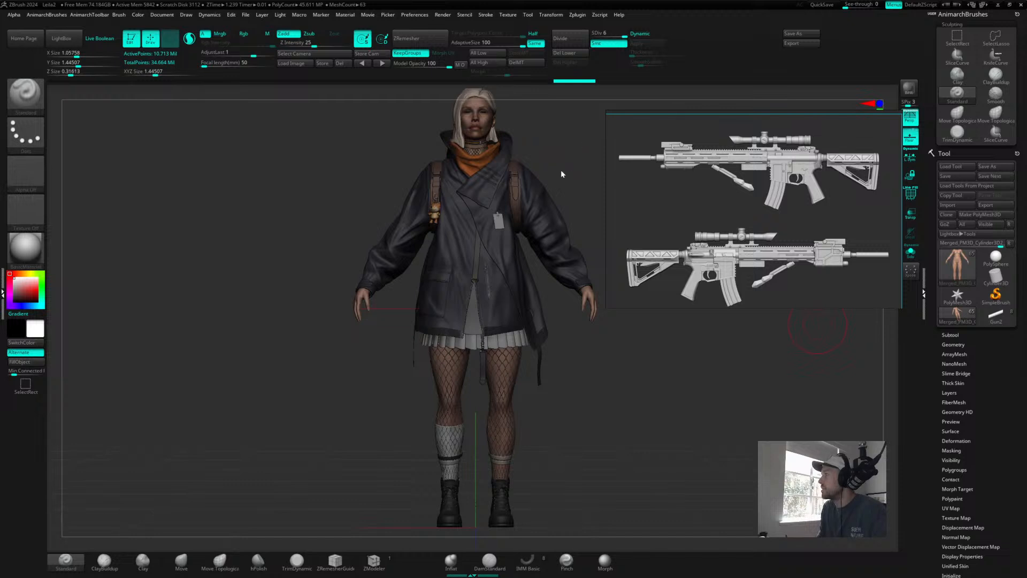
- Browse the reference board from the rifle renders to the concept image of the boots
left_click_drag(572, 165, 429, 190)
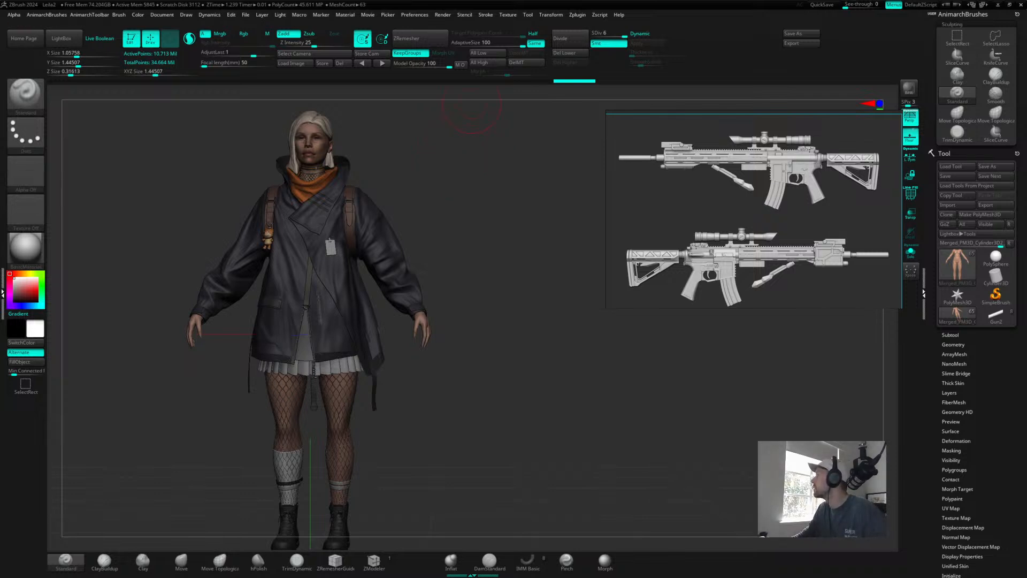
key("shift+p")
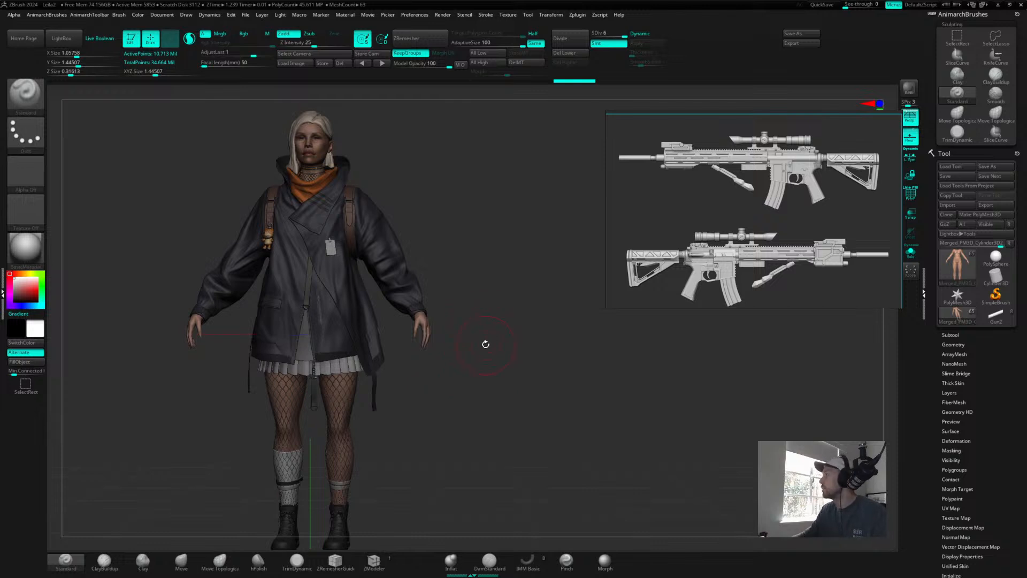
scroll(748, 230, "down", 2)
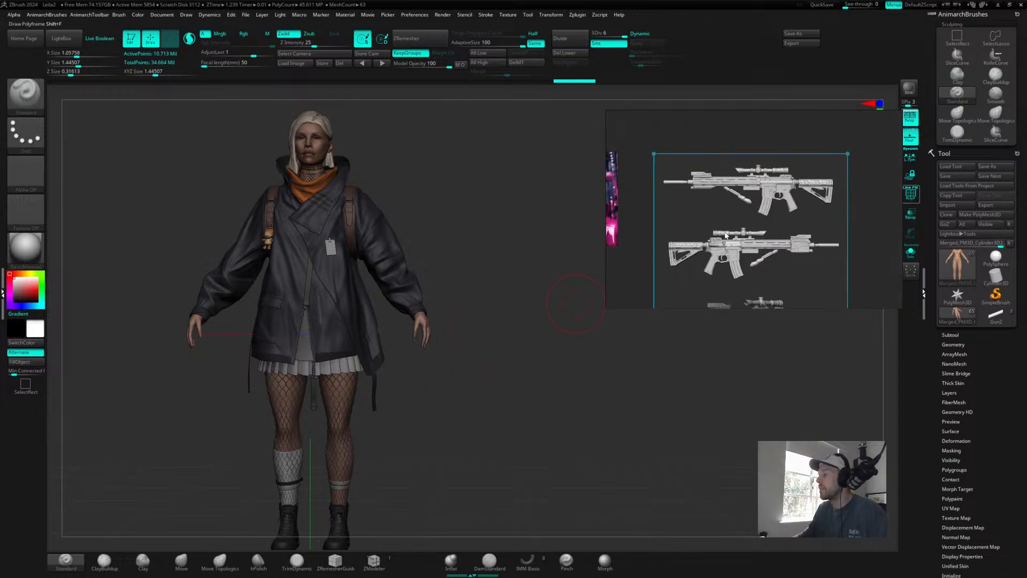
middle_click_drag(700, 257, 773, 213)
scroll(723, 248, "down", 3)
middle_click_drag(723, 256, 738, 139)
middle_click_drag(704, 229, 784, 245)
scroll(712, 234, "up", 6)
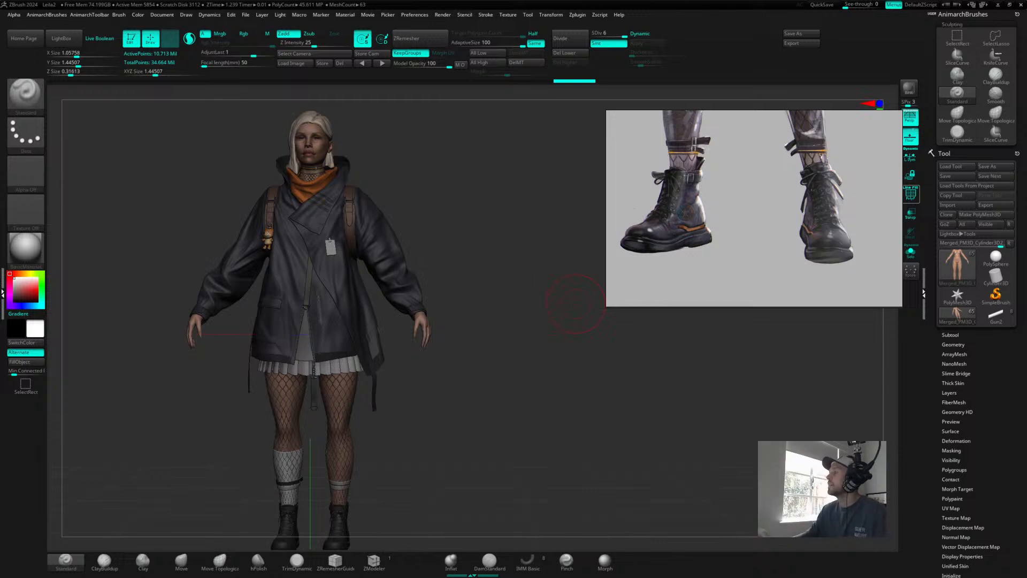
- Select the character's boots and examine them up close from several angles against the boot reference
left_click_drag(482, 396, 481, 279)
left_click_drag(466, 377, 471, 417, "alt")
left_click_drag(471, 417, 525, 362)
left_click(452, 500, "alt")
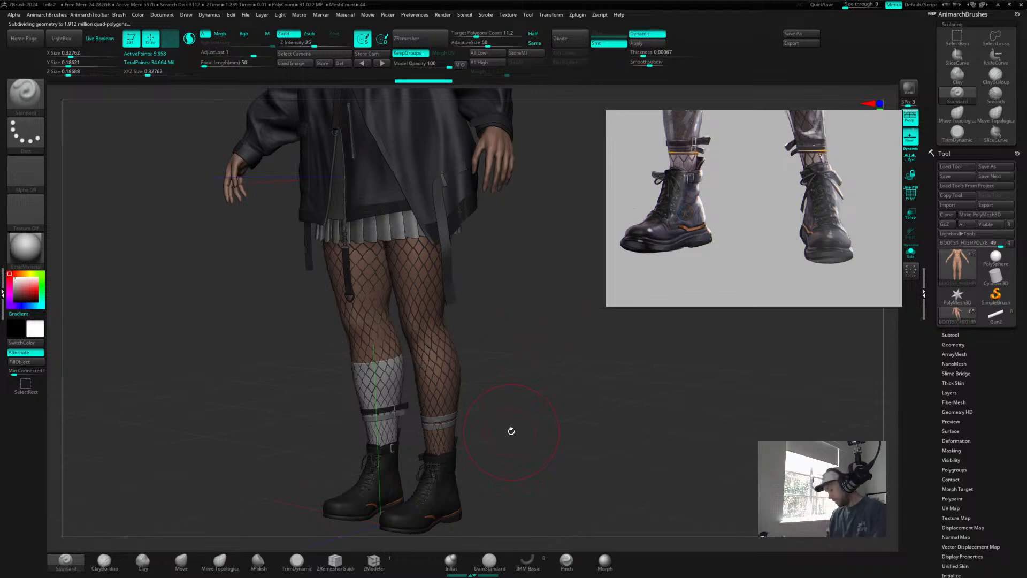
key("f")
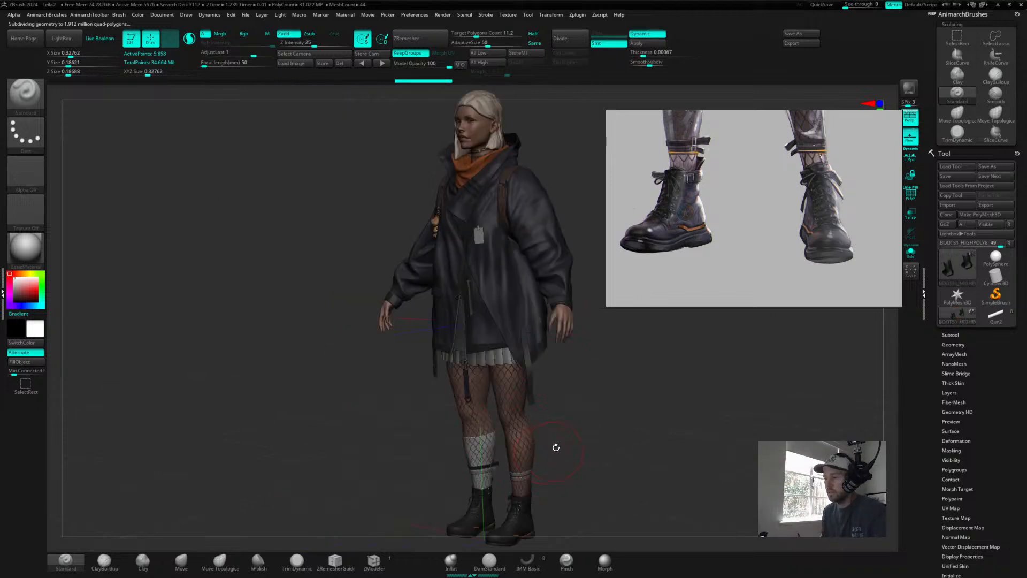
key("f")
mouse_move(517, 314)
right_mouse_down("ctrl")
mouse_move(383, 321)
mouse_move(382, 339)
right_mouse_up("ctrl")
key("s")
left_click_drag(704, 401, 695, 398)
right_click_drag(695, 398, 624, 385)
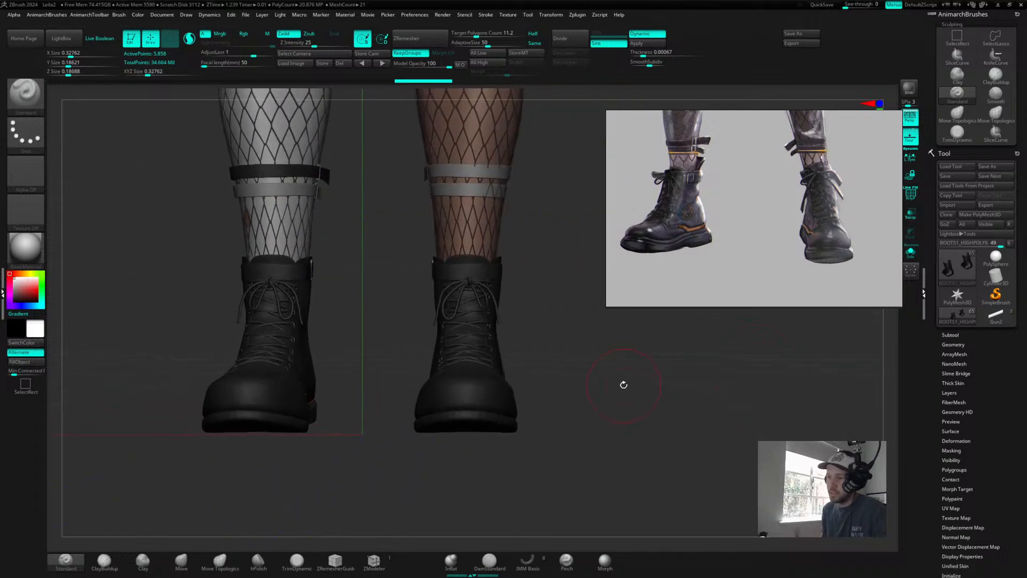
right_click_drag(541, 397, 582, 386)
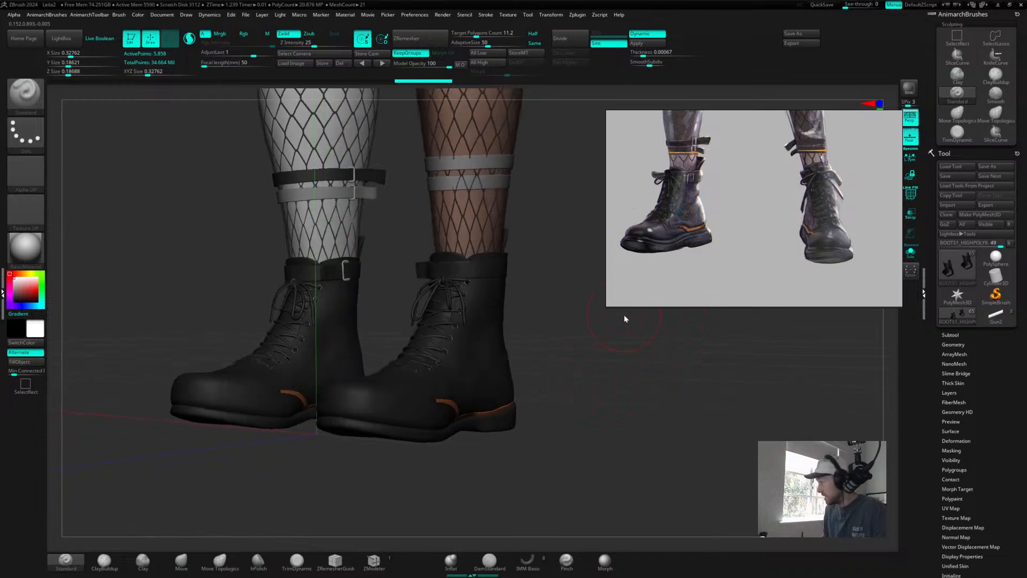
right_click_drag(526, 279, 550, 325)
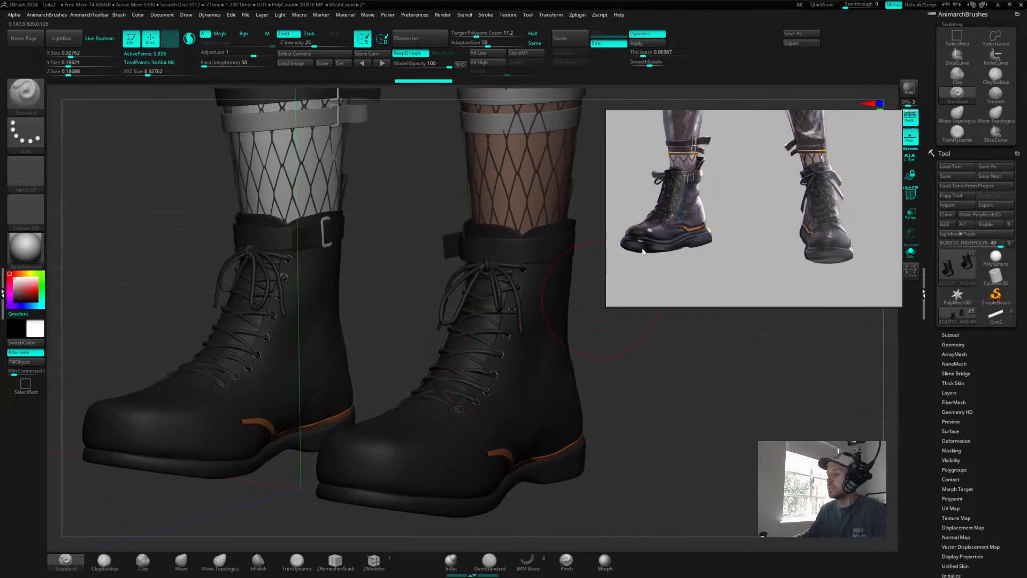
mouse_move(837, 151)
left_mouse_down()
mouse_move(821, 132)
mouse_move(840, 138)
left_mouse_up()
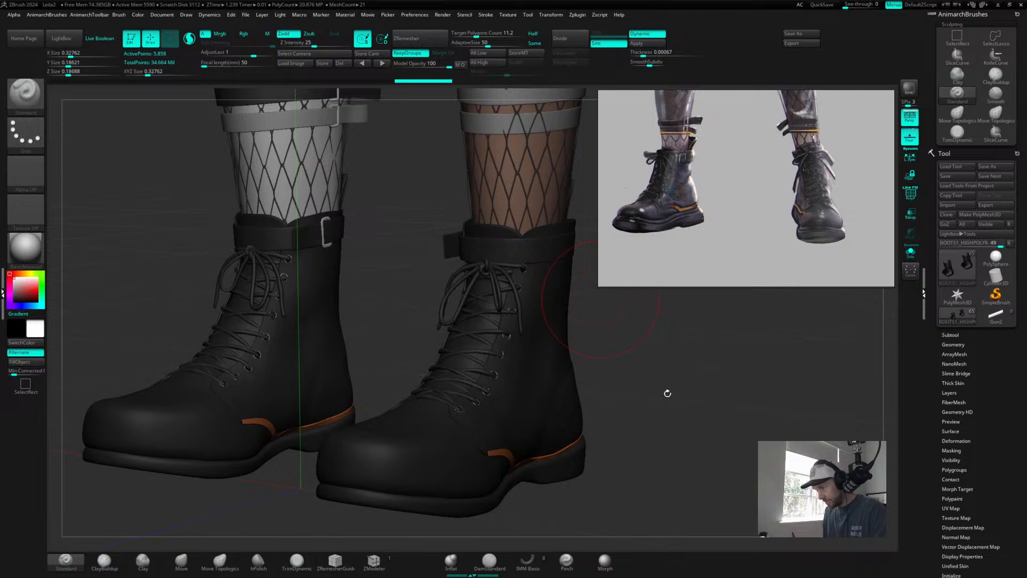
- Select the rear piece of the nearer boot and turn on Dynamic Subdiv, always accepting its auto-activation
left_click_drag(665, 372, 658, 369)
left_click(560, 408, "alt")
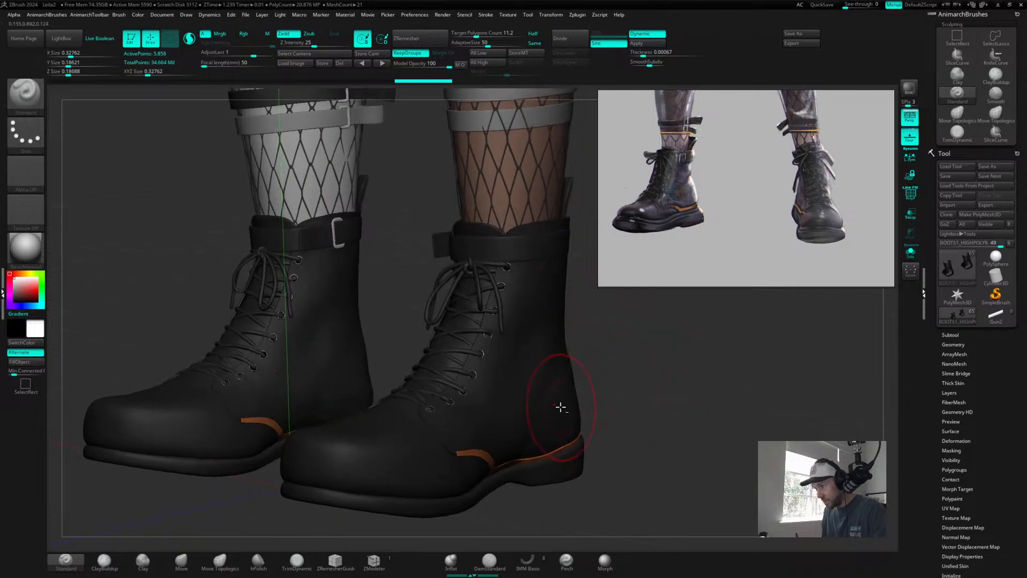
key("d")
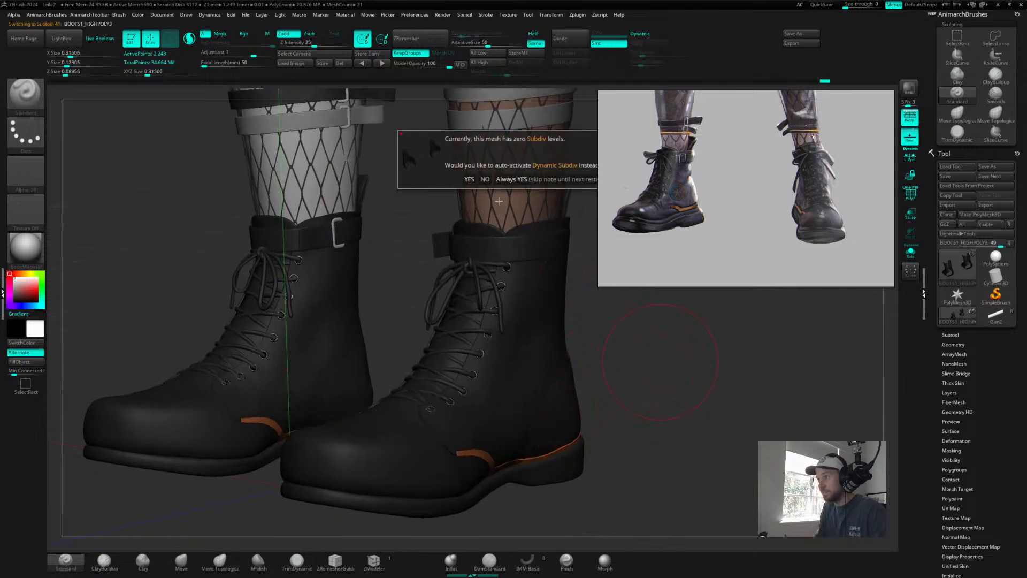
left_click(514, 180)
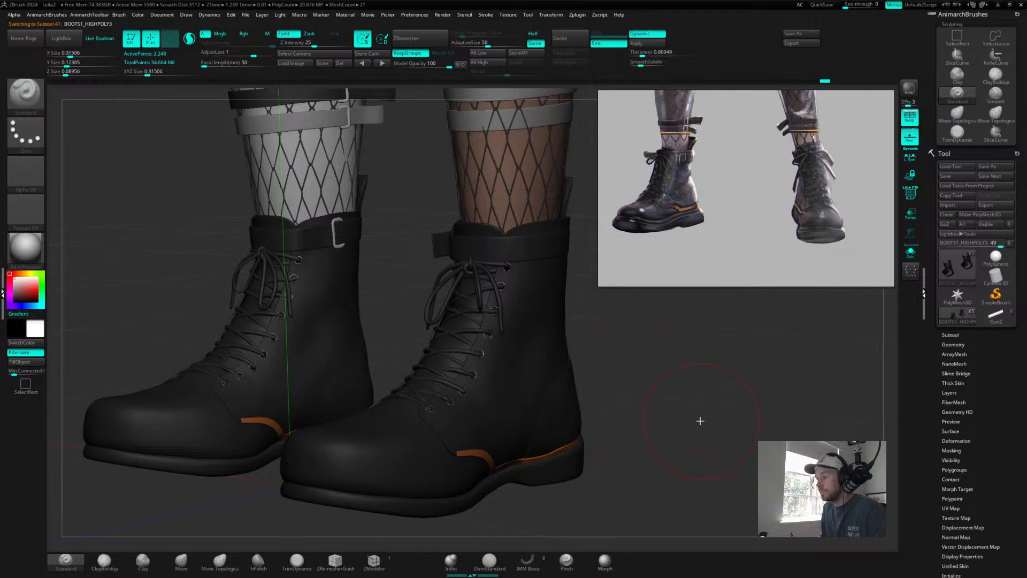
- Switch the active tool to the Gun2 rifle model and show it from the side
left_click(1000, 316)
left_click(596, 380)
left_click_drag(697, 420, 525, 455)
mouse_move(495, 422)
left_mouse_down()
mouse_move(512, 427)
mouse_move(488, 426)
left_mouse_up()
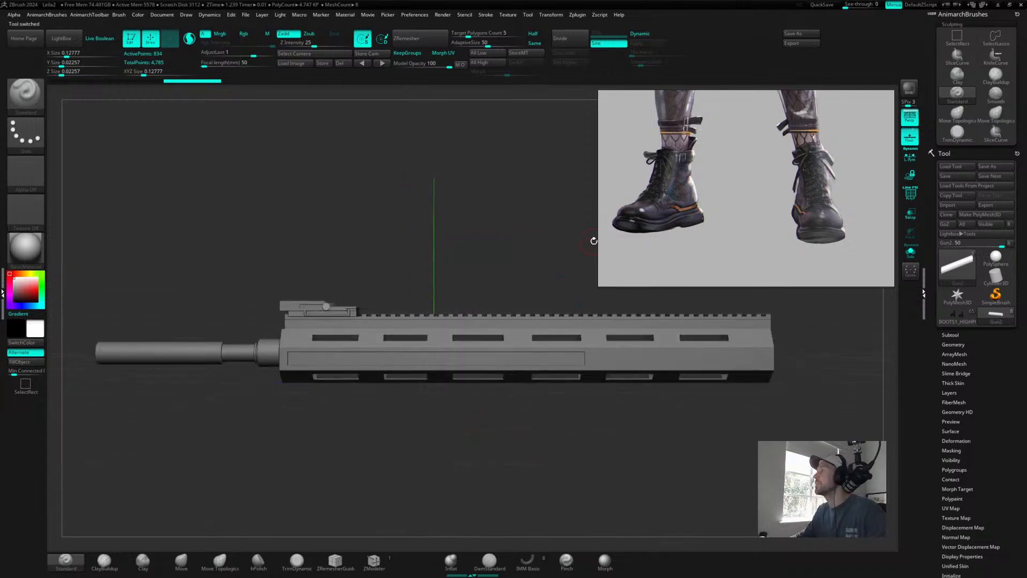
- Navigate the reference board from the boots back to the rifle renders
scroll(802, 161, "down", 3)
scroll(802, 160, "down", 2)
middle_click_drag(802, 160, 756, 214)
middle_click_drag(883, 97, 734, 184)
scroll(756, 148, "down", 3)
scroll(756, 148, "down", 1)
middle_click_drag(838, 94, 762, 149)
scroll(690, 170, "up", 4)
scroll(776, 150, "up", 3)
middle_click_drag(760, 234, 732, 185)
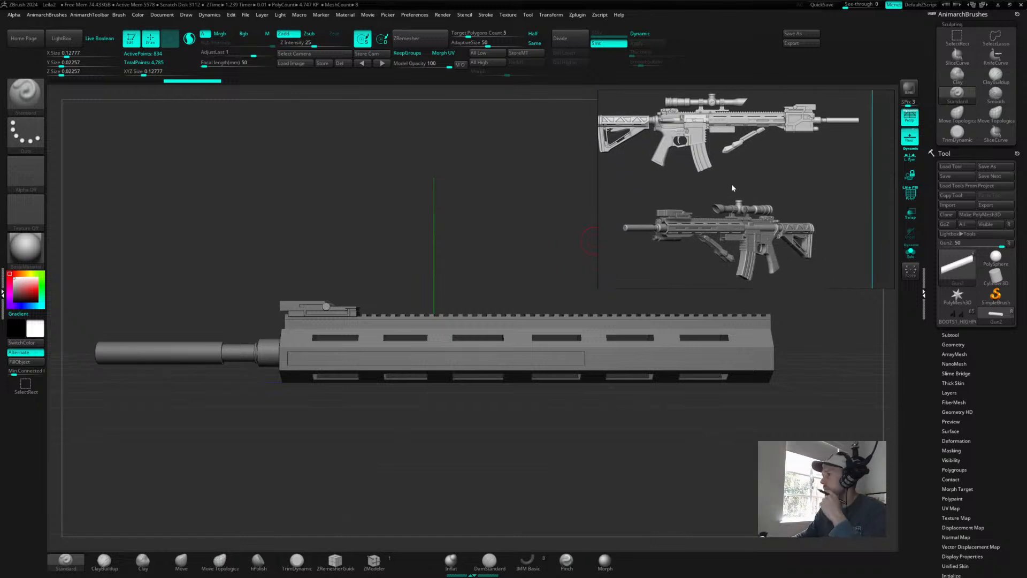
- Examine the rifle renders on the reference board, including the front attachment, receiver and scope
scroll(727, 173, "down", 2)
middle_click_drag(750, 150, 739, 231)
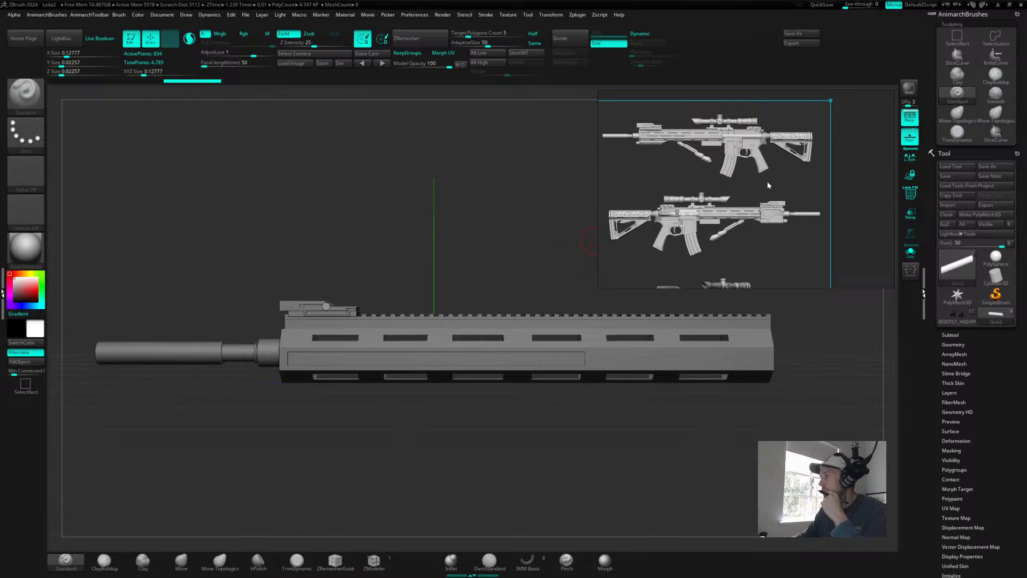
scroll(781, 239, "up", 5)
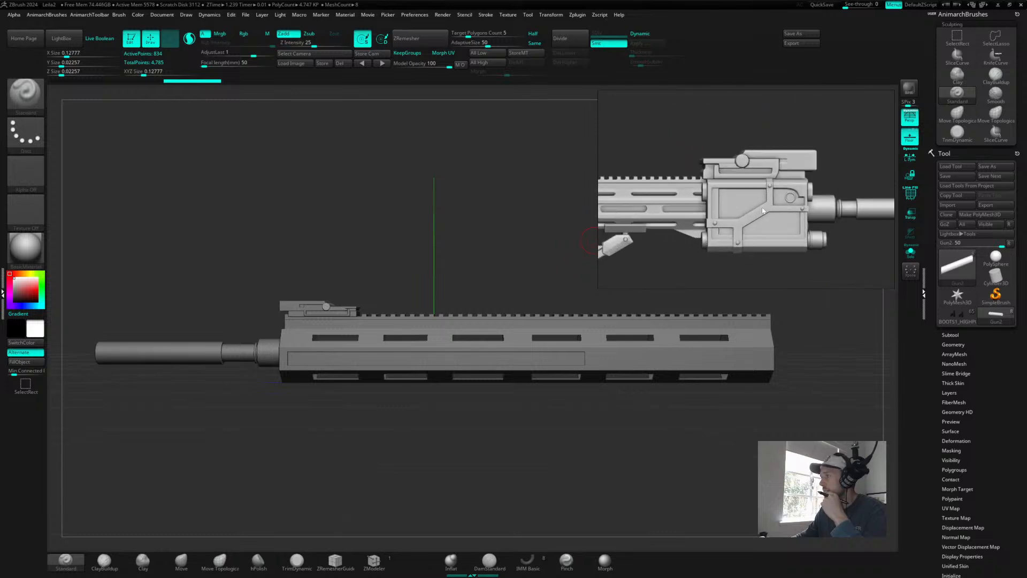
scroll(747, 230, "down", 3)
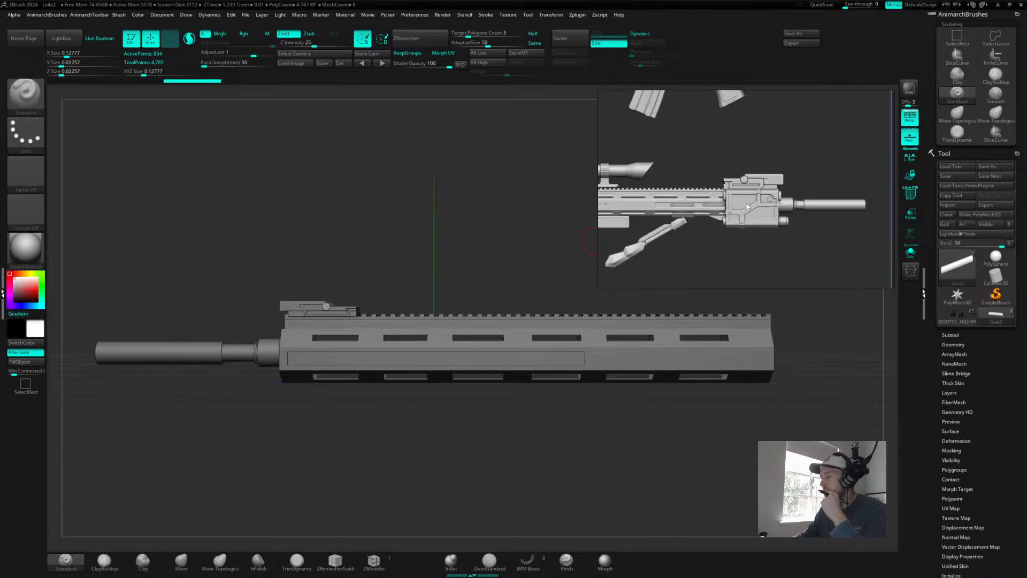
scroll(748, 206, "down", 5)
mouse_move(663, 163)
left_mouse_down()
mouse_move(730, 181)
mouse_move(656, 181)
left_mouse_up()
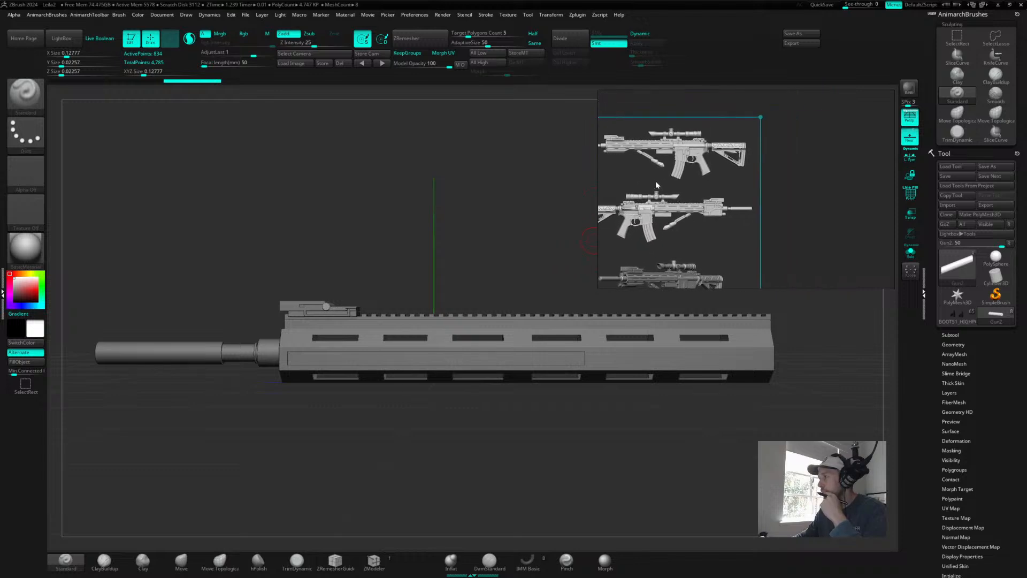
scroll(735, 216, "up", 5)
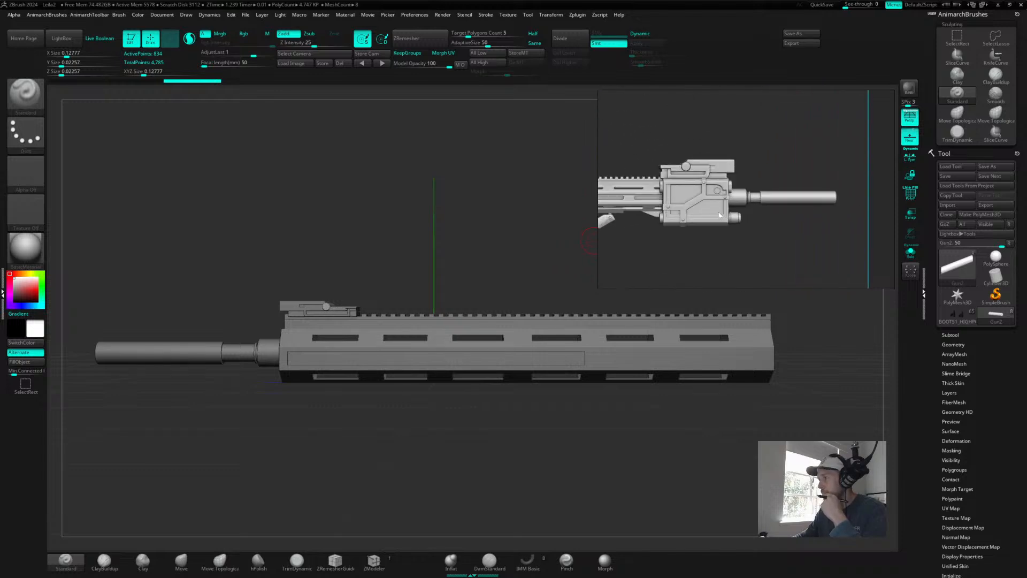
scroll(699, 210, "down", 5)
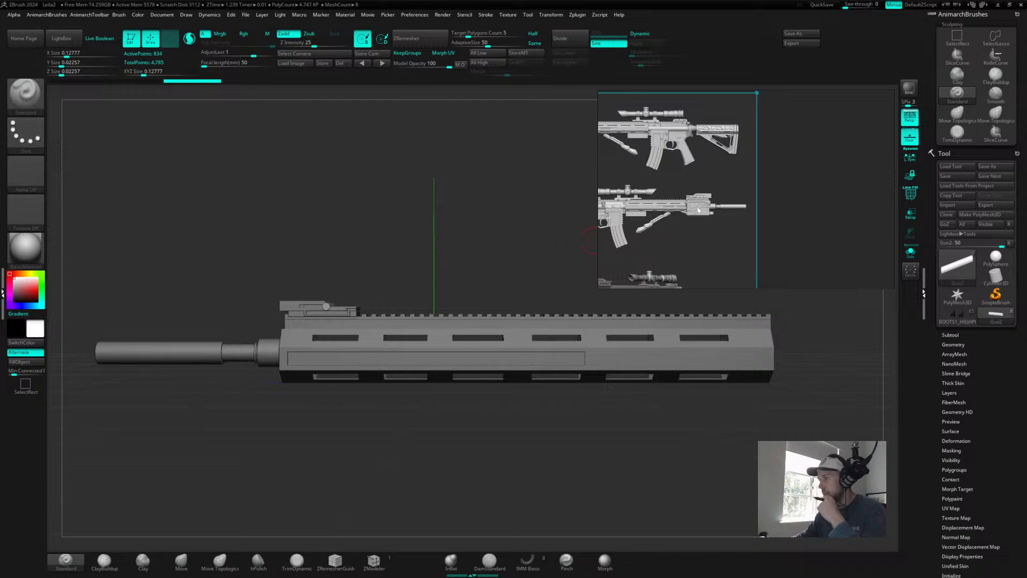
scroll(690, 206, "up", 5)
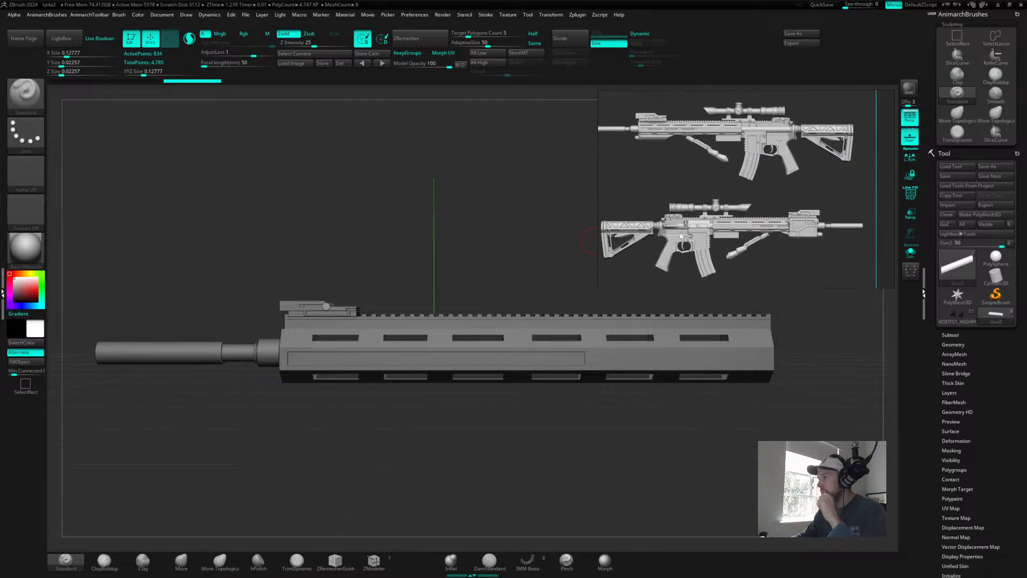
scroll(735, 186, "up", 5)
scroll(698, 226, "down", 4)
middle_click_drag(719, 141, 763, 171)
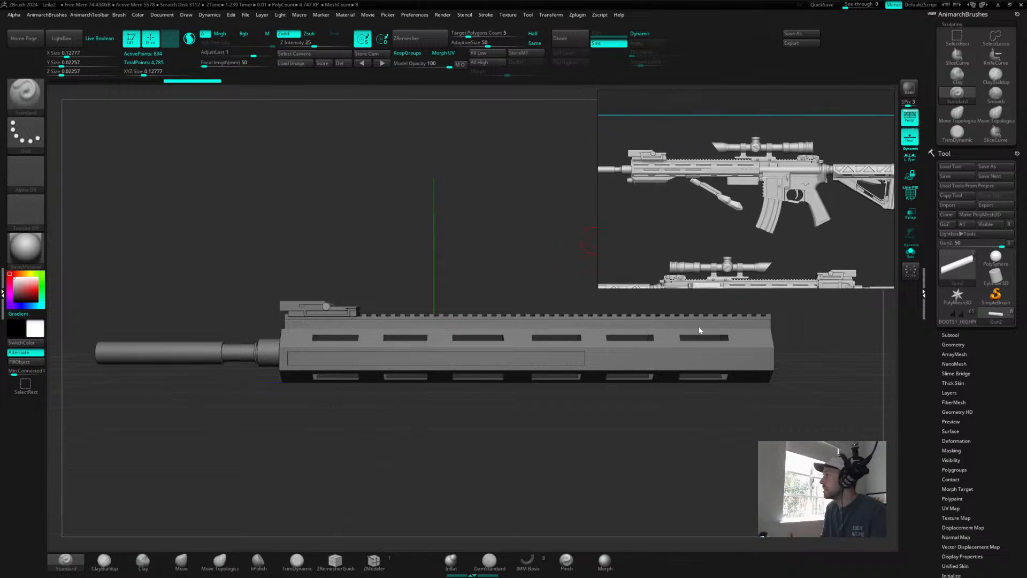
- Append a Cylinder3D primitive to the rifle as a new subtool
left_click_drag(478, 273, 487, 227)
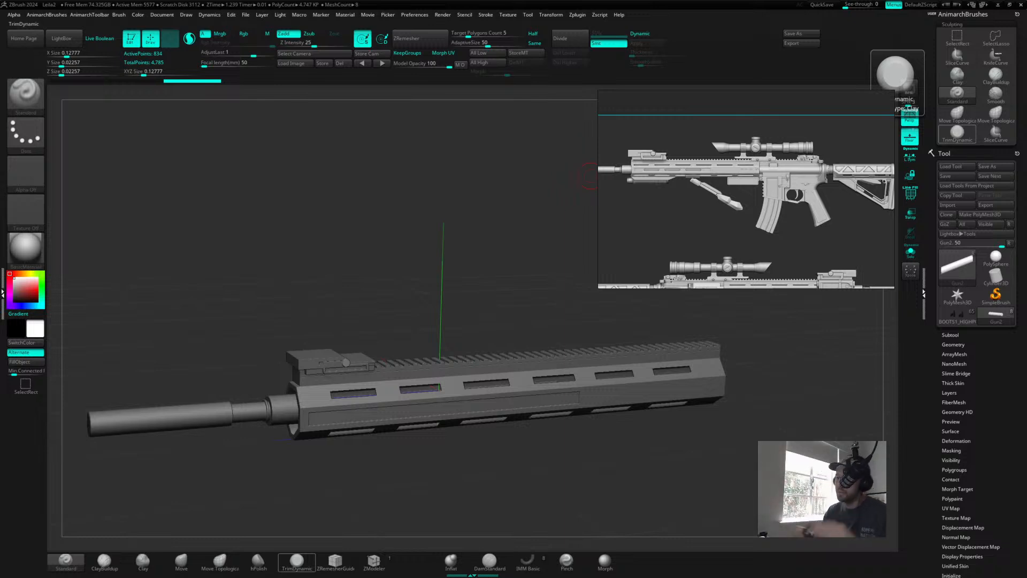
mouse_move(525, 319)
left_mouse_down("shift")
mouse_move(536, 316)
mouse_move(548, 269)
mouse_move(550, 297)
mouse_move(505, 300)
mouse_move(522, 284)
mouse_move(530, 337)
mouse_move(504, 330)
left_mouse_up("shift")
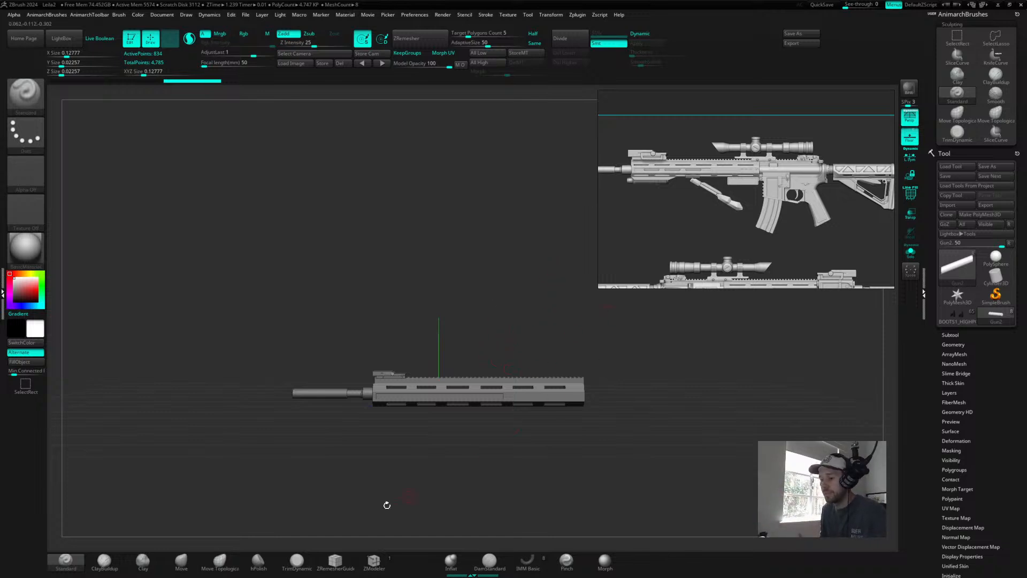
left_click(953, 334)
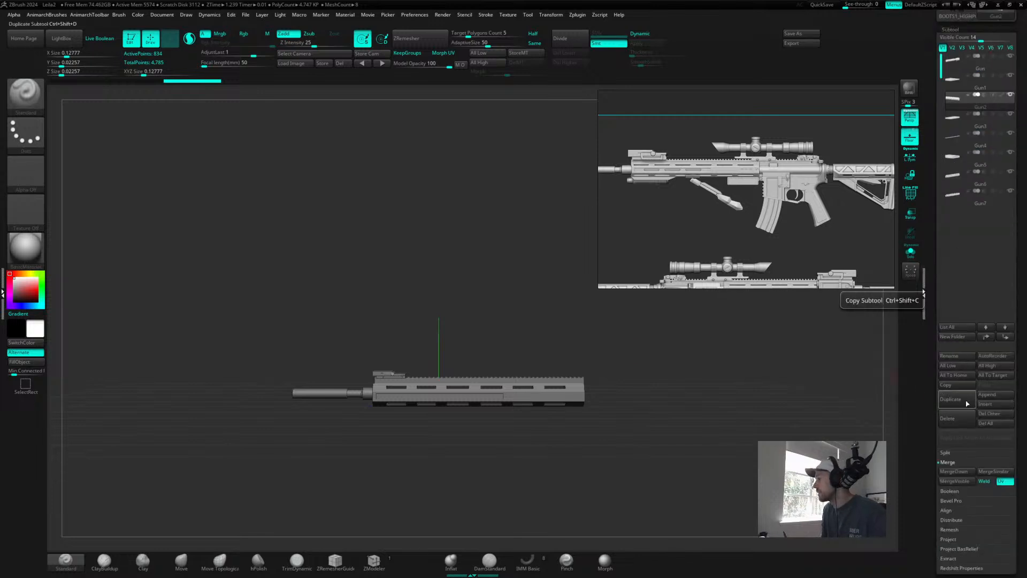
left_click(994, 399)
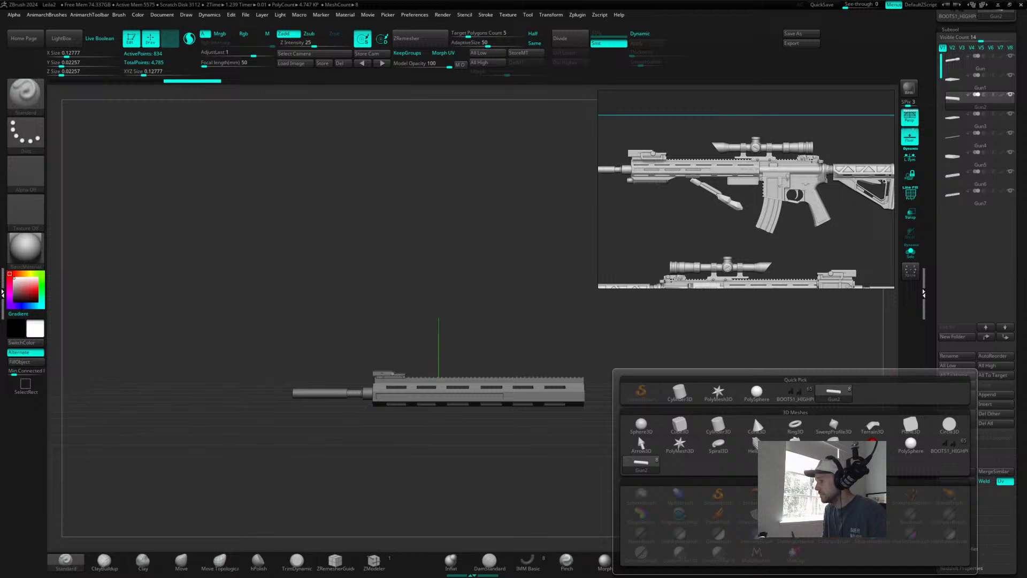
left_click(718, 426)
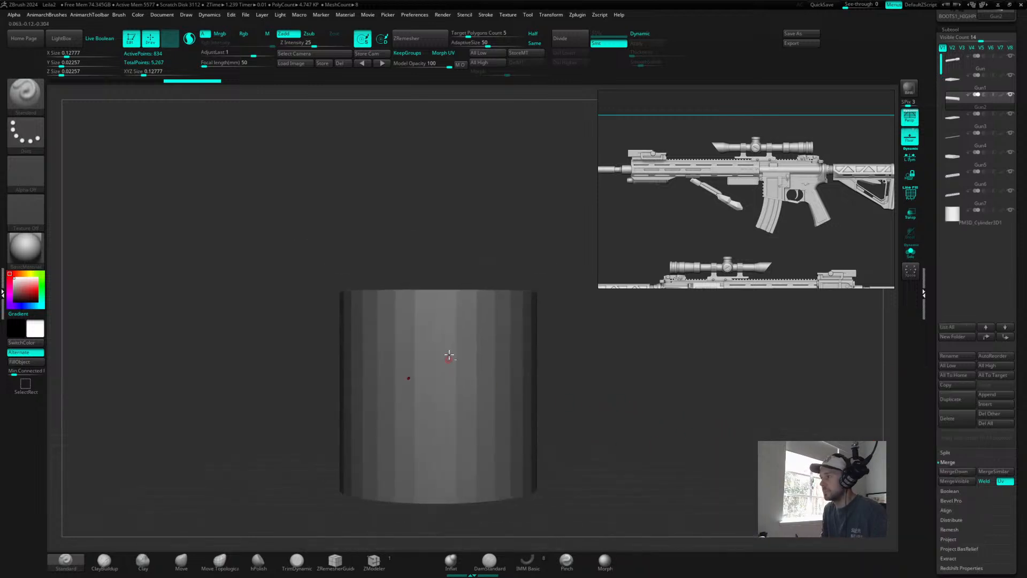
- Rotate the new cylinder to lie along the barrel and scale it down to a size of about 0.2
key("w")
mouse_move(490, 340)
left_mouse_down()
mouse_move(449, 319)
mouse_move(372, 332)
left_mouse_up()
left_click_drag(438, 390, 332, 444)
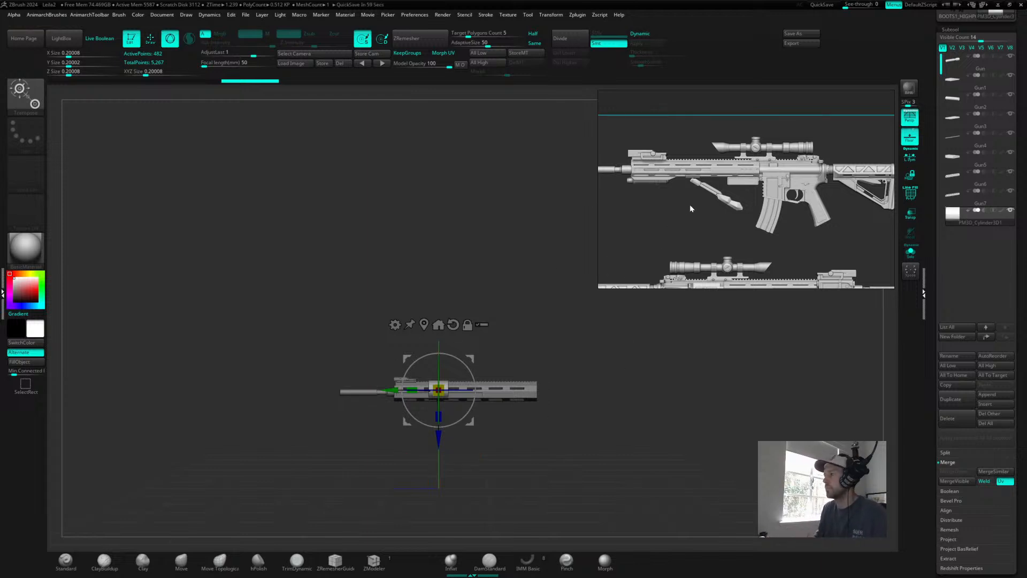
- Shrink the cylinder to a size of about 0.07 and place it above the top rail, further back along the handguard
key("f")
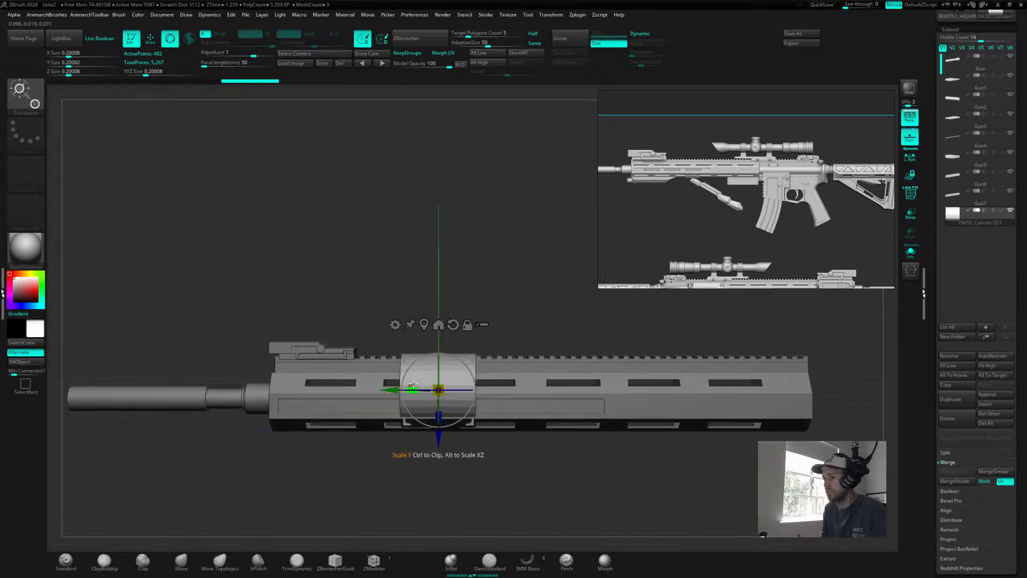
left_click_drag(438, 389, 423, 398)
left_click_drag(439, 436, 444, 357)
mouse_move(514, 321)
left_mouse_down()
mouse_move(551, 305)
mouse_move(525, 316)
left_mouse_up()
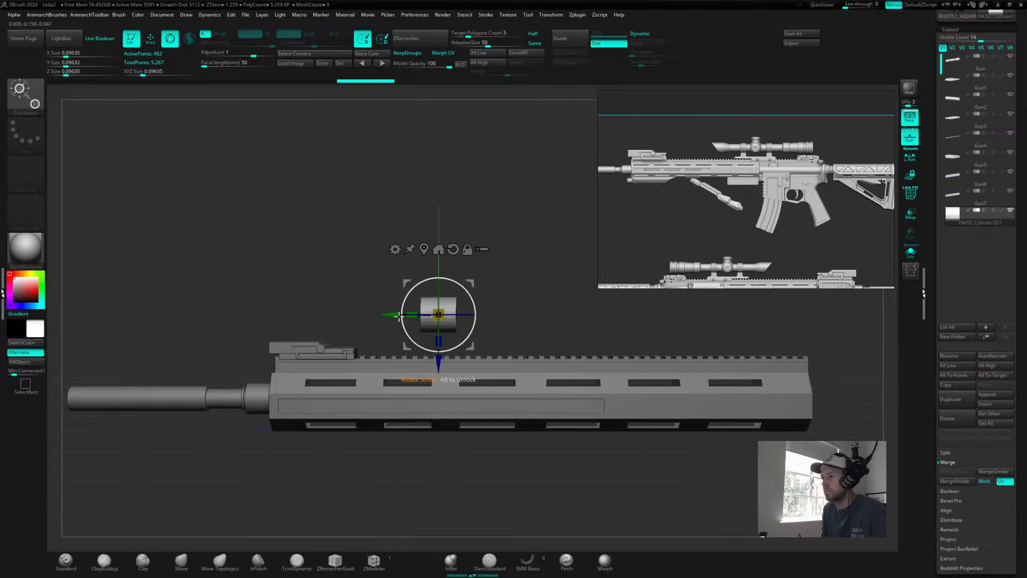
left_click_drag(399, 309, 483, 310)
left_click_drag(413, 223, 239, 231, "alt")
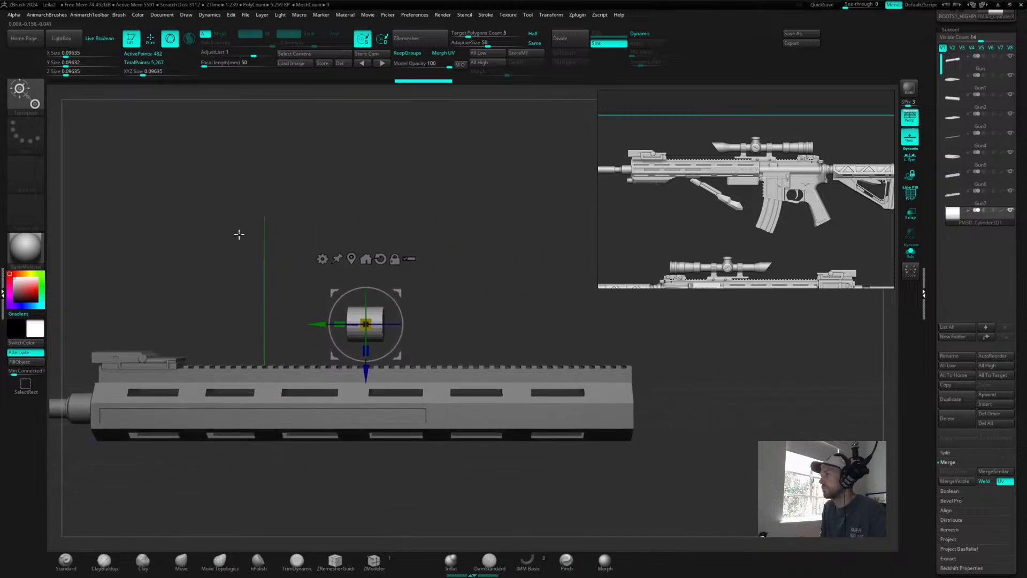
left_click_drag(343, 324, 370, 317)
- Show the cylinder's polyframe and activate the ZModeler brush with a smaller draw size for close-up edge editing
key("shift+f")
left_click_drag(432, 320, 488, 463, "alt")
left_click(372, 561)
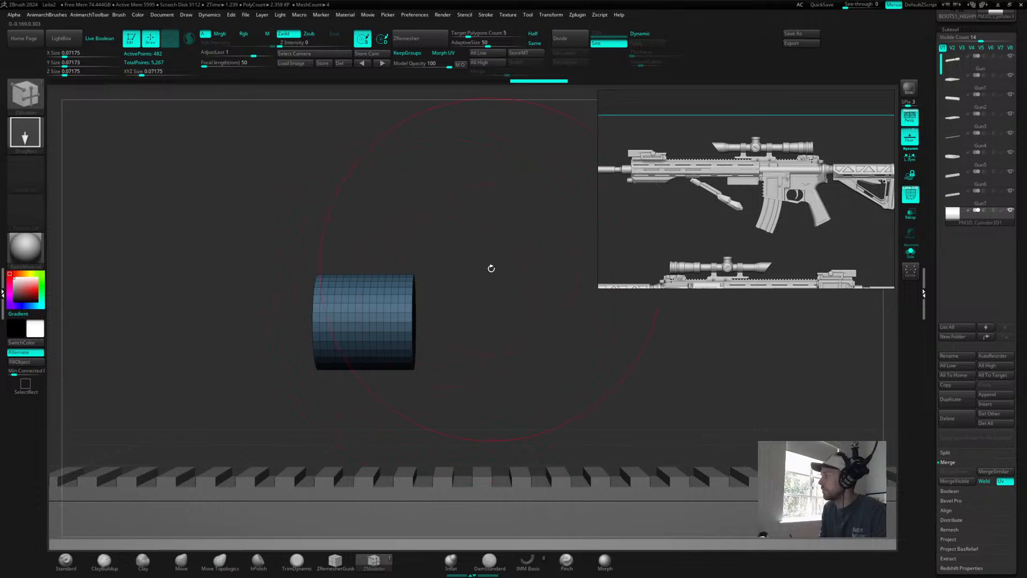
key("s")
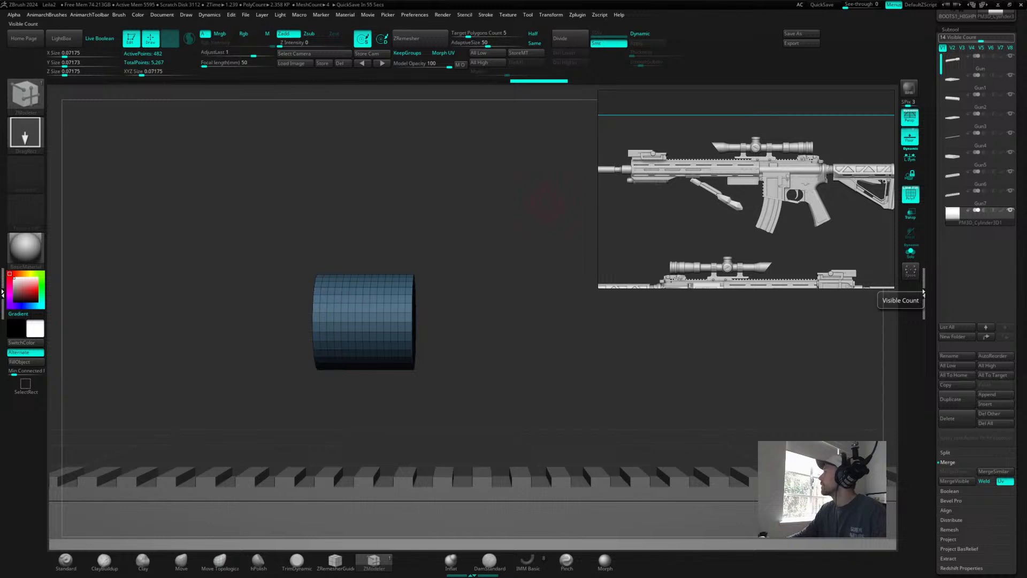
right_click_drag(493, 332, 592, 351, "ctrl")
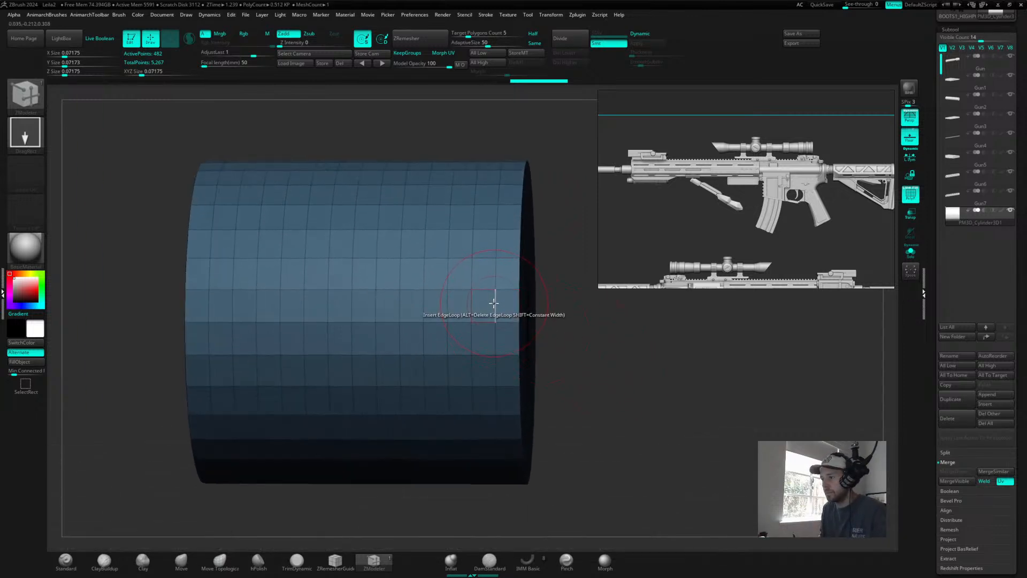
- Delete all the intermediate edge loops along the cylinder's length, leaving only the long faces between its two ends
left_click(471, 304, "alt")
left_click(448, 305, "alt")
left_click(424, 302, "alt")
left_click(400, 304, "alt")
left_click(377, 302, "alt")
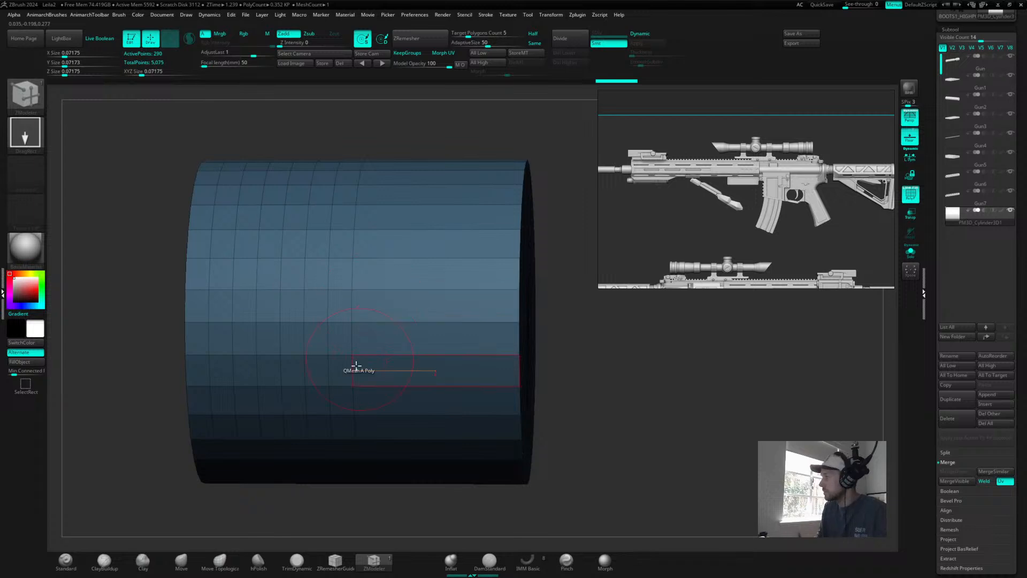
left_click(351, 301, "alt")
left_click(329, 304, "alt")
left_click(305, 302, "alt")
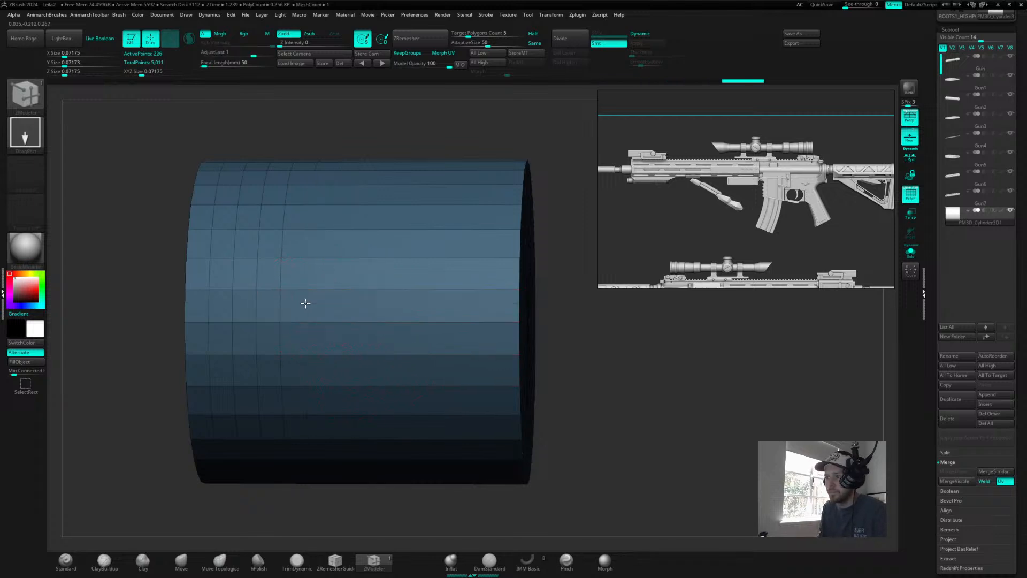
left_click(279, 302, "alt")
left_click(258, 304, "alt")
left_click(245, 304, "alt")
left_click(233, 305, "alt")
left_click(209, 305, "alt")
- Stretch the cylinder along its axis to a length of about 0.356, reposition it above the rail, and preview it with dynamic subdivision
left_click_drag(644, 358, 527, 273, "alt")
key("w")
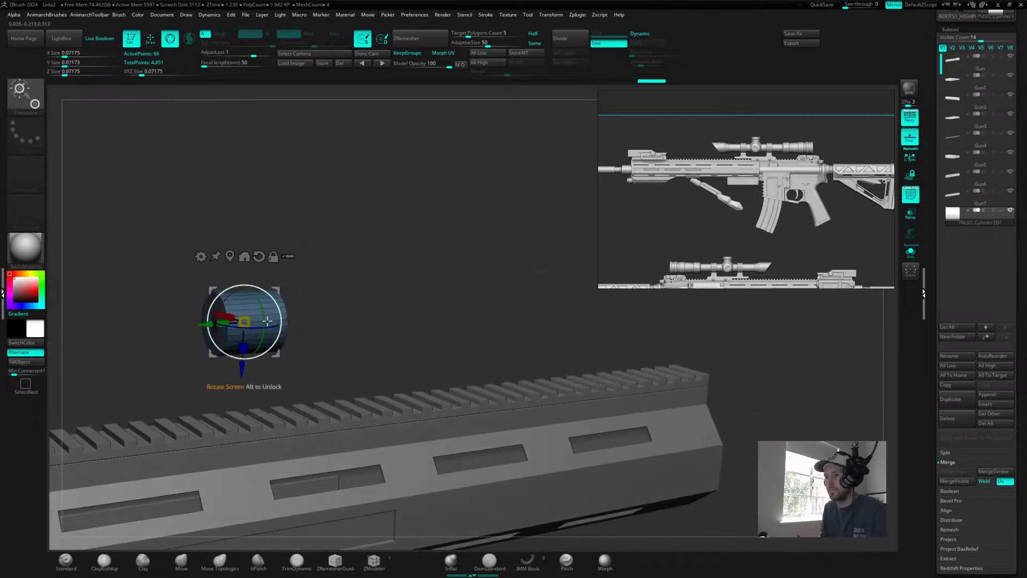
left_click_drag(222, 323, 25, 332)
mouse_move(415, 252)
left_mouse_down("alt")
mouse_move(380, 250)
mouse_move(486, 248)
mouse_move(423, 257)
left_mouse_up("alt")
left_click_drag(206, 334, 483, 333)
left_click_drag(365, 222, 441, 359, "alt")
key("d")
key("shift+d")
- Insert an edge loop around the cylinder close to its near end with the ZModeler brush
left_click(368, 562)
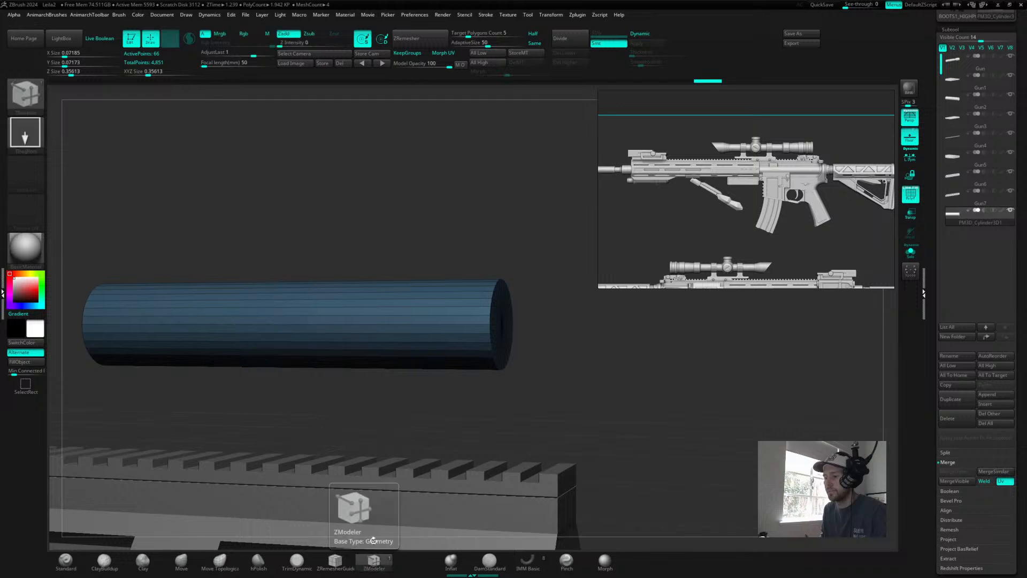
left_click(462, 307)
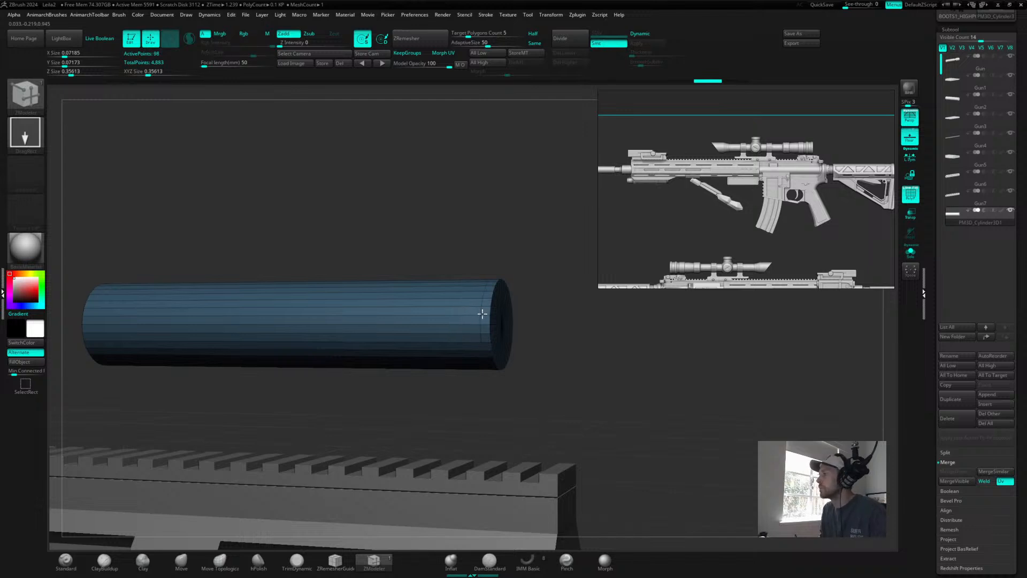
left_click_drag(579, 321, 584, 350, "alt")
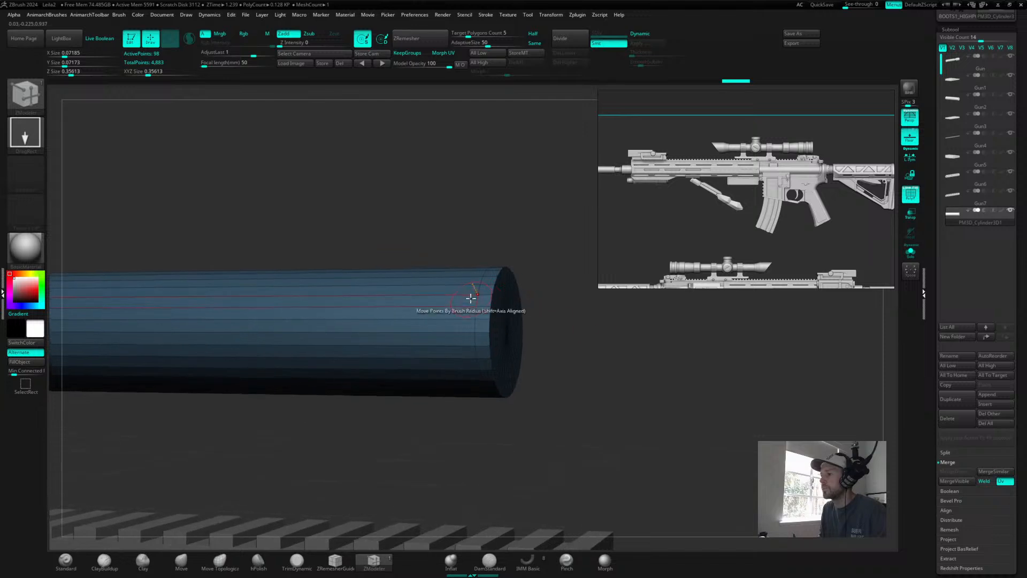
- Set the ZModeler polygon action to Extrude with Polyloop as the target
right_click(481, 301)
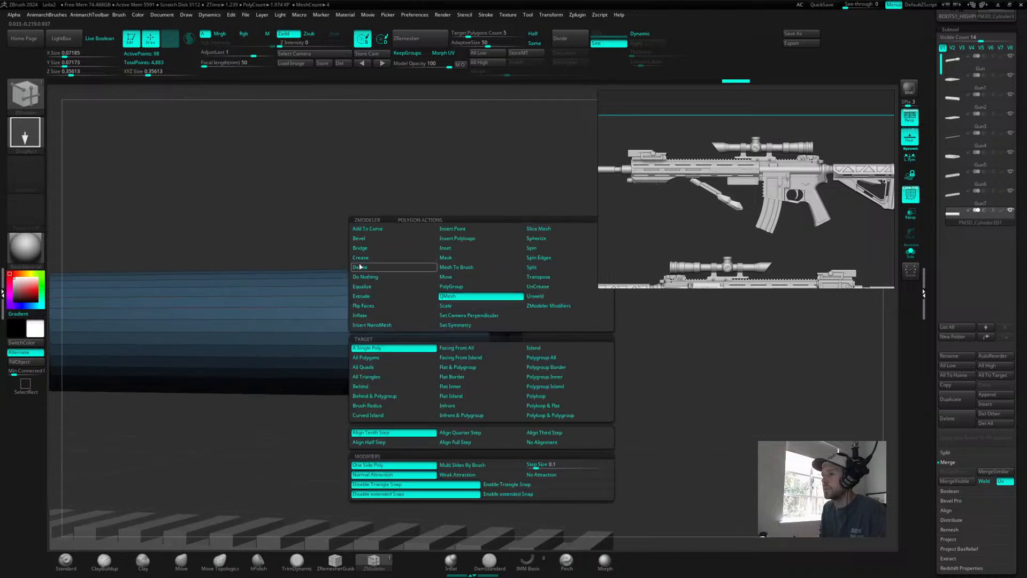
left_click(362, 296)
left_click(548, 394)
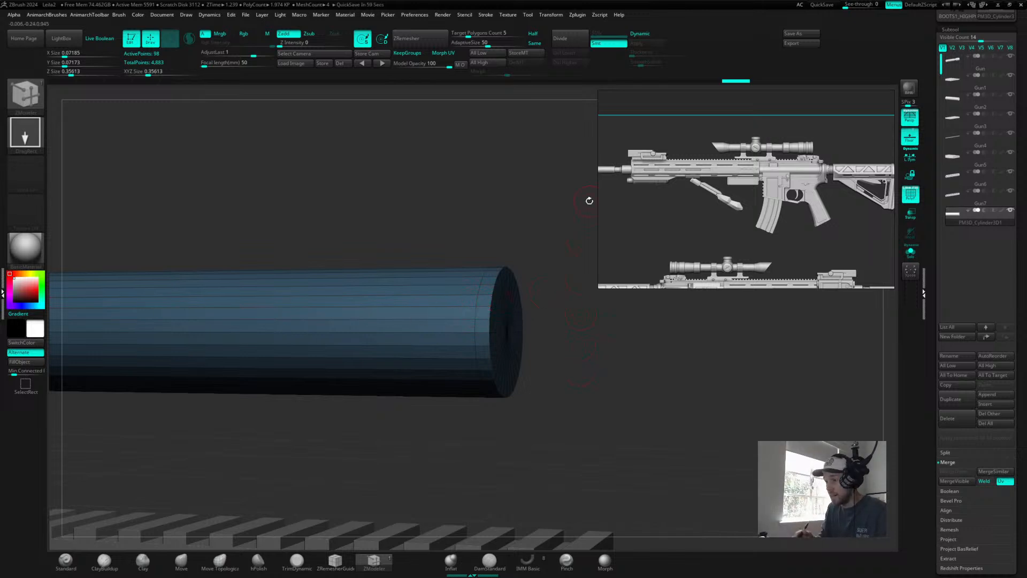
- Try extruding the narrow polyloop at the cylinder's end outward
left_click_drag(567, 388, 633, 375, "alt")
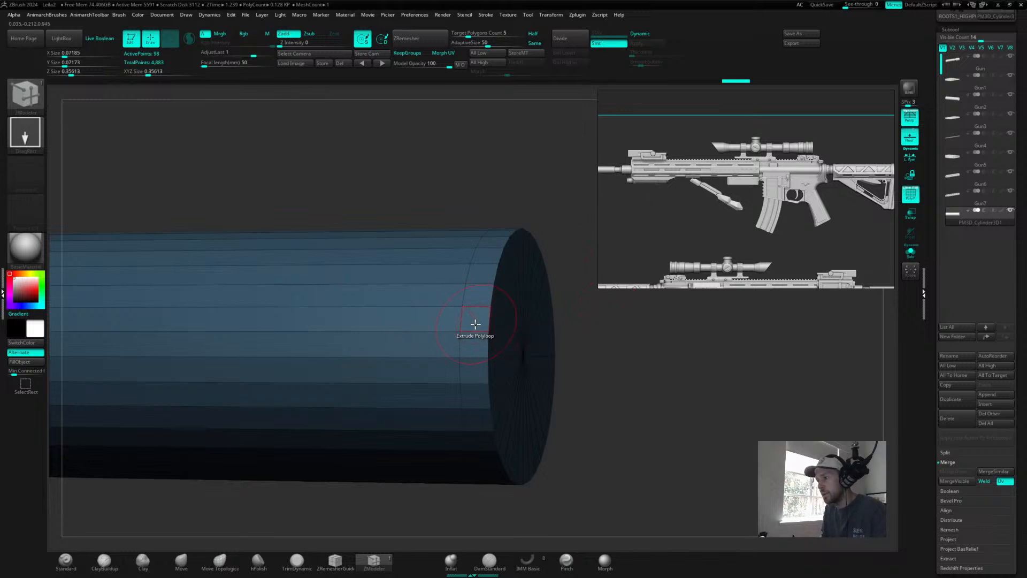
left_click_drag(475, 325, 515, 354)
key("ctrl+z")
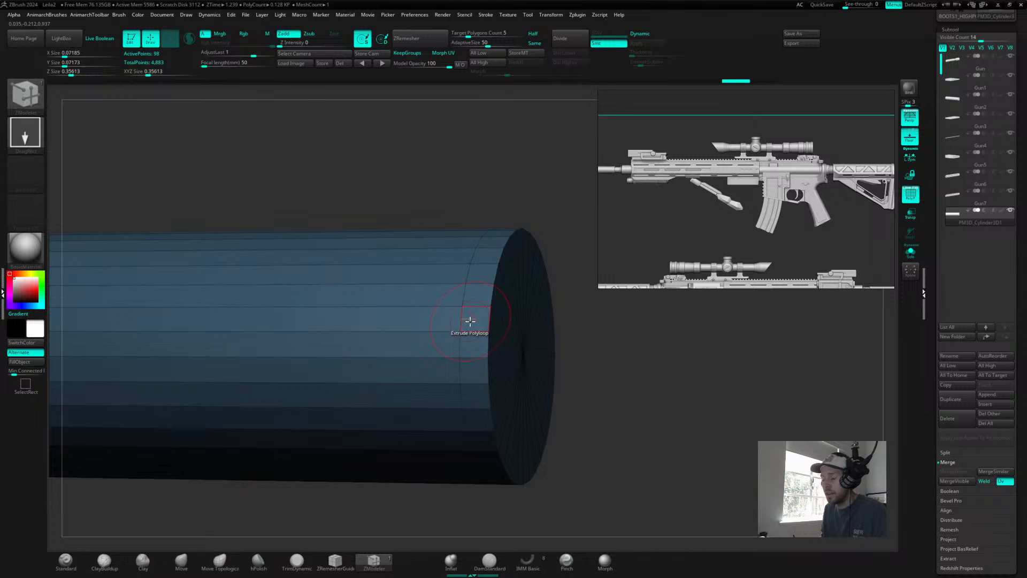
mouse_move(467, 319)
left_mouse_down()
mouse_move(460, 304)
mouse_move(476, 348)
left_mouse_up()
key("ctrl+z")
- Extrude the narrow end polyloop outward into a raised flange about 0.082 across and preview it with dynamic subdivision
mouse_move(612, 303)
left_mouse_down("alt")
mouse_move(640, 374)
mouse_move(633, 365)
left_mouse_up("alt")
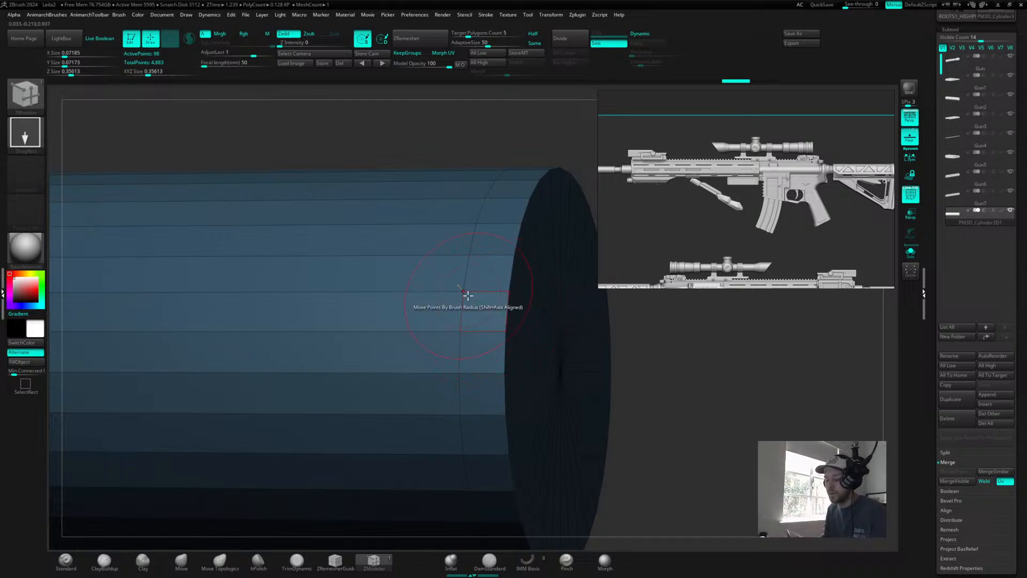
left_click_drag(751, 394, 713, 385, "alt")
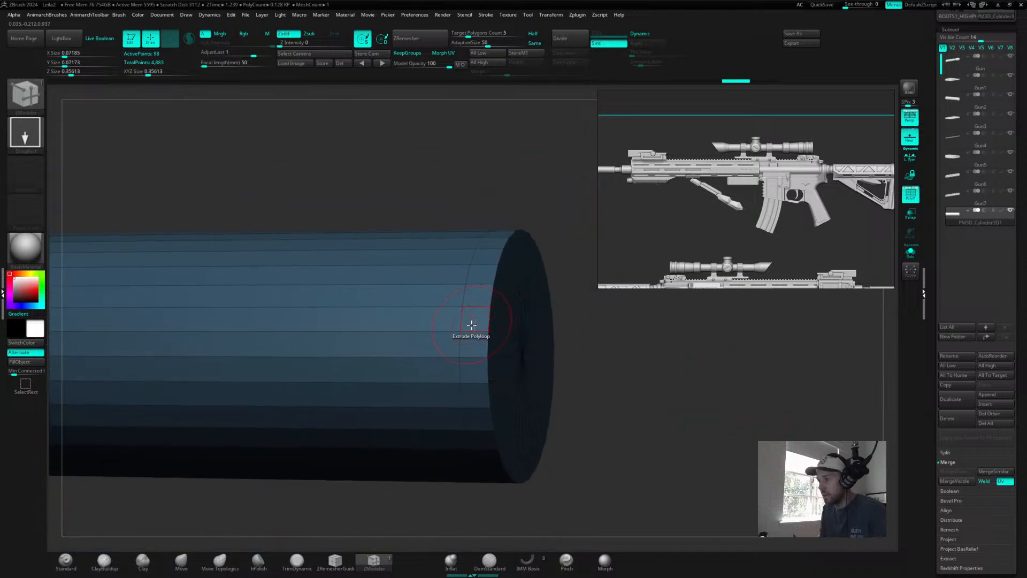
left_click_drag(567, 289, 631, 372)
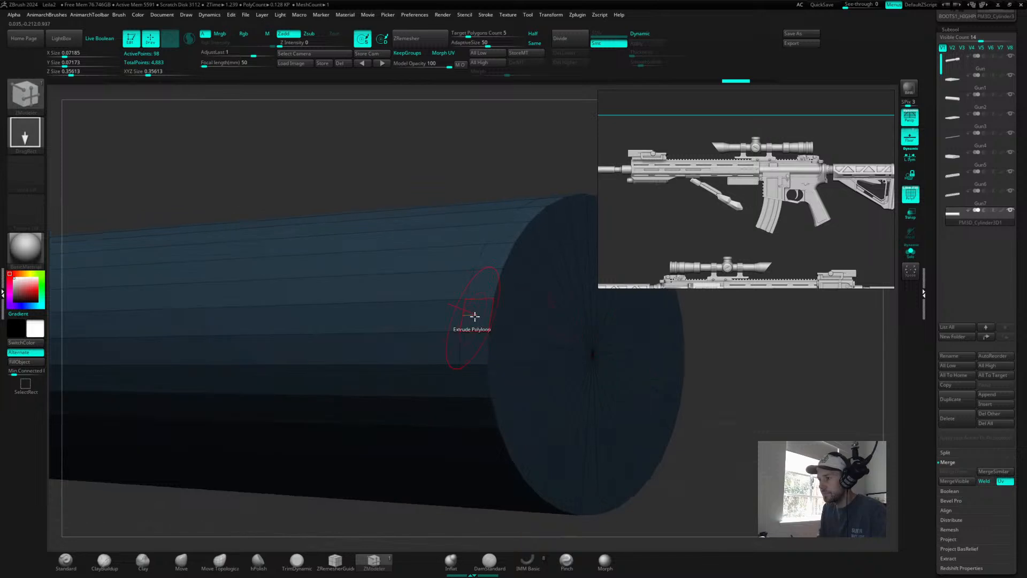
left_click_drag(475, 322, 497, 339)
key("d")
left_click_drag(761, 380, 734, 360)
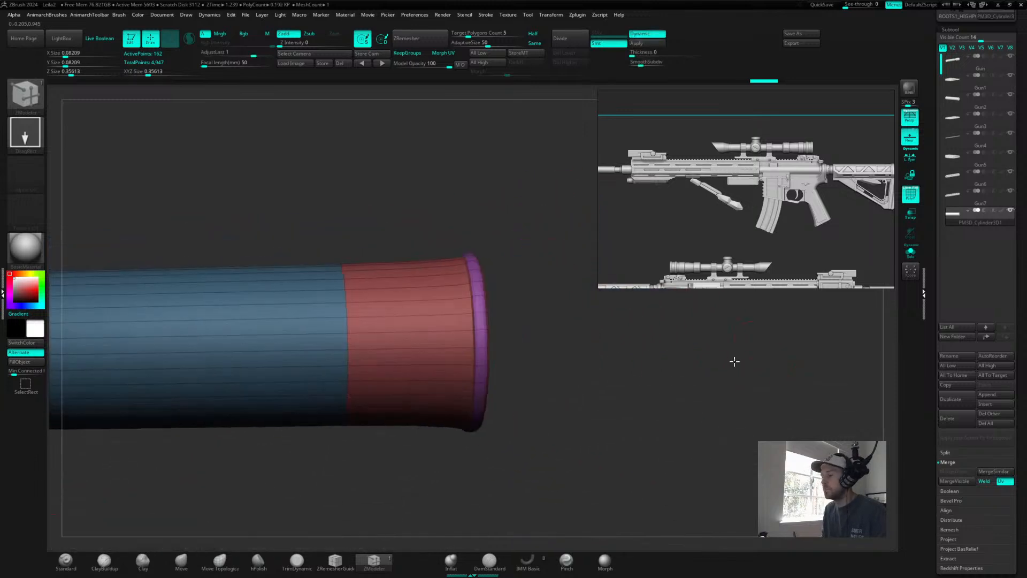
key("shift+d")
- Try adding an edge loop around the flange's side face and preview it smoothed
left_click_drag(614, 349, 672, 347)
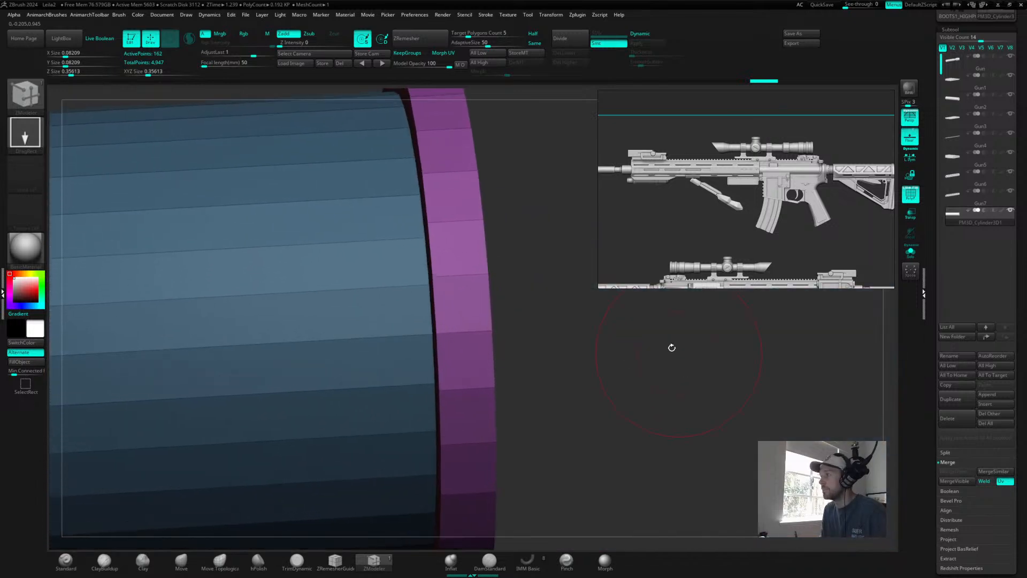
left_click_drag(528, 339, 661, 381)
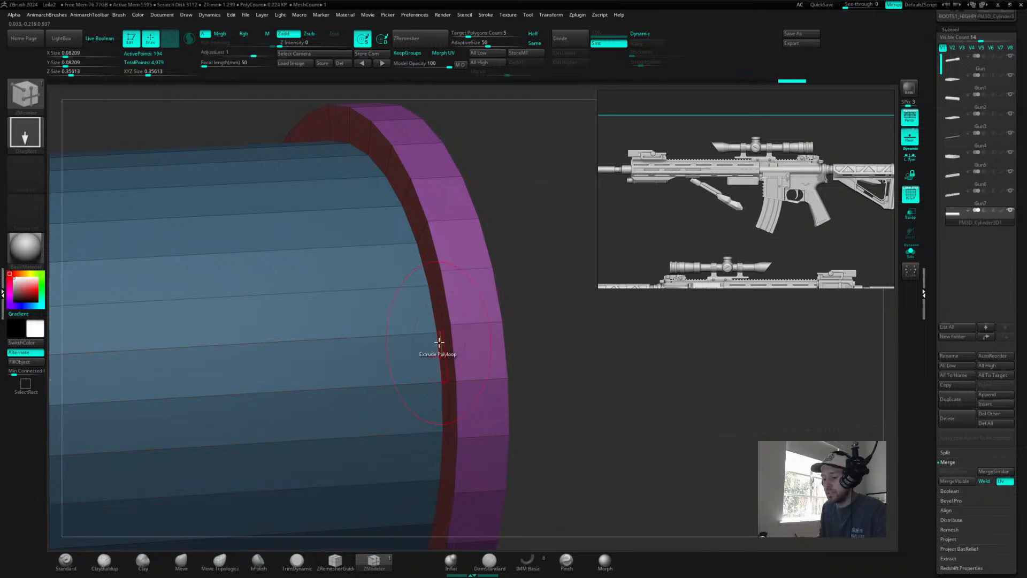
key("d")
key("shift+d")
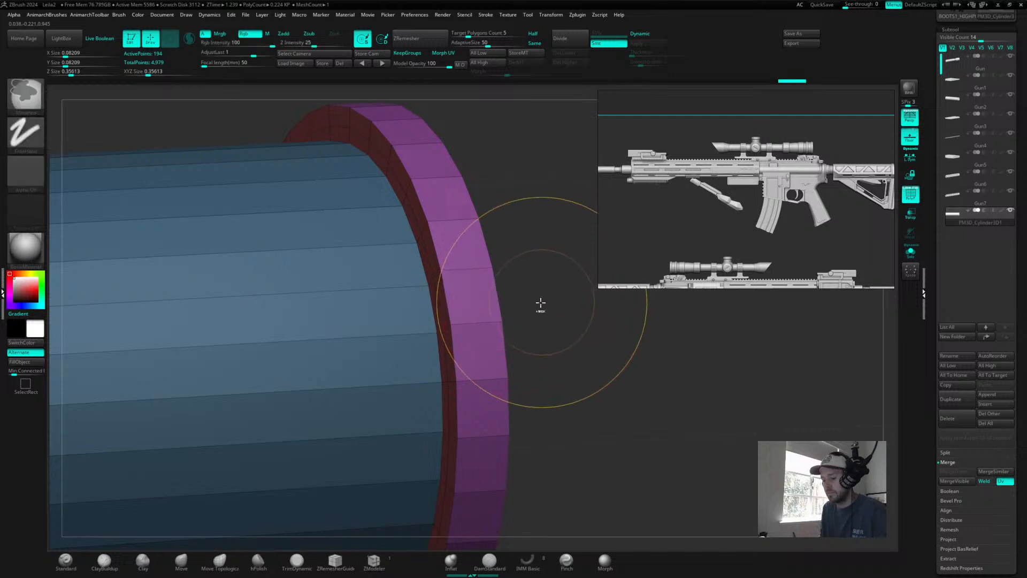
- Undo the edge loop on the flange's side face and insert one around the cylinder body just behind the flange
left_click_drag(563, 298, 503, 313)
left_click_drag(391, 336, 403, 337)
key("ctrl+z")
key("ctrl+z")
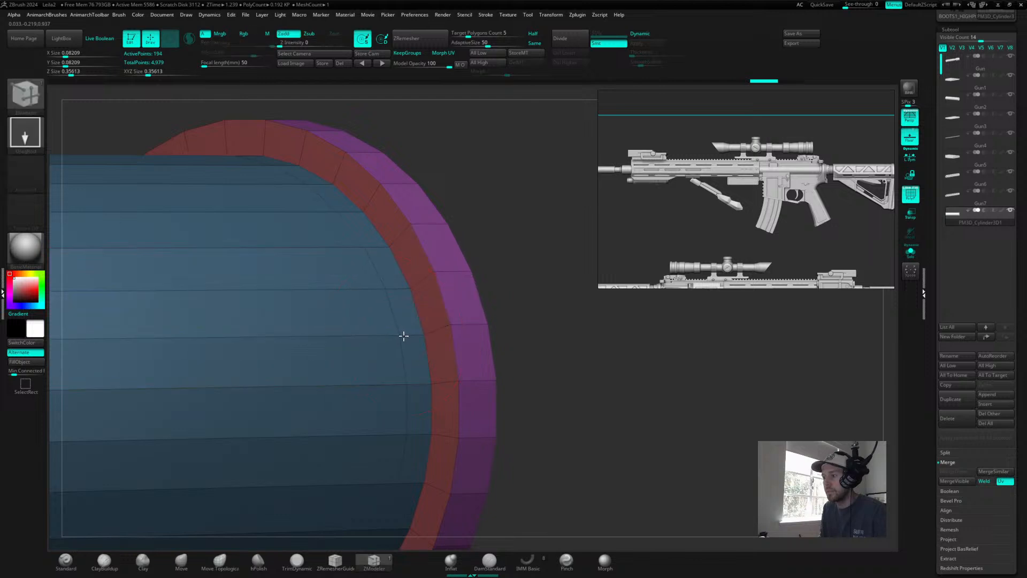
- Test an extra supporting edge loop on the flange with dynamic subdivision, and undo it
left_click(440, 328)
key("d")
left_click_drag(568, 344, 548, 351)
key("ctrl+z")
key("ctrl+z")
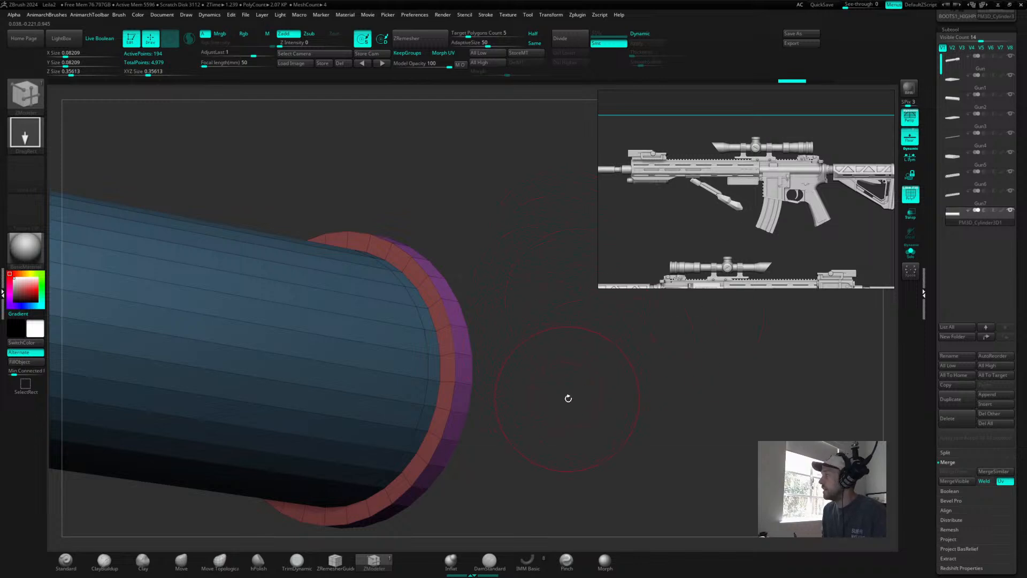
- Try shrinking the flange's outer polyloop to about 0.078 across and preview it smoothed
mouse_move(562, 393)
left_mouse_down()
mouse_move(553, 397)
mouse_move(566, 381)
left_mouse_up()
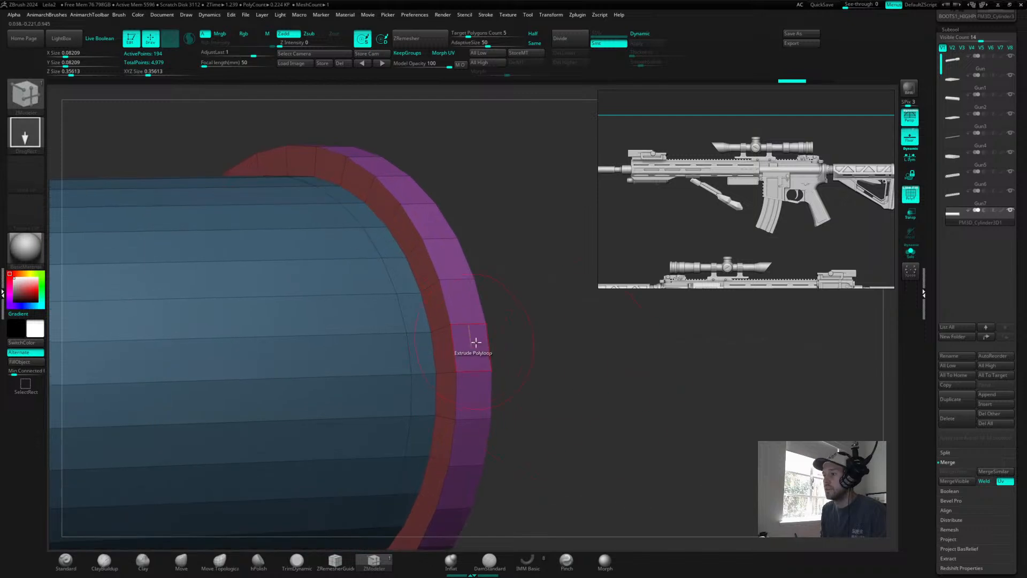
key("space")
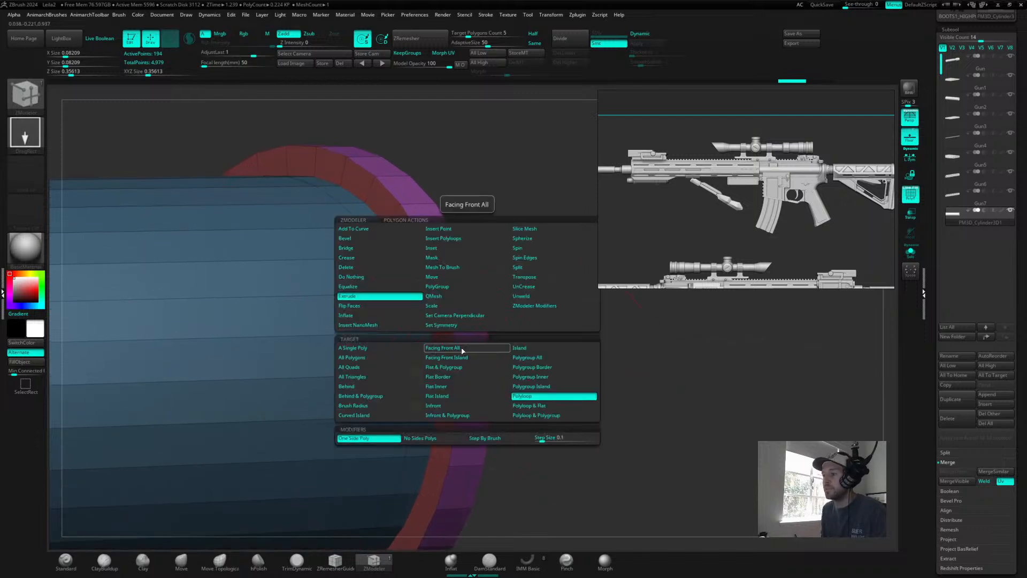
left_click_drag(469, 343, 449, 345)
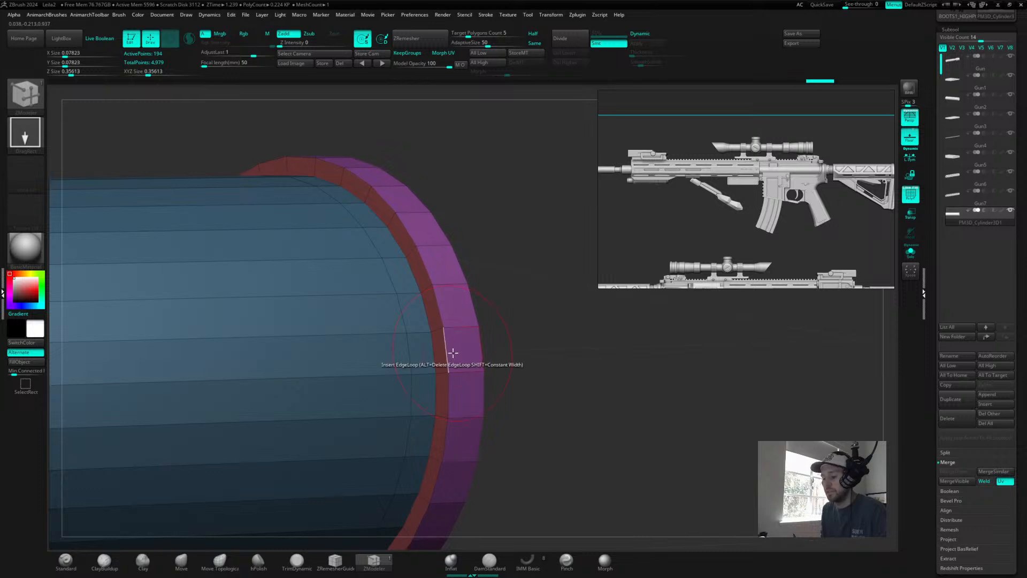
key("d")
left_click_drag(576, 357, 535, 361)
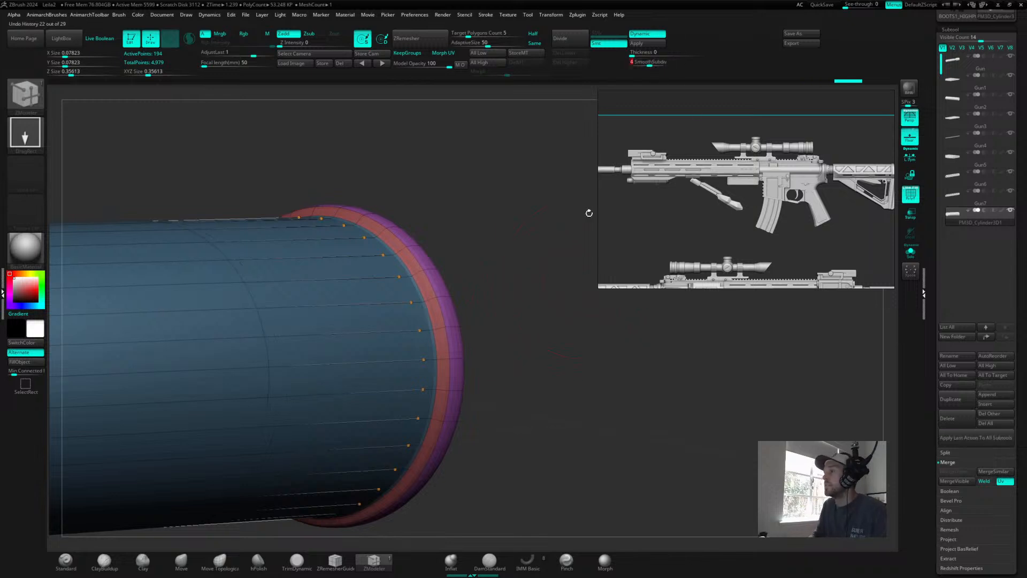
key("shift+d")
left_click_drag(558, 365, 596, 367)
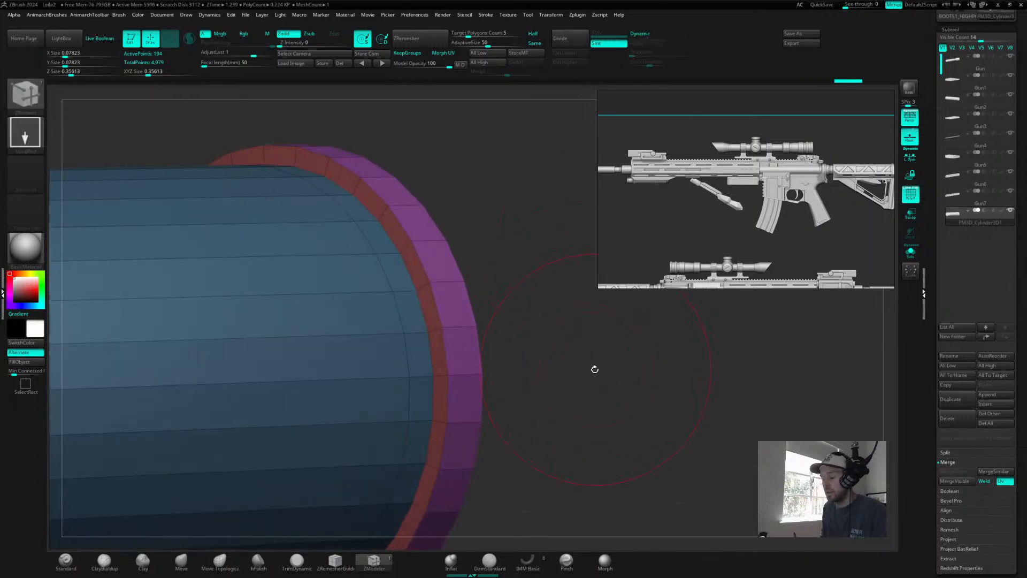
key("ctrl+z")
- Extrude the flange's outer polyloop outward to about 0.083 across, giving the new outer band its own green polygroup
key("1")
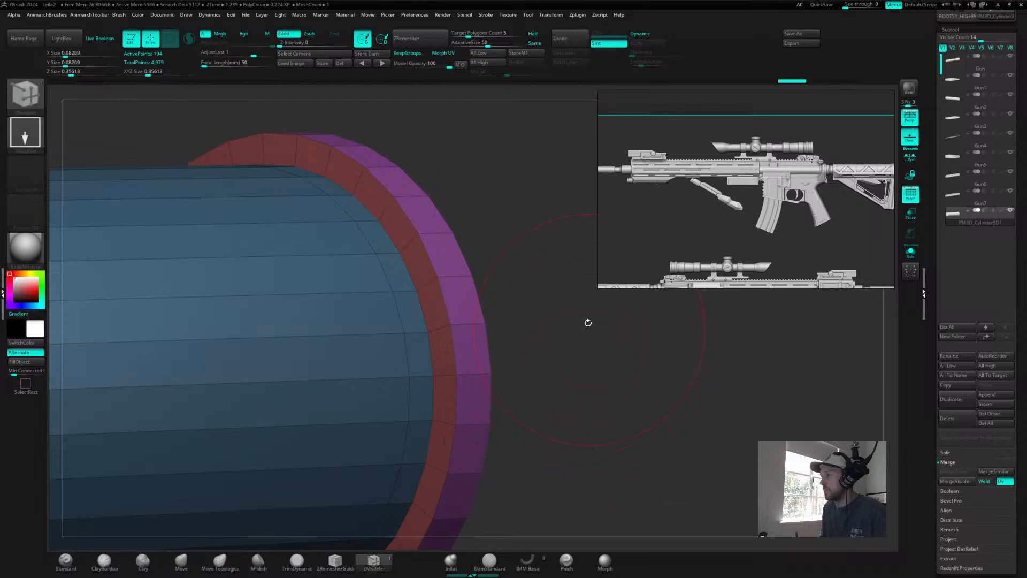
left_click_drag(473, 353, 511, 358)
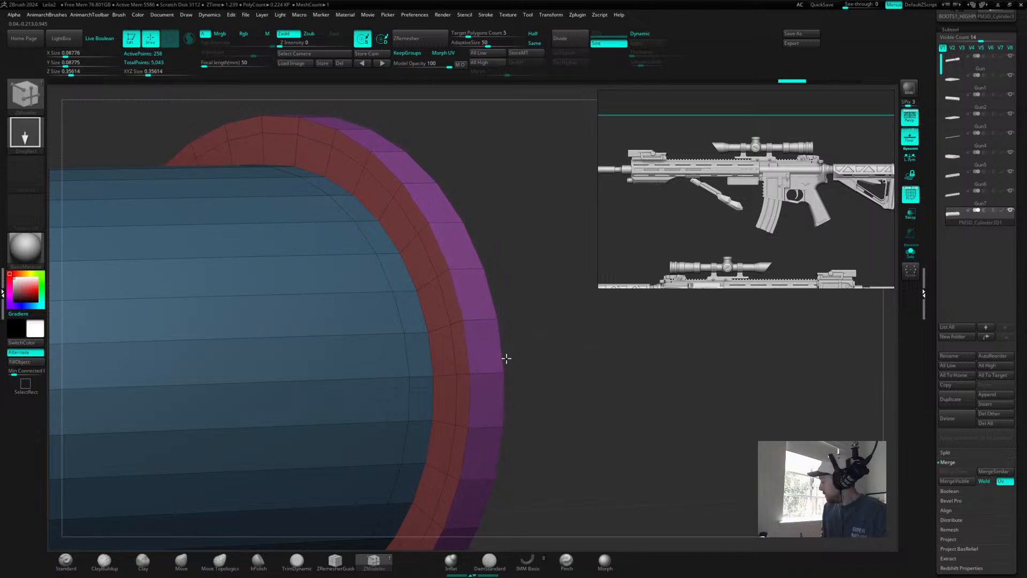
mouse_move(505, 358)
left_mouse_down()
mouse_move(424, 342)
mouse_move(493, 359)
mouse_move(452, 355)
left_mouse_up()
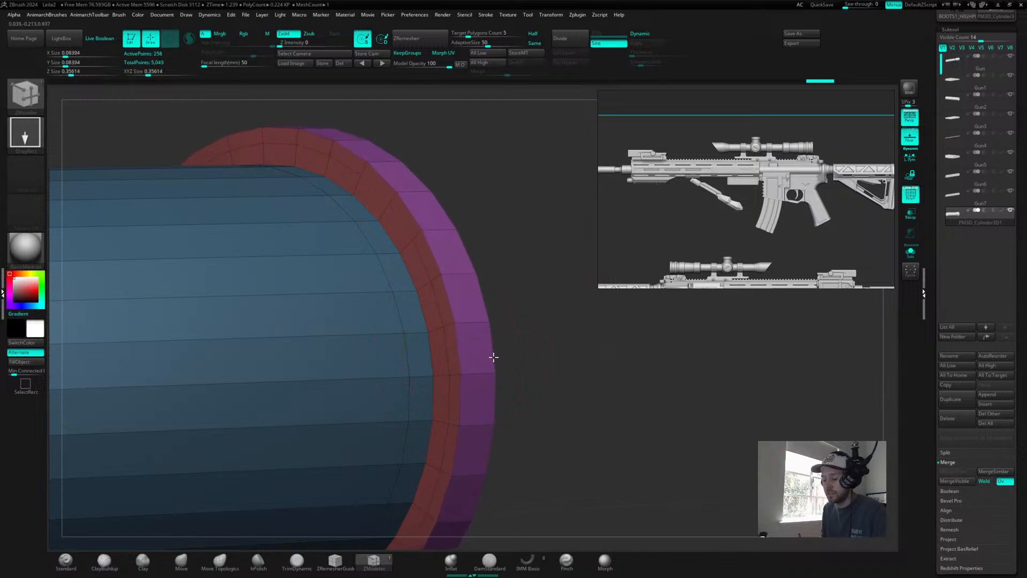
key("alt")
key("alt")
key("alt")
key("alt")
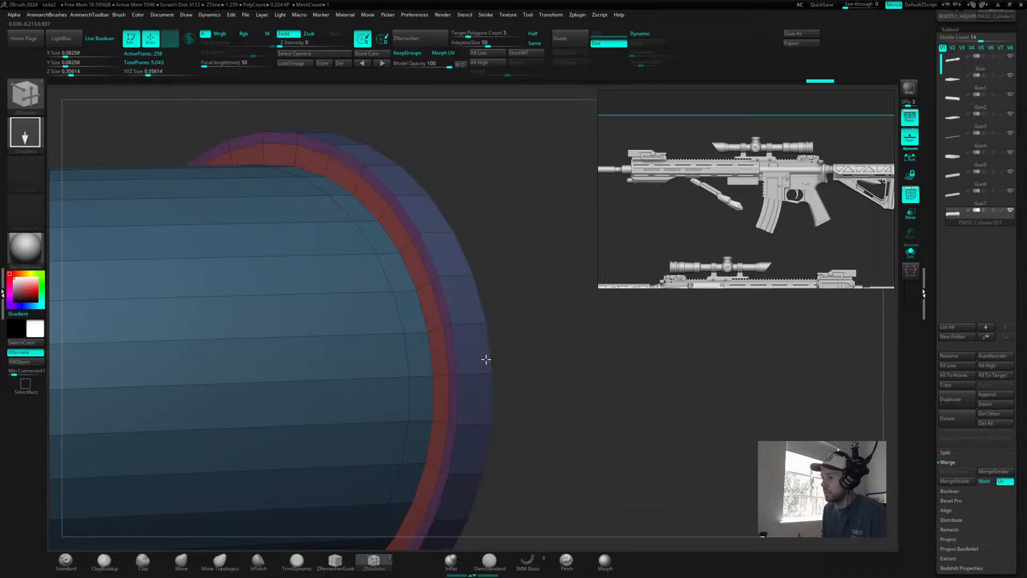
key("alt")
key("alt")
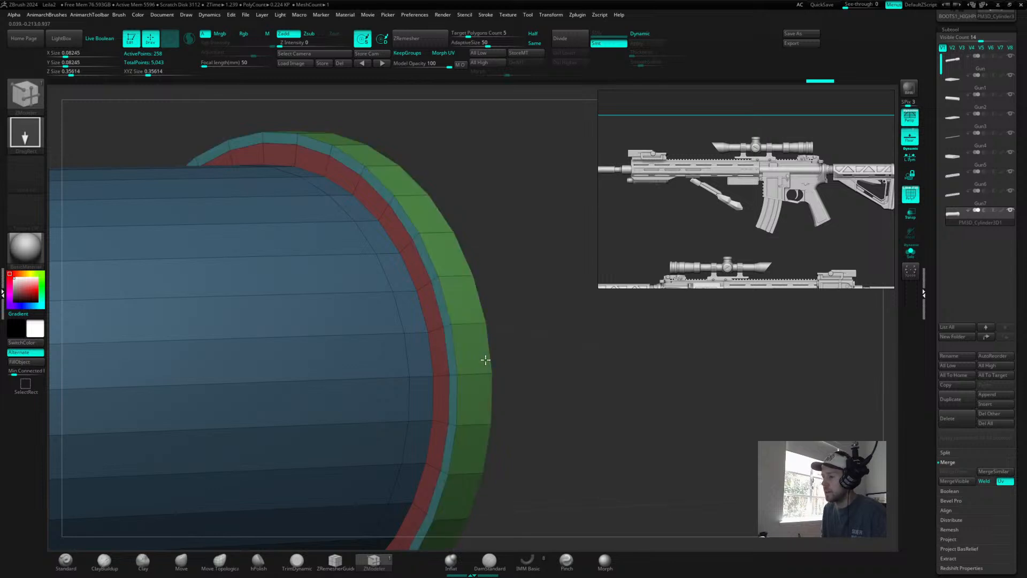
mouse_move(485, 360)
left_mouse_down()
mouse_move(554, 355)
mouse_move(495, 362)
mouse_move(522, 367)
mouse_move(455, 357)
mouse_move(491, 360)
mouse_move(482, 358)
left_mouse_up()
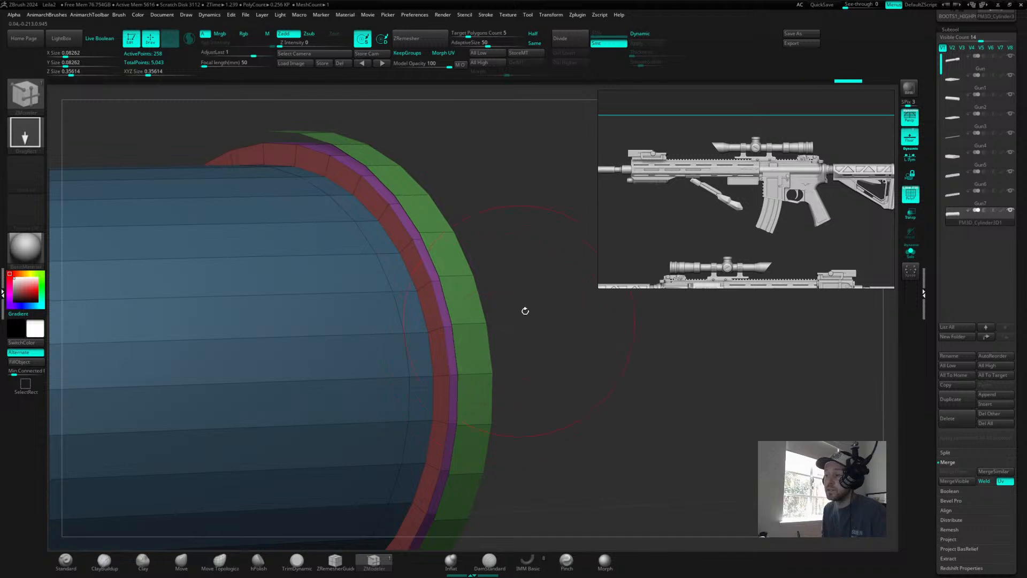
- Isolate the green outer band, split it from the cylinder into its own subtool, and preview it with dynamic subdivision
left_click_drag(548, 329, 521, 425)
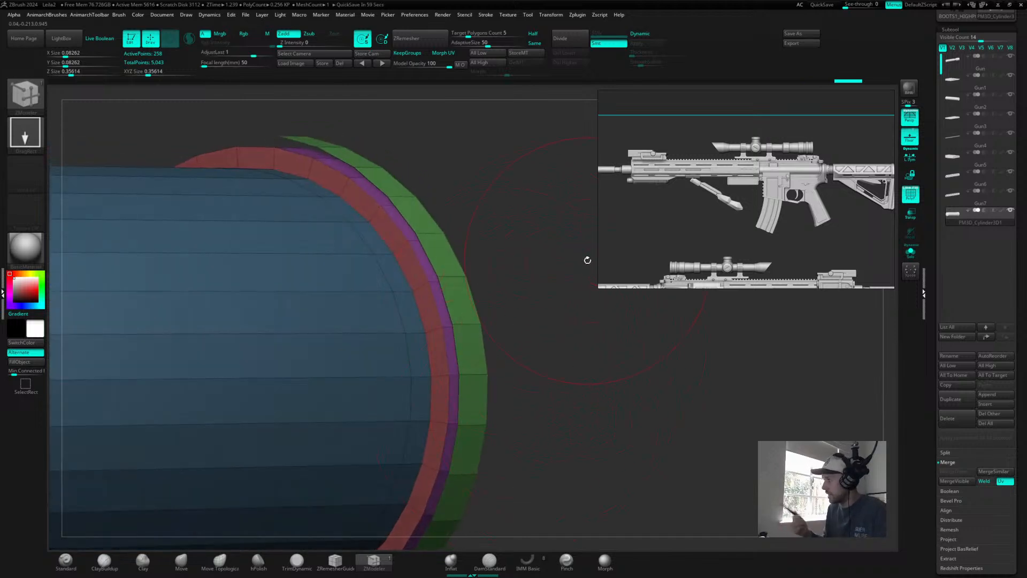
left_click(478, 323, "ctrl+shift")
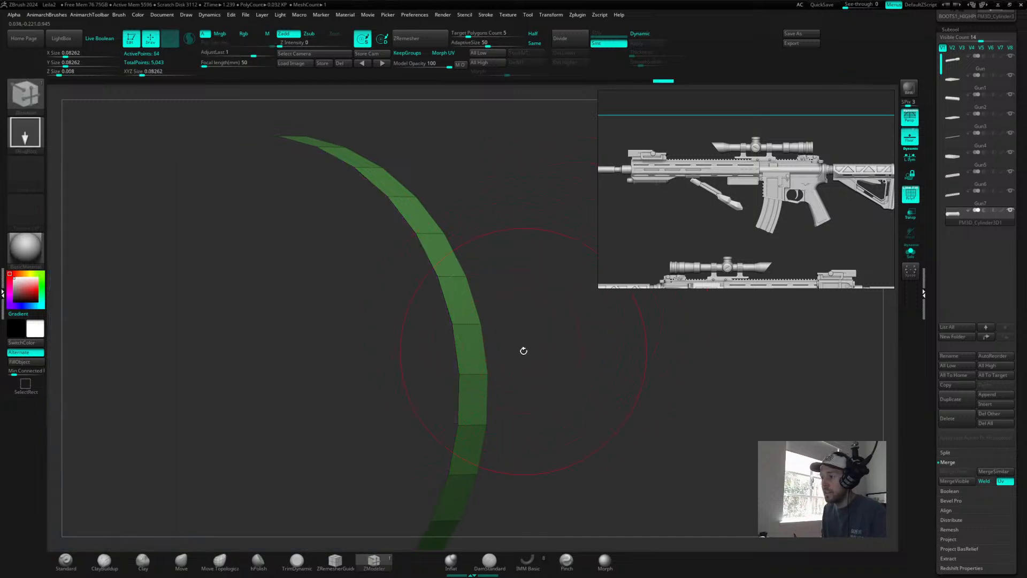
key("space")
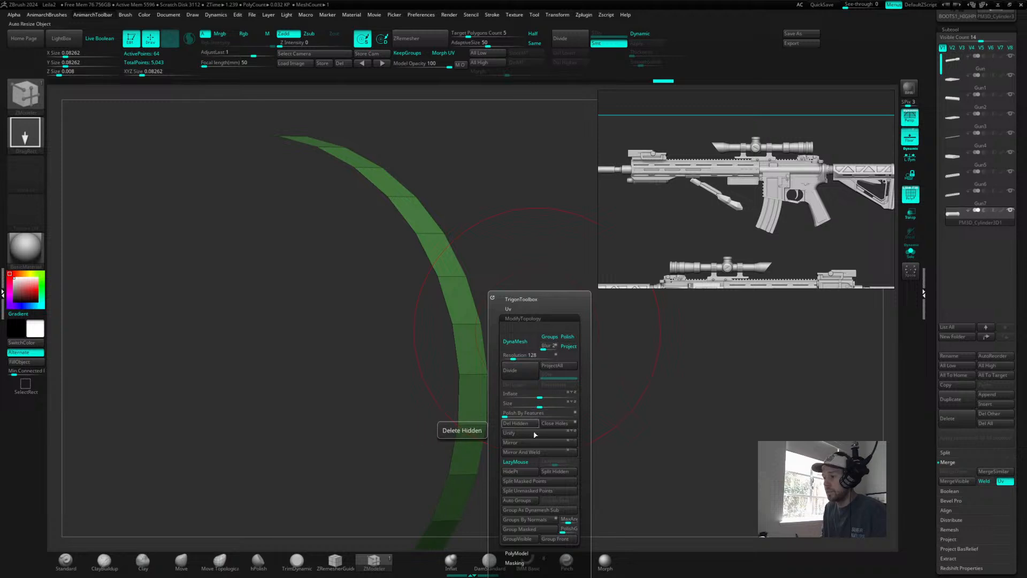
left_click(557, 472)
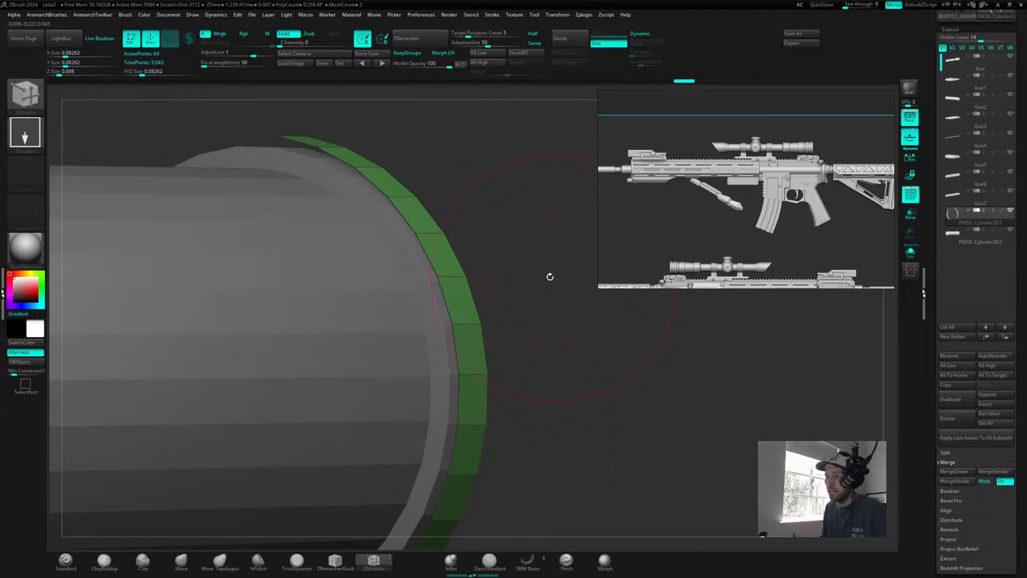
key("d")
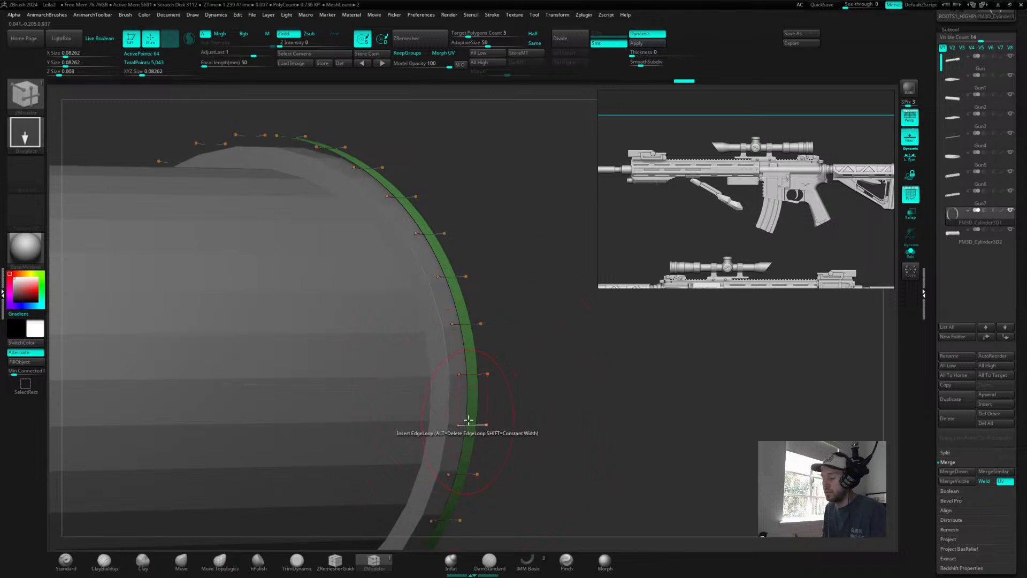
- Turn off dynamic subdivision and delete the separate green ring subtool
key("shift+d")
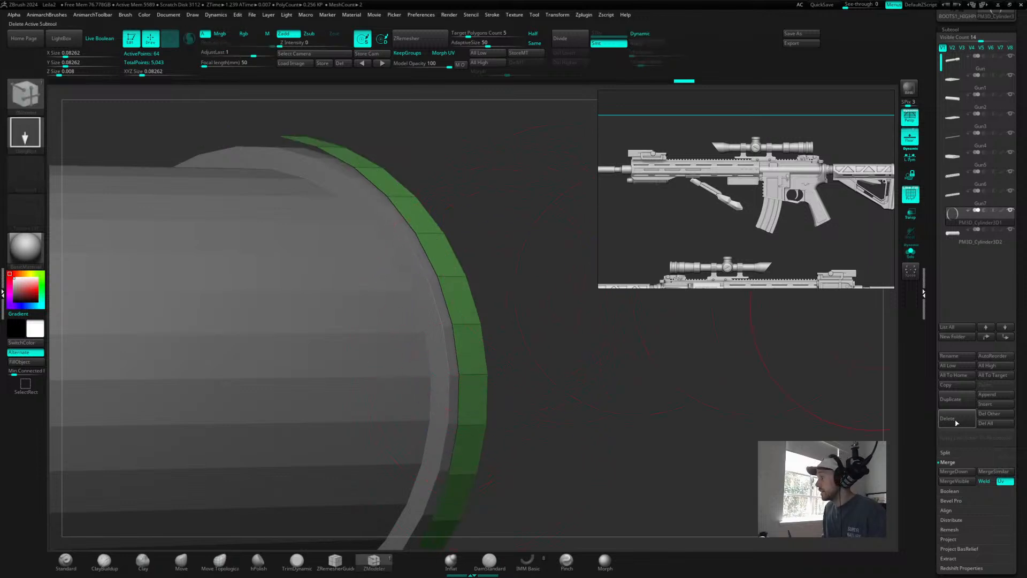
left_click(960, 419)
left_click(882, 436)
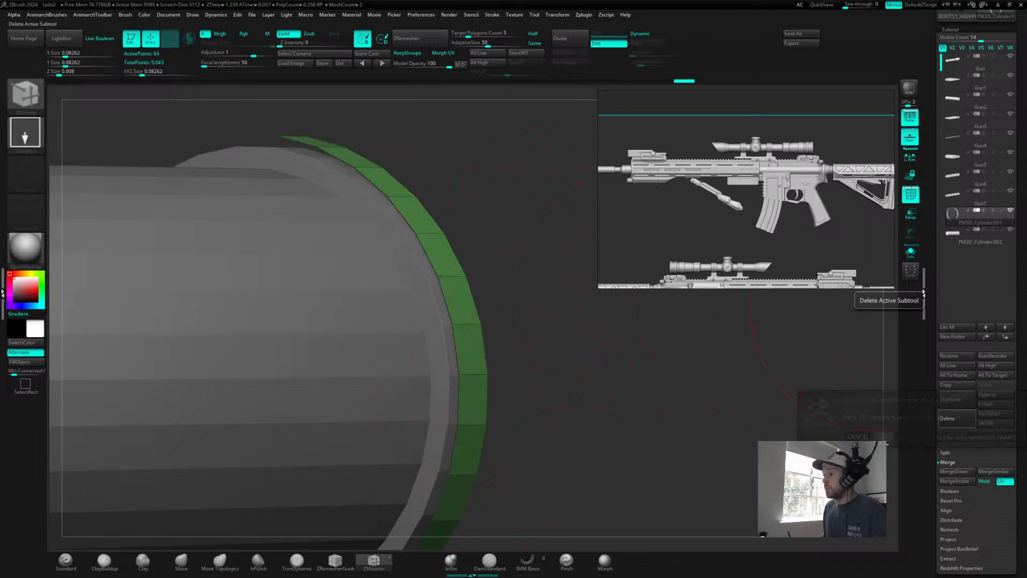
- Preview the flanged cylinder with SmoothSubdiv 4 and no polyframe, and enlarge the scope in the reference image
left_click_drag(594, 371, 583, 345)
key("d")
left_click(646, 63)
type("2")
key("Return")
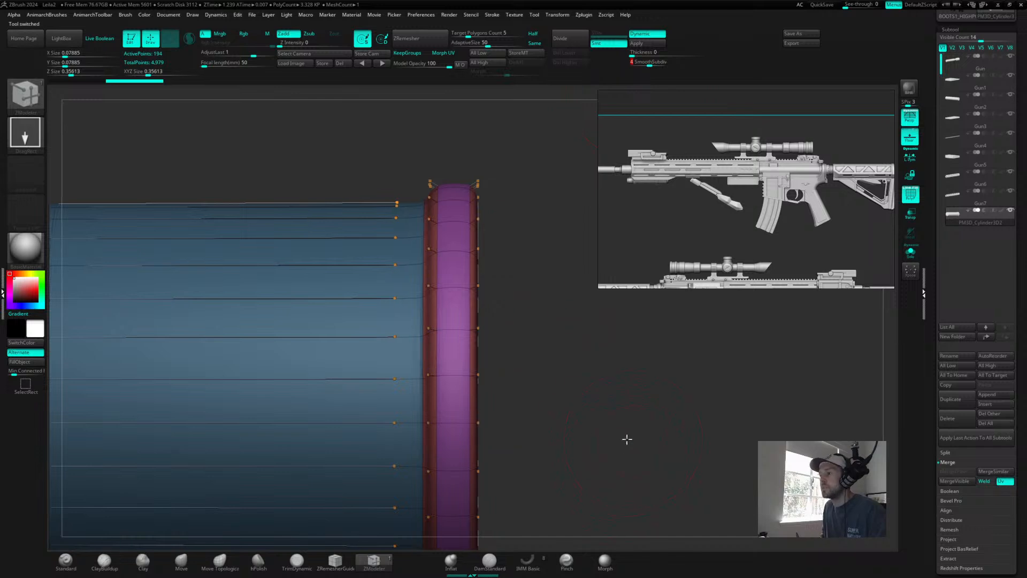
left_click_drag(632, 439, 605, 428, "alt")
key("shift+f")
left_click_drag(654, 405, 644, 404)
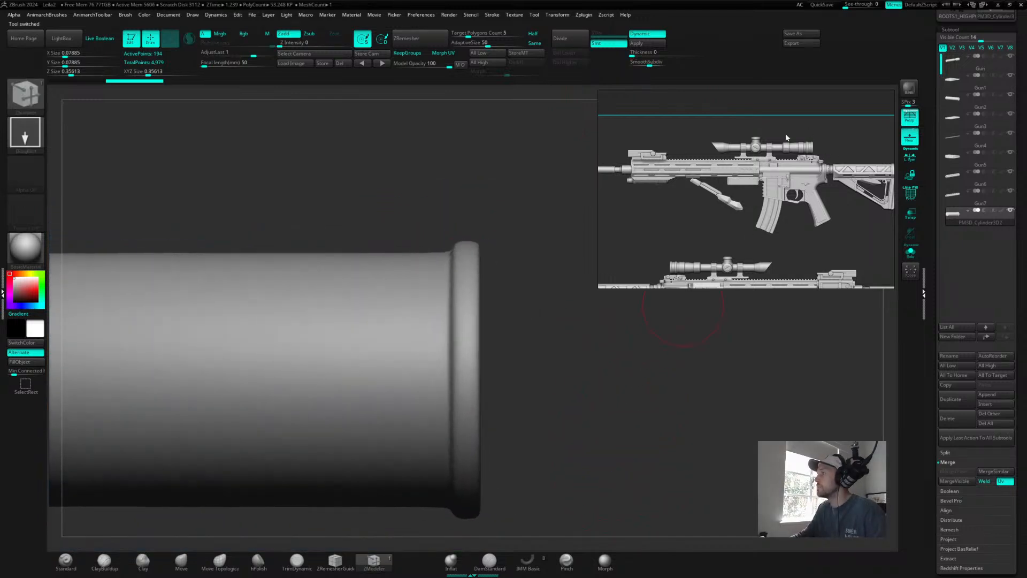
scroll(741, 202, "up", 5)
mouse_move(741, 202)
left_mouse_down()
mouse_move(748, 217)
mouse_move(732, 199)
left_mouse_up()
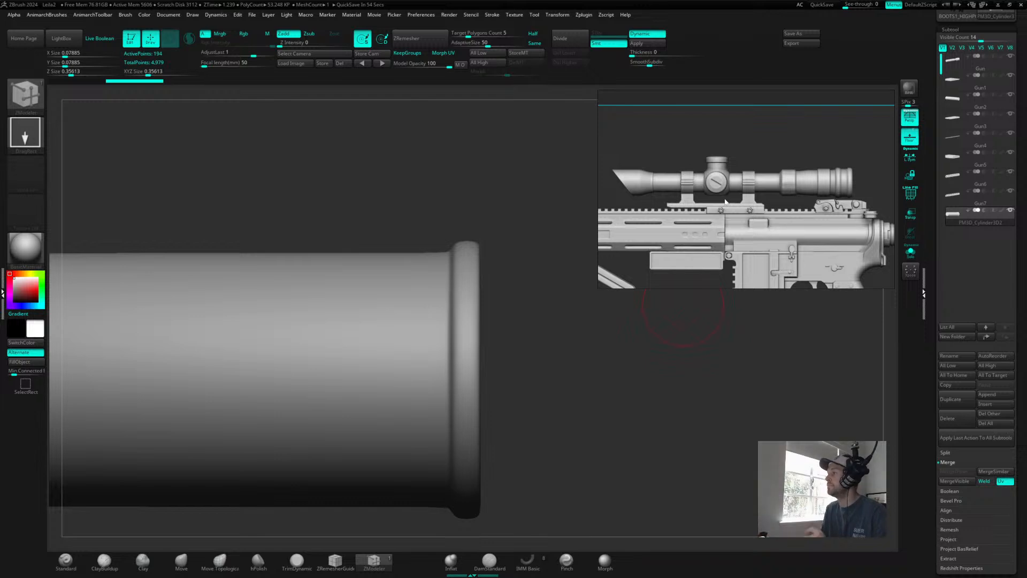
- Insert a single edge loop around the unsmoothed tube a short way behind the flange and bevel it into a narrow band
left_click_drag(529, 385, 578, 379)
key("shift+f")
key("shift+f")
key("shift+f")
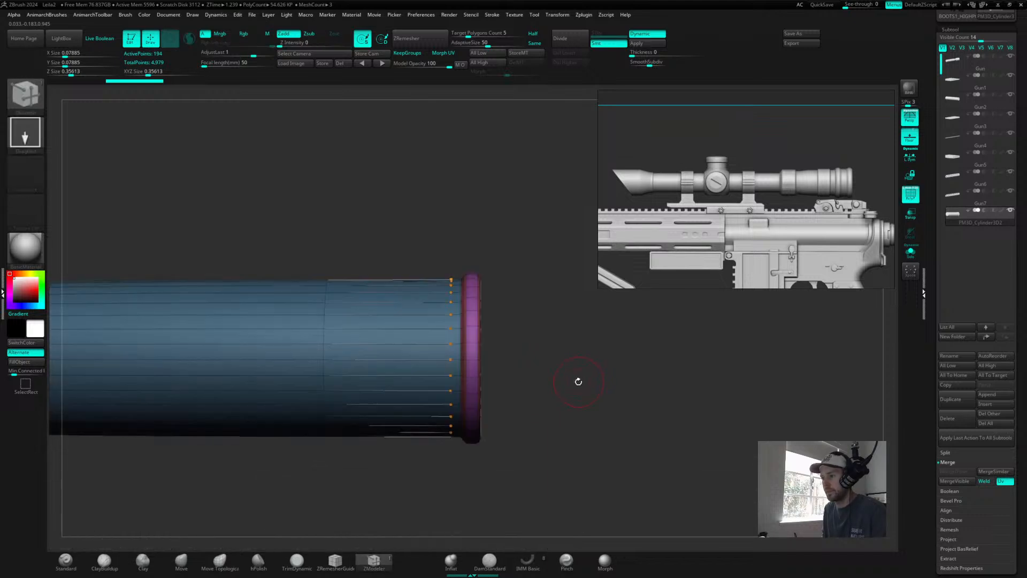
key("shift+d")
left_click_drag(573, 380, 652, 392, "alt")
left_click(411, 352)
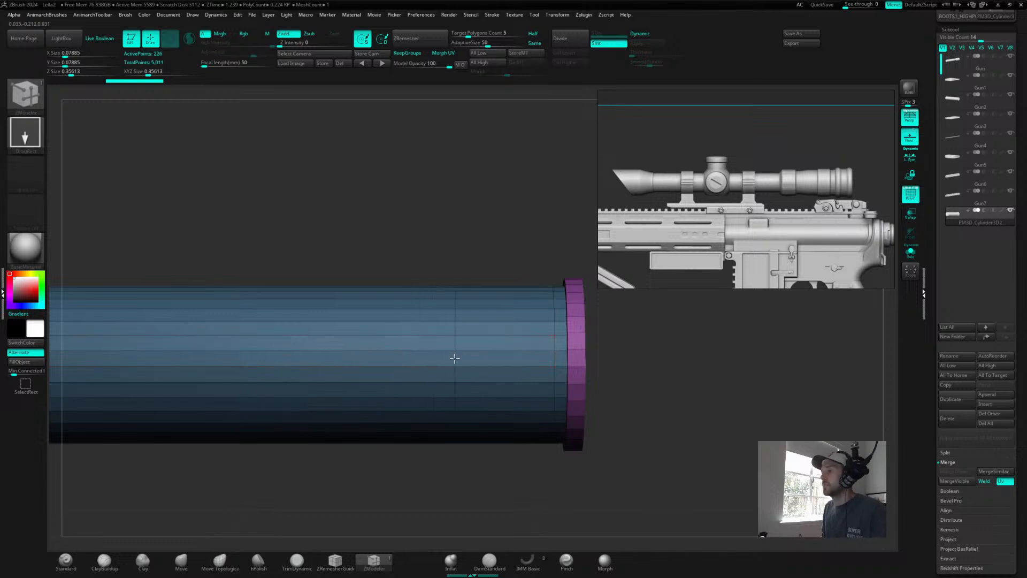
left_click(469, 336)
key("ctrl+z")
key("space")
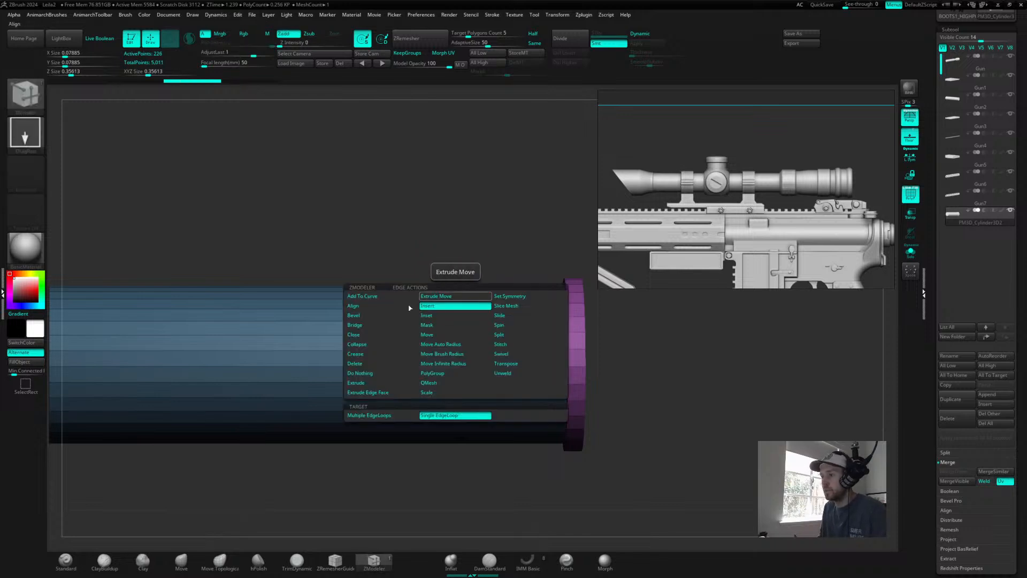
left_click(381, 314)
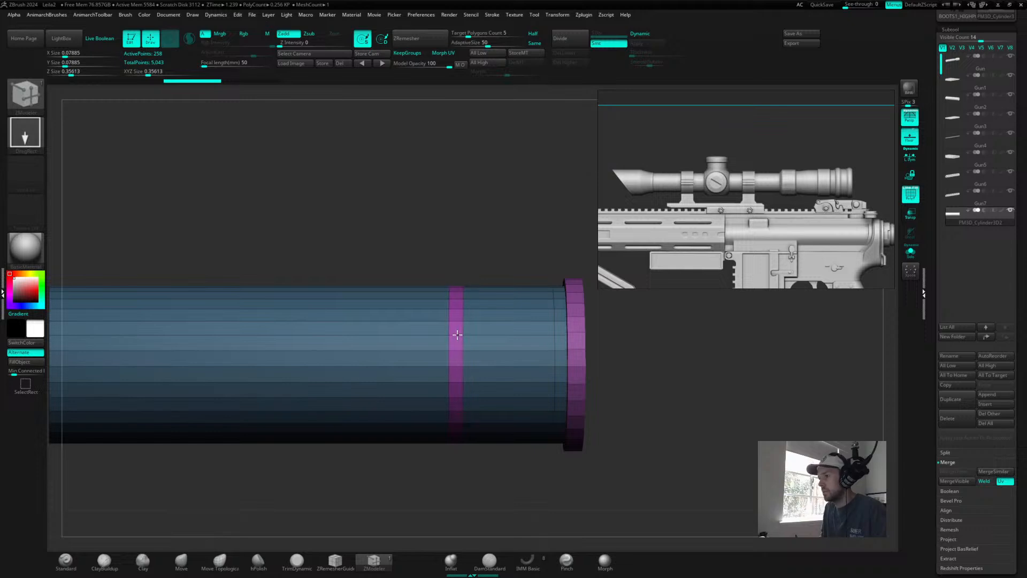
- Extrude the band's polyloop slightly outward to form a raised green ring around the tube
left_click_drag(502, 236, 481, 257)
key("space")
left_click_drag(447, 306, 449, 304)
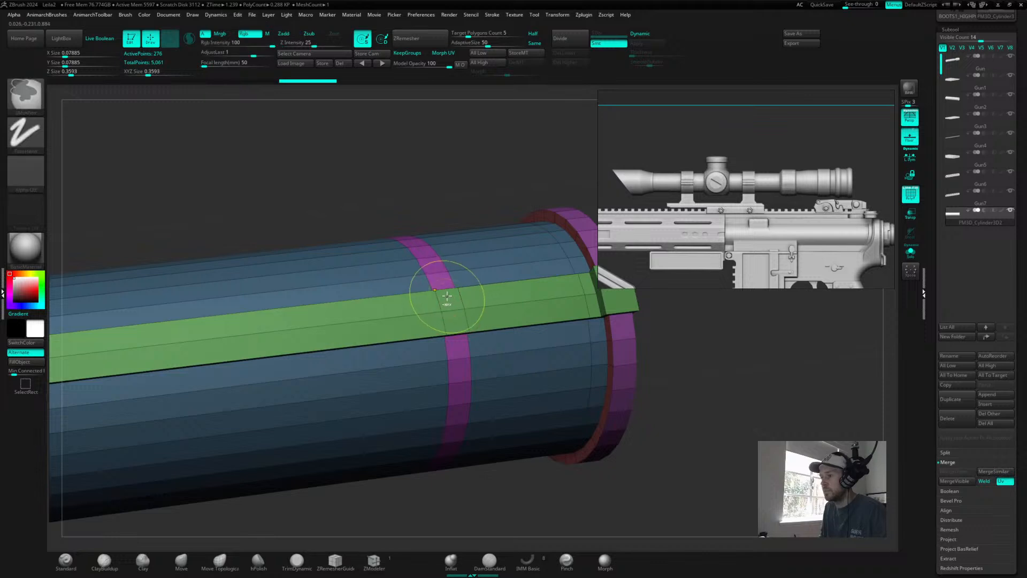
key("ctrl+z")
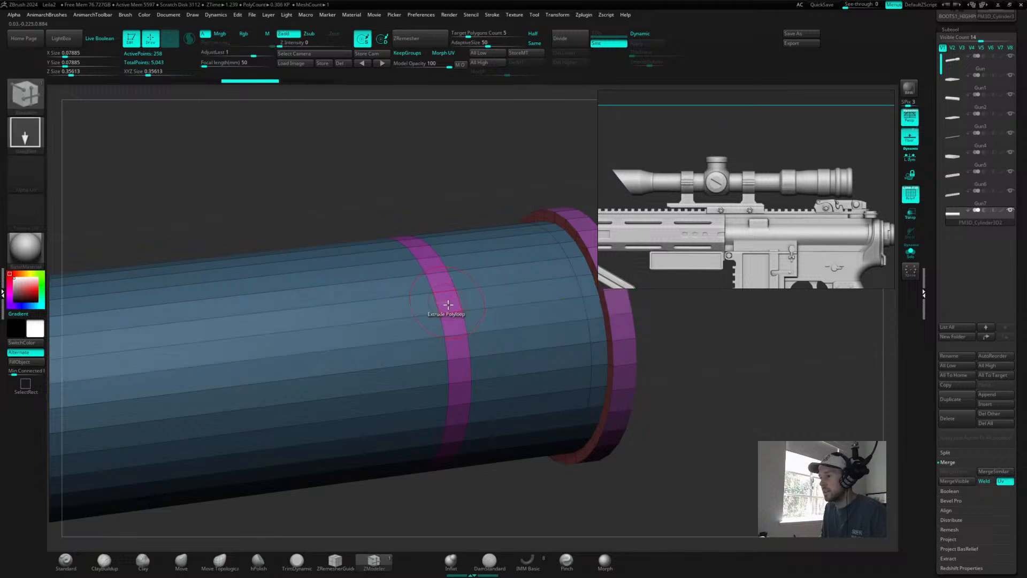
left_click_drag(448, 307, 463, 299)
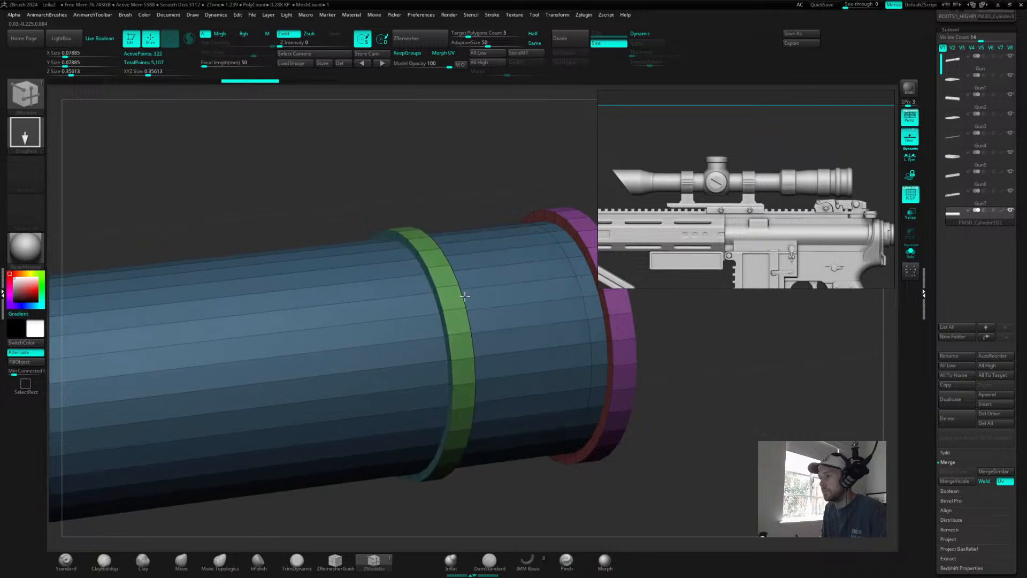
- Insert a supporting edge loop on the tube on each side of the green ring
left_click_drag(471, 190, 498, 245, "shift")
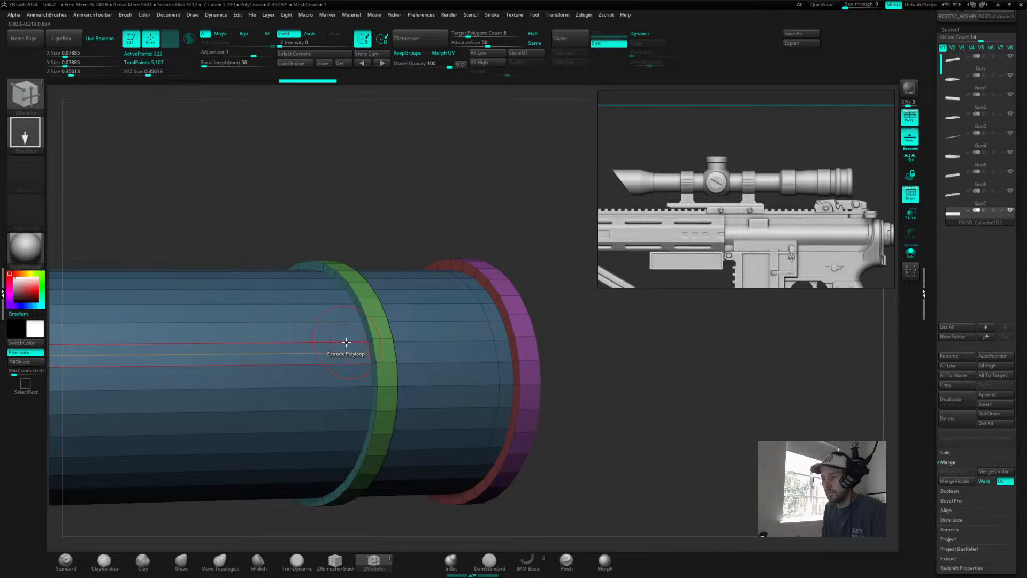
left_click_drag(386, 221, 532, 220)
key("space")
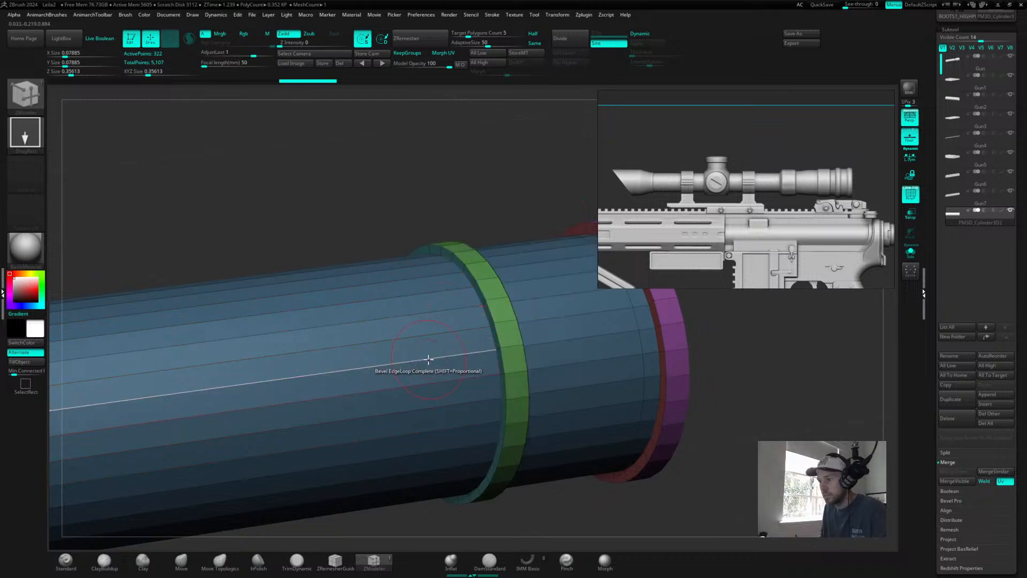
key("space")
left_click(400, 309)
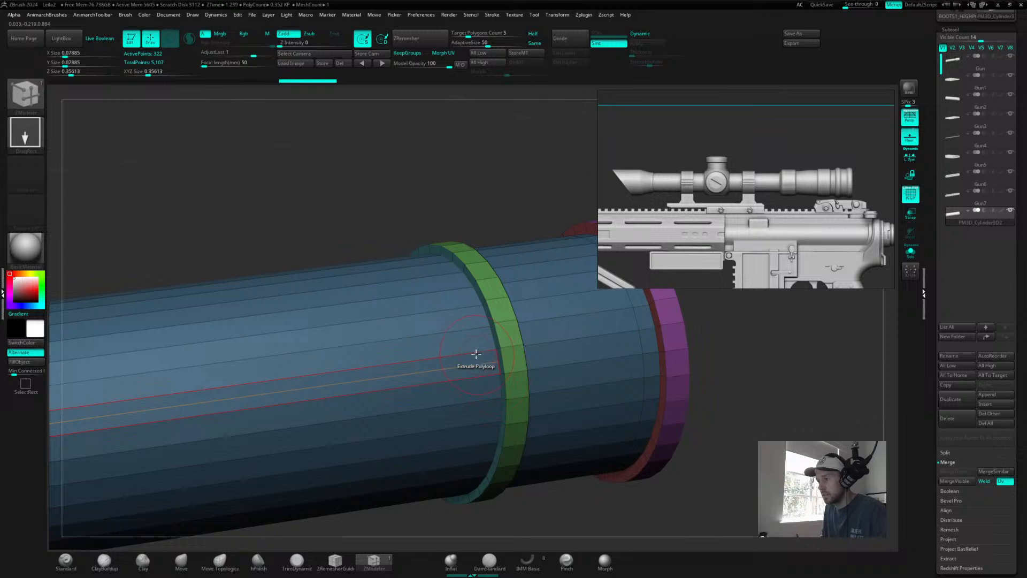
left_click(476, 354)
left_click(534, 346)
left_click_drag(520, 166, 488, 160)
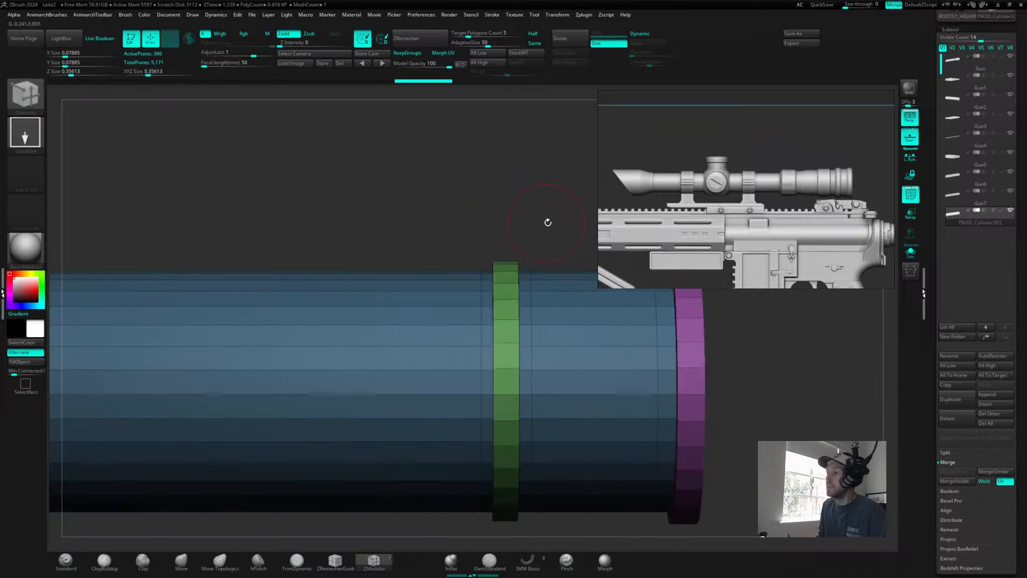
- Place the flange-side supporting loop slightly closer to the green ring and preview the tube with dynamic subdivision
left_click(532, 337)
key("ctrl+z")
key("ctrl+z")
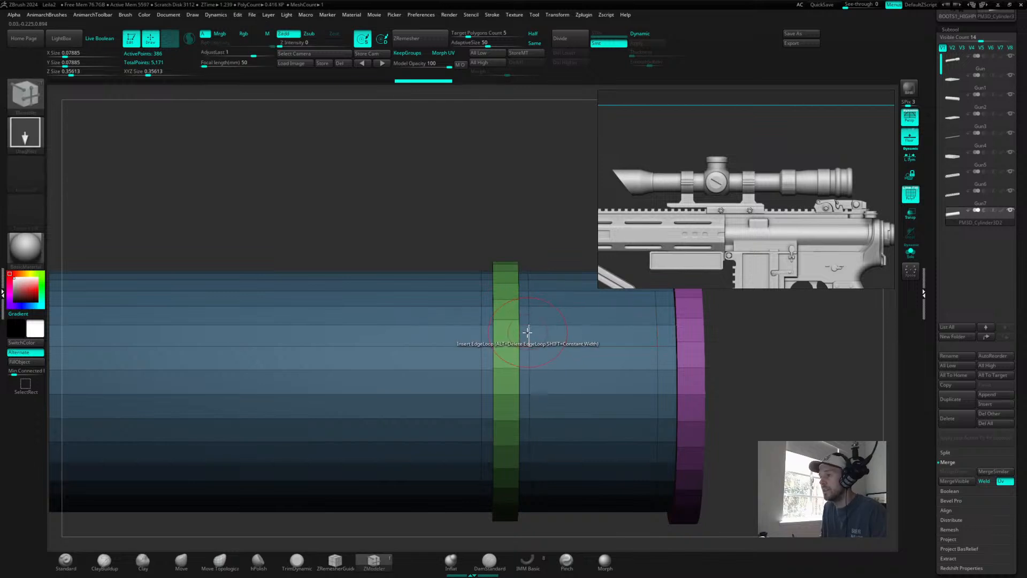
key("d")
left_click_drag(544, 232, 562, 223)
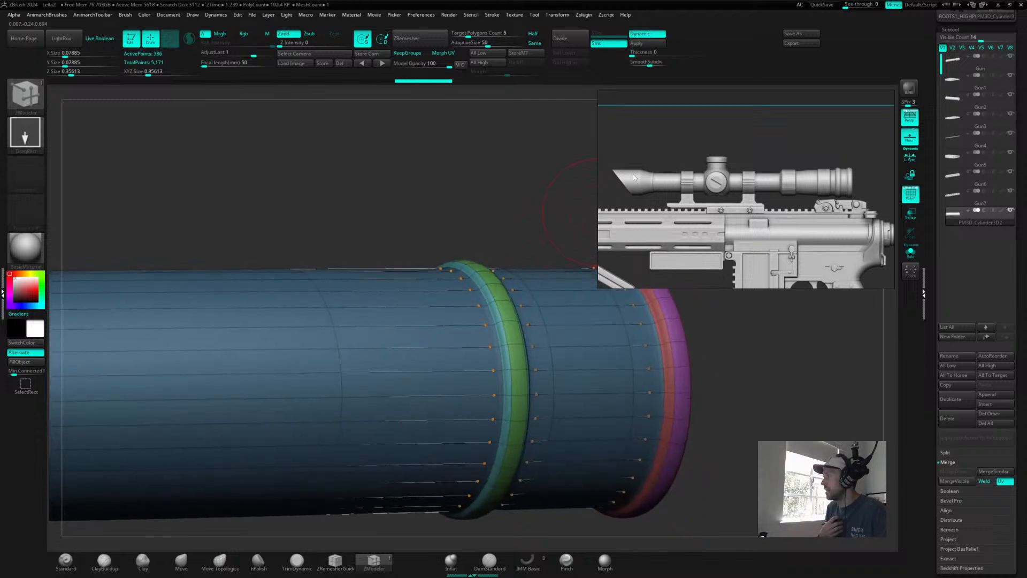
- Raise the green ring's outer polyloop to about 0.079 across and preview it smoothed with and without polyframe
left_click_drag(503, 246, 447, 292)
left_click(462, 316)
key("ctrl+z")
left_click(468, 317)
key("ctrl+z")
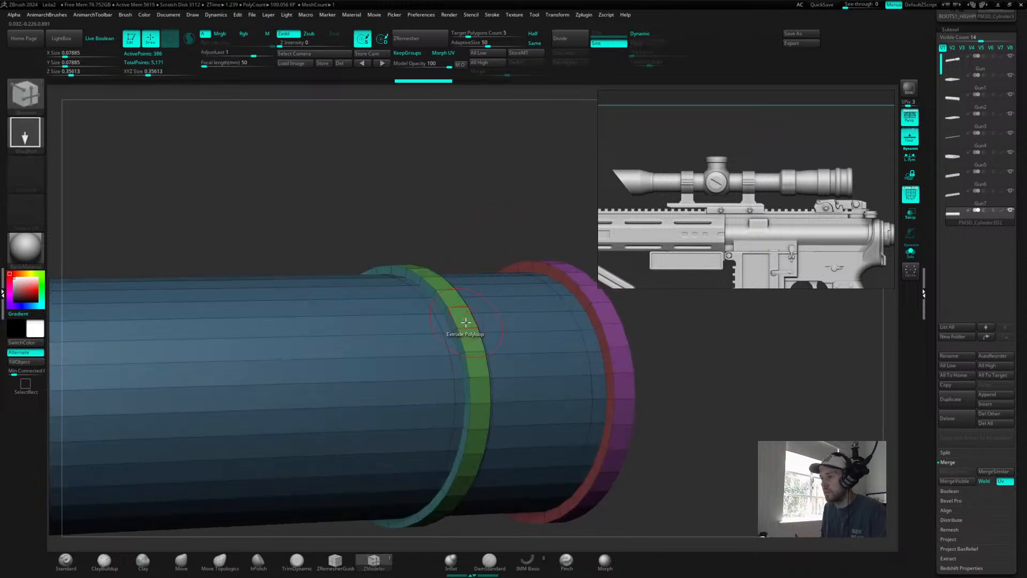
left_click_drag(465, 322, 471, 322)
key("d")
left_click_drag(530, 211, 522, 219)
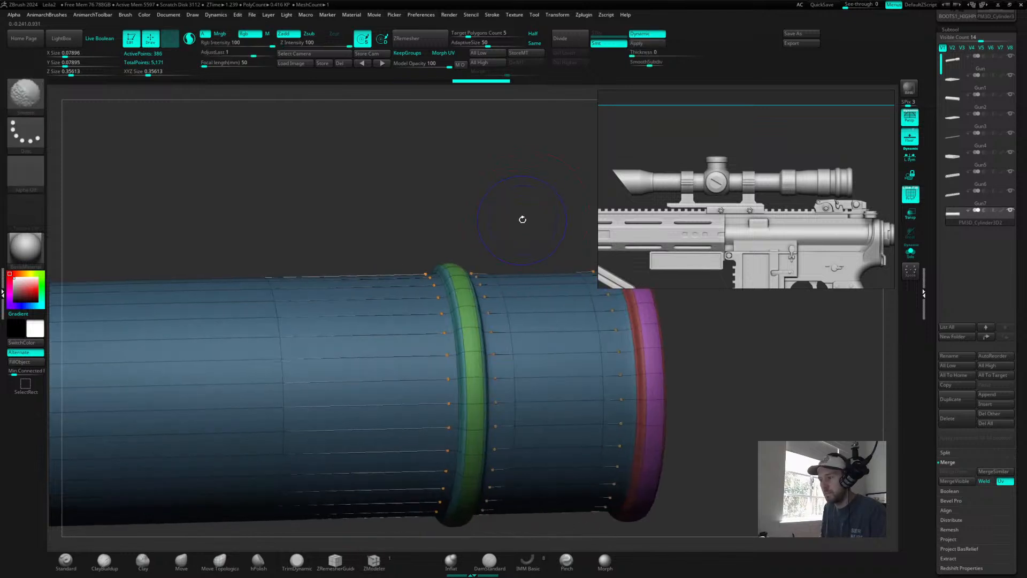
key("shift+f")
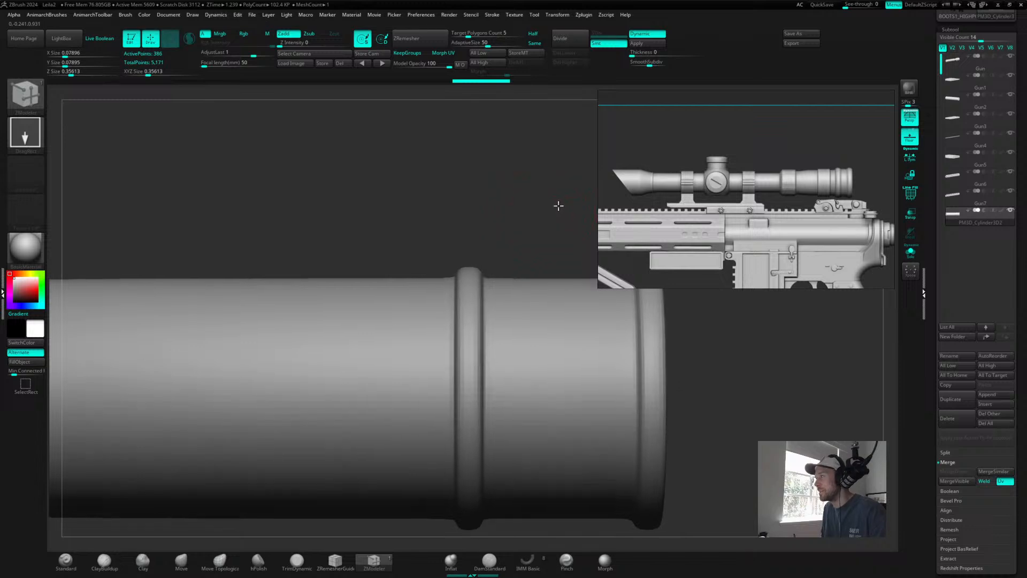
key("shift+d")
key("shift+f")
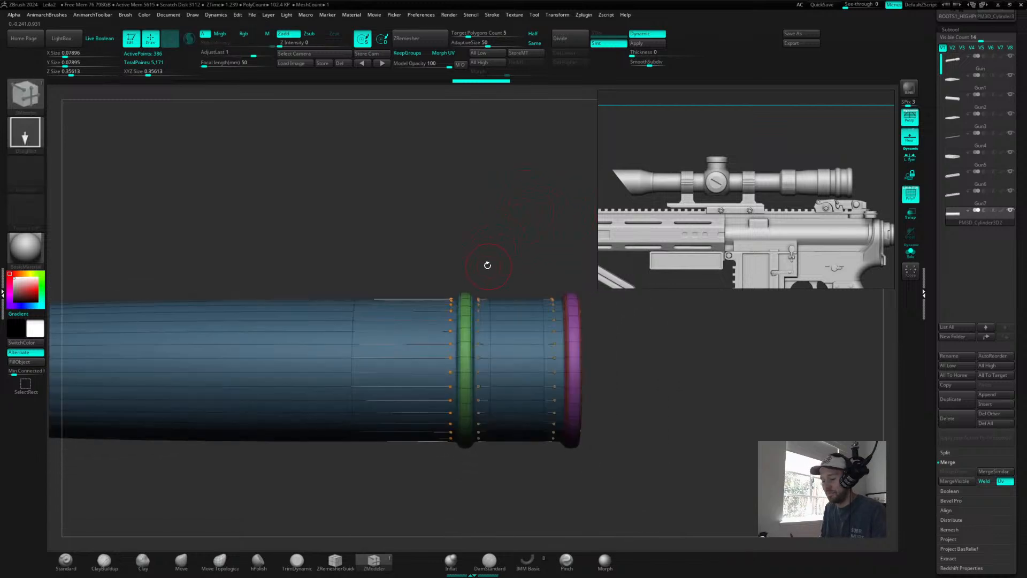
- Mask everything except the green ring area, center the gizmo on the unmasked part, and move the ring closer to the flange
key("shift+d")
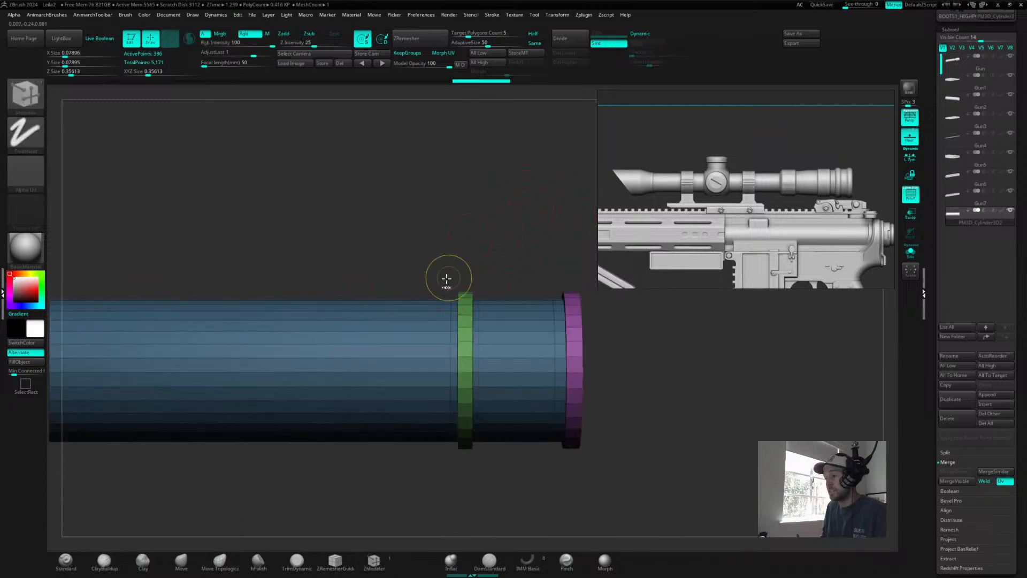
left_click_drag(419, 258, 496, 490, "ctrl")
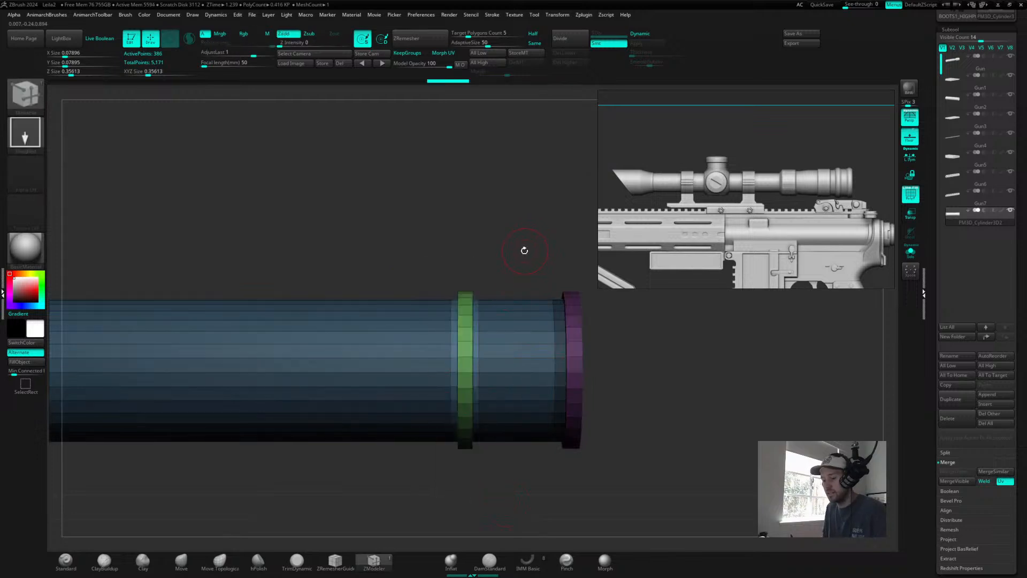
key("w")
left_click(238, 305)
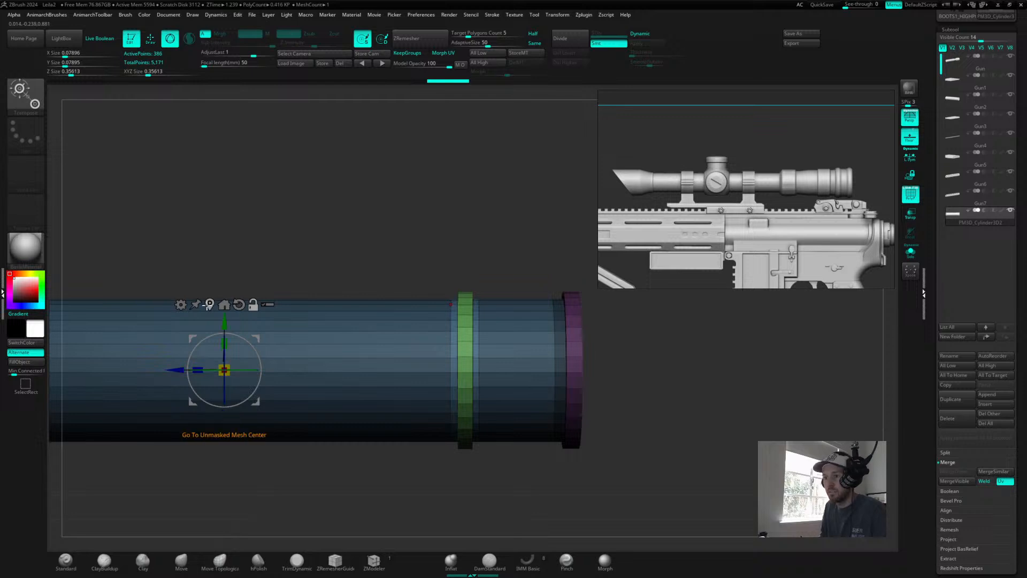
left_click(210, 305)
left_click_drag(420, 371, 443, 378)
- Check the moved ring with dynamic subdivision, clear the mask, and return to the ZModeler brush
key("d")
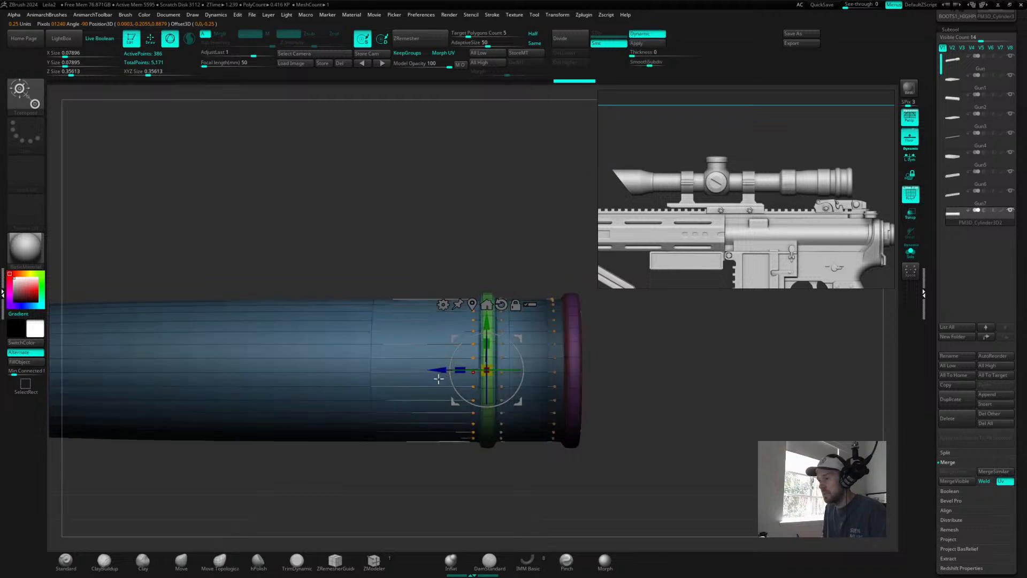
key("shift+d")
key("d")
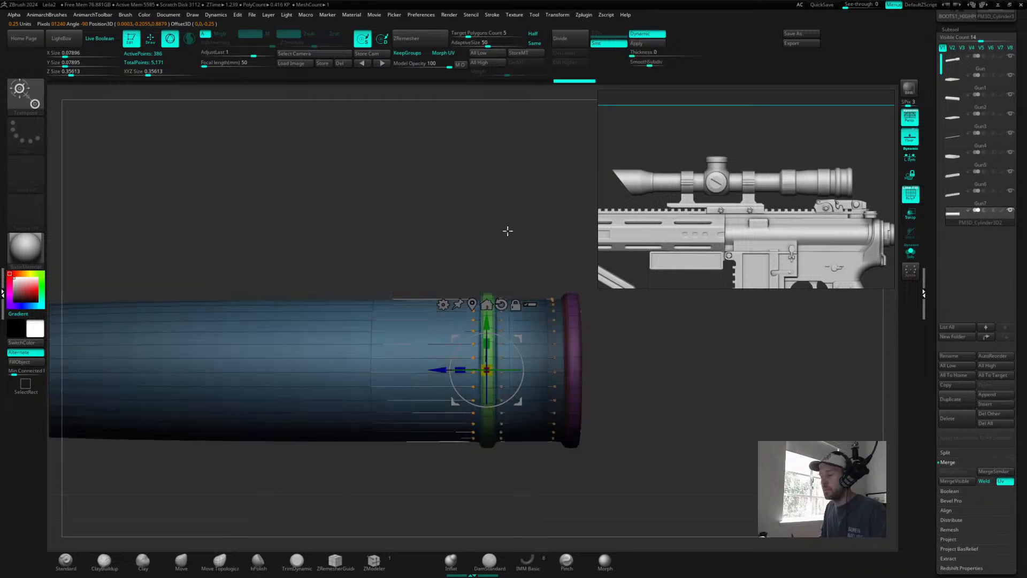
key("ctrl")
mouse_move(526, 222)
left_mouse_down()
mouse_move(544, 223)
mouse_move(534, 239)
mouse_move(532, 225)
mouse_move(515, 225)
mouse_move(537, 204)
left_mouse_up()
key("q")
key("b")
key("z")
key("m")
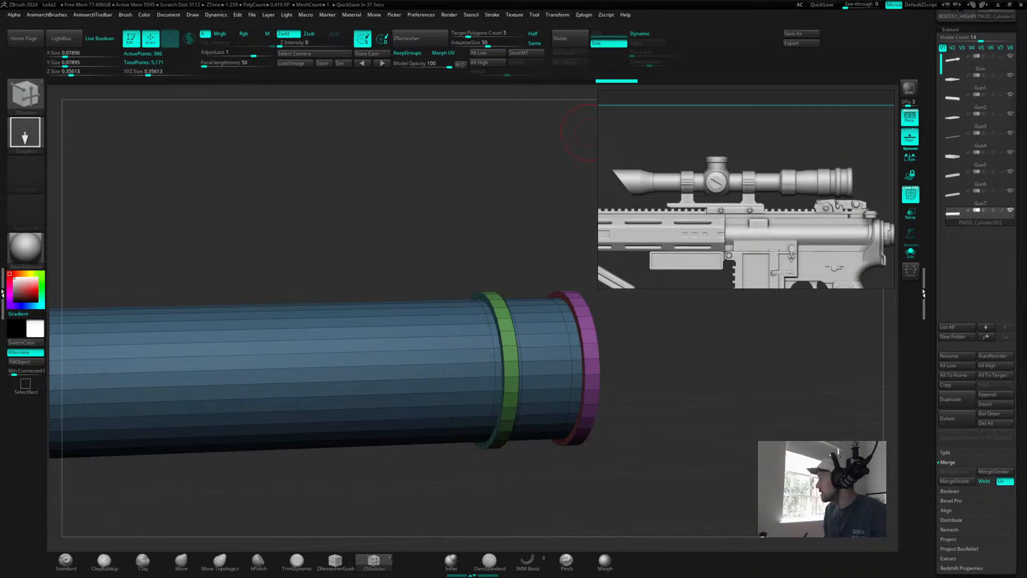
- Mask the flanged end and stretch the tube's open end along the rail to an overall length of about 0.759
left_click_drag(623, 332, 626, 420, "shift")
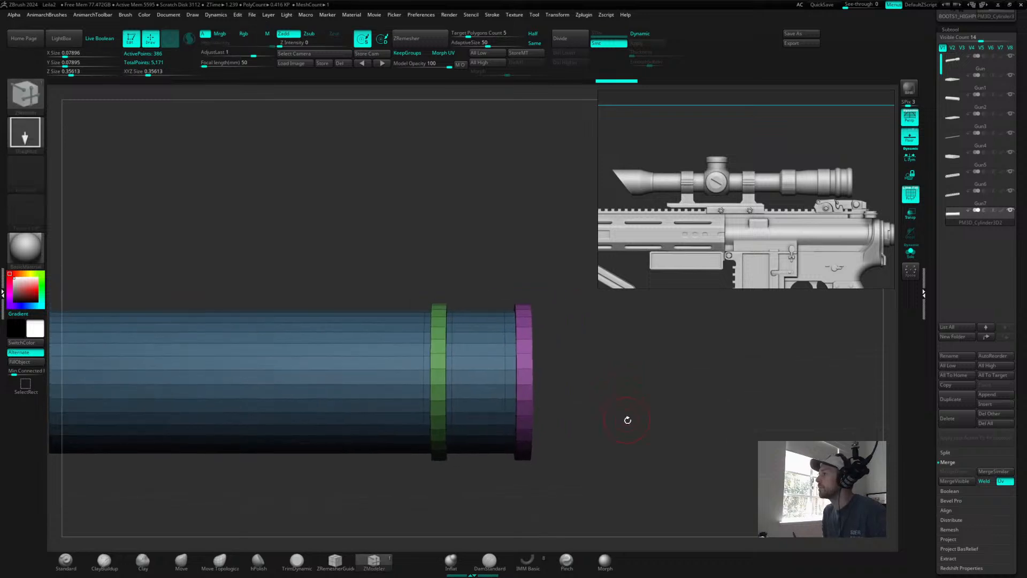
left_click_drag(612, 395, 757, 367, "alt")
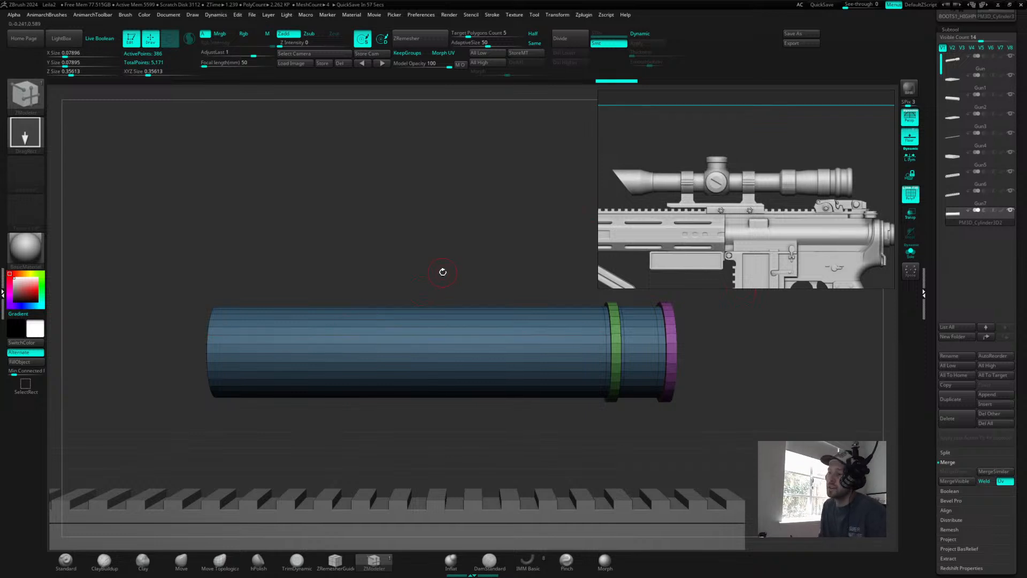
left_click_drag(443, 243, 438, 372, "alt")
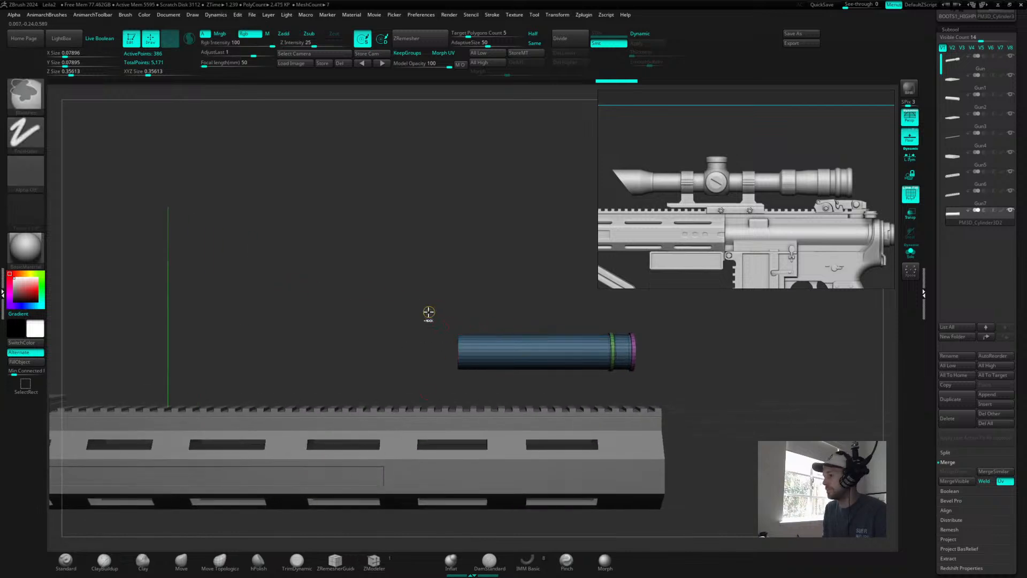
key("w")
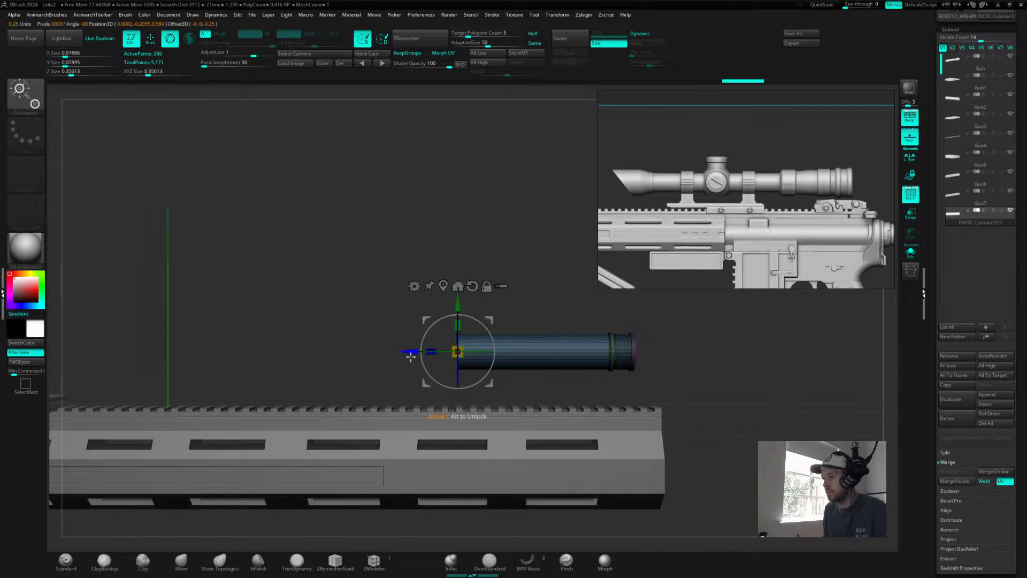
left_click_drag(409, 353, 211, 360)
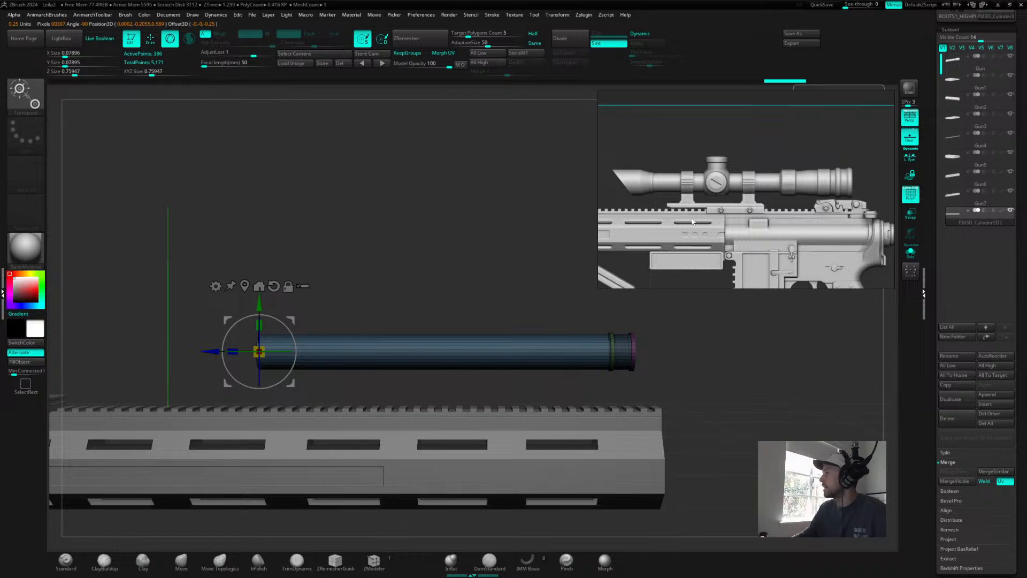
scroll(715, 186, "down", 2)
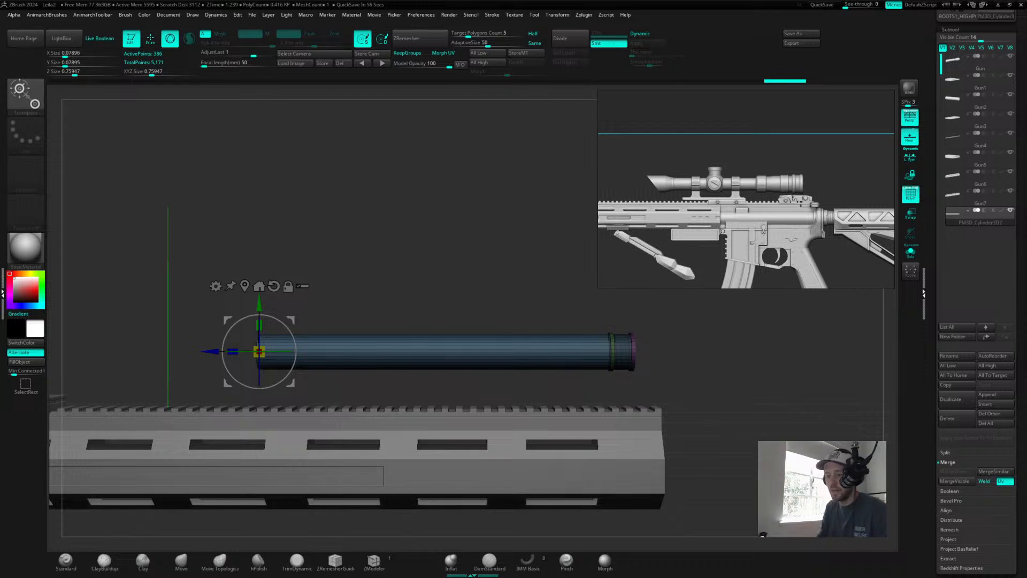
left_click_drag(392, 302, 530, 257)
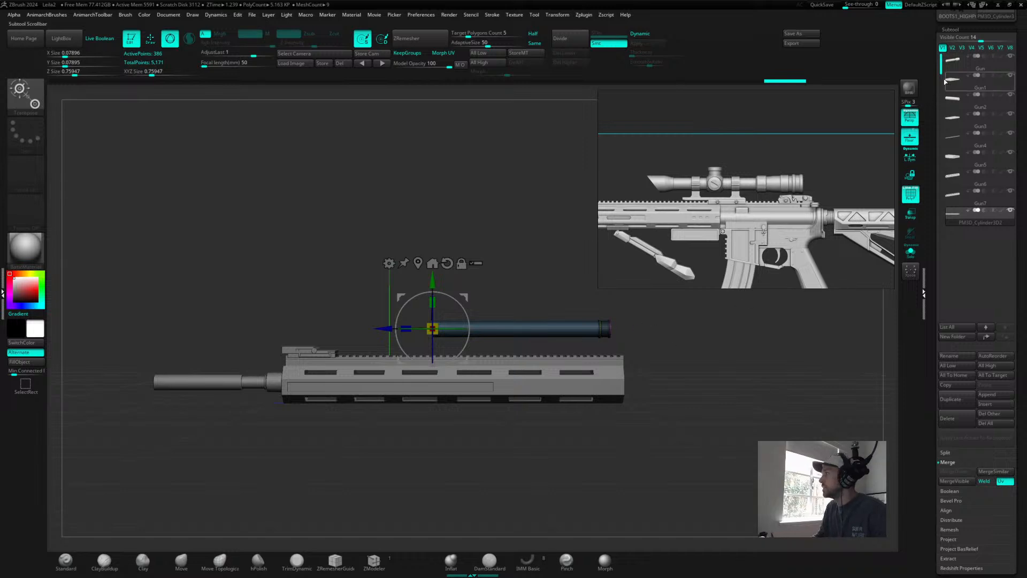
- Switch to the BOOTS1_HIGHPOLY3 character tool, make the hair subtool active and frame it
scroll(979, 80, "up", 5)
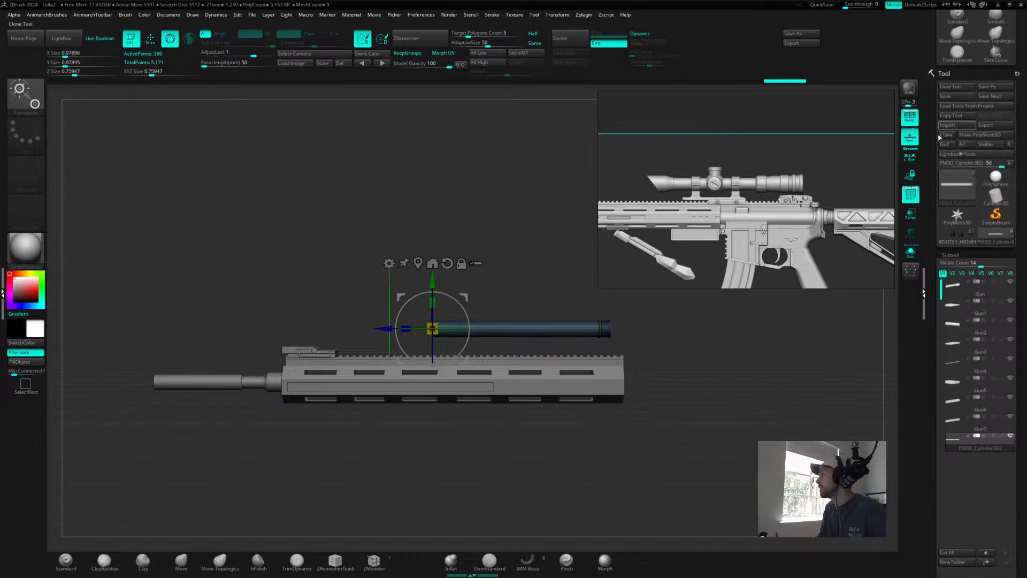
left_click(951, 253)
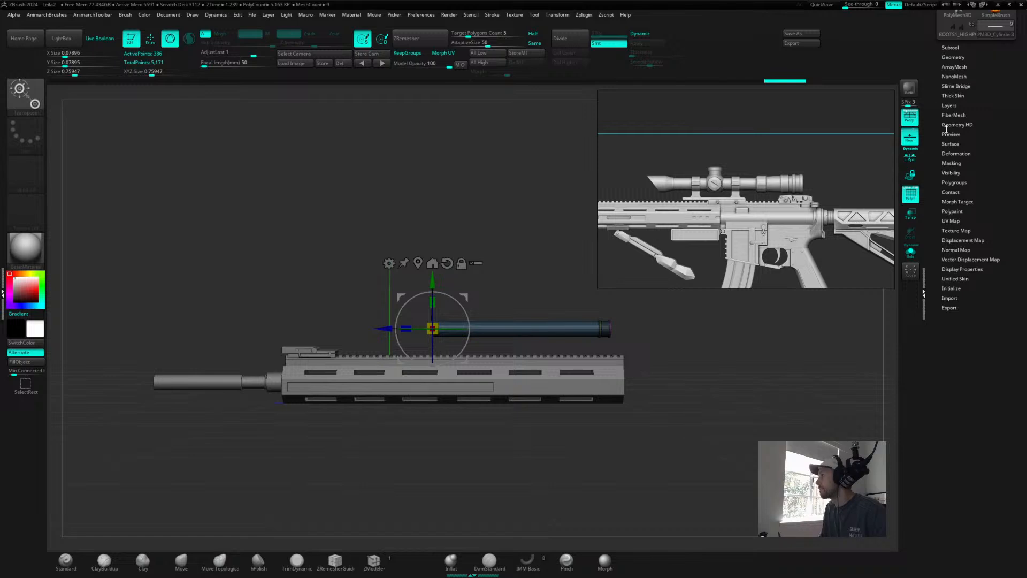
scroll(946, 129, "up", 5)
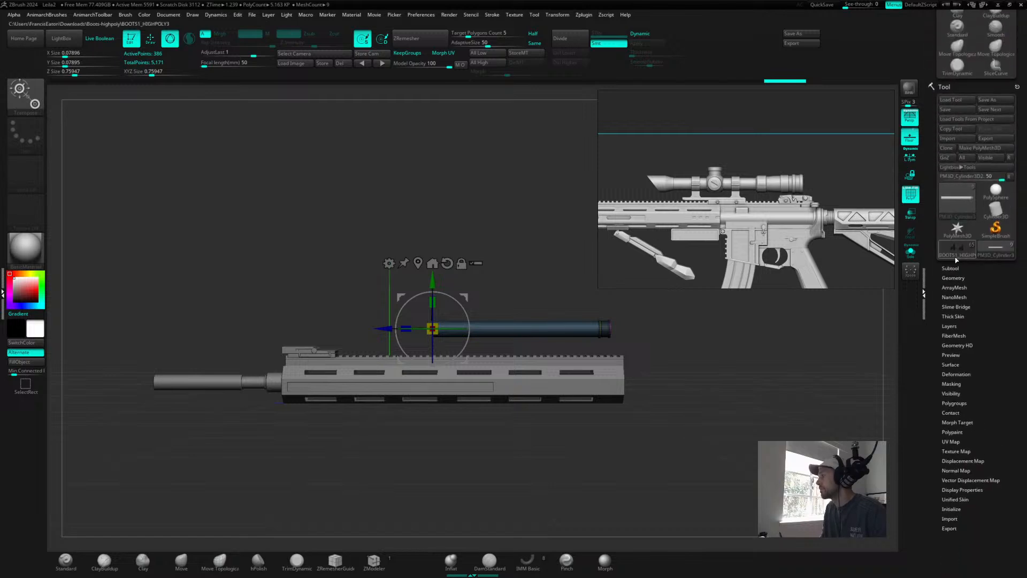
left_click(957, 255)
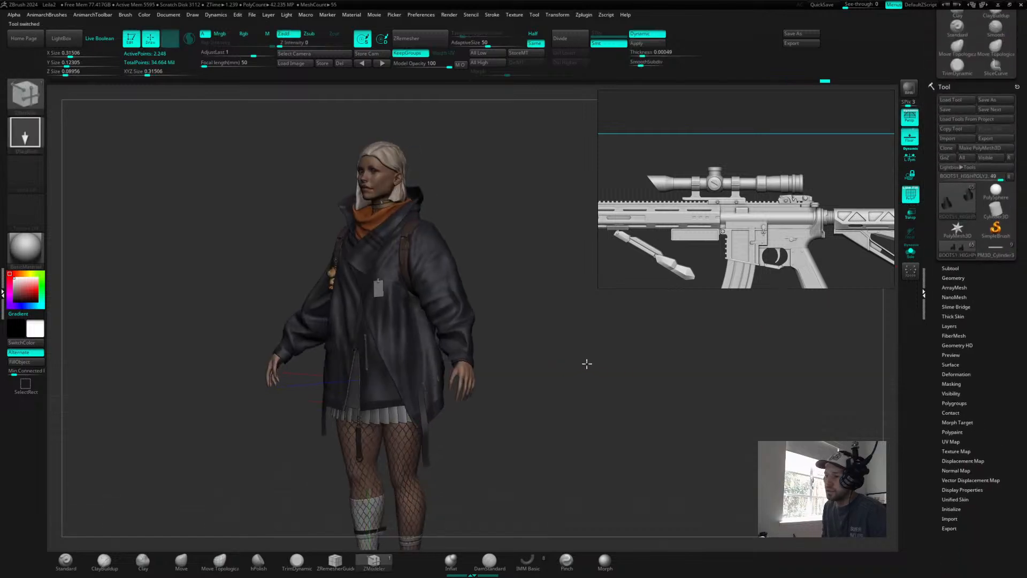
mouse_move(464, 155)
left_mouse_down("alt")
mouse_move(511, 149)
mouse_move(500, 142)
mouse_move(532, 296)
mouse_move(435, 245)
left_mouse_up("alt")
left_click(388, 229, "alt")
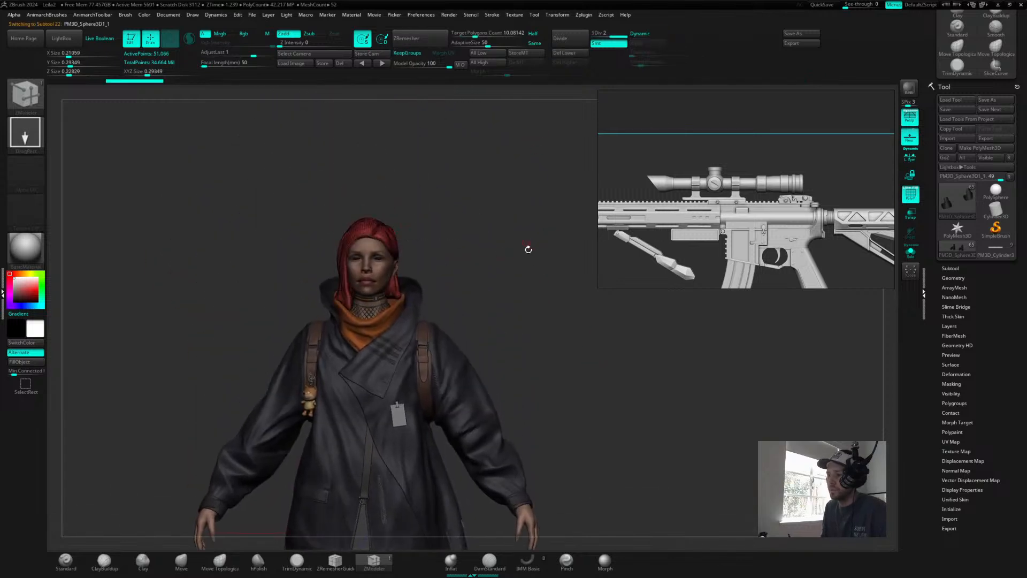
key("f")
- Examine the character's hair mesh from the front and both sides, at close range and from farther away
left_click_drag(227, 204, 250, 209)
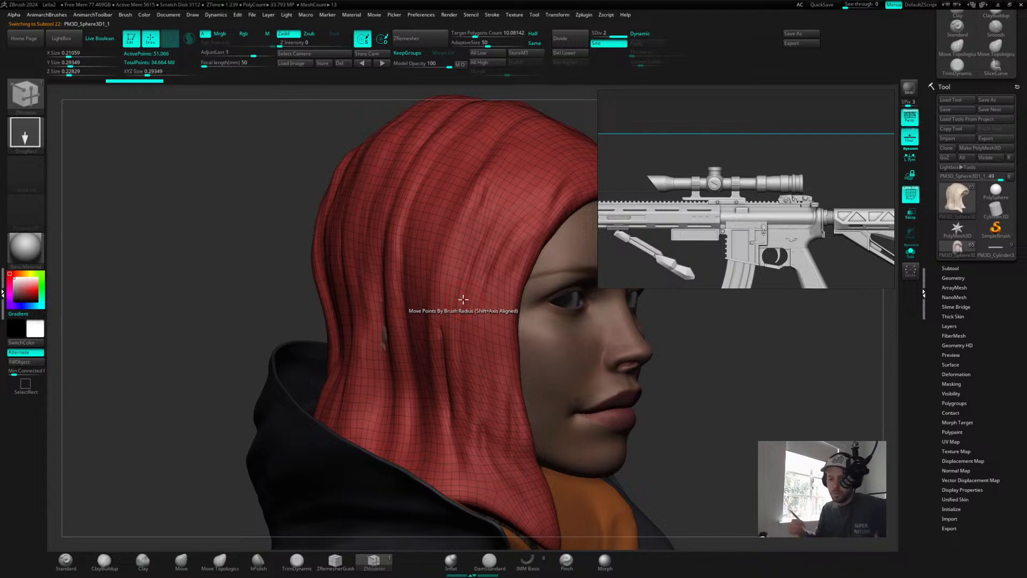
left_click_drag(748, 415, 613, 361)
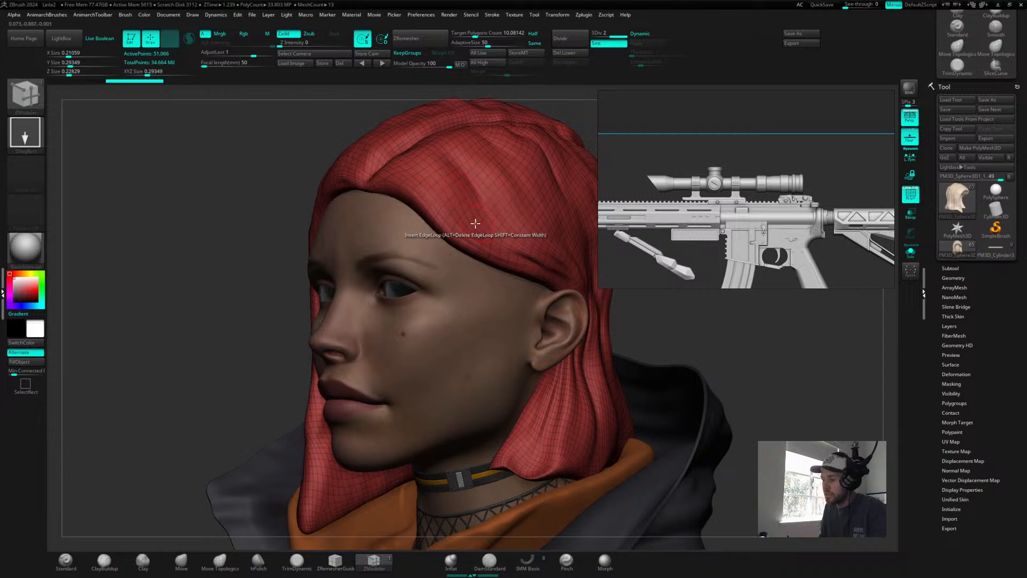
left_click_drag(759, 349, 727, 349)
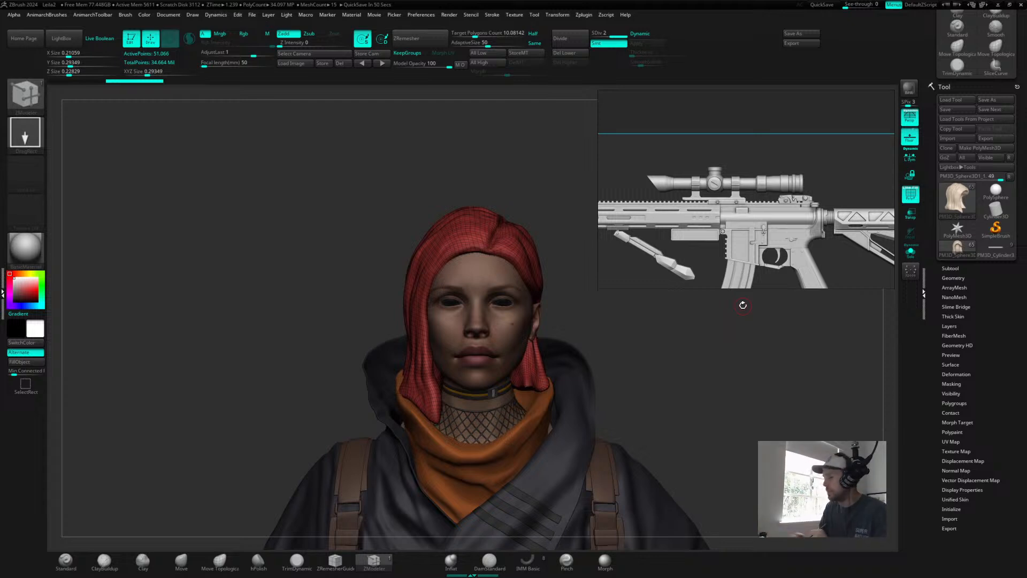
left_click_drag(655, 332, 688, 370)
left_click_drag(555, 189, 601, 191)
left_click_drag(552, 166, 531, 207)
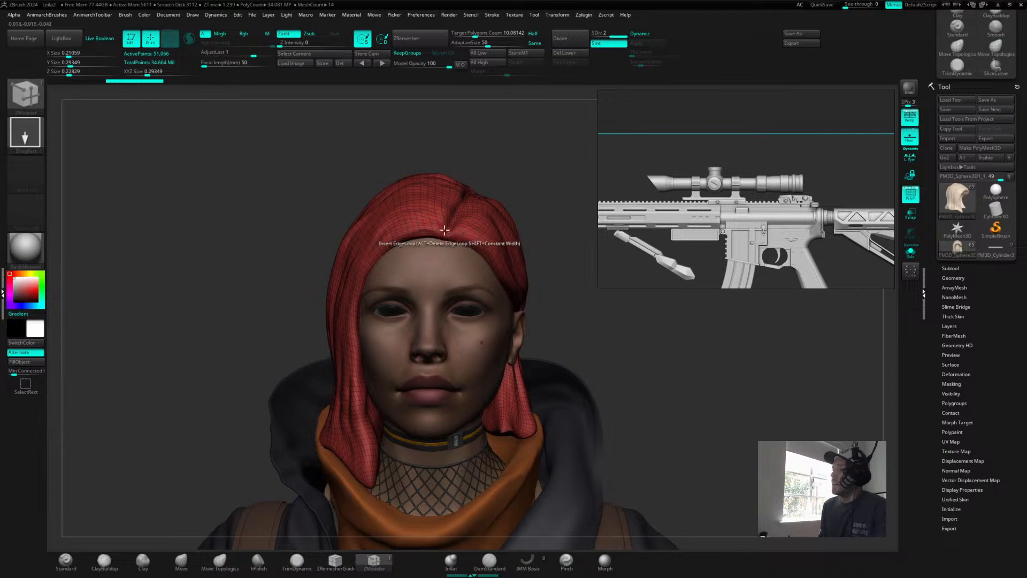
left_click_drag(524, 163, 522, 229)
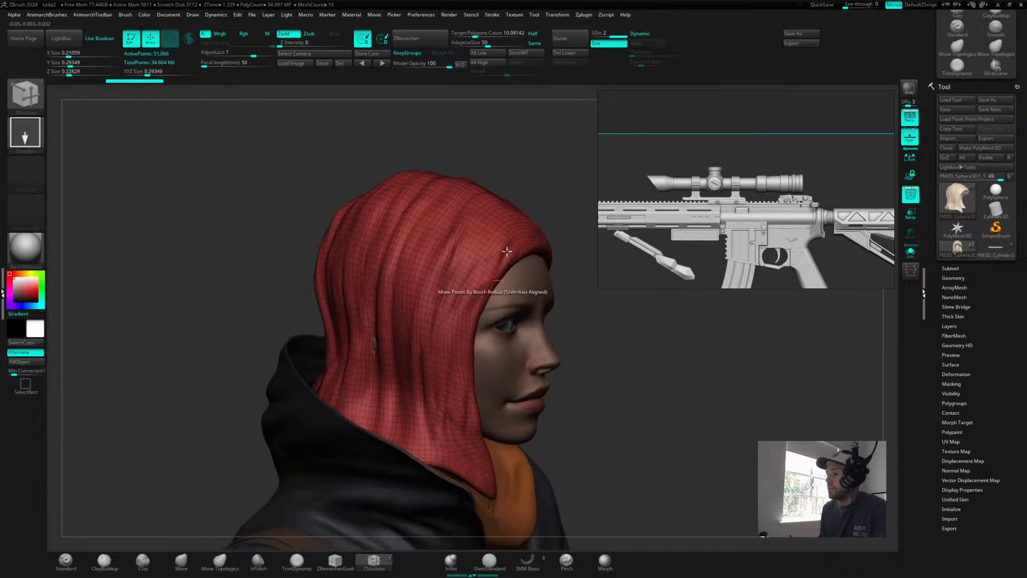
left_click_drag(636, 418, 662, 436, "alt")
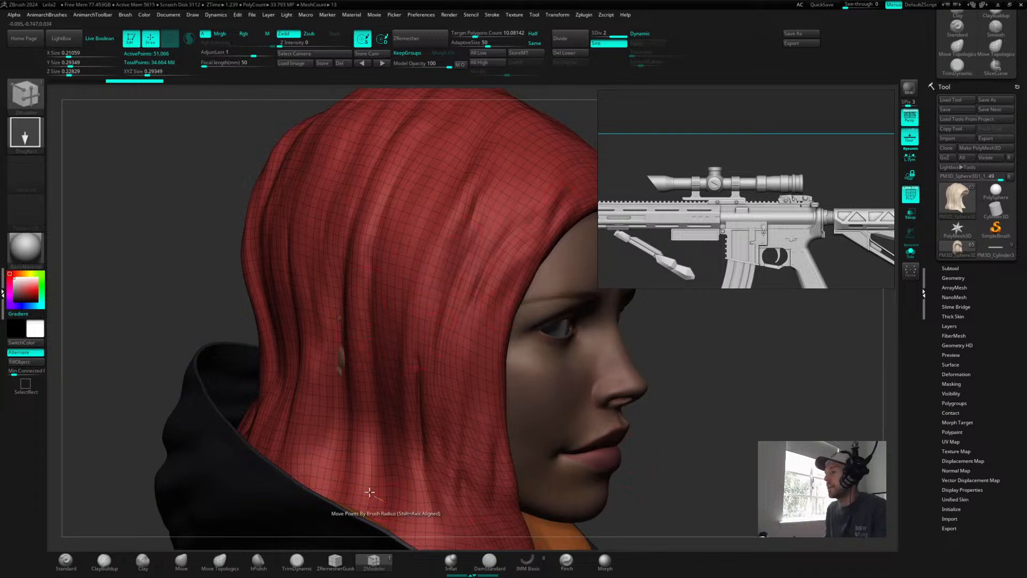
left_click_drag(688, 343, 652, 358, "shift")
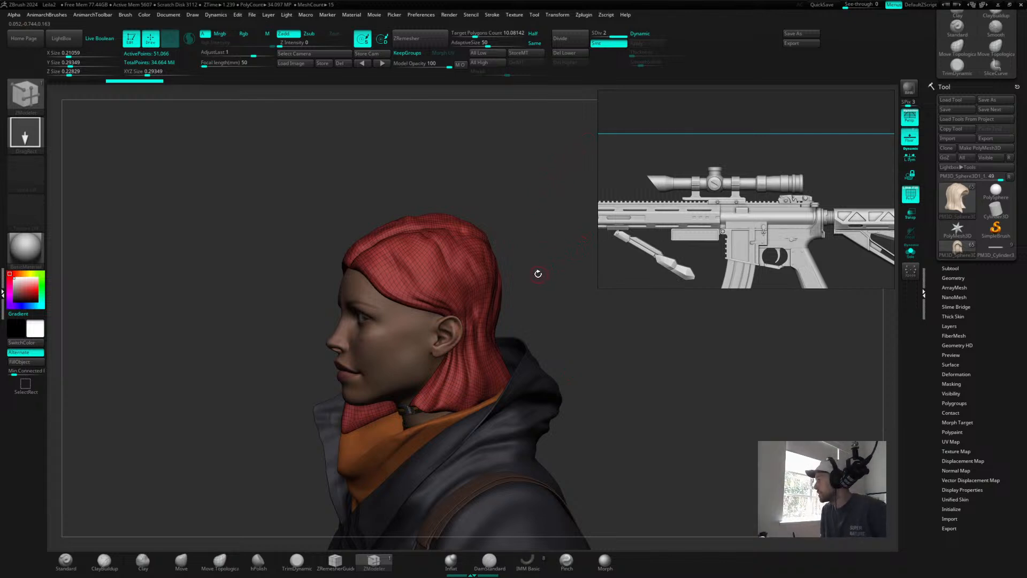
left_click_drag(544, 283, 571, 277)
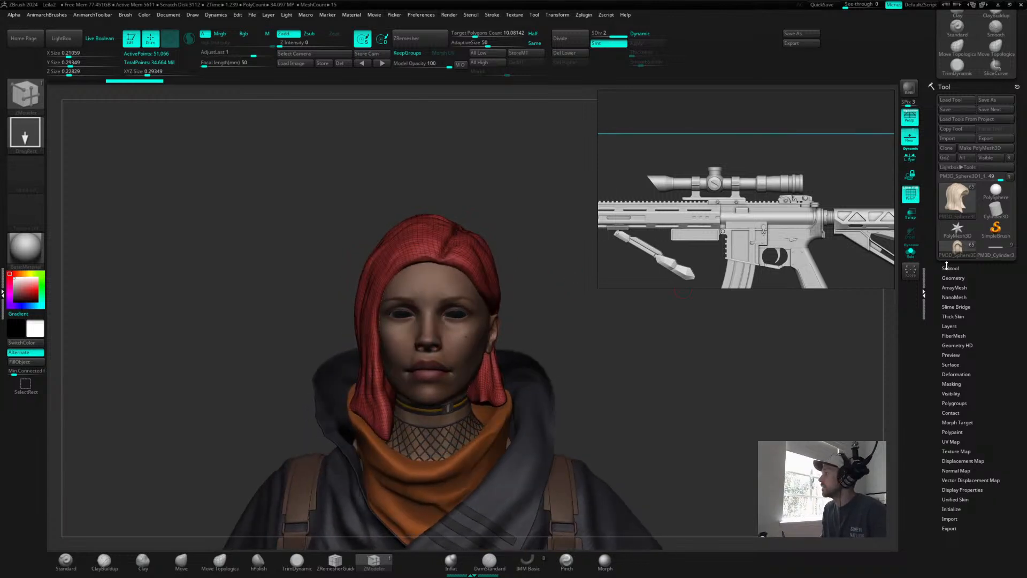
- Switch back to the rifle tool and insert an edge loop around the scope tube near its open end
left_click(996, 247)
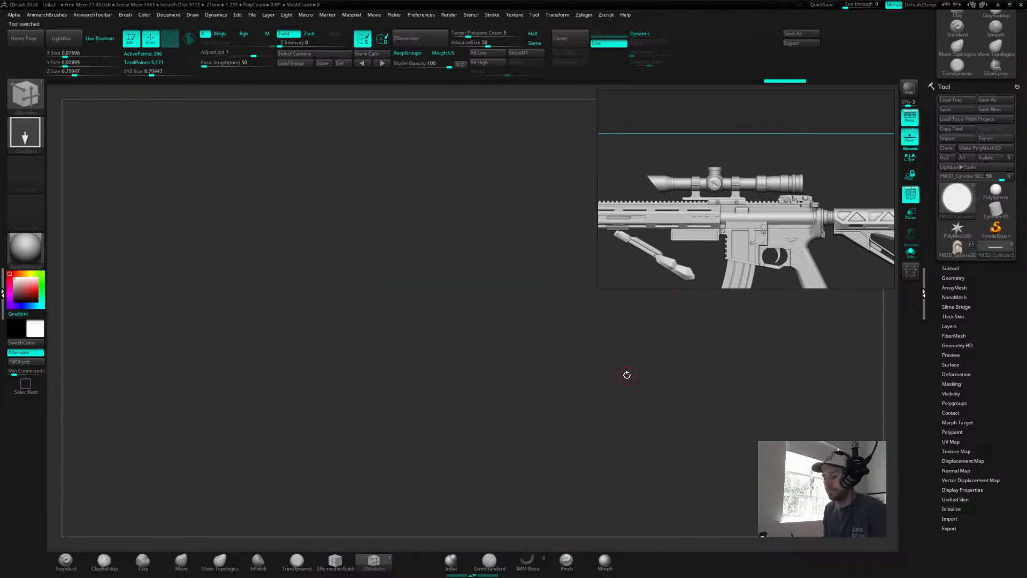
left_click_drag(707, 409, 615, 358, "alt")
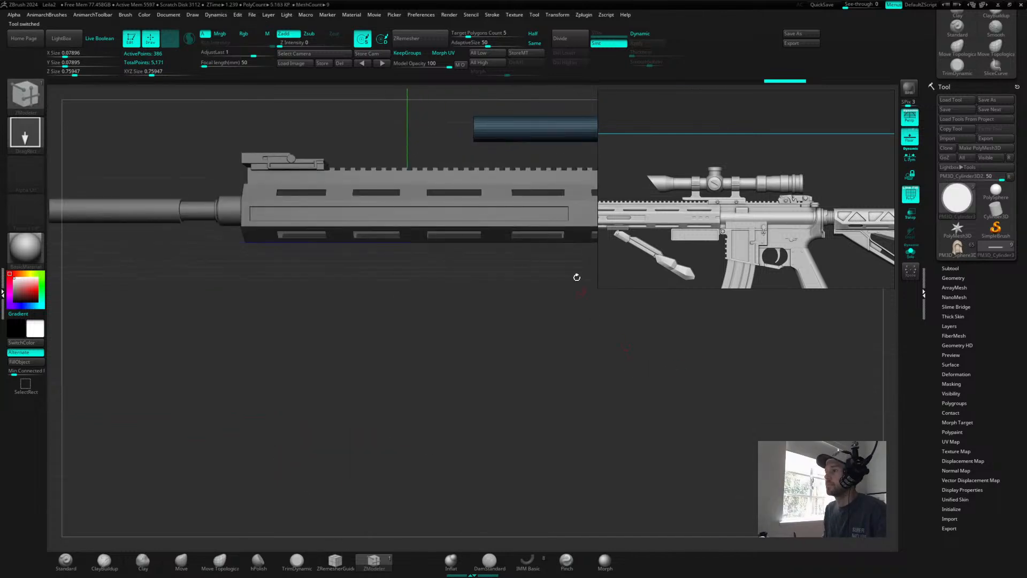
left_click_drag(576, 278, 412, 431, "alt")
left_click_drag(470, 217, 567, 227, "alt")
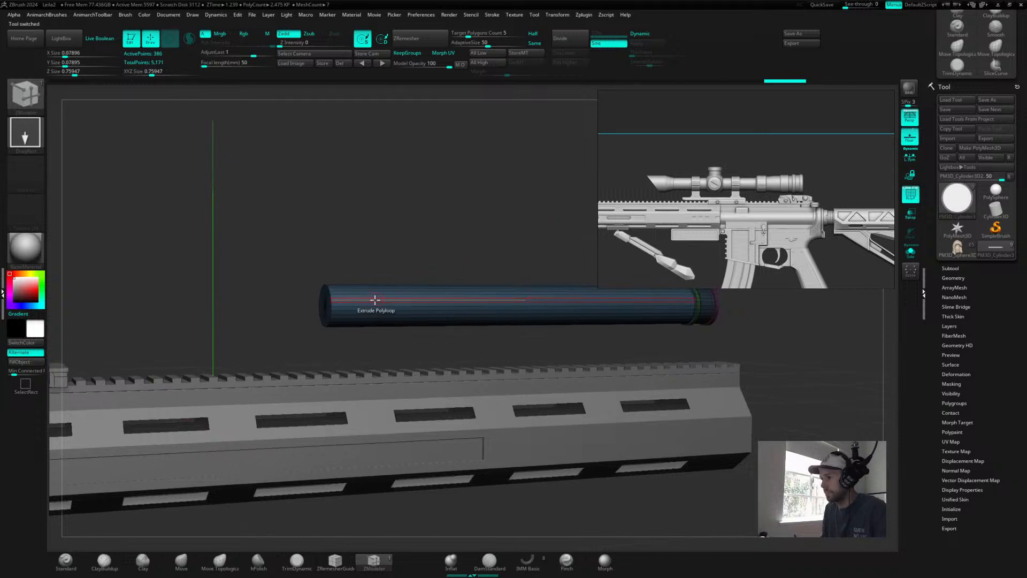
left_click_drag(412, 263, 486, 300, "alt")
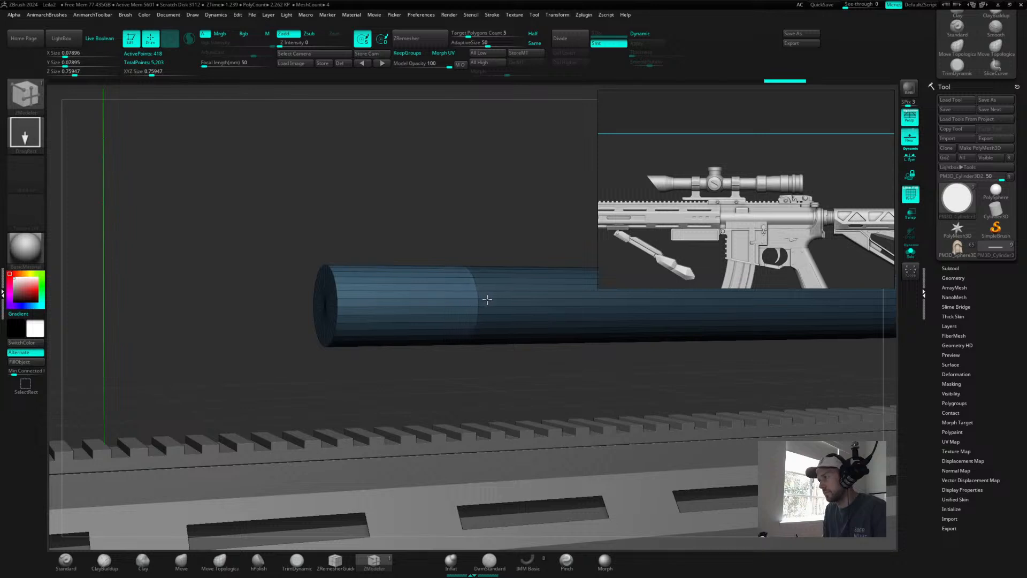
left_click_drag(488, 301, 482, 307)
- Insert an edge loop around the scope tube's long section, a short distance before the green ring
mouse_move(500, 193)
left_mouse_down("shift")
mouse_move(493, 177)
mouse_move(413, 185)
left_mouse_up("shift")
left_click(474, 188, "ctrl")
mouse_move(503, 164)
left_mouse_down("ctrl")
mouse_move(523, 185)
mouse_move(477, 175)
mouse_move(451, 192)
mouse_move(521, 234)
left_mouse_up("ctrl")
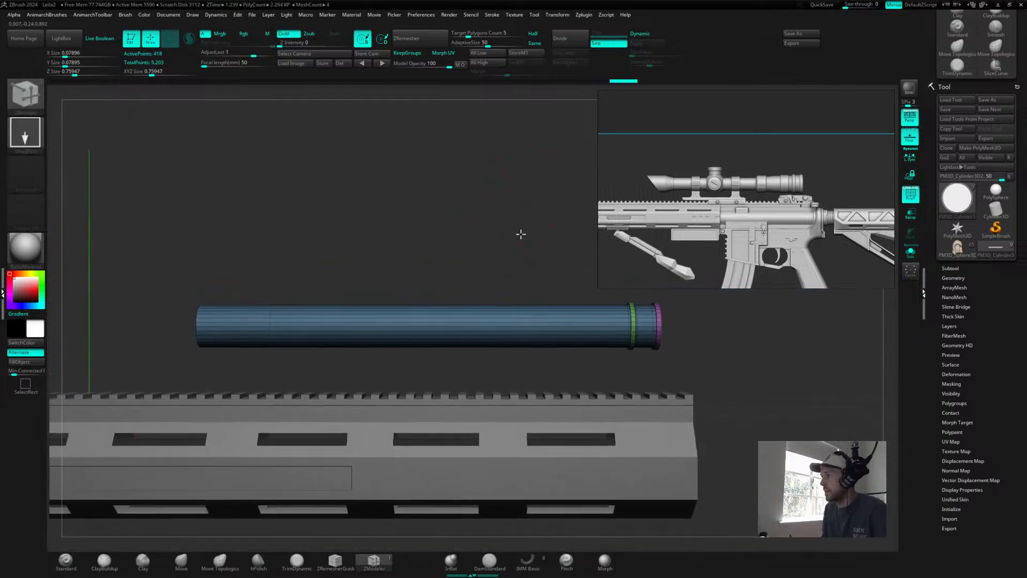
left_click(544, 321)
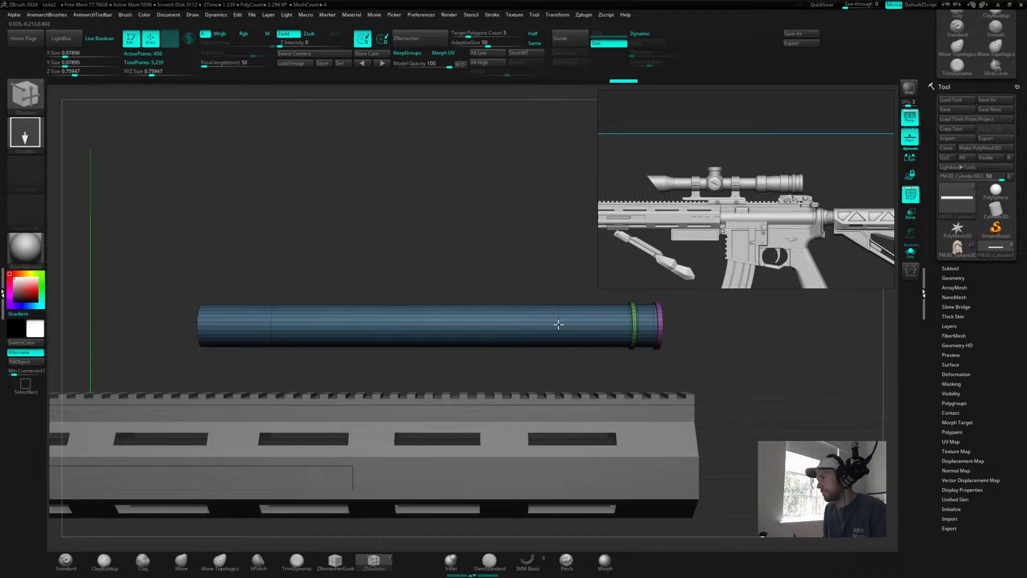
- Insert one more edge loop in each end section of the tube, between the existing loop and the open end or green ring
left_click_drag(519, 264, 539, 268, "alt")
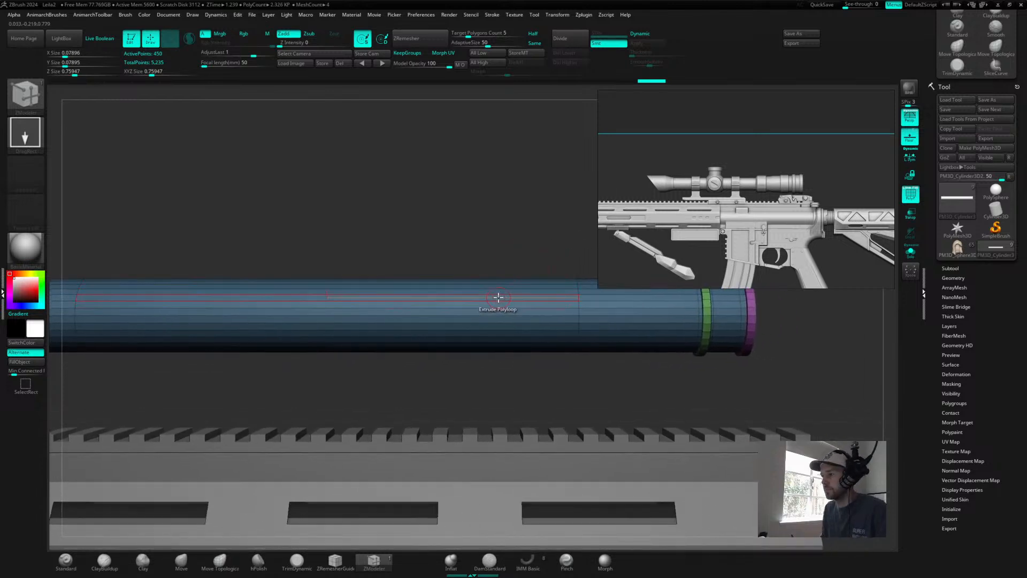
right_click_drag(494, 236, 390, 267)
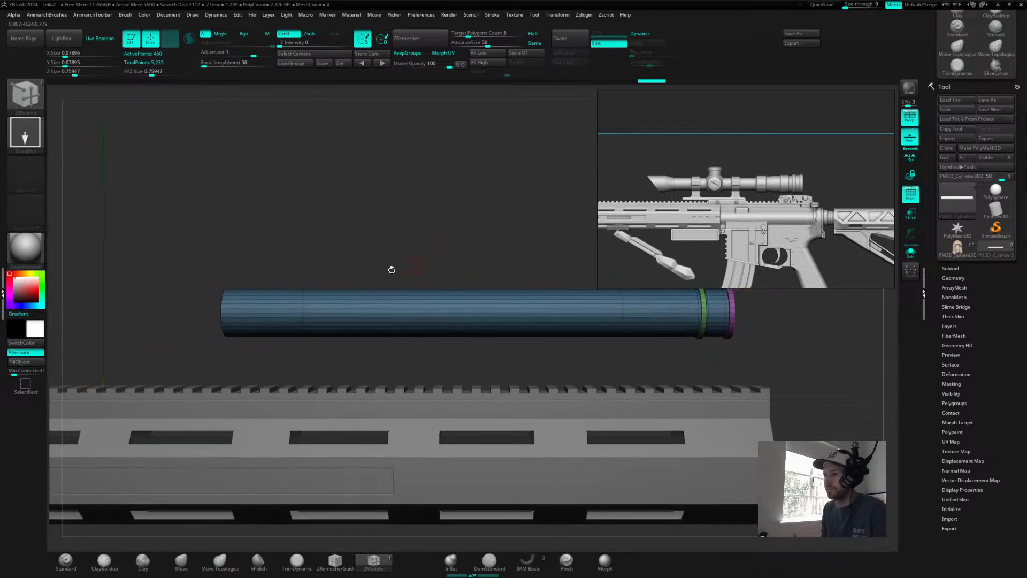
left_click(281, 304)
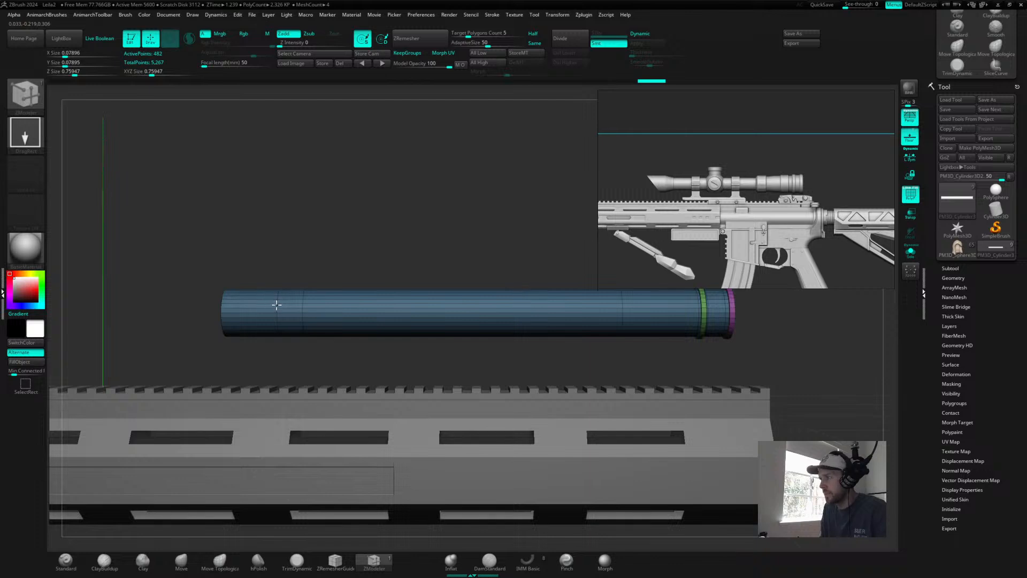
right_click_drag(466, 206, 339, 195, "alt")
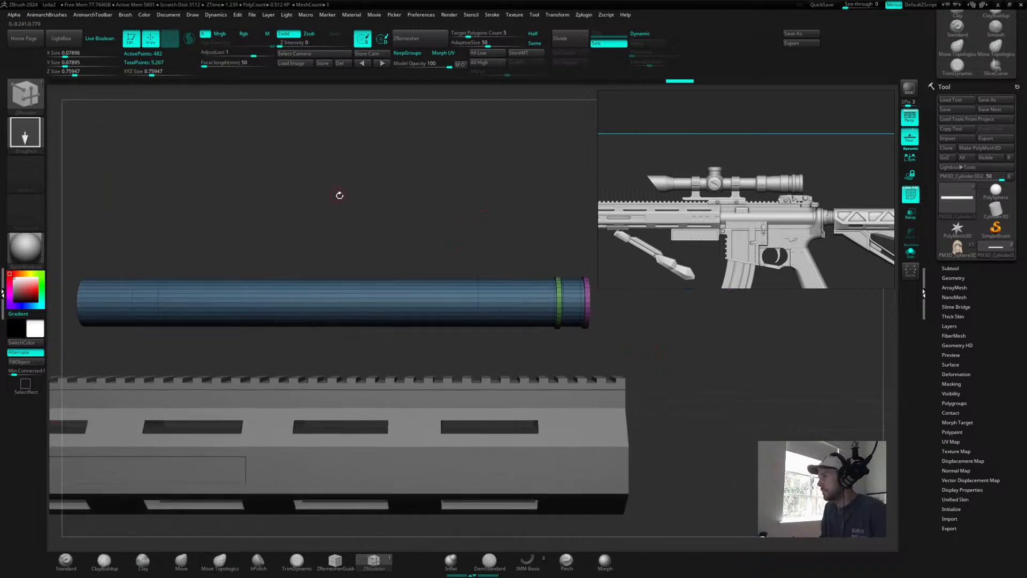
left_click(520, 289)
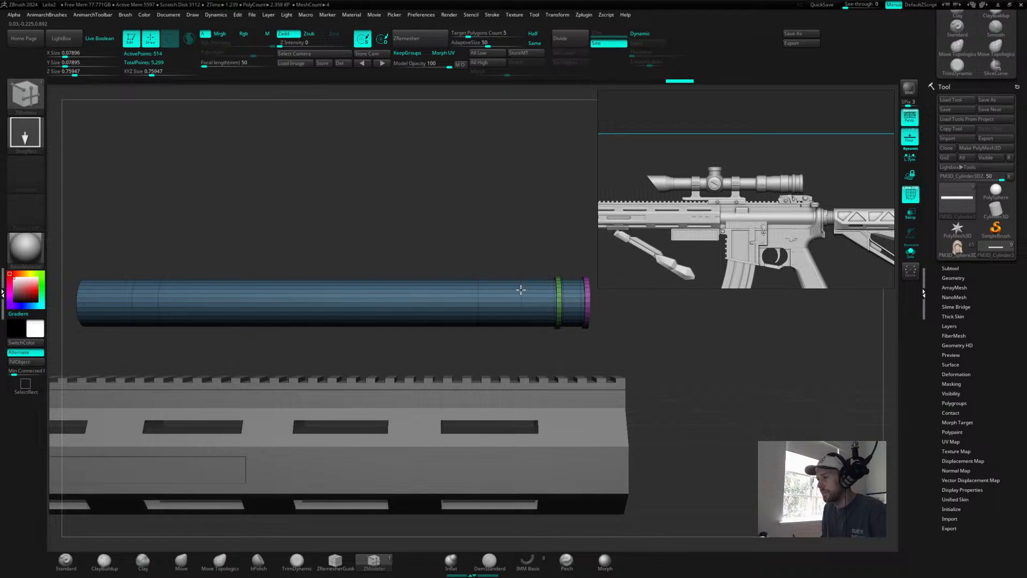
- Set the ZModeler polygon action to PolyGroup with the Polyloop target and give the tube's long middle section its own polygroup
right_click_drag(449, 225, 487, 246, "alt")
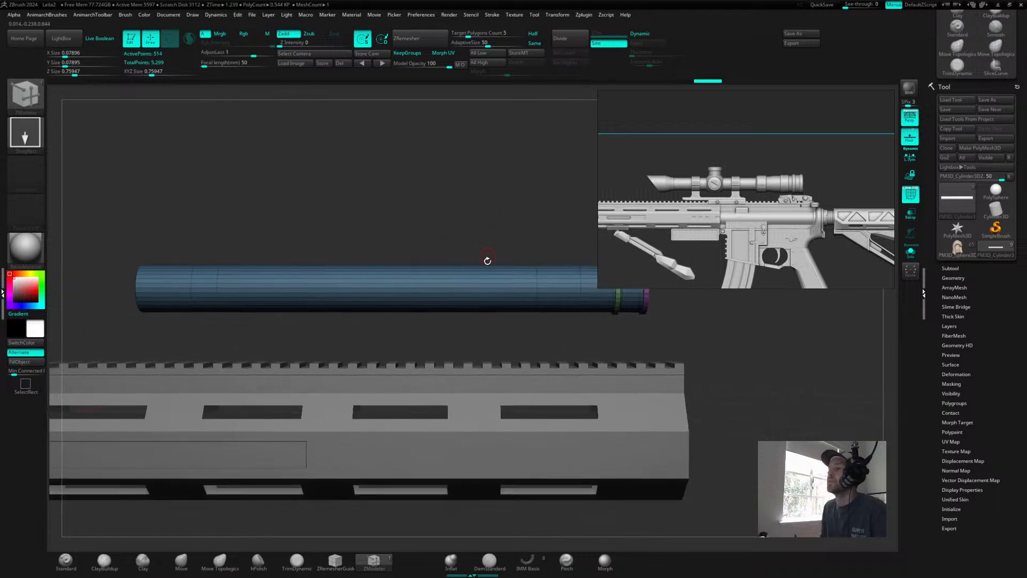
right_click_drag(415, 268, 482, 216, "ctrl")
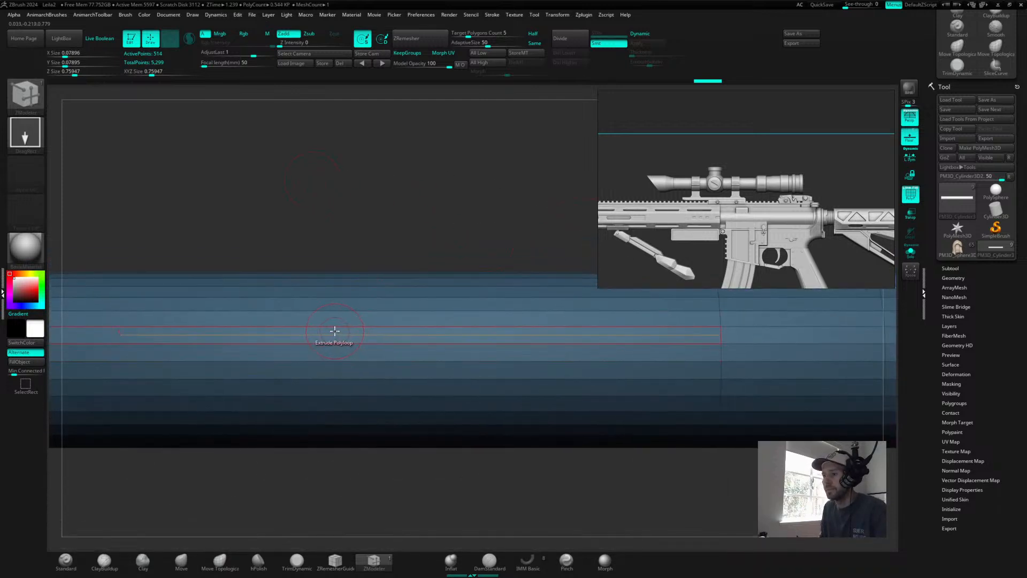
right_click_drag(269, 316, 383, 213, "ctrl")
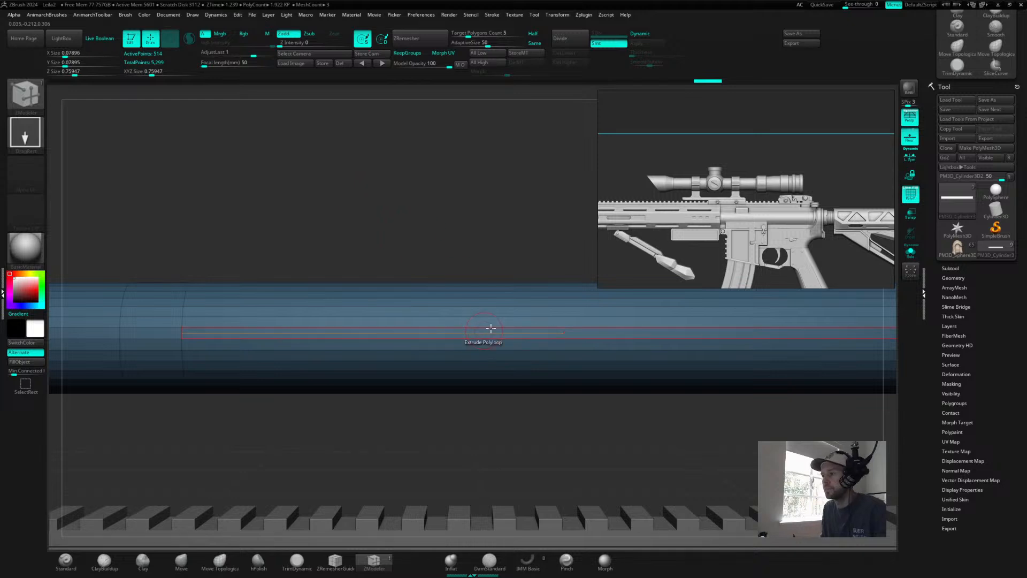
right_click(557, 320)
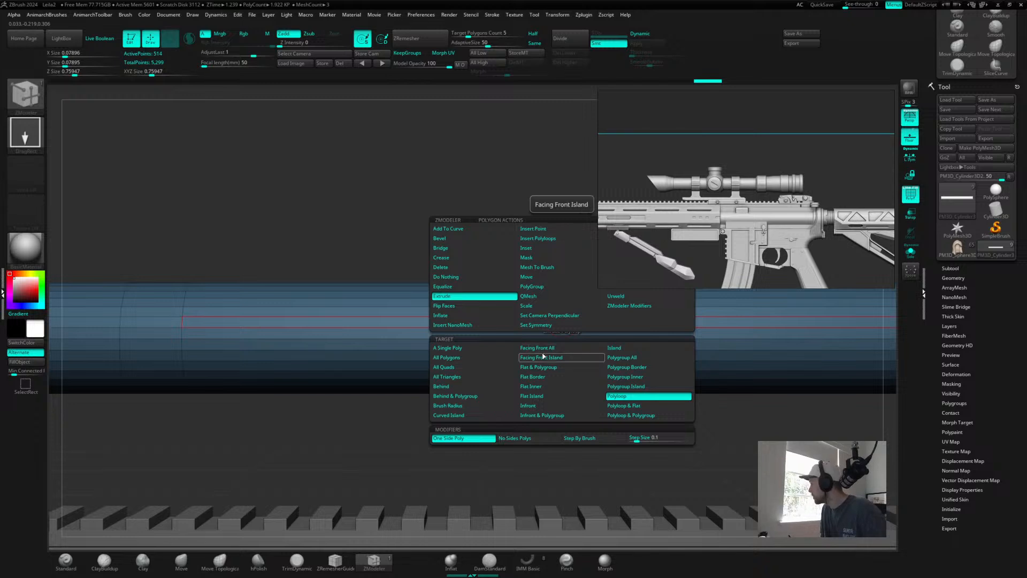
left_click(624, 397)
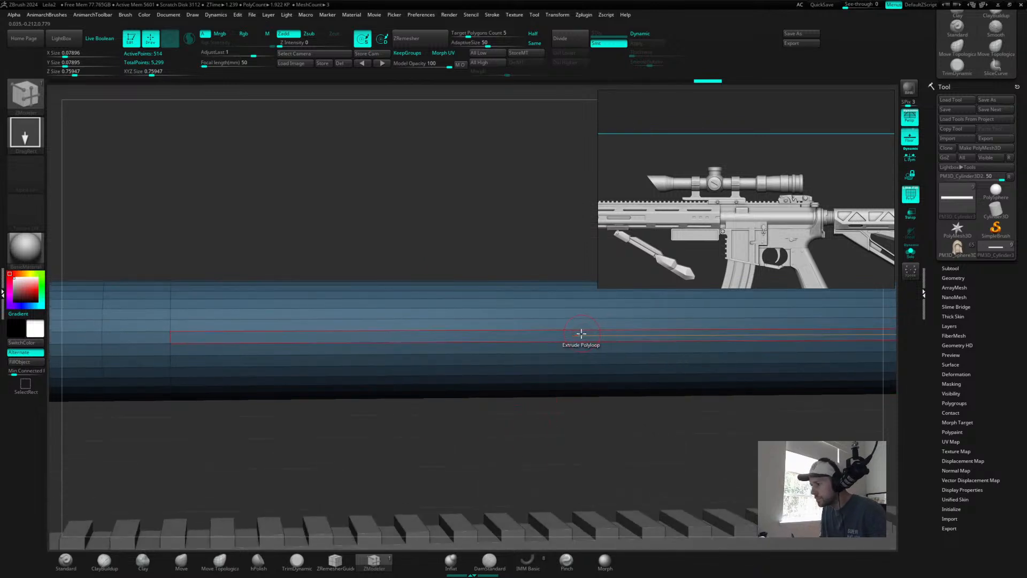
key("space")
key("space")
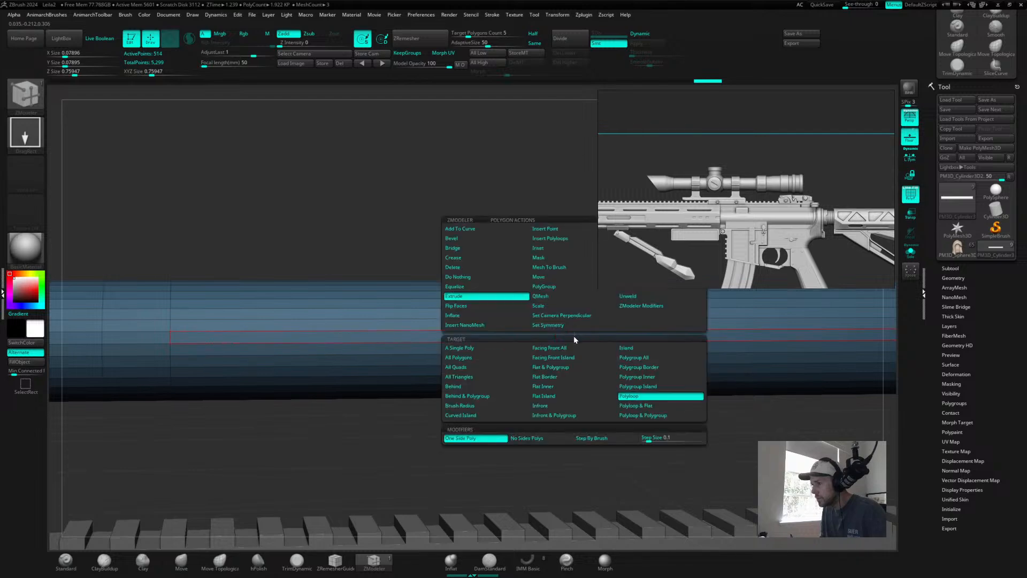
left_click(545, 286)
left_click(633, 386)
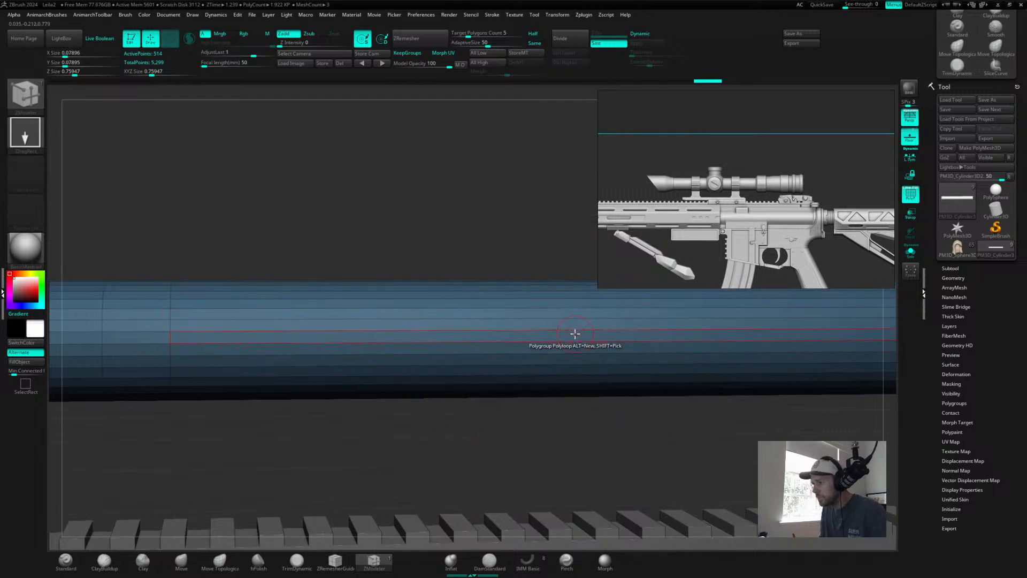
left_click(574, 336)
left_click_drag(551, 374, 472, 409)
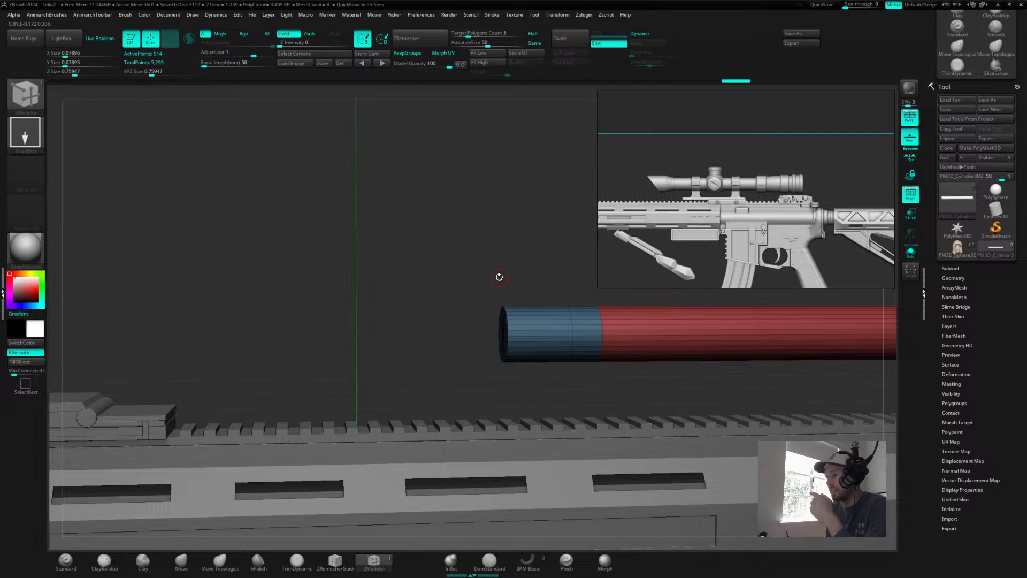
mouse_move(487, 232)
left_mouse_down()
mouse_move(242, 242)
mouse_move(458, 263)
mouse_move(447, 259)
mouse_move(489, 257)
mouse_move(479, 266)
mouse_move(509, 256)
mouse_move(483, 216)
left_mouse_up()
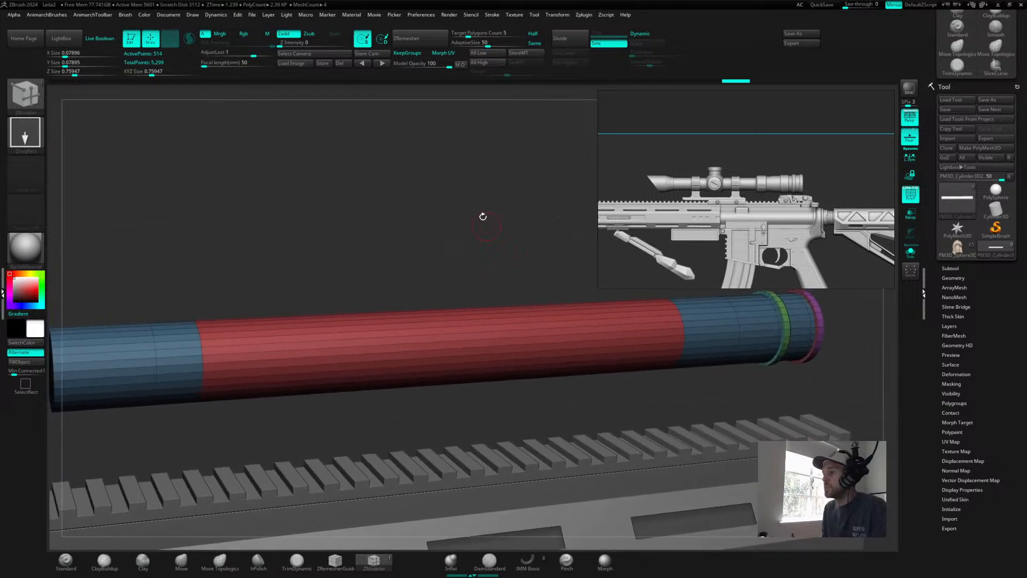
left_click_drag(490, 292, 572, 286)
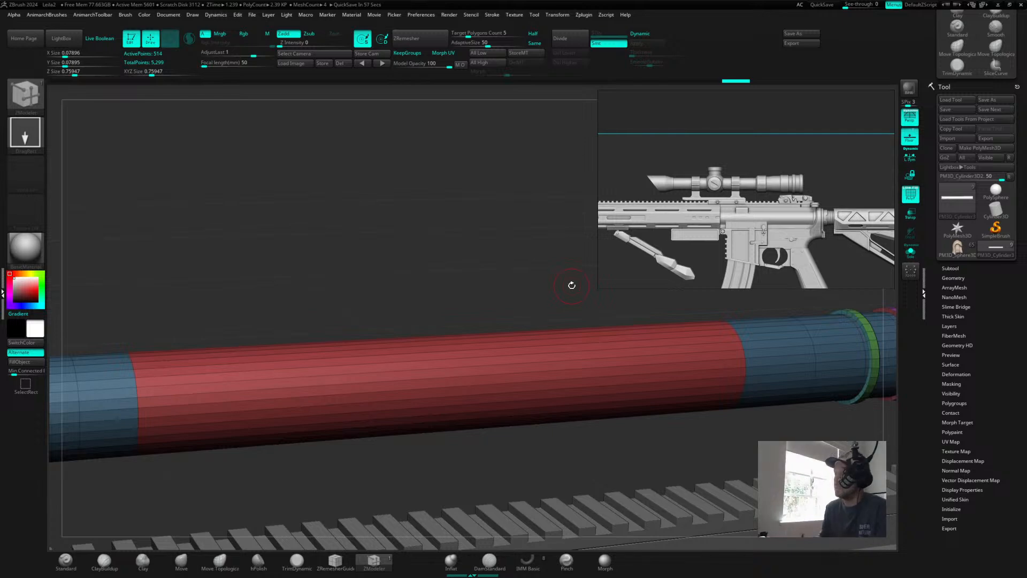
left_click_drag(583, 321, 512, 329)
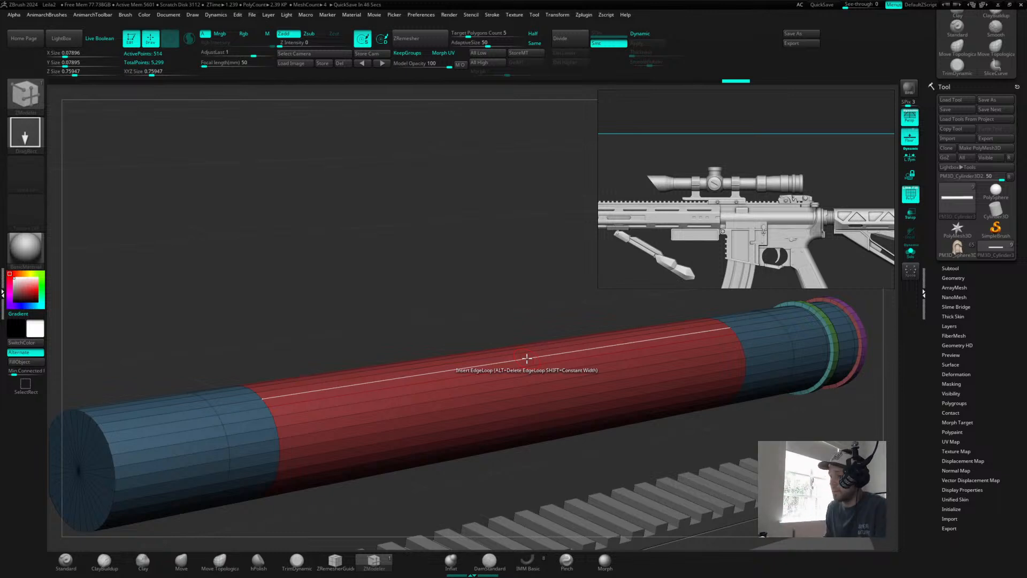
- Set the ZModeler polygon action to Extrude with the Polyloop target
right_click_drag(523, 327, 552, 266, "ctrl")
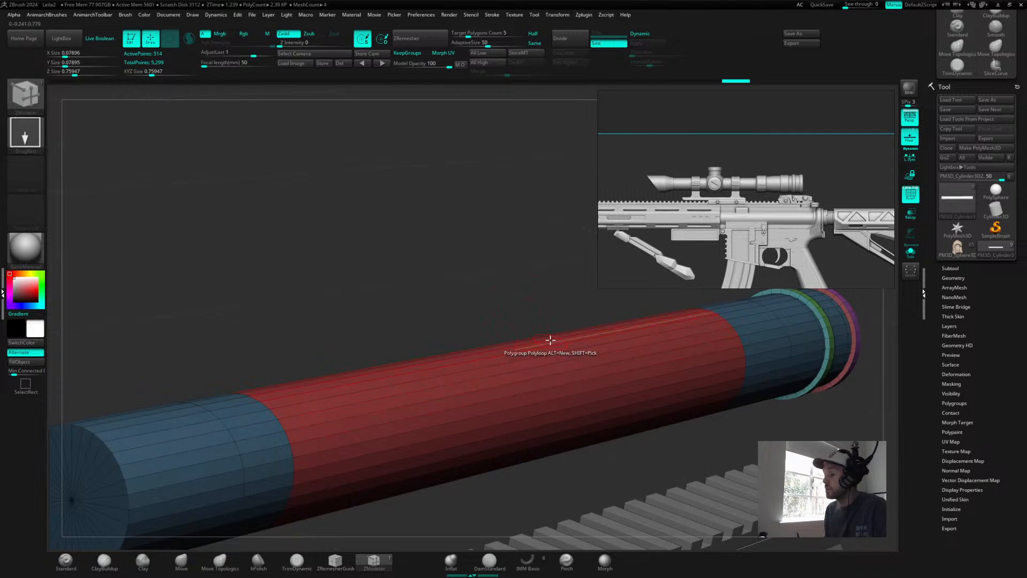
key("space")
left_click(422, 296)
left_click(592, 396)
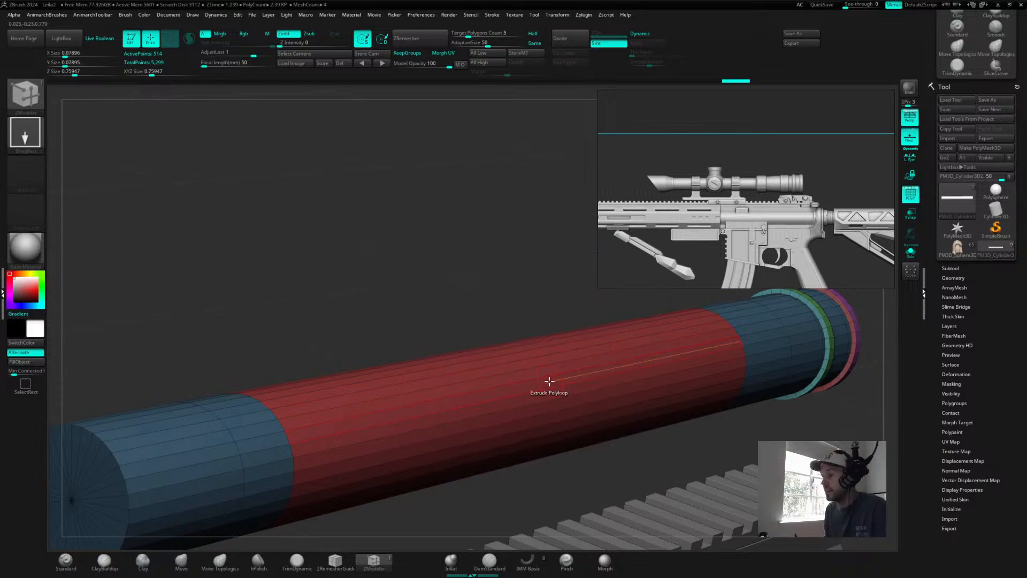
- Set the ZModeler polygon action to Move with the Polygroup All target and try it on the tube's red middle section
key("space")
left_click(529, 279)
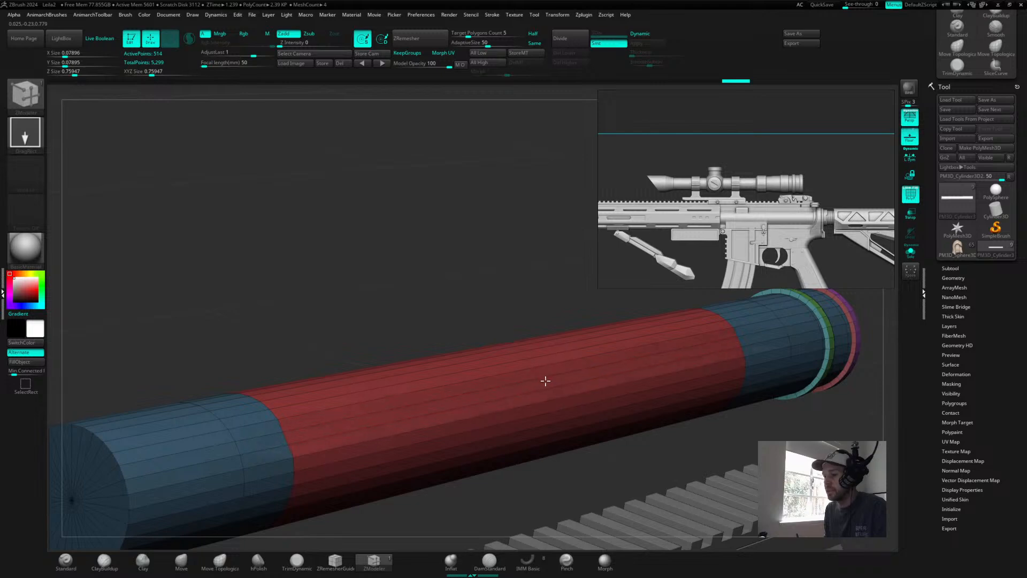
key("space")
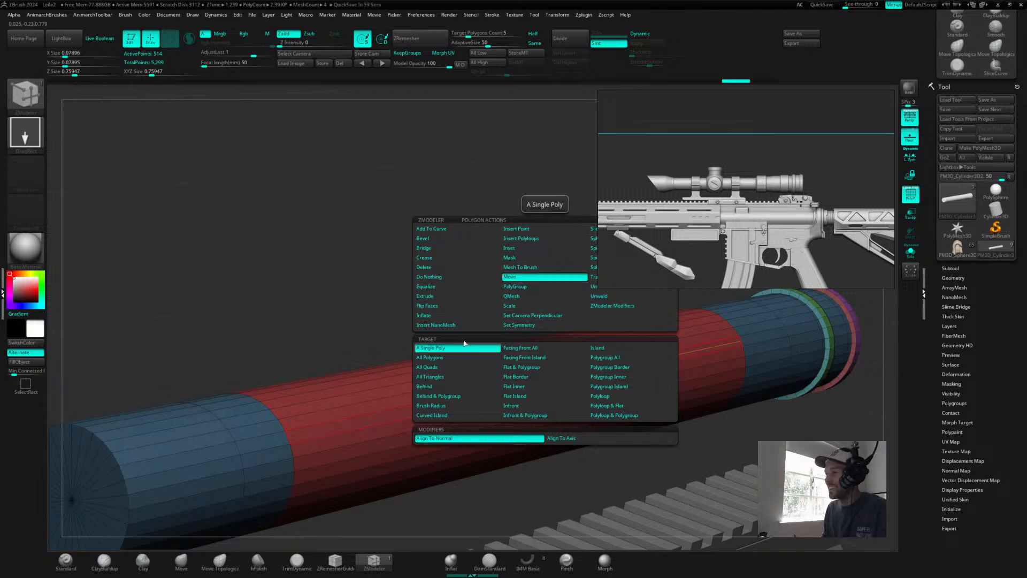
key("space")
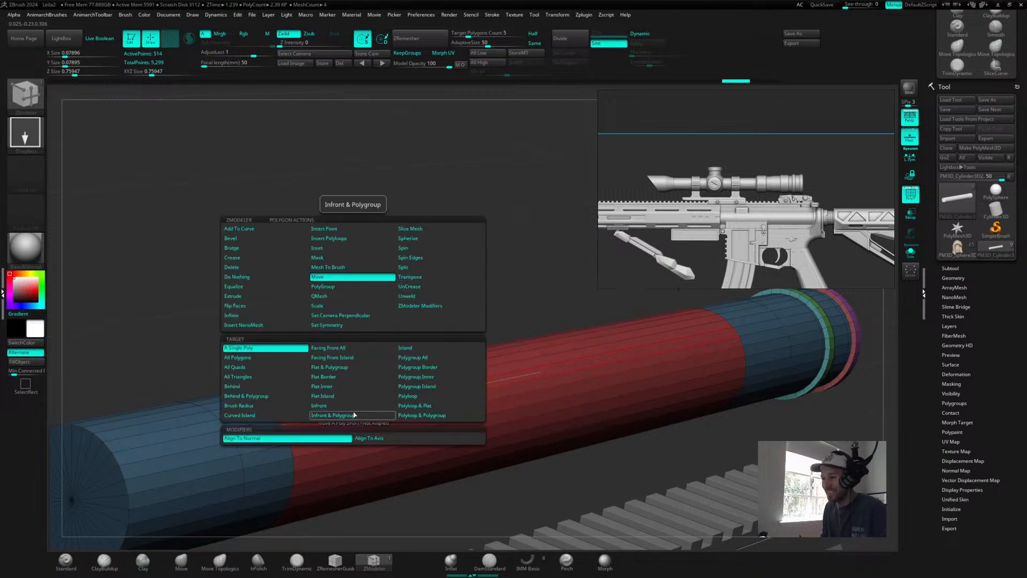
left_click(322, 372)
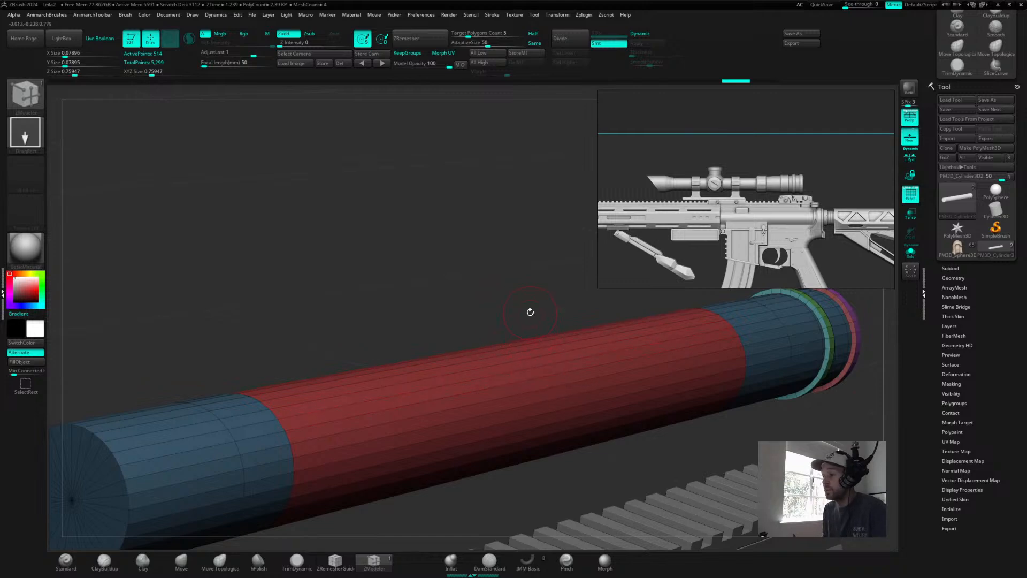
left_click_drag(530, 312, 562, 360)
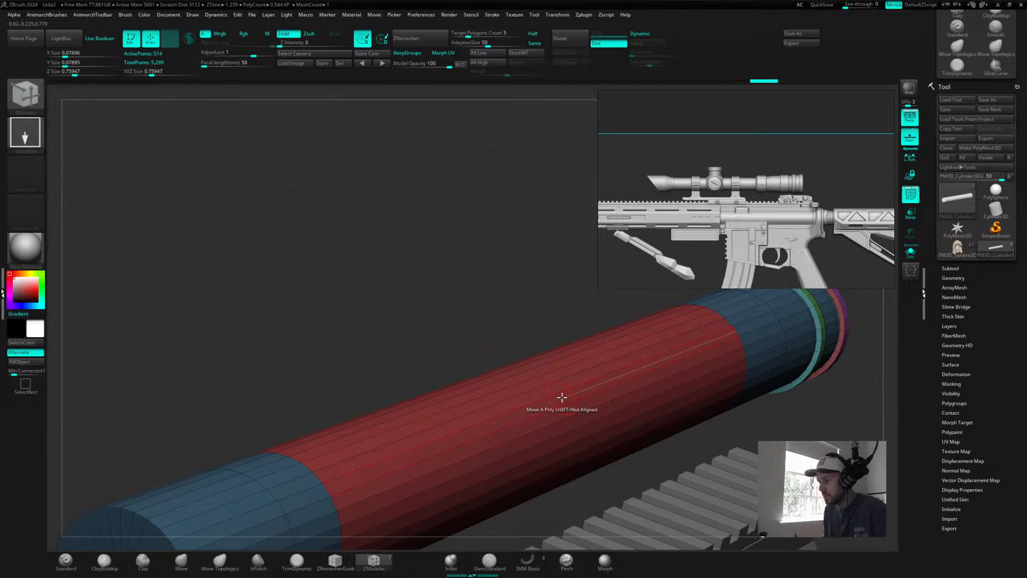
key("space")
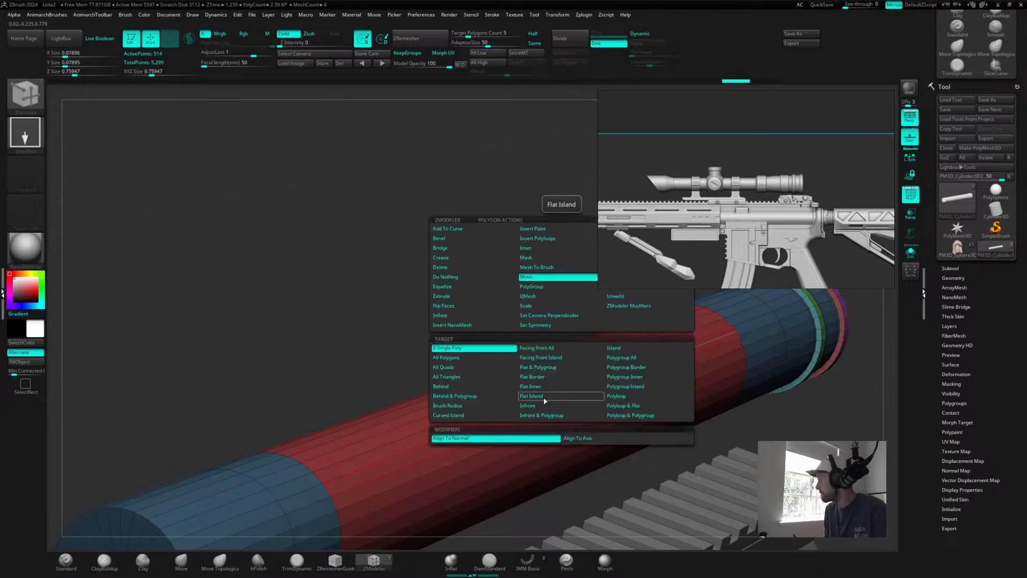
left_click(621, 358)
left_click_drag(588, 389, 549, 394)
left_click_drag(510, 329, 624, 384)
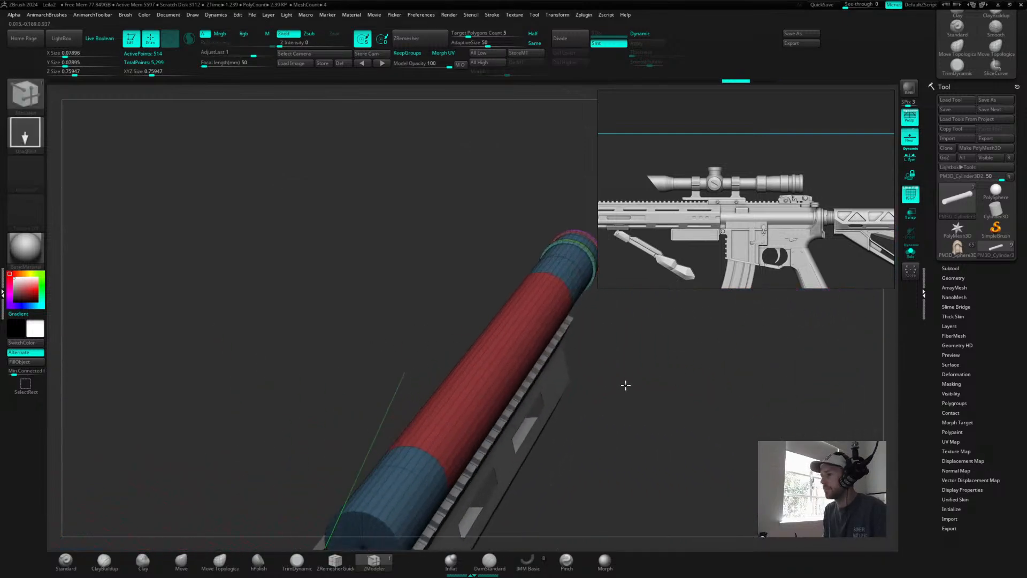
- Shrink the tube's red middle section inward with the Polygroup All target, so both blue end sections taper down to it
key("space")
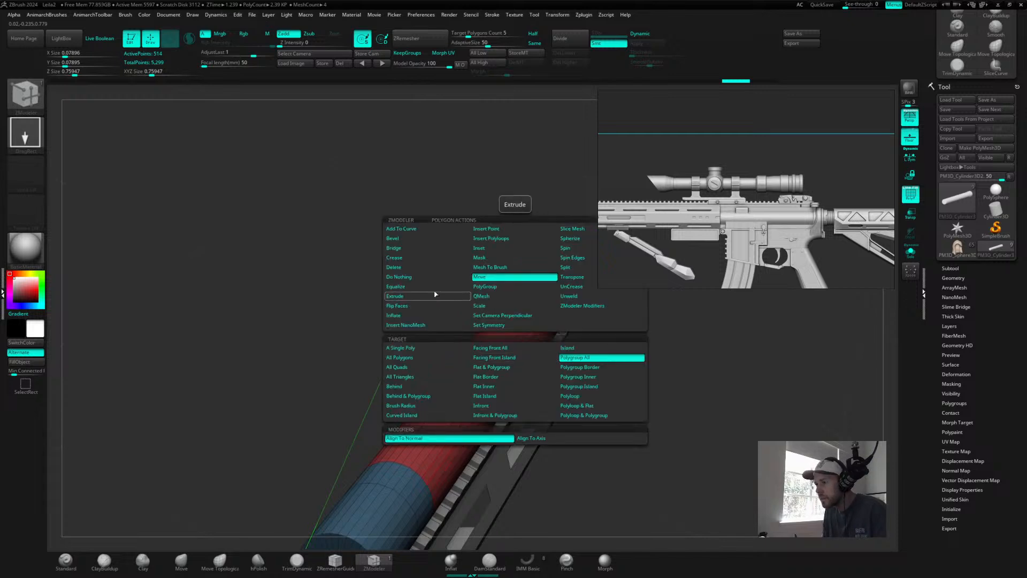
left_click(489, 356)
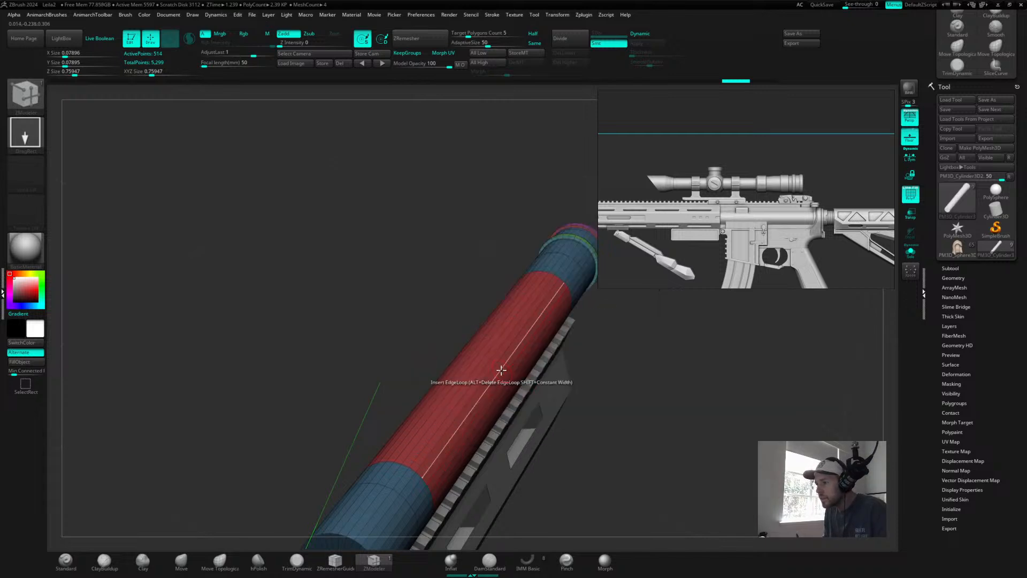
key("space")
left_click(562, 358)
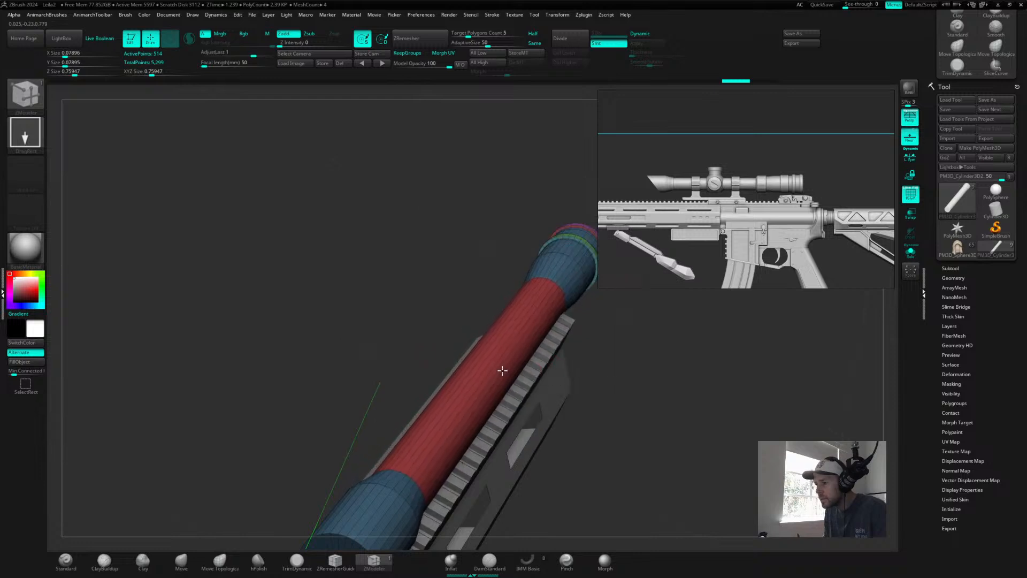
left_click_drag(506, 370, 506, 373)
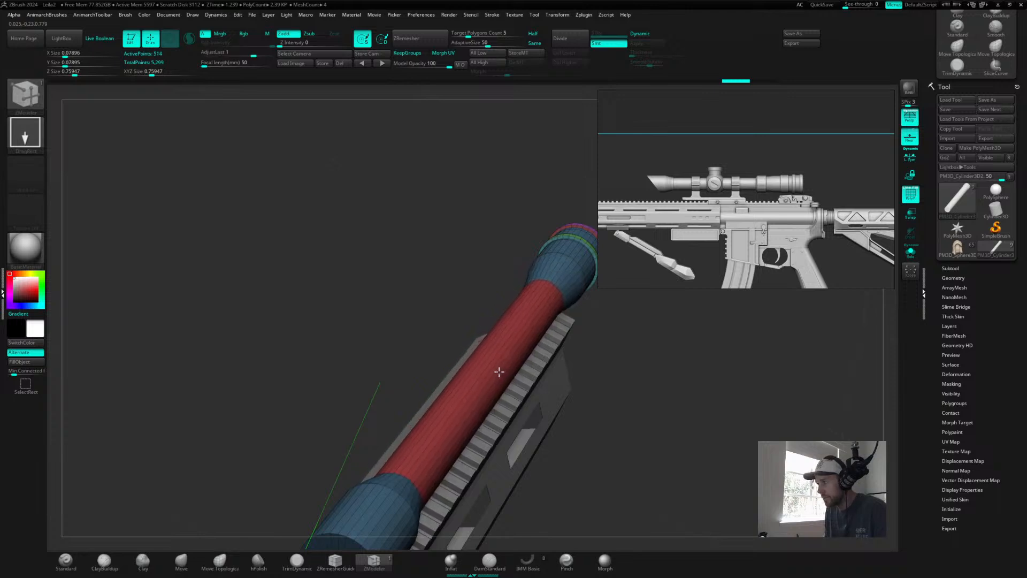
right_click_drag(501, 372, 603, 259)
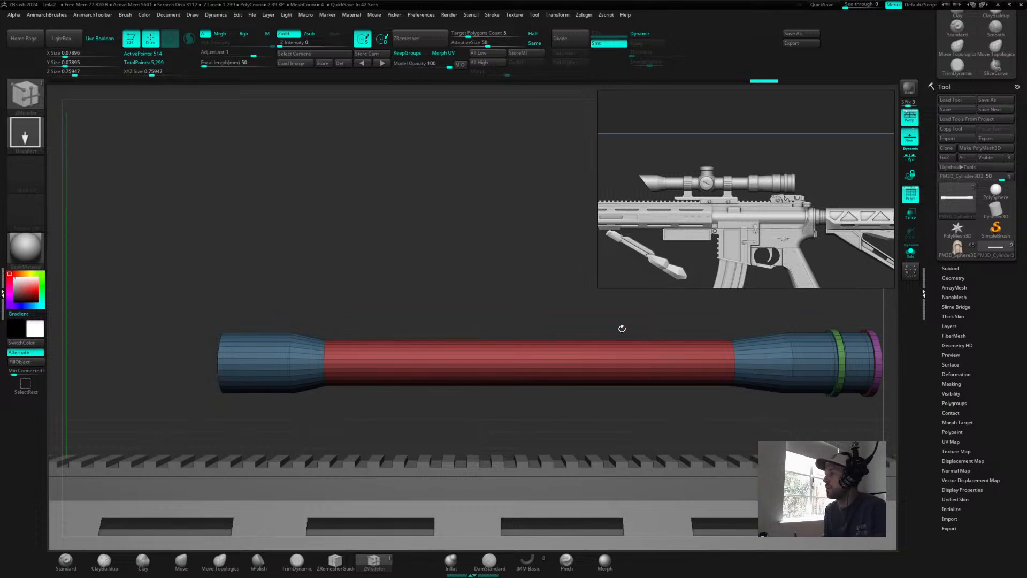
left_click_drag(594, 322, 616, 296)
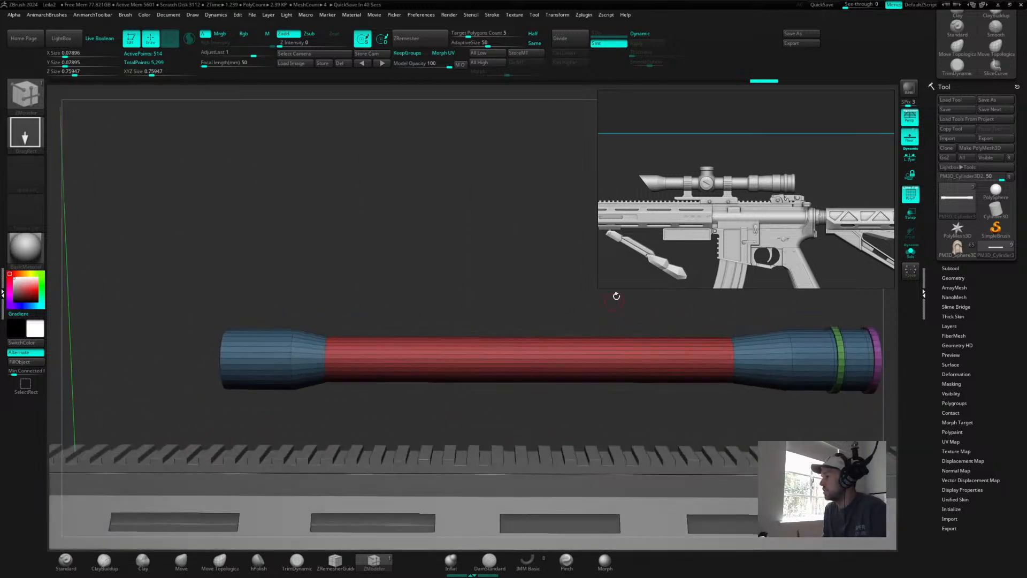
left_click_drag(526, 270, 415, 259)
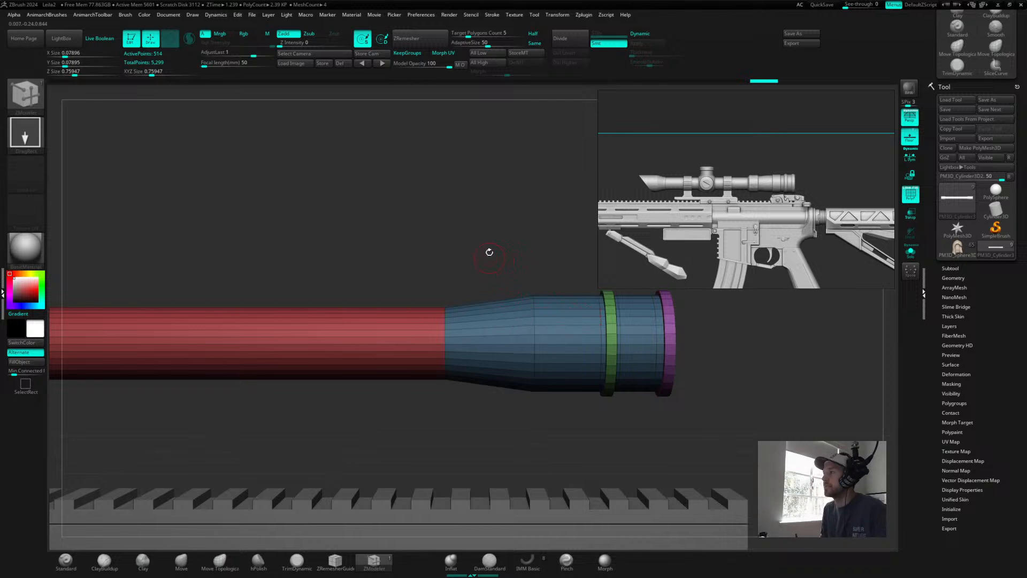
- Try to adjust the points and edges where the red section meets the tapered blue section on the green ring side
left_click_drag(481, 255, 511, 270)
key("space")
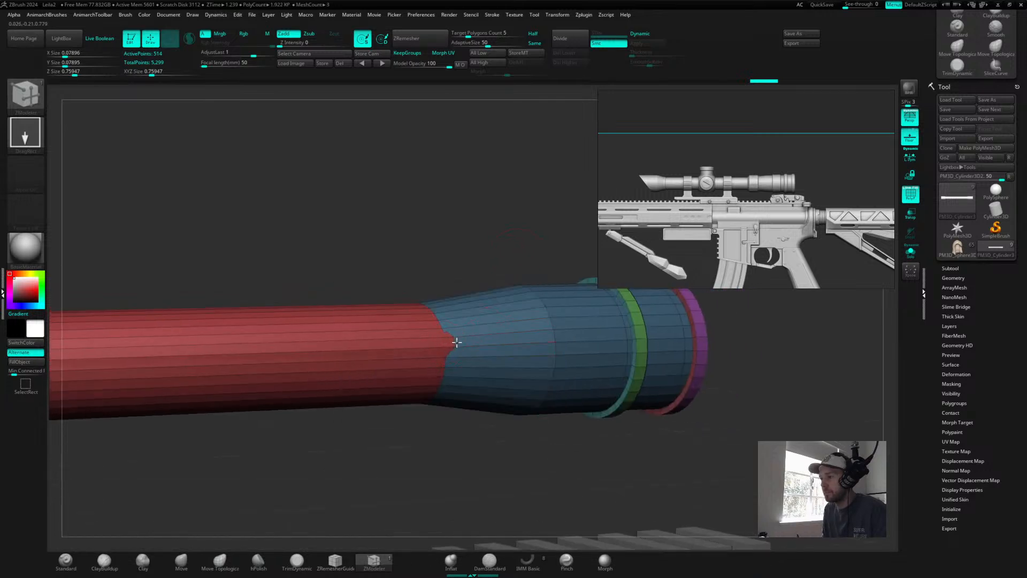
key("ctrl")
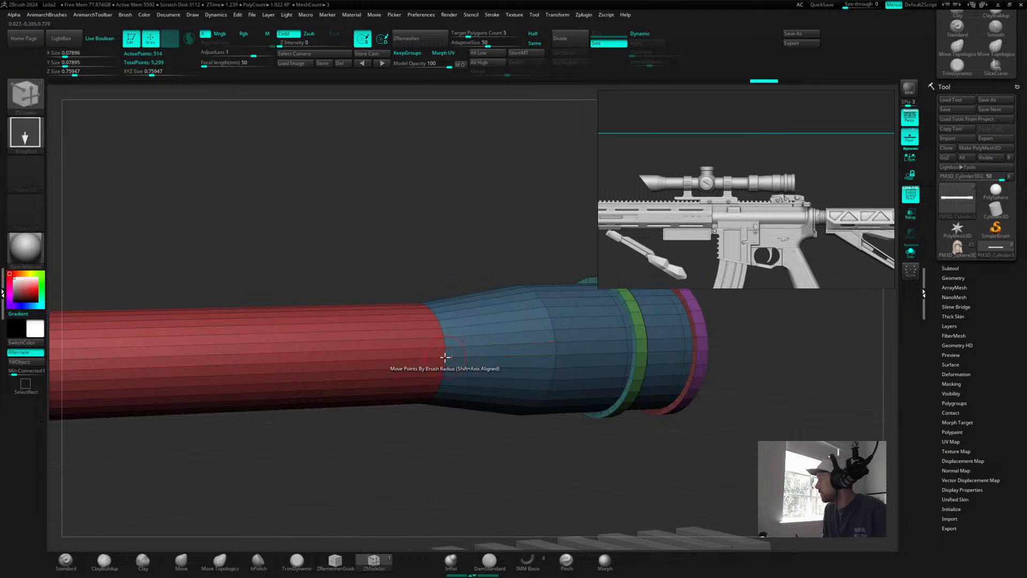
left_click_drag(394, 262, 402, 262)
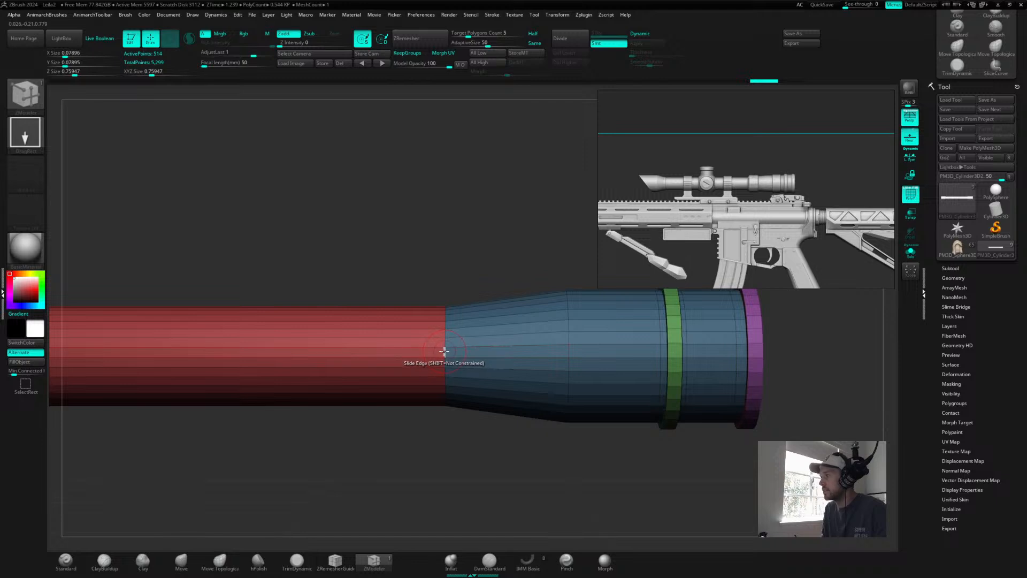
scroll(535, 255, "down", 5)
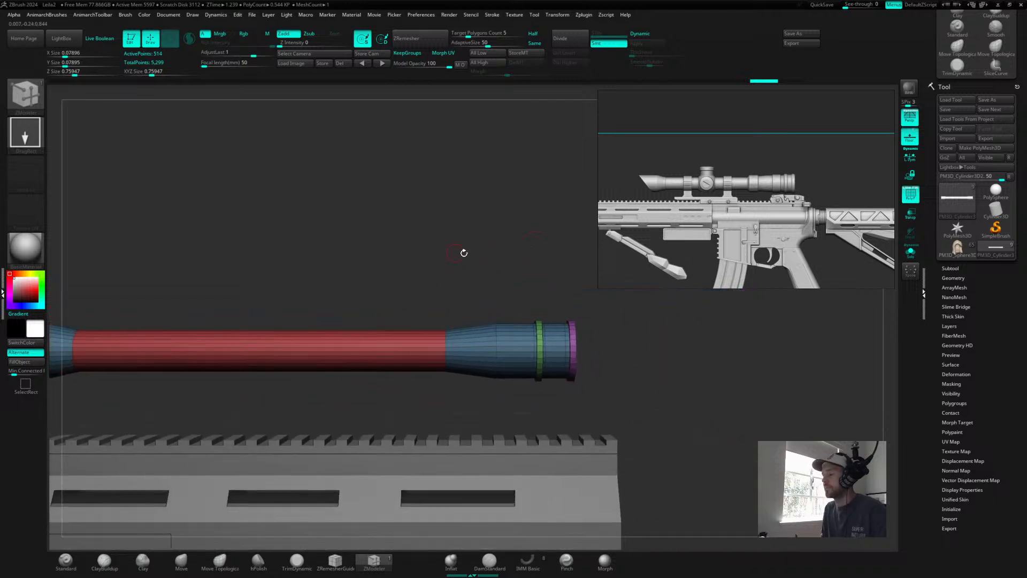
scroll(455, 257, "up", 3)
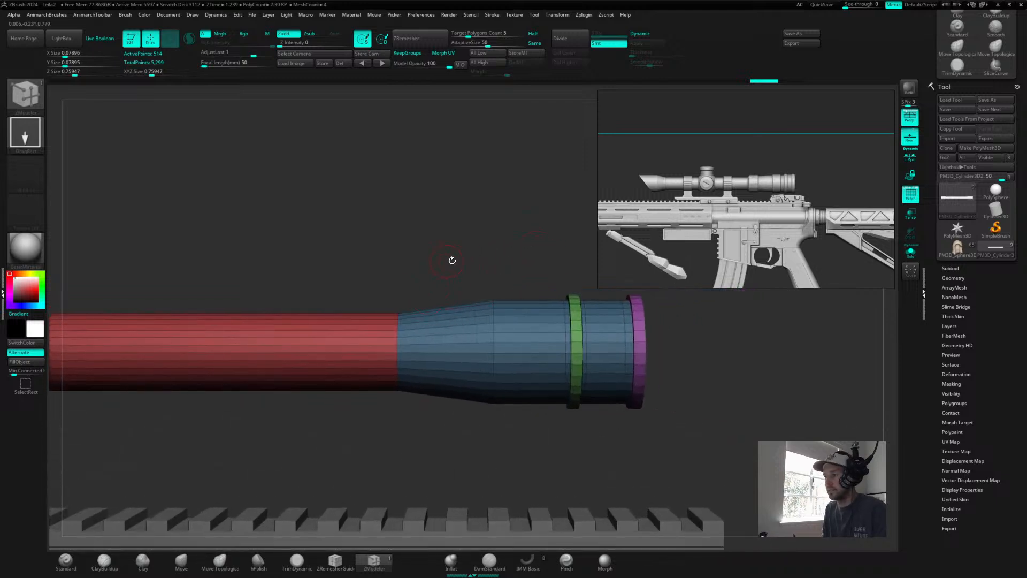
- Mask the tube except its wide end beyond the taper, and move that end toward the red section to shorten the taper
scroll(458, 253, "down", 4)
left_click_drag(577, 264, 438, 417, "ctrl")
left_click(504, 263, "ctrl")
key("r")
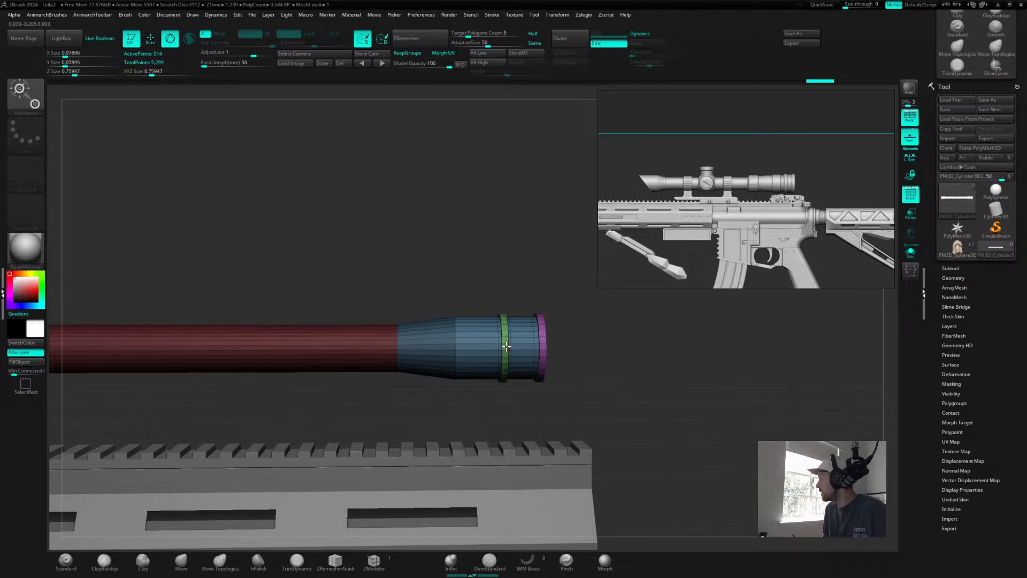
left_click(534, 337)
left_click(548, 272, "alt")
left_click_drag(497, 335, 475, 335)
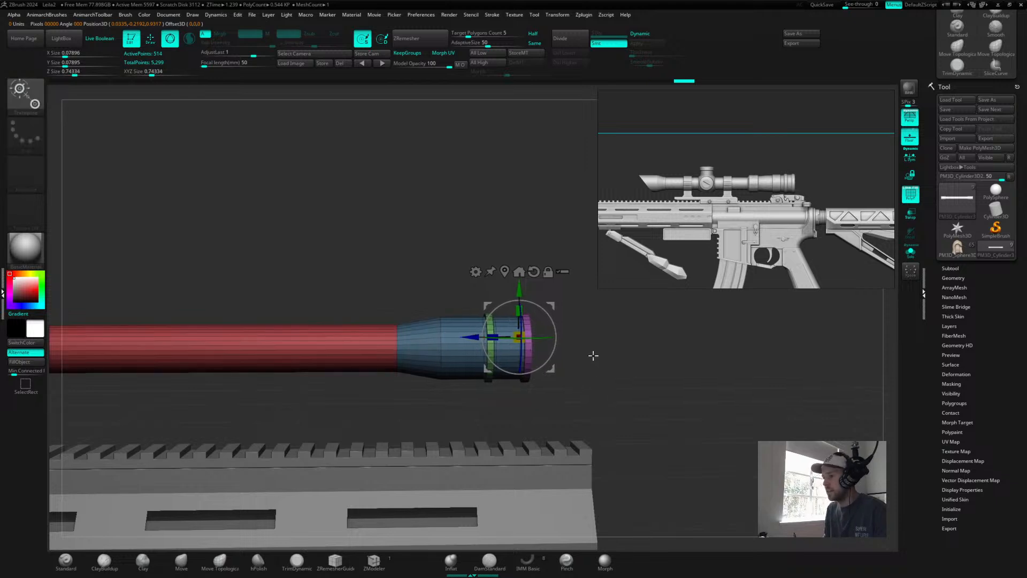
- Mask all but the ringed end of the tube, move it outward to lengthen the straight section before the green ring, and clear the mask
key("q")
key("super")
left_click(542, 246)
left_click_drag(560, 270, 471, 423, "ctrl")
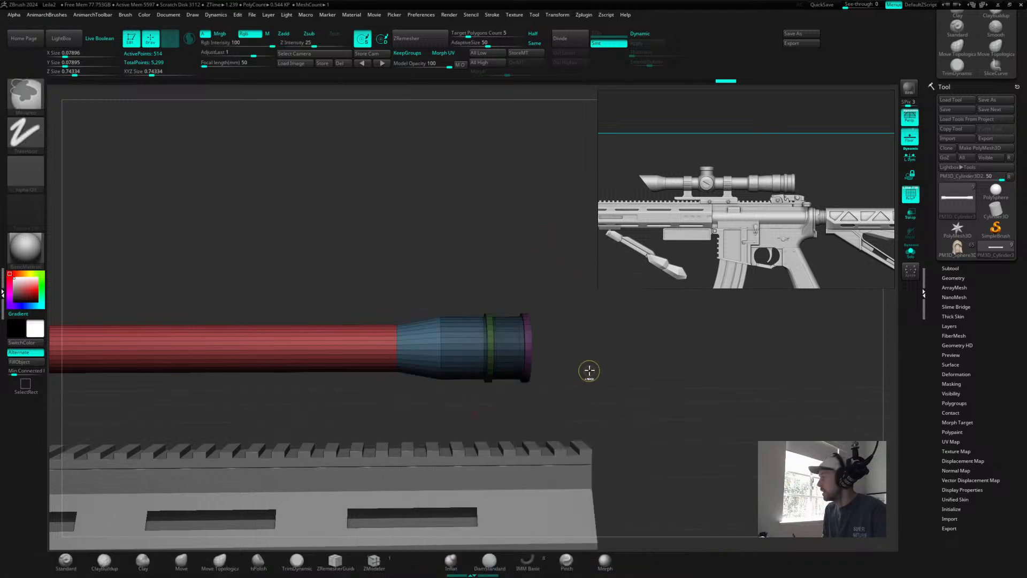
left_click(591, 367, "ctrl")
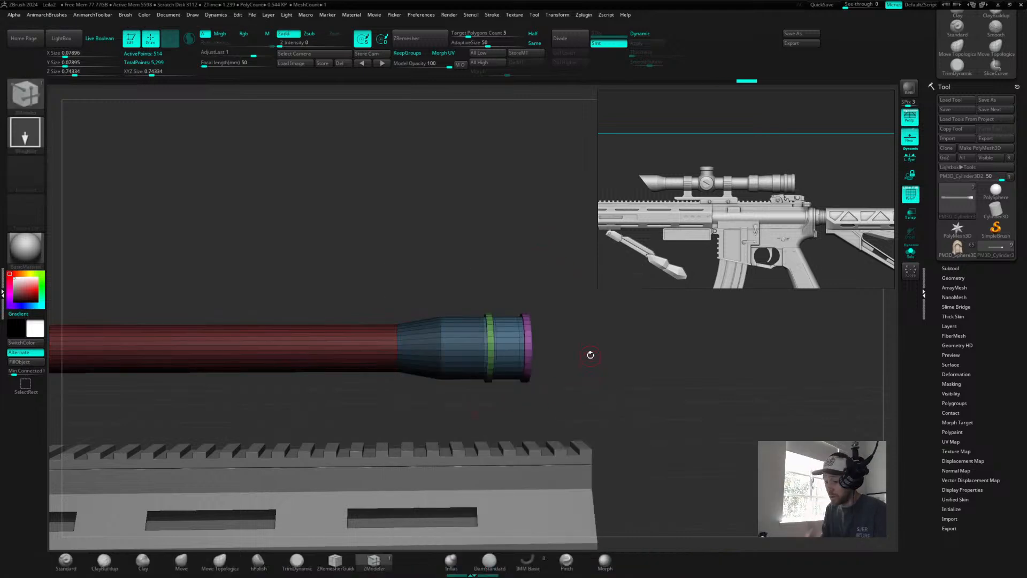
key("w")
left_click_drag(471, 337, 454, 337)
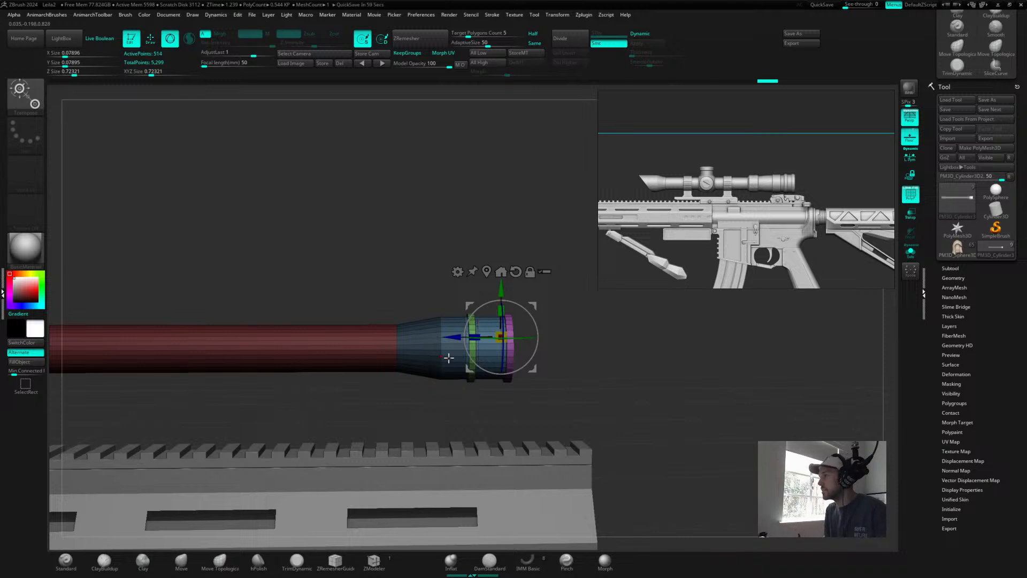
left_click_drag(456, 336, 483, 337)
mouse_move(475, 264)
left_mouse_down("ctrl")
mouse_move(460, 250)
mouse_move(488, 249)
mouse_move(461, 225)
mouse_move(456, 262)
left_mouse_up("ctrl")
key("q")
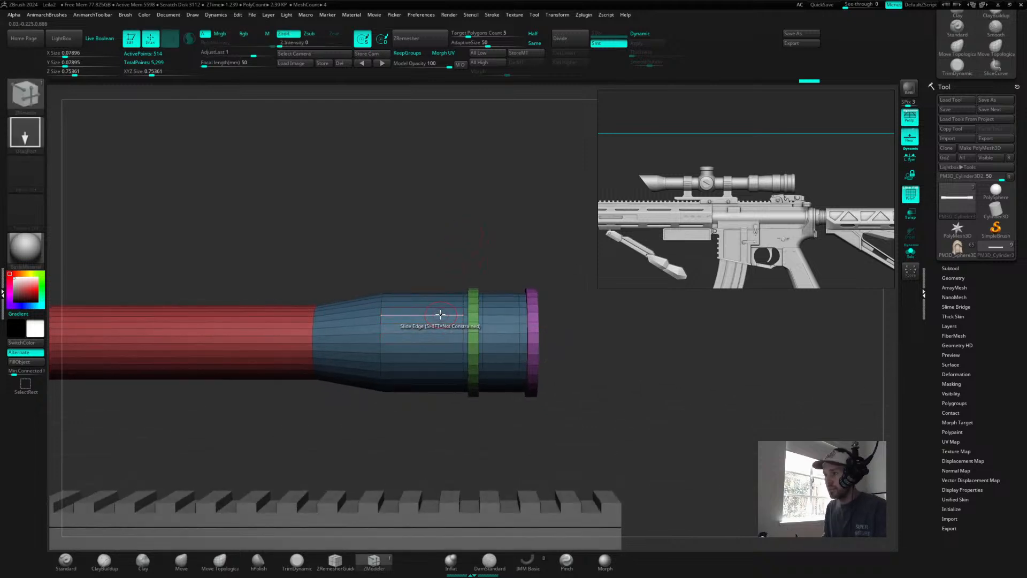
- Set the ZModeler edge action to Insert and add two edge loops in the straight blue section between the taper and the green ring
key("space")
left_click(431, 307)
left_click_drag(469, 270, 367, 327)
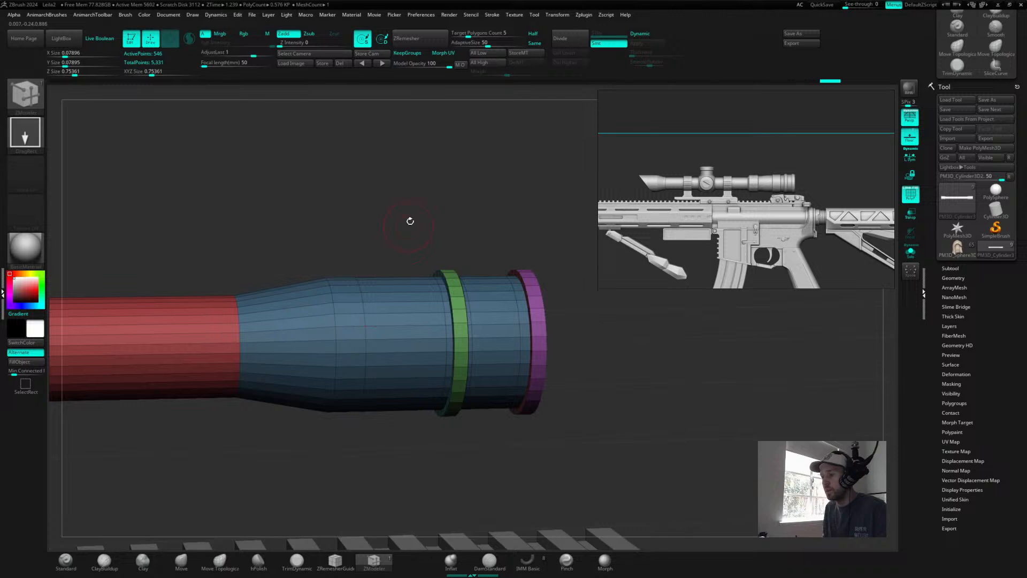
left_click_drag(406, 230, 407, 252, "shift")
left_click(416, 314)
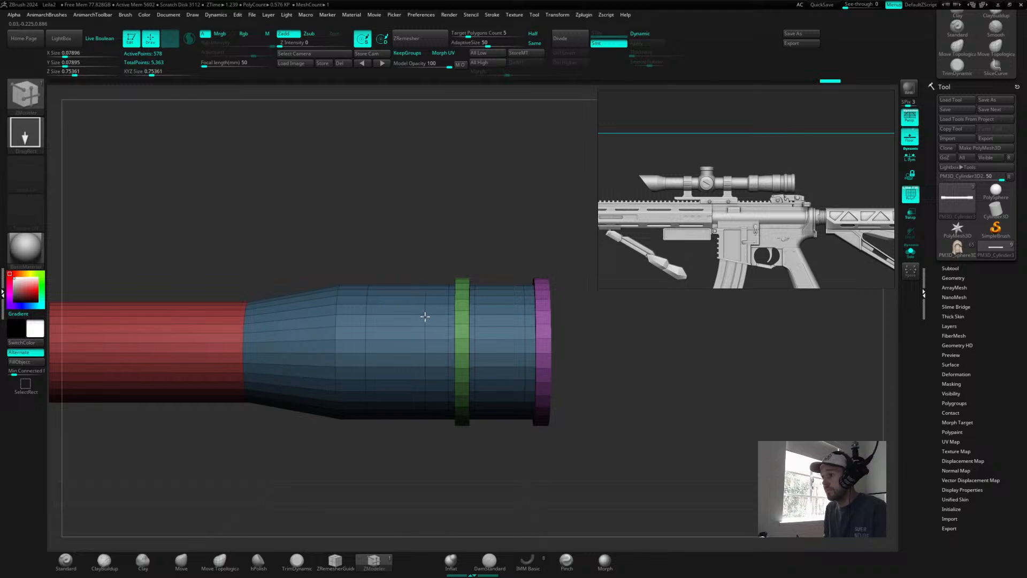
- Set the polygon action to Extrude with the Polyloop target and extrude the band between the two new loops outward into a wide raised ring
left_click_drag(424, 223, 459, 227)
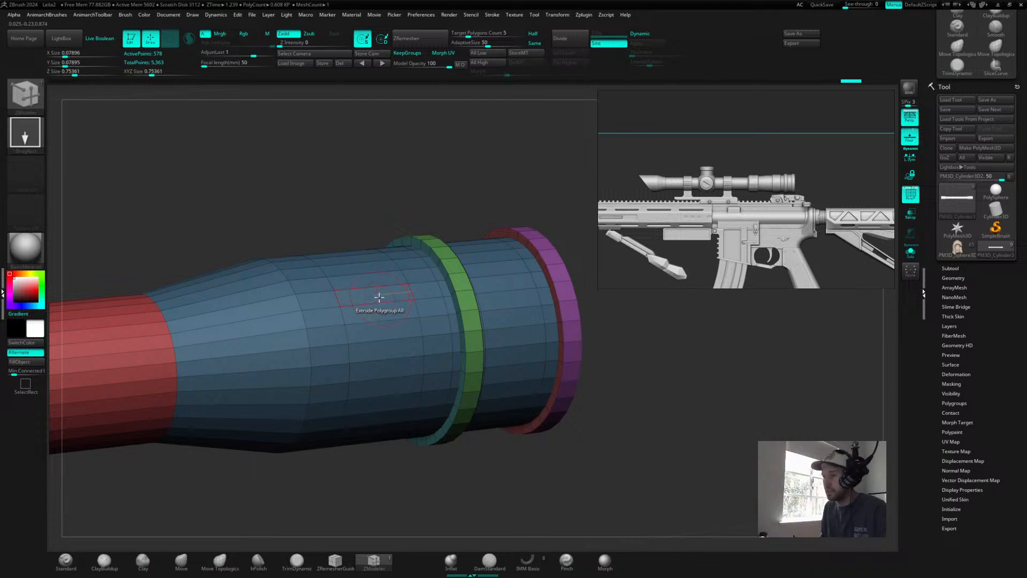
key("space")
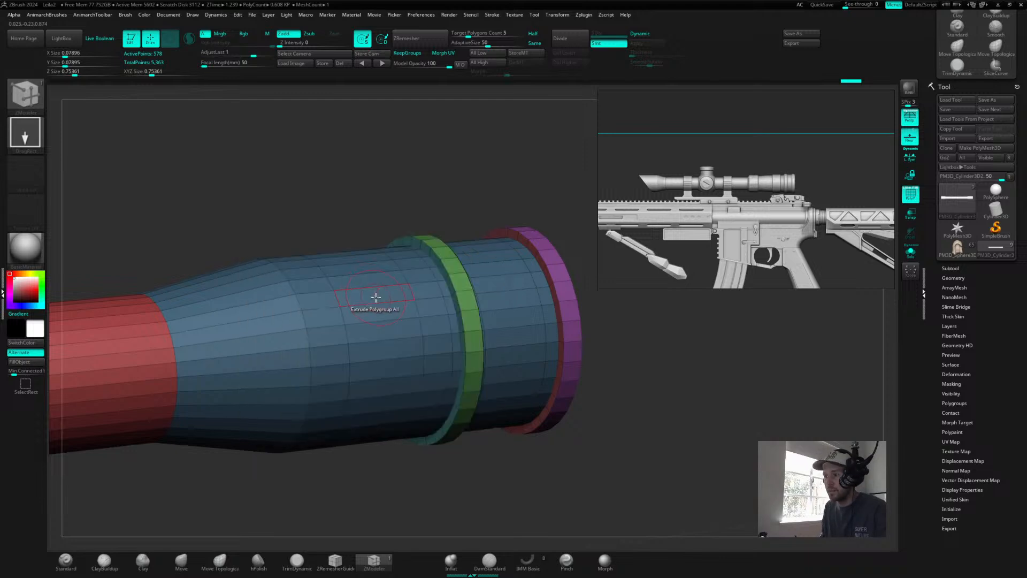
key("space")
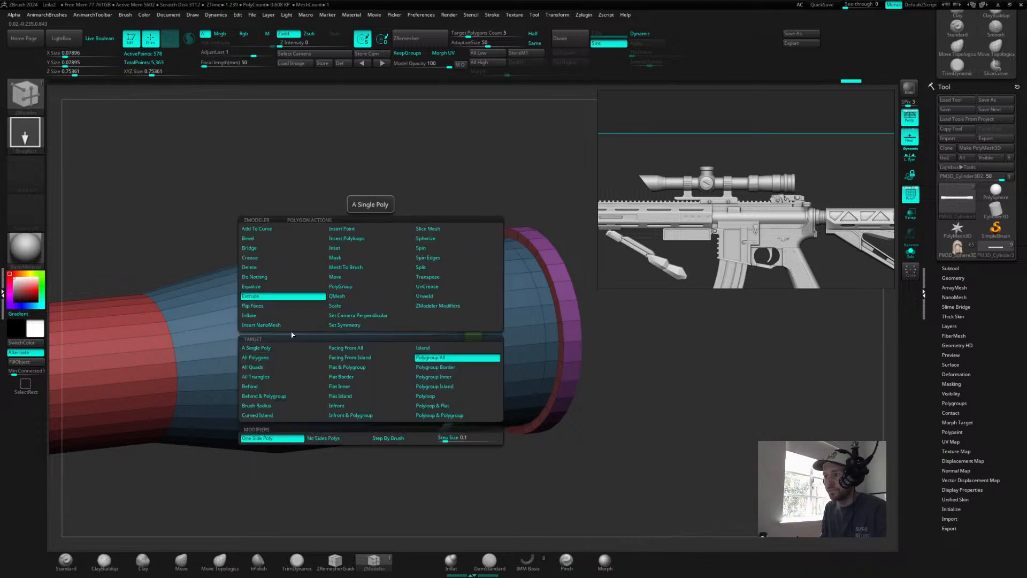
left_click(426, 396)
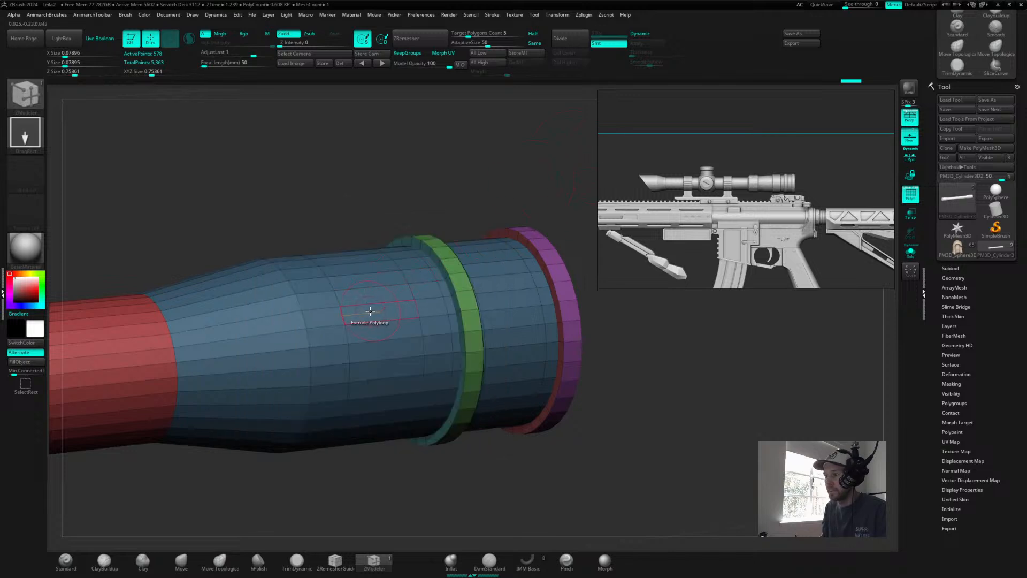
key("space")
left_click_drag(378, 310, 396, 295)
key("ctrl+z")
left_click_drag(433, 214, 480, 215)
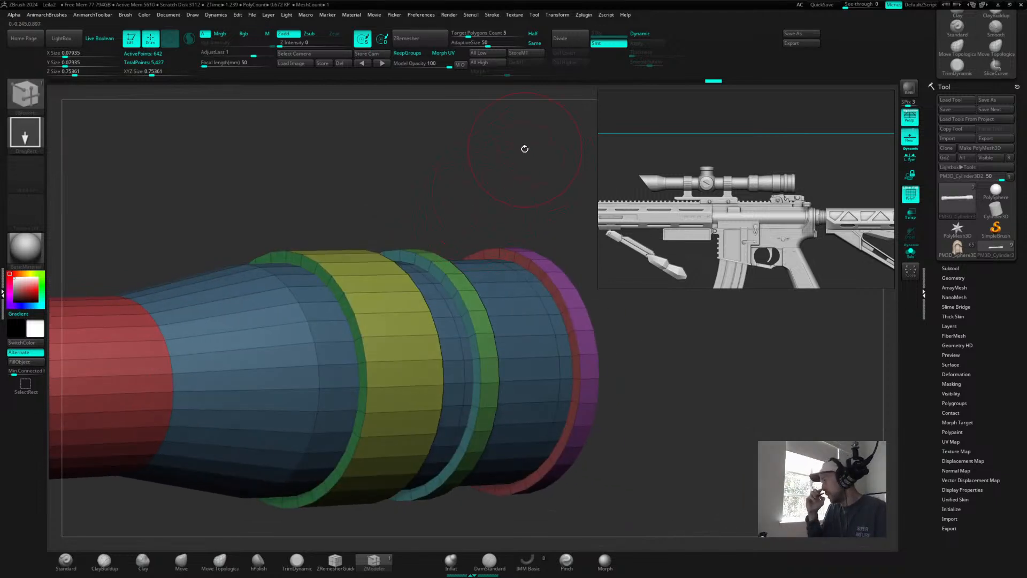
left_click_drag(379, 210, 395, 192)
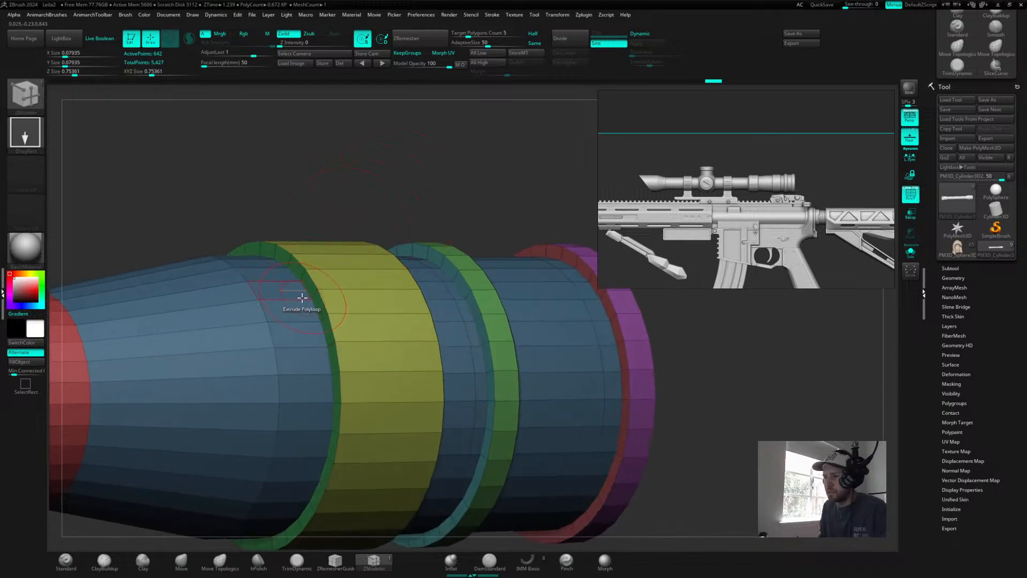
- Insert an edge loop in the blue section against the yellow ring's taper-side base and another around the ring's green side wall
left_click(305, 300)
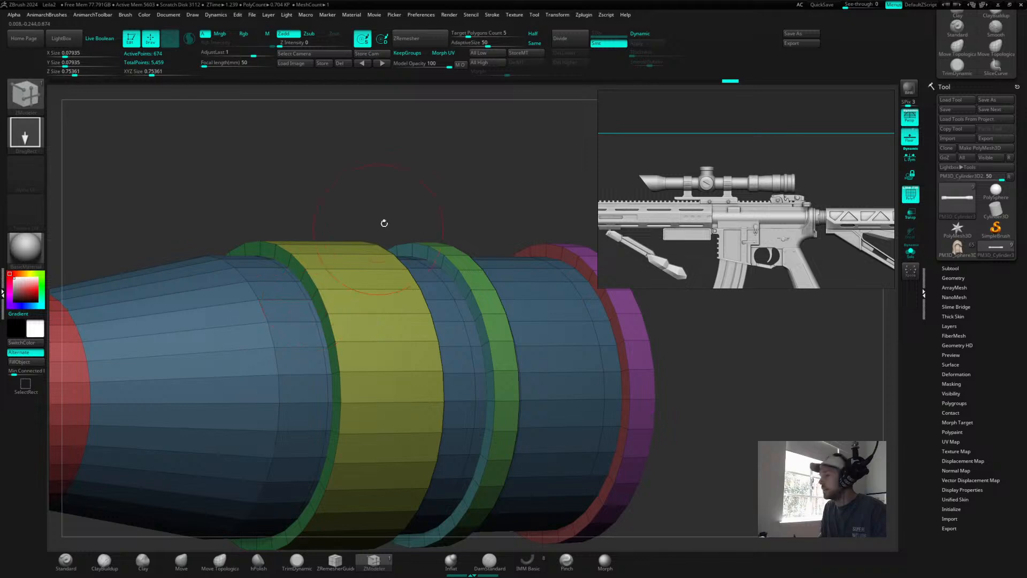
key("s")
mouse_move(385, 184)
left_mouse_down()
mouse_move(397, 172)
mouse_move(367, 232)
left_mouse_up()
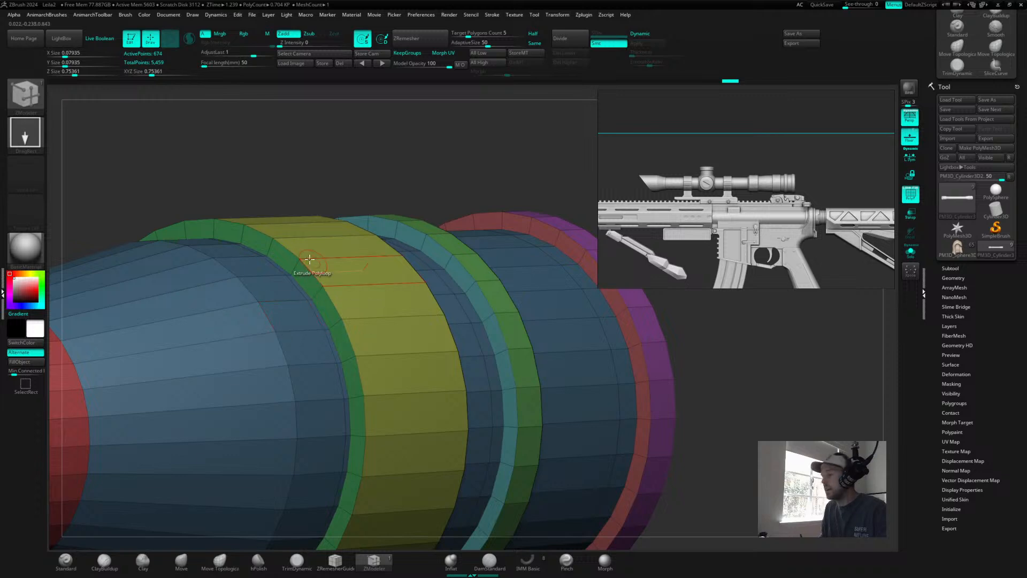
left_click(336, 325)
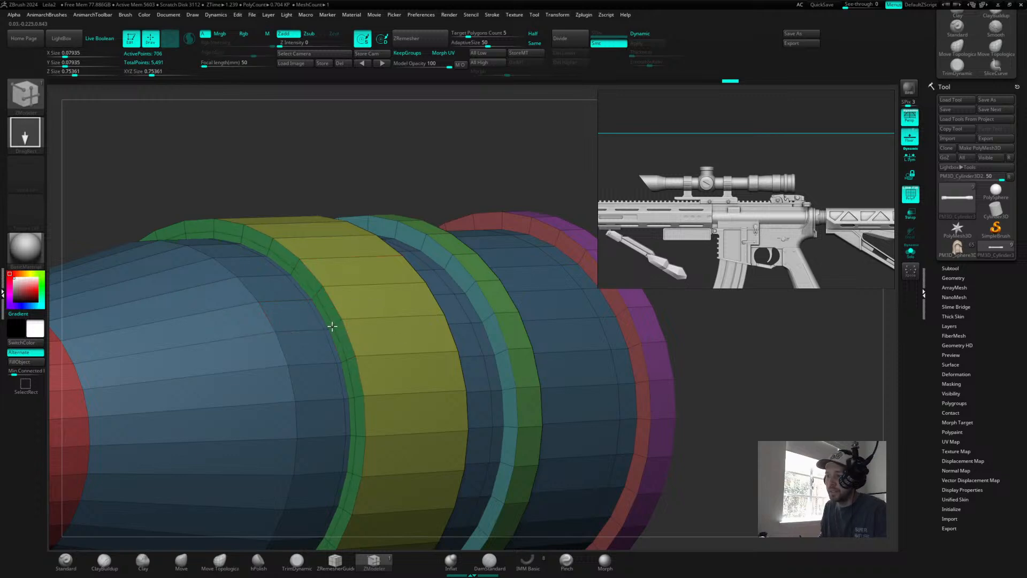
- Try another edge loop beside the yellow ring, and undo it together with the last loop on the green side wall
left_click_drag(430, 131, 391, 160)
left_click(309, 290)
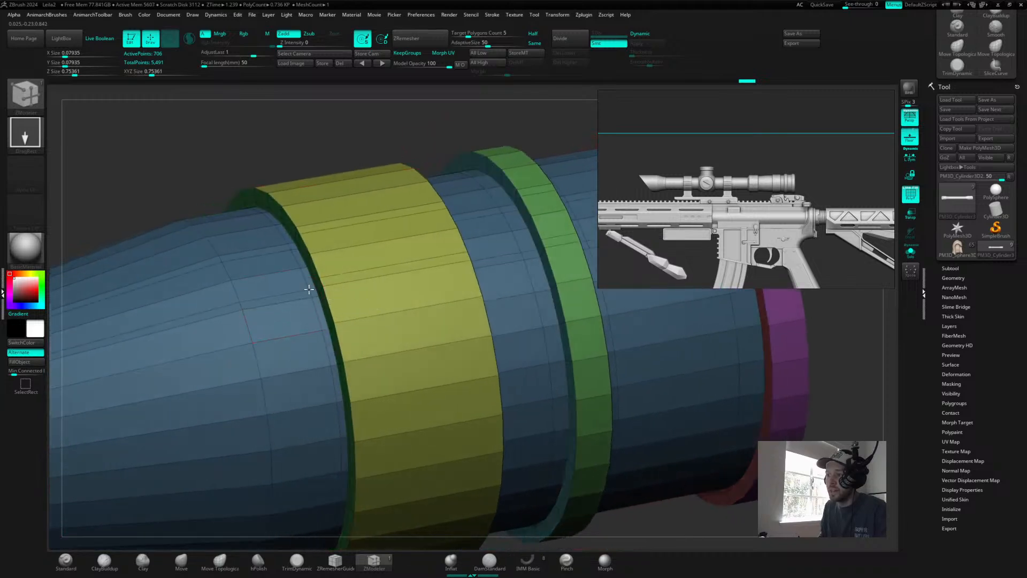
left_click(310, 289)
key("ctrl+z")
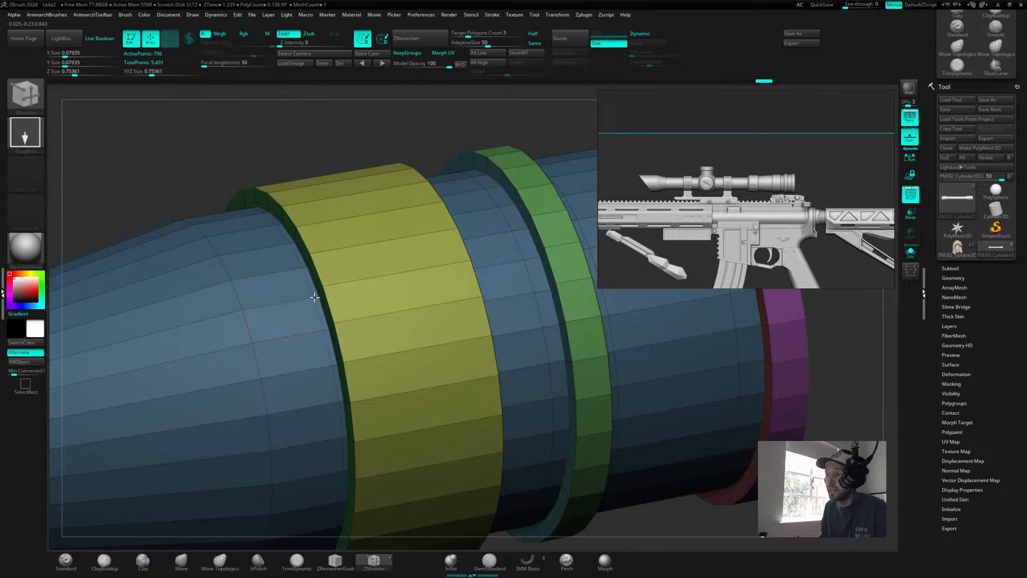
mouse_move(404, 145)
left_mouse_down()
mouse_move(429, 121)
mouse_move(415, 131)
left_mouse_up()
key("ctrl+z")
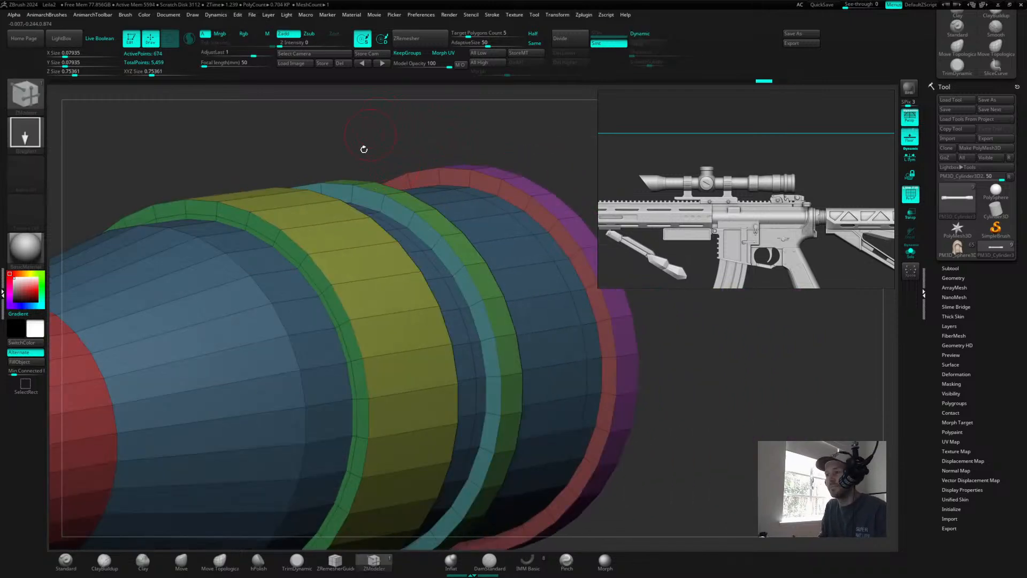
- Insert supporting edge loops on both sides of the yellow ring's taper-side rim, one on the green wall and one on the yellow face
left_click(329, 287)
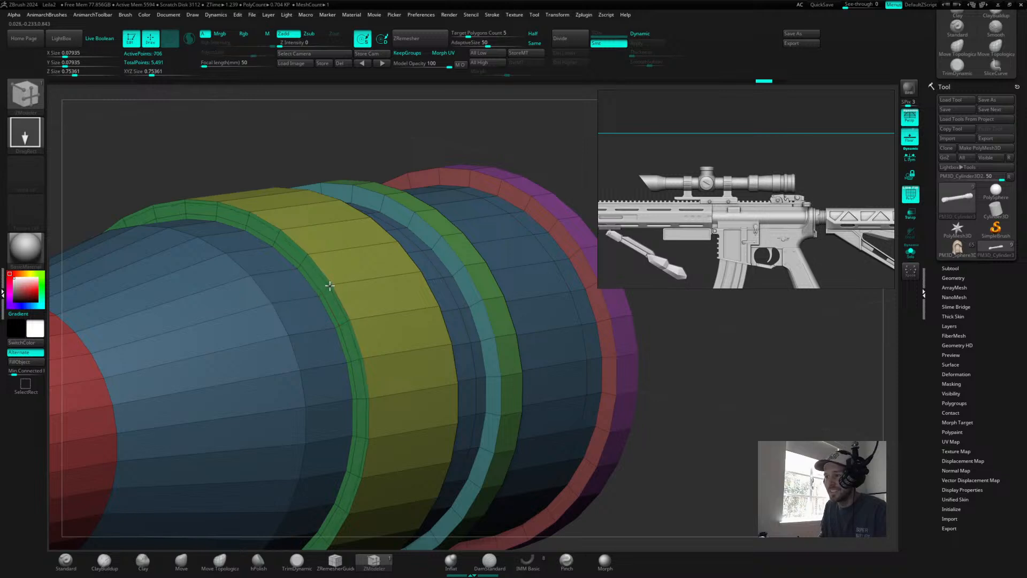
mouse_move(411, 123)
left_mouse_down()
mouse_move(387, 118)
mouse_move(395, 124)
left_mouse_up()
left_click(336, 284)
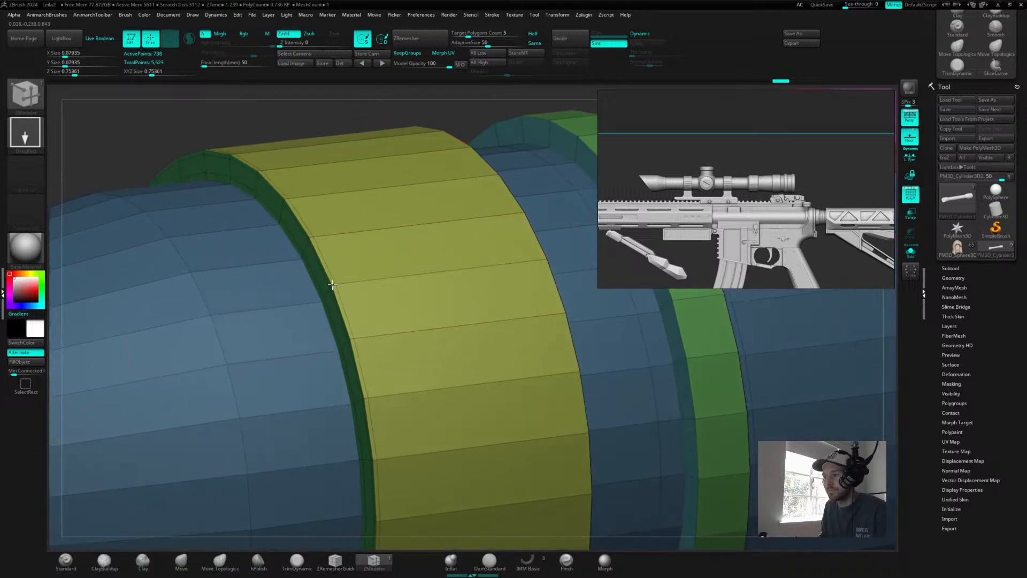
- Insert supporting edge loops around the yellow ring's opposite rim, on its side wall and in the blue section at its base
left_click_drag(443, 120, 425, 121)
left_click(498, 283)
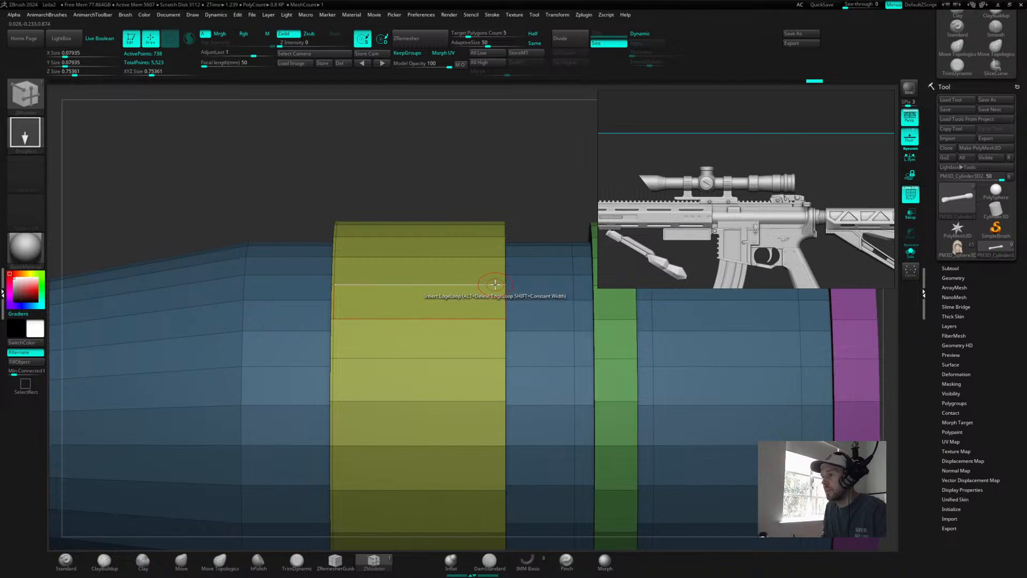
left_click_drag(529, 208, 523, 291)
left_click(508, 291)
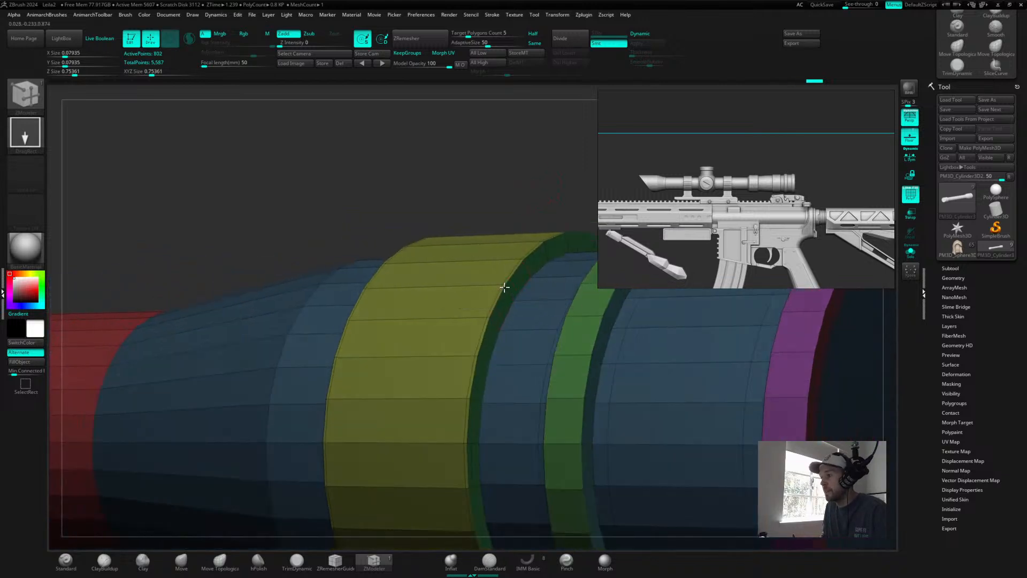
left_click(497, 325)
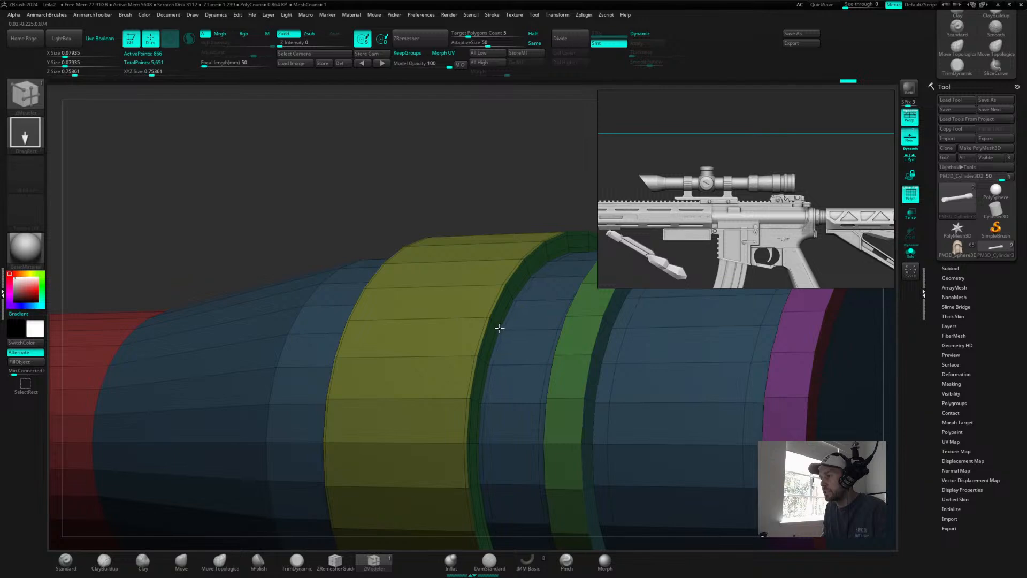
- Turn on dynamic subdivision, hide the polyframe and inspect the smoothed rings against the reference scope
mouse_move(543, 184)
left_mouse_down()
mouse_move(546, 165)
mouse_move(532, 172)
left_mouse_up()
key("d")
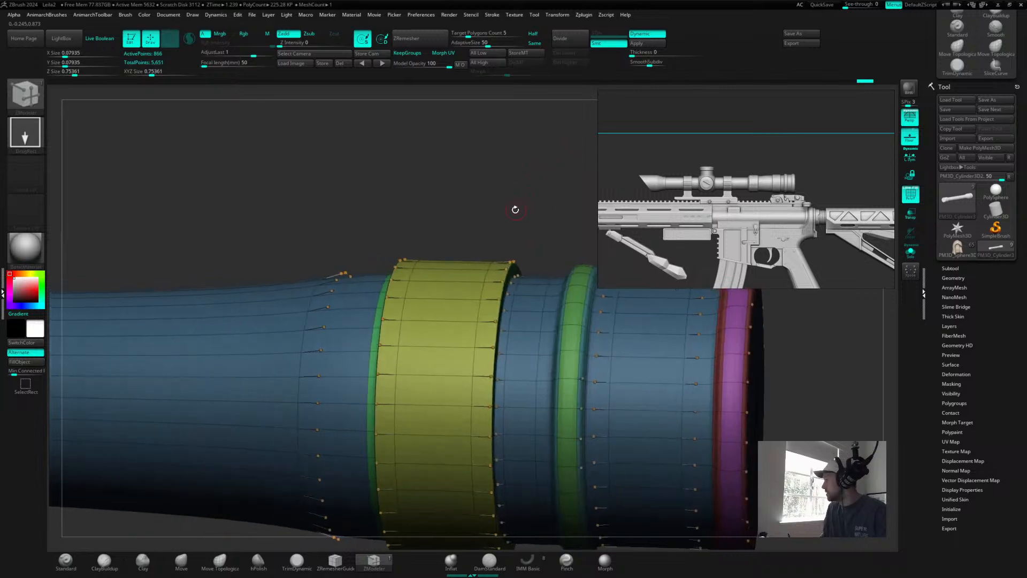
key("shift")
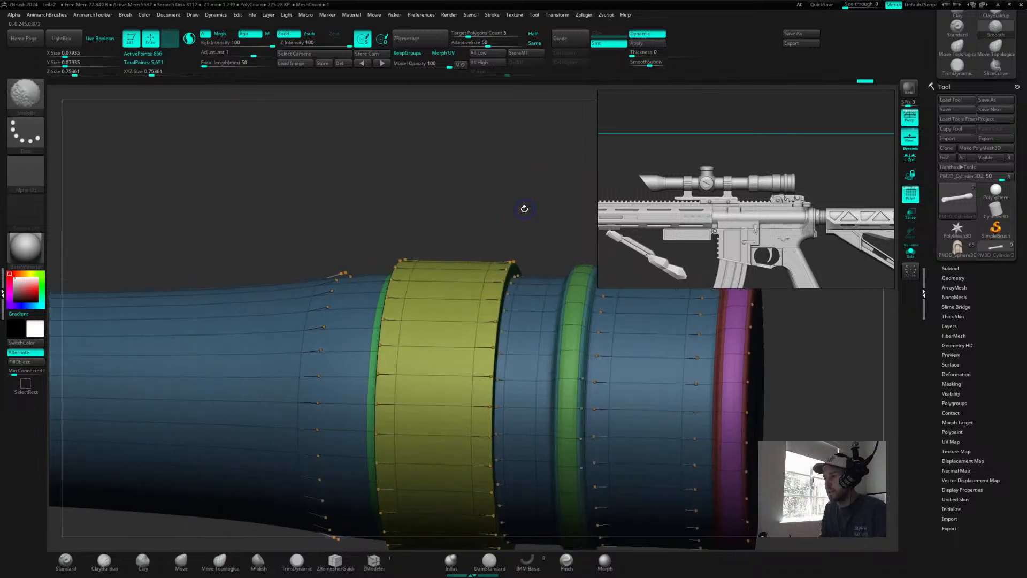
key("shift+f")
left_click_drag(517, 202, 524, 221)
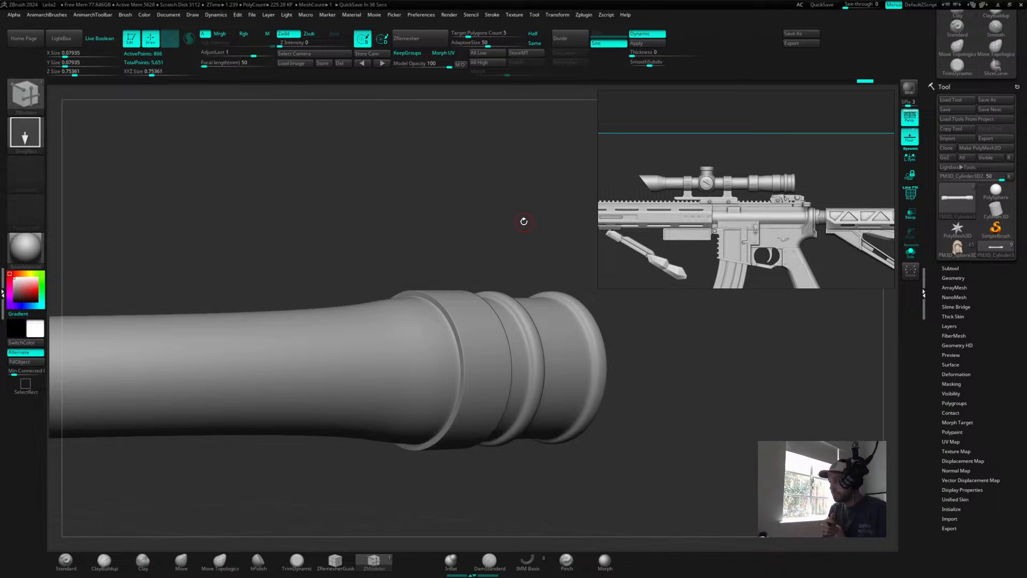
left_click_drag(654, 307, 529, 245, "shift")
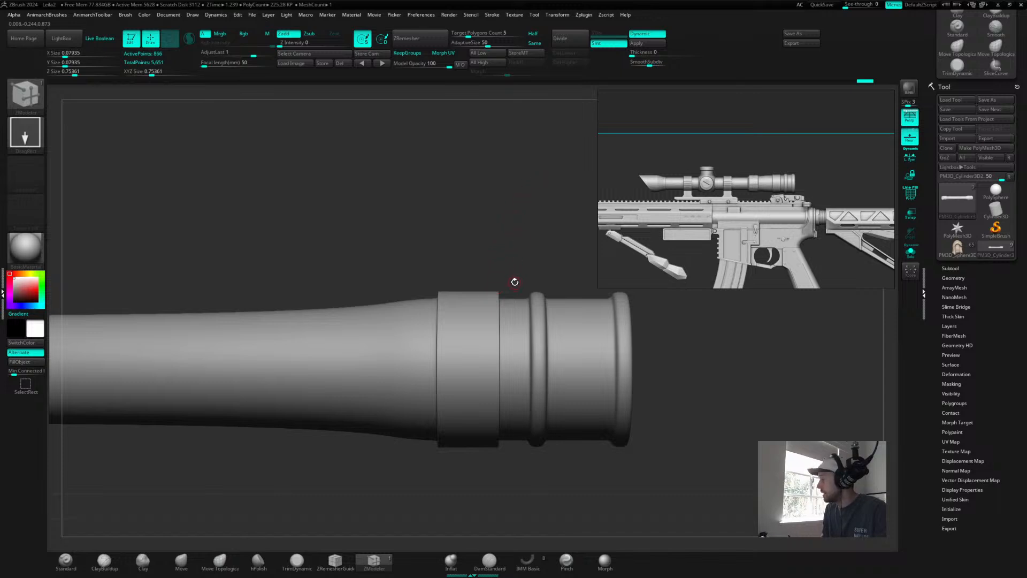
mouse_move(529, 266)
left_mouse_down()
mouse_move(537, 227)
mouse_move(540, 237)
left_mouse_up()
- Set the ZModeler edge action to Slide with the EdgeLoop Complete target and slide the yellow face's two supporting loops inward from its rims
key("b")
key("z")
key("m")
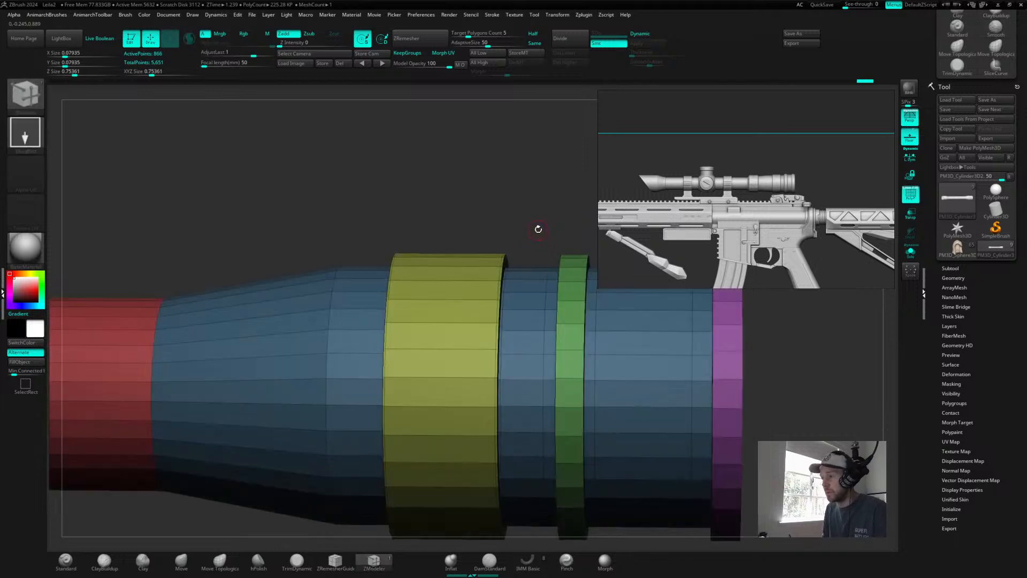
left_click_drag(536, 225, 525, 236, "alt")
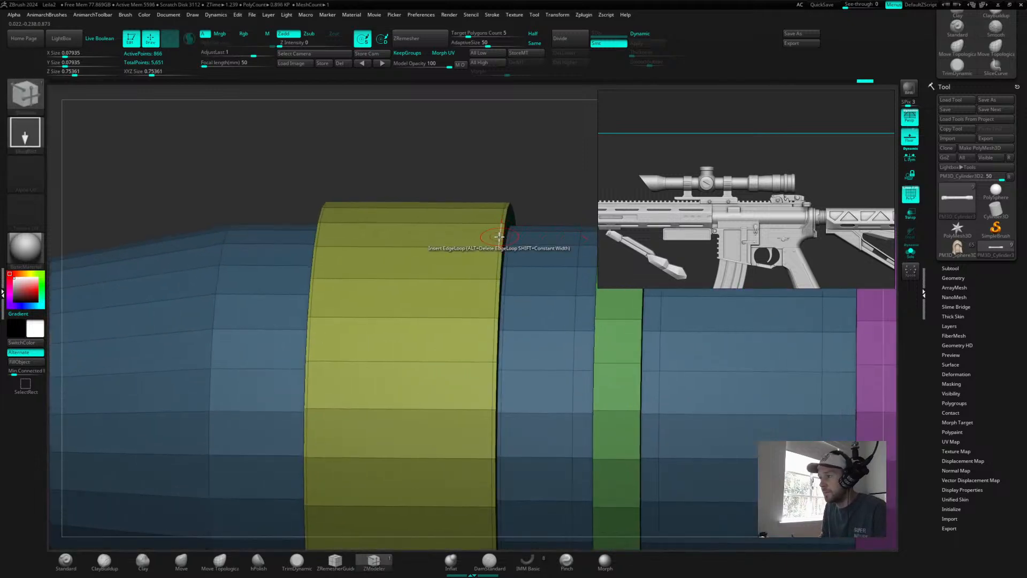
key("space")
left_click(543, 258)
left_click_drag(500, 234, 496, 233)
key("space")
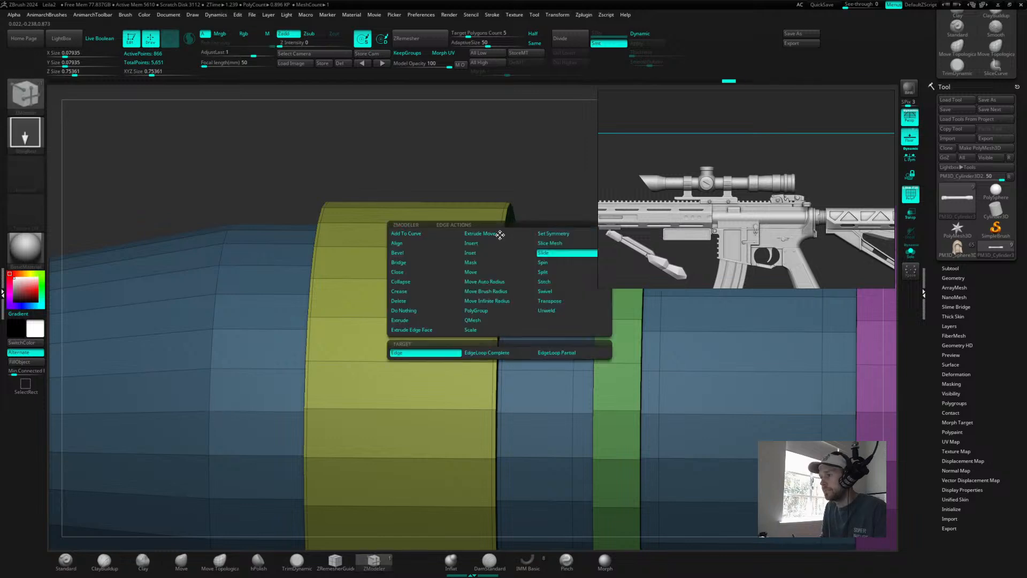
left_click(487, 353)
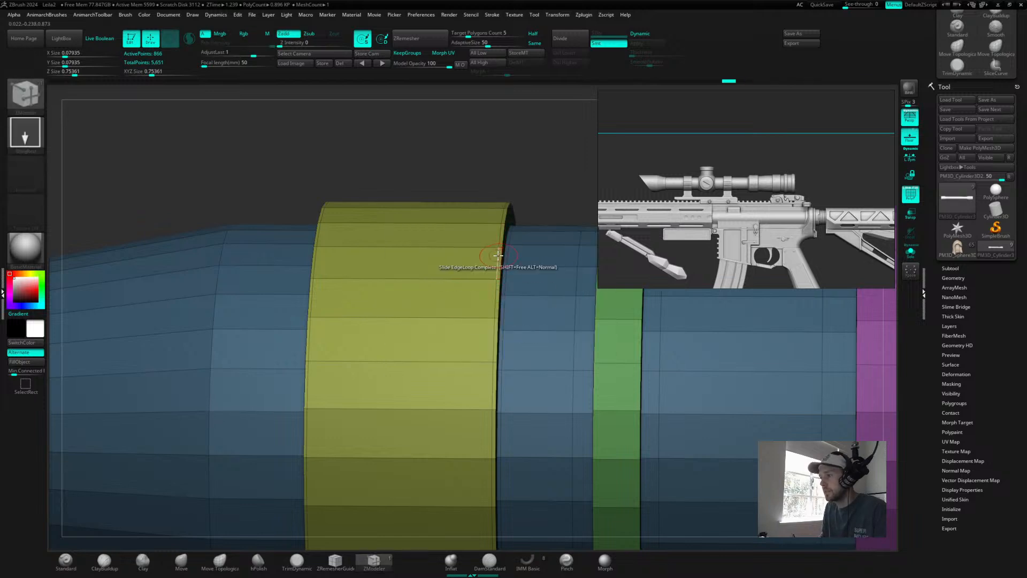
left_click_drag(498, 258, 480, 261)
left_click_drag(321, 264, 330, 265)
- Examine the whole scope tube with dynamic subdivision on, comparing the softened yellow ring and ring spacing with the reference
key("f")
mouse_move(461, 144)
left_mouse_down()
mouse_move(483, 144)
mouse_move(450, 137)
mouse_move(447, 159)
left_mouse_up()
key("d")
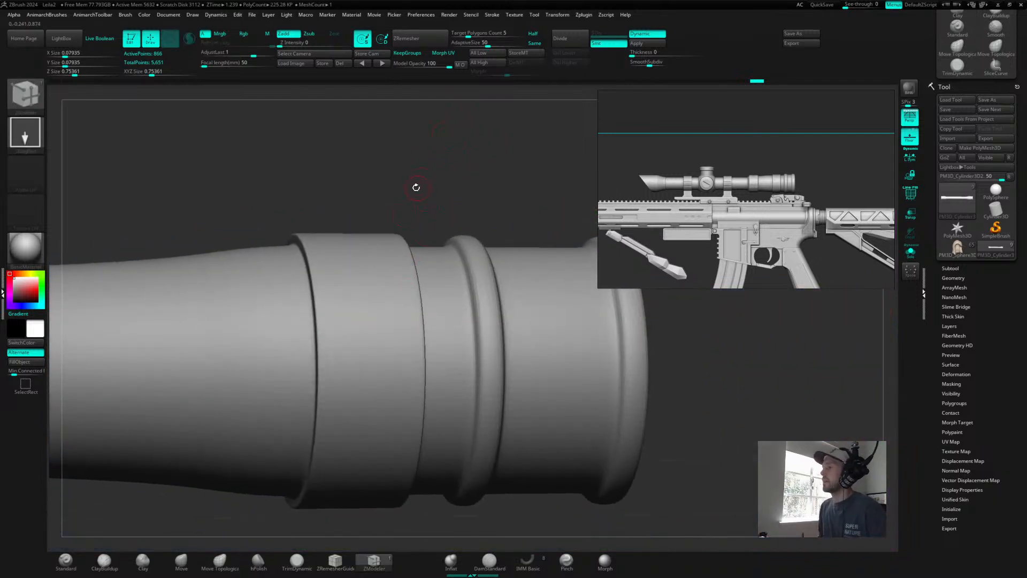
left_click_drag(408, 189, 539, 225, "alt")
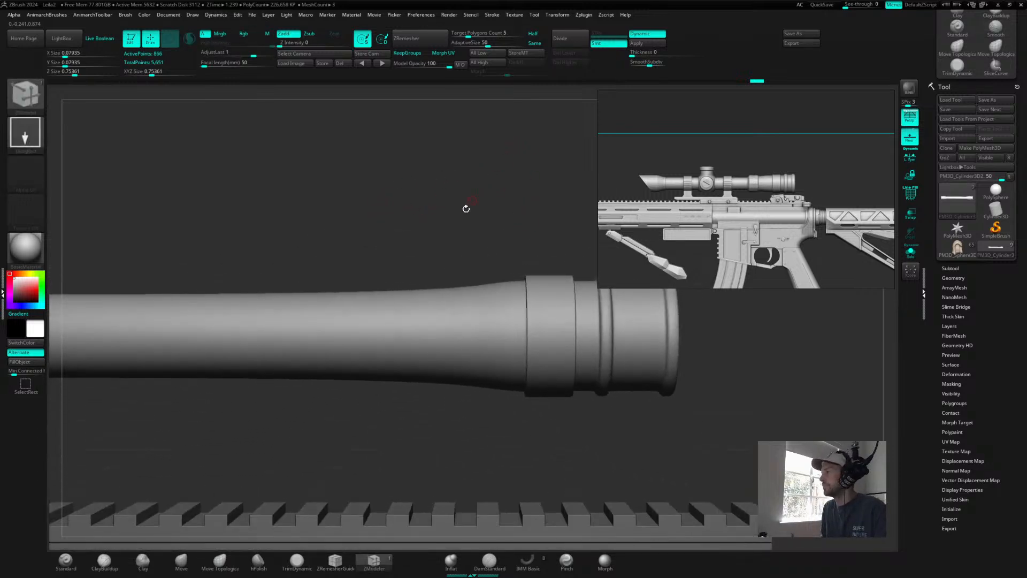
mouse_move(461, 232)
left_mouse_down("alt")
mouse_move(97, 259)
mouse_move(412, 246)
mouse_move(314, 232)
mouse_move(461, 236)
mouse_move(595, 268)
left_mouse_up("alt")
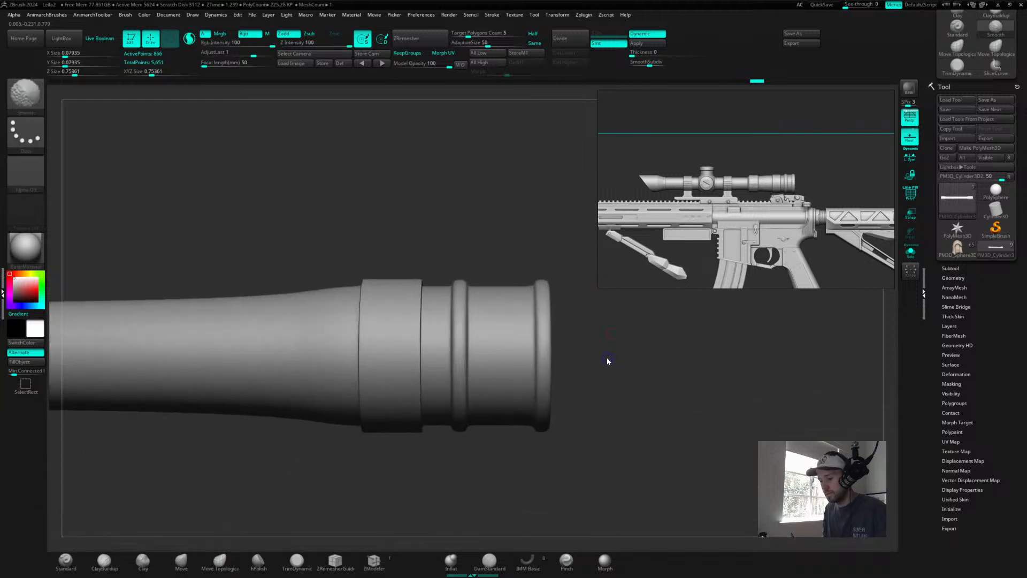
key("shift+f")
left_click_drag(613, 348, 646, 341)
key("ctrl+z")
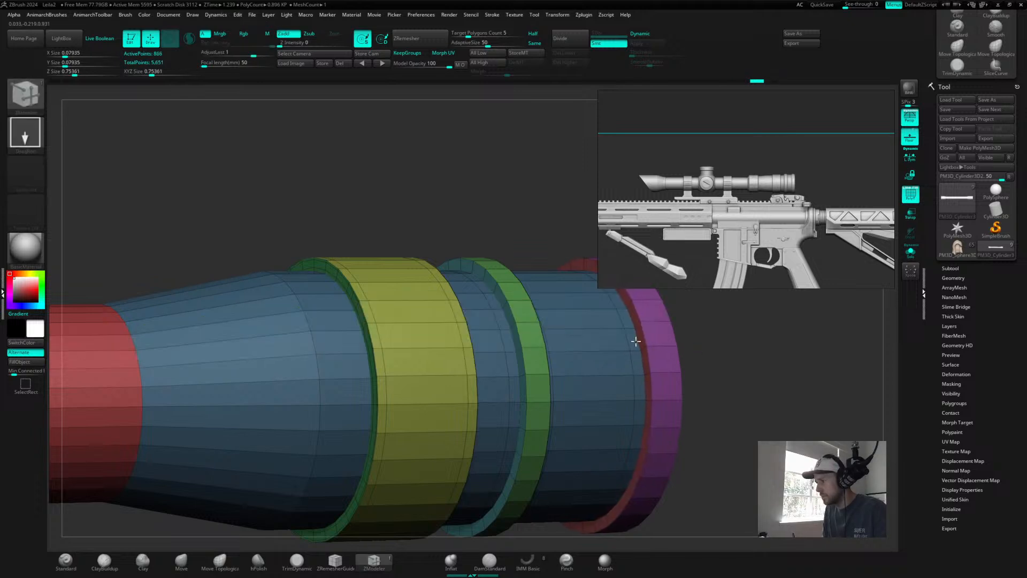
key("d")
left_click_drag(750, 381, 695, 369, "alt")
key("f")
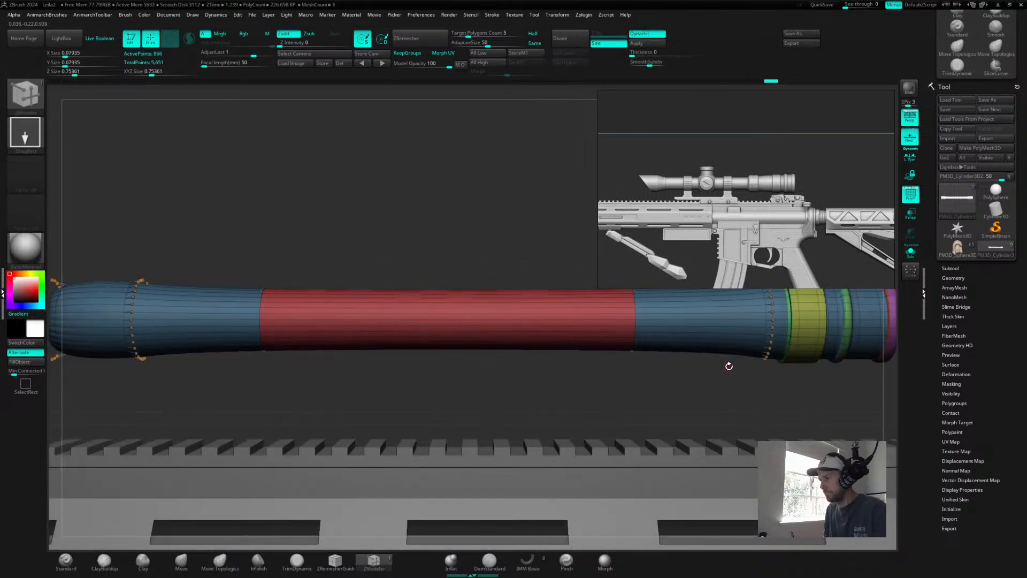
key("shift+f")
left_click_drag(685, 388, 603, 382, "alt")
left_click_drag(704, 346, 642, 341, "alt")
- Mask the tube except the section from the yellow ring to the green ring and try to shift it along the tube
key("shift+f")
key("shift+d")
mouse_move(440, 246)
left_mouse_down("ctrl")
mouse_move(490, 387)
mouse_move(534, 413)
mouse_move(521, 411)
left_mouse_up("ctrl")
left_click(538, 409, "ctrl")
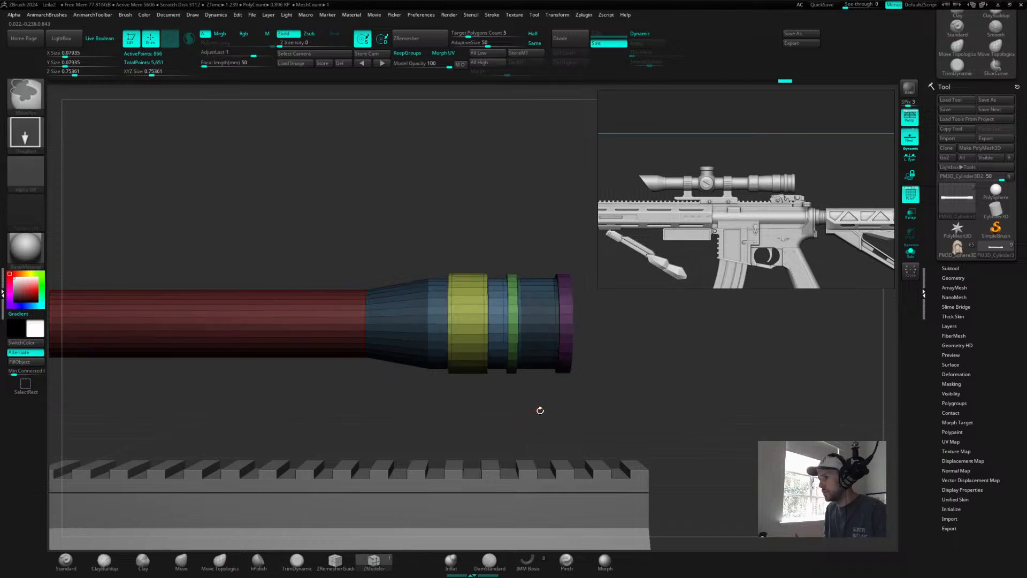
key("w")
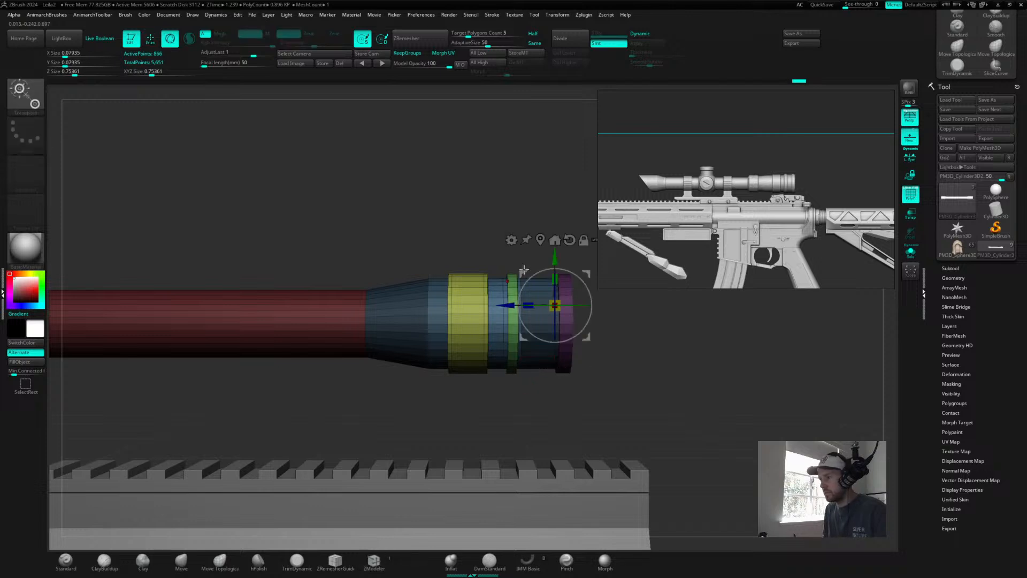
left_click_drag(439, 324, 442, 324)
left_click_drag(539, 250, 551, 240, "ctrl")
left_click_drag(553, 200, 457, 185, "alt")
left_click(556, 266, "ctrl")
left_click_drag(546, 283, 573, 305, "alt")
- Remask the tube around the yellow and green rings and move both rings outward toward the purple end ring
key("q")
left_click_drag(527, 206, 447, 388, "ctrl")
left_click_drag(204, 207, 324, 375, "ctrl")
left_click_drag(495, 192, 418, 225, "ctrl")
left_click_drag(295, 251, 470, 330, "ctrl")
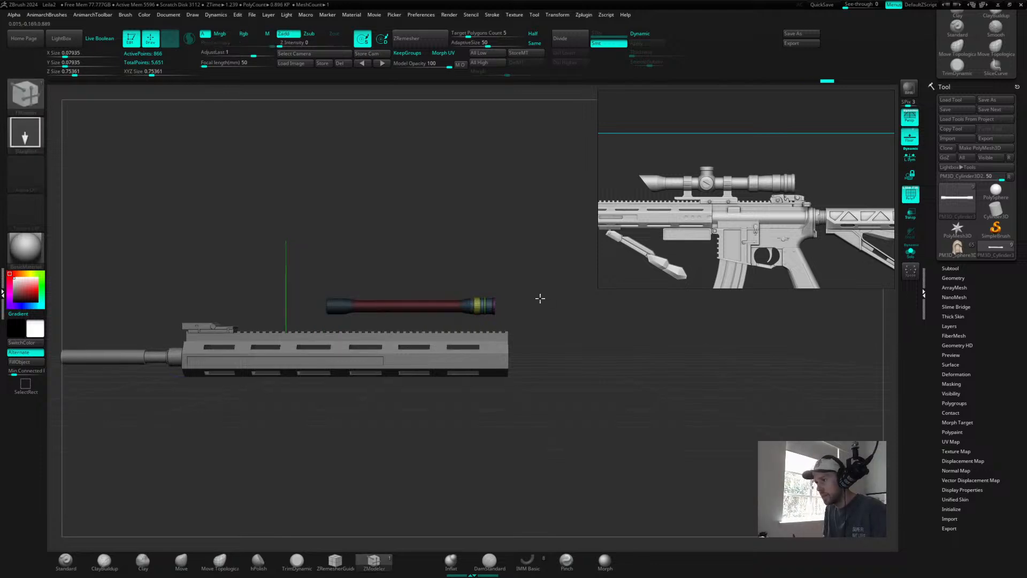
key("f")
key("w")
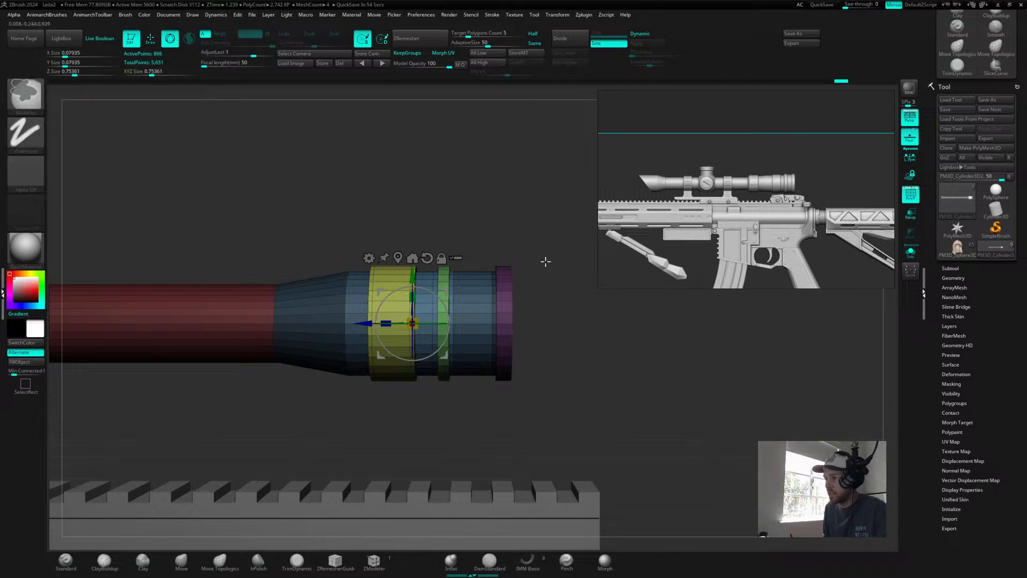
left_click_drag(364, 324, 378, 323)
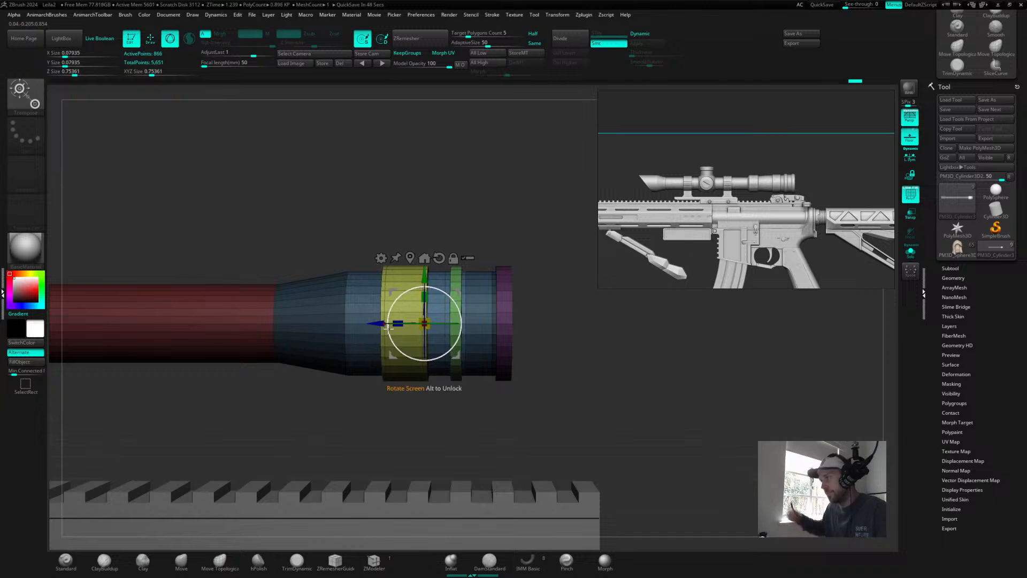
- Check the moved rings' smoothed shape with dynamic subdivision, and return to the unsmoothed mesh
left_click_drag(546, 275, 555, 242)
key("d")
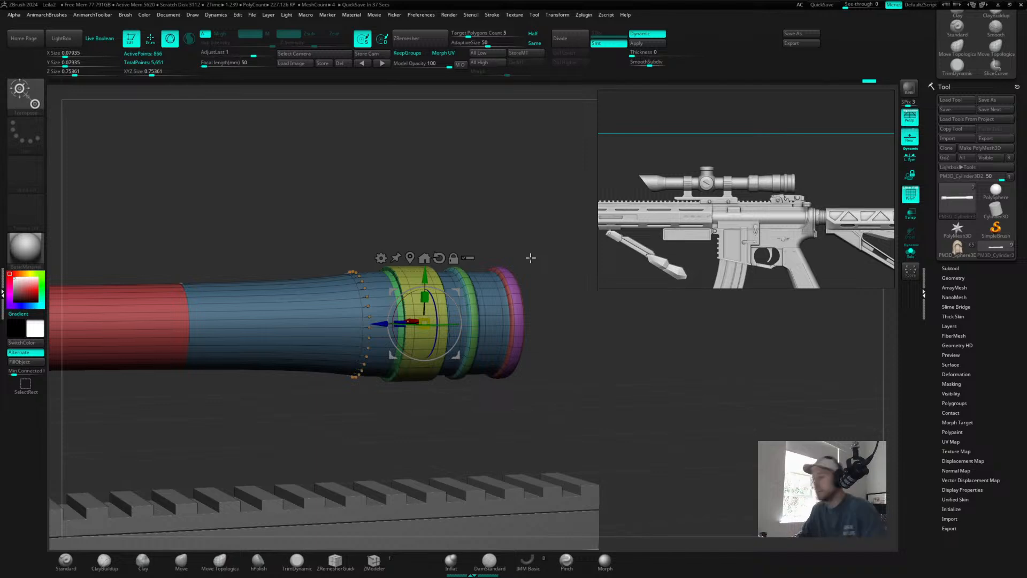
left_click_drag(532, 273, 584, 240)
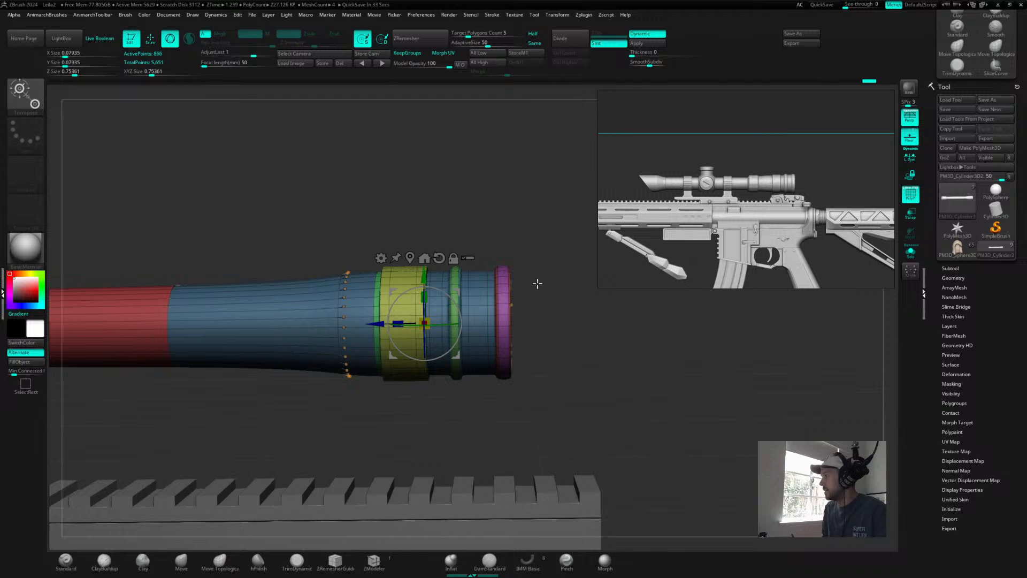
key("shift+d")
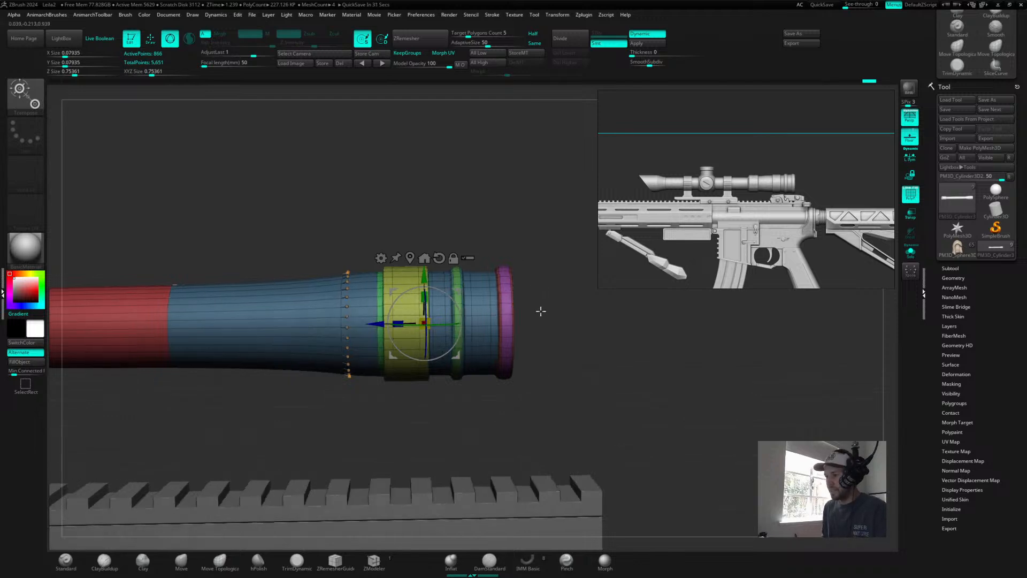
left_click_drag(559, 309, 612, 304)
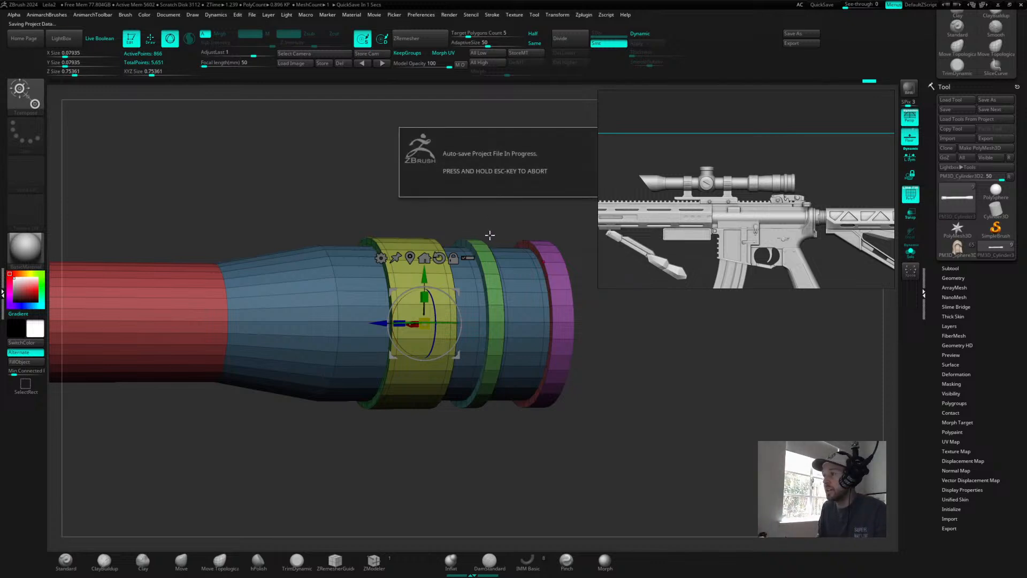
- Abort the automatic save and save the project over its existing file from a straight side view
key("Escape")
left_click_drag(504, 222, 518, 208, "shift")
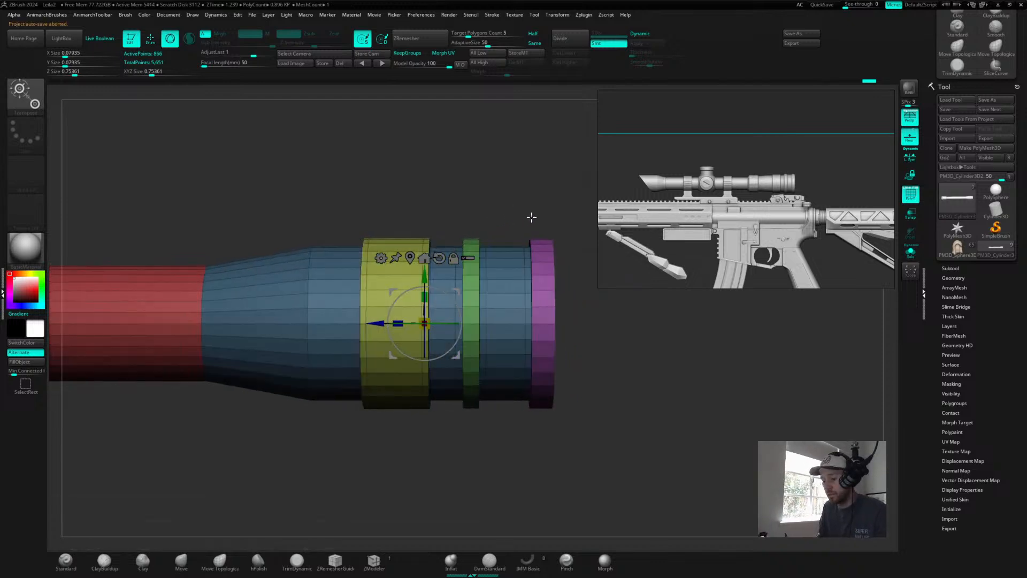
key("ctrl+s")
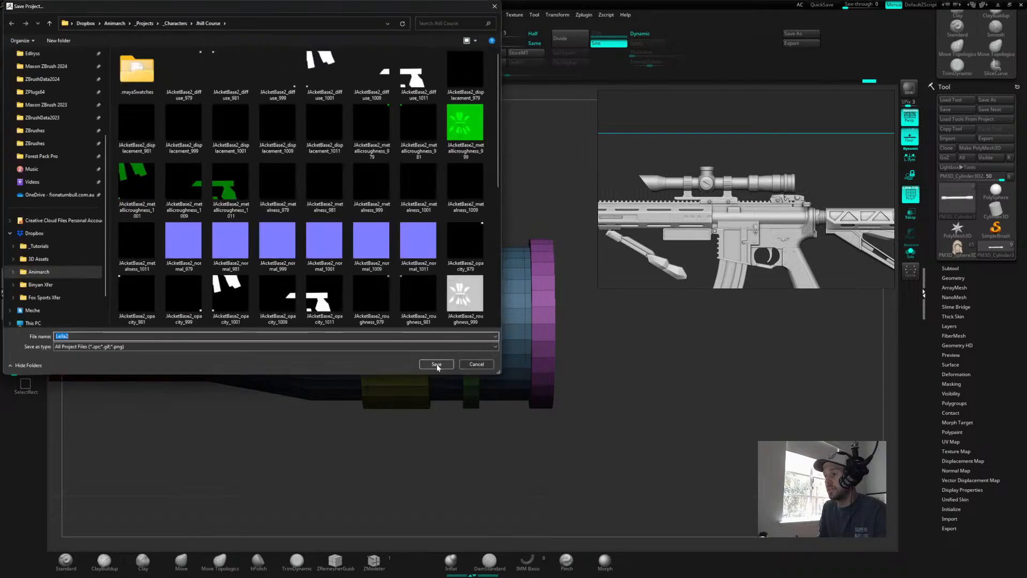
left_click(436, 364)
left_click(533, 284)
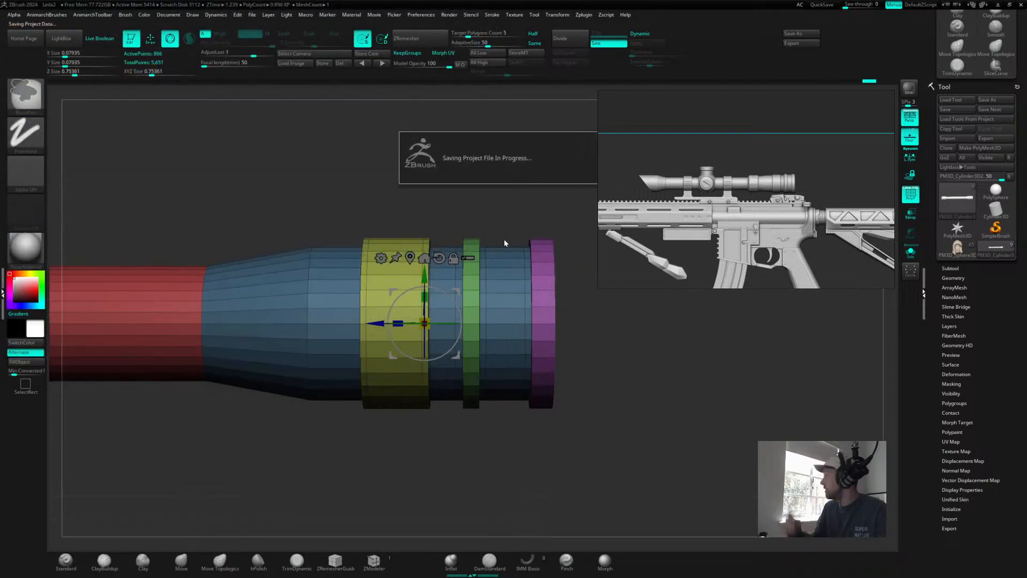
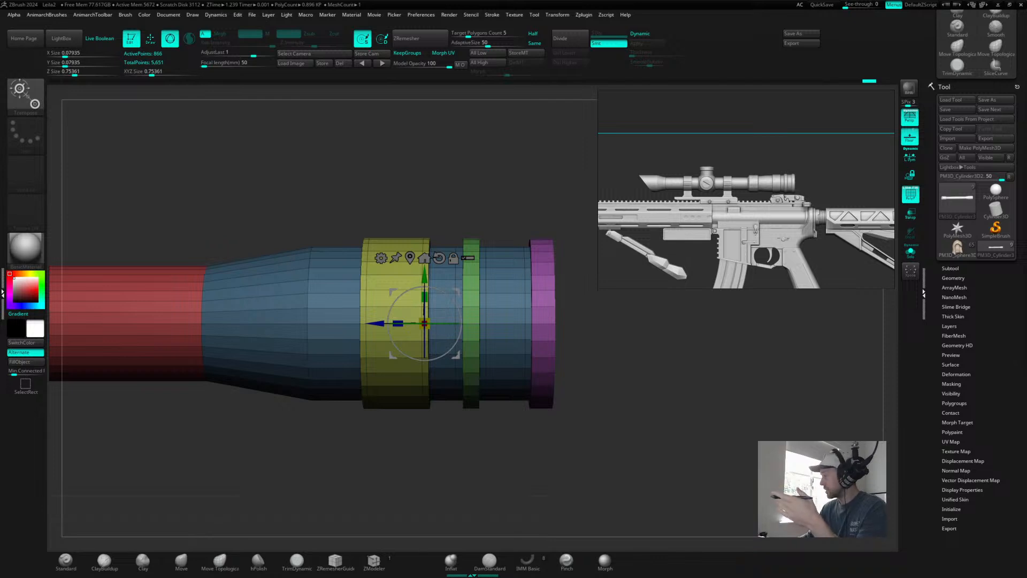
- Switch to the full character model and look over the clothed figure, selecting its head and Female_Base_SDiv1 subtools
left_click(958, 269)
scroll(958, 171, "down", 3)
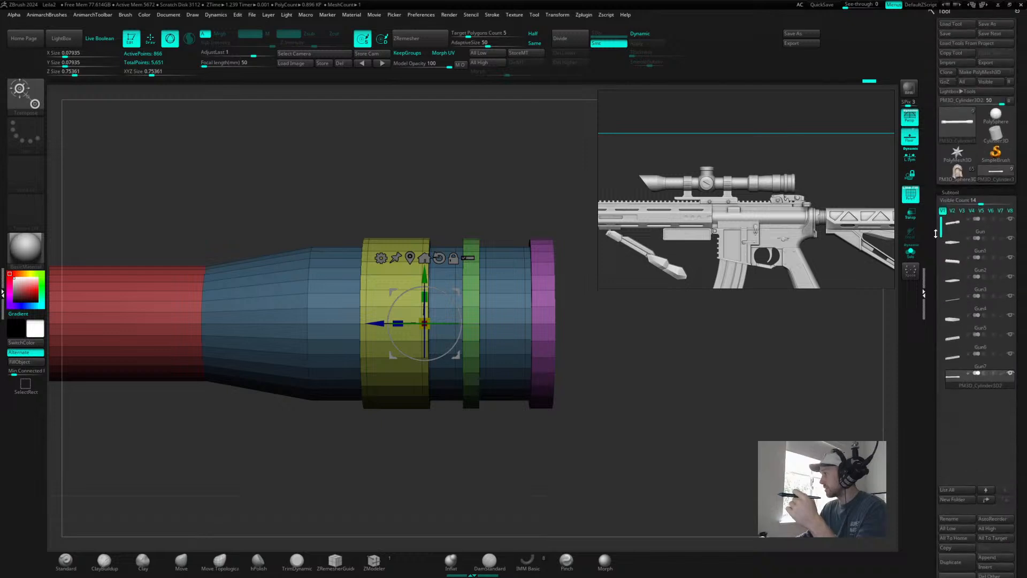
left_click(960, 173)
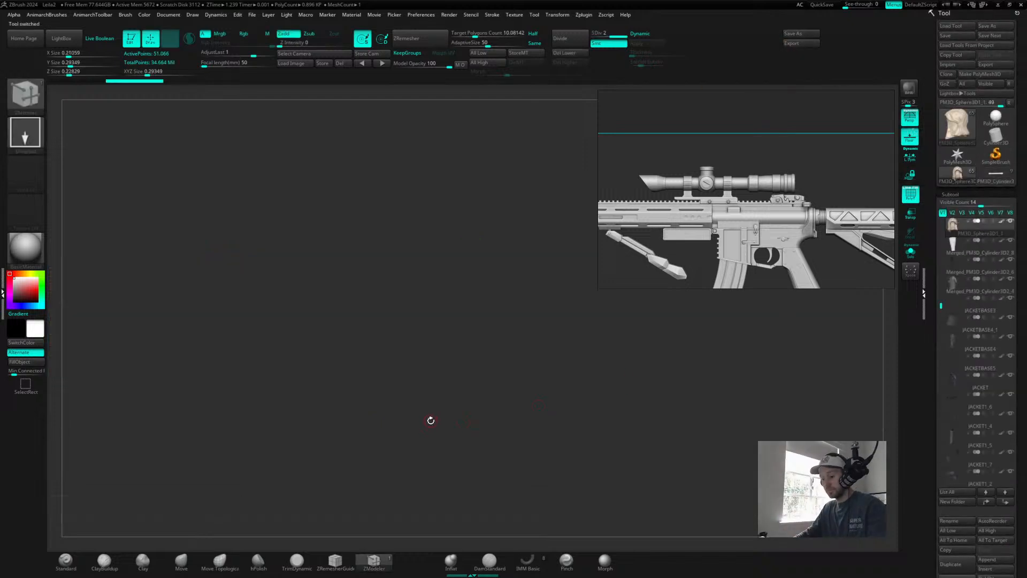
left_click_drag(545, 403, 619, 392)
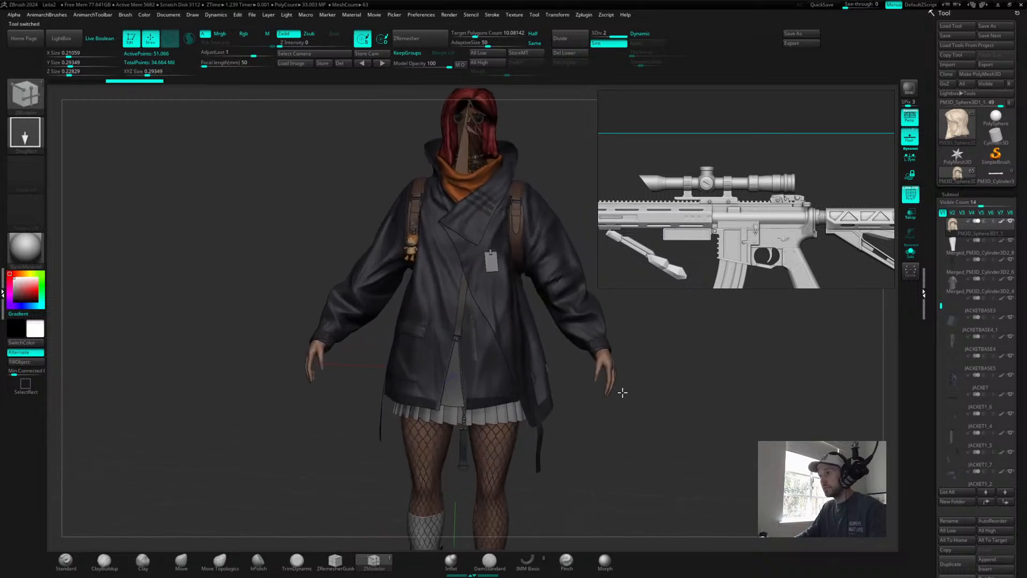
left_click(973, 246)
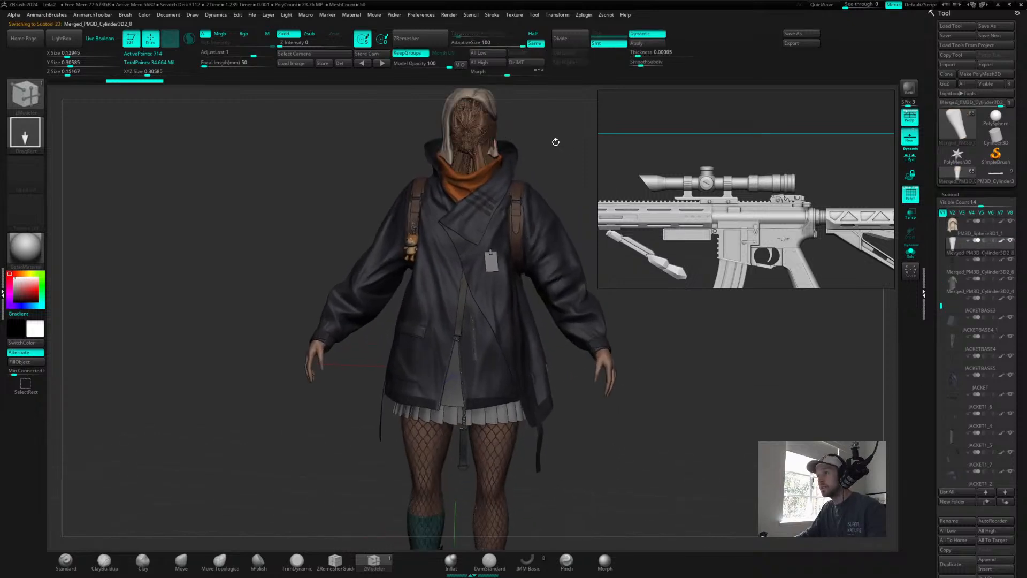
left_click(480, 138, "alt")
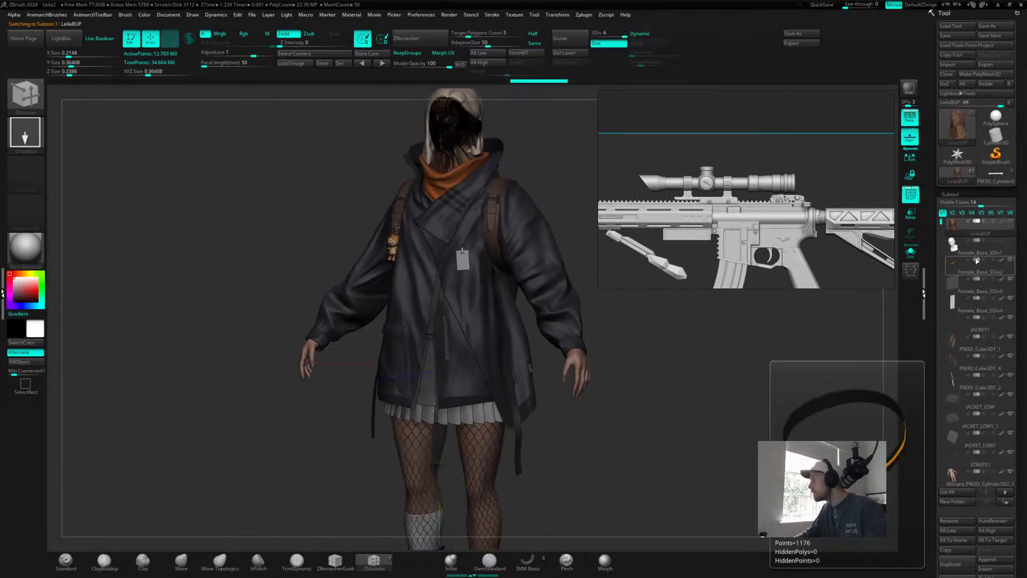
left_click(978, 253)
left_click_drag(677, 390, 656, 408)
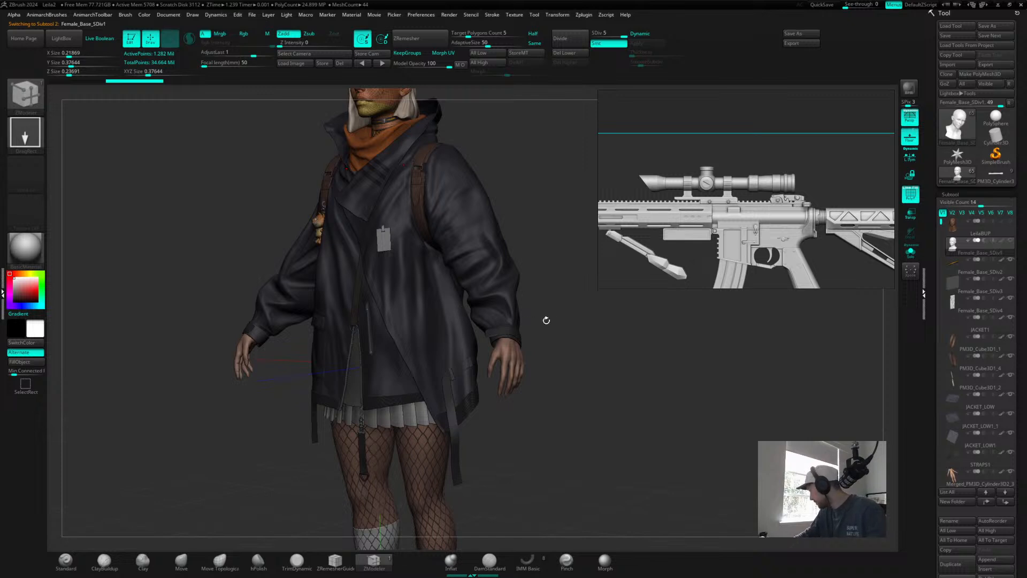
left_click_drag(576, 385, 610, 390)
left_click_drag(692, 380, 685, 389)
- Select the character's head subtool and return it to entry 8 of its undo history
left_click(1014, 225)
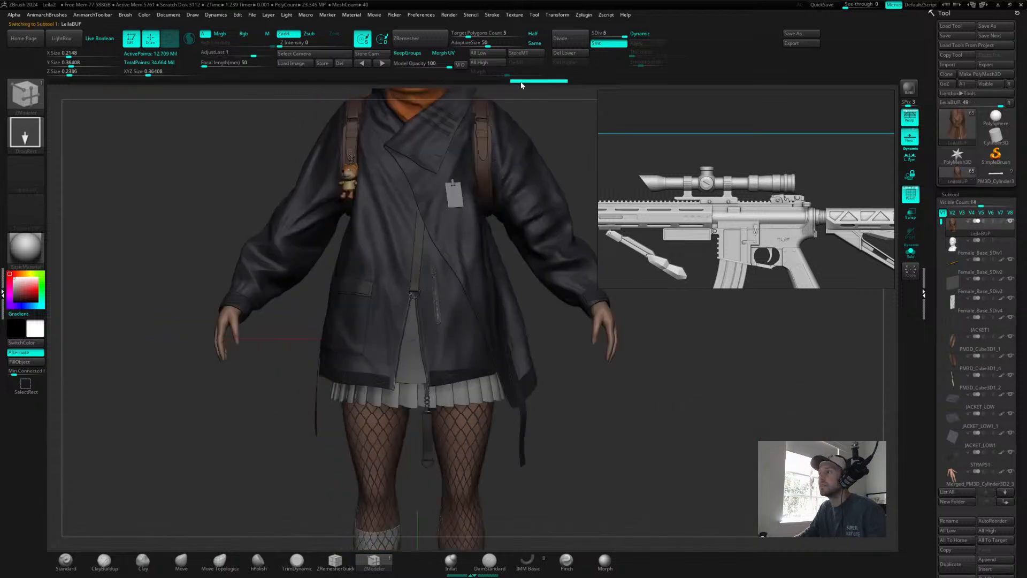
left_click_drag(522, 86, 502, 202, "alt")
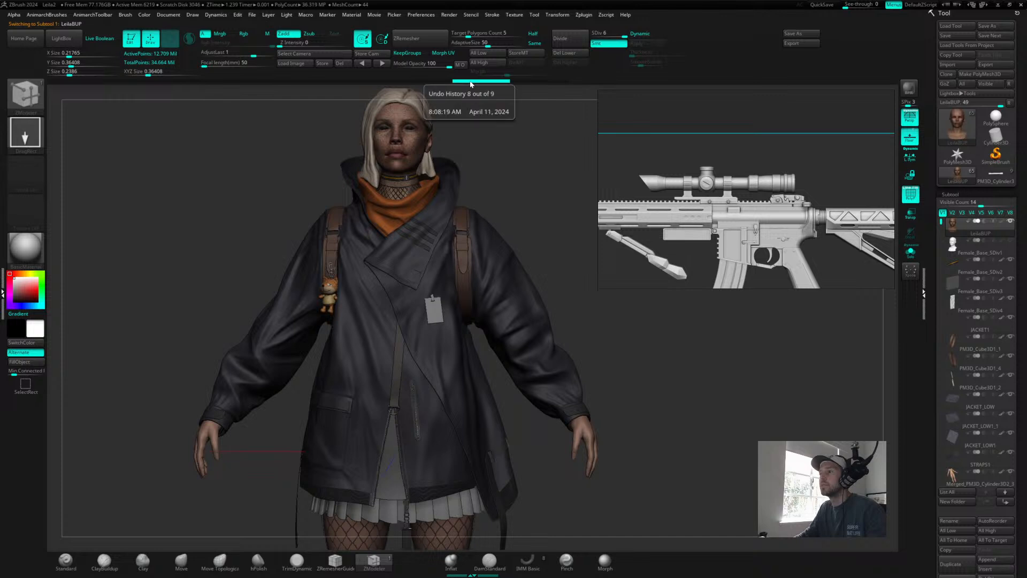
left_click_drag(519, 161, 511, 180)
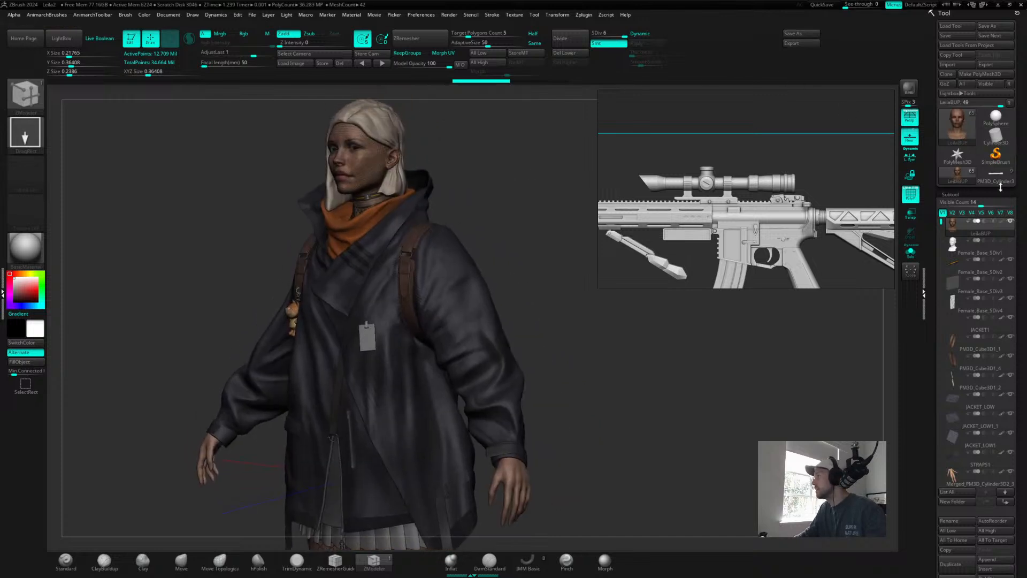
- Return to the rifle's scope tube and compare its ringed end with the reference, temporarily hiding the polygroup wireframe
left_click(1000, 181)
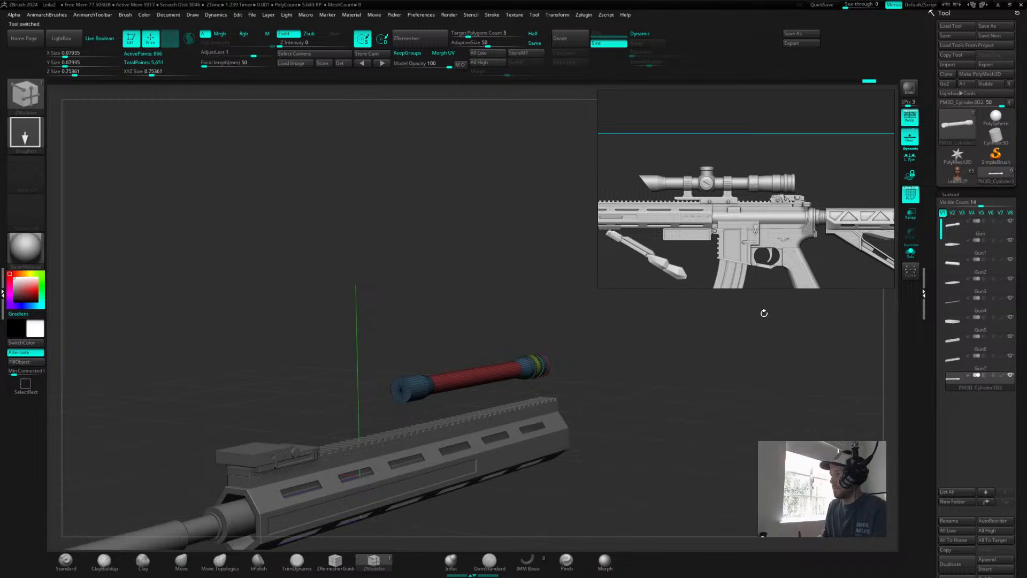
left_click_drag(685, 424, 663, 404)
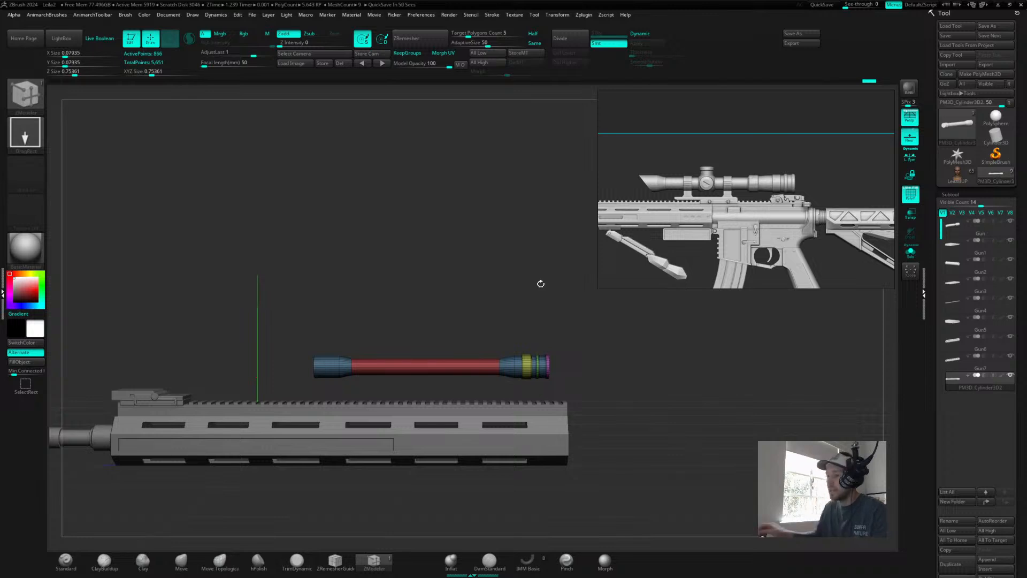
left_click_drag(604, 371, 752, 398)
key("shift+f")
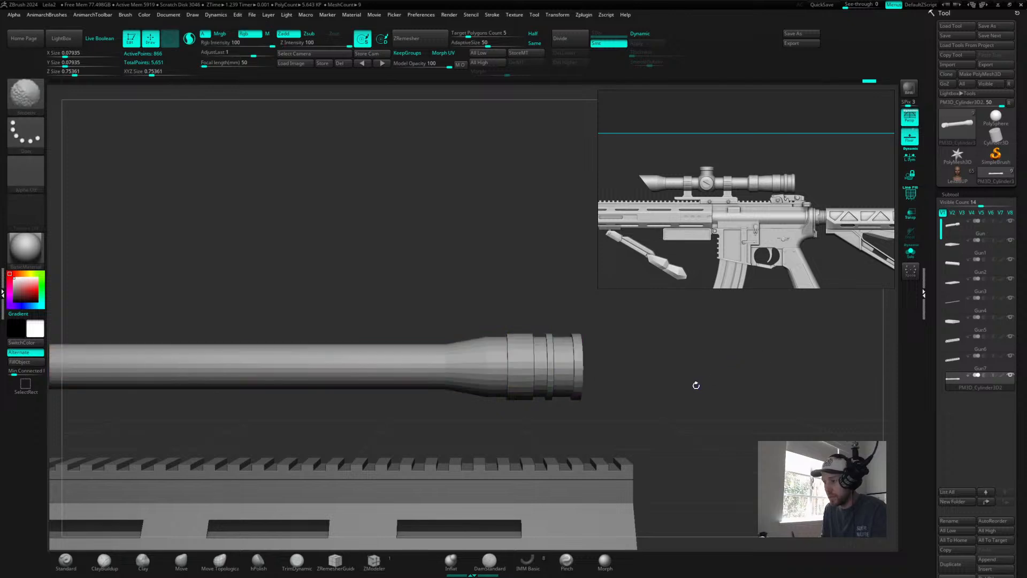
left_click_drag(650, 379, 707, 372, "alt")
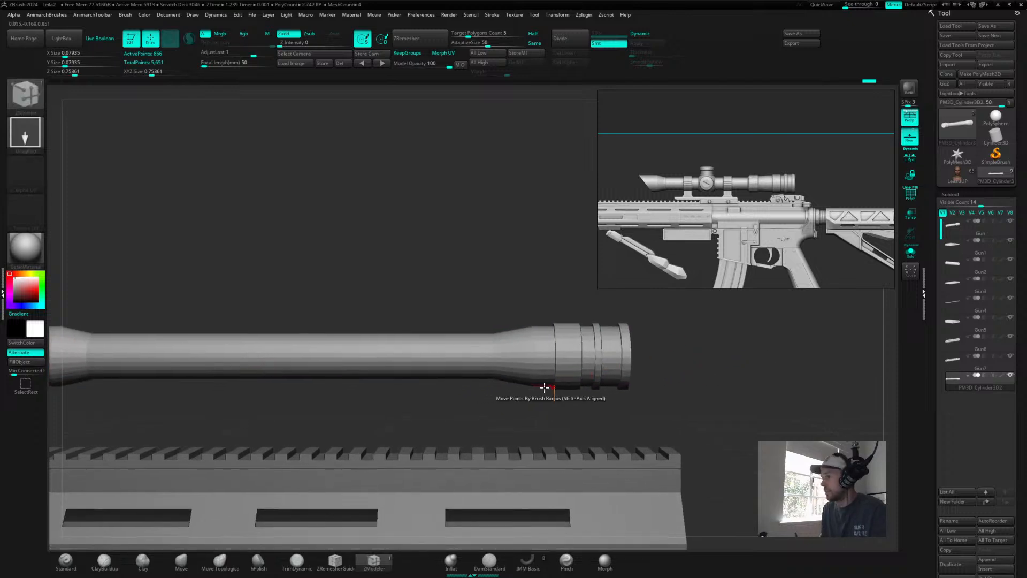
left_click_drag(483, 289, 536, 301, "alt")
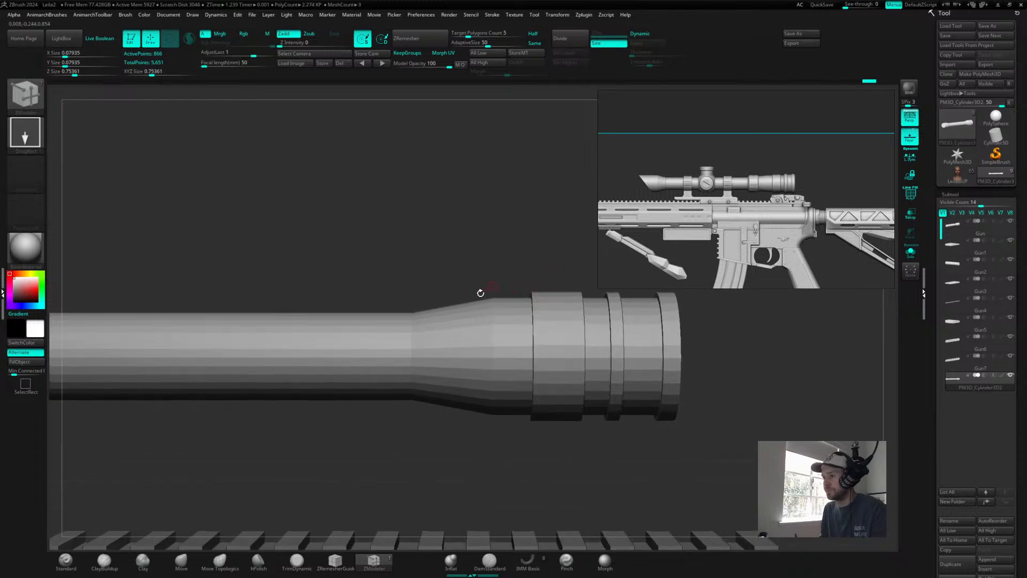
left_click_drag(451, 258, 626, 254, "alt")
mouse_move(519, 262)
left_mouse_down("alt")
mouse_move(436, 262)
mouse_move(528, 280)
mouse_move(509, 341)
left_mouse_up("alt")
key("shift+f")
key("ctrl+z")
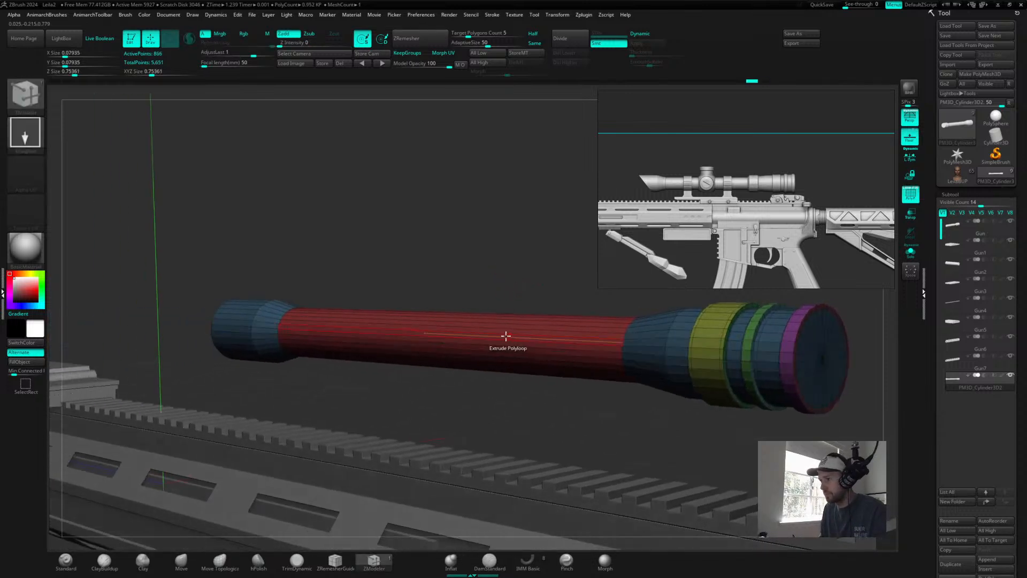
- Insert a single edge loop around the red middle tube, a short distance before the blue flared section
left_click_drag(483, 278, 527, 281, "alt")
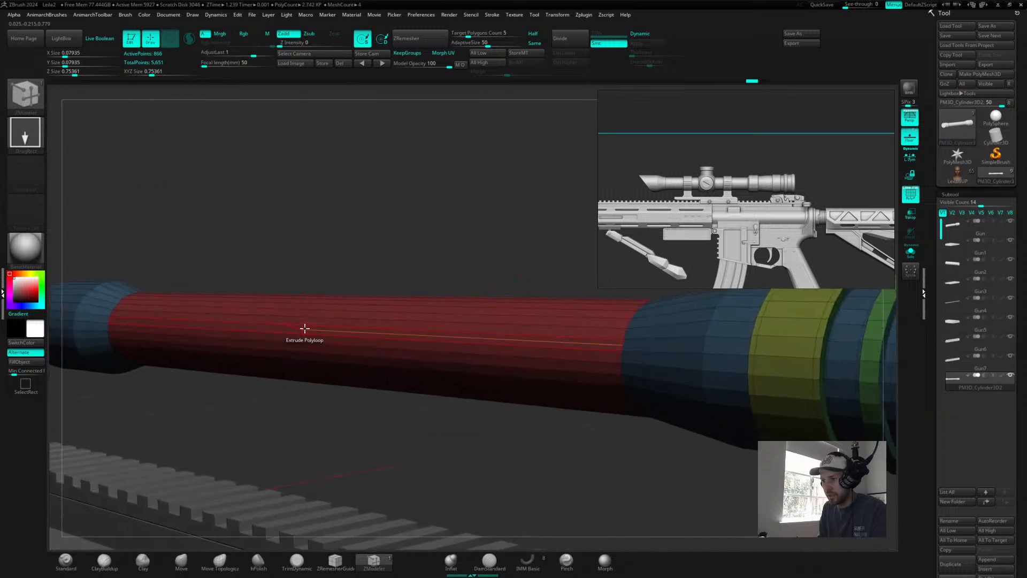
left_click_drag(302, 328, 297, 323)
mouse_move(411, 245)
left_mouse_down("alt")
mouse_move(414, 229)
mouse_move(427, 229)
mouse_move(304, 244)
left_mouse_up("alt")
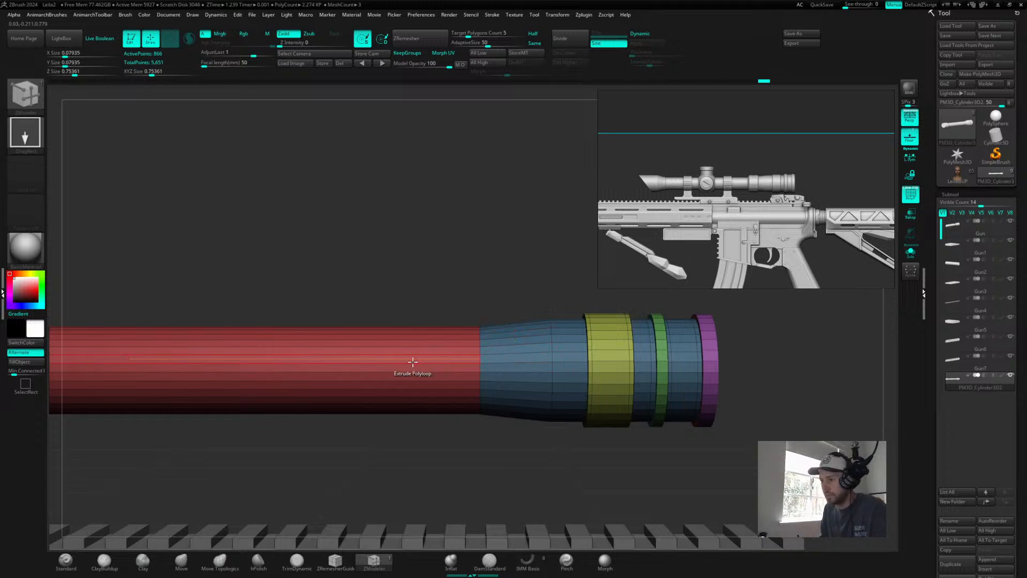
key("space")
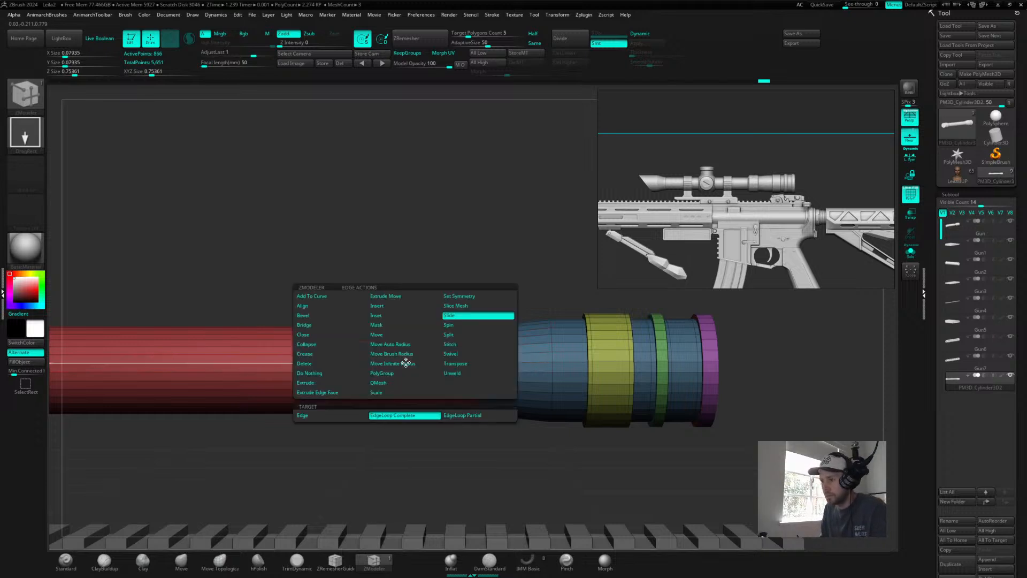
left_click(426, 307)
left_click_drag(414, 293, 355, 282)
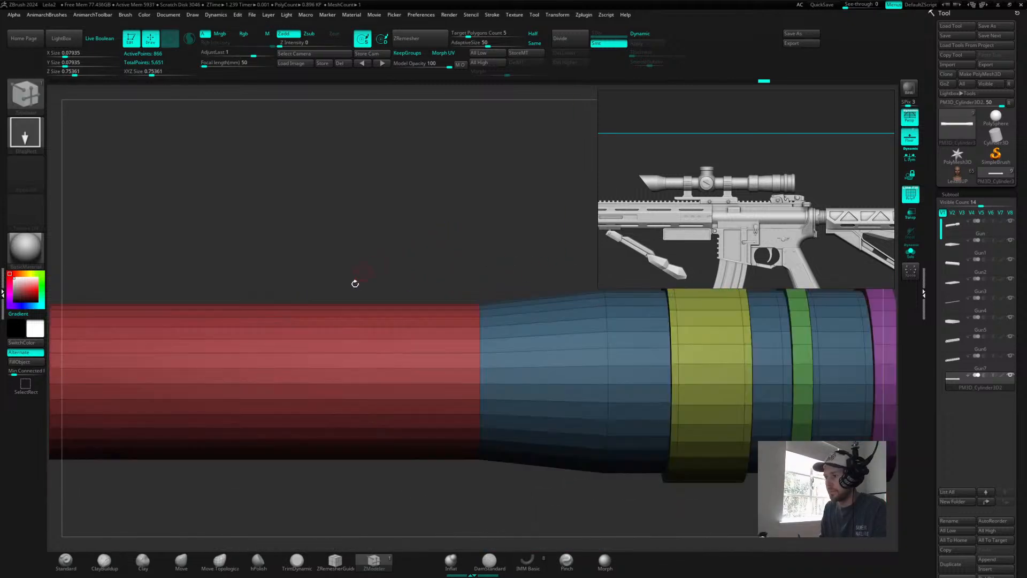
left_click(305, 338)
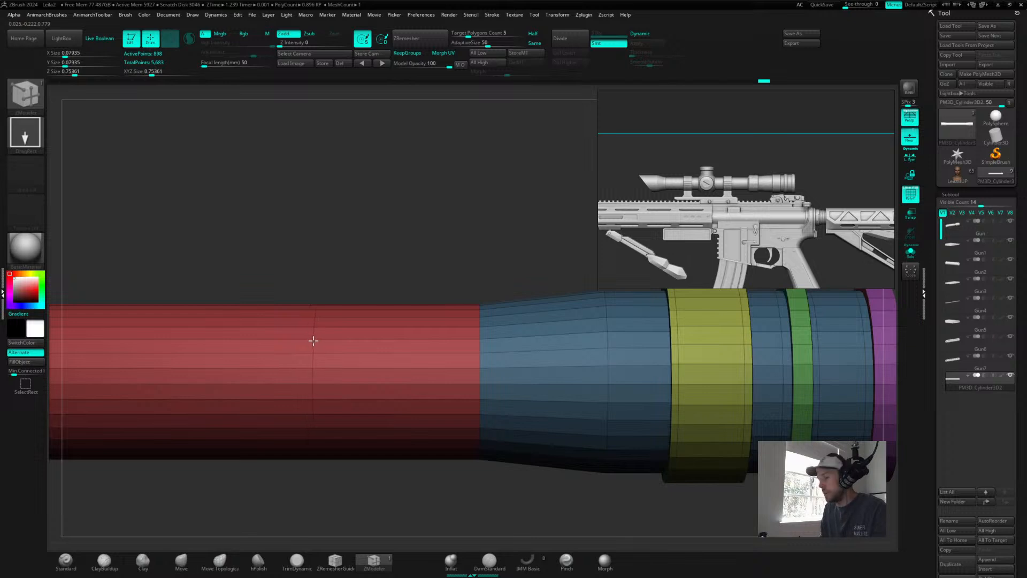
- Assign a separate polygroup to the polyloop between the inserted edge loop and the blue flared section
left_click_drag(332, 283, 413, 328, "alt")
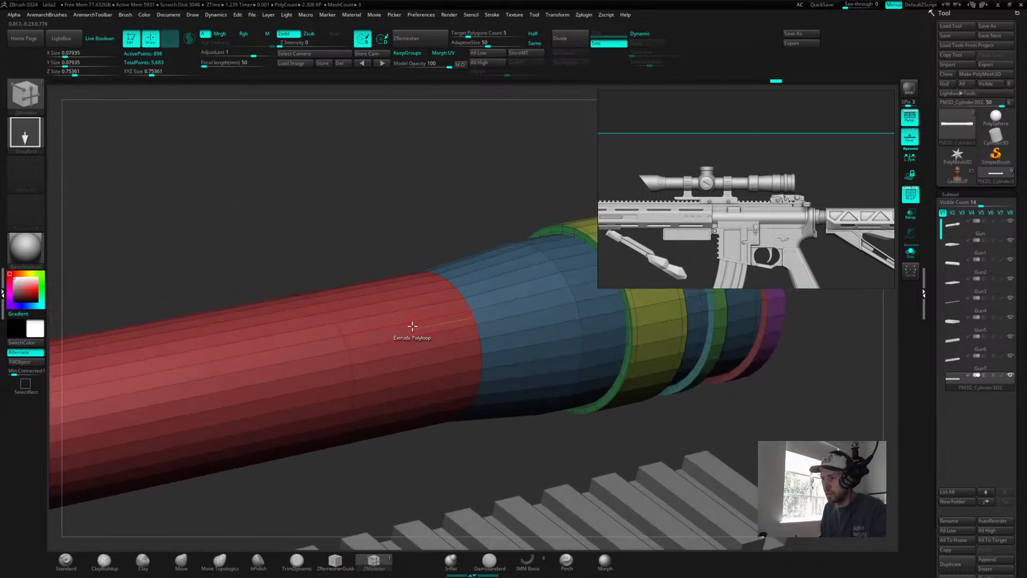
key("space")
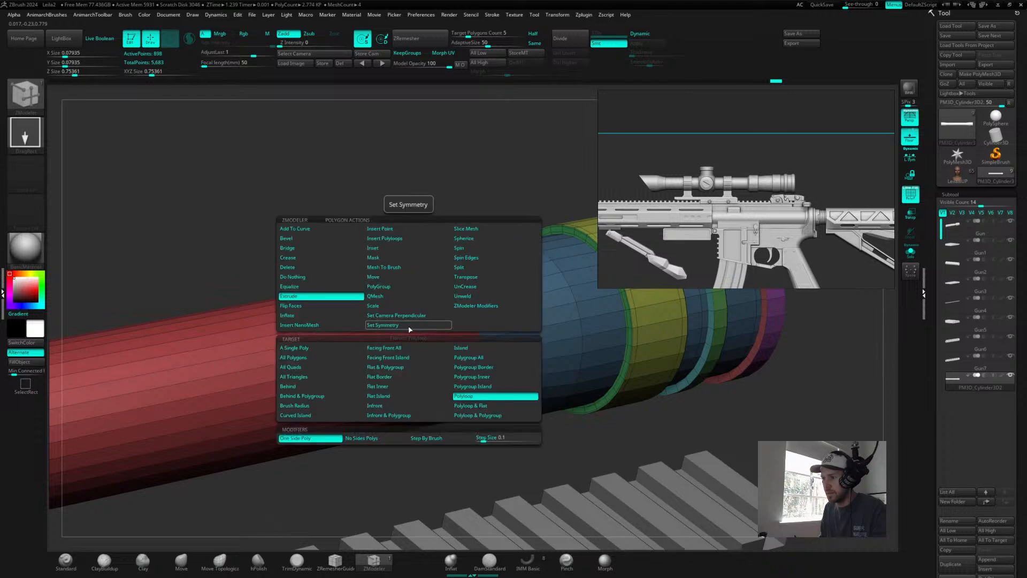
left_click(381, 286)
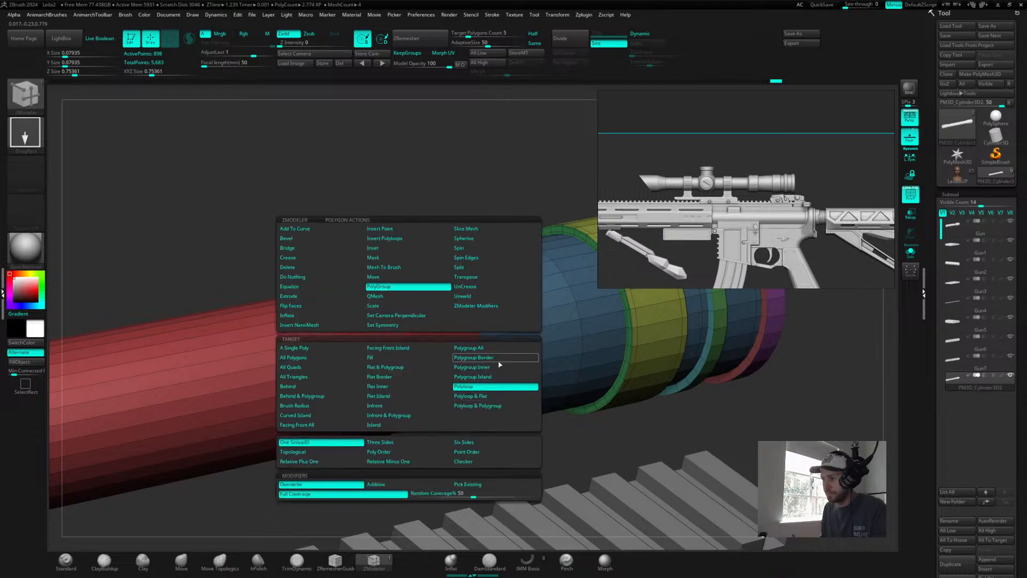
left_click(495, 386)
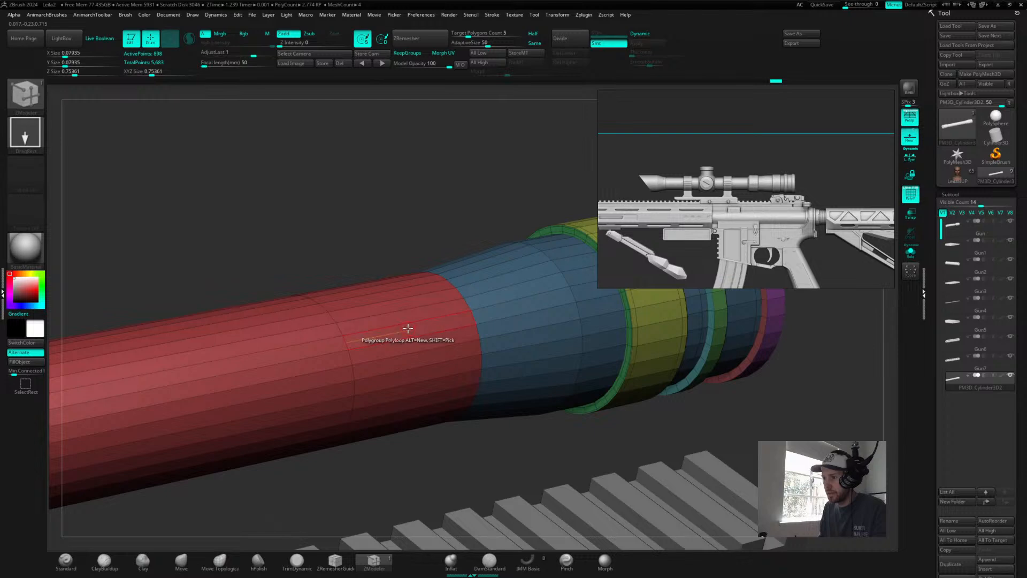
left_click(409, 327)
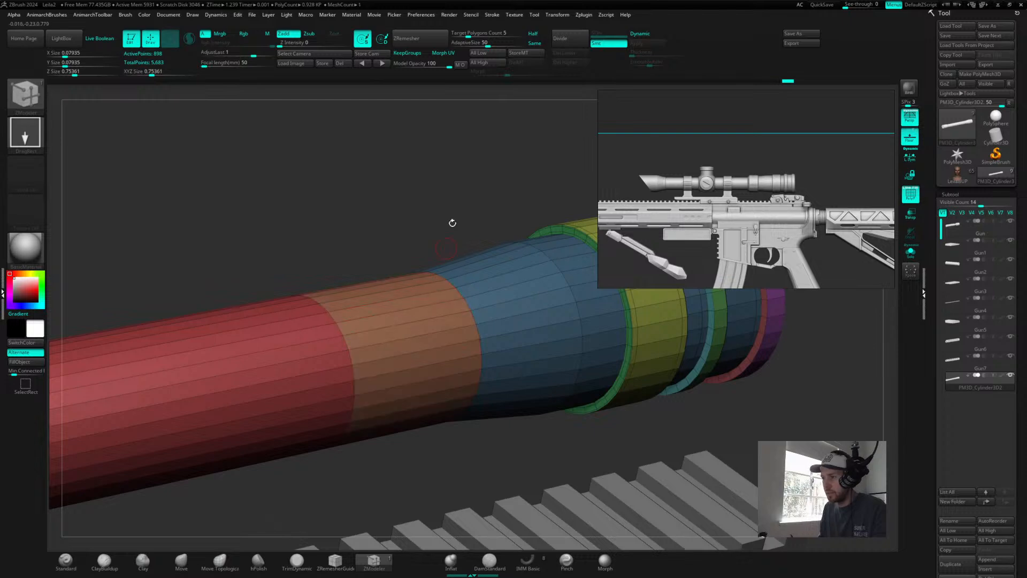
- Extrude the orange polyloop beside the blue flared section outward to form a raised band around the scope tube
left_click_drag(446, 219, 434, 186, "shift")
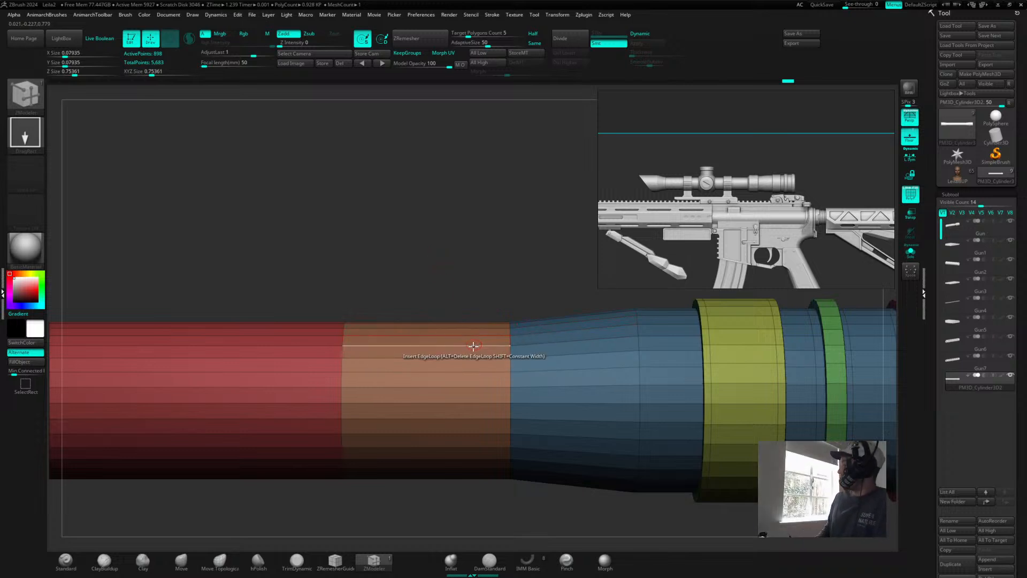
left_click_drag(455, 287, 468, 267)
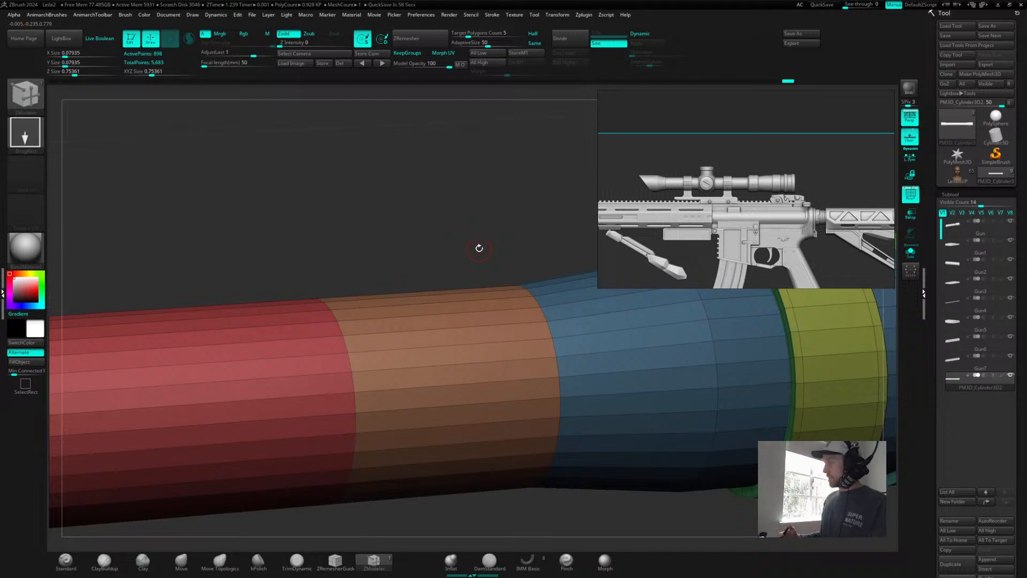
left_click_drag(391, 230, 449, 252)
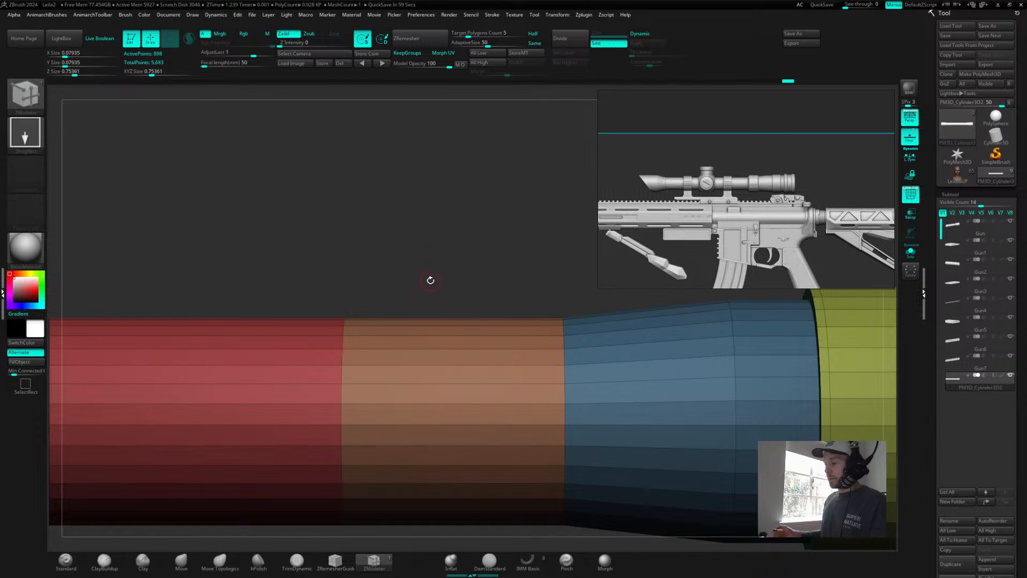
left_click_drag(488, 249, 503, 247)
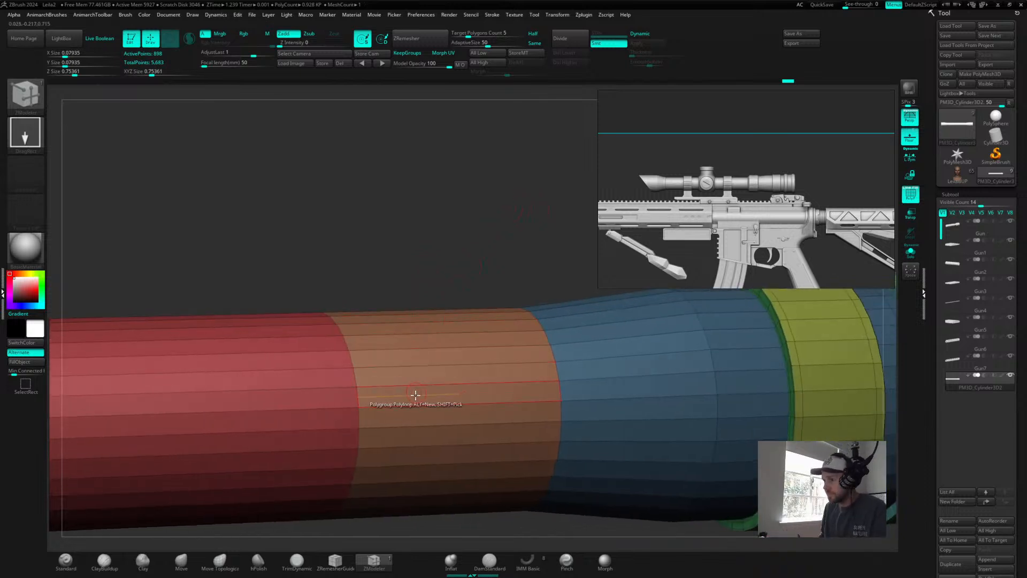
key("space")
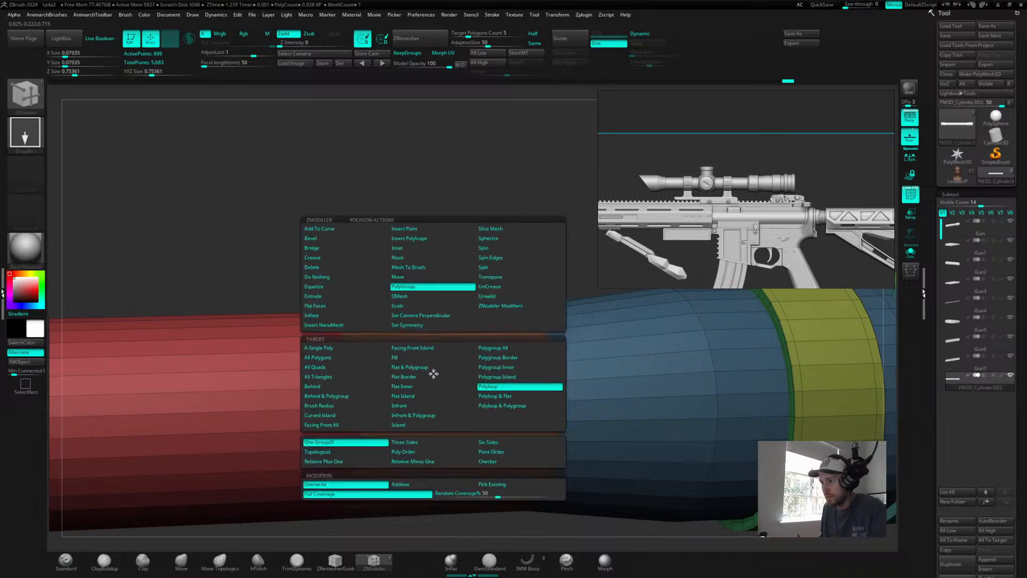
left_click(346, 296)
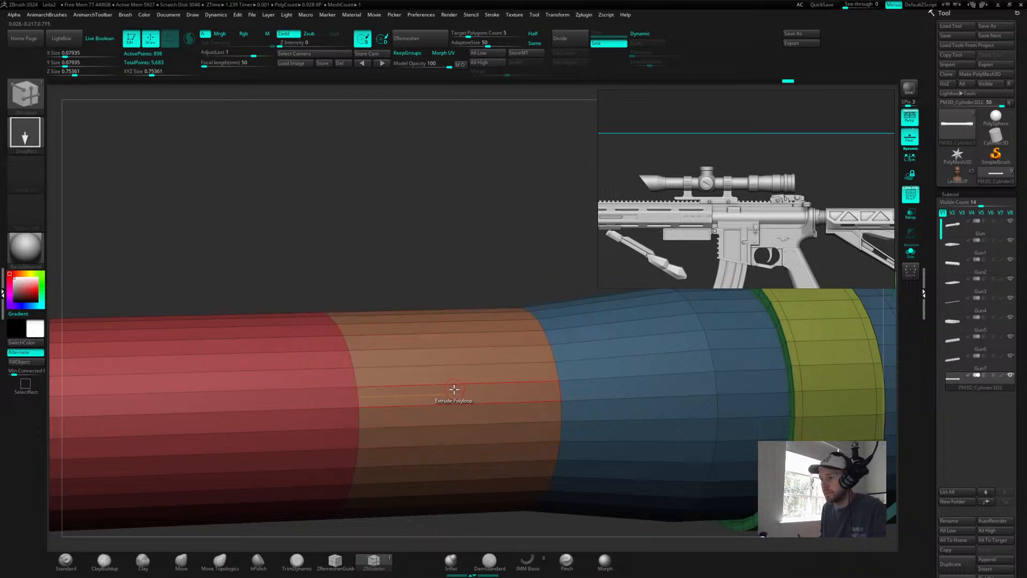
left_click_drag(454, 391, 500, 354)
left_click_drag(530, 216, 490, 211)
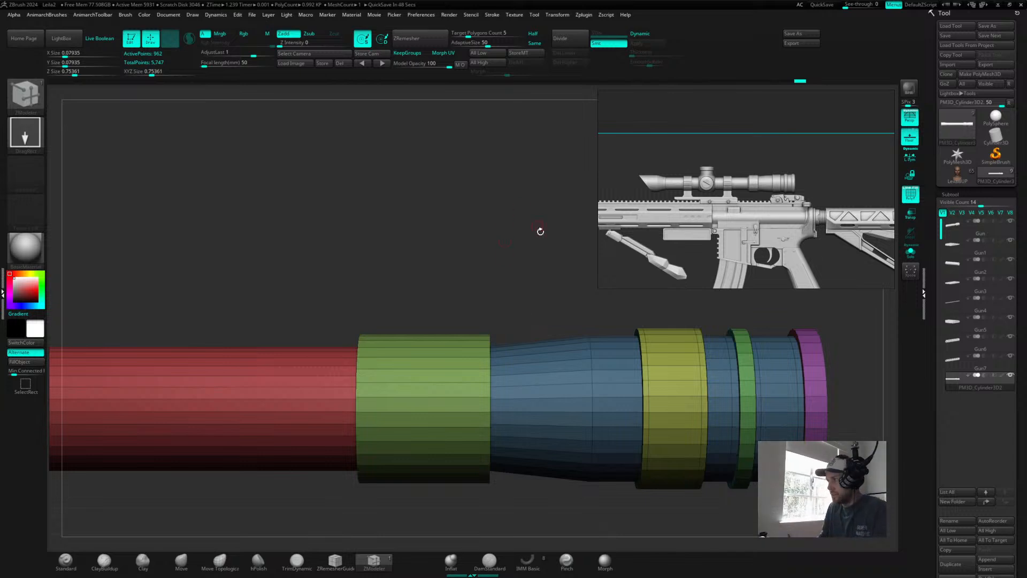
- Extend the new green band farther out from the scope tube with the Extrude Polyloop action
mouse_move(504, 268)
left_mouse_down()
mouse_move(533, 265)
mouse_move(514, 257)
left_mouse_up()
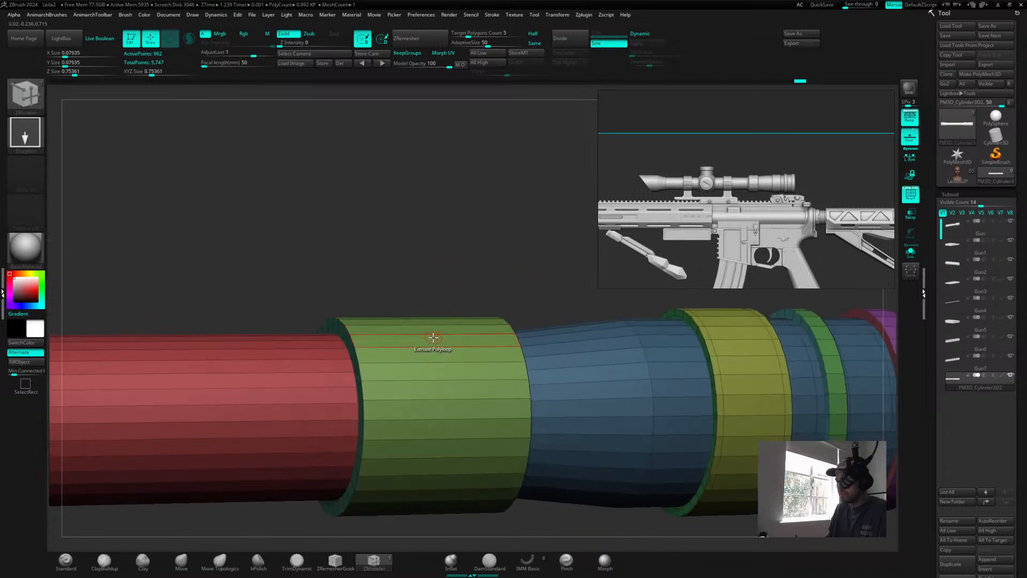
left_click_drag(471, 268, 435, 321)
mouse_move(513, 222)
left_mouse_down("shift")
mouse_move(495, 227)
mouse_move(508, 216)
left_mouse_up("shift")
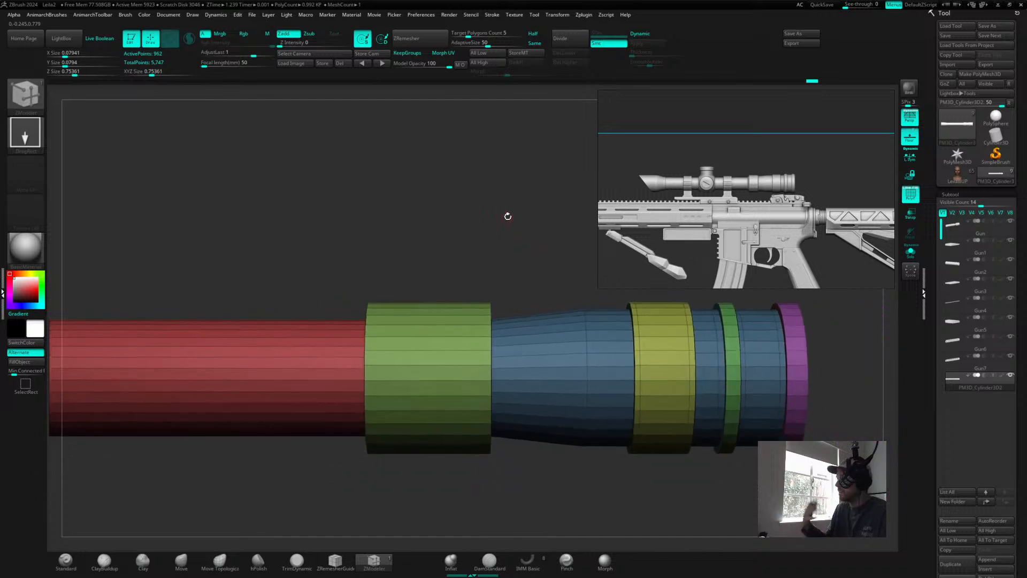
- Set the ZModeler polygon action to PolyGroup with the A Single Poly target for the raised green band
left_click_drag(524, 256, 496, 267)
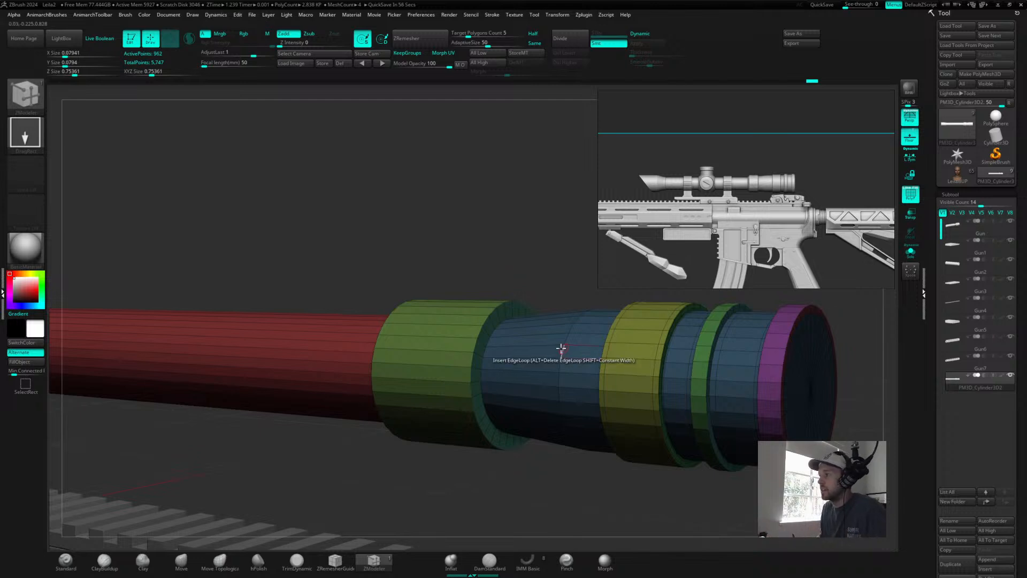
left_click_drag(527, 264, 557, 257, "shift")
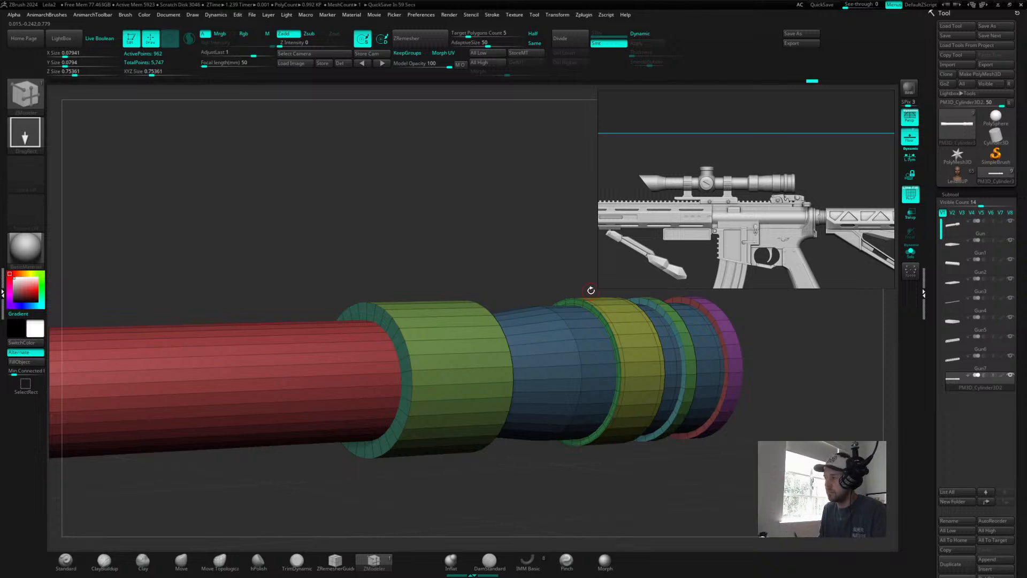
left_click_drag(440, 256, 450, 204)
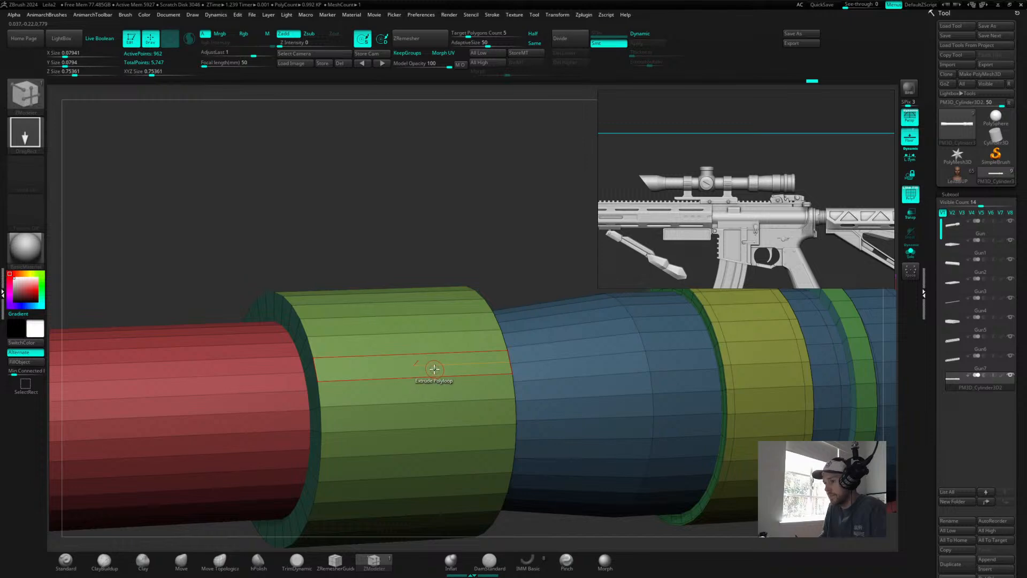
left_click_drag(448, 228, 443, 231)
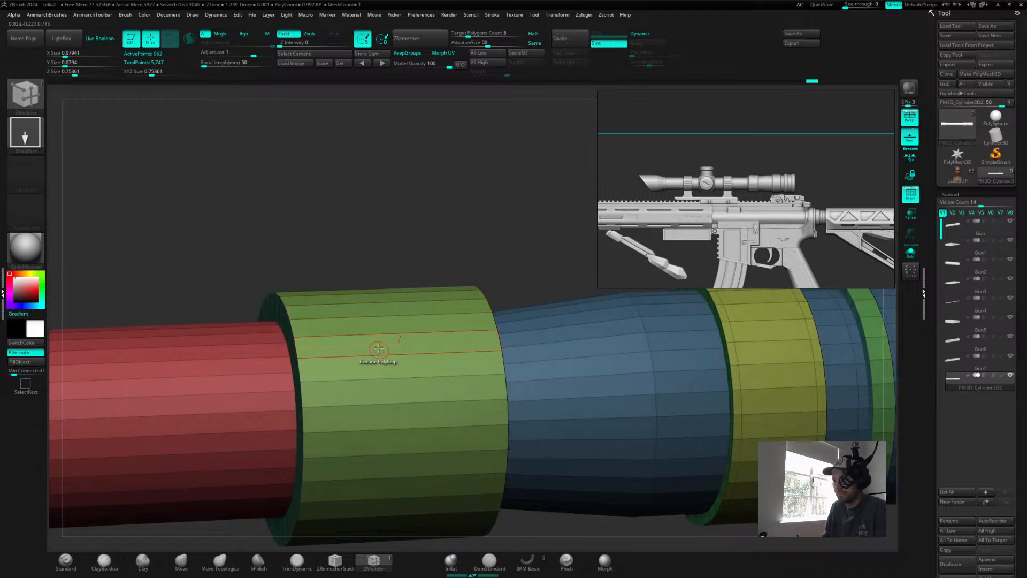
key("space")
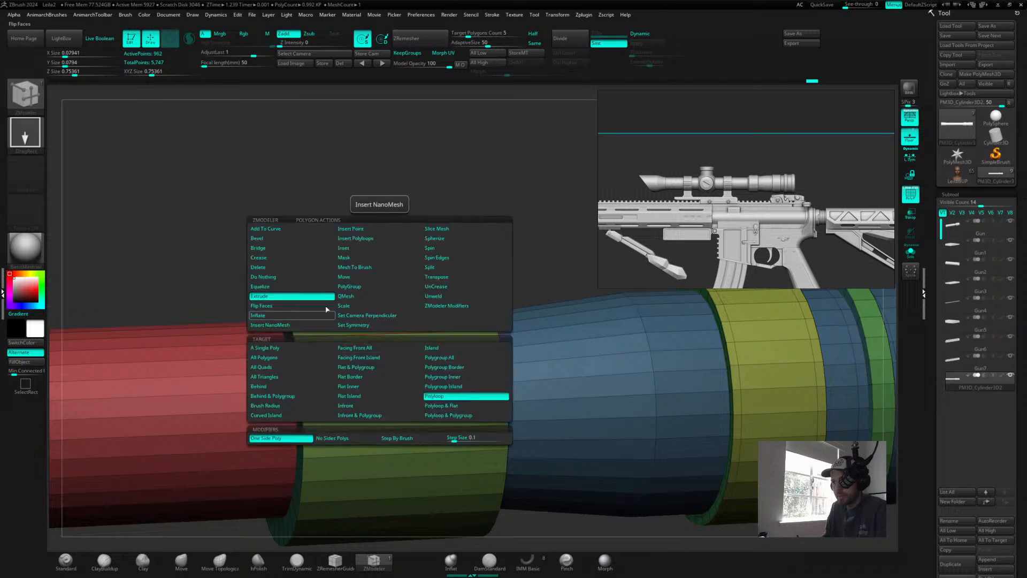
left_click(360, 286)
left_click(268, 348)
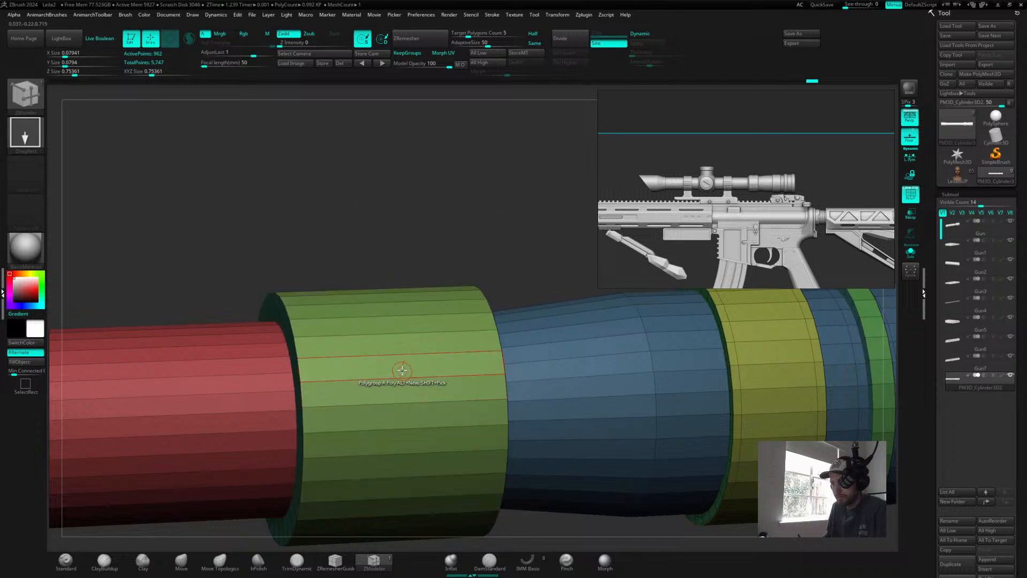
- Try assigning a separate polygroup to two adjacent polygons on the raised band and undo both assignments
left_click(402, 367)
left_click(402, 389)
left_click_drag(464, 226, 494, 232)
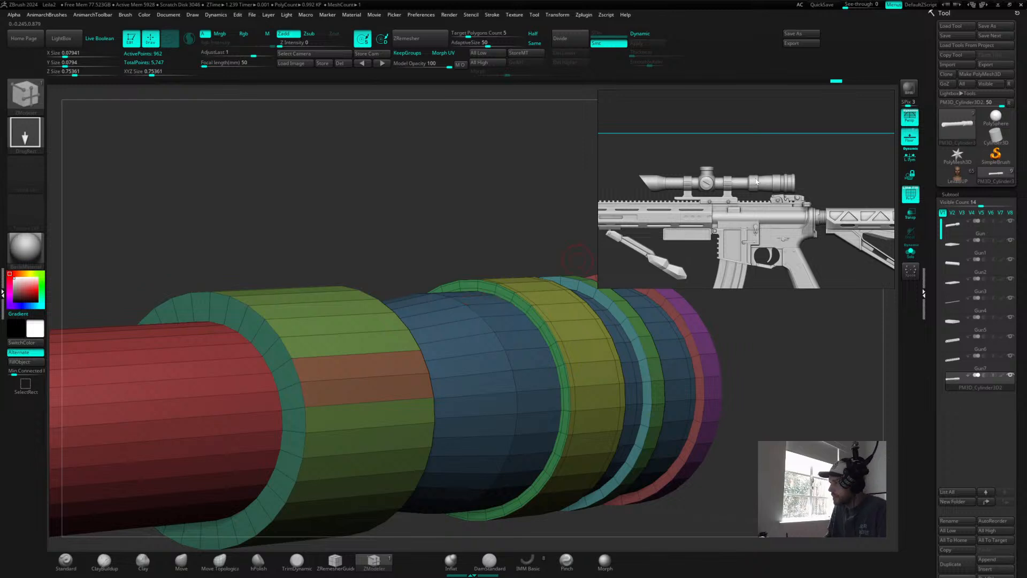
key("ctrl+z")
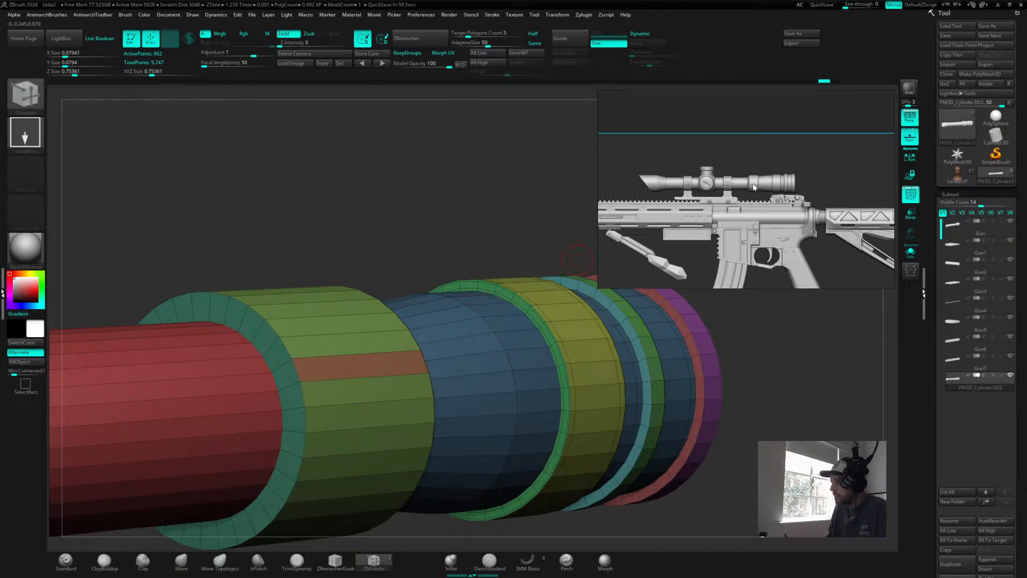
key("ctrl+z")
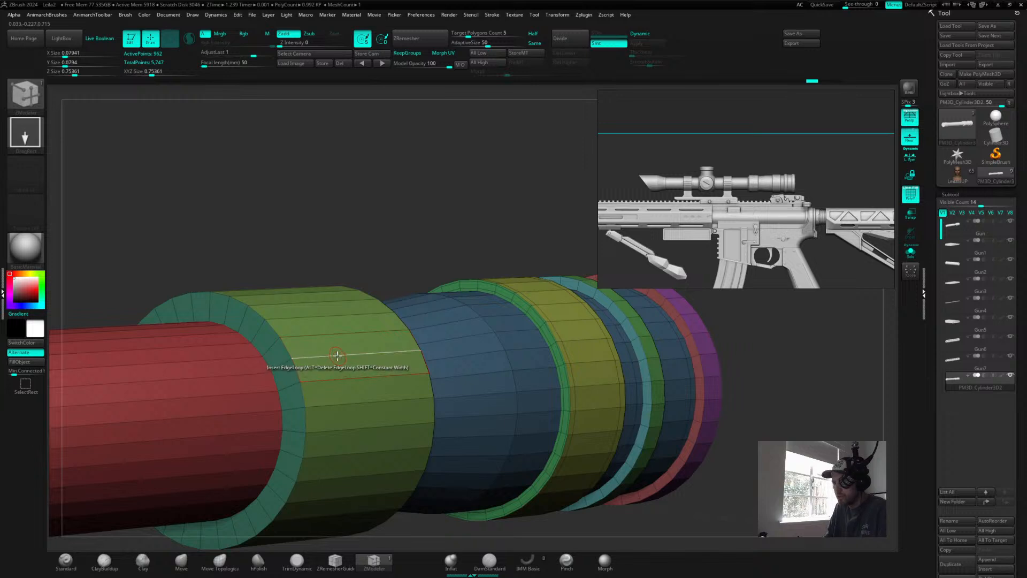
- Try bevelling a lengthwise edge of the raised band with the EdgeLoop Partial target, undo it, and restore EdgeLoop Complete
key("space")
left_click(235, 315)
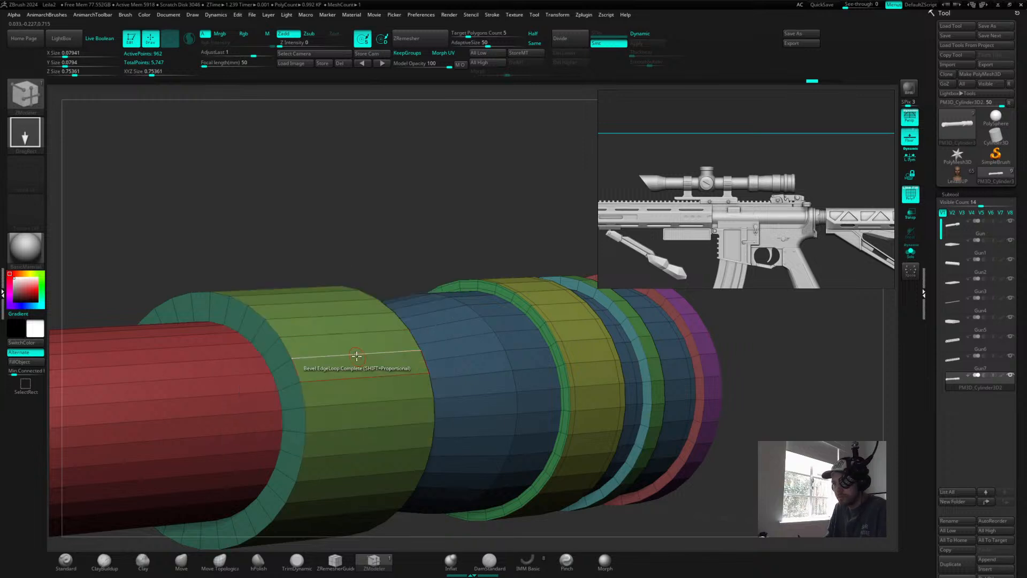
key("space")
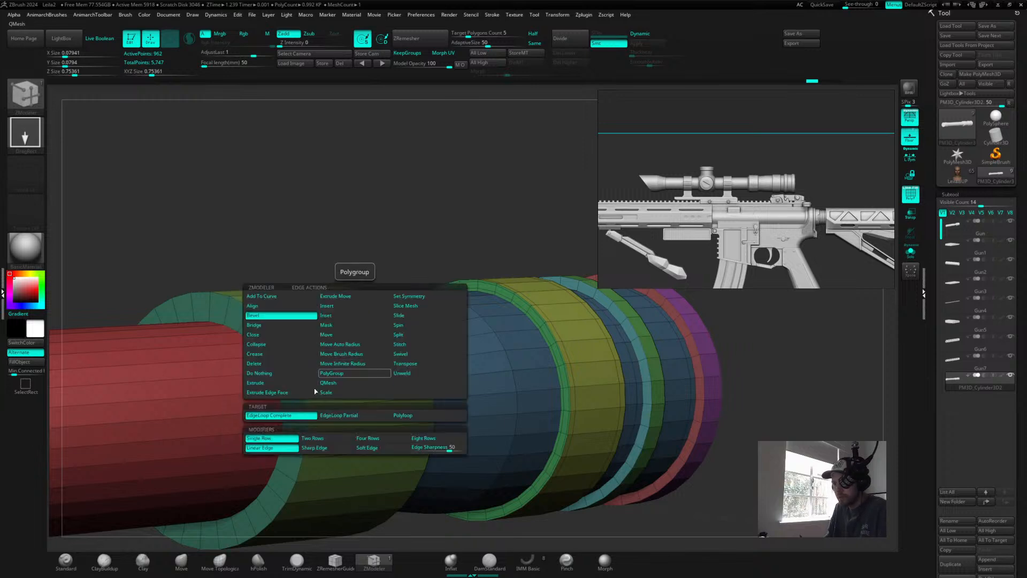
left_click(339, 419)
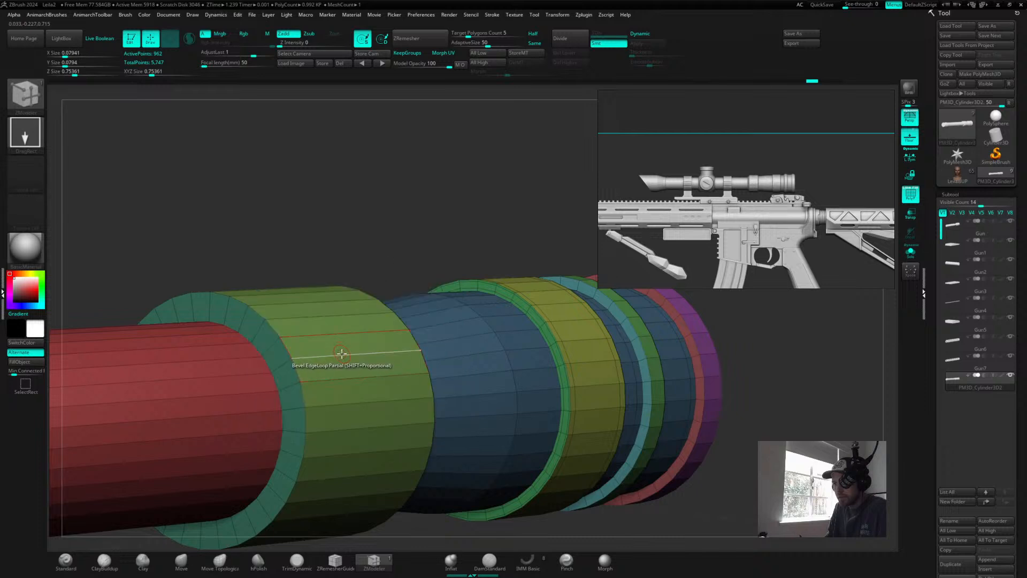
left_click_drag(341, 353, 341, 349)
key("ctrl+z")
key("space")
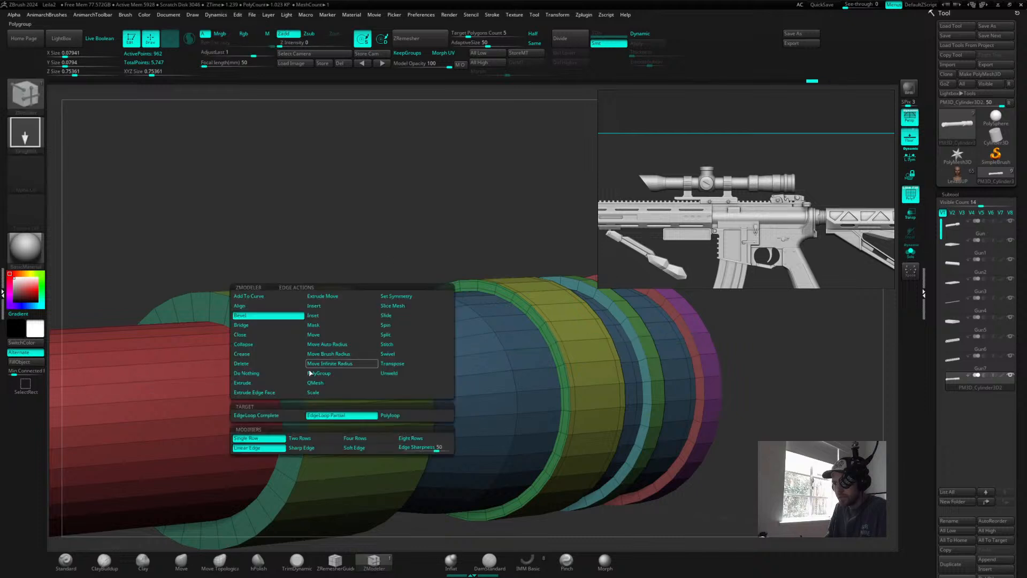
left_click(272, 420)
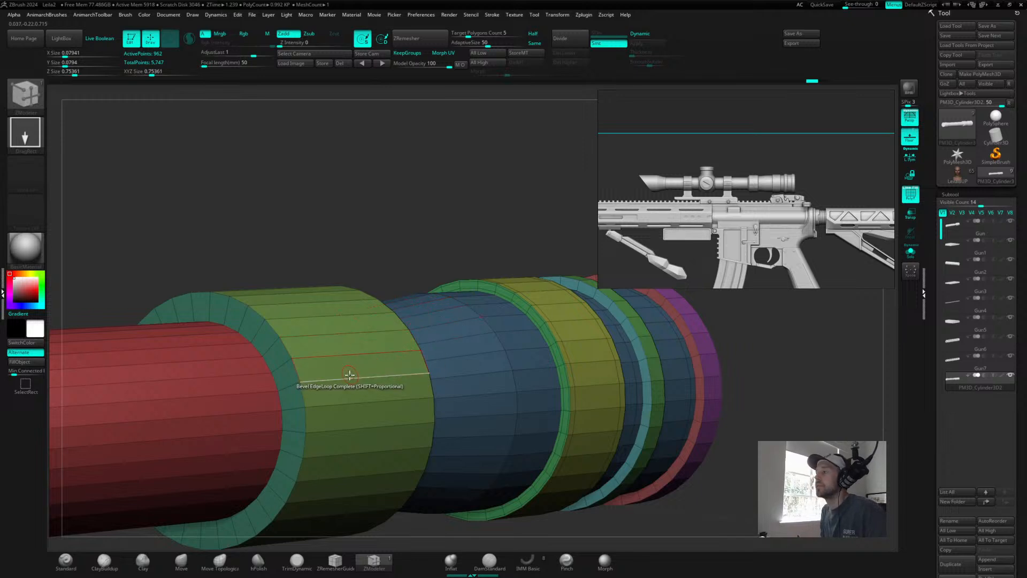
- Assign a separate polygroup to two adjacent polygons on the raised band and enlarge the scope reference for comparison
left_click_drag(418, 211, 382, 225)
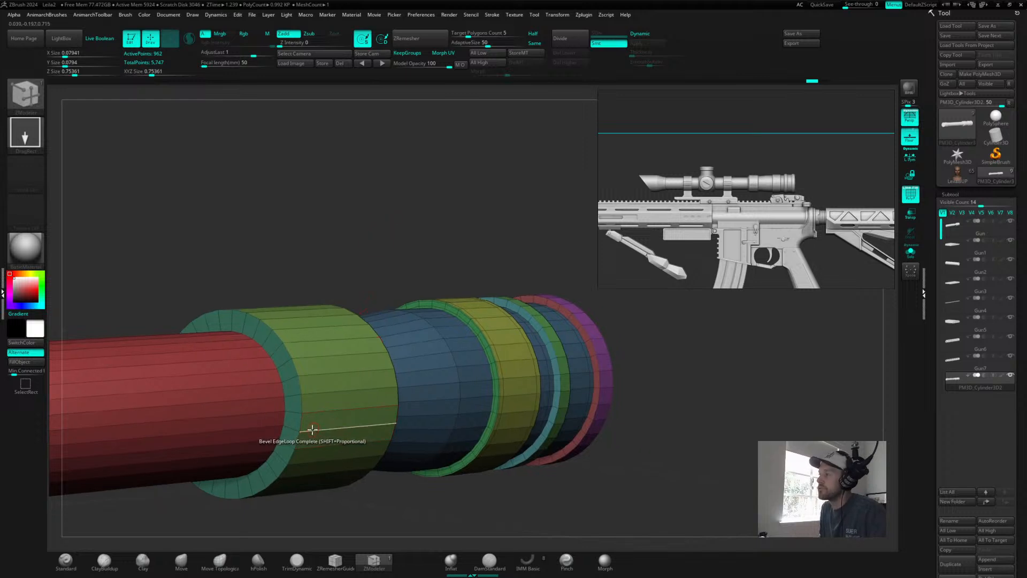
key("space")
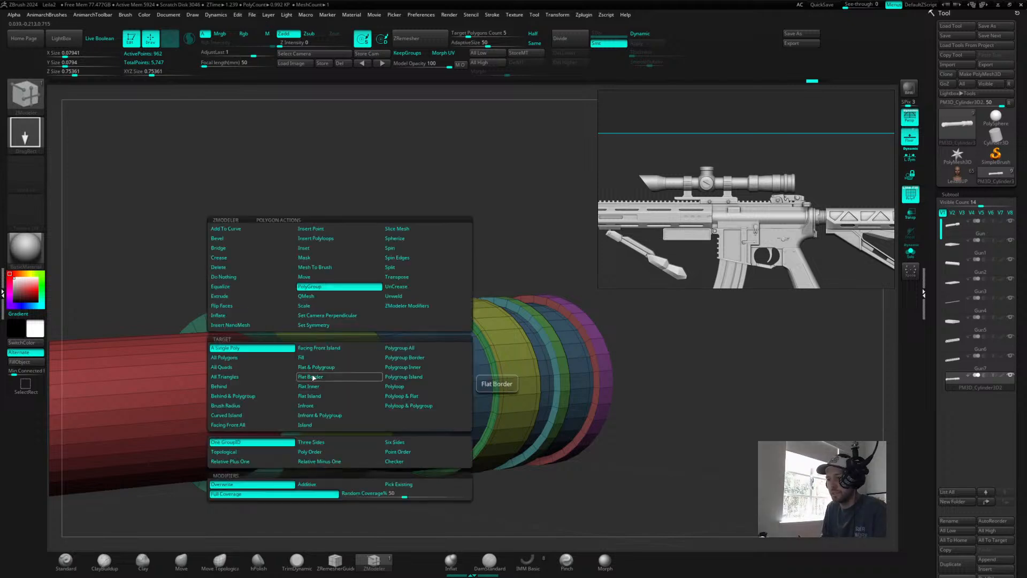
left_click(359, 360)
left_click(351, 380)
mouse_move(409, 275)
left_mouse_down()
mouse_move(450, 275)
mouse_move(404, 264)
left_mouse_up()
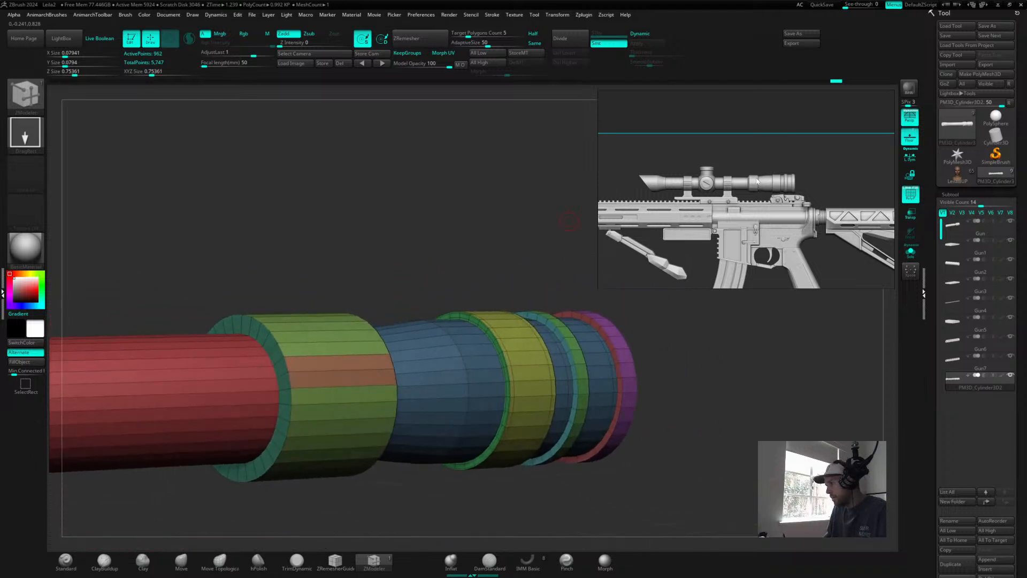
scroll(760, 182, "up", 5)
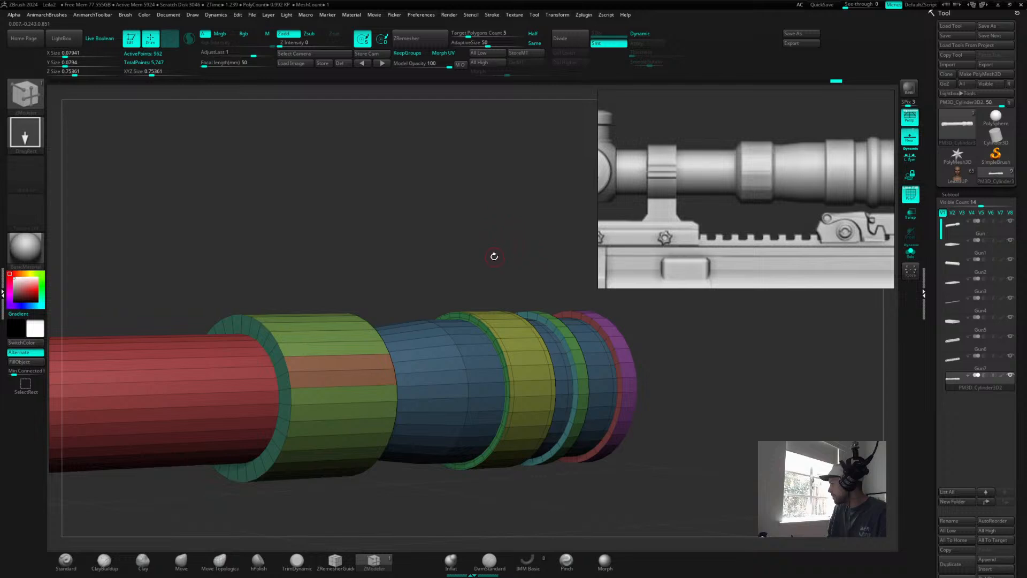
- Assign the orange polygroup to further pairs of polygons around the raised band, leaving green polygons between the pairs
mouse_move(454, 286)
left_mouse_down()
mouse_move(419, 259)
mouse_move(465, 273)
mouse_move(428, 266)
mouse_move(447, 262)
mouse_move(450, 289)
left_mouse_up()
left_click(342, 392)
left_click(342, 392)
left_click(314, 294)
mouse_move(324, 203)
left_mouse_down()
mouse_move(337, 214)
mouse_move(328, 202)
mouse_move(346, 200)
mouse_move(412, 254)
left_mouse_up()
key("ctrl")
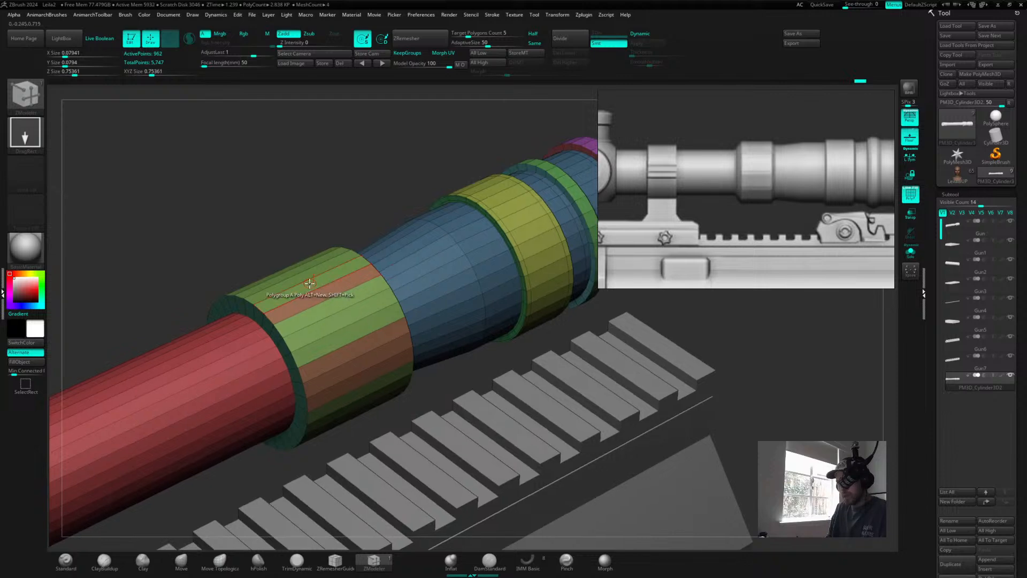
mouse_move(341, 213)
left_mouse_down()
mouse_move(374, 193)
mouse_move(346, 186)
mouse_move(345, 201)
left_mouse_up()
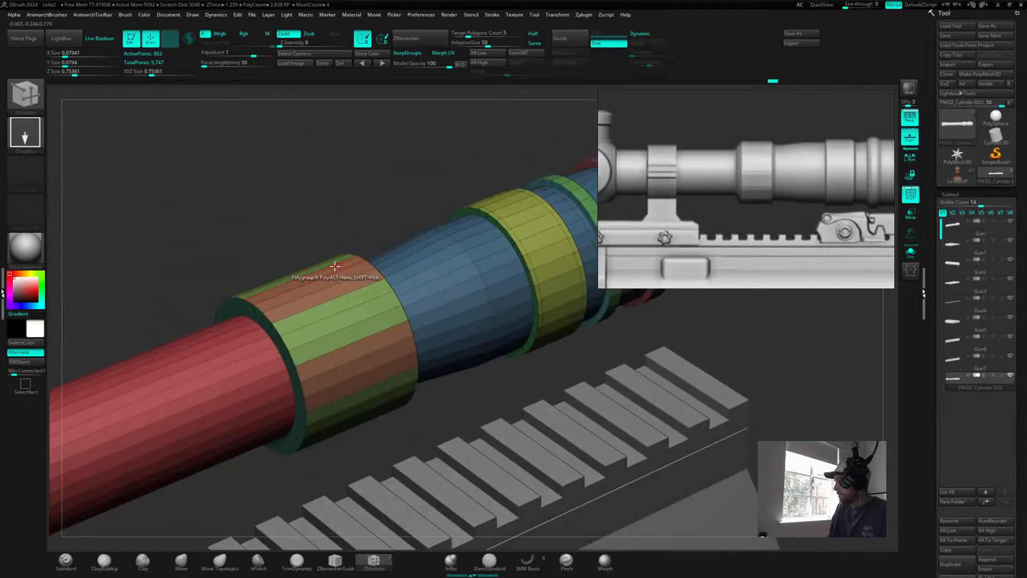
- Continue the alternating pattern of orange polygon pairs around the remaining far side of the raised band
left_click_drag(360, 209, 416, 220)
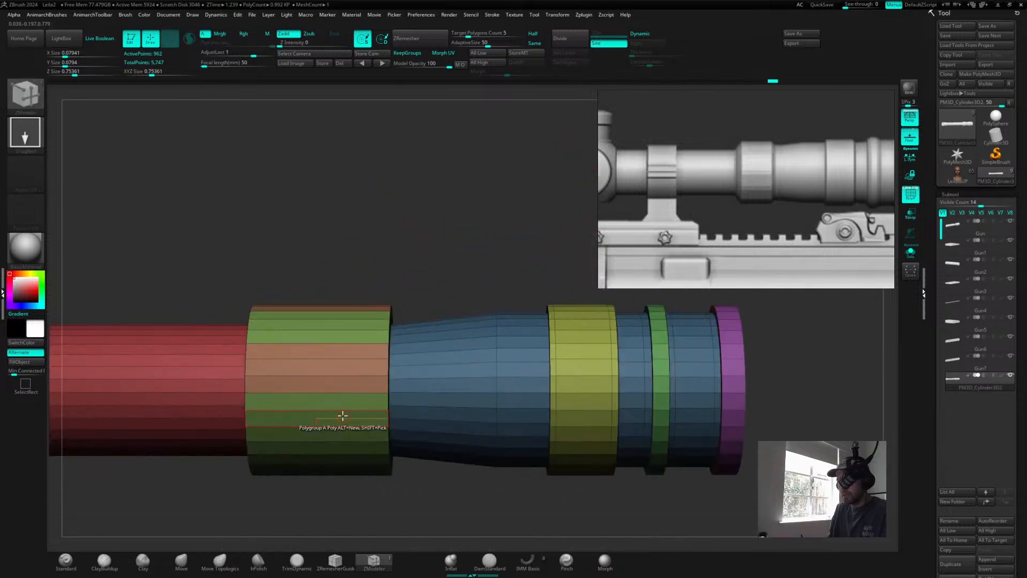
left_click_drag(467, 255, 451, 235)
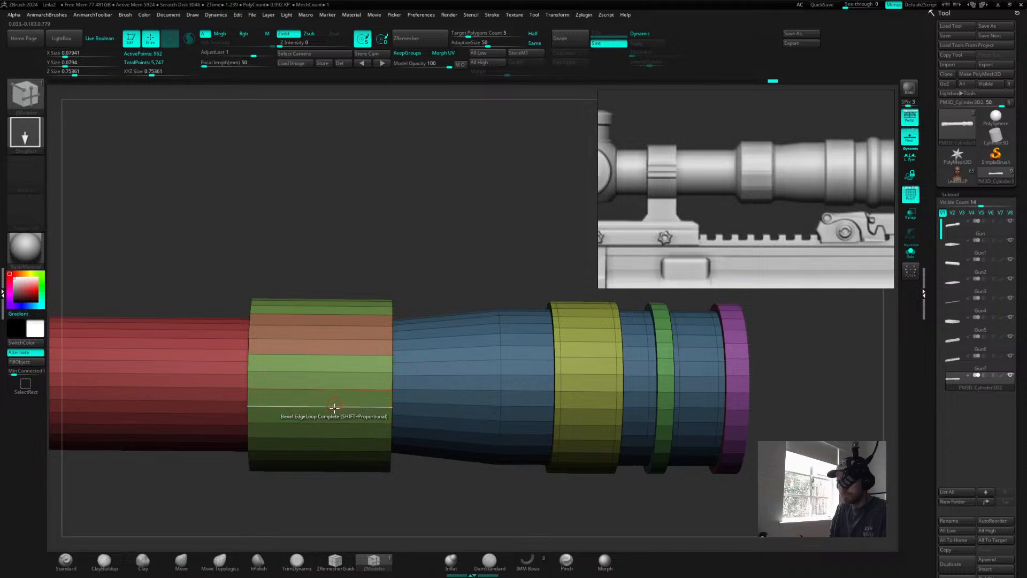
left_click_drag(435, 238, 506, 264)
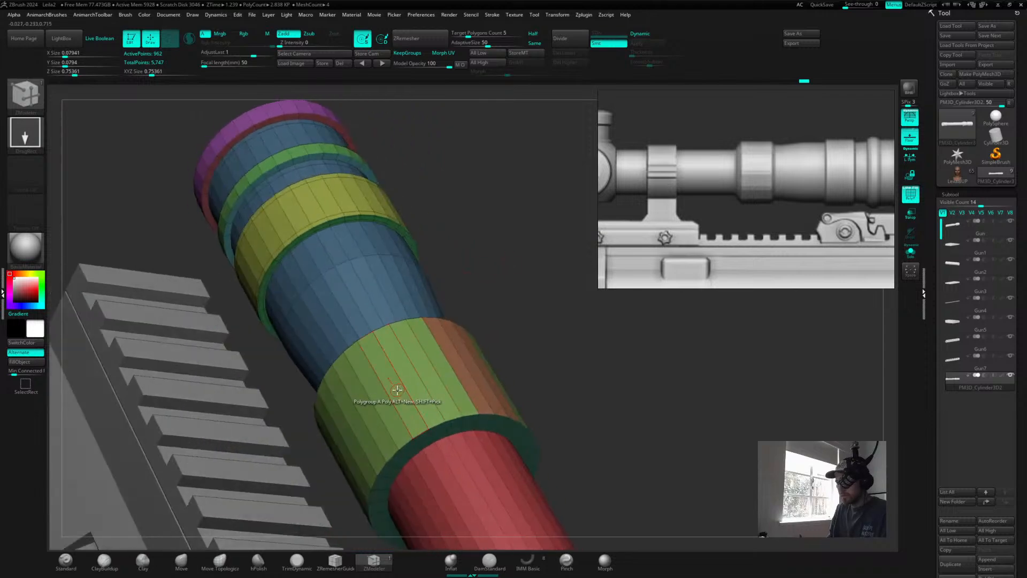
left_click_drag(530, 321, 449, 338)
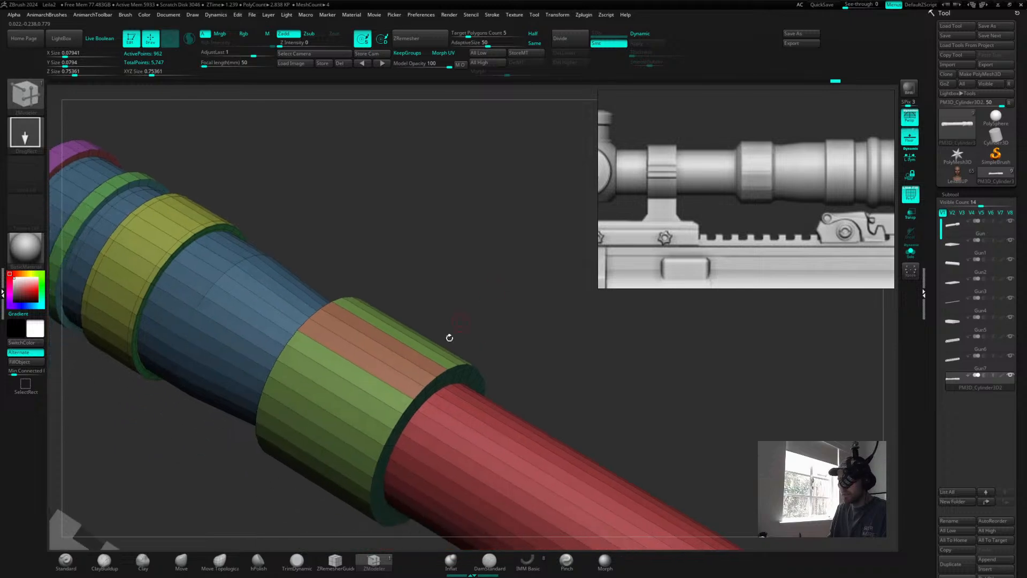
mouse_move(490, 302)
left_mouse_down()
mouse_move(525, 264)
mouse_move(484, 321)
left_mouse_up()
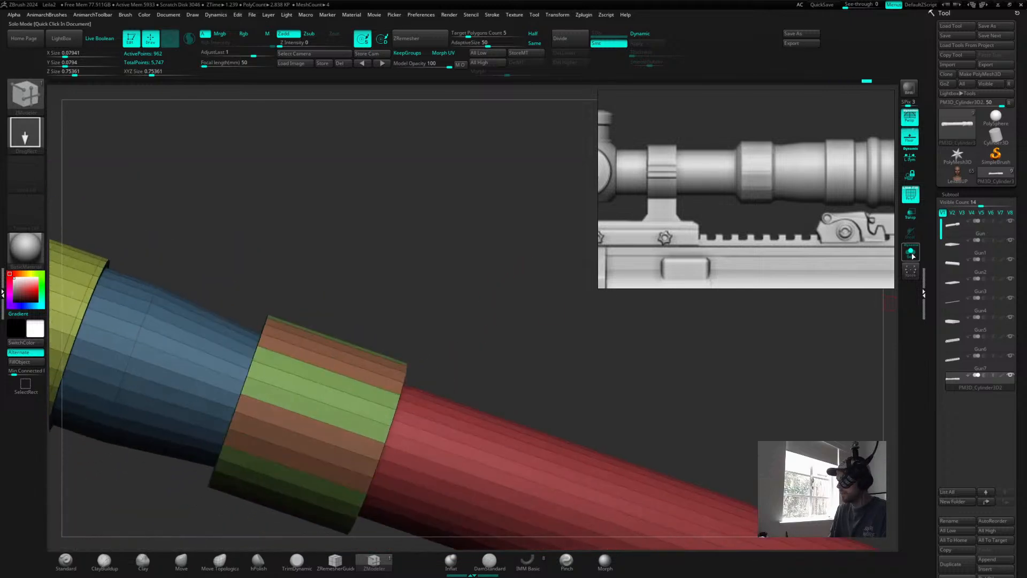
- Isolate the scope tube in Solo mode and undo the recent single-polygon polygroup assignments on the raised band
left_click(912, 255)
left_click_drag(537, 383, 417, 434)
key("ctrl+z")
key("ctrl+z")
key("ctrl+z")
left_click_drag(383, 427, 484, 432)
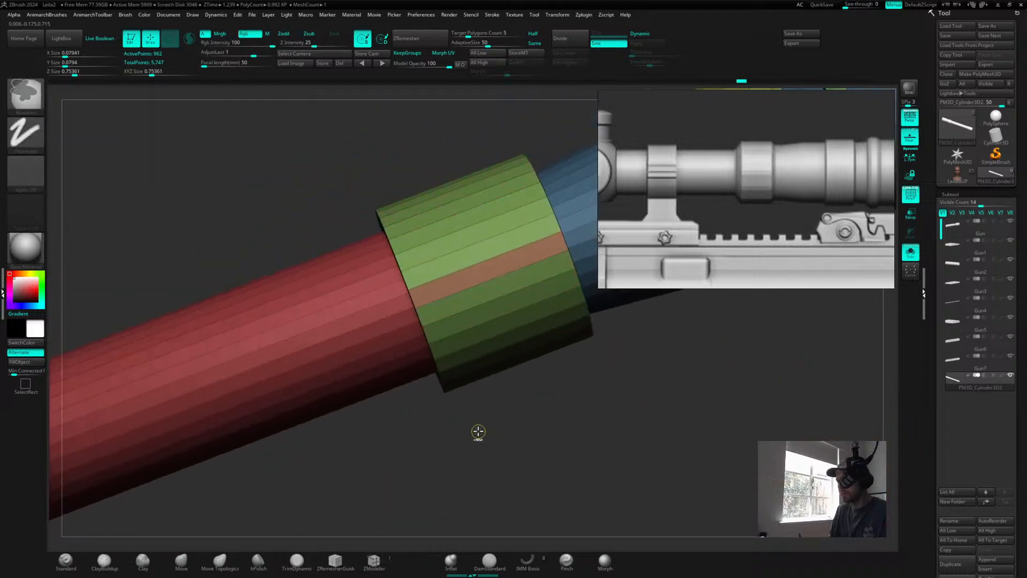
- Assign the orange polygroup to alternating pairs of adjacent polygons on the raised band with ZModeler, leaving green pairs between them
key("b")
key("z")
key("m")
left_click_drag(497, 263, 493, 238)
left_click(470, 214)
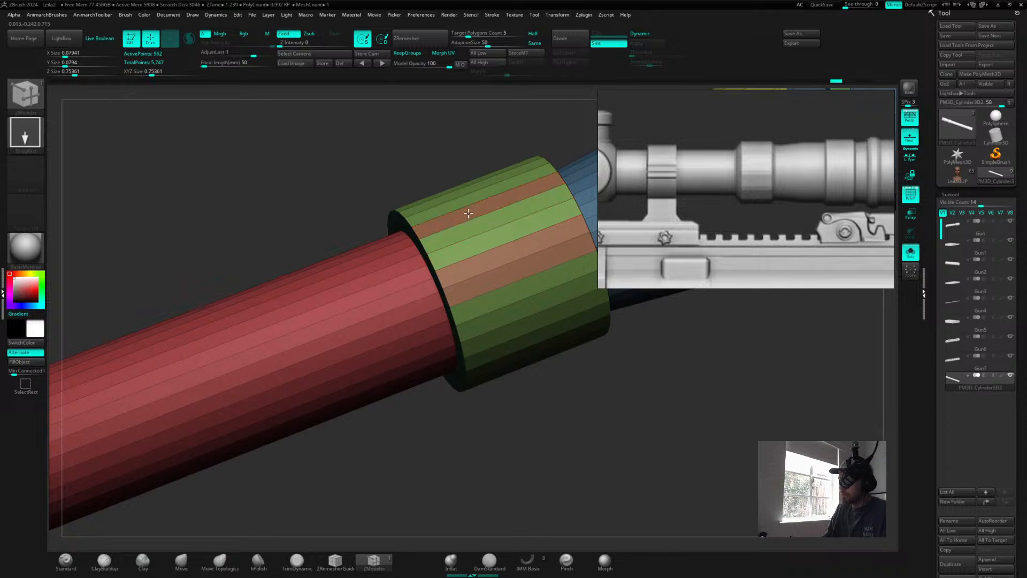
left_click(459, 200)
left_click_drag(483, 127, 480, 182)
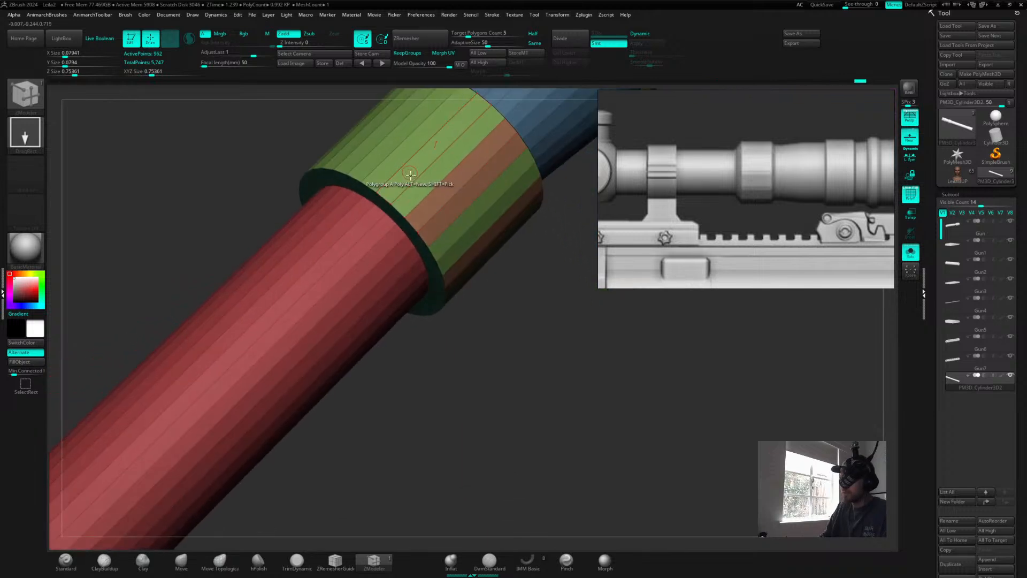
left_click(393, 163)
left_click(381, 153)
left_click_drag(540, 377, 488, 323)
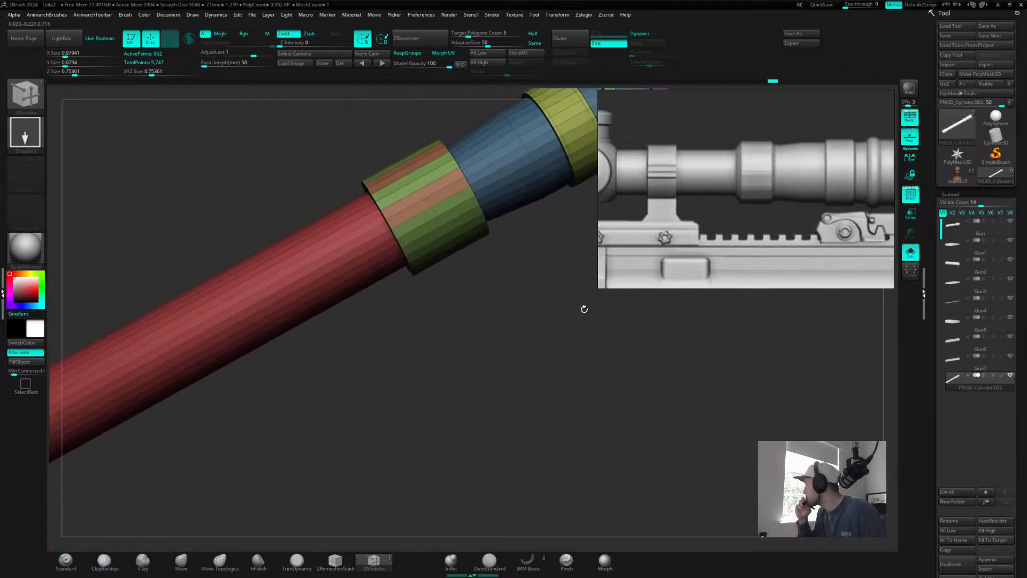
- Undo and redo the recent polygroup assignments while checking the spacing of the orange pairs around the raised band
left_click_drag(464, 327, 505, 264)
left_click_drag(514, 328, 500, 298)
right_click_drag(500, 316, 532, 336)
right_click_drag(672, 394, 555, 317)
right_click_drag(701, 421, 720, 429)
key("ctrl+z")
key("ctrl+z")
key("ctrl+z")
key("ctrl+z")
key("ctrl+shift+z")
key("ctrl+shift+z")
key("ctrl+shift+z")
key("ctrl+shift+z")
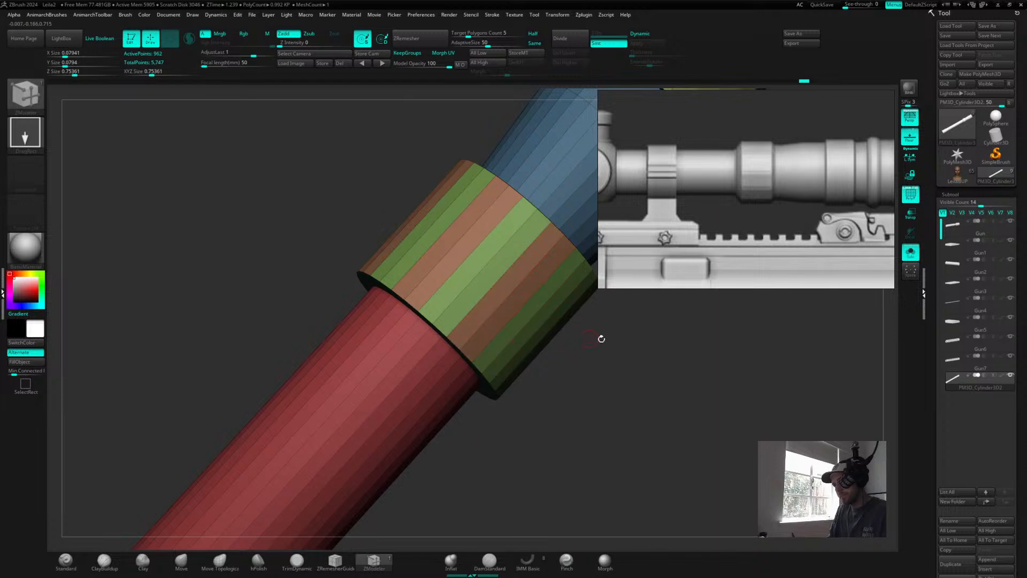
- Complete the alternating pattern by giving the remaining polygon pairs on the band's far side the orange polygroup
key("ctrl+shift+z")
key("ctrl+shift+z")
key("ctrl+shift+z")
key("ctrl+shift+z")
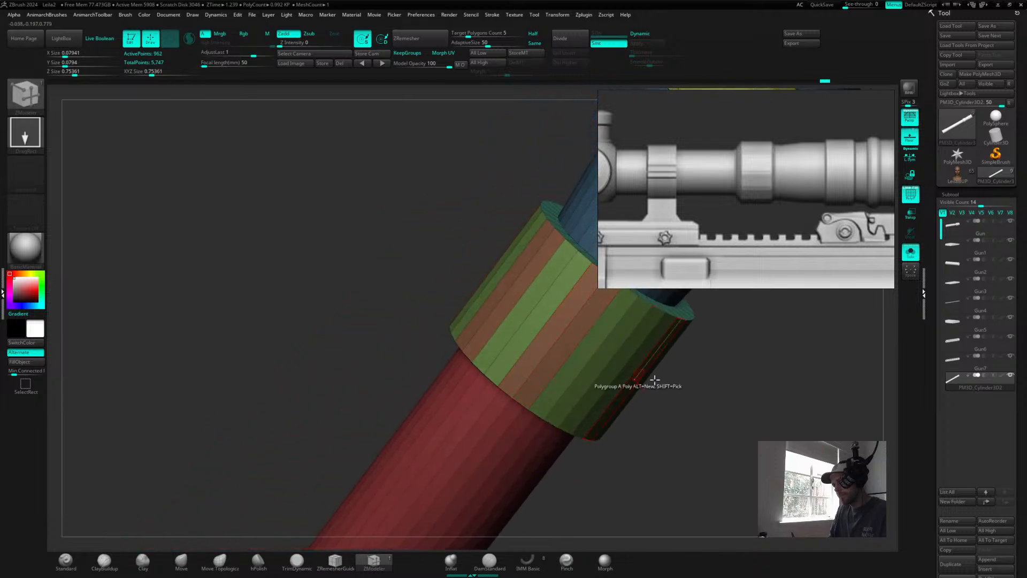
key("ctrl+shift+z")
key("ctrl+shift+z")
key("ctrl+shift+z")
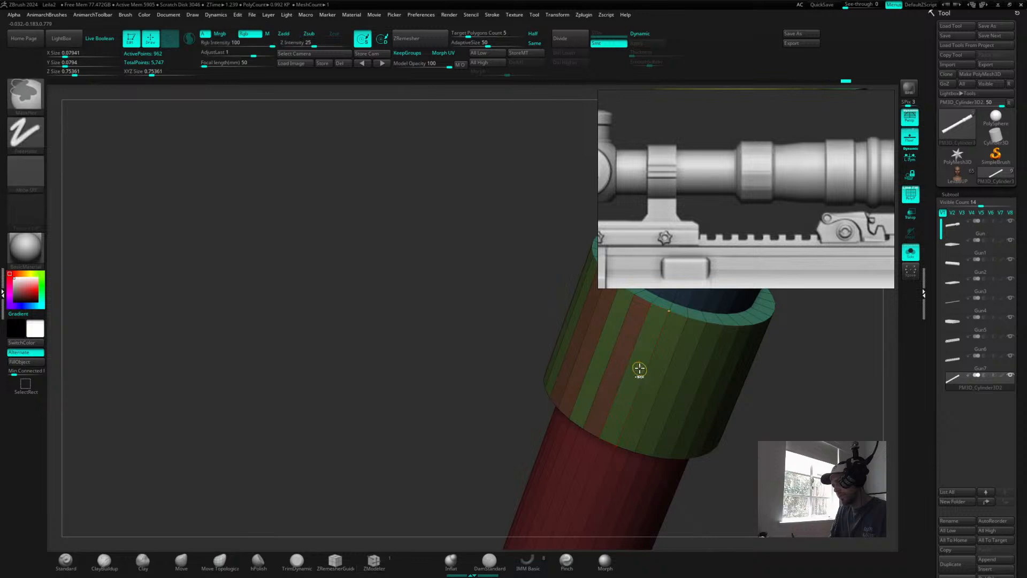
left_click_drag(813, 388, 655, 350, "alt")
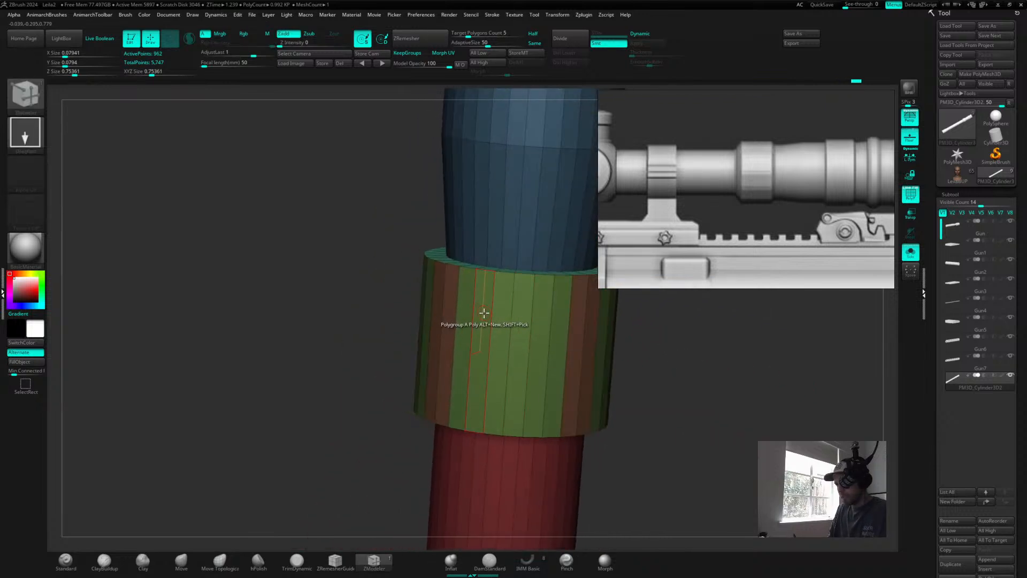
left_click(515, 321)
mouse_move(685, 360)
left_mouse_down()
mouse_move(624, 350)
mouse_move(669, 392)
mouse_move(651, 394)
mouse_move(583, 317)
mouse_move(615, 326)
left_mouse_up()
- Turn off Solo mode to show the other gun parts and bring the scope's patterned band into close view
left_click(911, 253)
left_click_drag(556, 348, 594, 291)
mouse_move(621, 355)
left_mouse_down()
mouse_move(573, 249)
mouse_move(578, 229)
left_mouse_up()
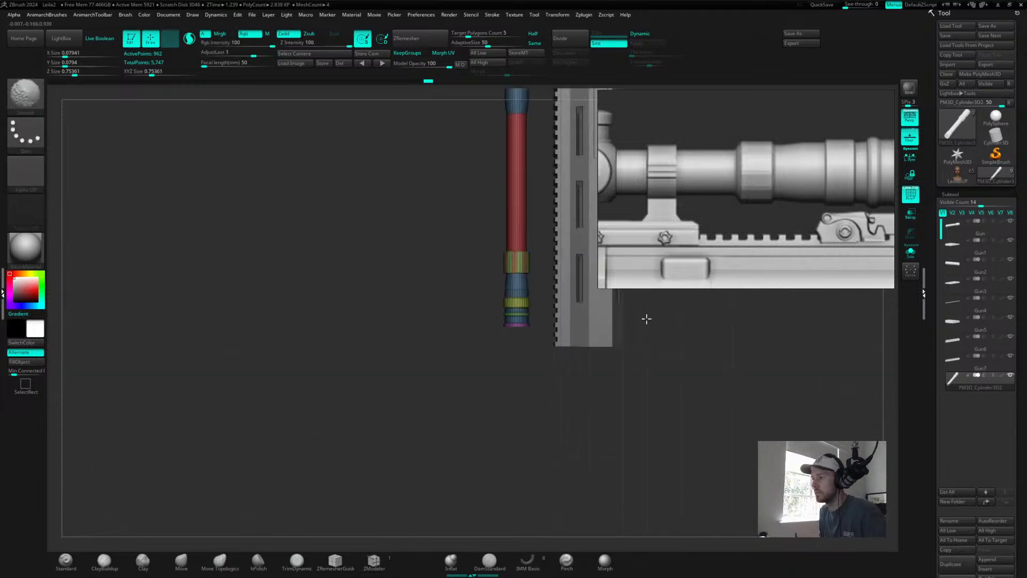
left_click_drag(631, 323, 763, 265, "shift")
left_click_drag(660, 328, 551, 239)
left_click_drag(647, 346, 771, 369, "alt")
left_click_drag(455, 418, 546, 431)
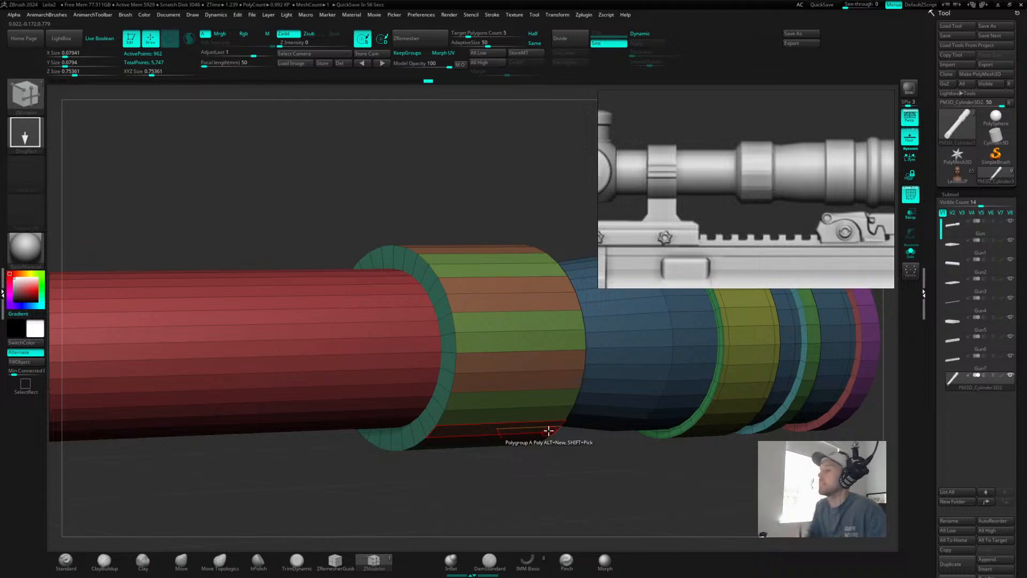
- Try a narrow Inset with the Polygroup All target on the orange facets of the raised band and preview it subdivided
key("space")
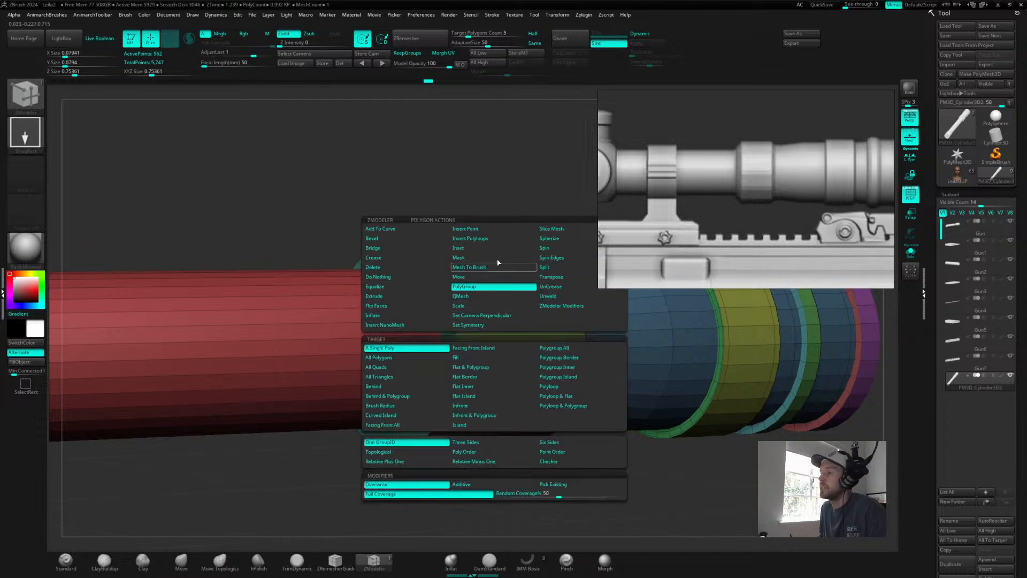
left_click(459, 248)
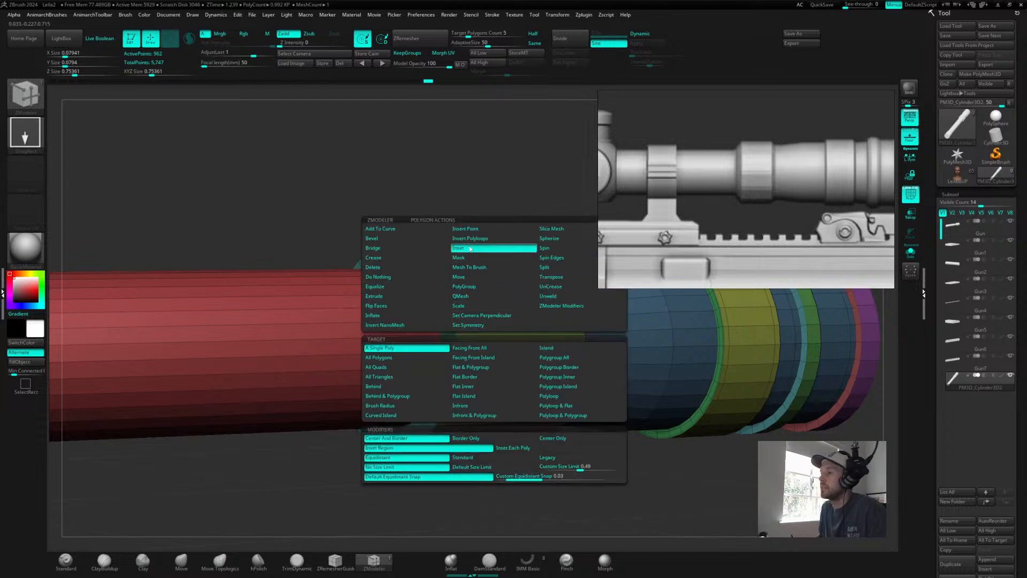
left_click(556, 359)
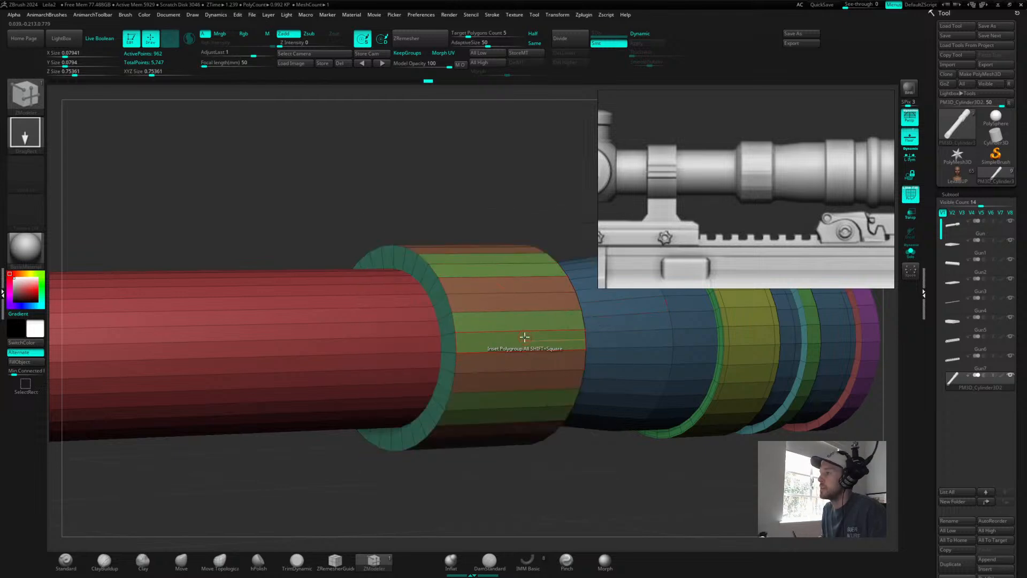
left_click(532, 303)
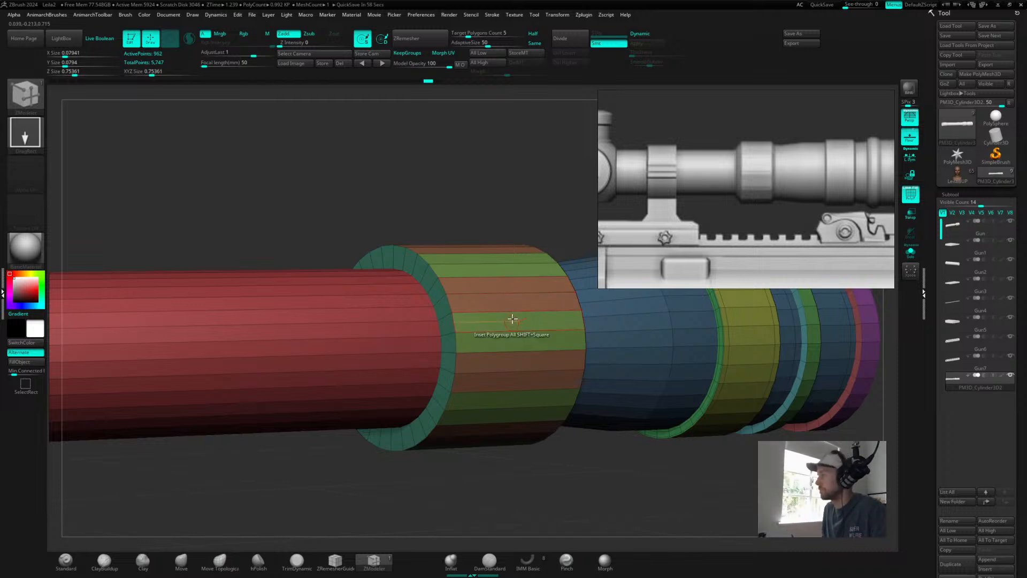
left_click_drag(476, 349, 511, 302)
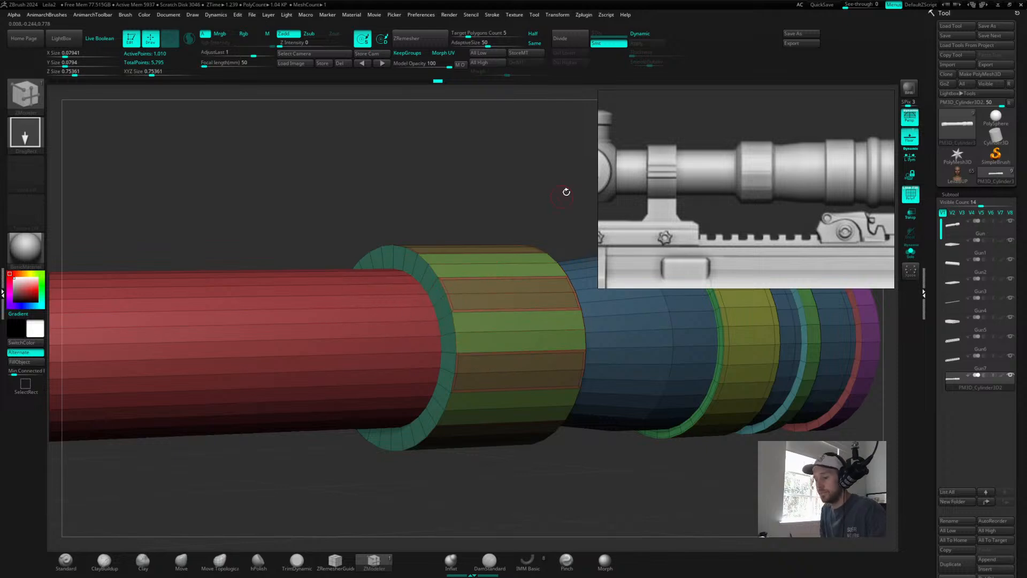
key("d")
key("shift+d")
left_click_drag(548, 192, 452, 160)
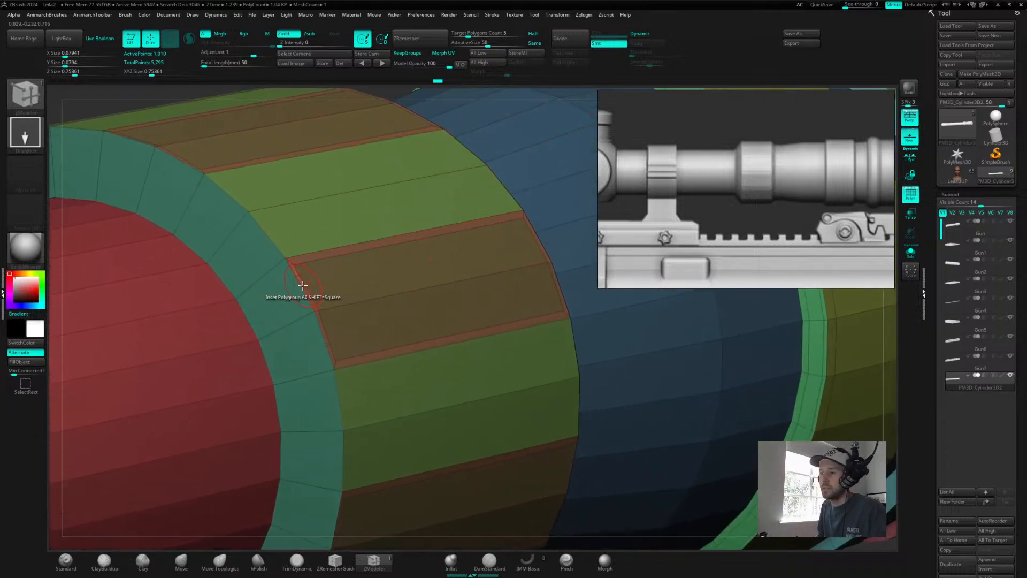
- Try to extrude the thin border around one facet inward as a polyloop, and undo it
key("space")
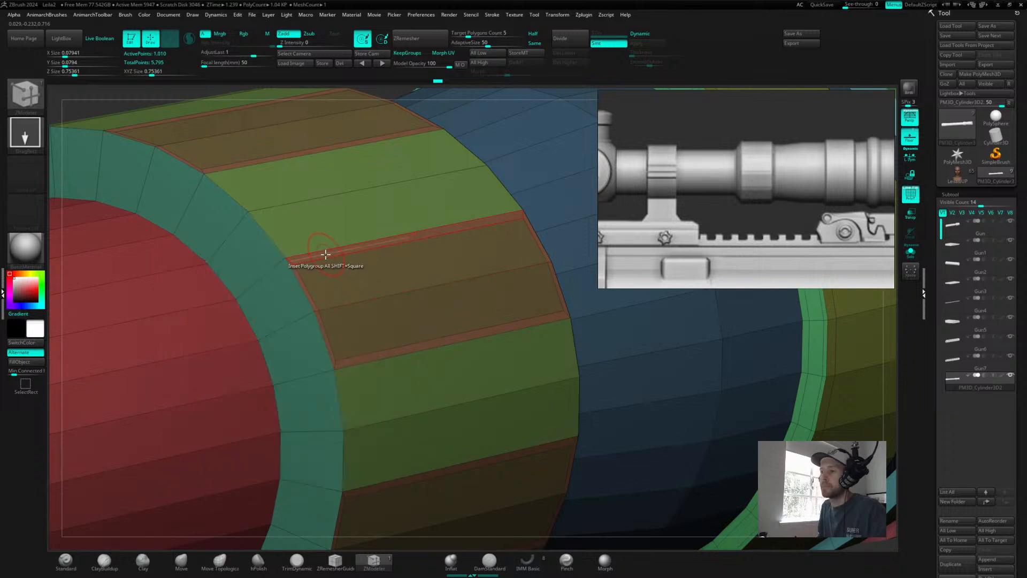
key("space")
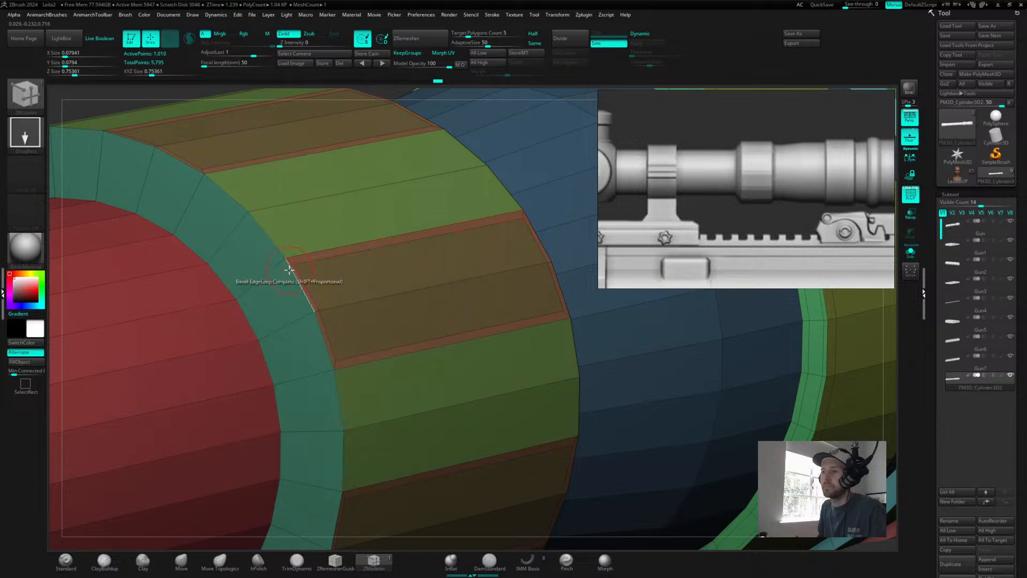
left_click_drag(308, 259, 297, 263)
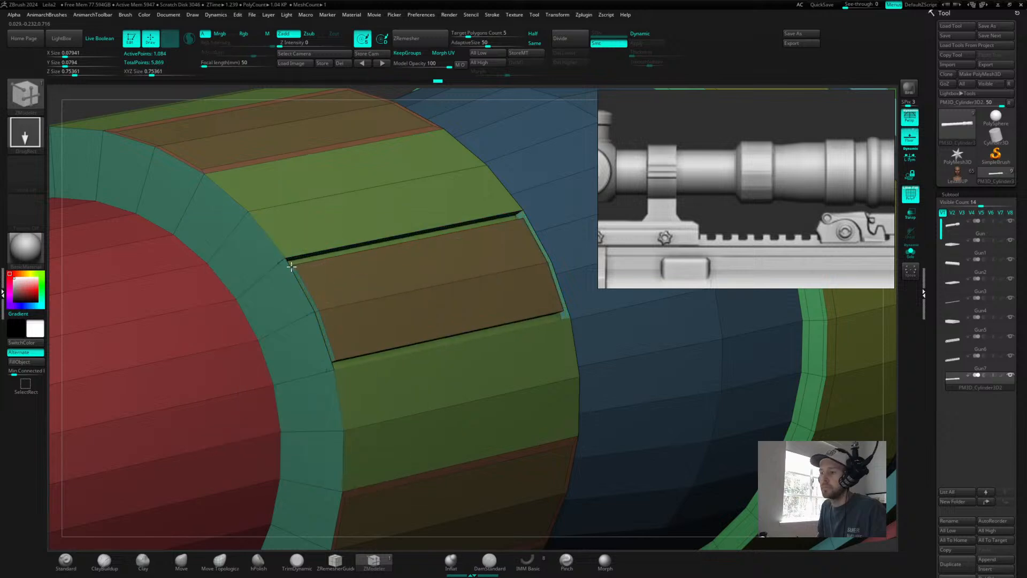
key("ctrl+z")
- Try extruding the thin borders around all facets inward with the Polygroup All target and preview the subdivided grooves
key("space")
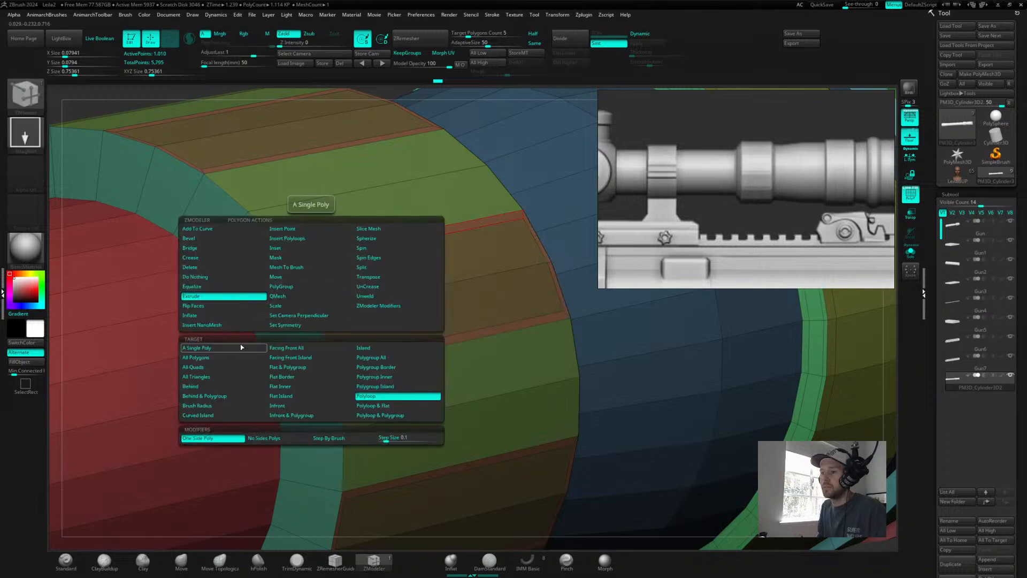
left_click(377, 359)
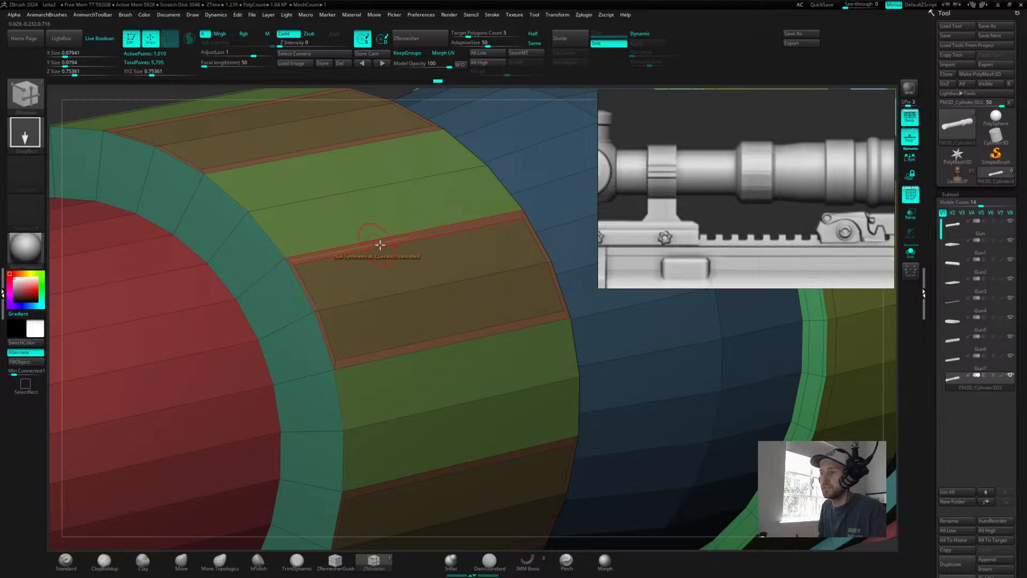
left_click_drag(400, 239, 374, 251)
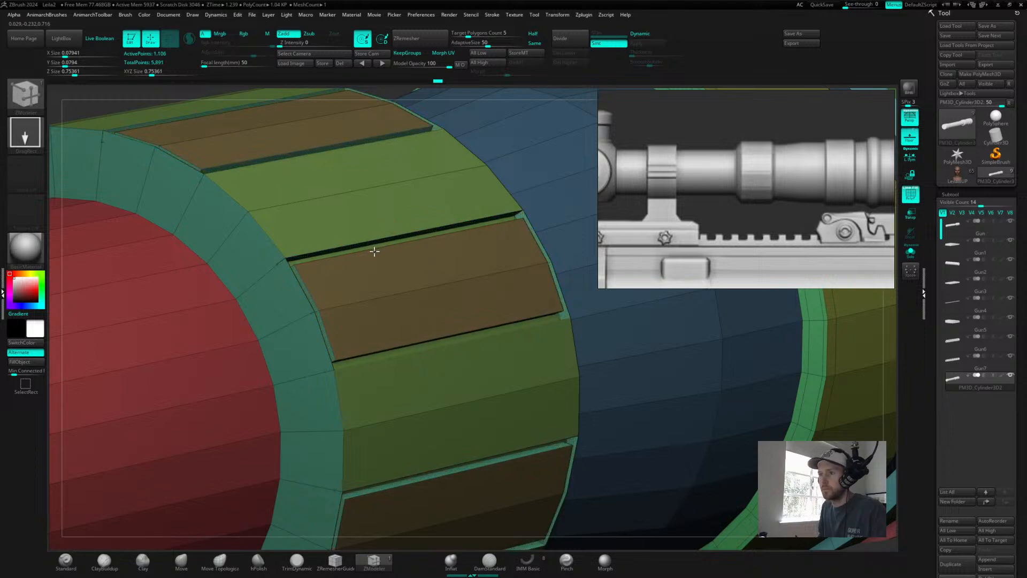
key("d")
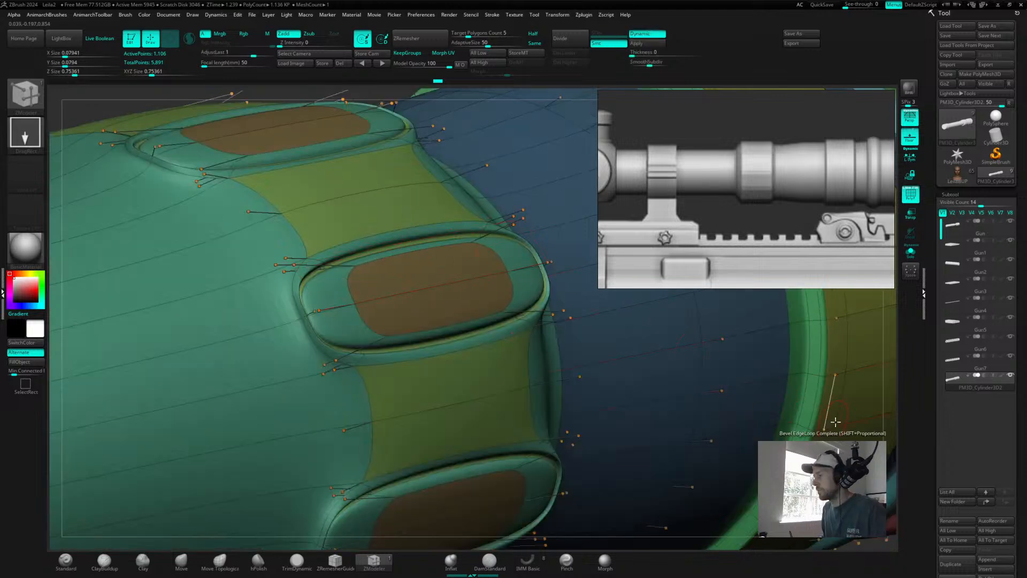
key("shift+d")
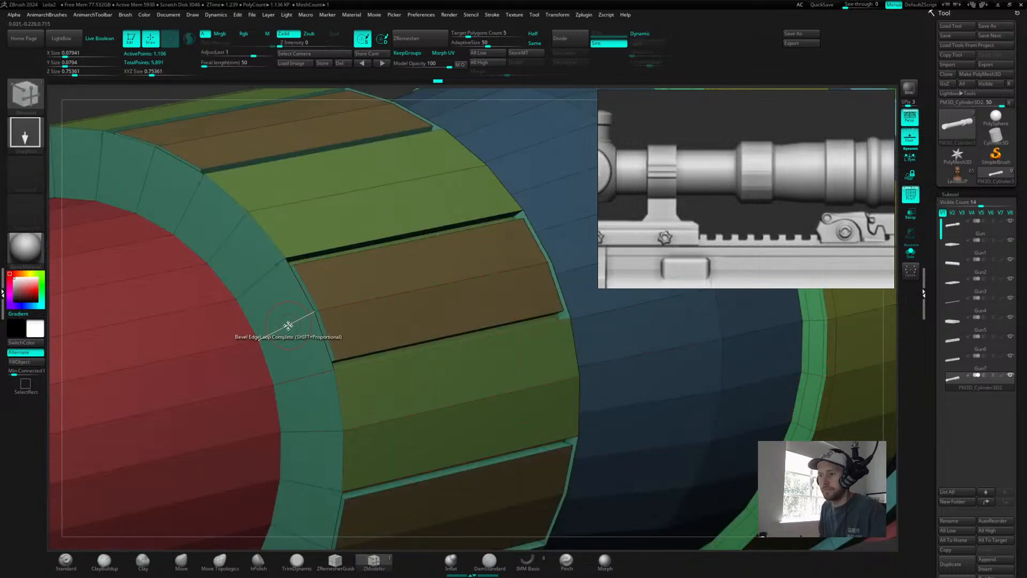
- Try supporting edge loops on the band's end face and along the facet edge, previewing the subdivided result after each
key("space")
left_click(266, 316)
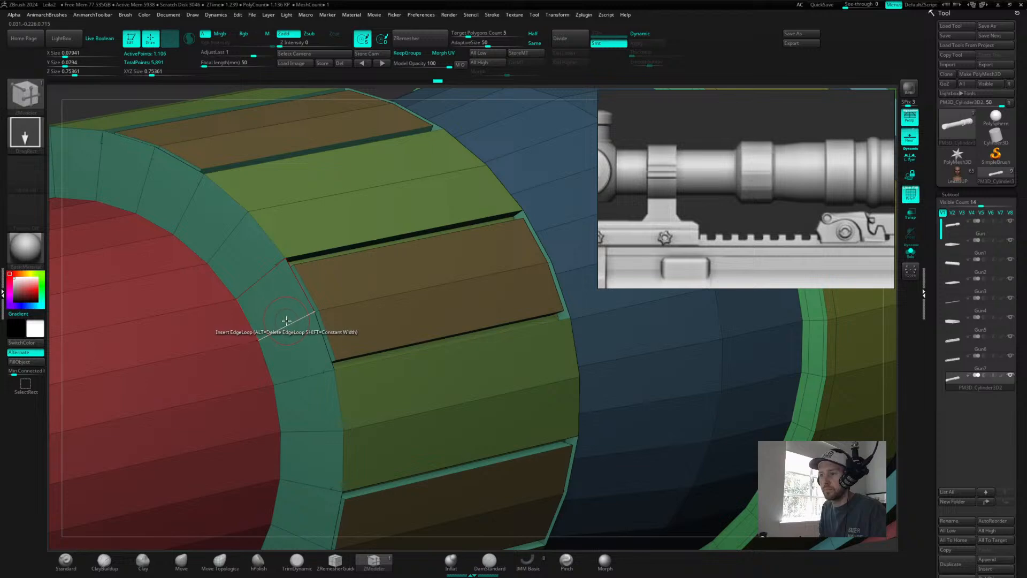
left_click_drag(316, 306, 261, 342)
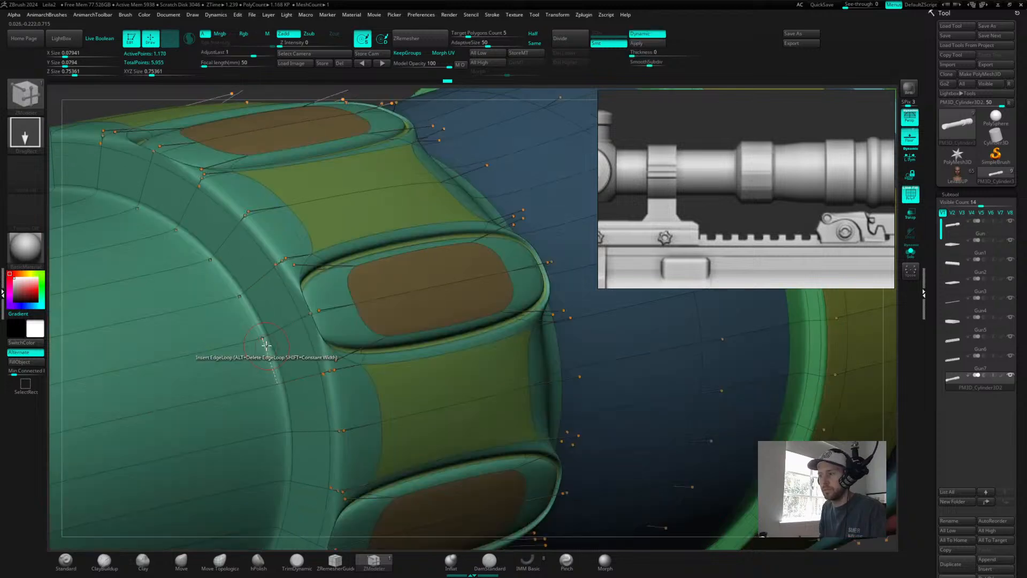
key("d")
key("shift+d")
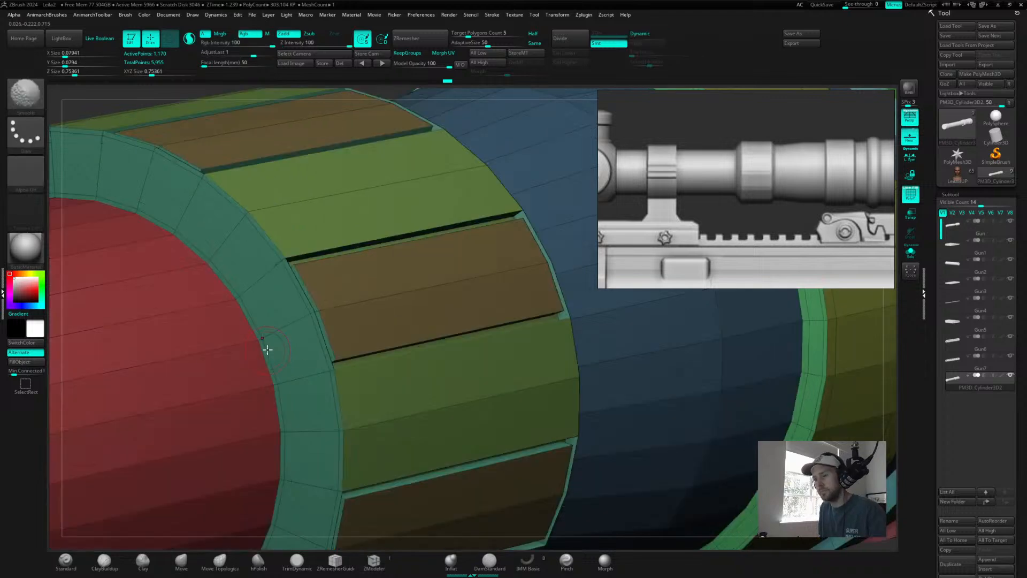
left_click(281, 251)
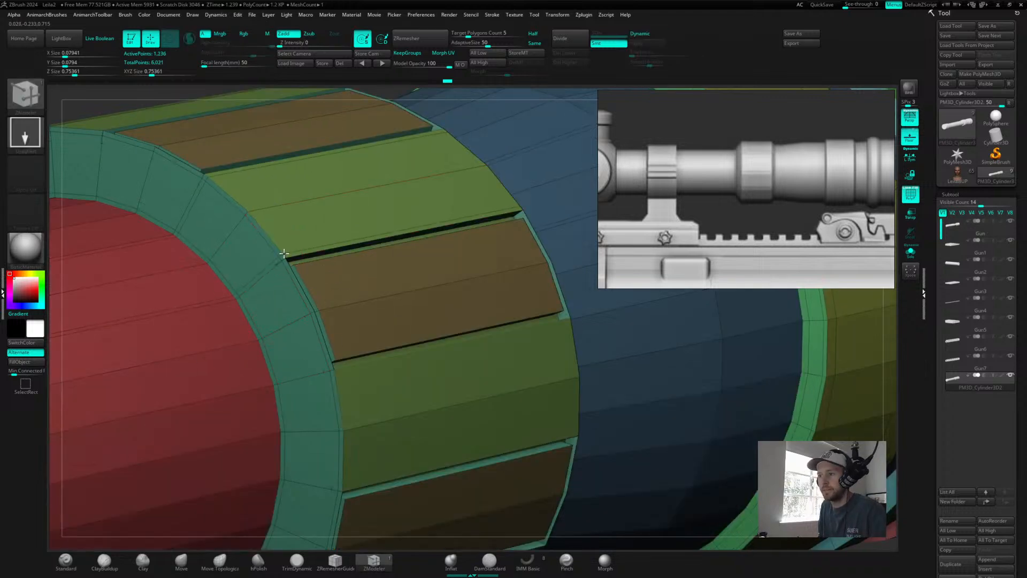
key("d")
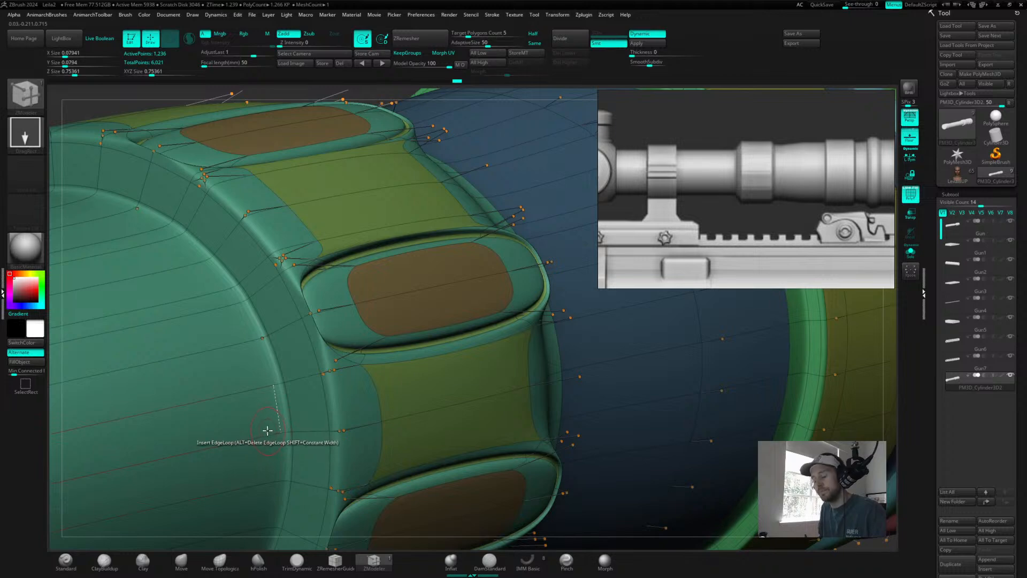
key("shift+d")
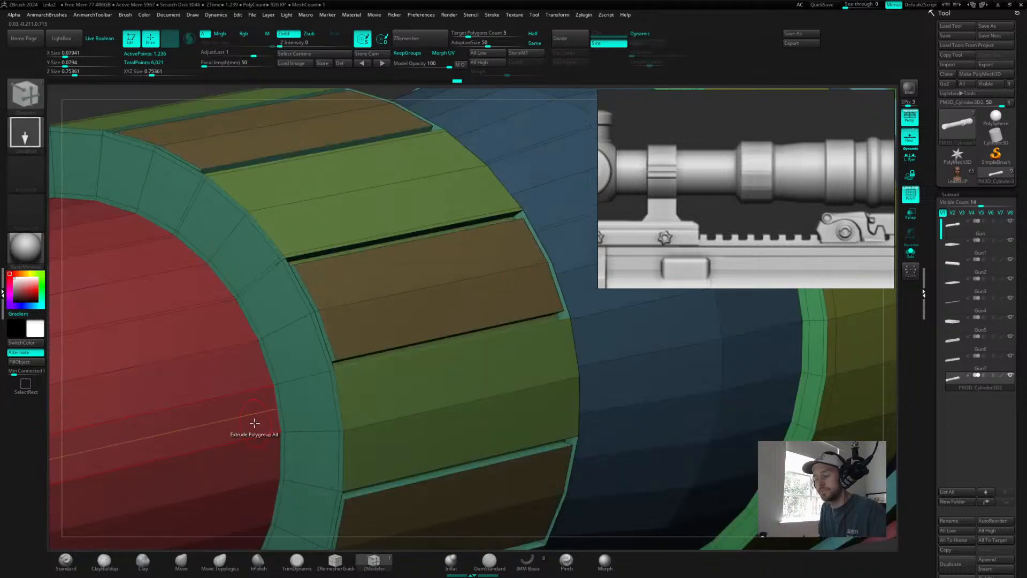
- Undo the added edge loops, the extruded borders and the facet insets on the raised band
key("ctrl+z")
key("ctrl+z")
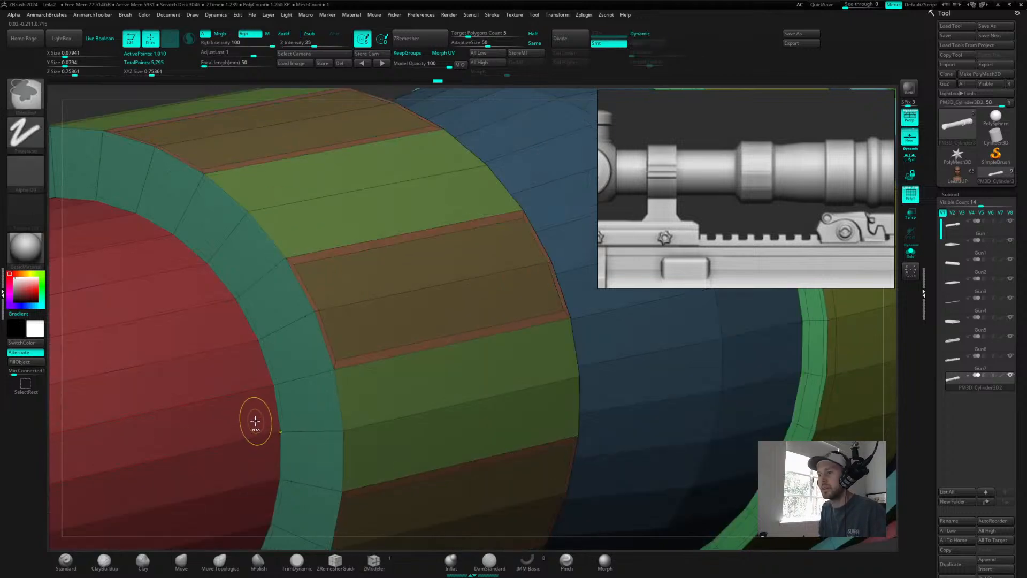
left_click_drag(894, 405, 708, 377, "alt")
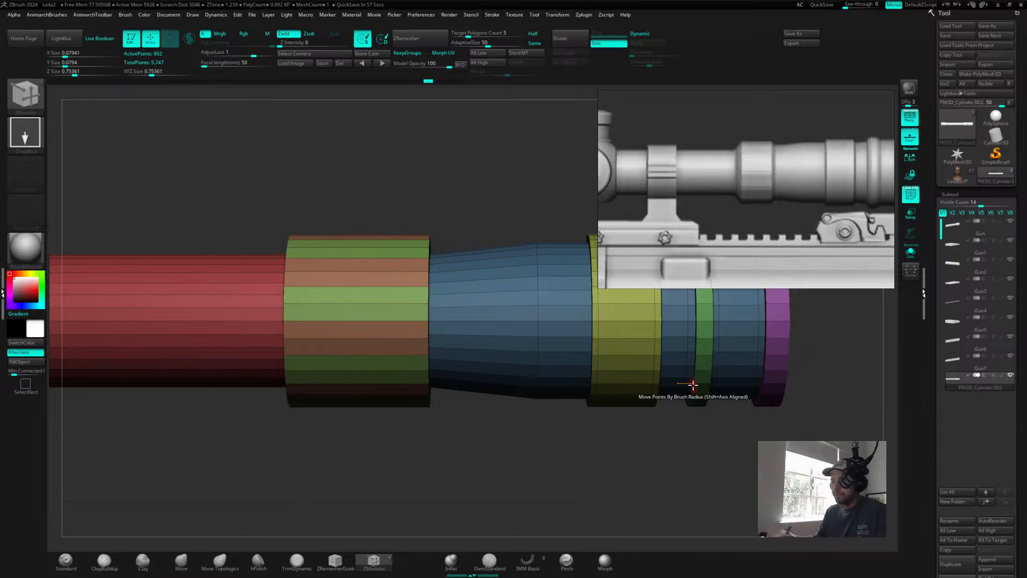
mouse_move(449, 381)
right_mouse_down()
mouse_move(511, 424)
mouse_move(468, 437)
mouse_move(498, 429)
mouse_move(456, 378)
right_mouse_up()
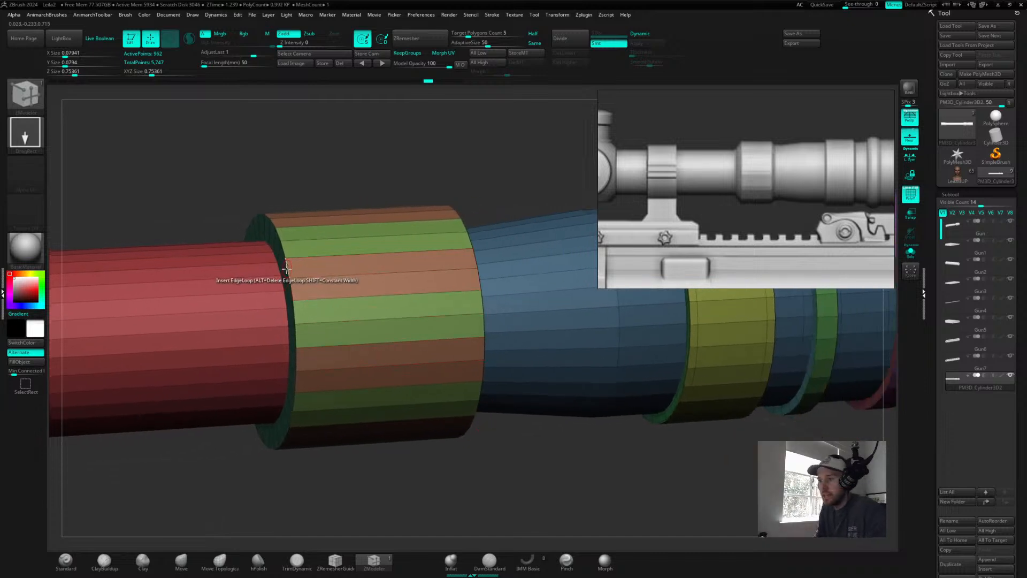
left_click_drag(399, 474, 412, 464)
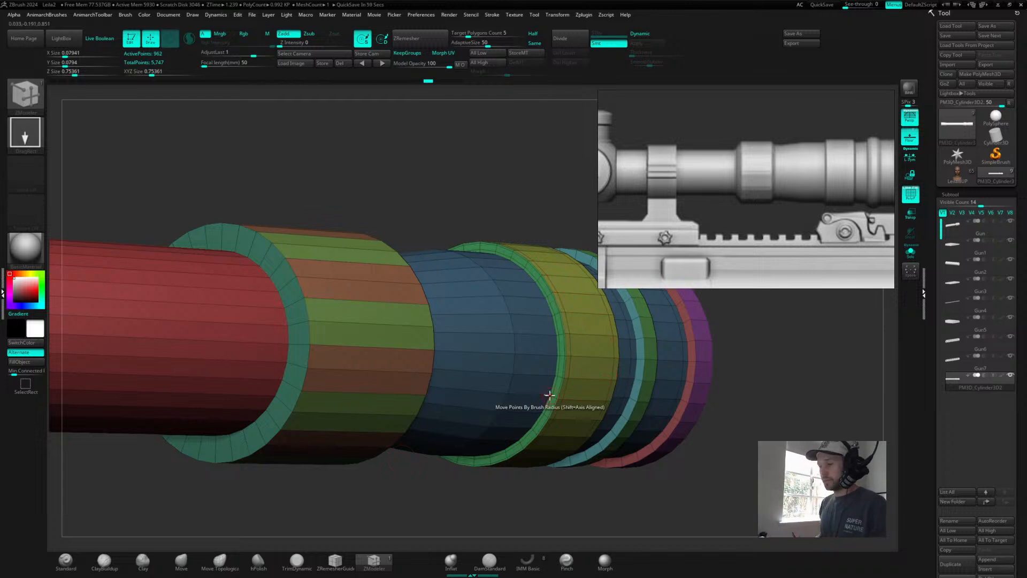
left_click_drag(452, 190, 448, 184)
left_click_drag(512, 182, 509, 131)
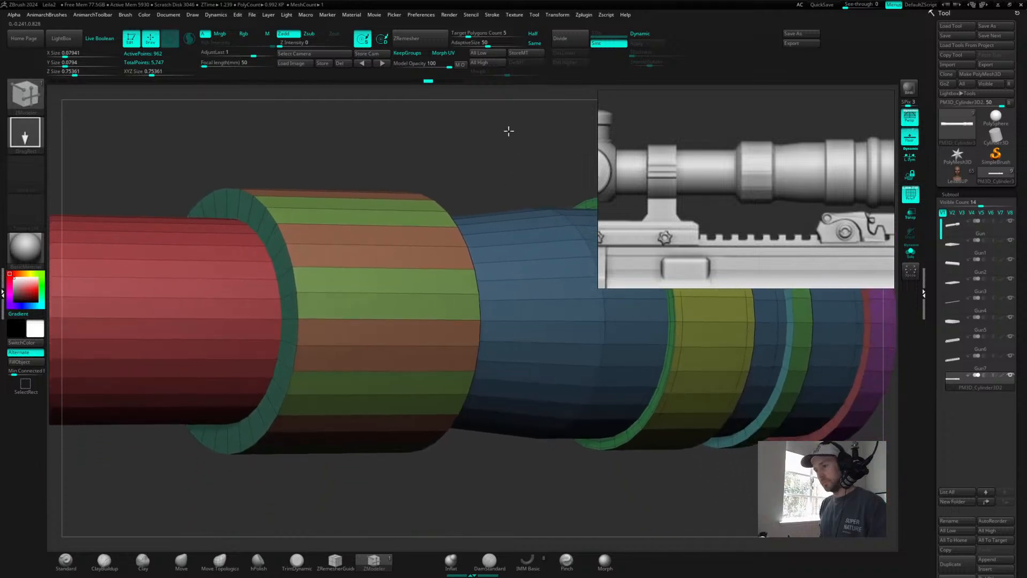
left_click_drag(508, 130, 501, 126)
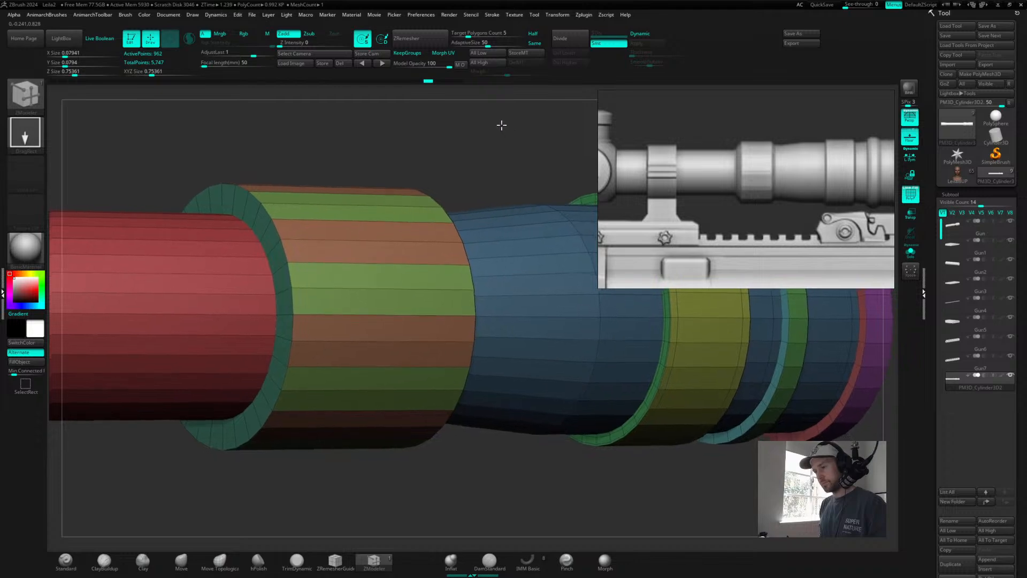
- Try the Split edge action on the middle edge of one brown facet on the raised band, and undo it
key("space")
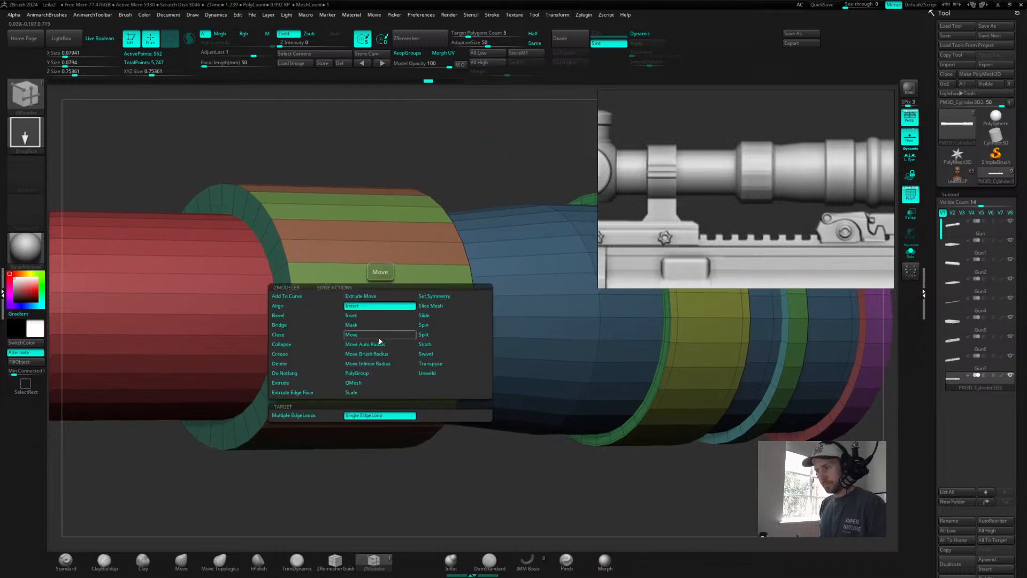
left_click(424, 335)
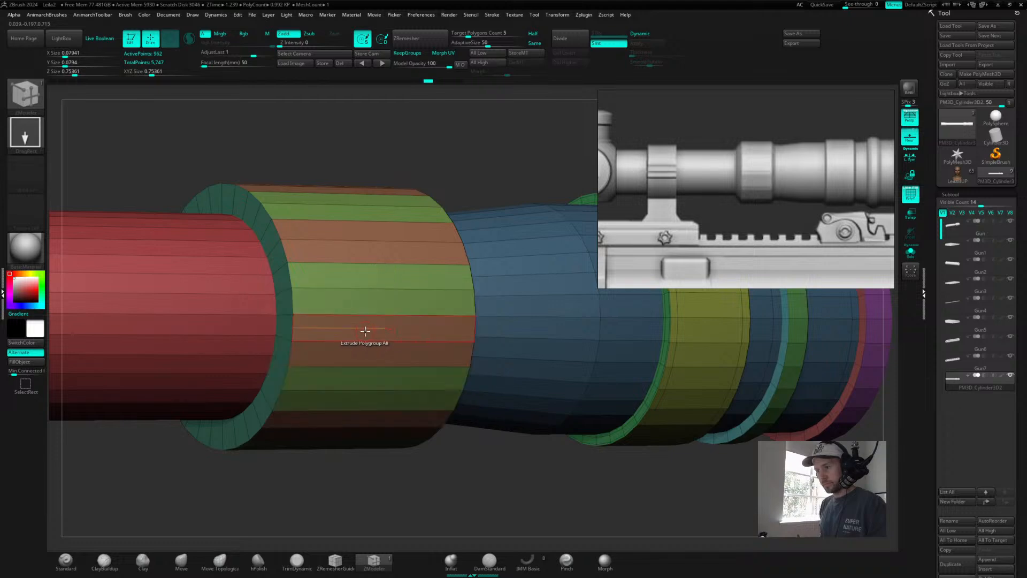
left_click(367, 340)
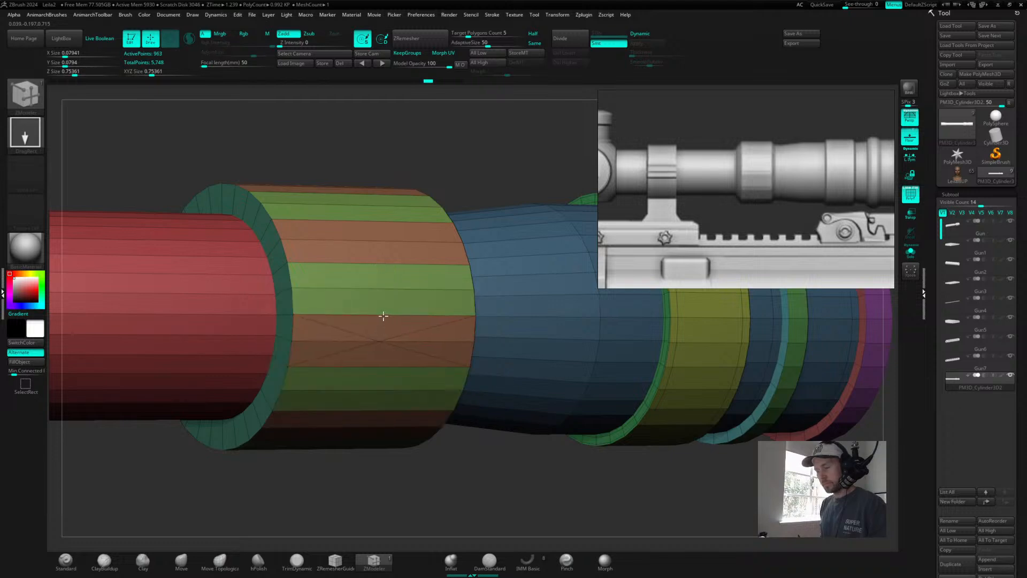
key("ctrl+z")
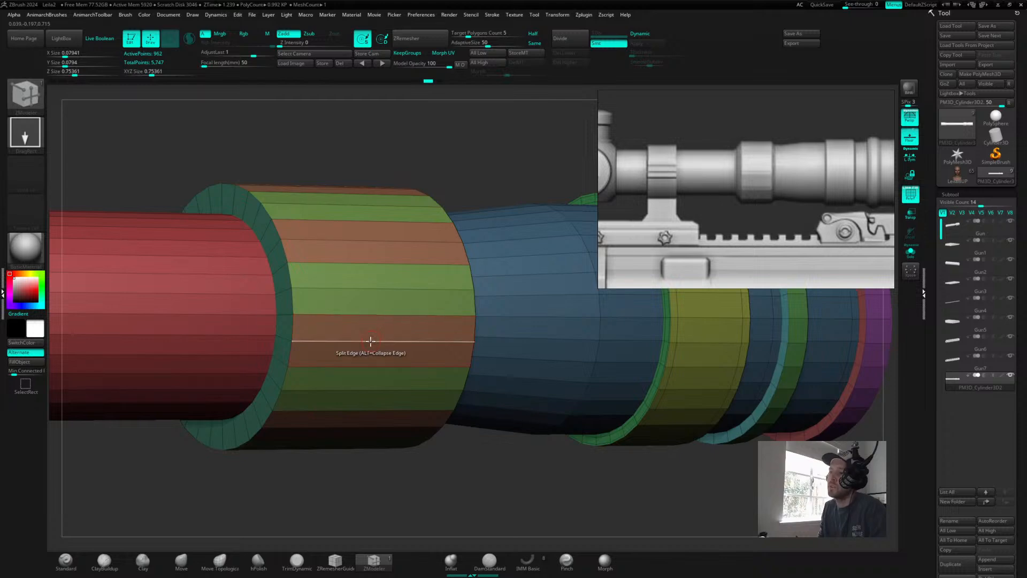
- Try a single-row, linear-edge Bevel with the EdgeLoop Complete target on the brown facet's middle edge, and undo it
key("space")
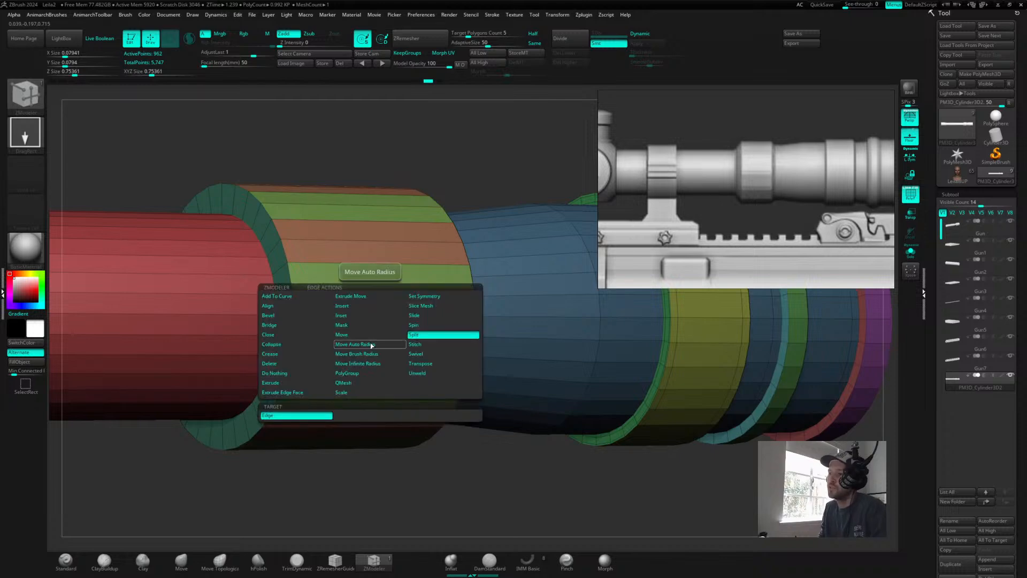
left_click(272, 315)
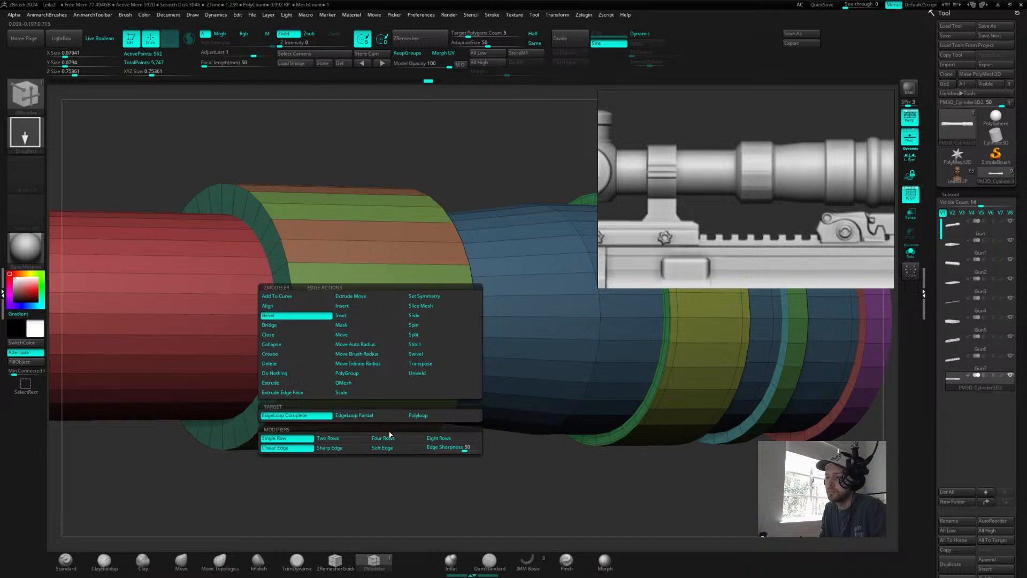
left_click(312, 450)
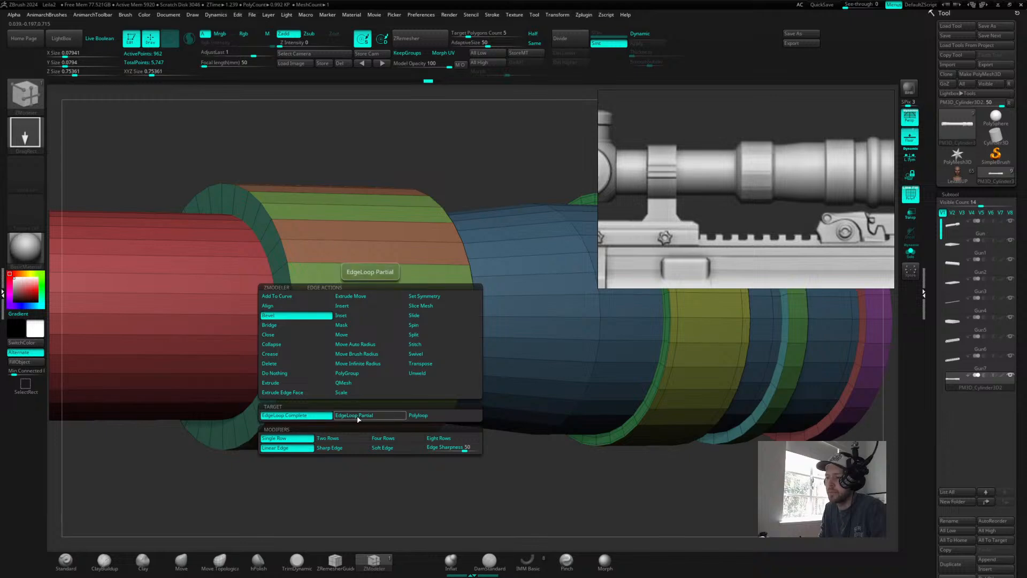
left_click_drag(328, 480, 329, 475)
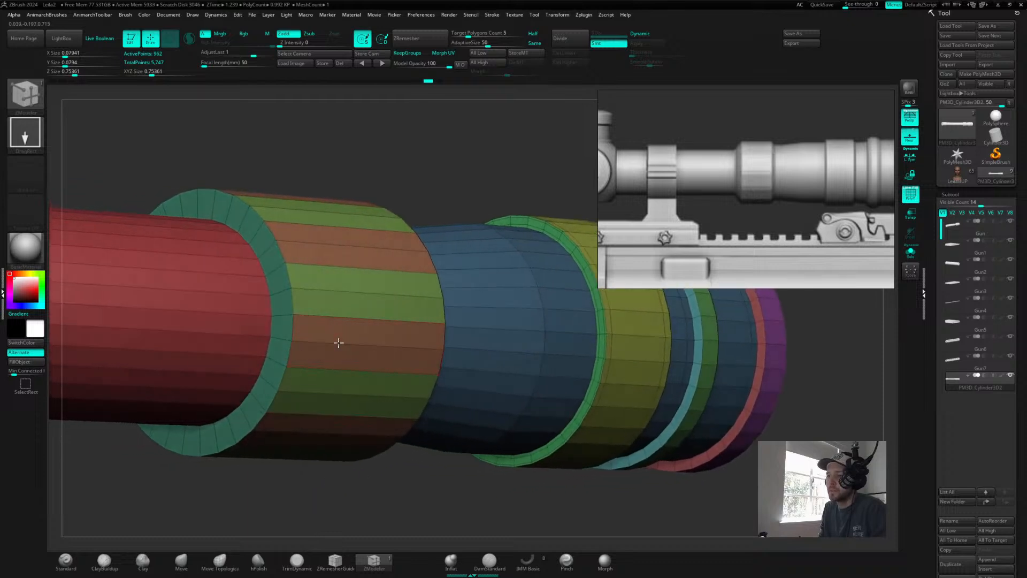
left_click(340, 340)
key("ctrl+z")
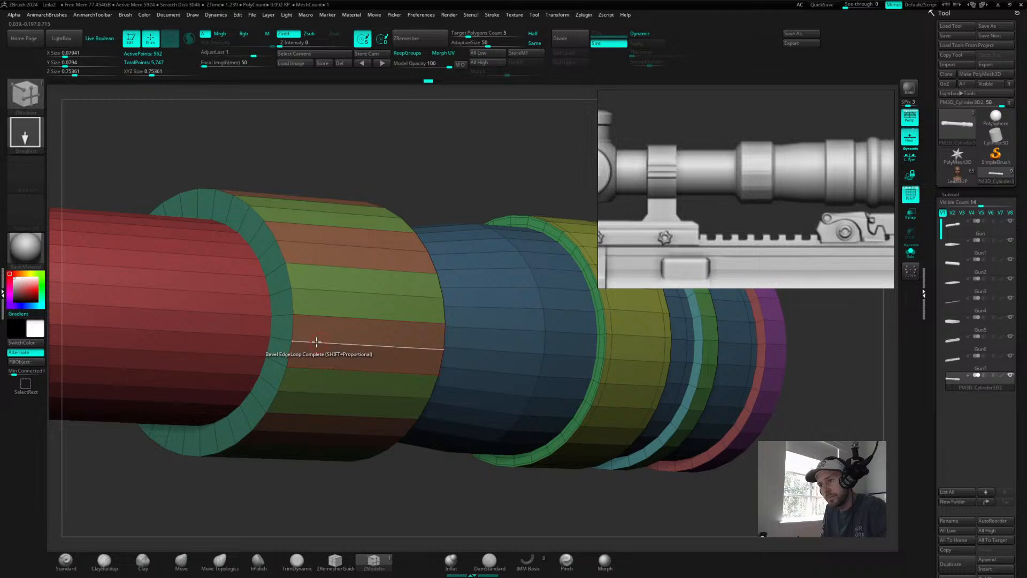
key("space")
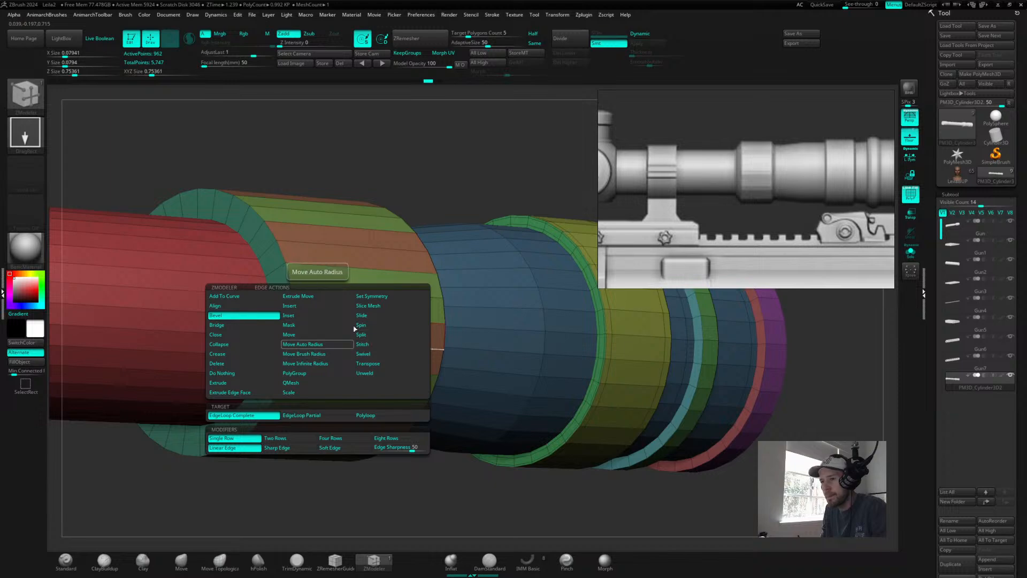
left_click(369, 344)
left_click_drag(454, 134, 424, 167)
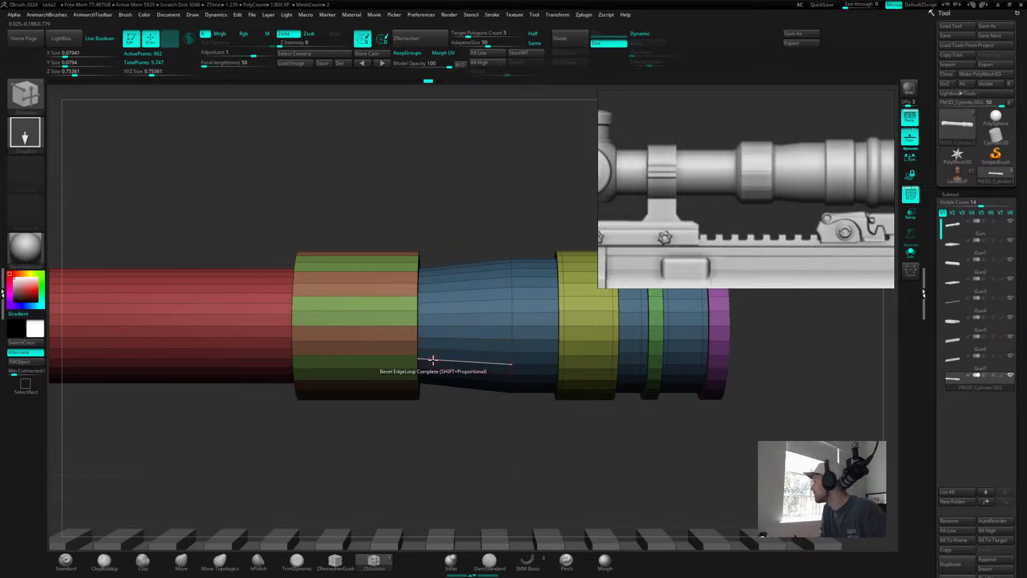
- Bevel the complete edge loop on the collar rim facing the long tube and check it with dynamic subdivision
left_click_drag(283, 438, 428, 436, "alt")
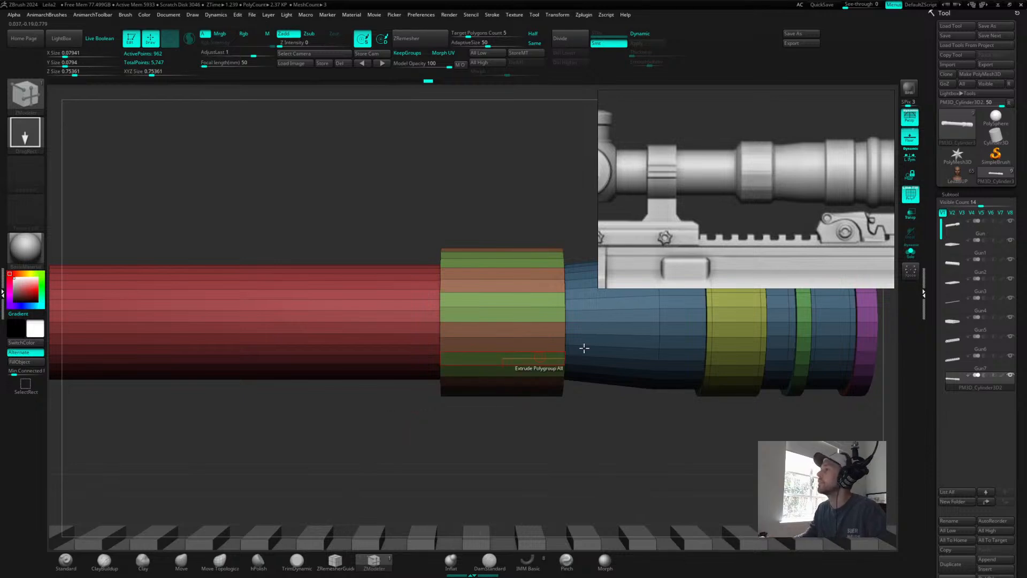
scroll(710, 166, "down", 3)
scroll(710, 166, "up", 1)
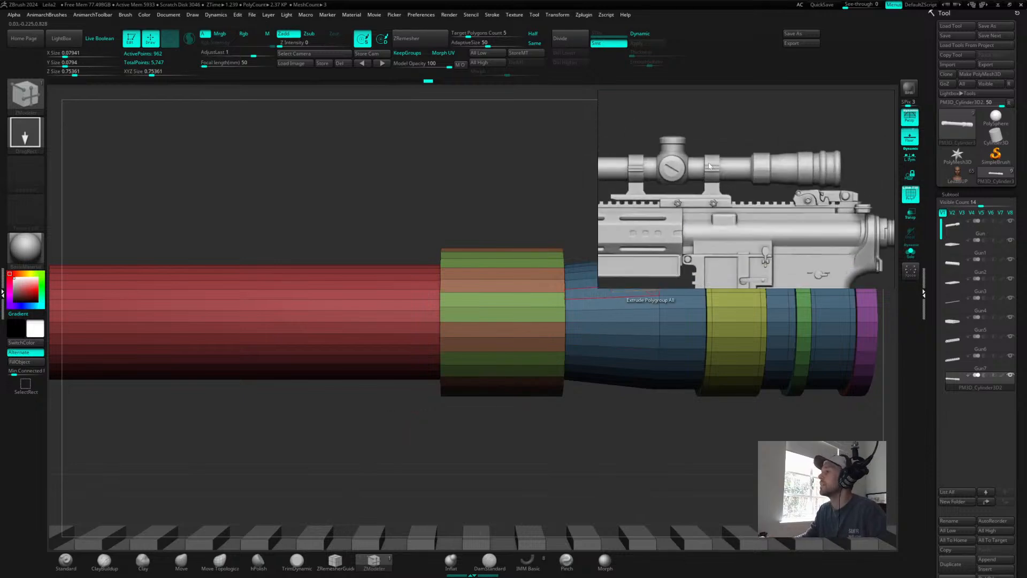
left_click_drag(426, 209, 522, 221, "alt")
key("d")
key("shift+d")
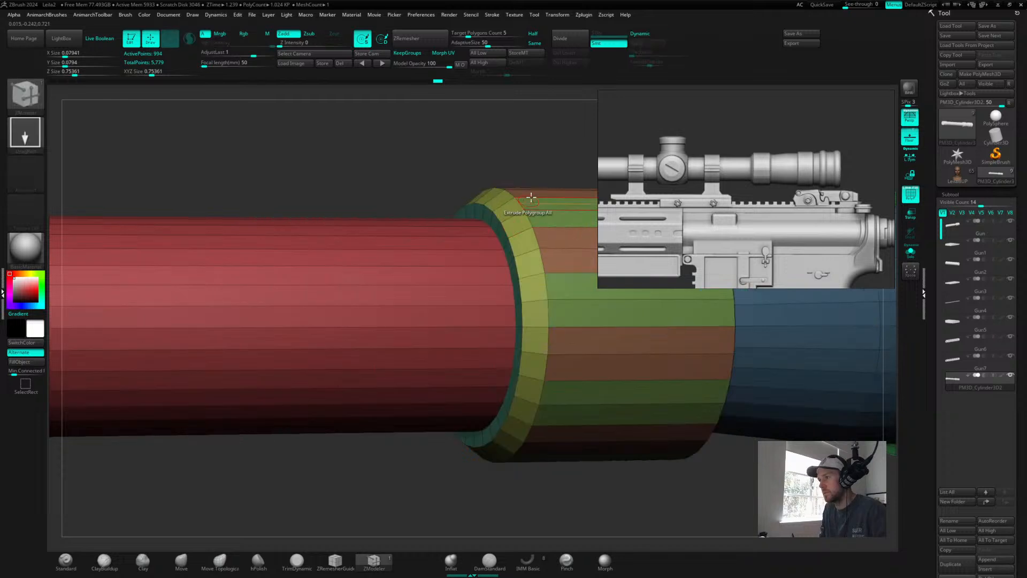
- Insert a single edge loop on the collar beside the bevel and another on the long tube where it meets the collar
key("space")
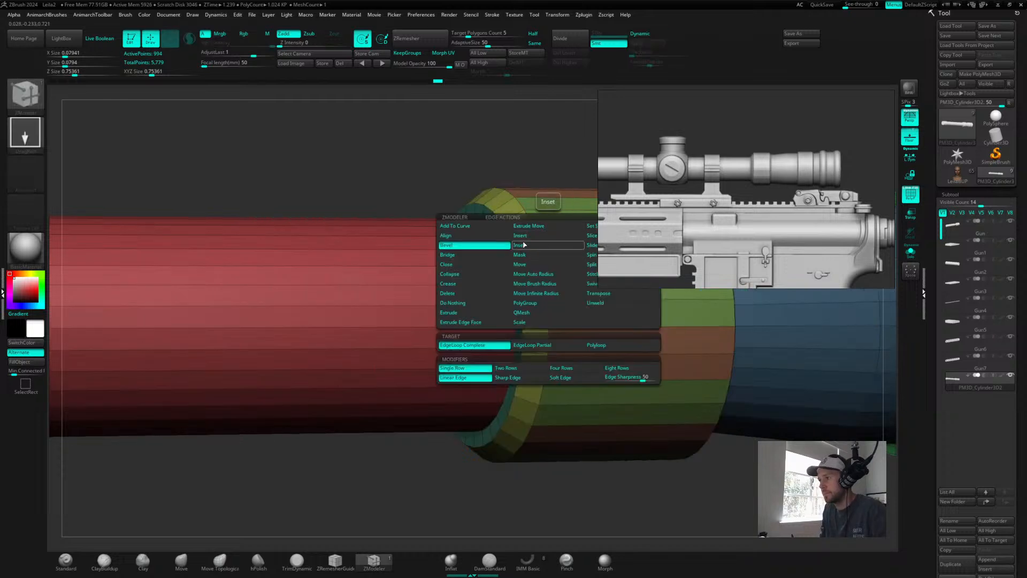
left_click(532, 237)
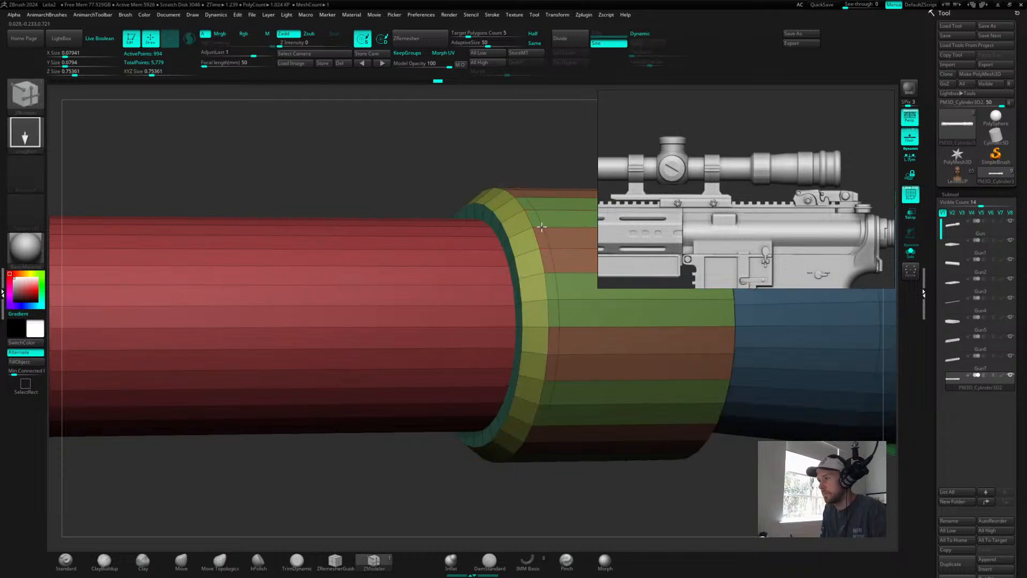
left_click(488, 249)
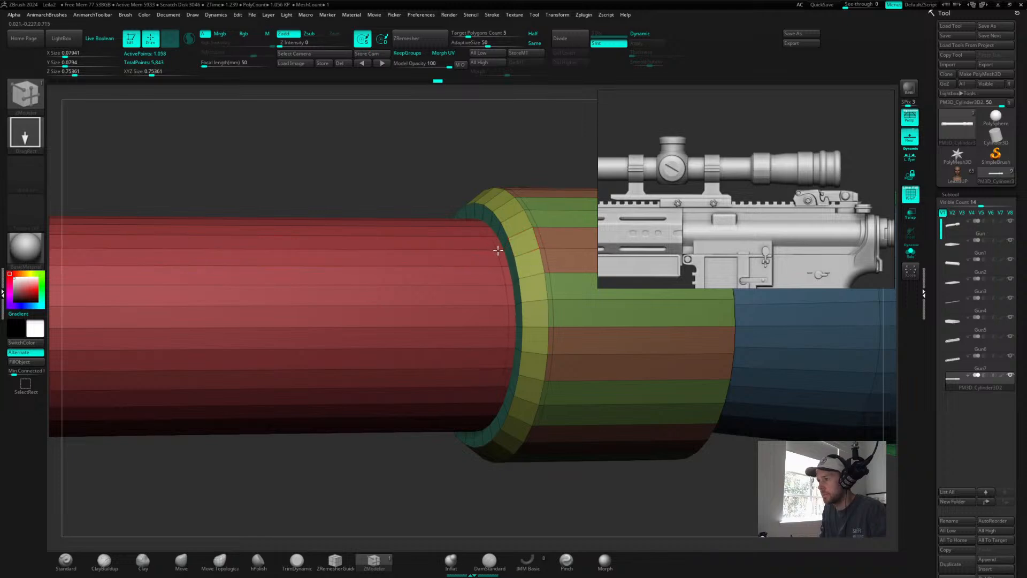
left_click_drag(505, 261, 506, 261)
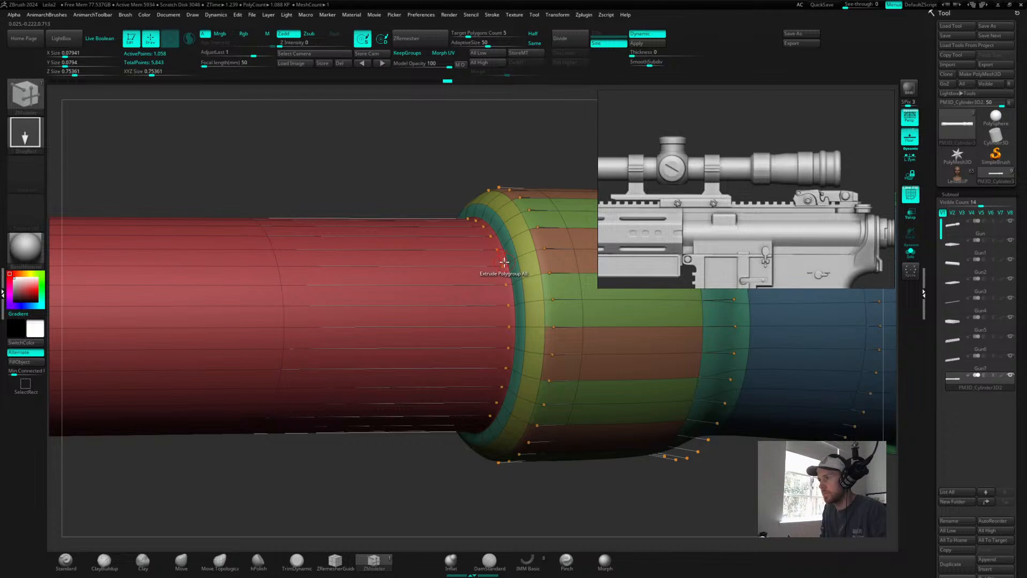
mouse_move(519, 155)
left_mouse_down()
mouse_move(481, 159)
mouse_move(516, 147)
mouse_move(509, 140)
mouse_move(519, 152)
mouse_move(594, 148)
mouse_move(546, 152)
left_mouse_up()
key("shift+d")
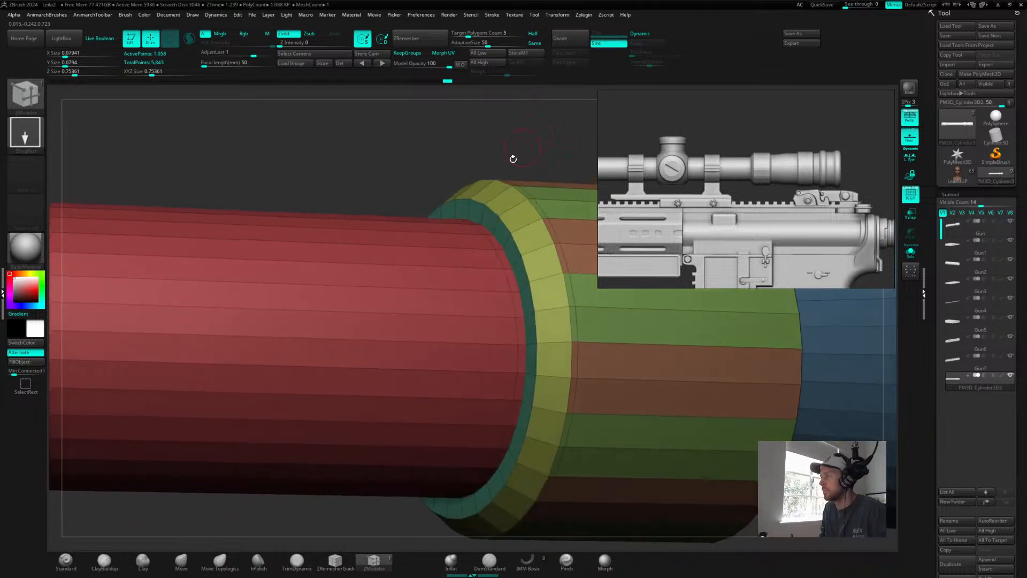
- Slide the complete edge loop at the junction of tube and collar, then compare the smoothed shape with the scope reference
key("space")
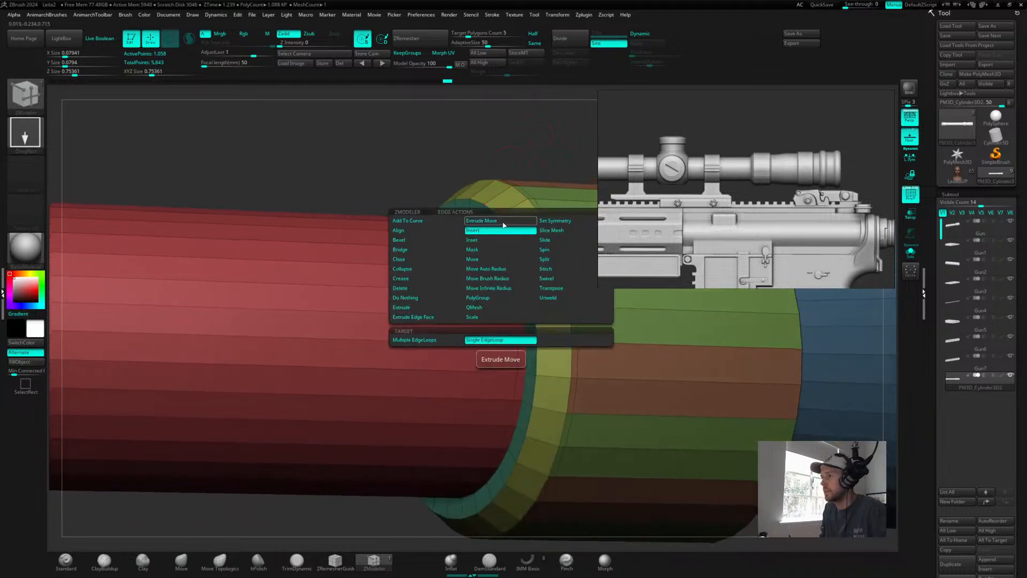
left_click_drag(509, 241, 501, 261)
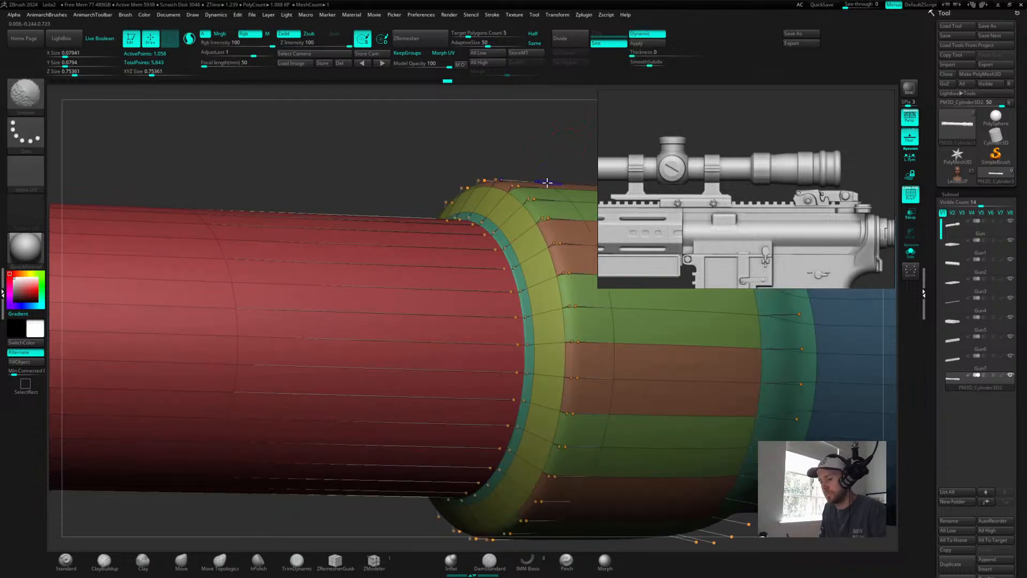
key("shift+f")
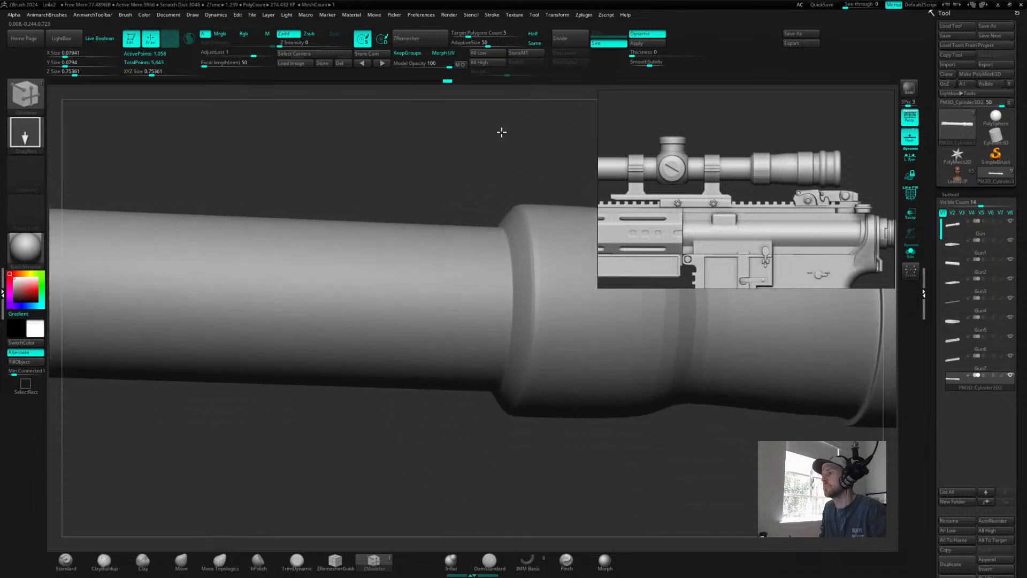
left_click_drag(501, 132, 507, 141, "shift")
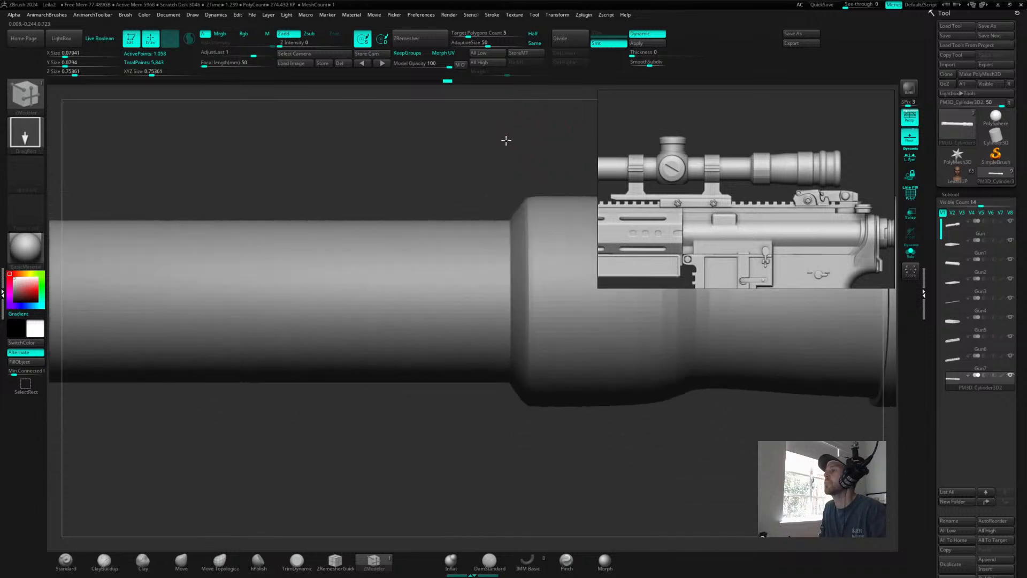
key("shift")
key("shift+f")
mouse_move(503, 146)
left_mouse_down()
mouse_move(515, 158)
mouse_move(344, 160)
mouse_move(385, 158)
mouse_move(458, 199)
left_mouse_up()
key("shift+d")
- Insert supporting edge loops around the collar's rim facing the tapered section, one on its outer surface and one on its end face
left_click_drag(558, 178, 491, 180, "alt")
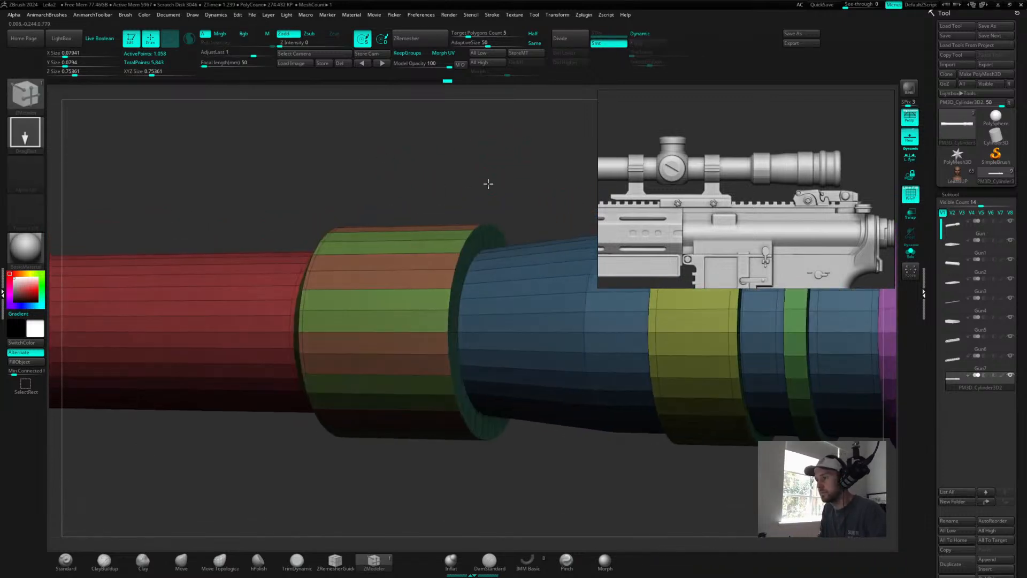
key("space")
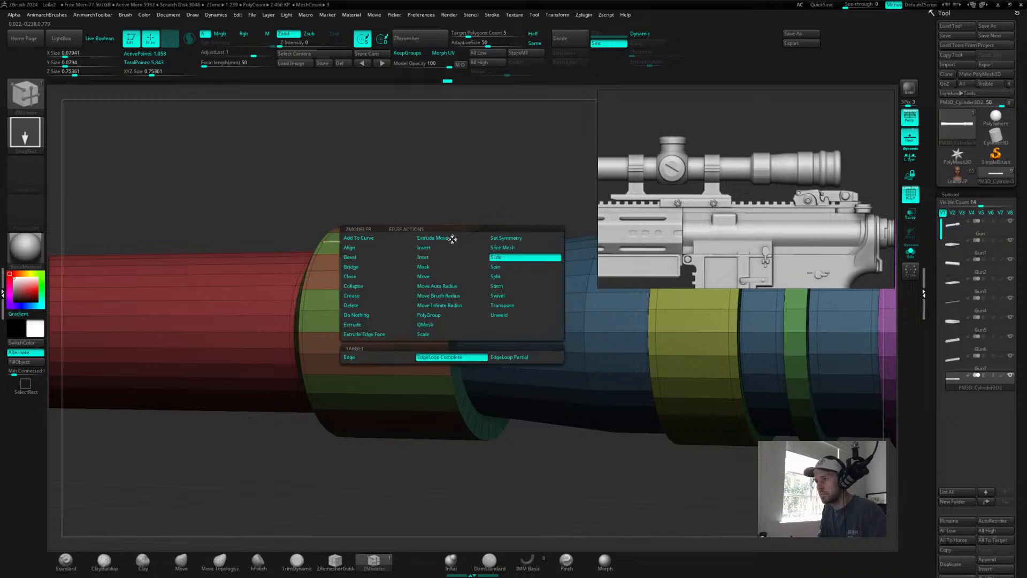
left_click(423, 247)
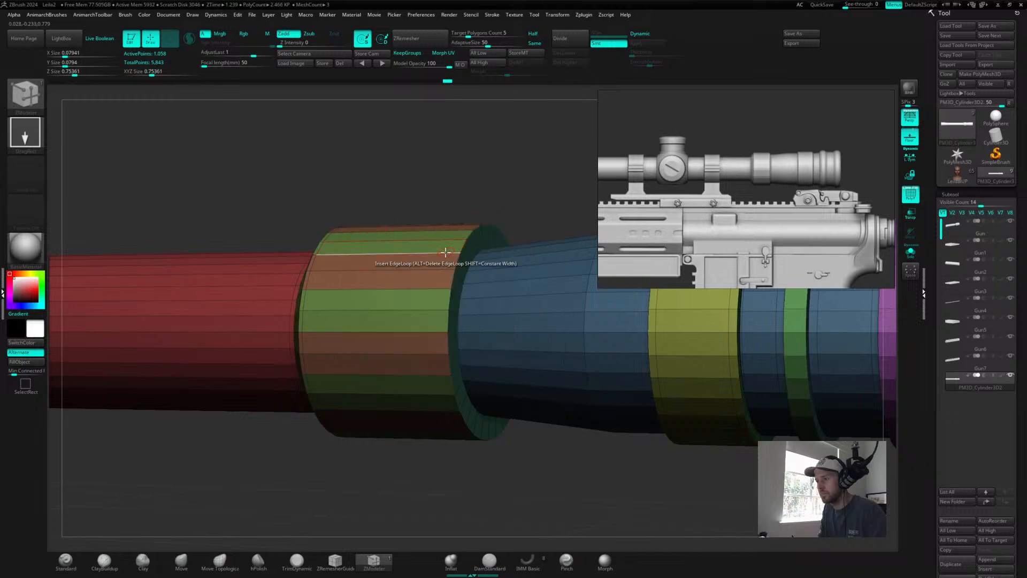
left_click(445, 252)
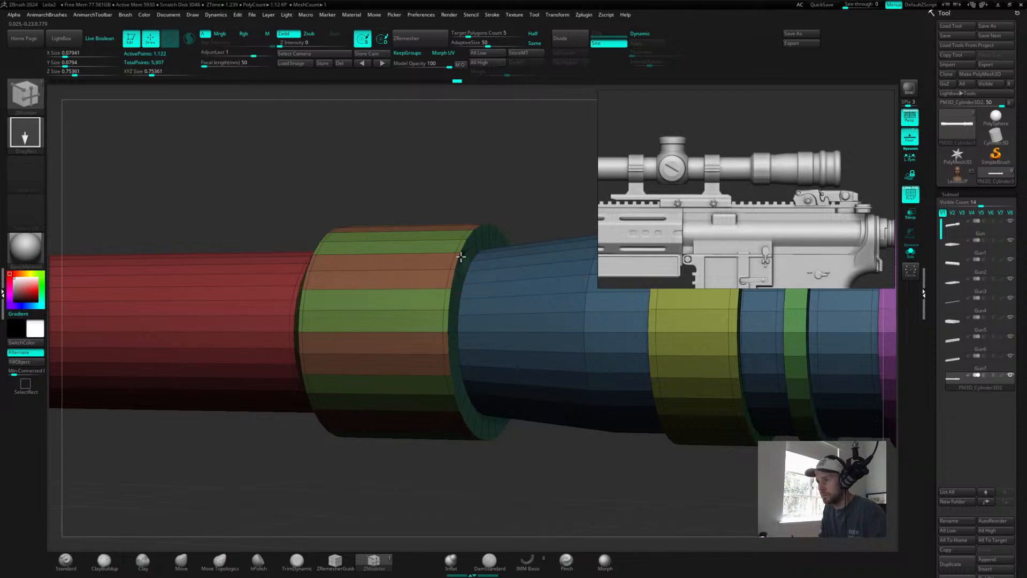
key("ctrl+z")
right_click_drag(506, 181, 650, 149, "ctrl")
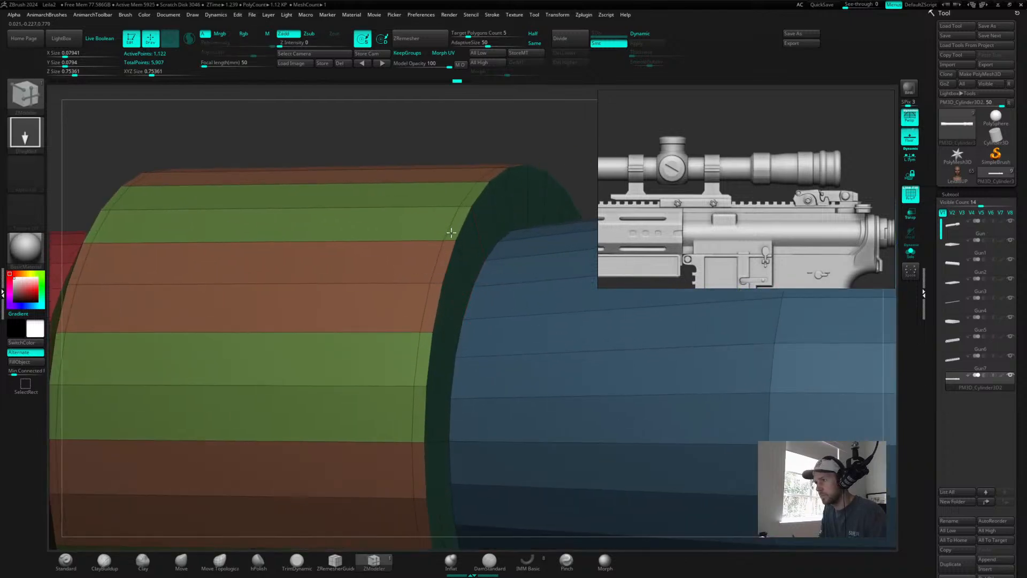
left_click(466, 271)
key("d")
right_click_drag(567, 120, 456, 148, "ctrl")
key("shift+f")
right_click_drag(542, 166, 506, 184, "ctrl")
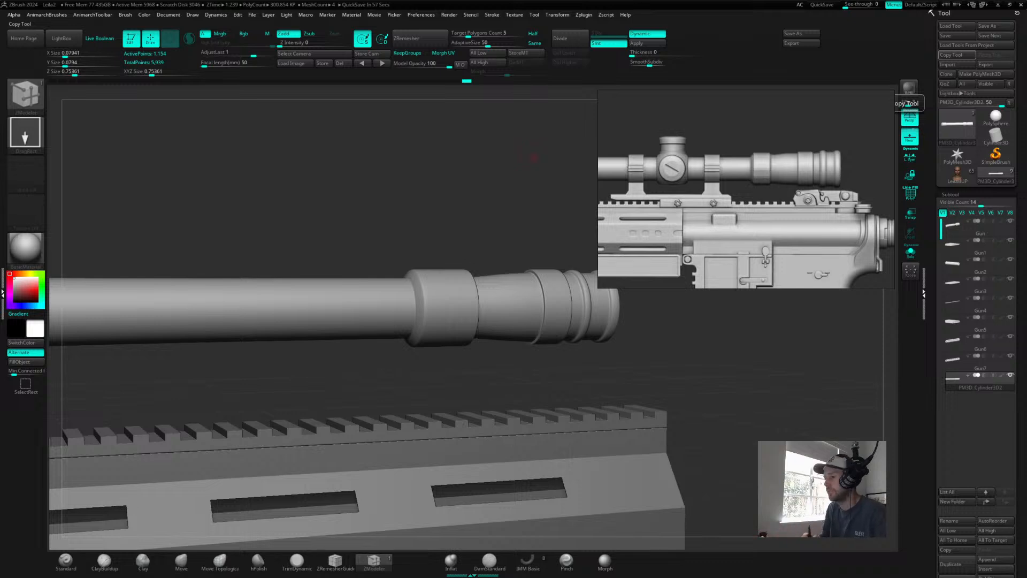
- Append a Cube3D as a new subtool alongside the scope body
left_click_drag(503, 213, 571, 227, "shift")
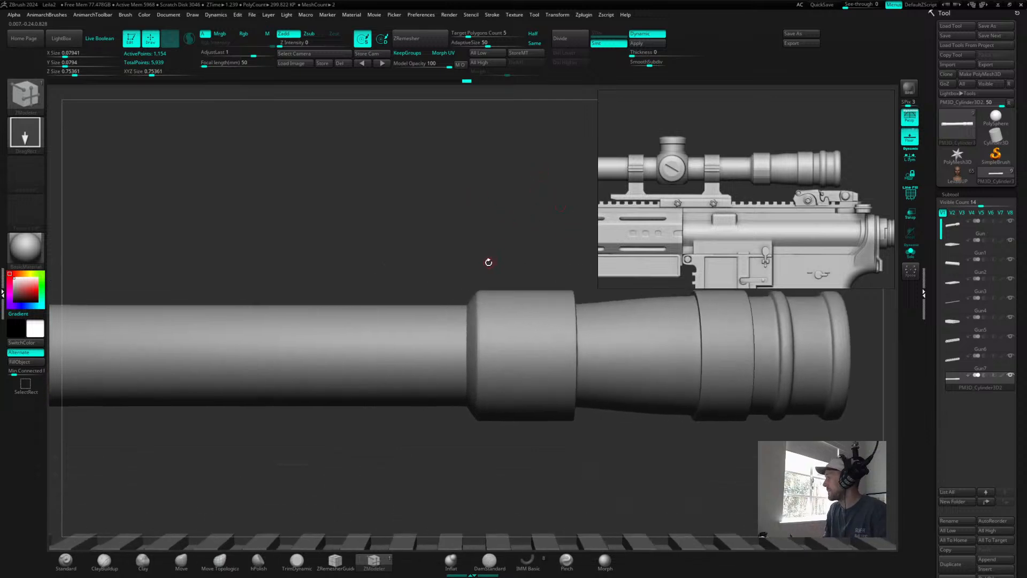
left_click_drag(489, 223, 493, 276)
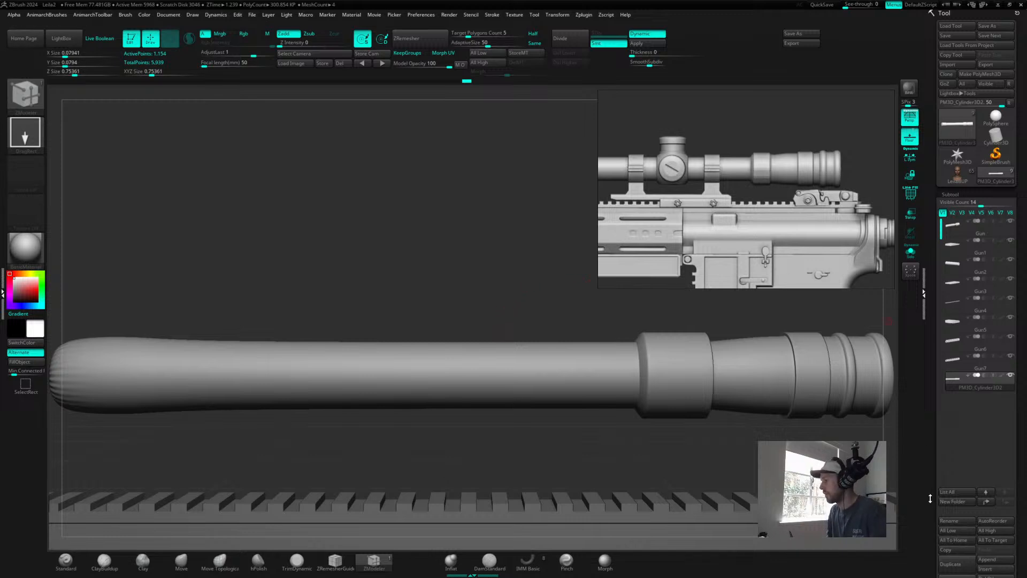
scroll(930, 408, "down", 10)
scroll(929, 408, "up", 7)
left_click(995, 459)
left_click(995, 459)
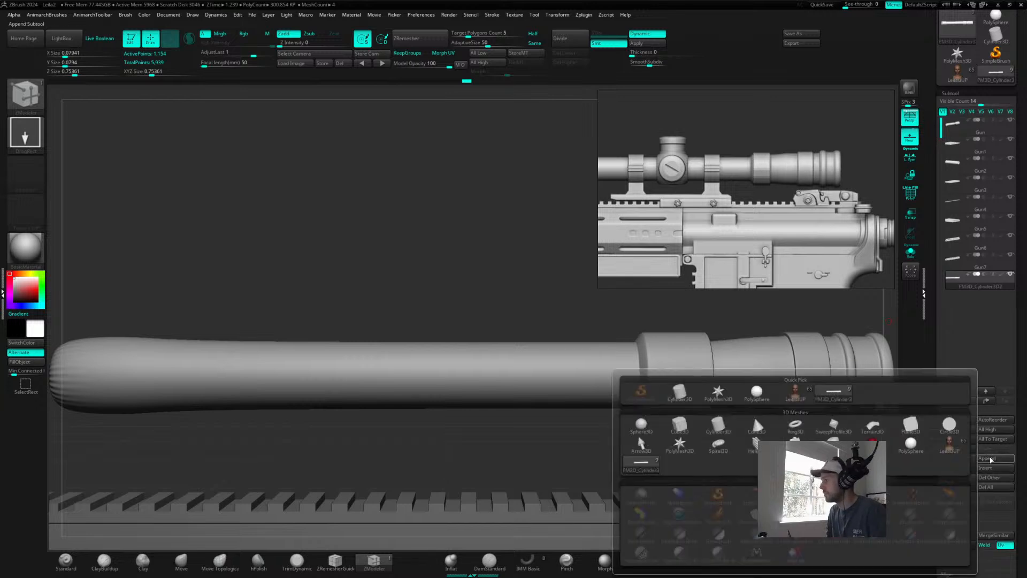
left_click(992, 460)
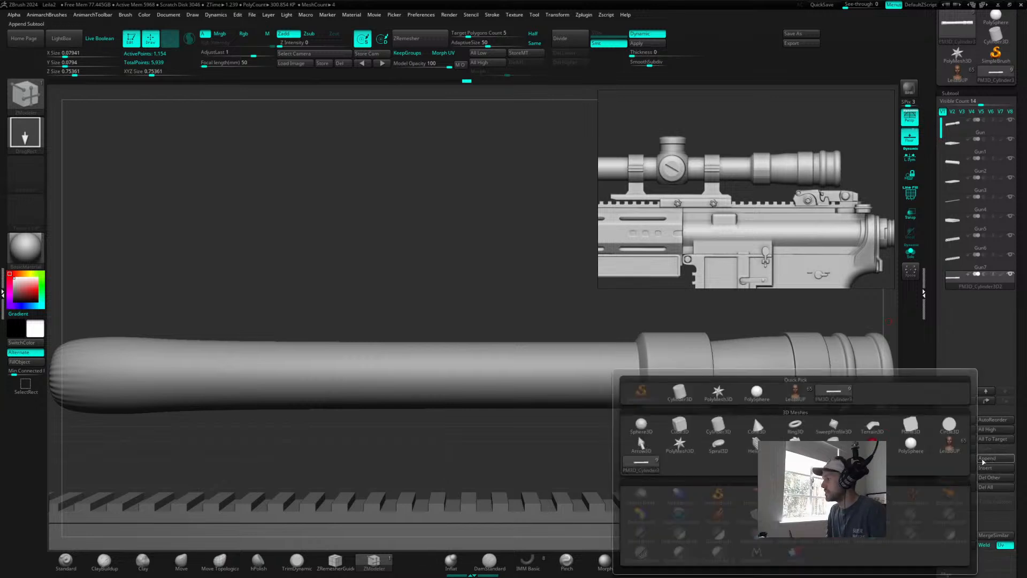
left_click(680, 425)
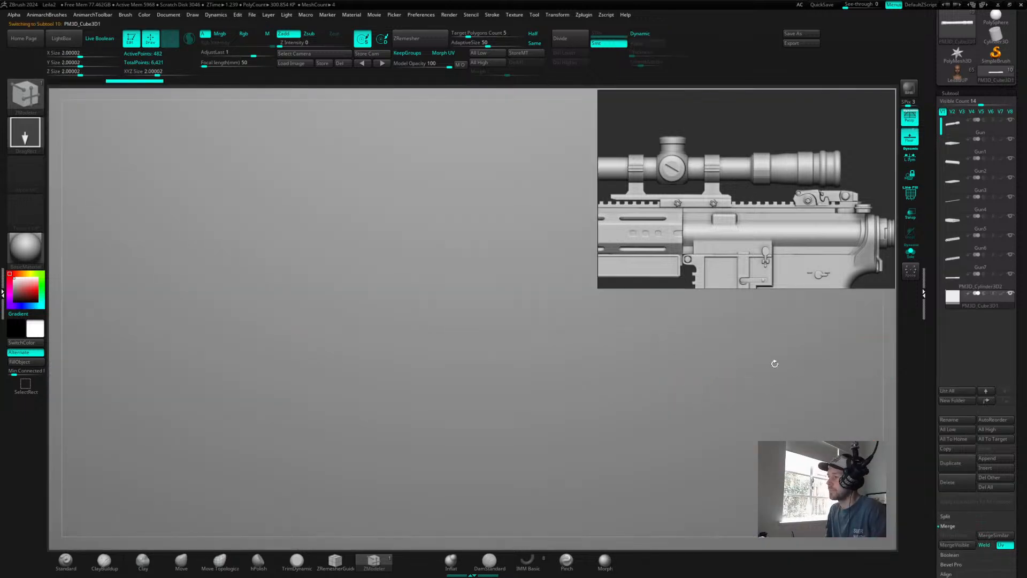
- Set the remeshing Adaptive Size to 100 and split the cube into polygroups by normals
left_click_drag(775, 363, 712, 362, "alt")
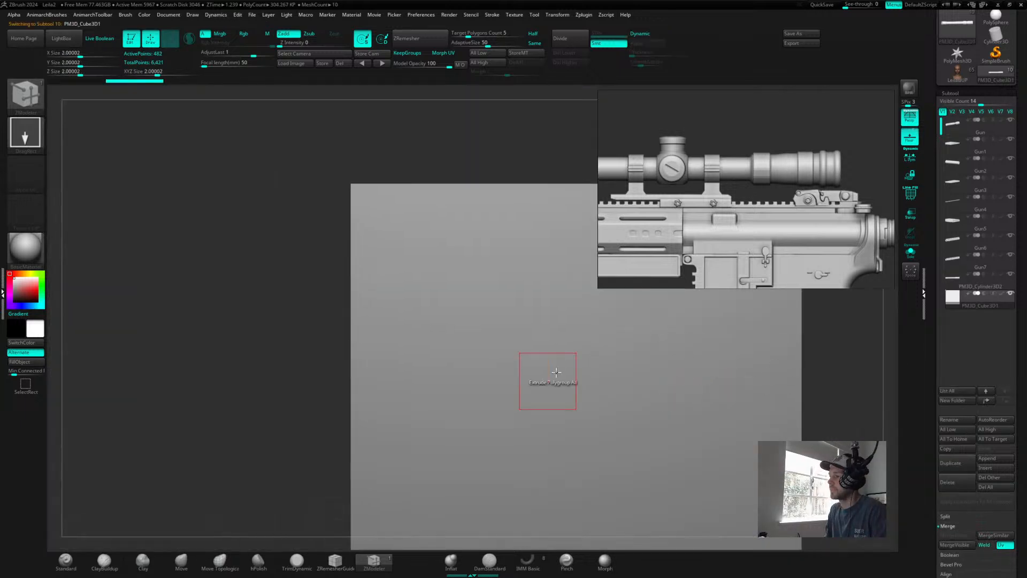
mouse_move(848, 393)
left_mouse_down("alt")
mouse_move(711, 351)
mouse_move(728, 357)
mouse_move(666, 352)
left_mouse_up("alt")
left_click_drag(488, 45, 517, 46)
left_click_drag(442, 120, 463, 211)
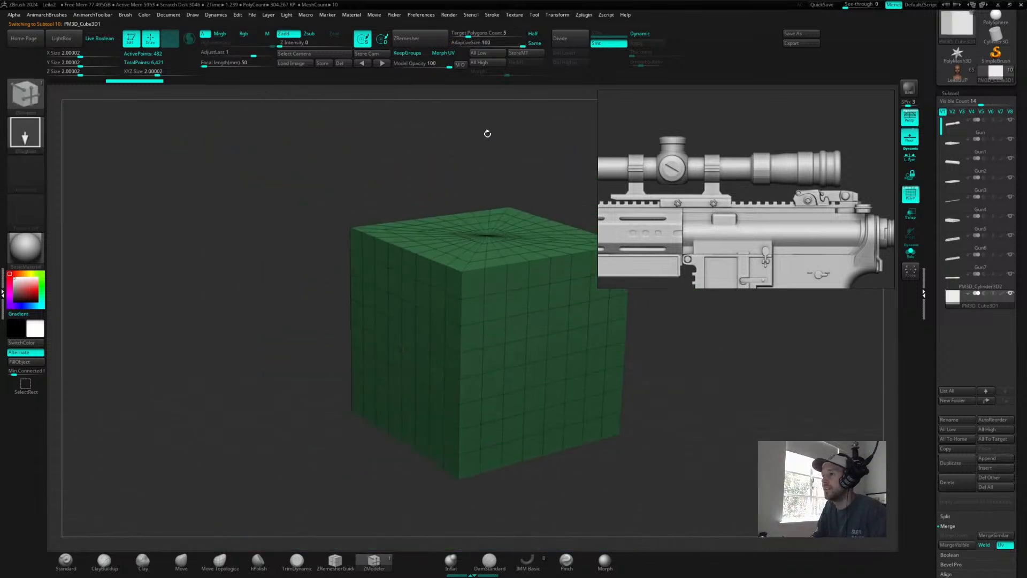
left_click_drag(484, 134, 463, 142, "alt")
key("space")
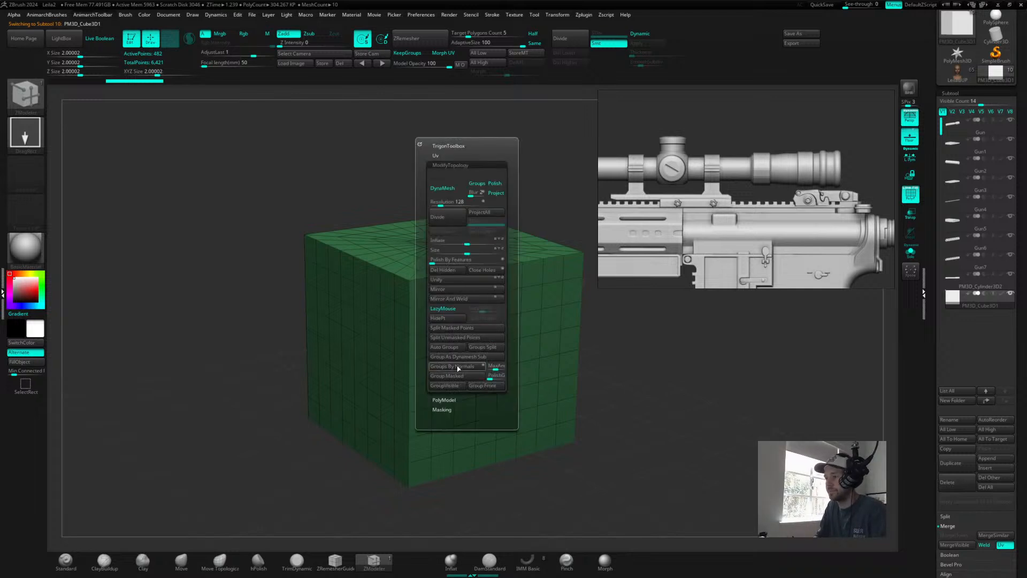
left_click(466, 368)
mouse_move(536, 135)
left_mouse_down()
mouse_move(551, 151)
mouse_move(530, 107)
mouse_move(527, 132)
left_mouse_up()
- ZRemesh the cube repeatedly with Half and KeepGroups enabled until each side is a 4 by 4 grid
key("super")
left_click(533, 35)
left_click(421, 39)
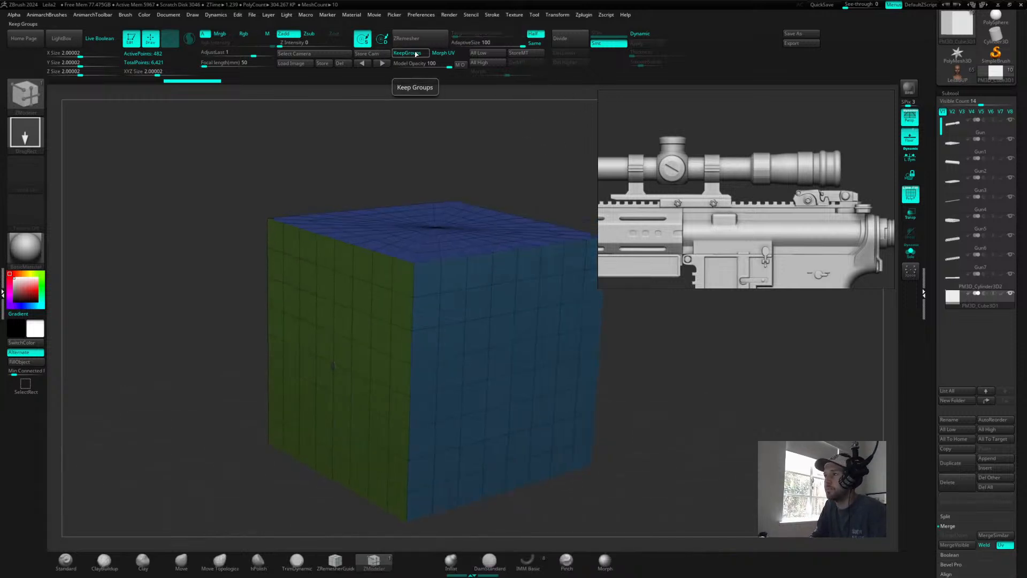
left_click(422, 42)
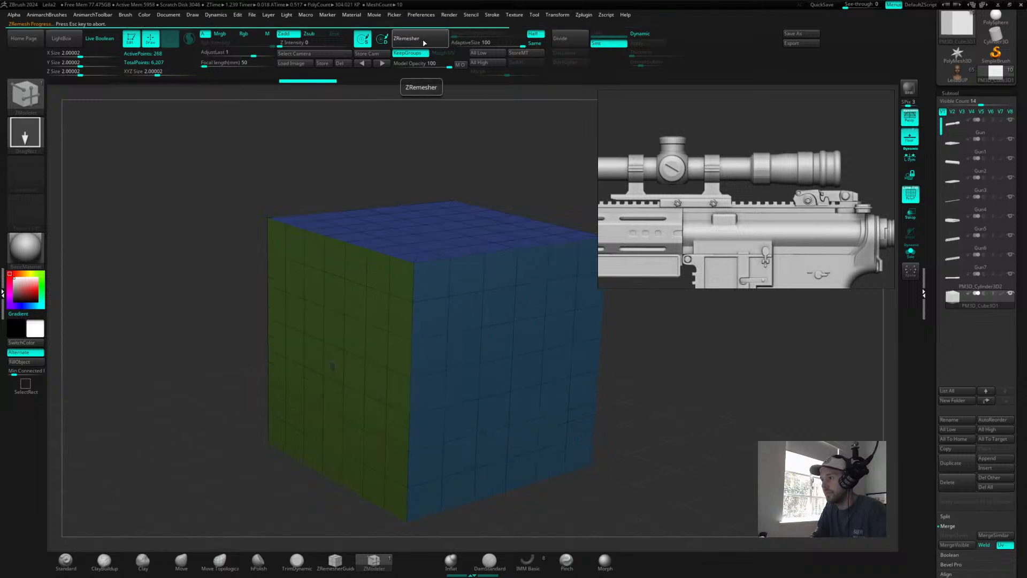
left_click(424, 45)
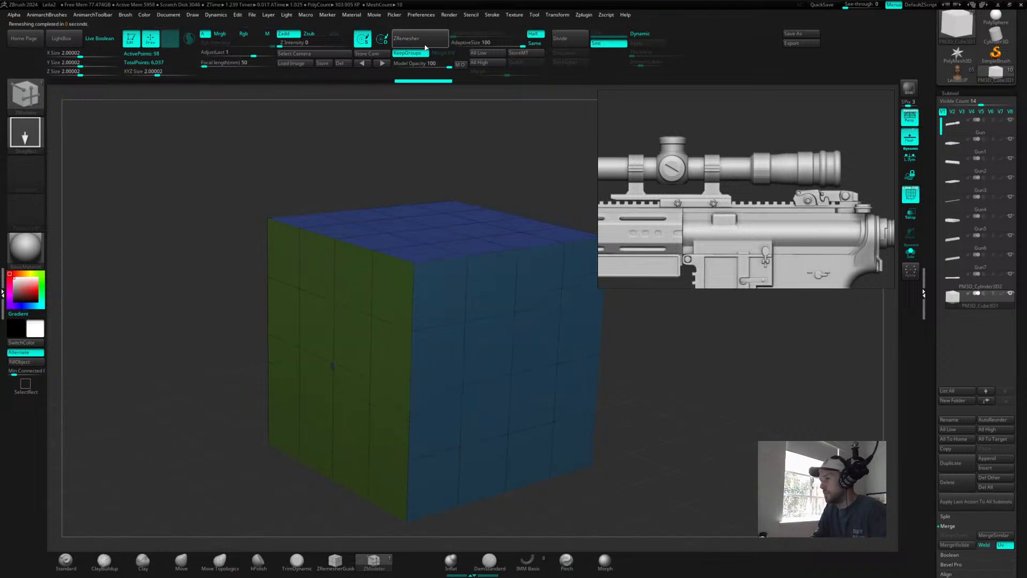
- Reset and center the transform gizmo on the cube, scale the cube uniformly to about 0.166, and place it over the scope tube
left_click_drag(511, 137, 548, 151)
key("w")
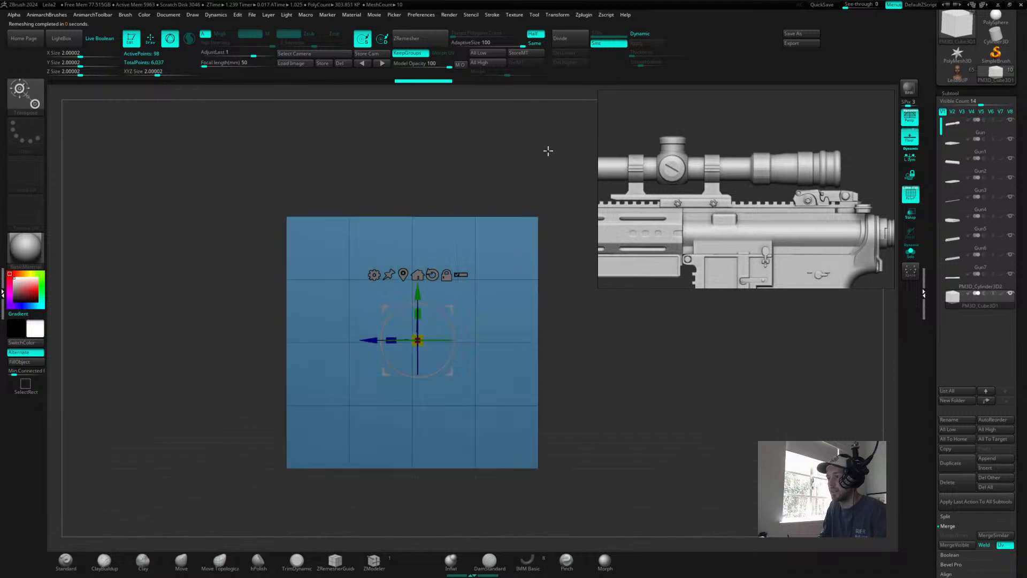
left_click(419, 273, "alt")
left_click(404, 274, "alt")
left_click_drag(419, 337, 305, 402)
left_click_drag(517, 250, 295, 210, "alt")
left_click_drag(138, 343, 327, 343)
left_click_drag(340, 304, 509, 213)
left_click_drag(326, 268, 289, 292)
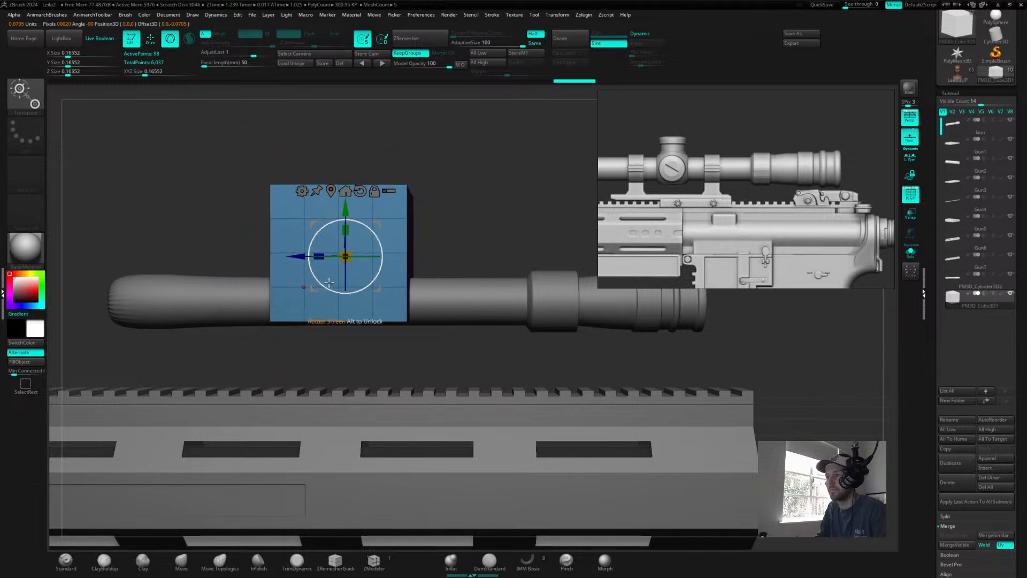
- Lower the cube until it is centered on the scope tube's height and scale it uniformly to about 0.131
left_click_drag(476, 222, 550, 204, "shift")
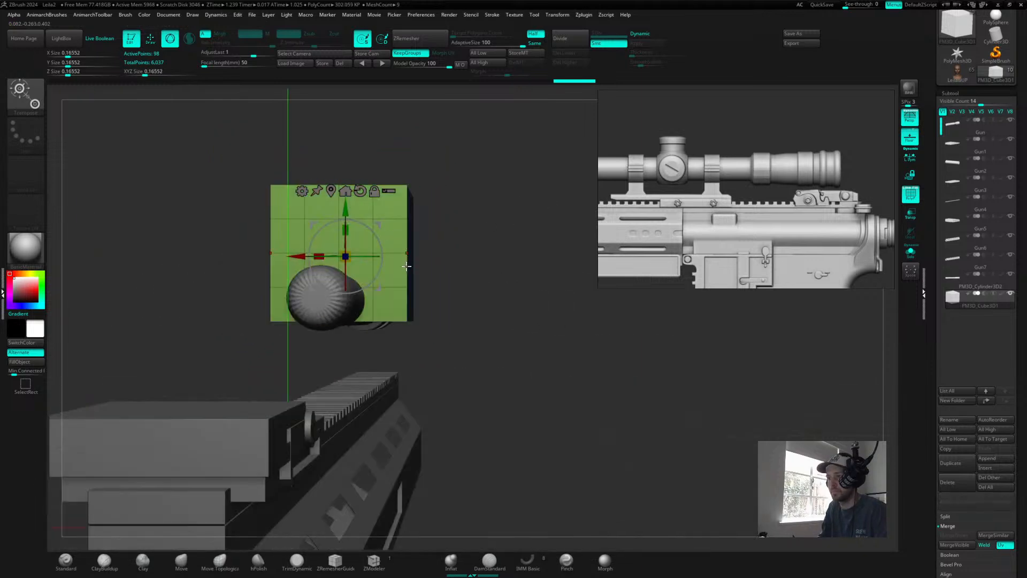
left_click_drag(503, 248, 479, 213, "shift")
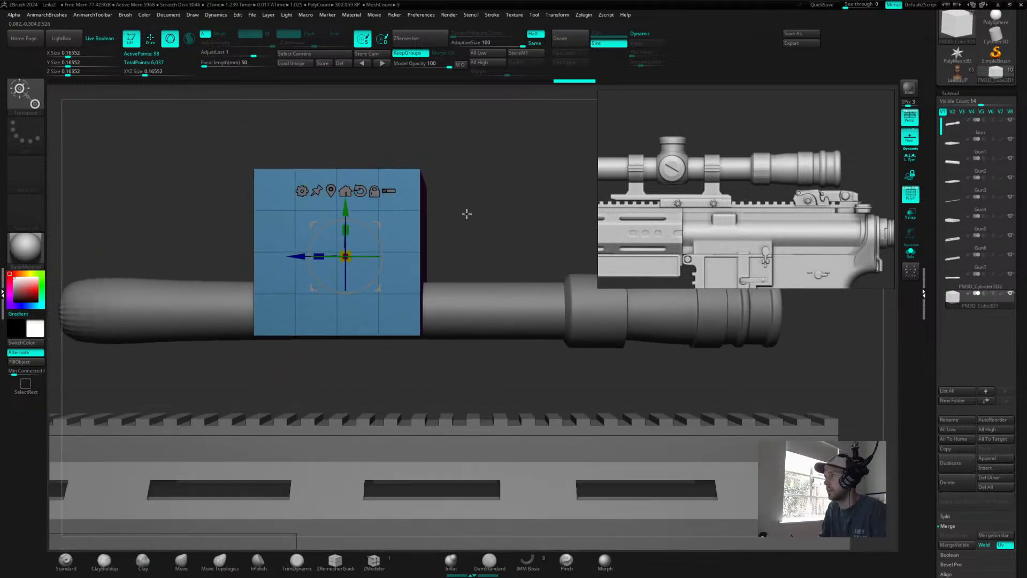
left_click_drag(346, 209, 346, 261)
left_click_drag(314, 298, 357, 318)
left_click_drag(523, 200, 463, 179, "alt")
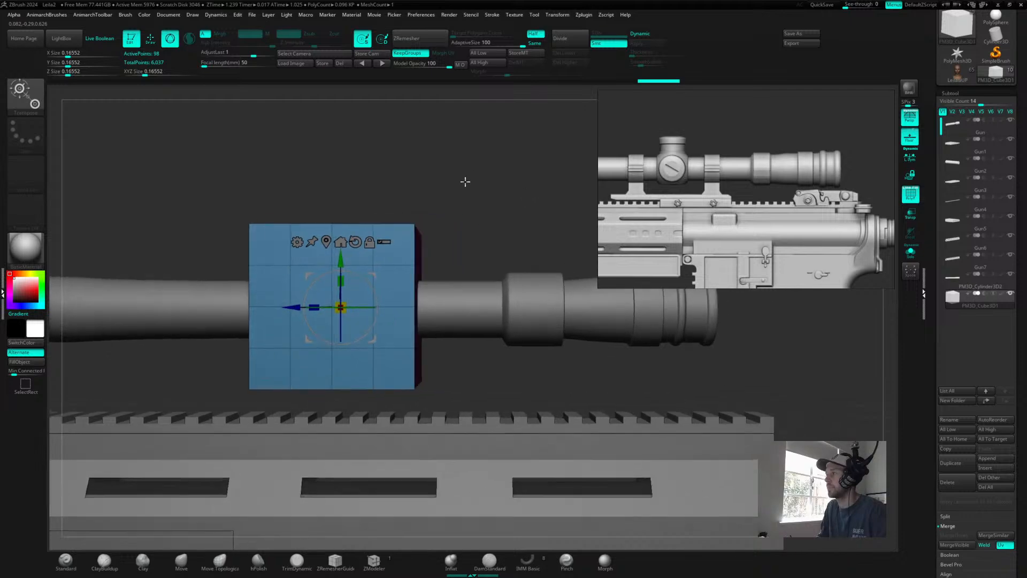
left_click_drag(341, 306, 320, 311)
mouse_move(422, 206)
left_mouse_down()
mouse_move(448, 202)
mouse_move(432, 202)
left_mouse_up()
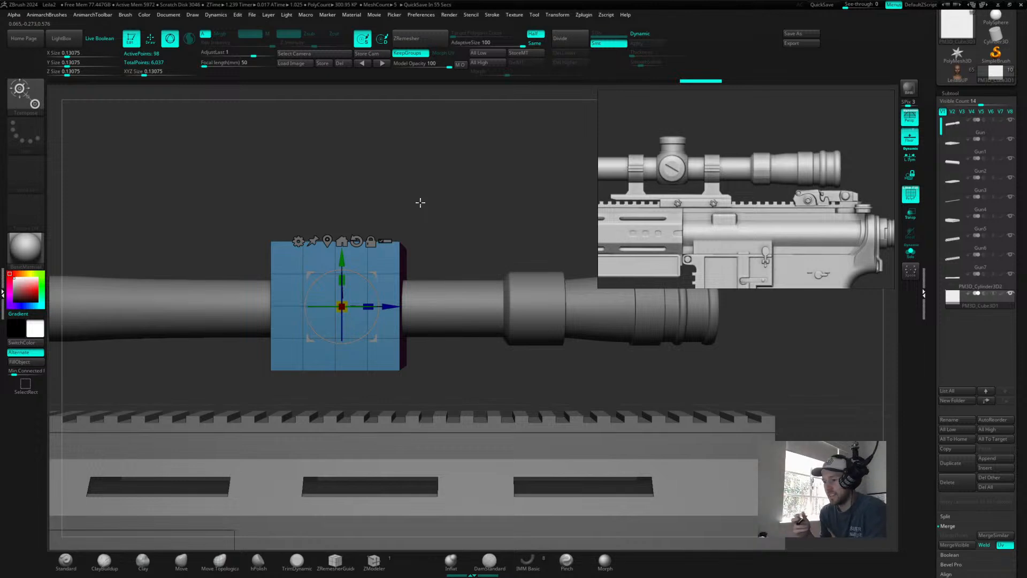
- Compare the cube on the scope tube with a close-up of the reference scope's turret block
left_click_drag(449, 229, 464, 212)
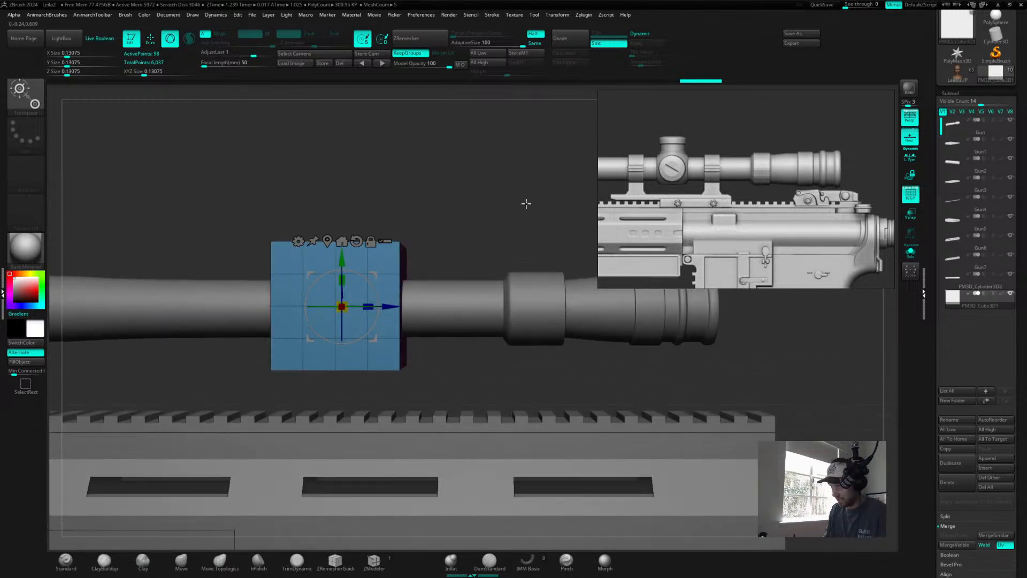
mouse_move(500, 220)
left_mouse_down()
mouse_move(510, 240)
mouse_move(484, 245)
mouse_move(511, 227)
left_mouse_up()
left_click_drag(519, 271, 502, 216)
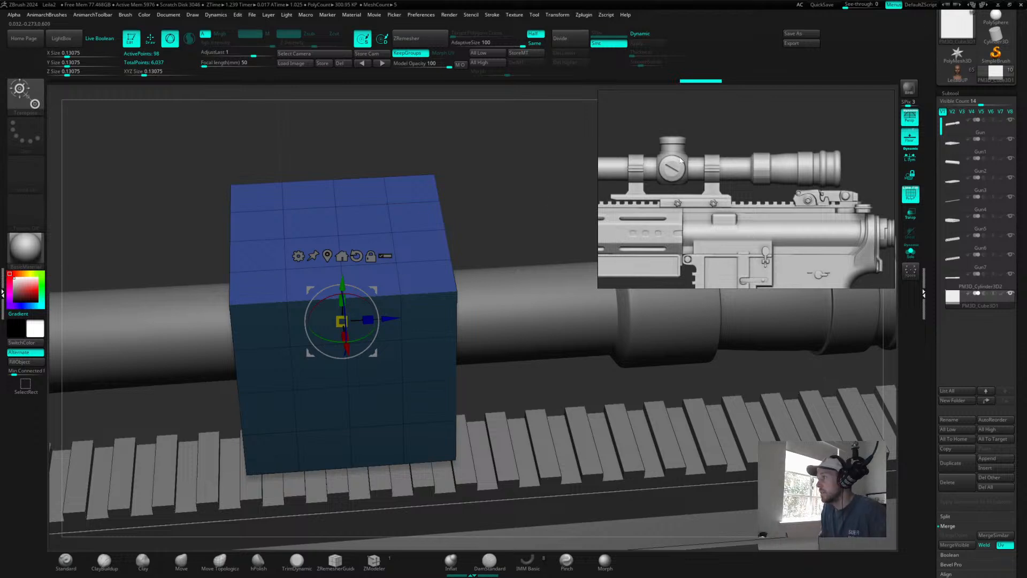
scroll(677, 138, "up", 5)
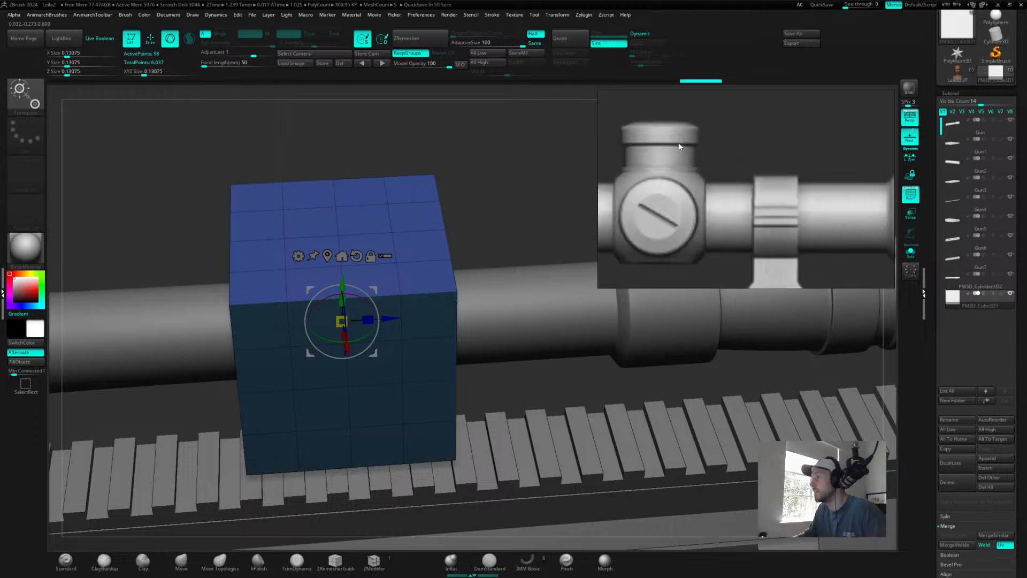
scroll(687, 154, "down", 2)
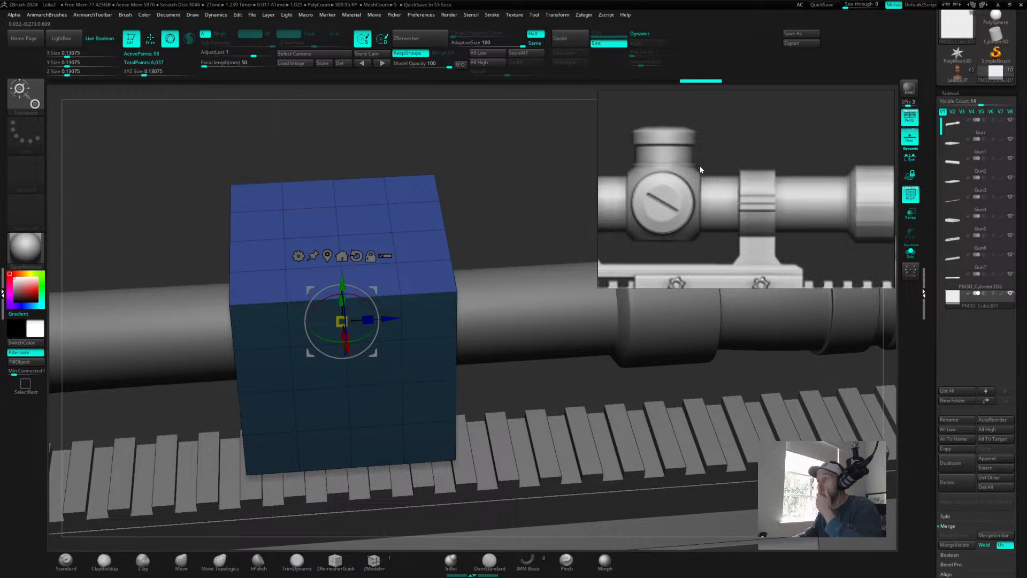
mouse_move(513, 210)
left_mouse_down()
mouse_move(544, 193)
mouse_move(525, 243)
left_mouse_up()
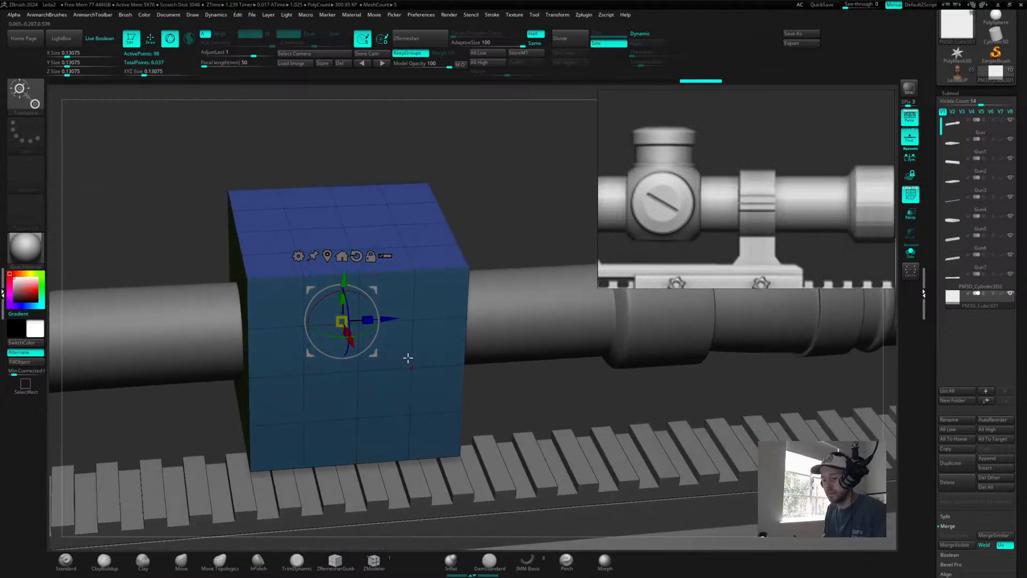
- Try to thin the cube's grid by deleting the edge loops that cross its top and front faces
key("q")
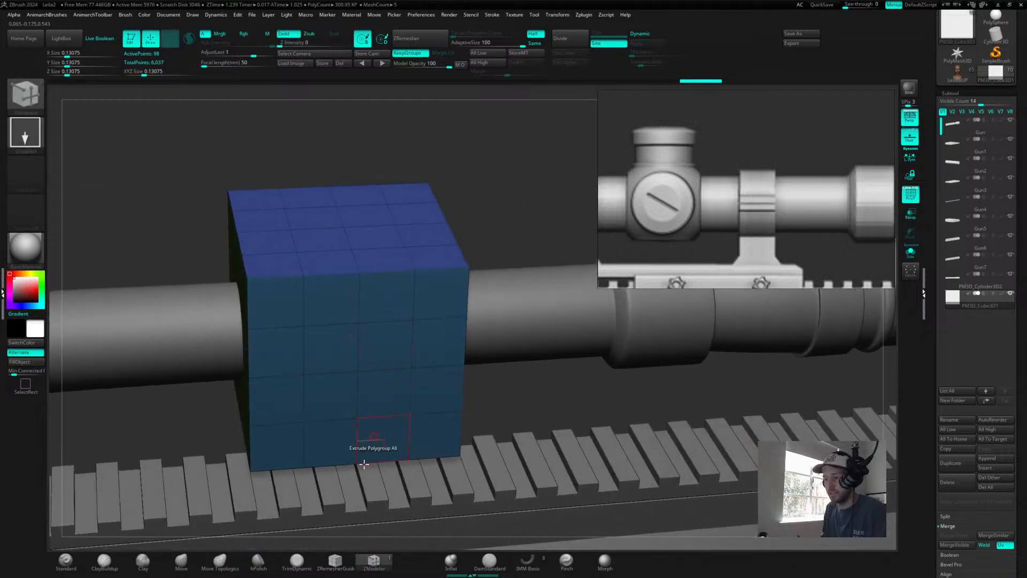
left_click(409, 255, "alt")
left_click(356, 265, "alt")
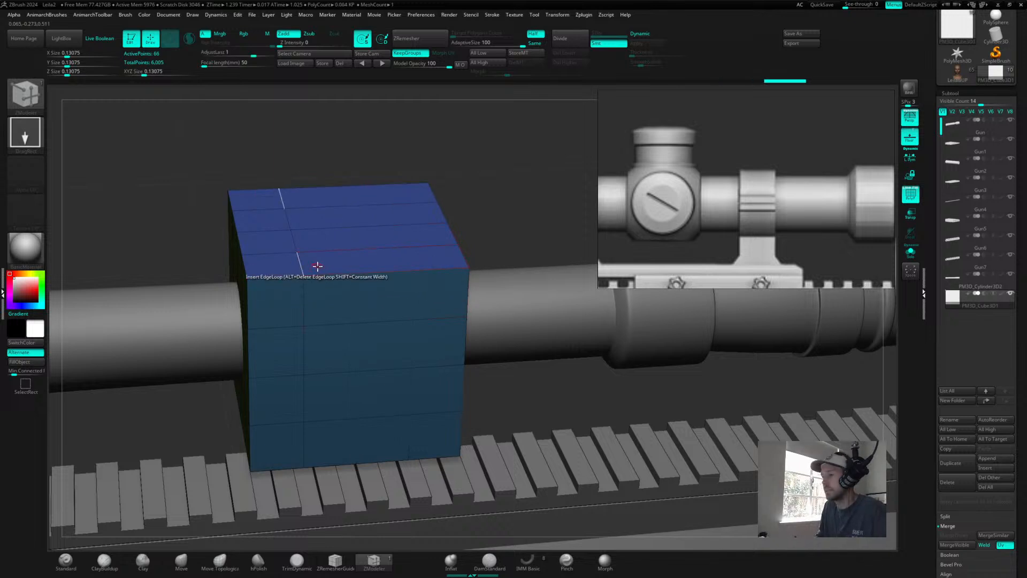
left_click(301, 262, "alt")
left_click(310, 250, "alt")
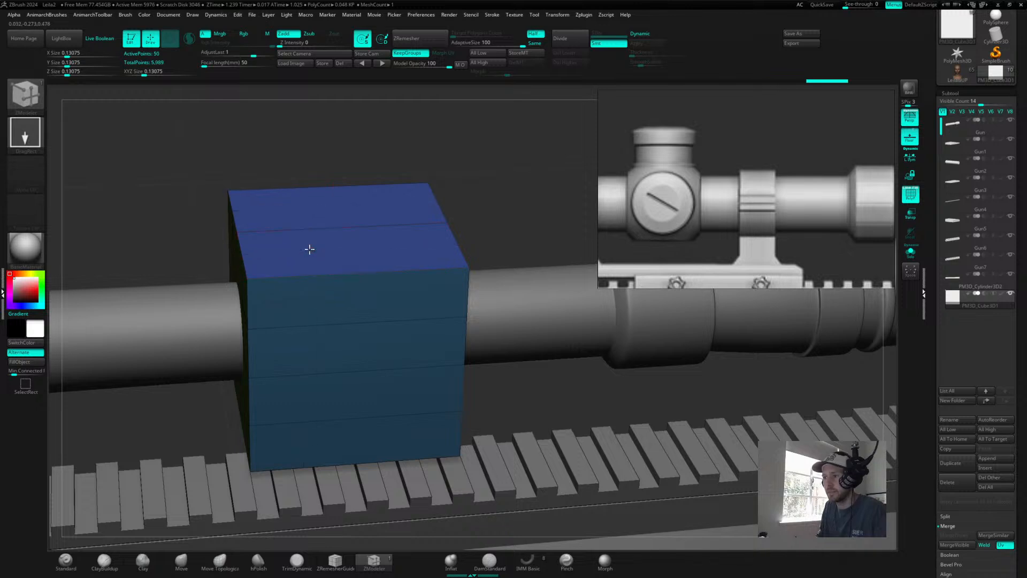
key("ctrl+z")
key("ctrl+z")
key("ctrl+z")
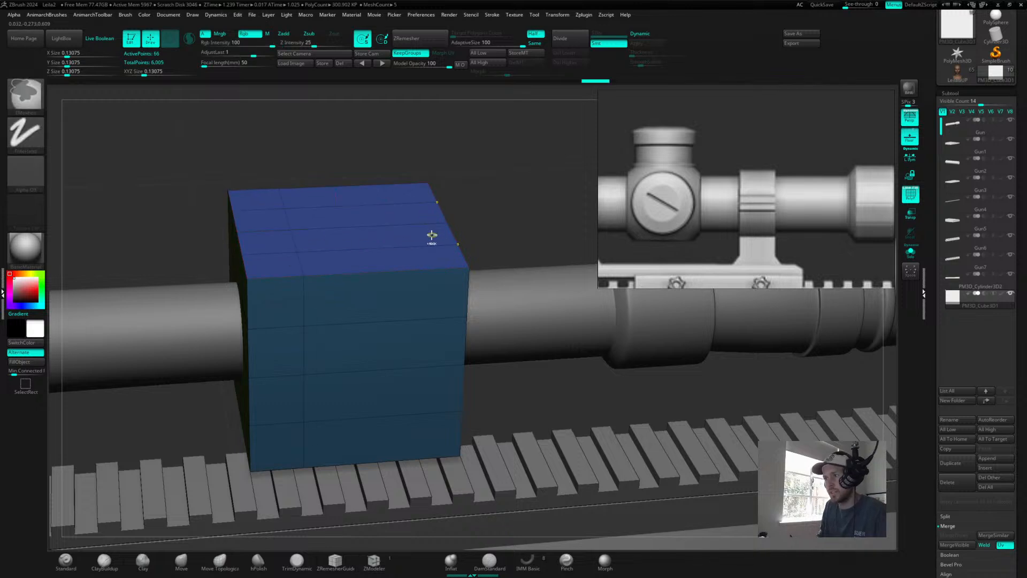
key("ctrl+z")
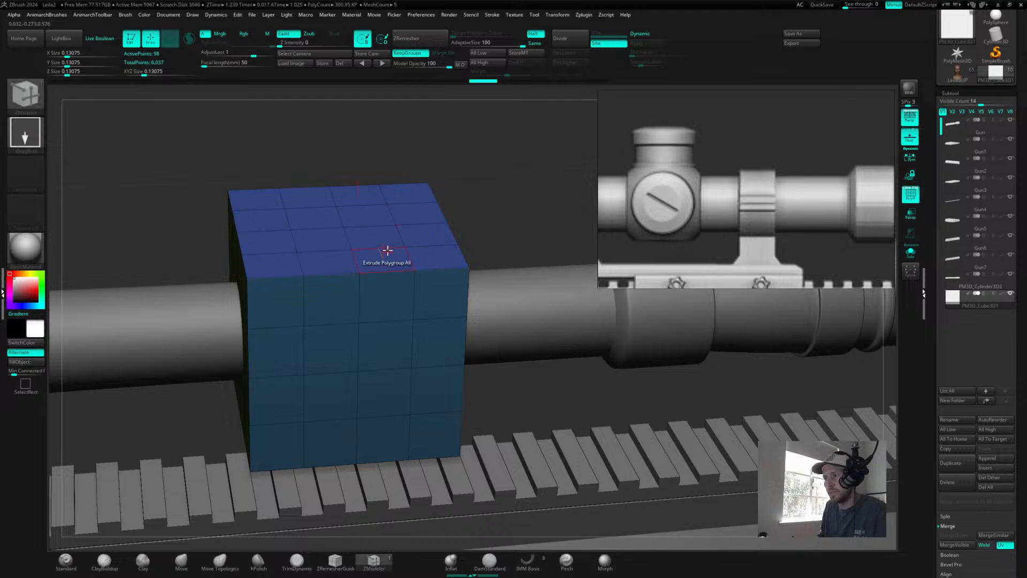
- Delete the cube's extra edge loops until the top is a 2 by 2 grid and each side has one vertical split
left_click(299, 264, "alt")
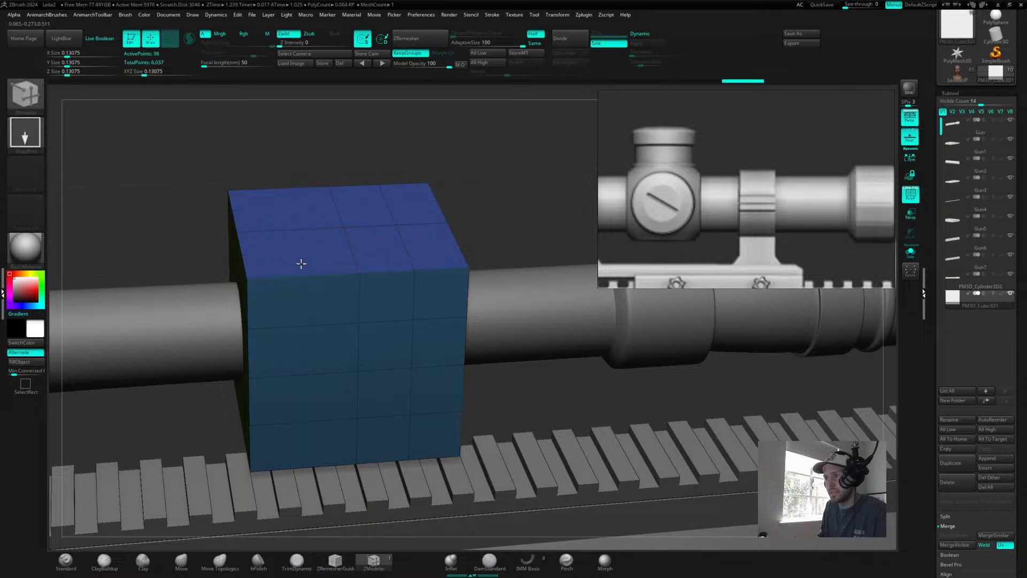
left_click(404, 241, "alt")
mouse_move(503, 204)
left_mouse_down()
mouse_move(476, 208)
mouse_move(491, 193)
left_mouse_up()
left_click(378, 302, "alt")
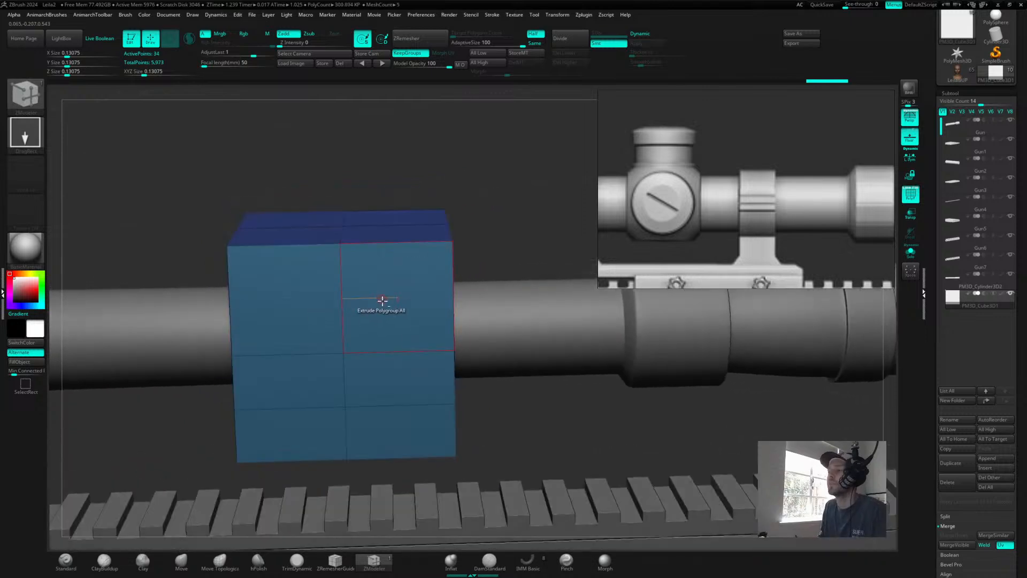
left_click(381, 349, "alt")
left_click(373, 405, "alt")
- Inspect the scope tube, top rail and handguard subtools around the cube
left_click_drag(559, 209, 543, 193)
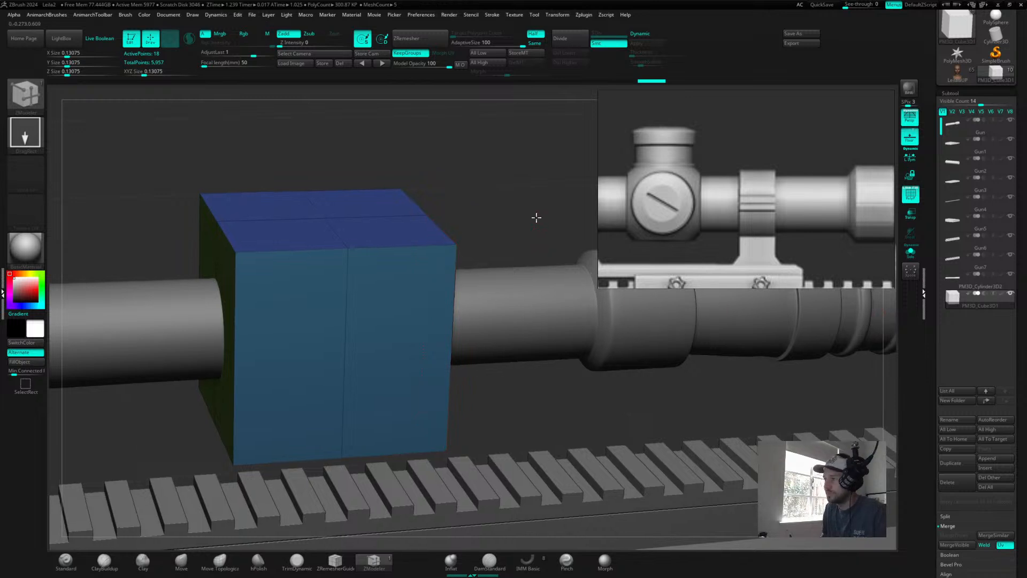
left_click_drag(537, 218, 447, 228, "alt")
left_click(473, 347, "alt")
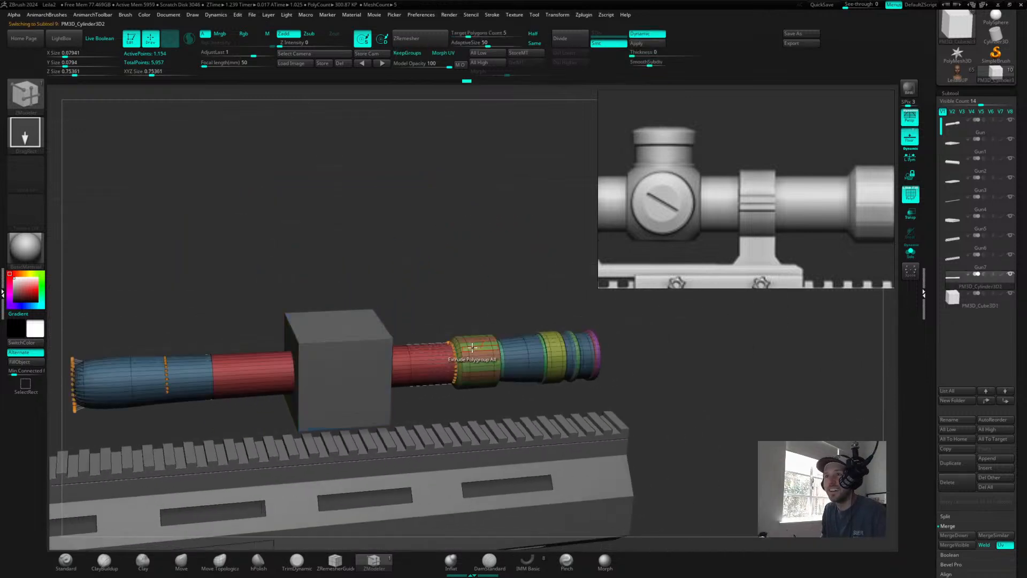
left_click_drag(465, 309, 556, 176)
left_click(470, 345, "alt")
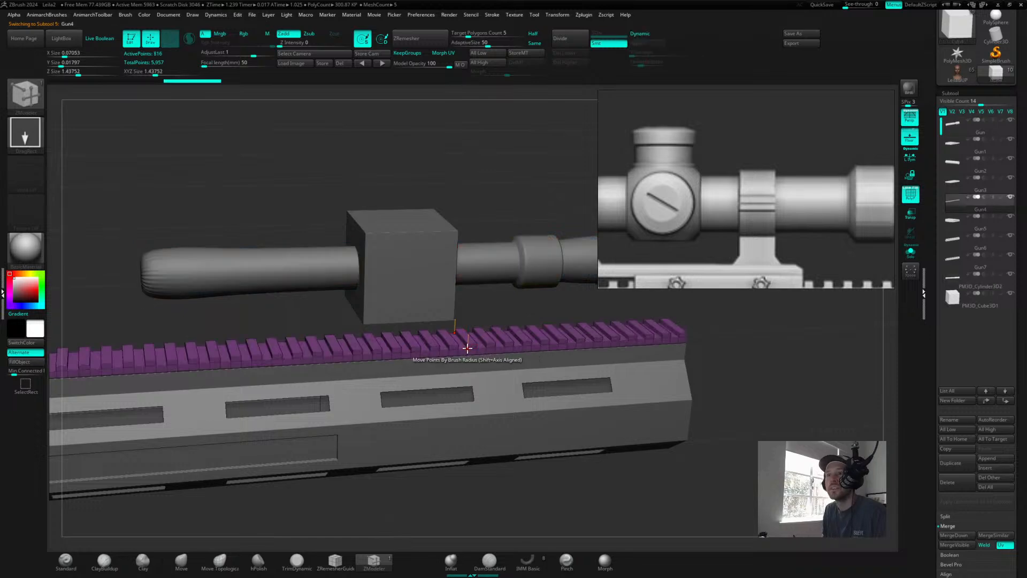
left_click(449, 431, "alt")
left_click_drag(465, 498, 622, 464)
left_click_drag(801, 374, 582, 298, "alt")
left_click(582, 298, "alt")
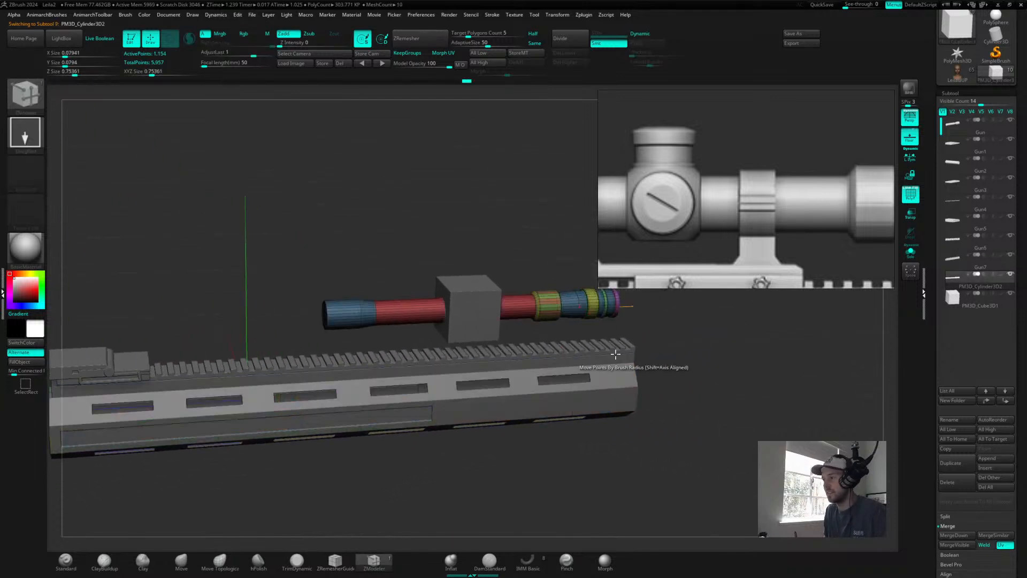
left_click(582, 351, "alt")
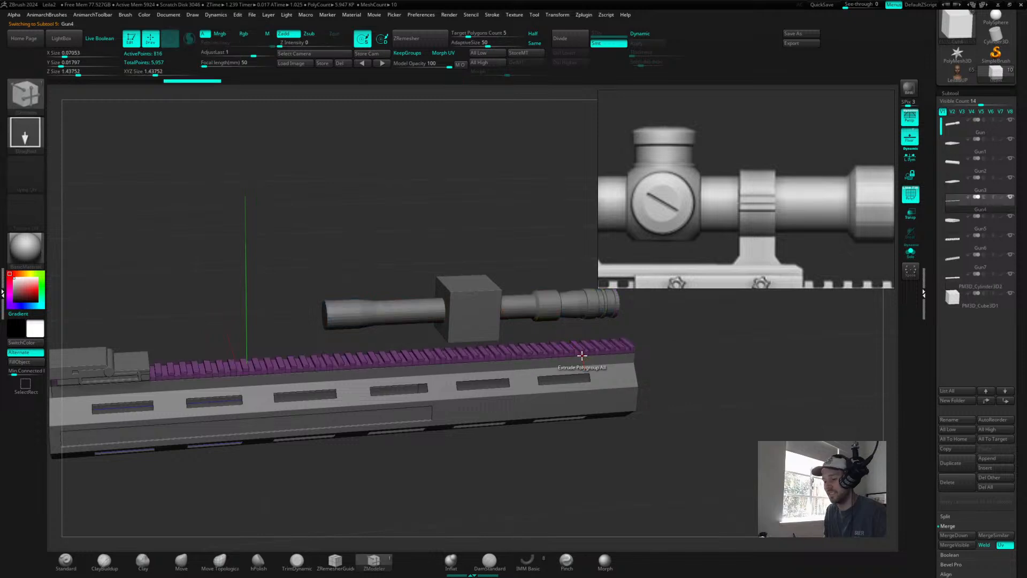
left_click_drag(693, 356, 716, 356, "alt")
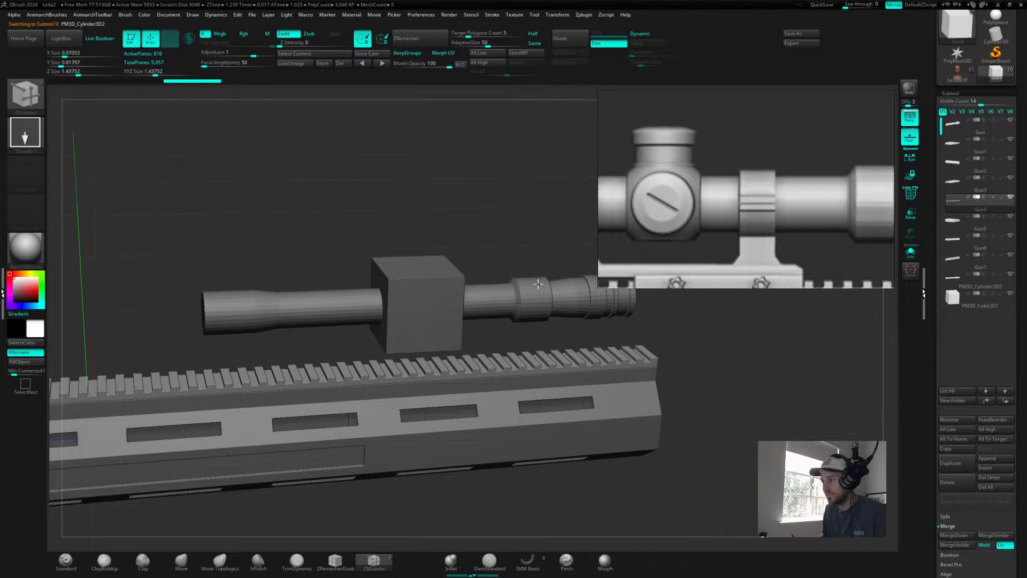
- Turn on dynamic subdivision for the scope tube and make the cube the active subtool again
left_click(541, 292, "alt")
key("d")
left_click_drag(539, 232, 554, 253)
left_click(323, 218, "alt")
left_click_drag(450, 161, 477, 153, "shift")
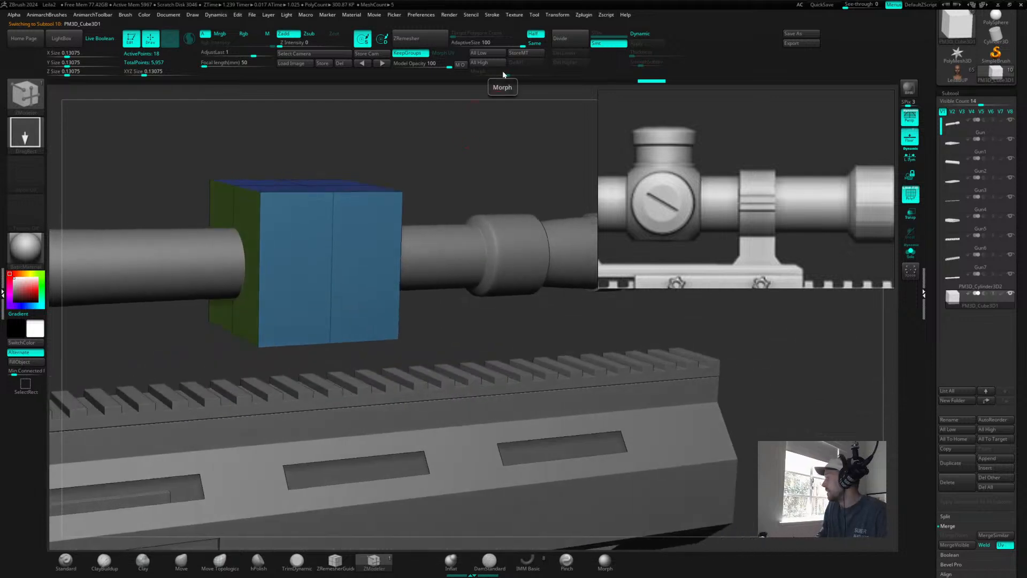
left_click_drag(420, 171, 431, 176)
key("s")
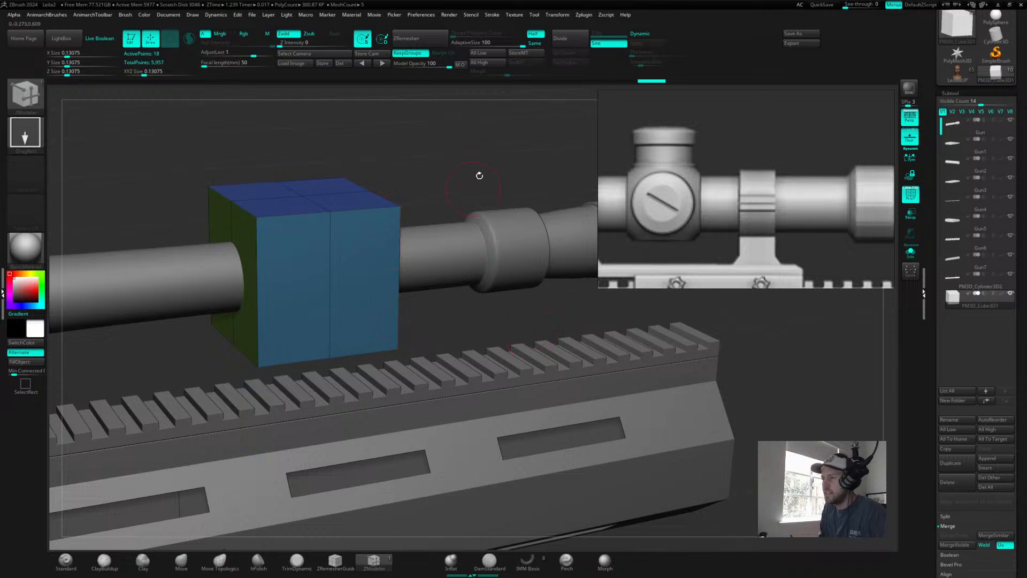
left_click_drag(479, 172, 474, 163, "shift")
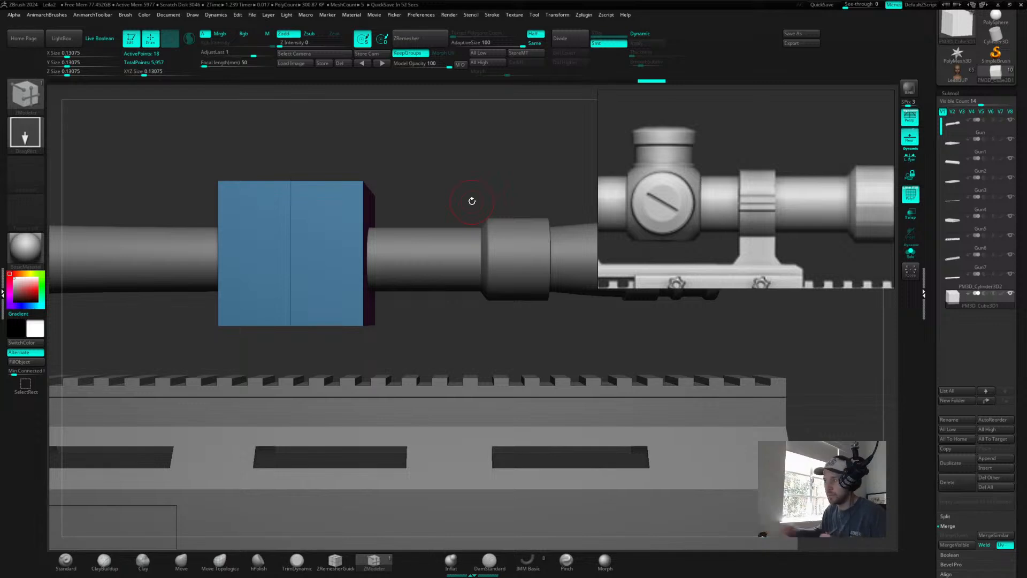
mouse_move(459, 195)
left_mouse_down()
mouse_move(475, 188)
mouse_move(475, 204)
left_mouse_up()
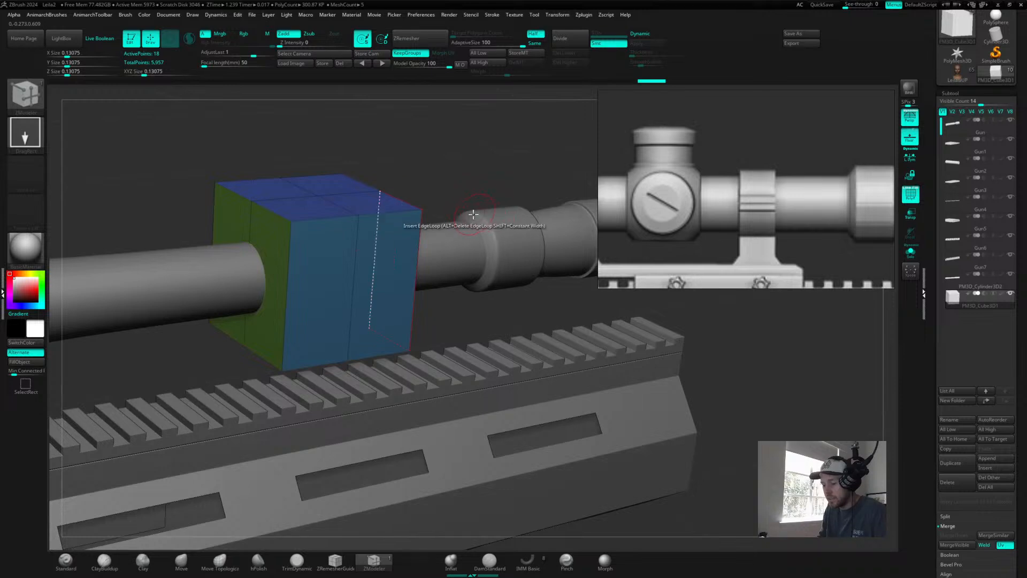
left_click_drag(484, 153, 491, 175, "shift")
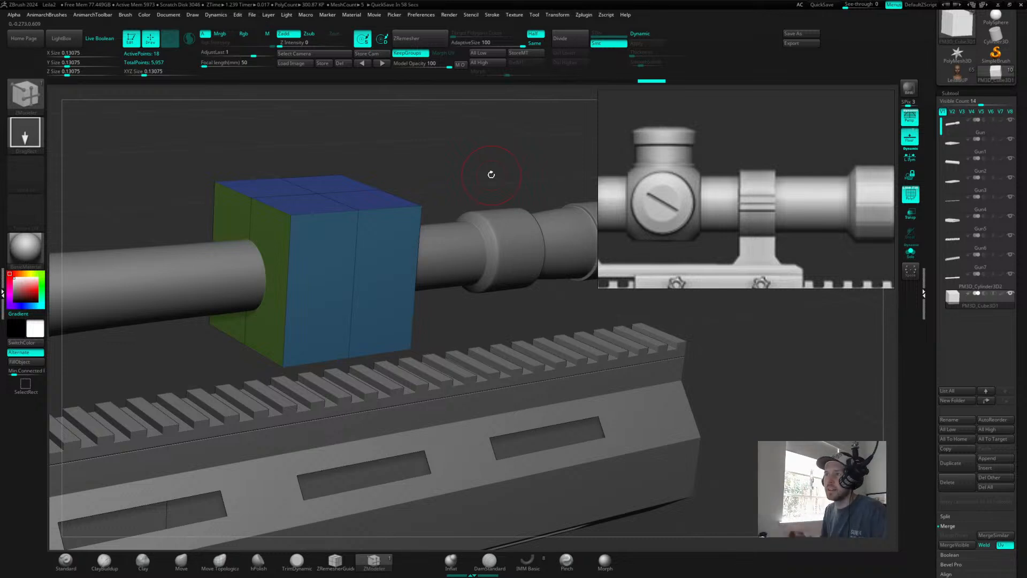
left_click_drag(486, 174, 490, 177, "shift")
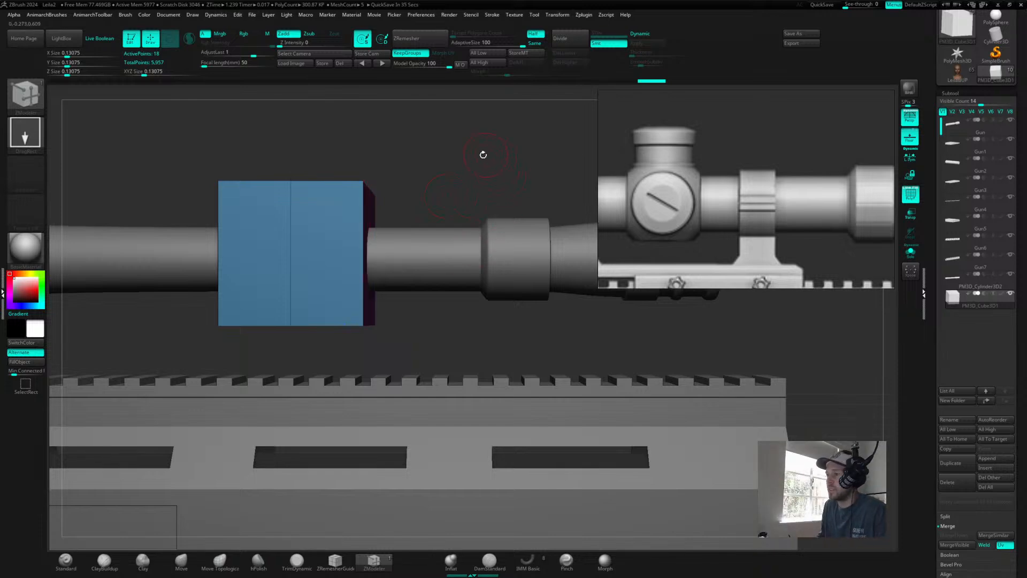
left_click_drag(487, 156, 492, 184)
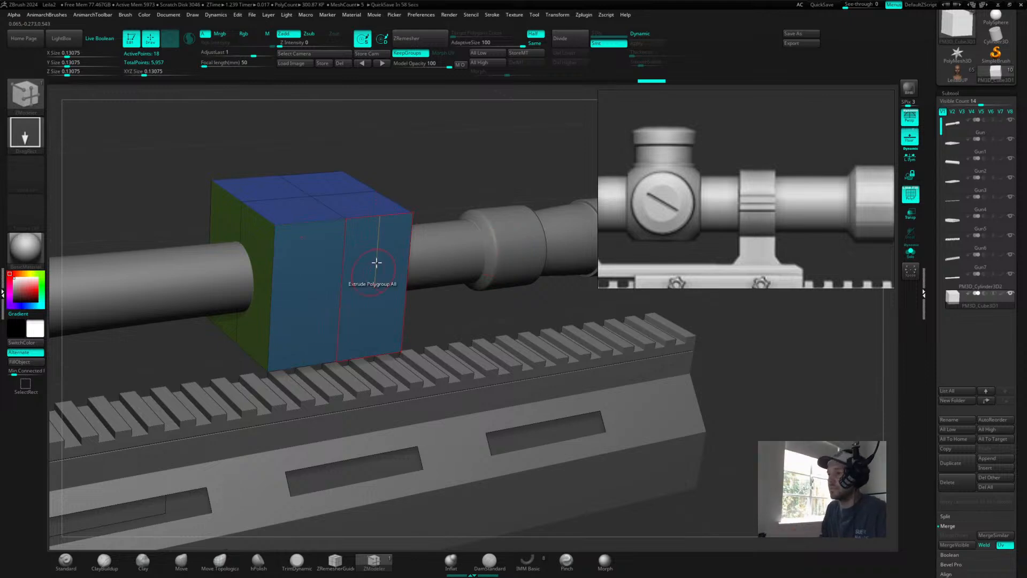
left_click_drag(432, 192, 410, 189, "shift")
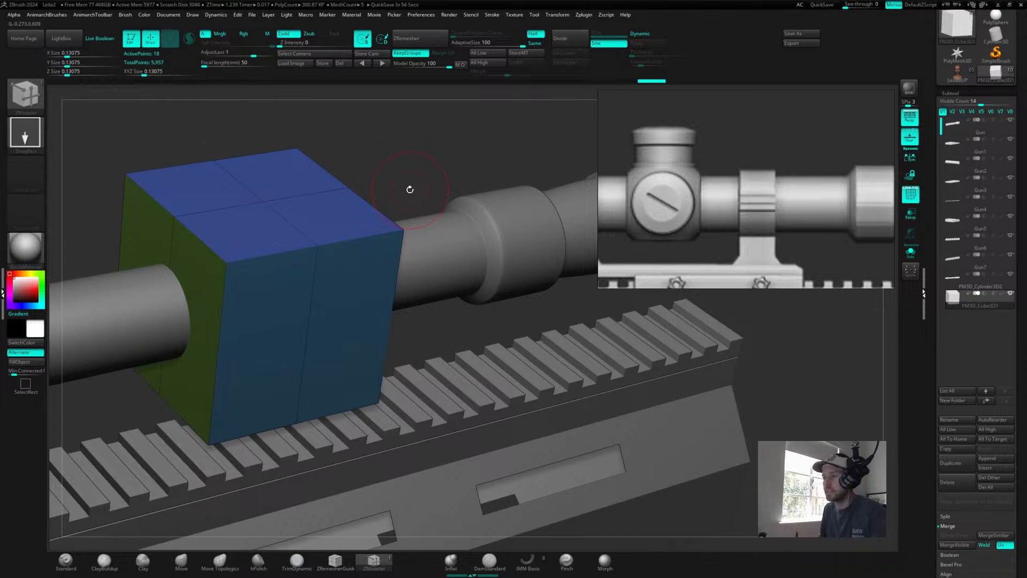
left_click_drag(467, 184, 447, 159, "shift")
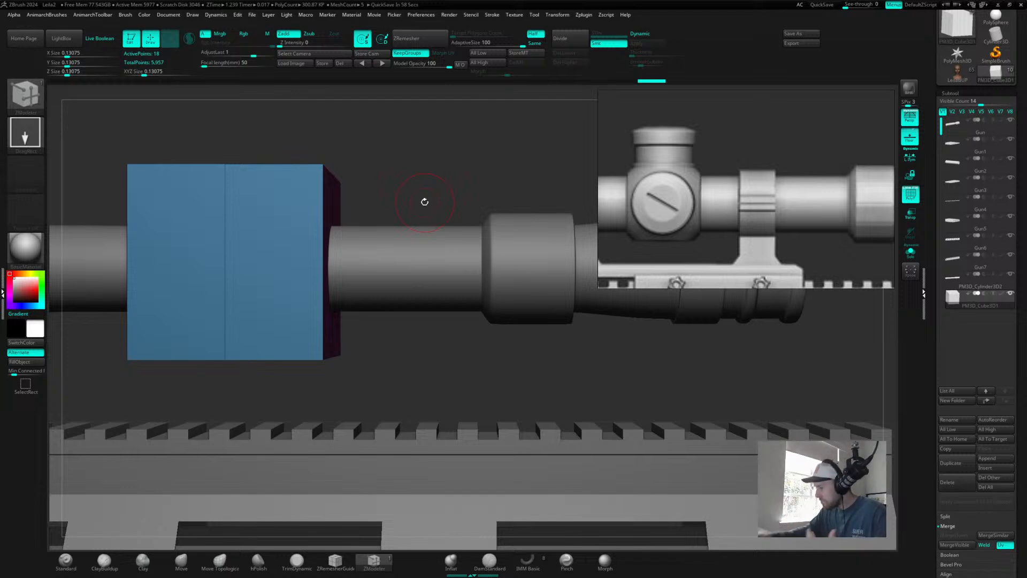
- Try the Split point action on the center point of the cube's top face to form an octagonal ring
left_click_drag(487, 160, 213, 192)
key("space")
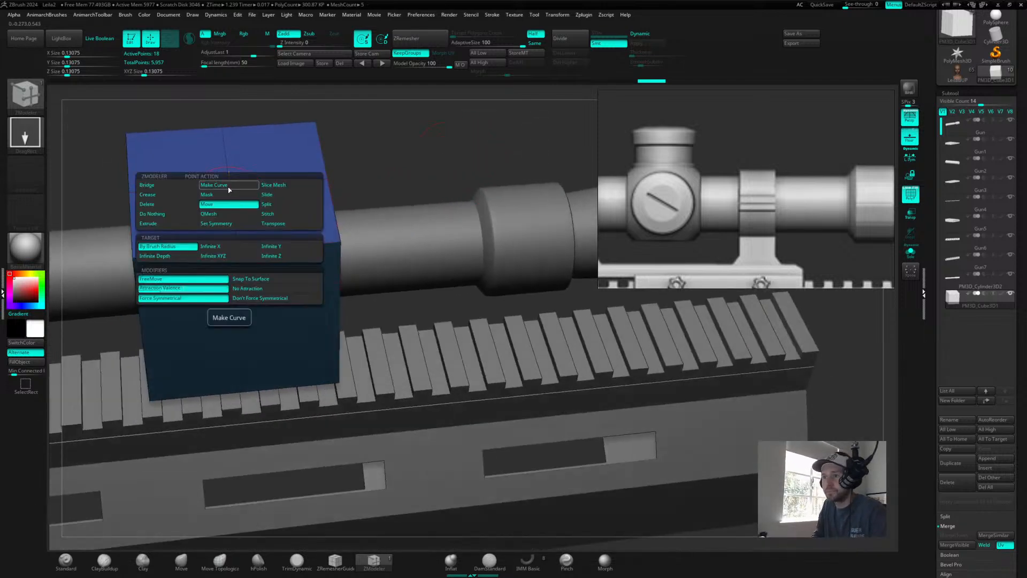
left_click(266, 204)
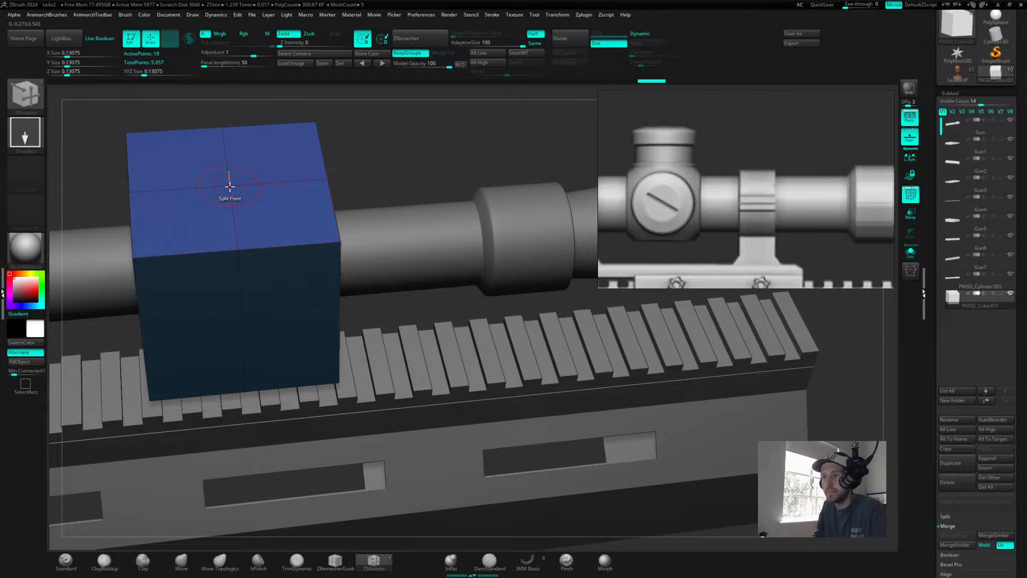
left_click_drag(233, 179, 285, 130)
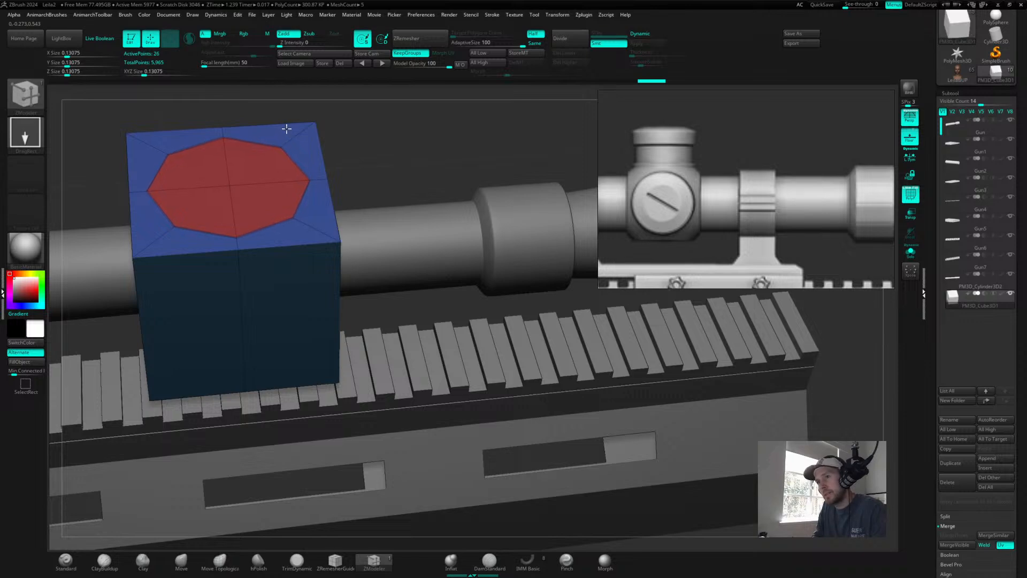
left_click_drag(376, 163, 506, 196)
left_click_drag(520, 136, 509, 207)
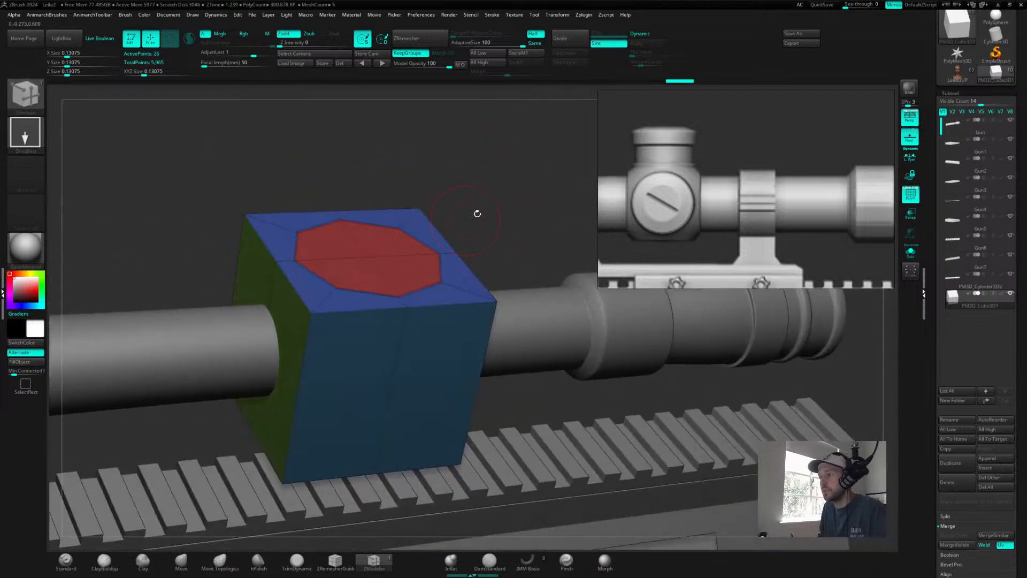
key("ctrl+z")
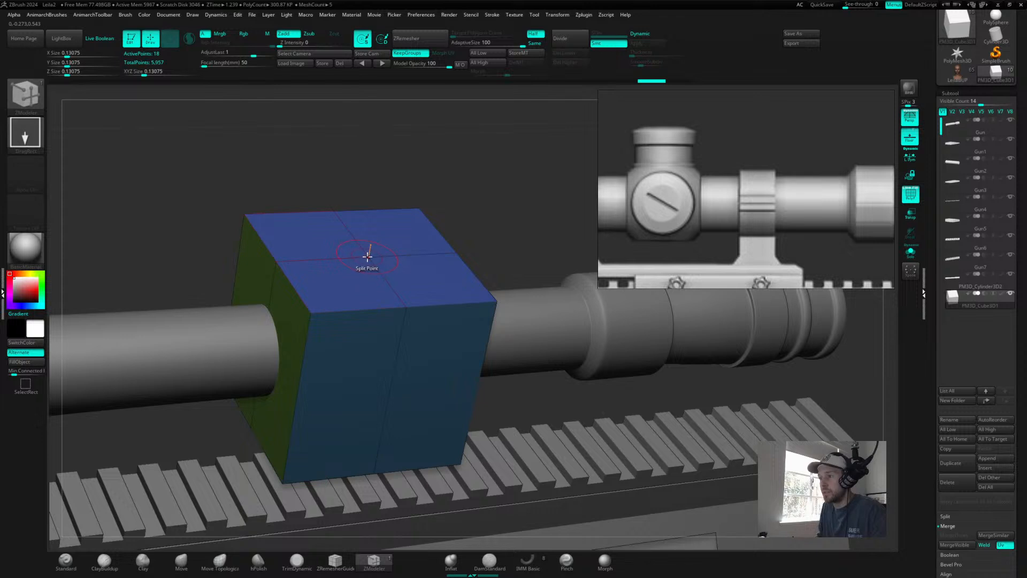
- Split the cube's top center point with Keep Quad Center, Crease Ring and Regroup Ring into a large octagon nearly reaching the face edges
key("space")
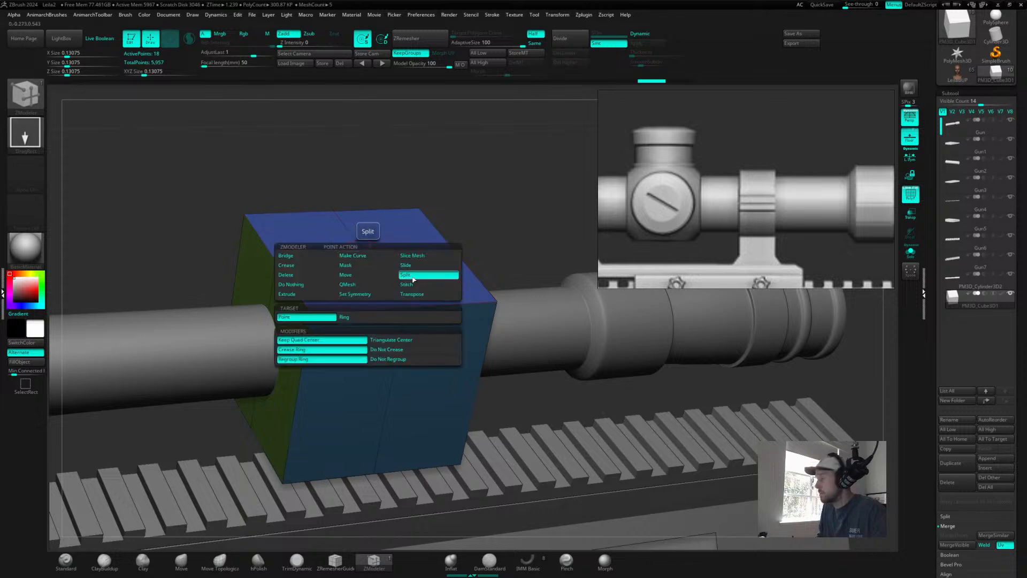
left_click(415, 276)
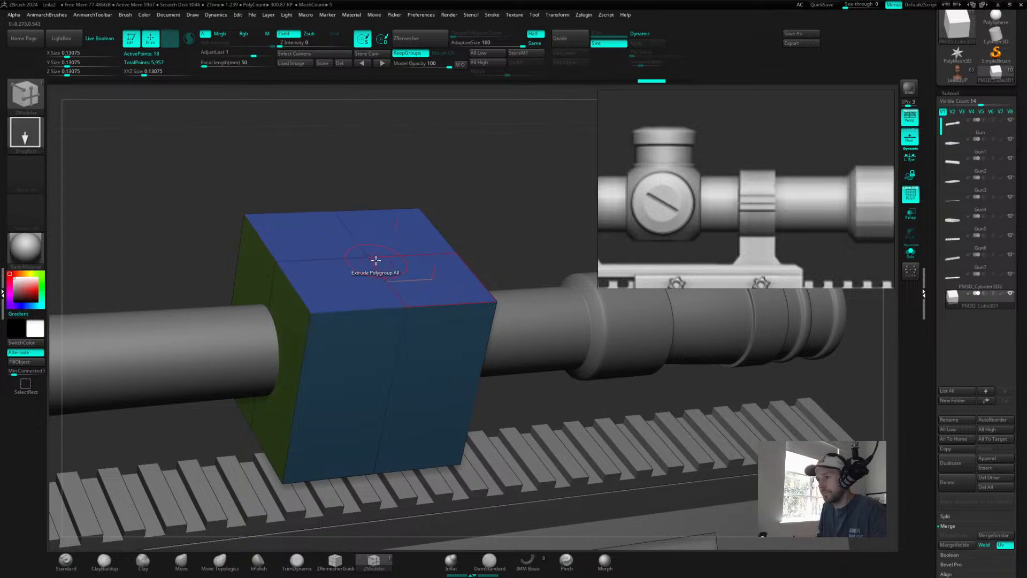
left_click_drag(370, 252, 430, 211)
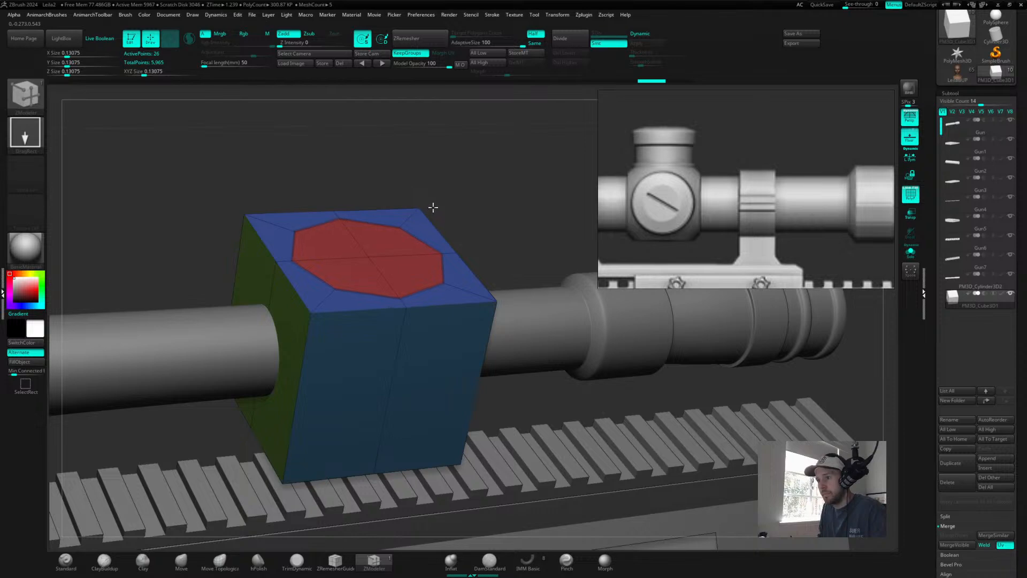
- Preview the cube's octagonal top face with dynamic subdivision, setting SmoothSubdiv to 4, and check how round the creased ring looks
left_click_drag(474, 213, 527, 262)
left_click_drag(472, 184, 569, 170, "alt")
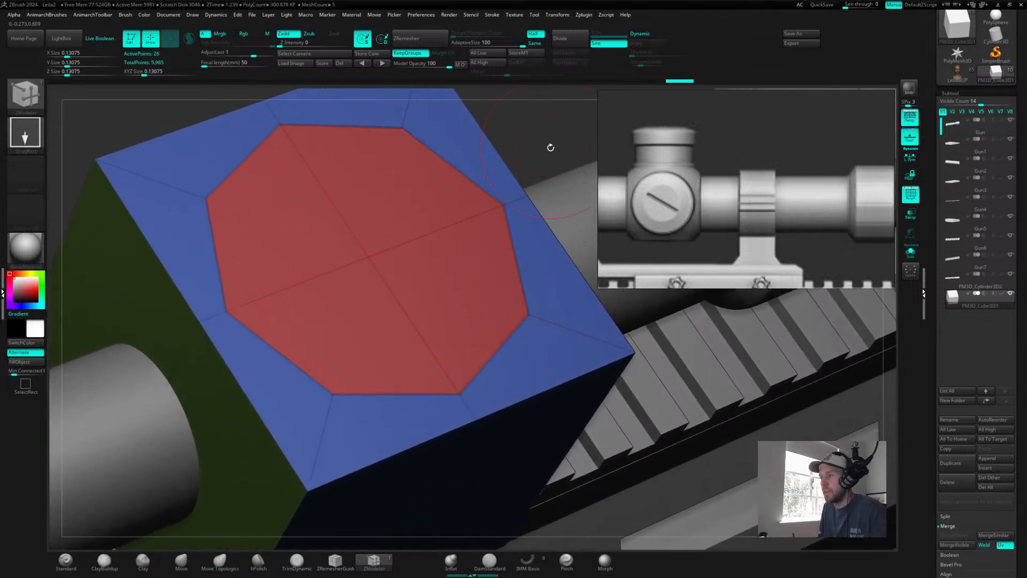
key("d")
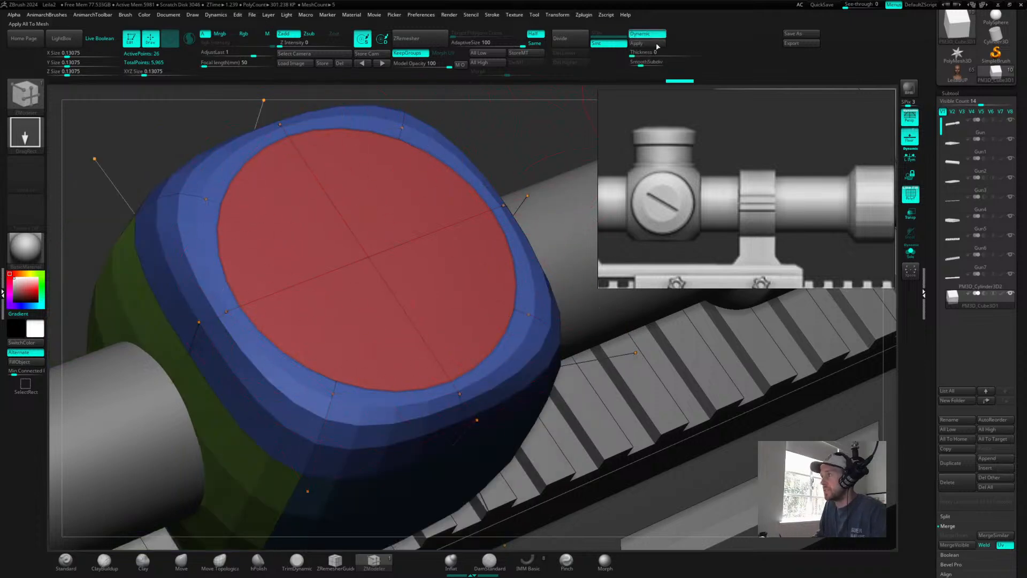
left_click(650, 64)
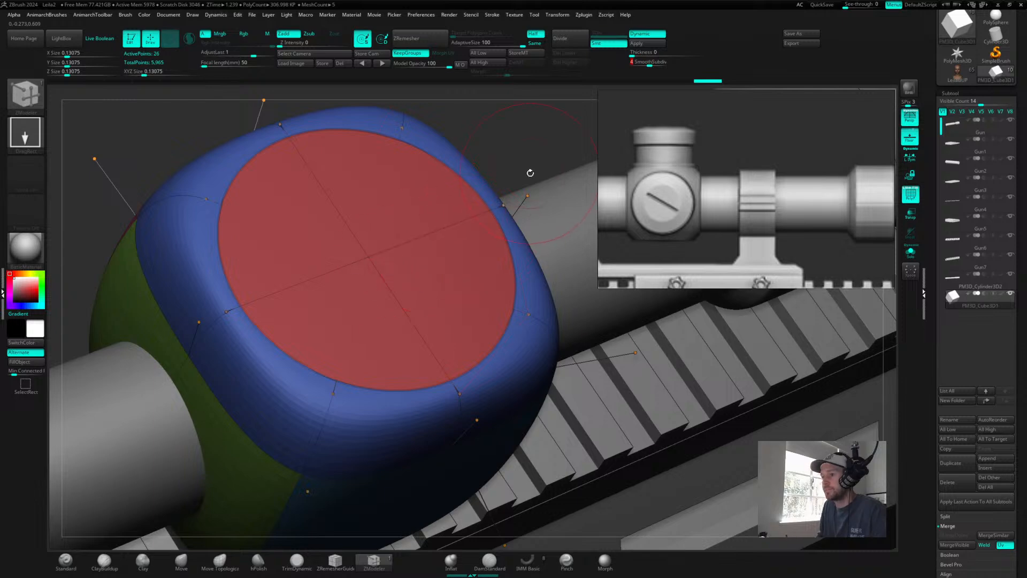
left_click_drag(526, 150, 510, 123)
right_click_drag(510, 123, 456, 130, "ctrl")
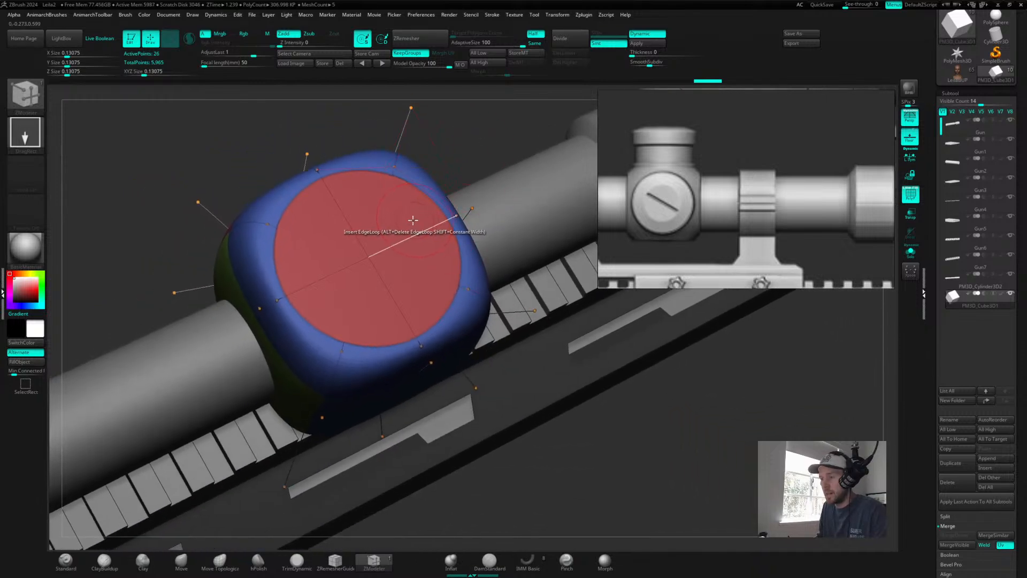
key("shift+d")
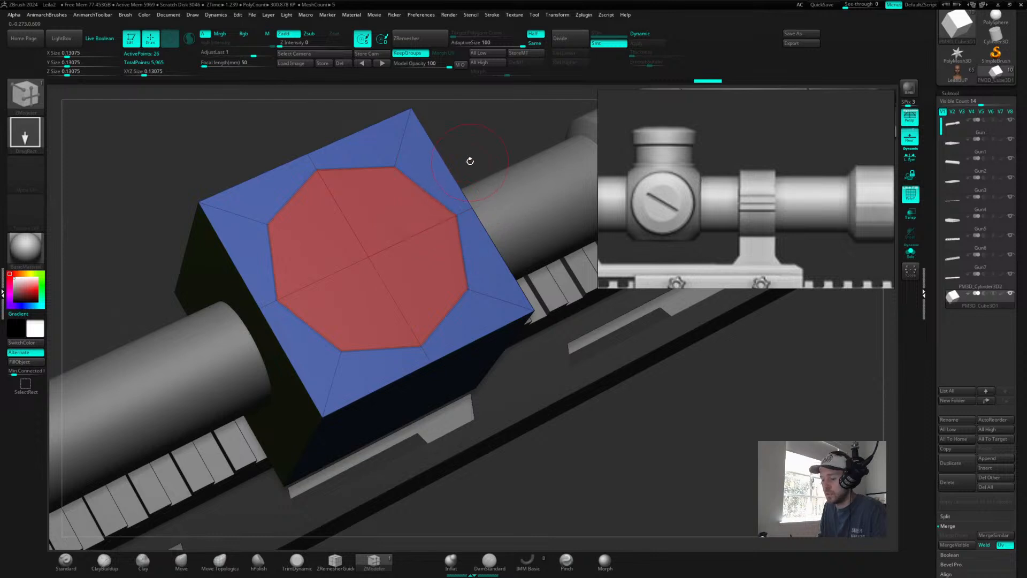
- Try removing the creases from the cube and preview its top face with dynamic subdivision
key("space")
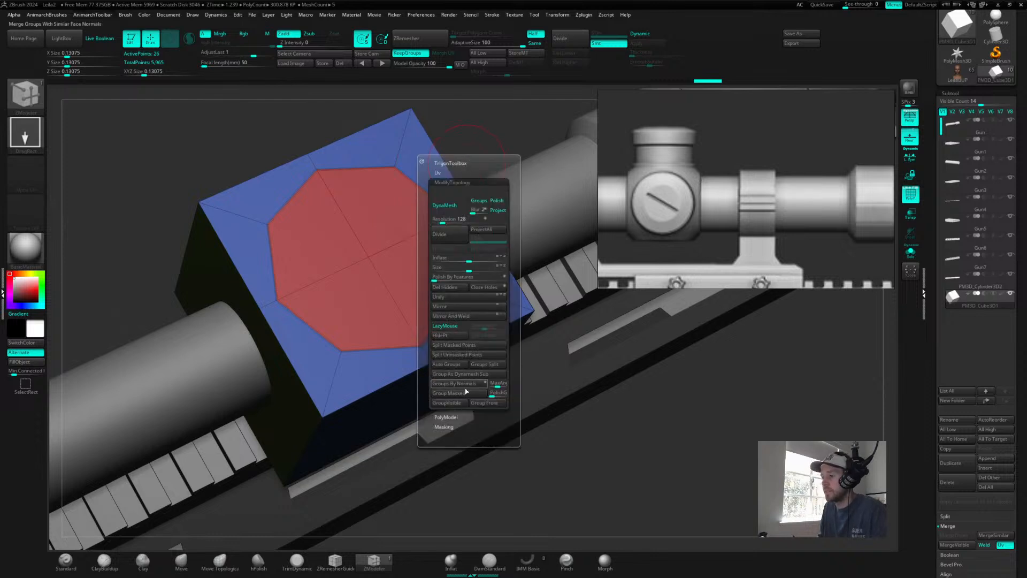
left_click(446, 418)
left_click_drag(513, 433, 517, 380)
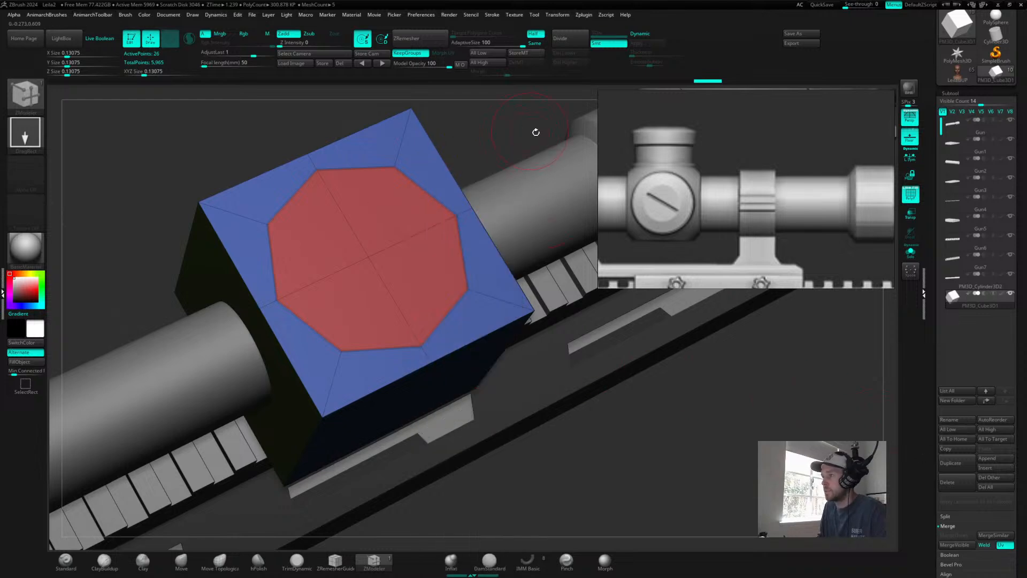
key("space")
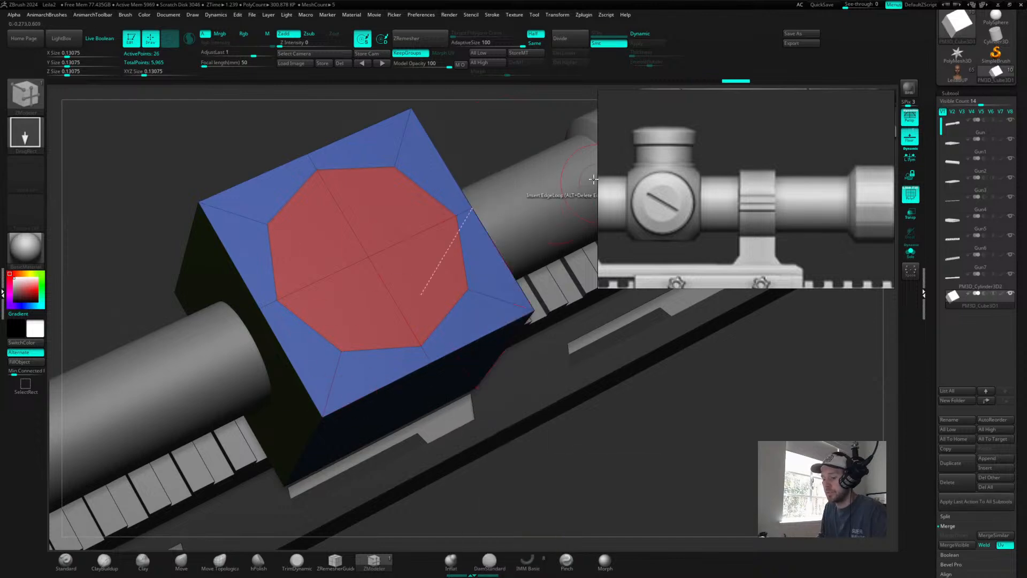
key("d")
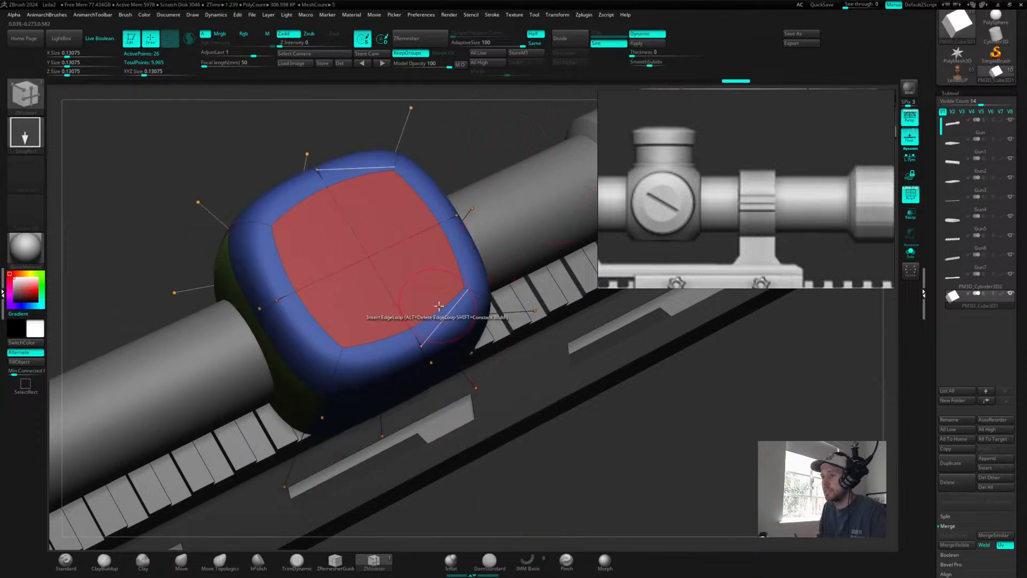
key("shift")
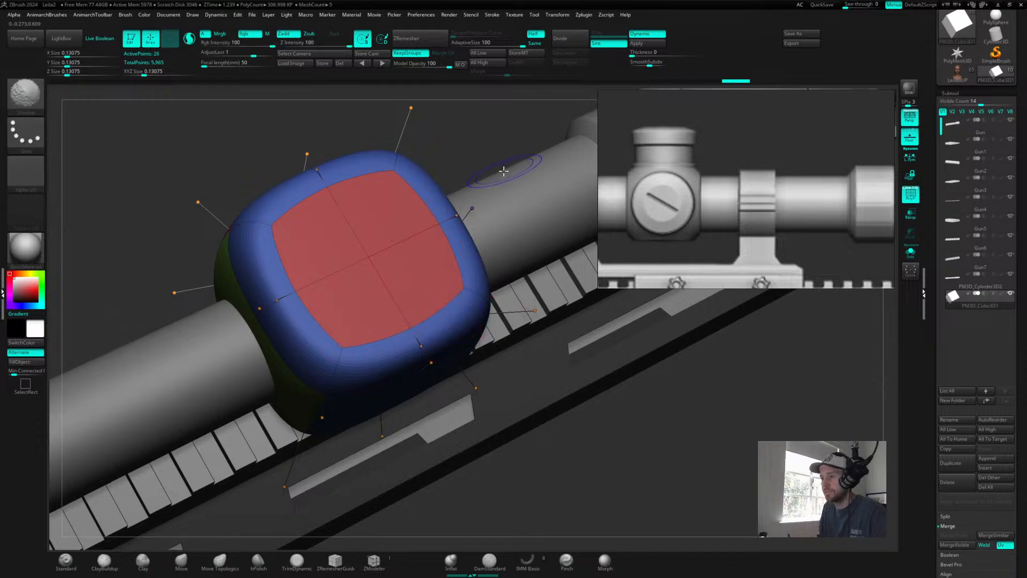
key("shift+d")
- Try a supporting edge loop just outside the octagon on the top face and preview the smoothed shape
mouse_move(489, 128)
left_mouse_down()
mouse_move(501, 133)
mouse_move(504, 168)
mouse_move(525, 136)
mouse_move(437, 193)
left_mouse_up()
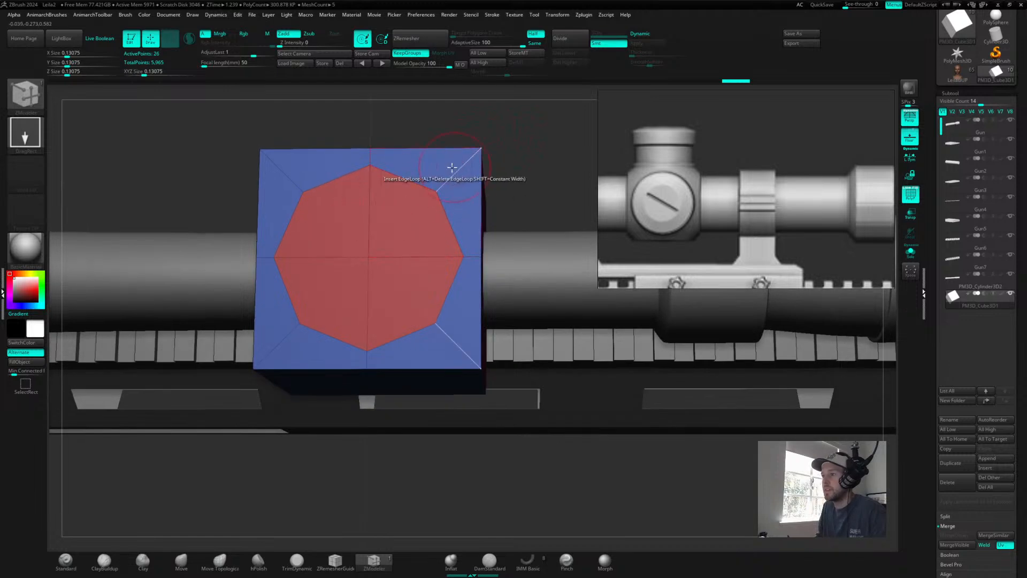
left_click(446, 180)
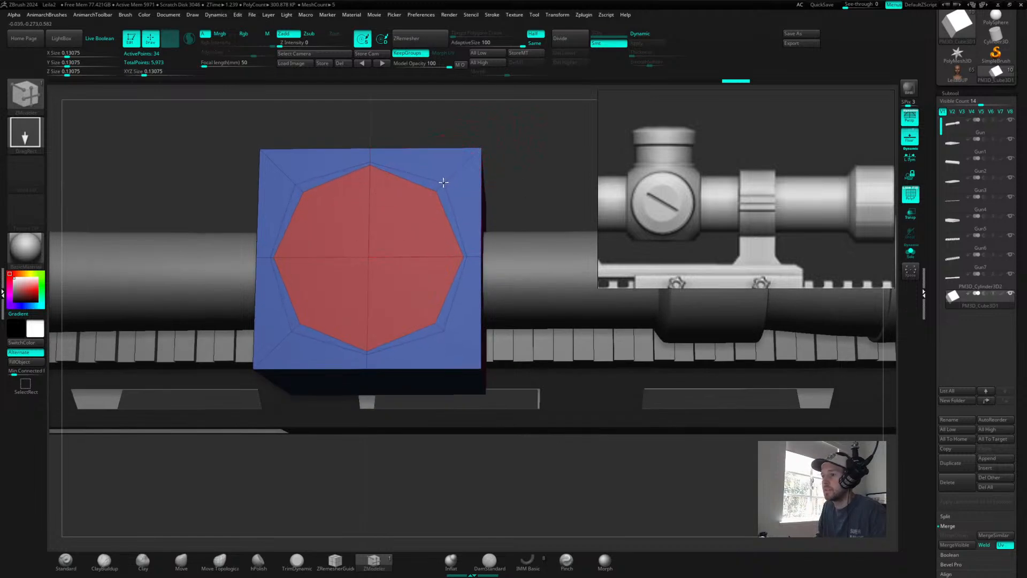
key("d")
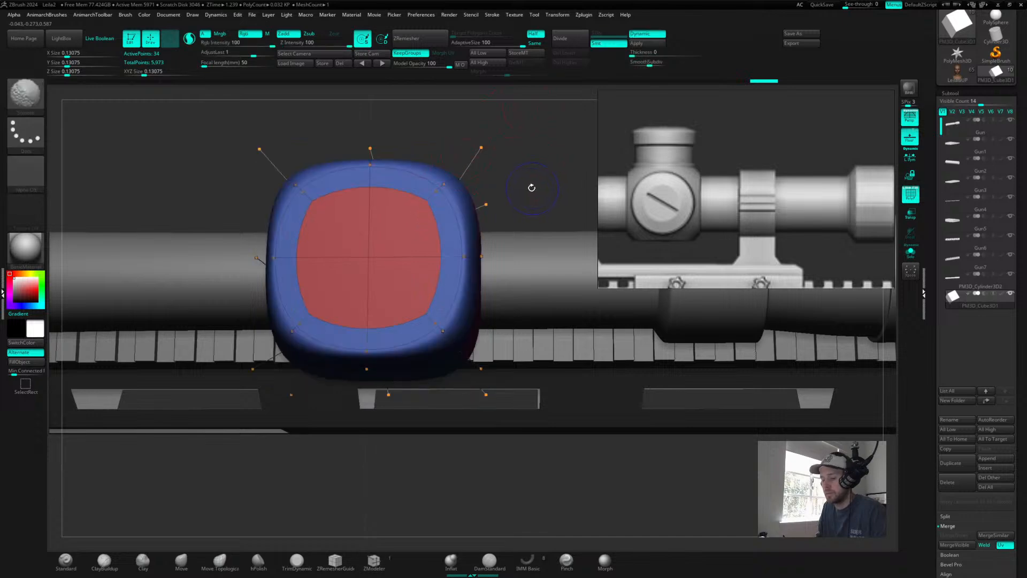
left_click_drag(498, 151, 527, 151)
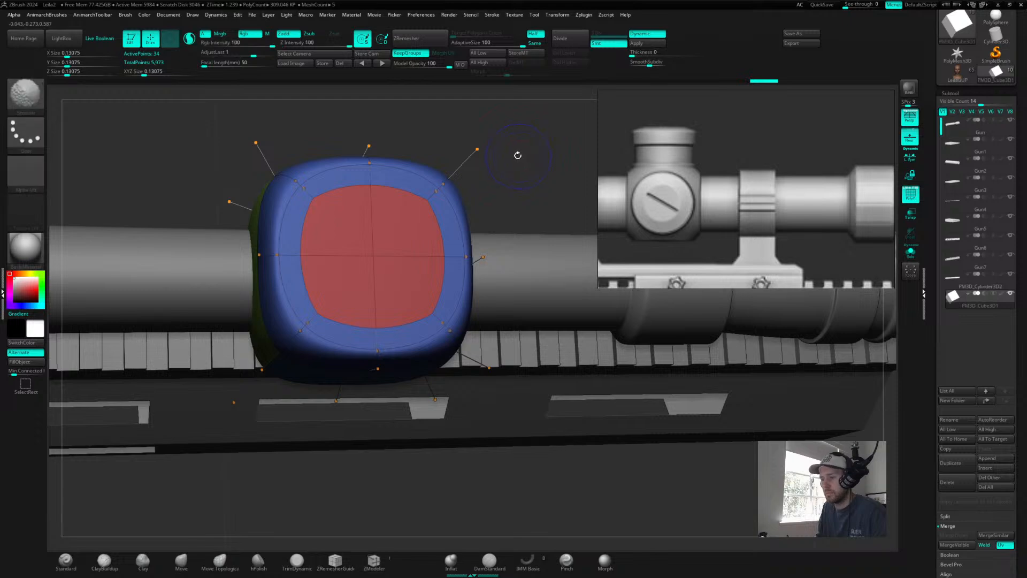
key("shift+d")
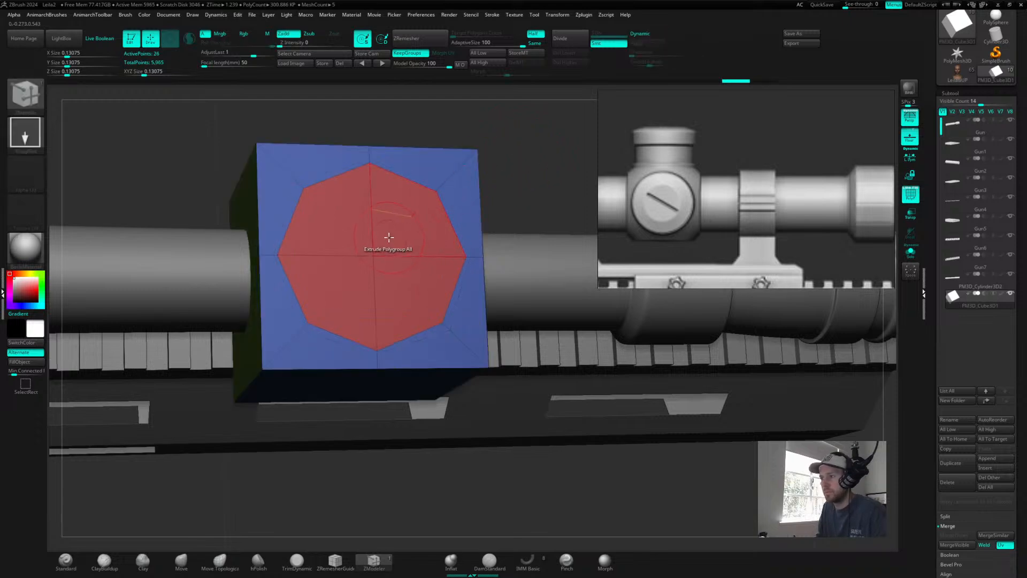
- Try an edge loop just inside the octagon's border, then undo back to the creased octagonal ring
left_click_drag(369, 183, 369, 176)
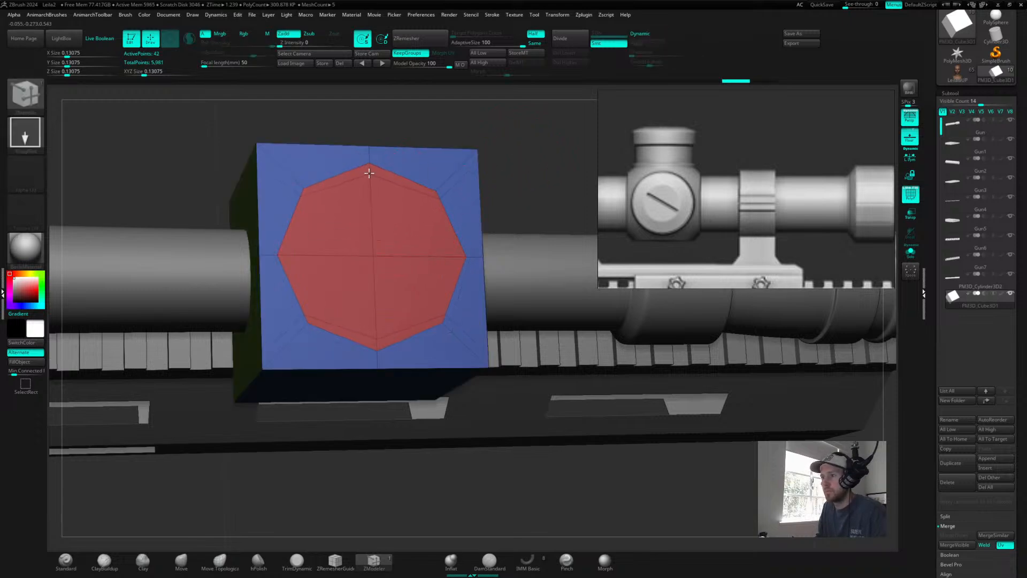
key("ctrl+z")
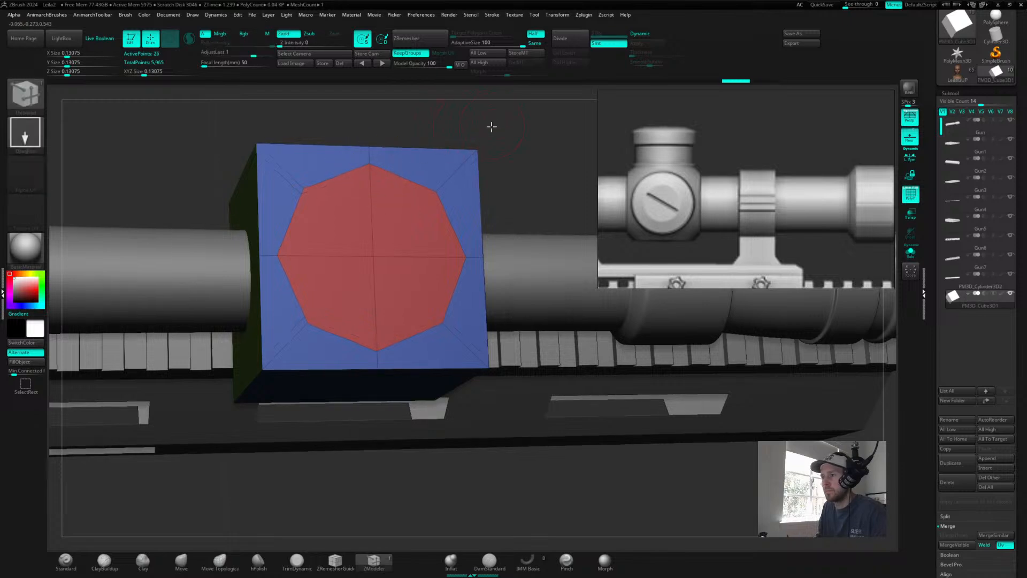
left_click_drag(490, 127, 535, 126, "alt")
mouse_move(555, 172)
left_mouse_down()
mouse_move(555, 197)
mouse_move(544, 168)
mouse_move(553, 184)
mouse_move(561, 121)
mouse_move(571, 139)
mouse_move(436, 239)
left_mouse_up()
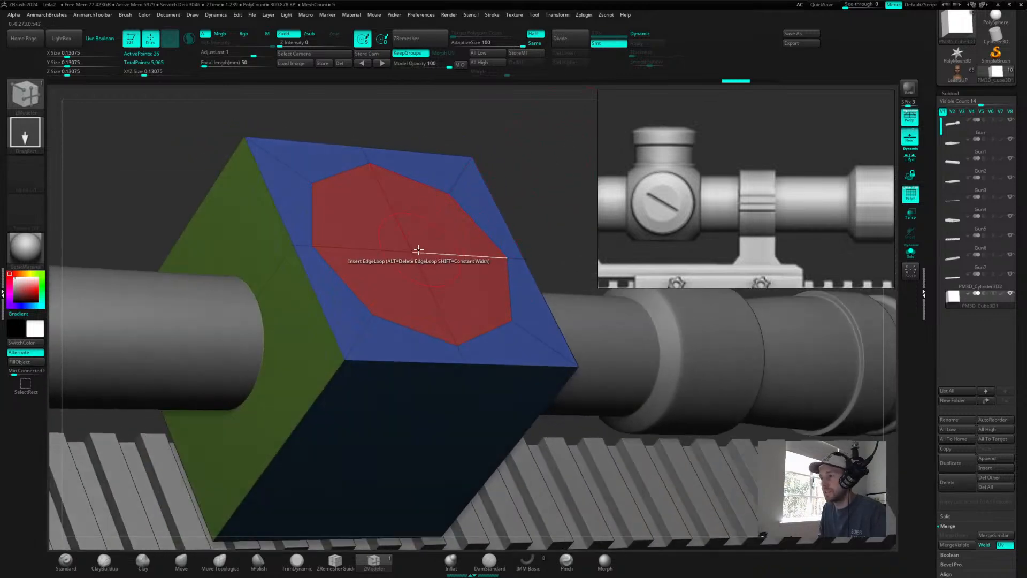
key("ctrl")
key("ctrl+z")
key("ctrl+z")
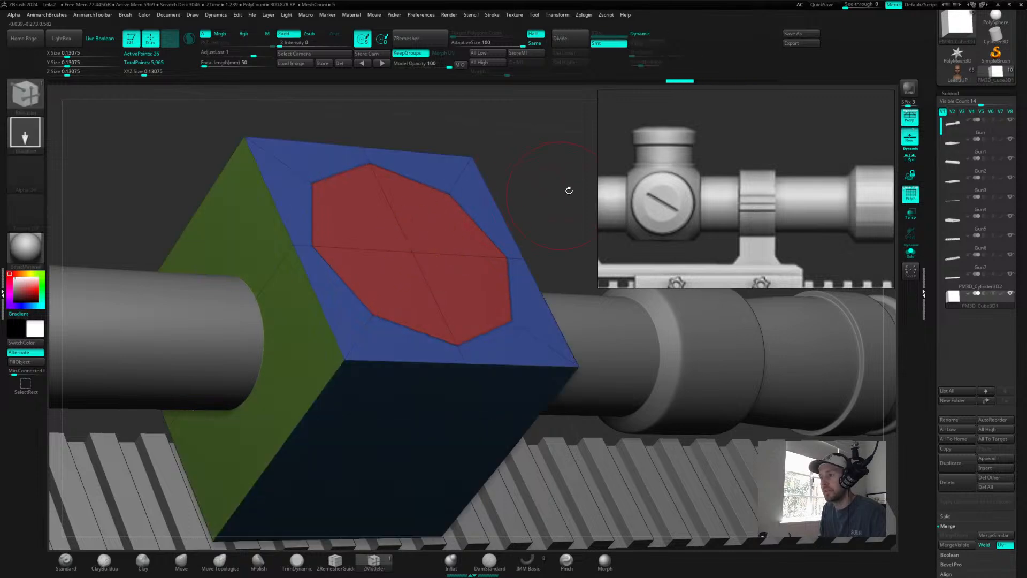
- Set the ZModeler edge action to Crease with the Edge target and try uncreasing one edge of the octagon
left_click_drag(566, 173, 610, 147)
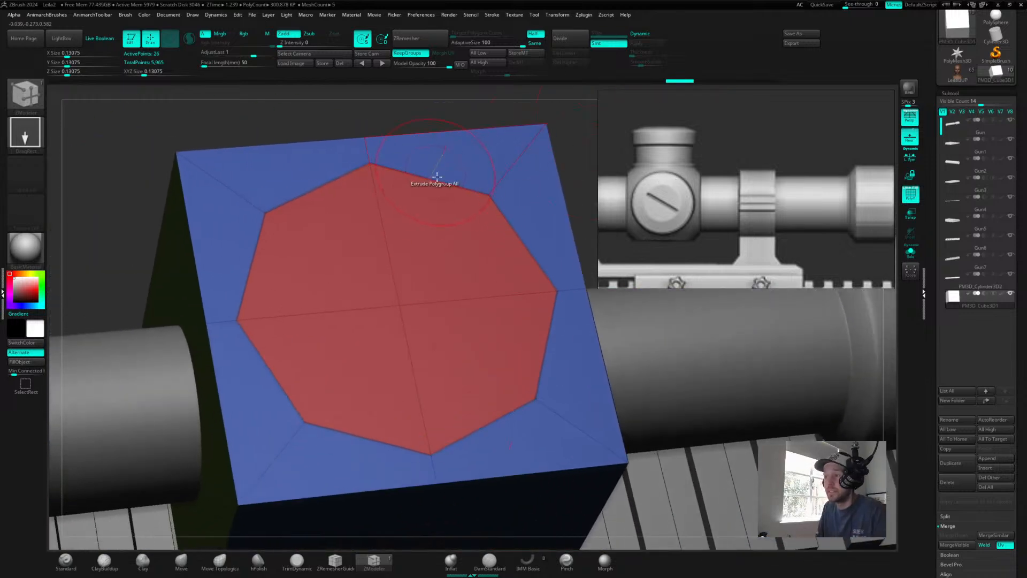
key("space")
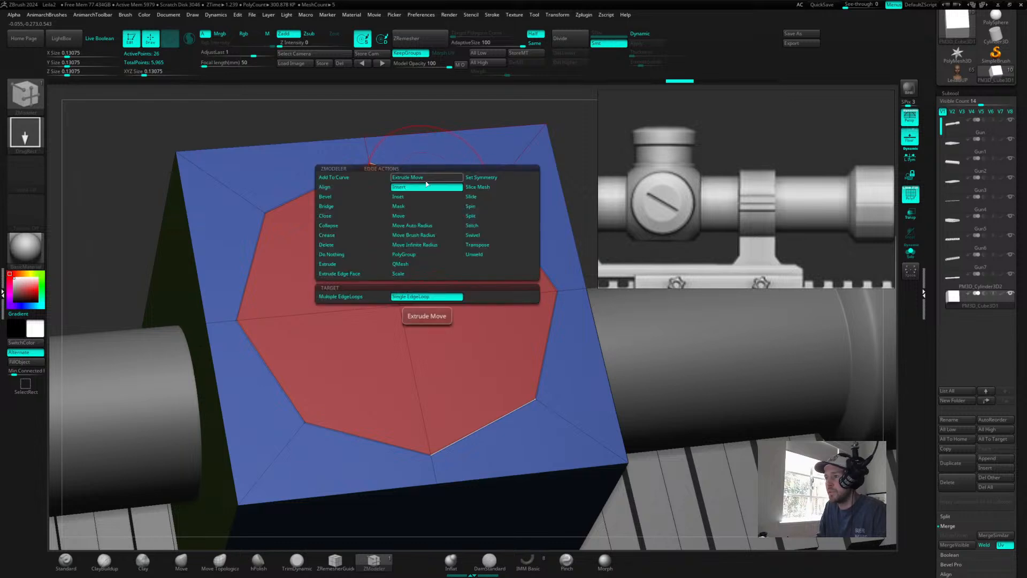
left_click(343, 235)
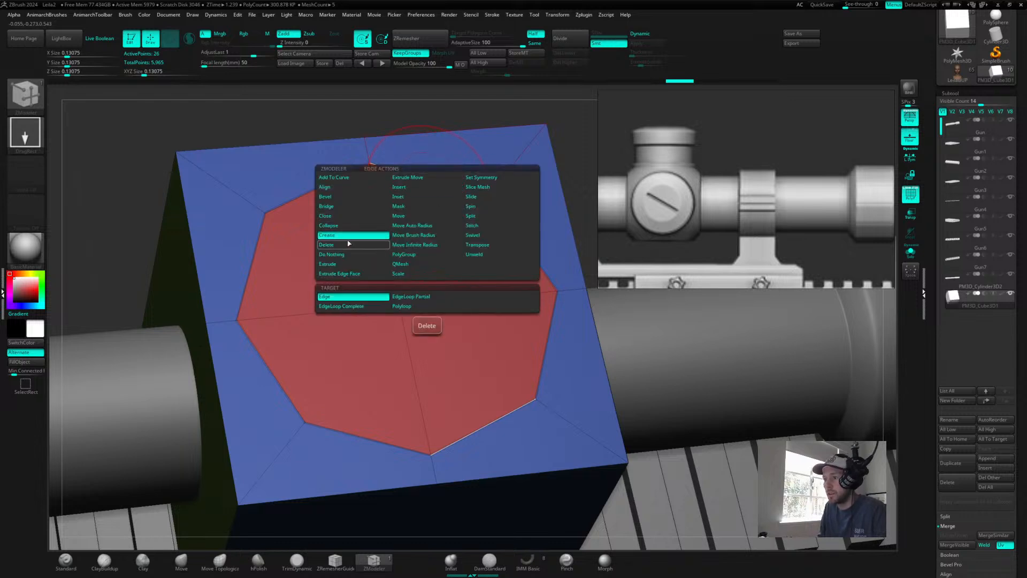
left_click(341, 298)
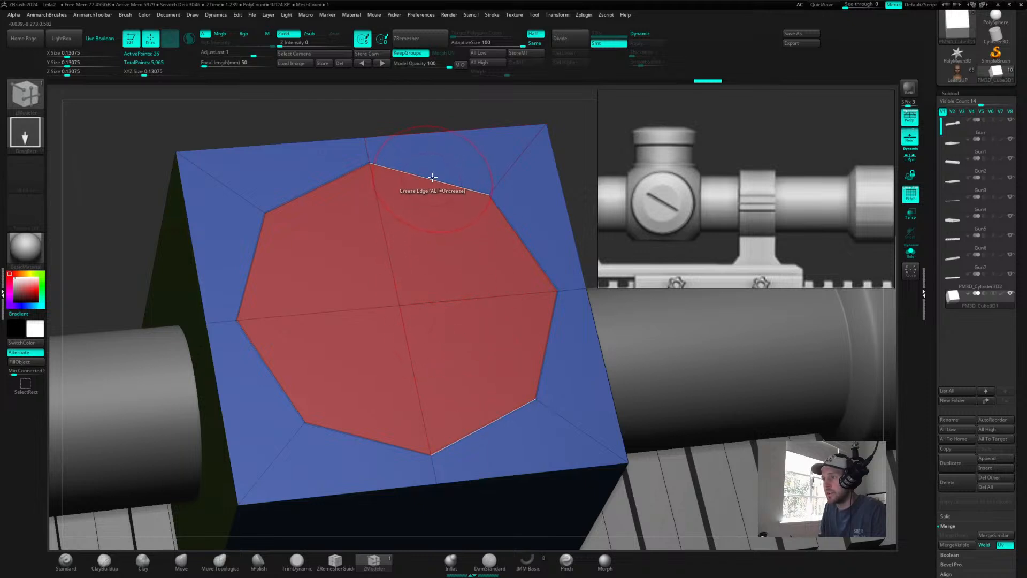
right_click(433, 177)
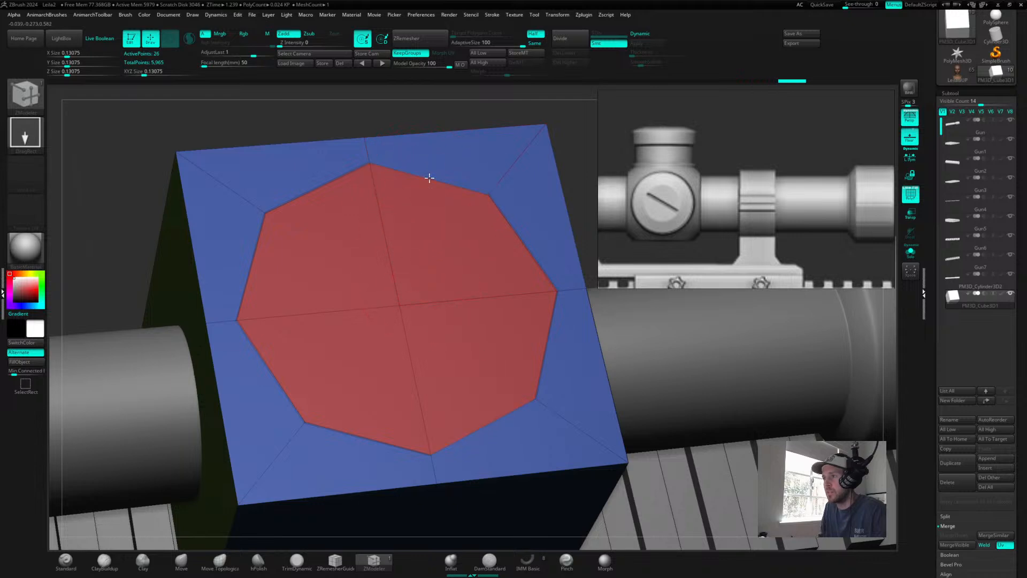
- Preview the partly uncreased octagon with dynamic subdivision, then undo the uncreasing
key("d")
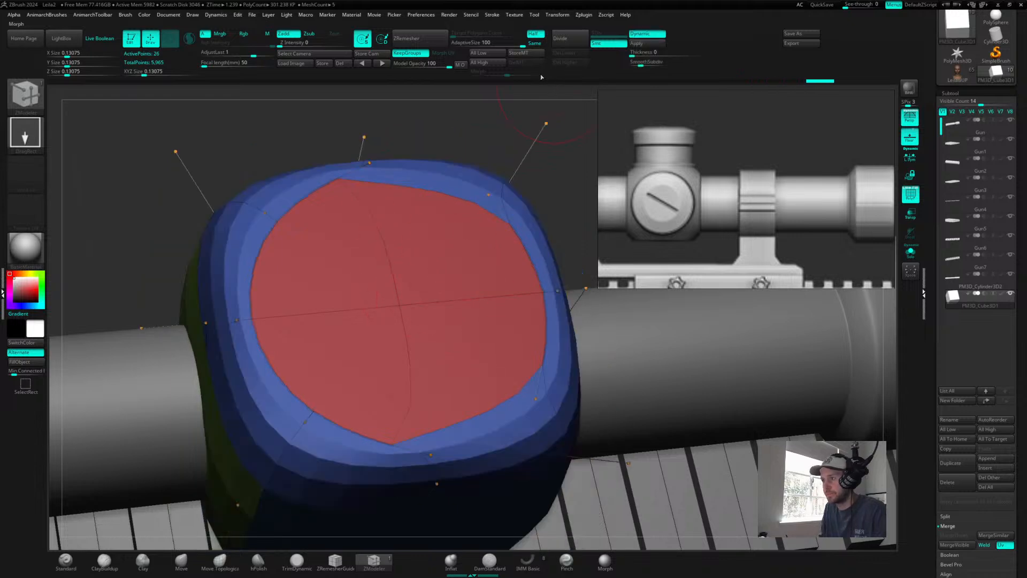
key("shift")
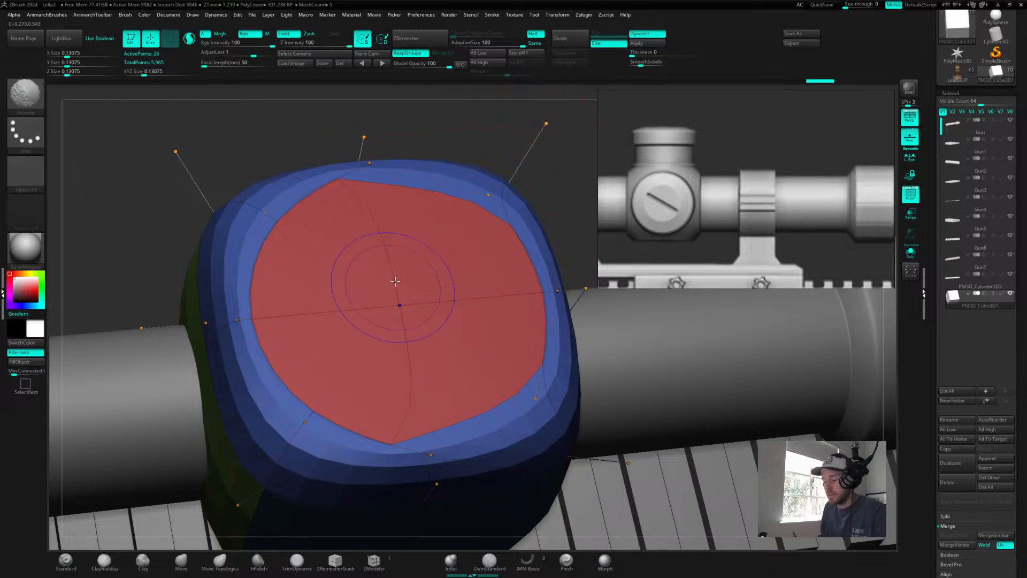
key("shift+d")
key("ctrl")
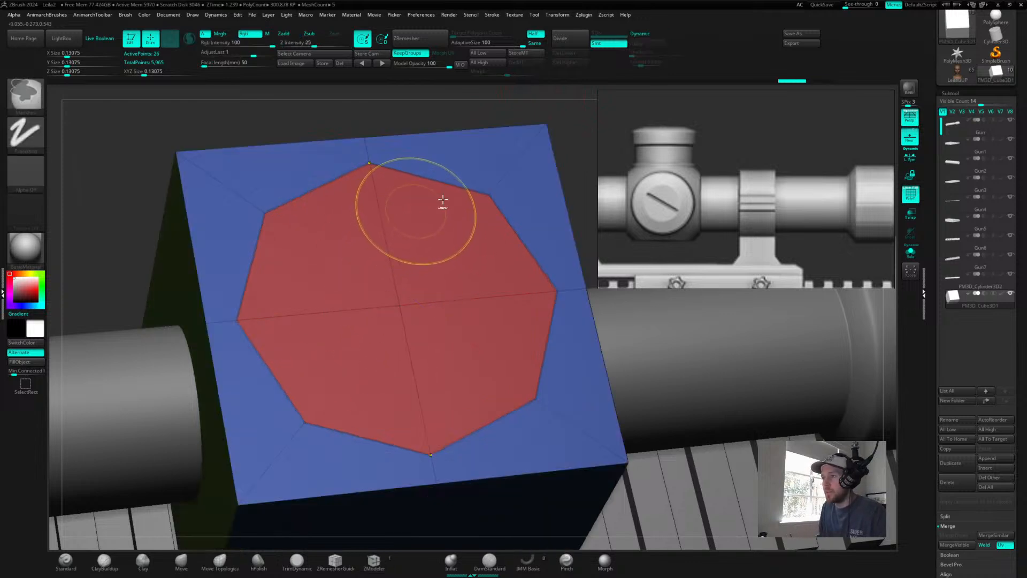
- Extrude the octagonal polygroup on the cube's top face upward with Extrude and Polygroup All, until the Y size is about 0.174
mouse_move(578, 176)
left_mouse_down("alt")
mouse_move(567, 198)
mouse_move(561, 169)
mouse_move(504, 207)
mouse_move(555, 239)
mouse_move(544, 236)
mouse_move(577, 234)
left_mouse_up("alt")
key("space")
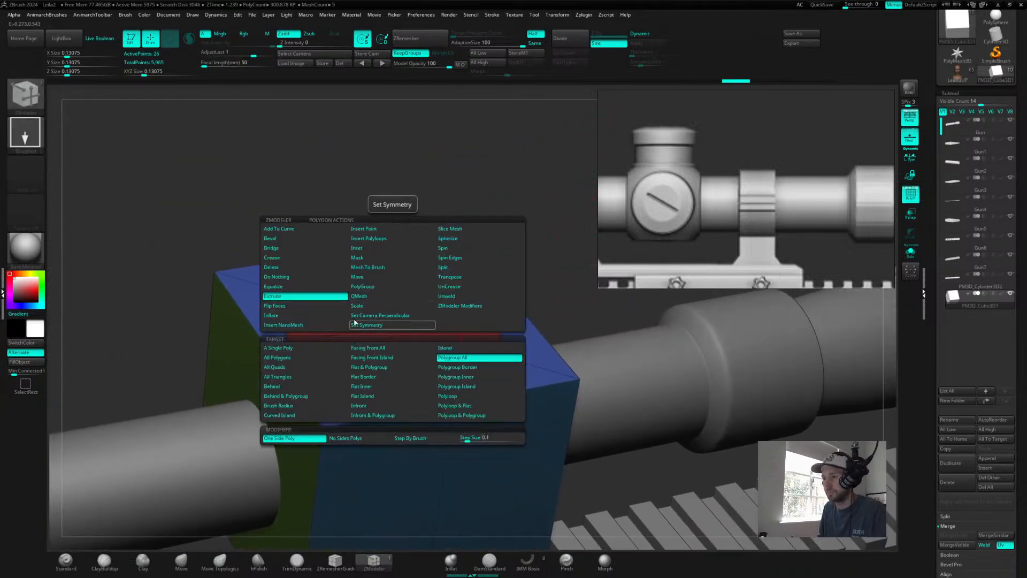
left_click(293, 288)
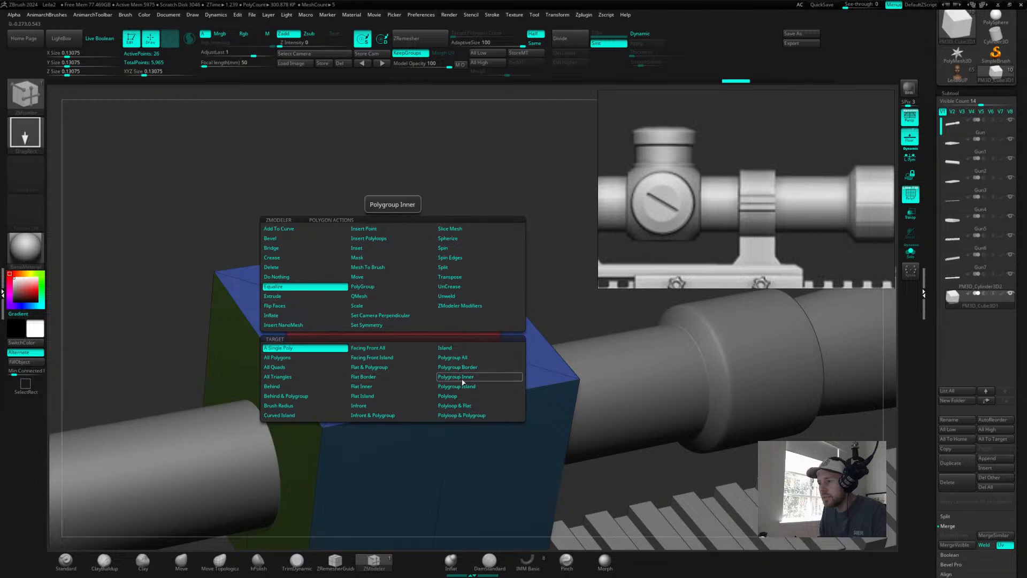
left_click(453, 358)
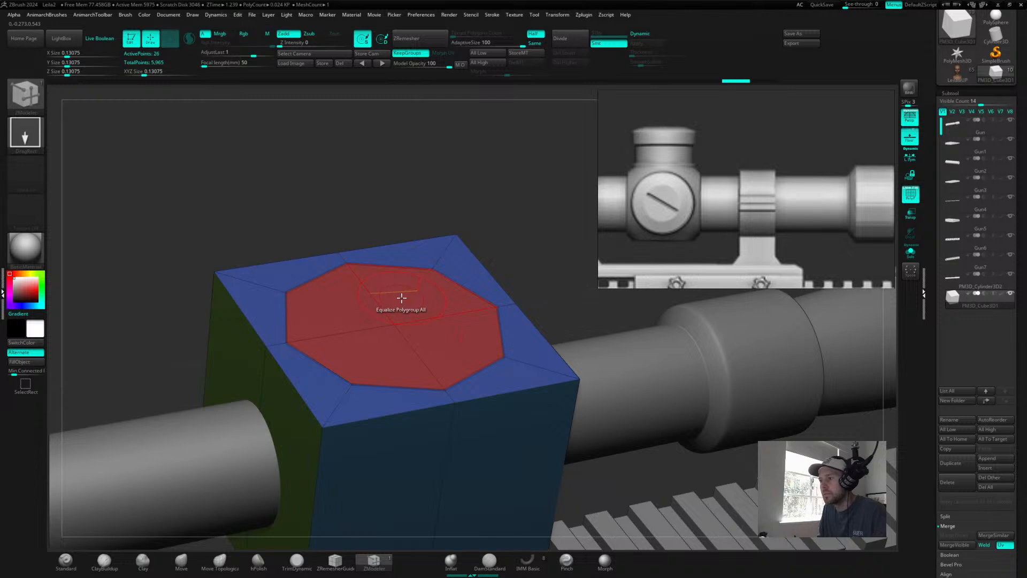
key("space")
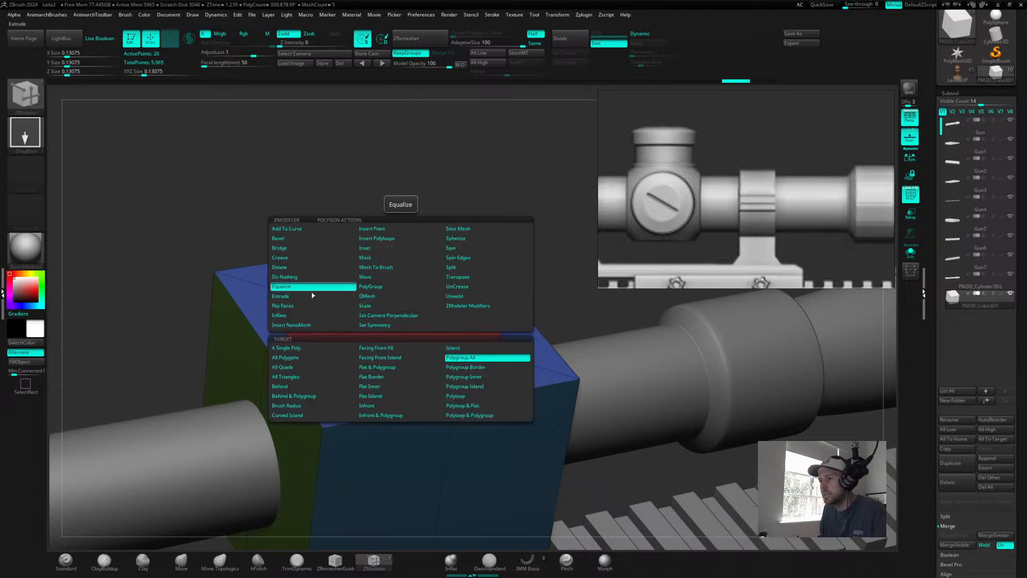
left_click(313, 288)
left_click_drag(412, 298, 436, 184)
- Preview the extruded turret base with dynamic subdivision and compare its front profile with the scope reference
key("d")
left_click_drag(552, 175, 554, 240)
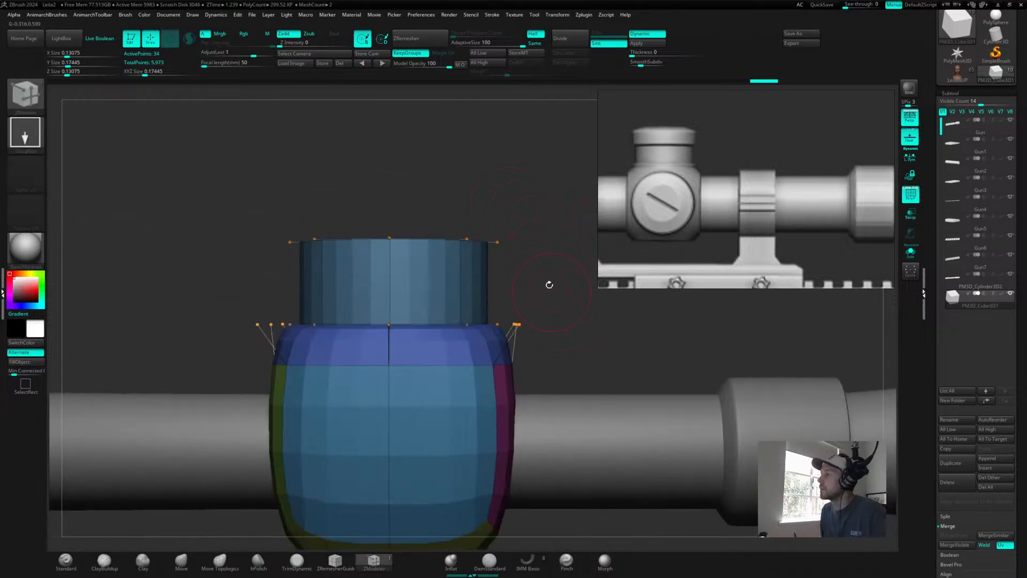
left_click_drag(531, 303, 534, 311)
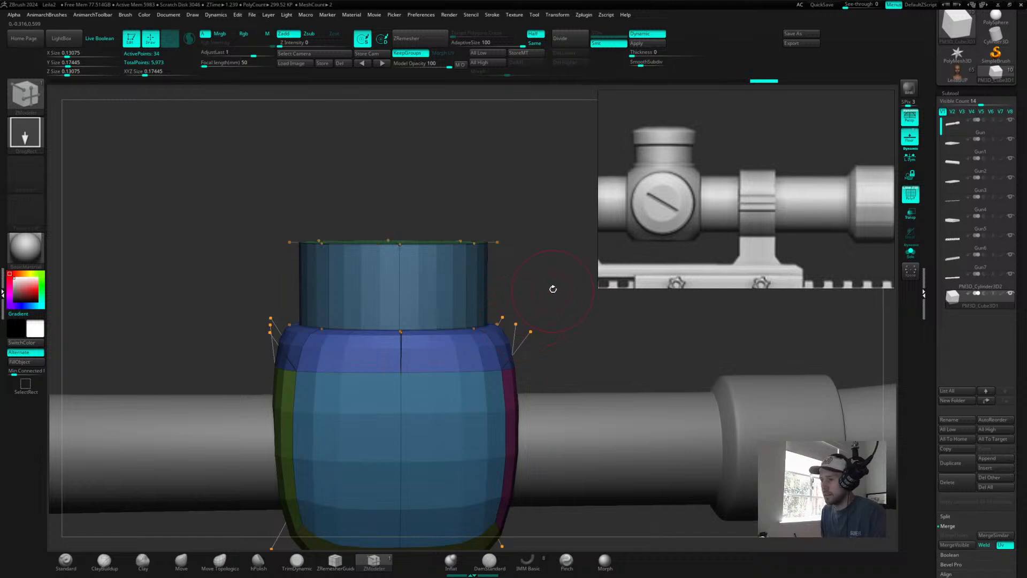
left_click_drag(554, 289, 557, 286)
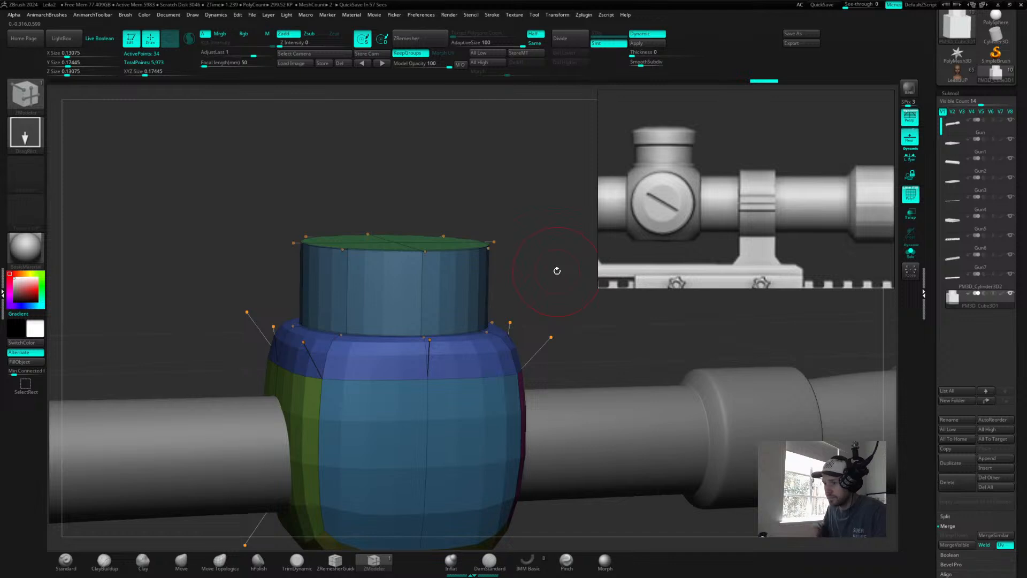
mouse_move(585, 311)
left_mouse_down("shift")
mouse_move(566, 294)
mouse_move(580, 337)
mouse_move(535, 286)
left_mouse_up("shift")
key("shift+d")
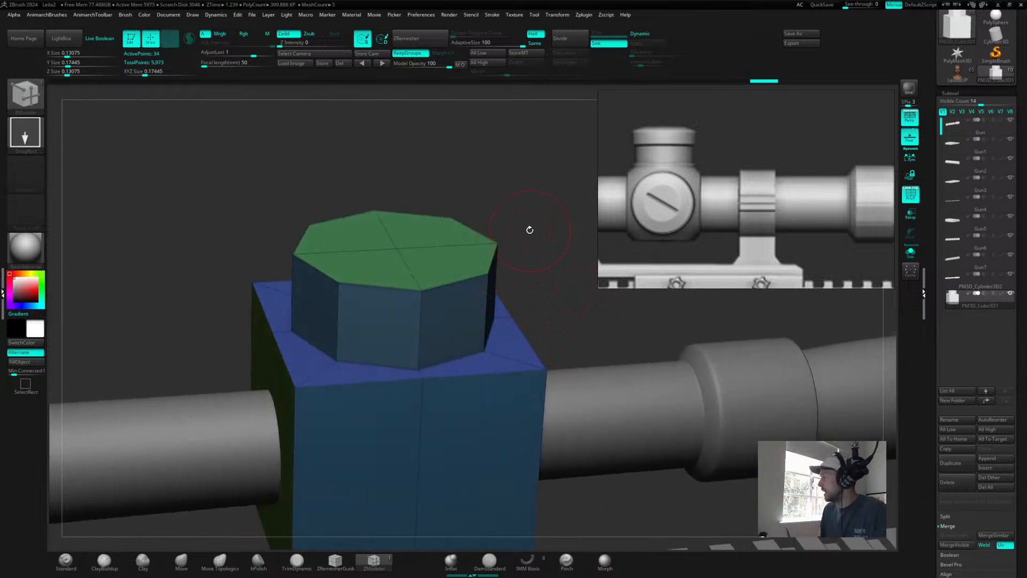
- Lower the octagonal turret base to a Y size of about 0.162, and extrude its top again up to about 0.185
mouse_move(580, 239)
left_mouse_down()
mouse_move(564, 220)
mouse_move(566, 233)
left_mouse_up()
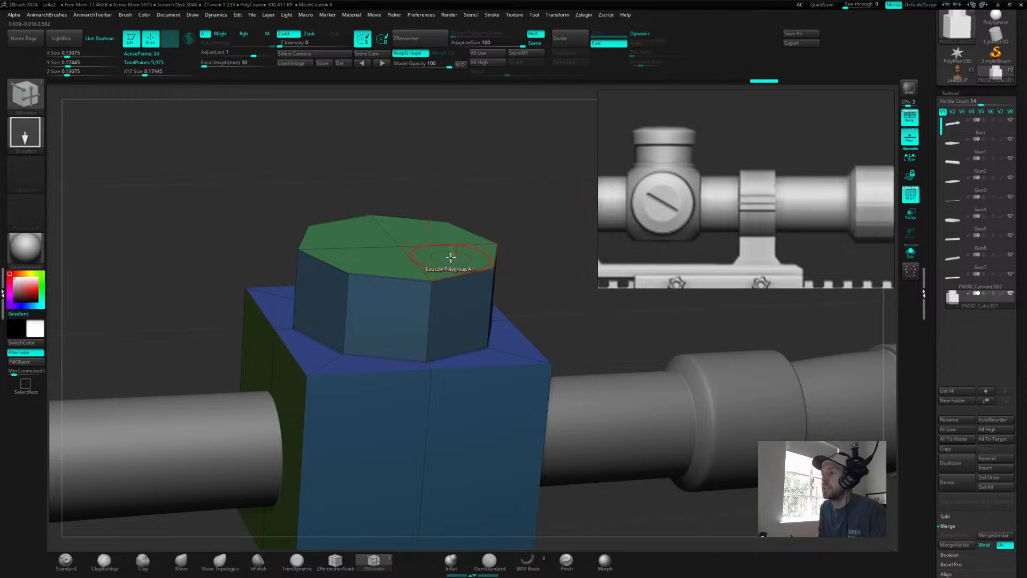
left_click_drag(452, 255, 453, 287)
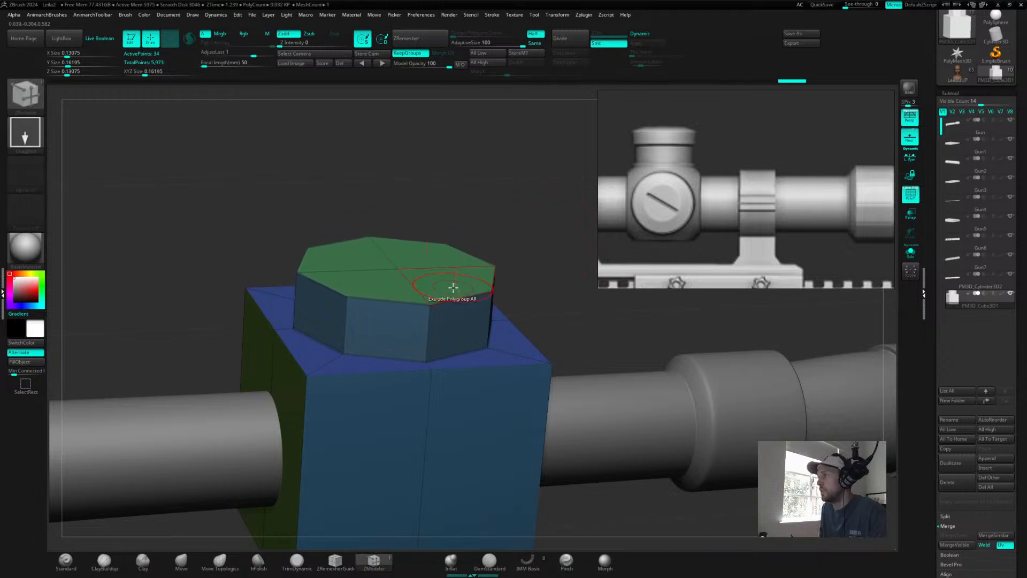
key("shift")
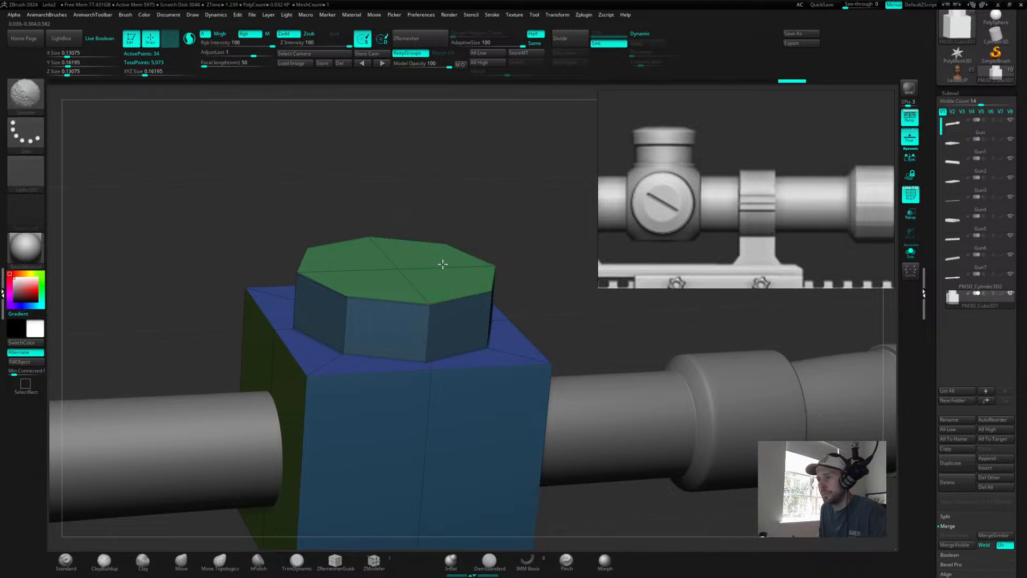
left_click_drag(433, 280, 443, 234)
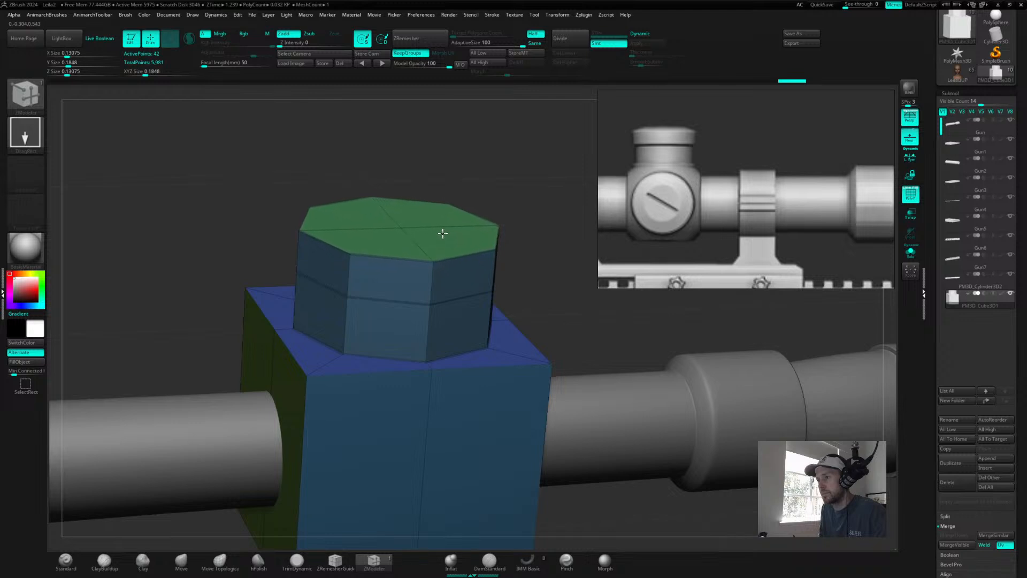
key("d")
left_click_drag(534, 201, 516, 154, "shift")
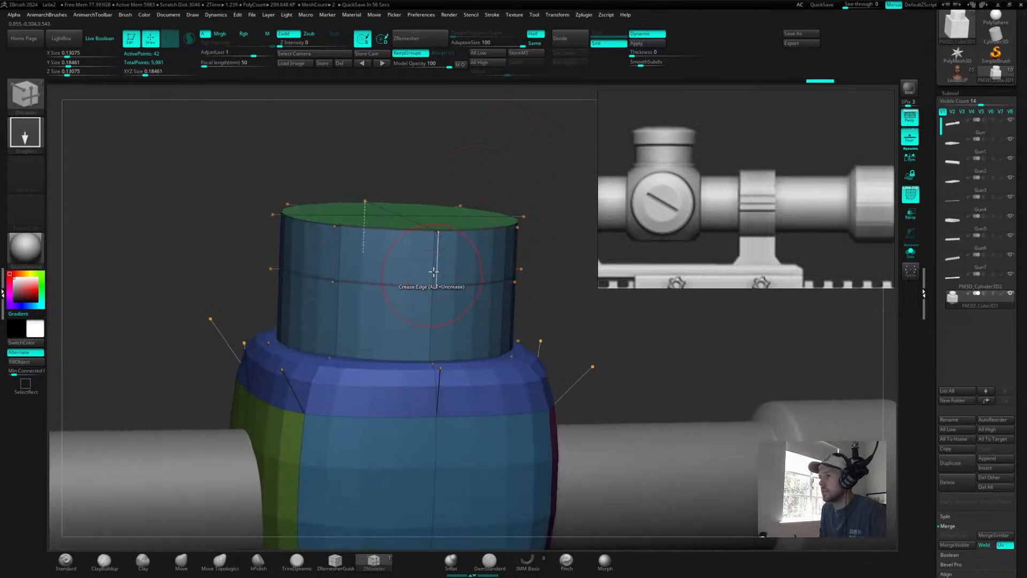
- Assign the upper band of side faces on the turret base its own polygroup with the PolyGroup action and Polyloop target
key("shift+d")
key("space")
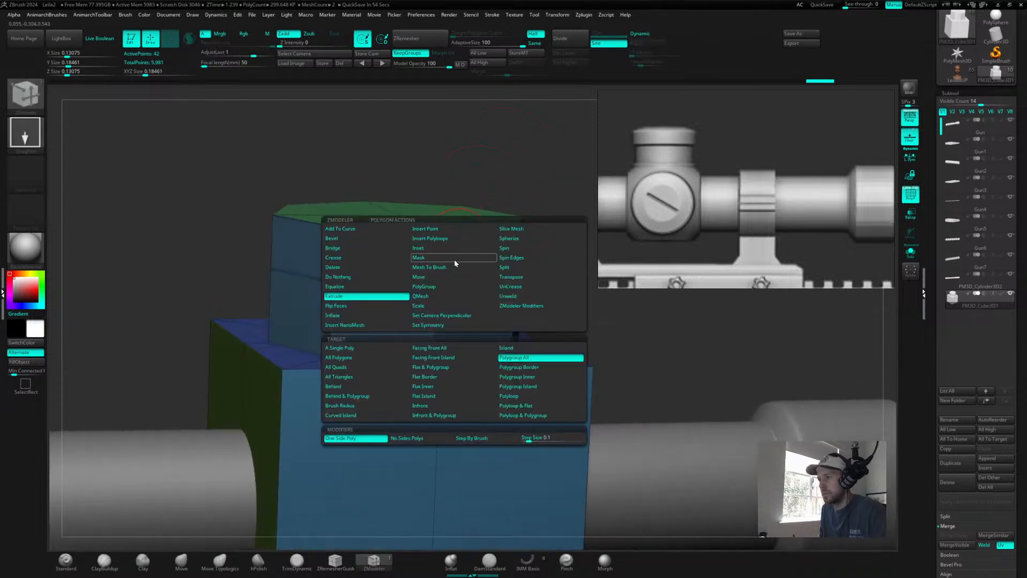
left_click(424, 286)
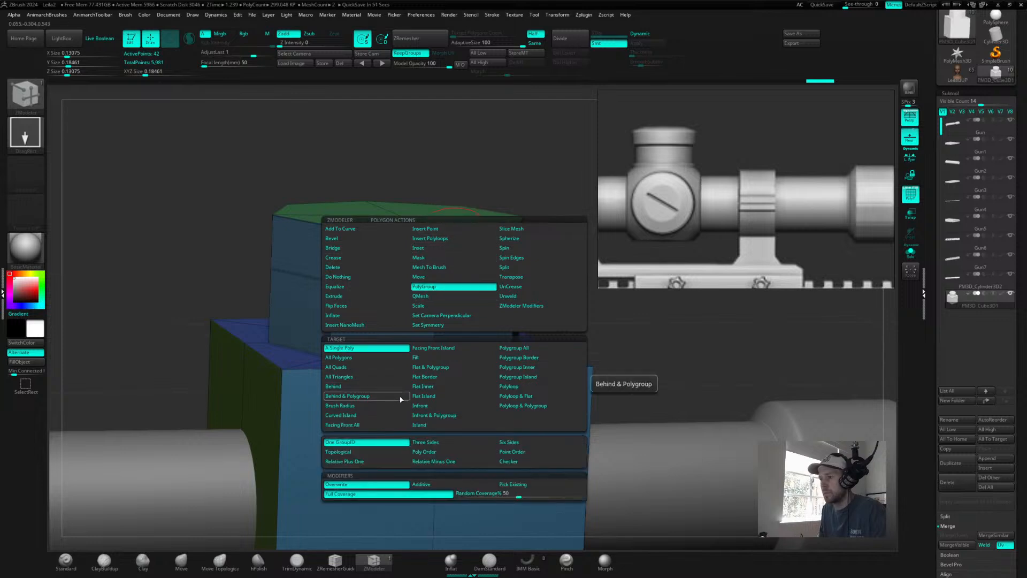
left_click(509, 396)
left_click(354, 241)
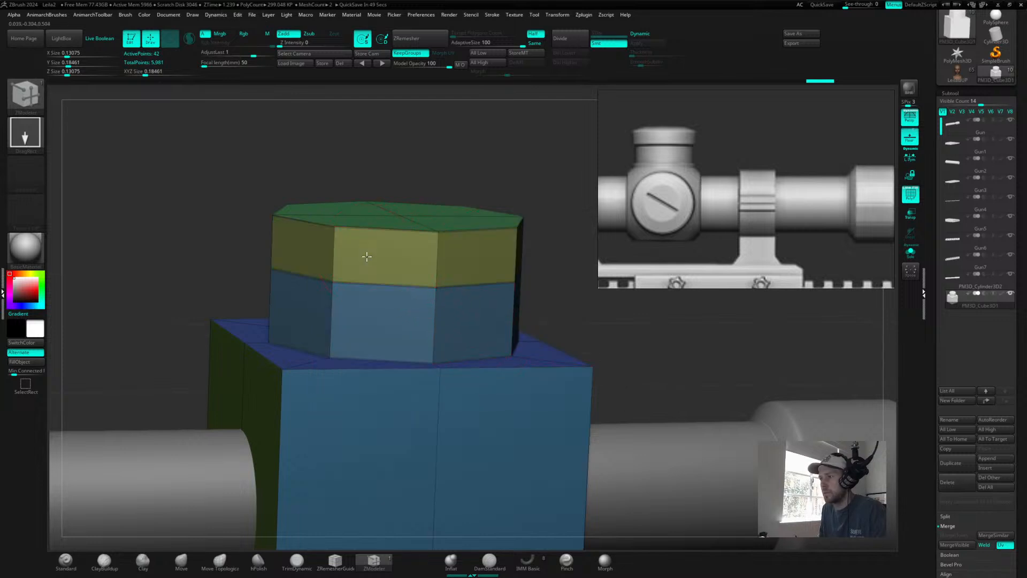
left_click_drag(529, 160, 473, 218)
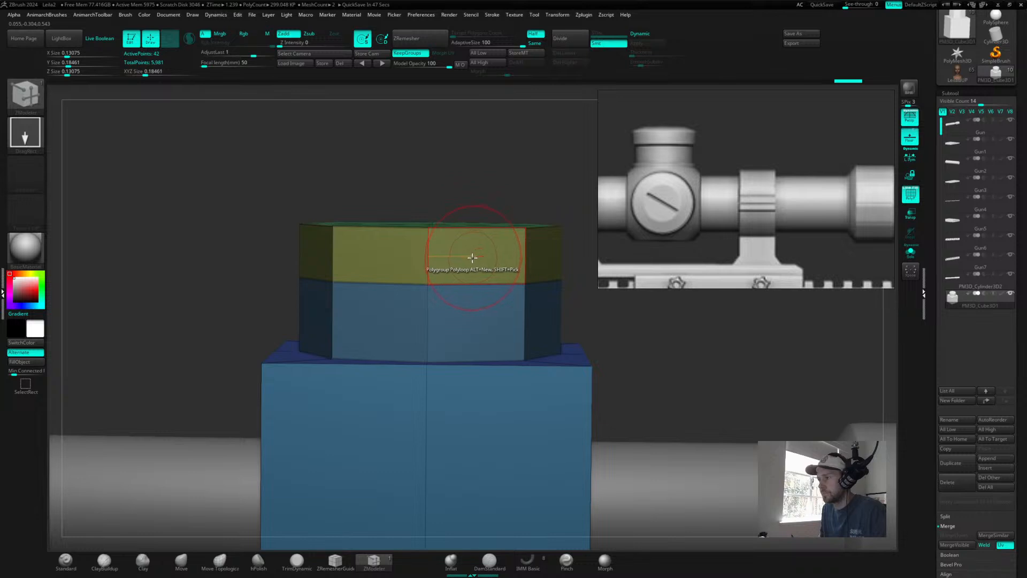
- Extrude the upper band's polygroup slightly outward with Extrude and Polygroup All to form the wider turret cap
key("space")
left_click(367, 297)
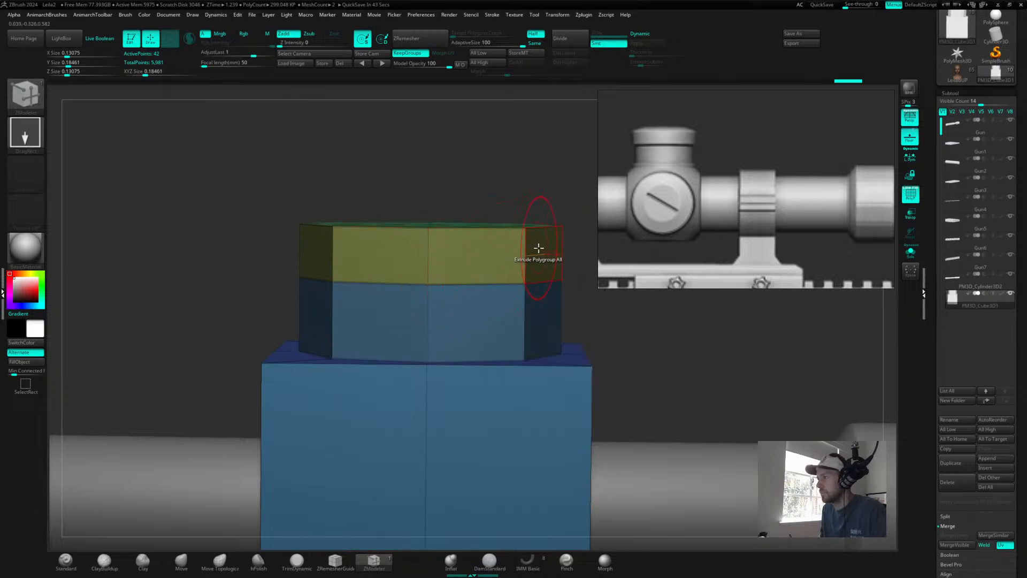
left_click_drag(540, 247, 551, 251)
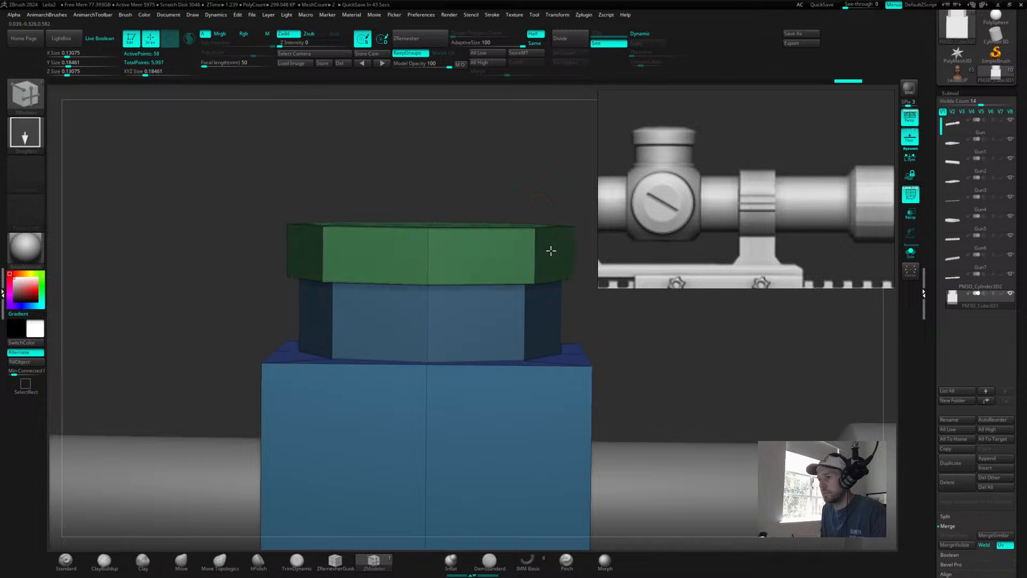
- Preview the turret cap with dynamic subdivision, raise the SmoothSubdiv level, and inspect its rim and front profile
key("d")
left_click_drag(549, 169, 551, 169)
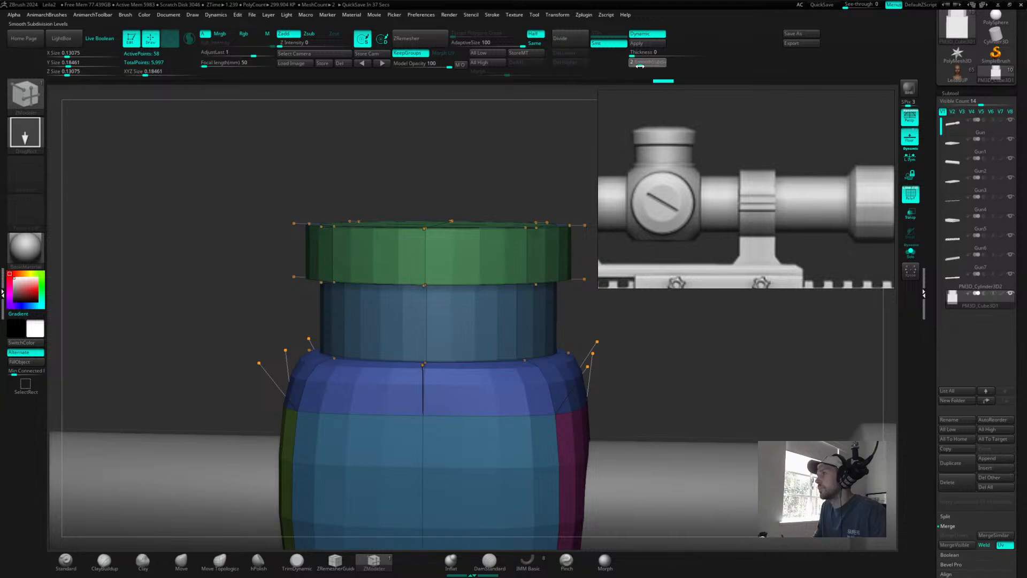
left_click_drag(650, 65, 651, 64)
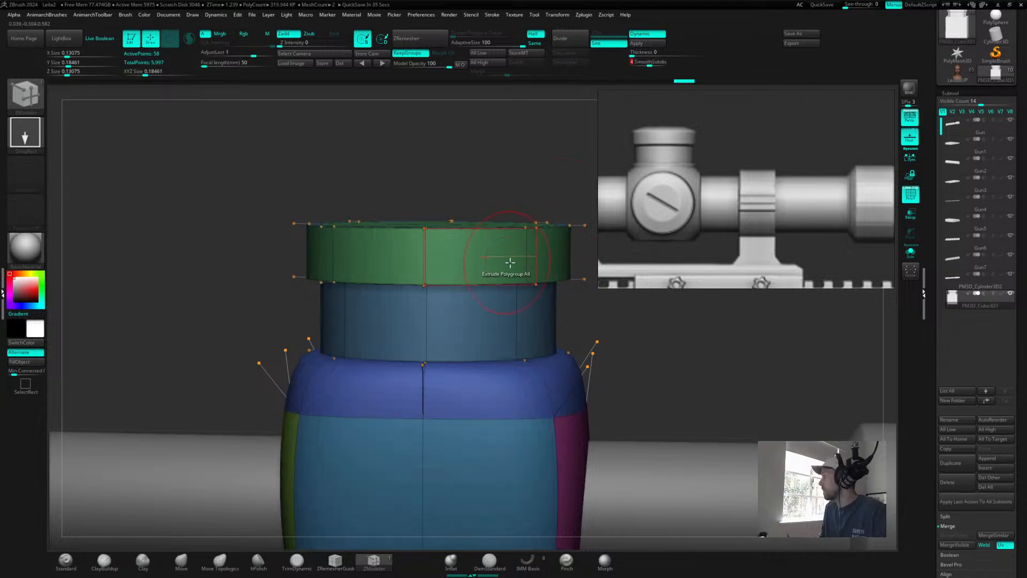
left_click_drag(511, 199, 568, 136)
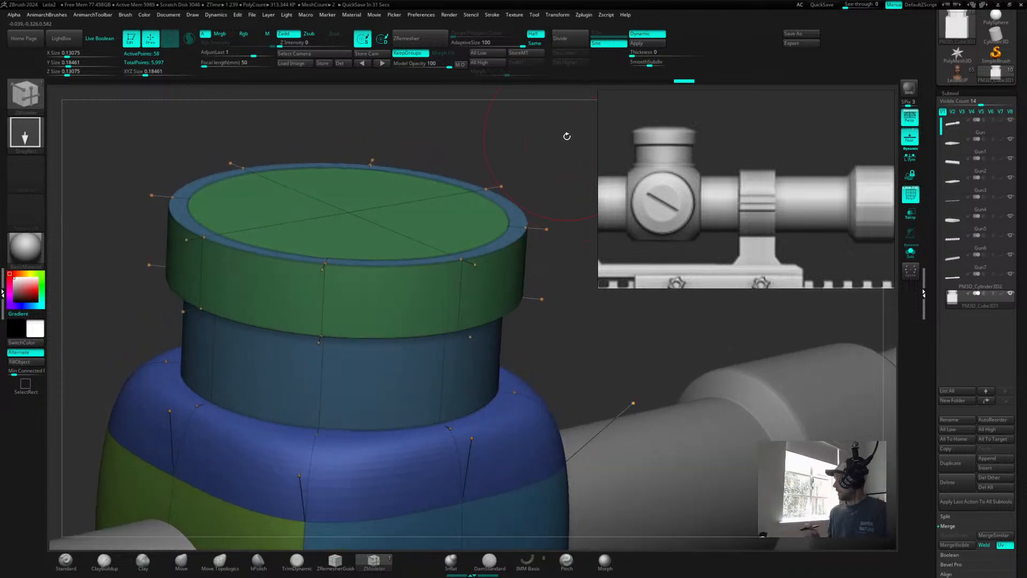
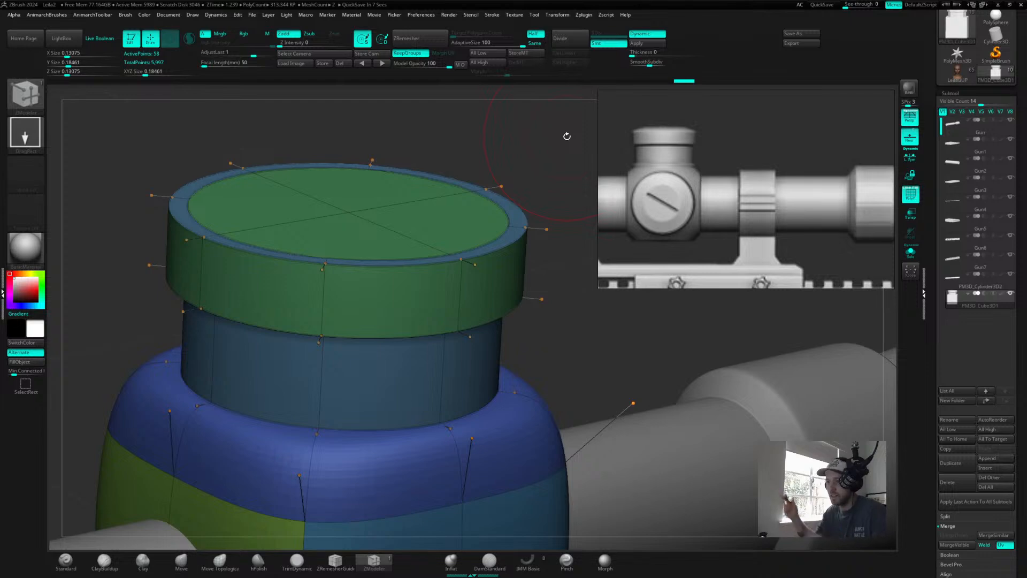
left_click_drag(555, 251, 612, 177)
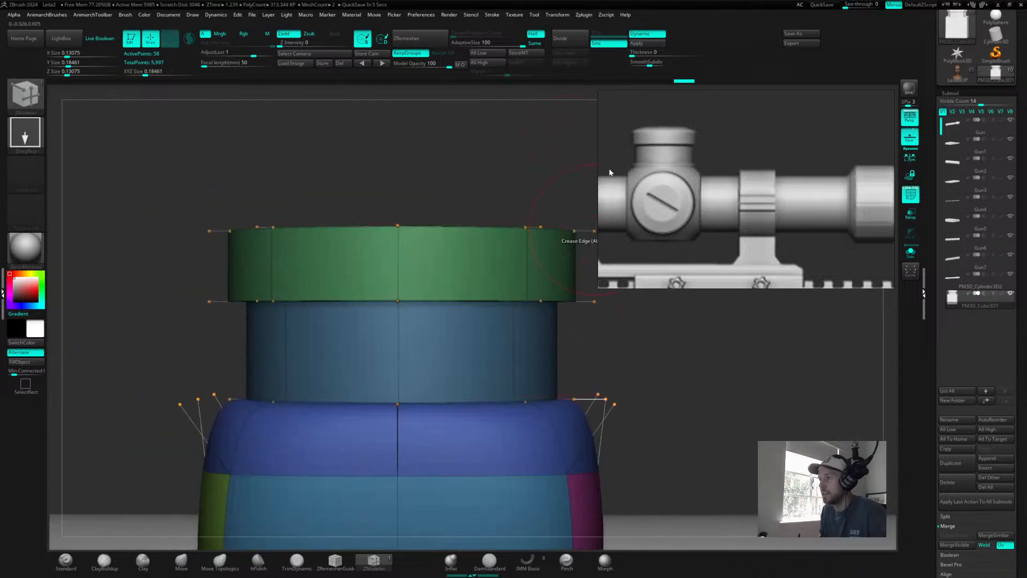
left_click_drag(524, 190, 551, 223)
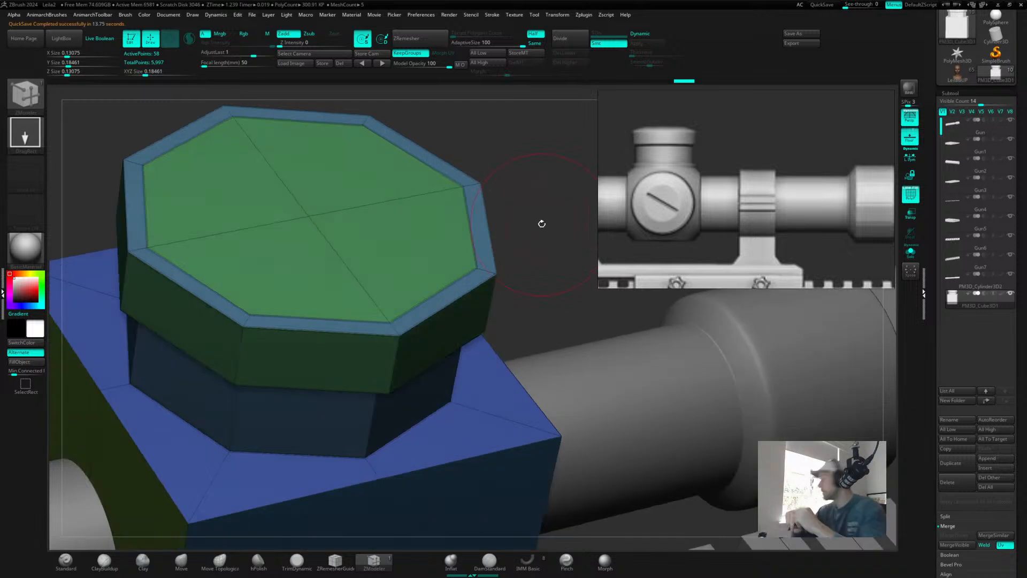
- Try extruding the turret cap's top face with Extrude and Polygroup All, then undo it
left_click_drag(539, 223, 550, 192)
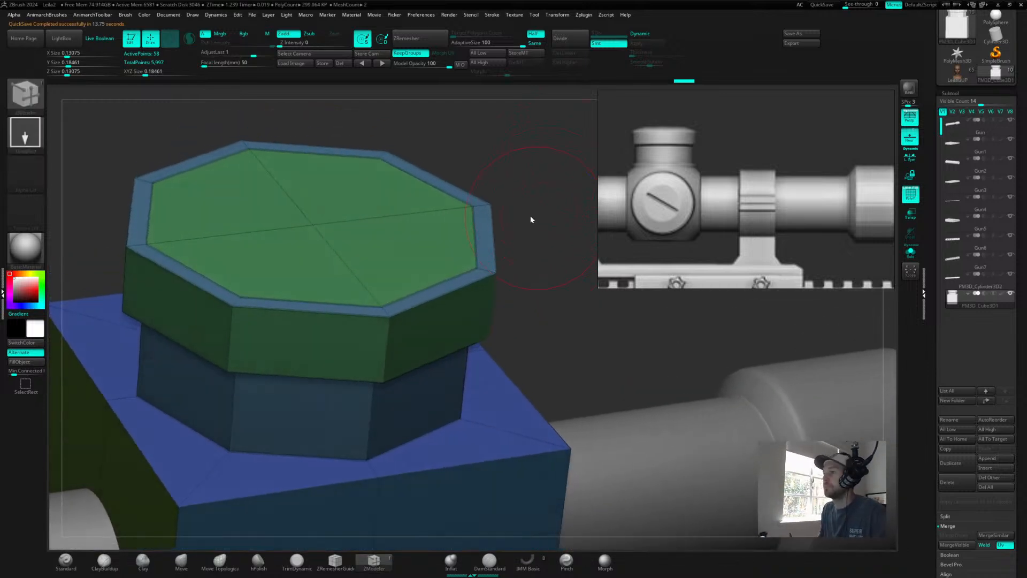
key("space")
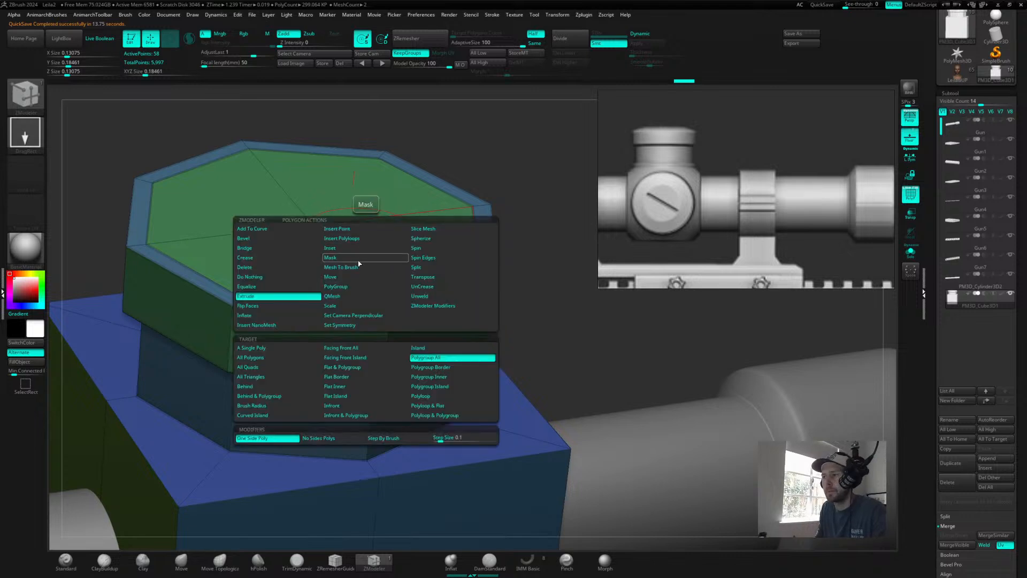
left_click(279, 296)
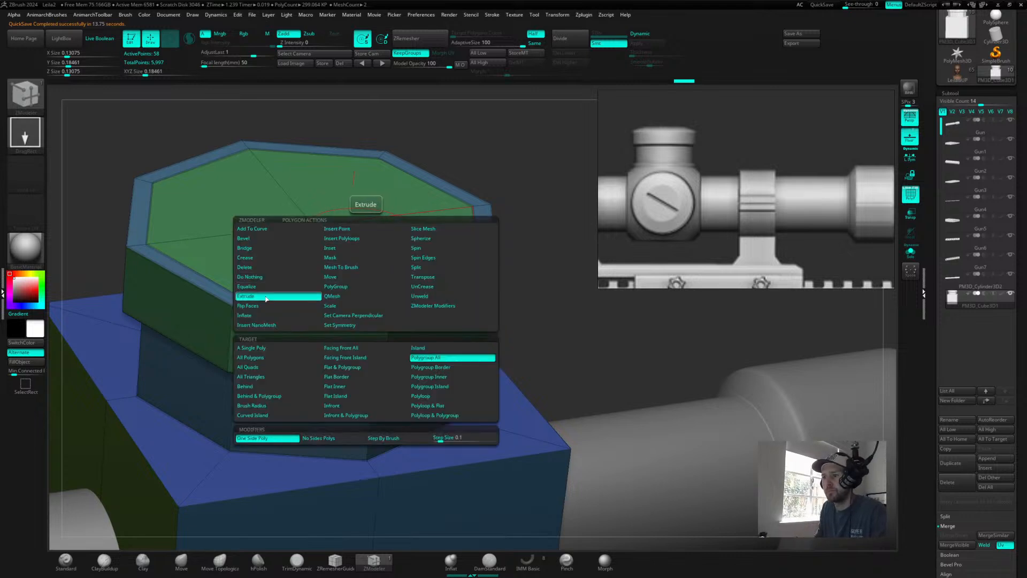
left_click_drag(357, 243, 357, 240)
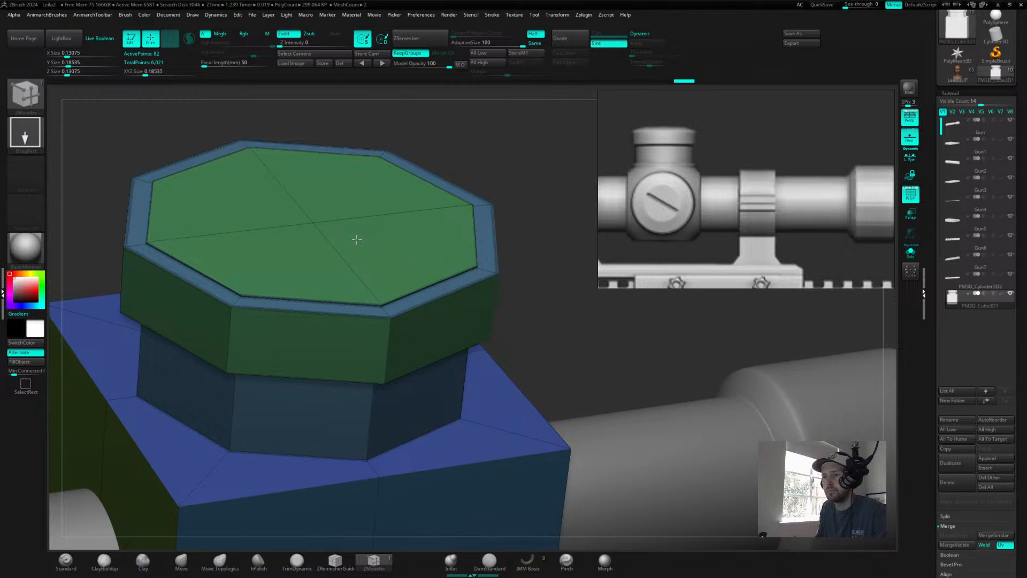
key("ctrl+z")
- With dynamic subdivision on, raise the cap's top face using Extrude and Polygroup Island to a Y size of about 0.192, sloping the rim
key("d")
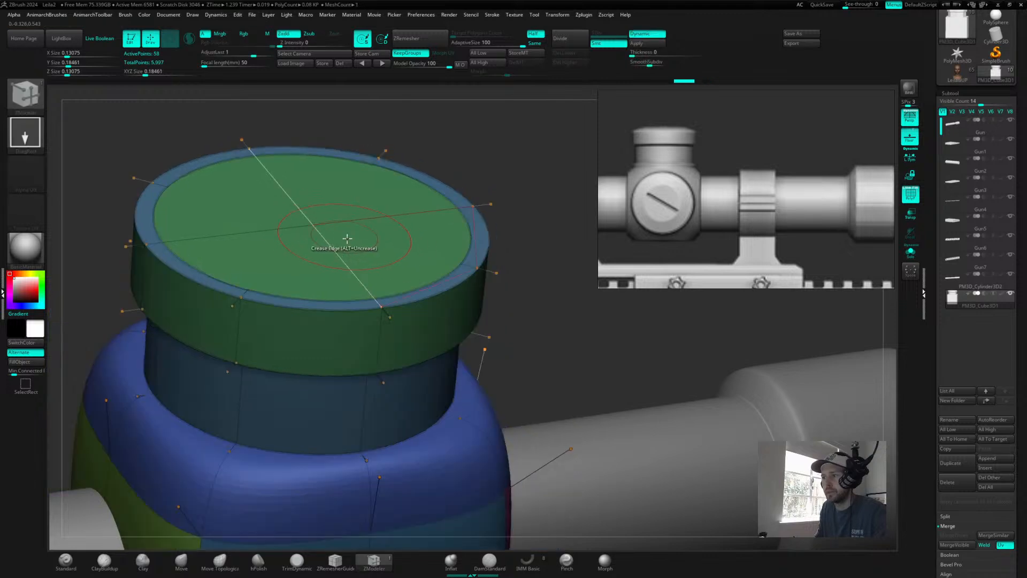
key("space")
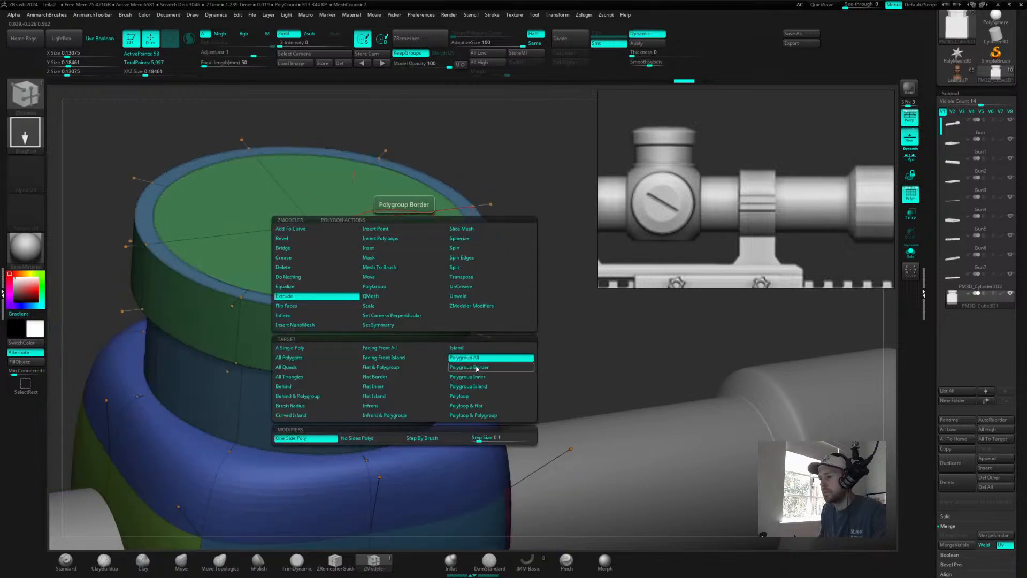
left_click(482, 385)
left_click_drag(374, 238, 387, 225)
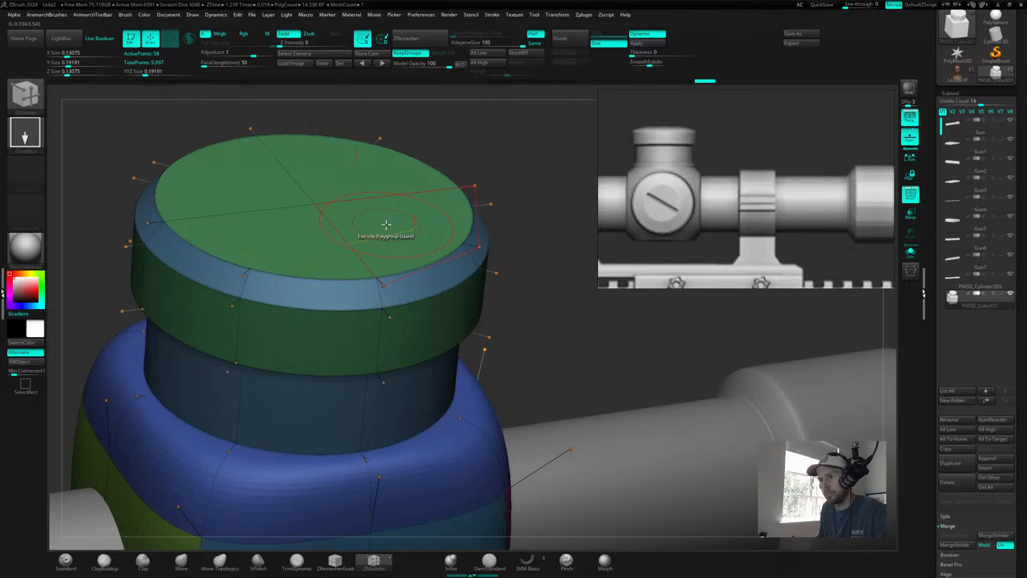
- Check the smoothed turret without polyframe from the front and from an angle against the scope reference
left_click_drag(516, 165, 522, 151)
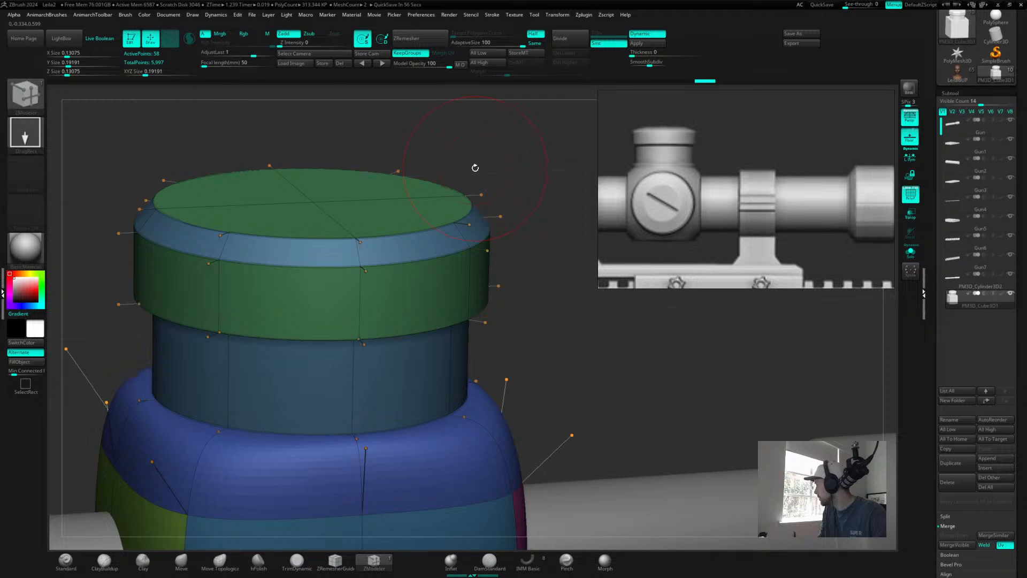
left_click_drag(525, 187, 539, 184)
key("shift+f")
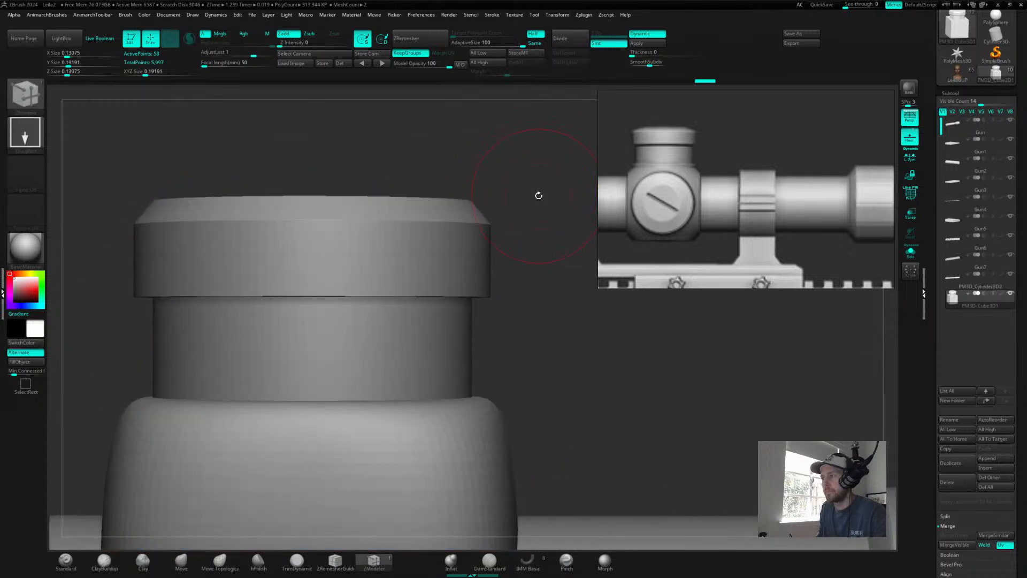
left_click_drag(555, 175, 442, 213, "alt")
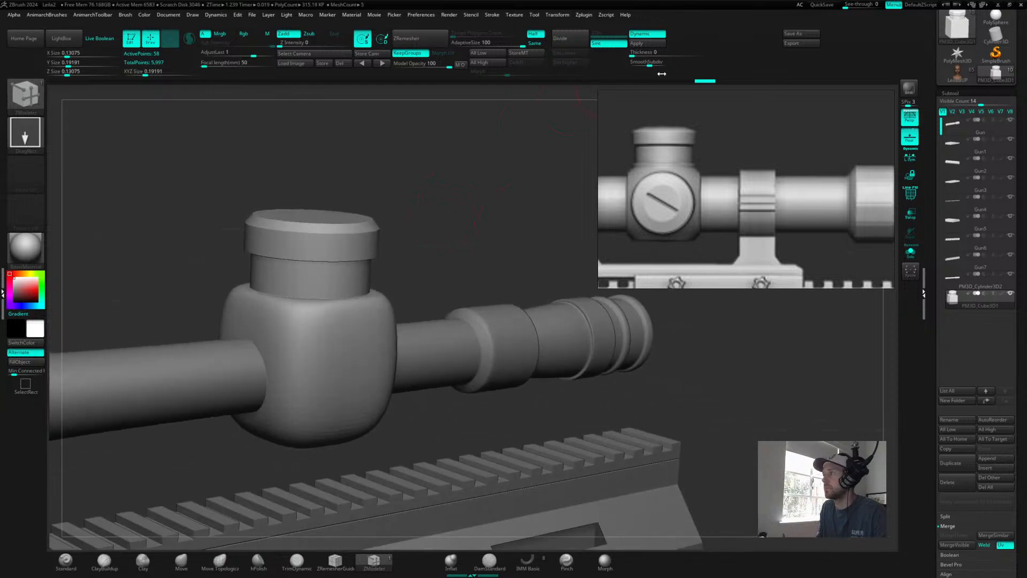
mouse_move(450, 211)
left_mouse_down()
mouse_move(440, 207)
mouse_move(491, 216)
mouse_move(451, 220)
mouse_move(525, 241)
mouse_move(449, 236)
mouse_move(495, 240)
mouse_move(453, 241)
mouse_move(488, 269)
mouse_move(479, 266)
mouse_move(495, 261)
left_mouse_up()
key("shift+f")
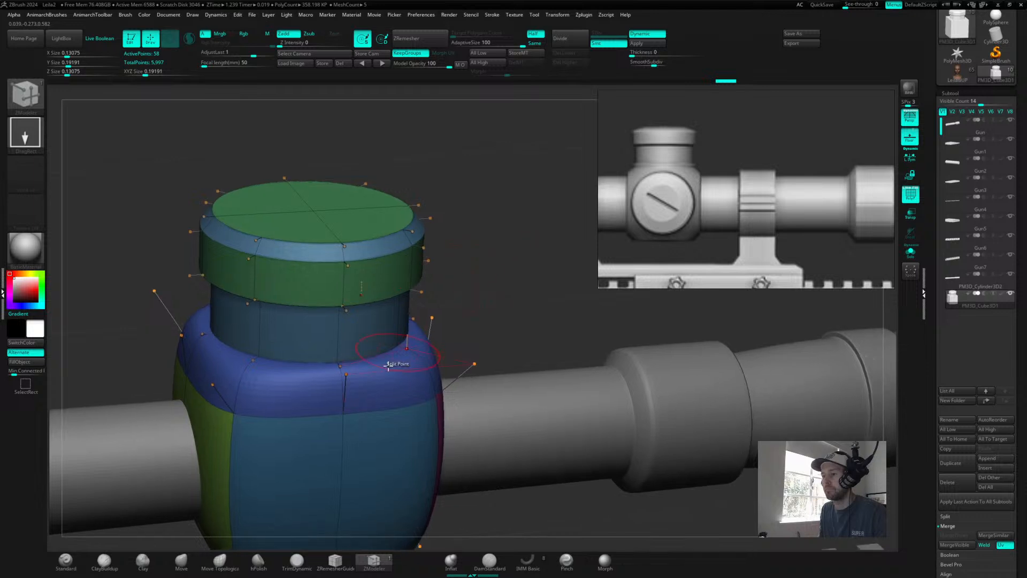
- Examine the top corners of the turret block with and without dynamic subdivision
key("shift+d")
mouse_move(517, 267)
left_mouse_down("alt")
mouse_move(501, 198)
mouse_move(503, 273)
left_mouse_up("alt")
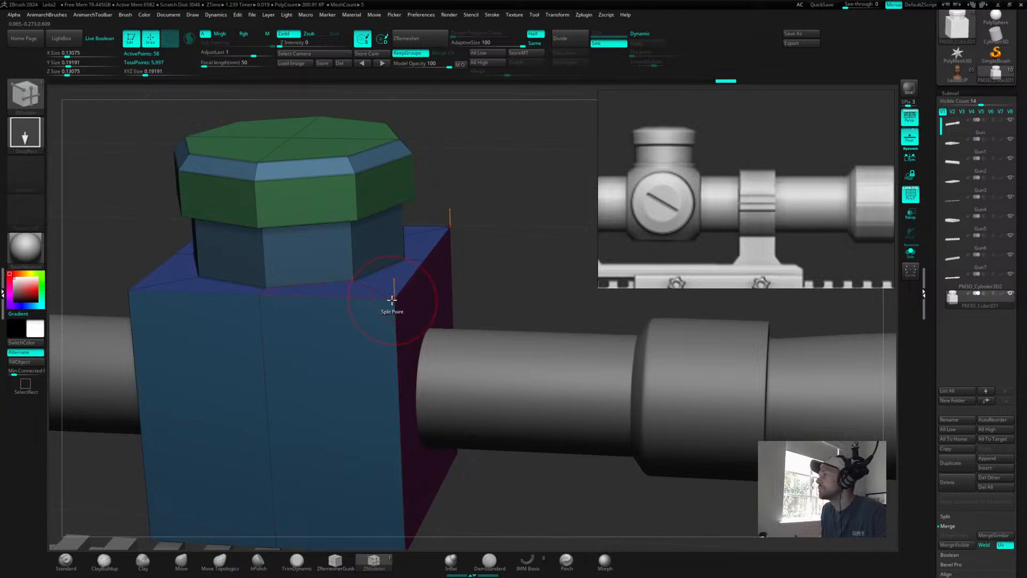
left_click_drag(477, 250, 428, 316)
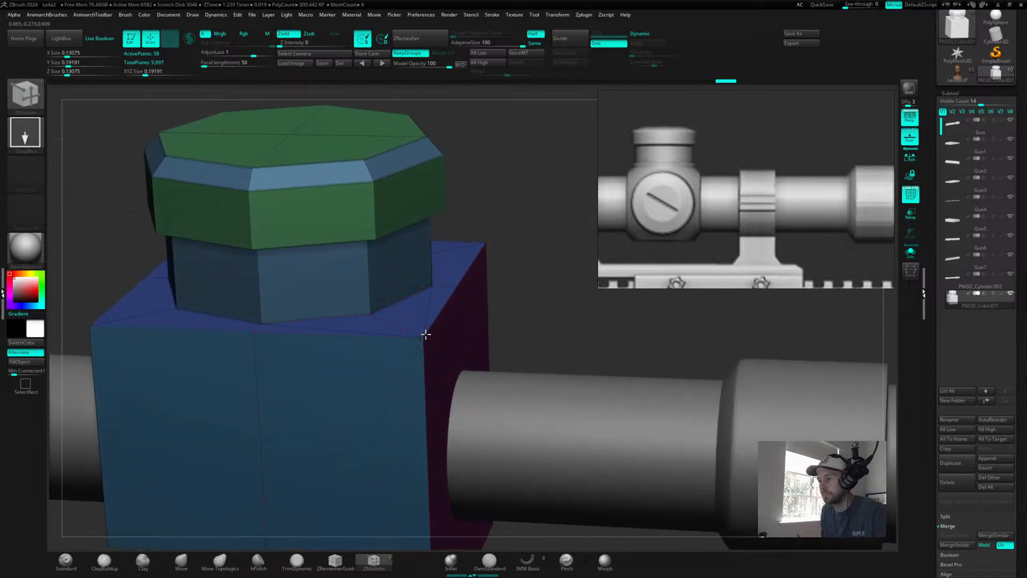
key("d")
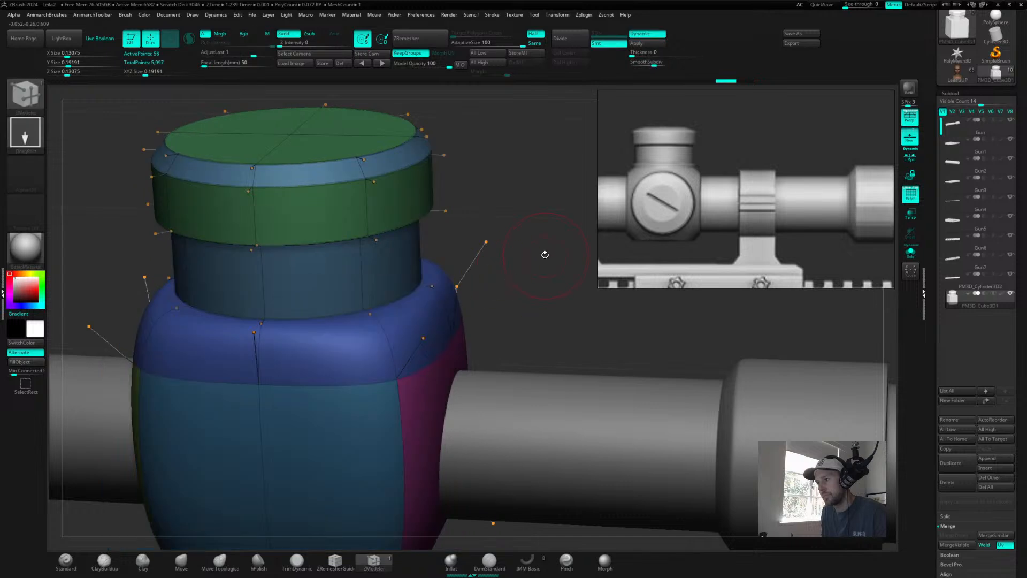
left_click_drag(539, 254, 487, 258)
key("shift+d")
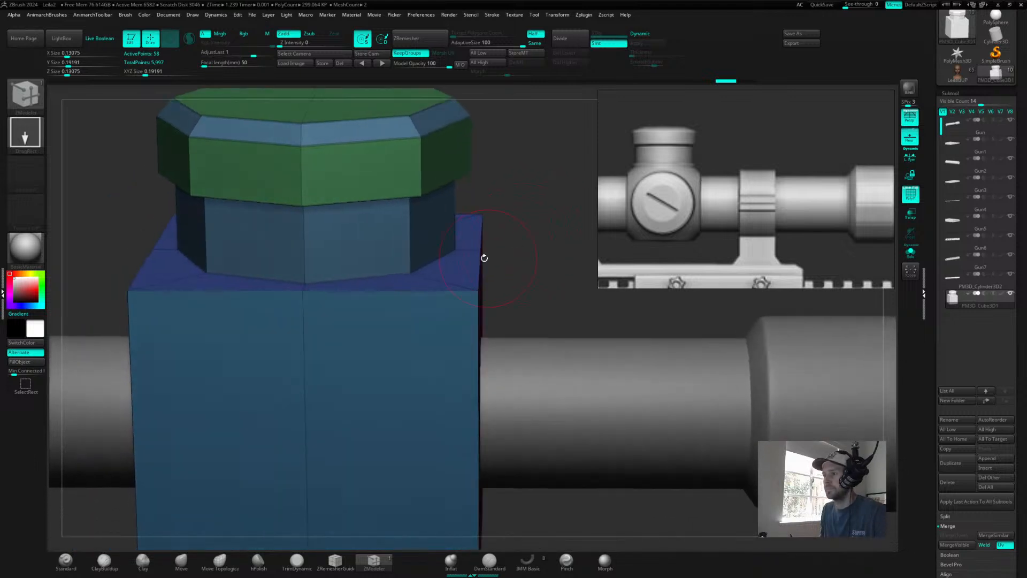
- Bevel the edge loop around the turret block's top with the edge action Bevel, and check it with dynamic subdivision
key("space")
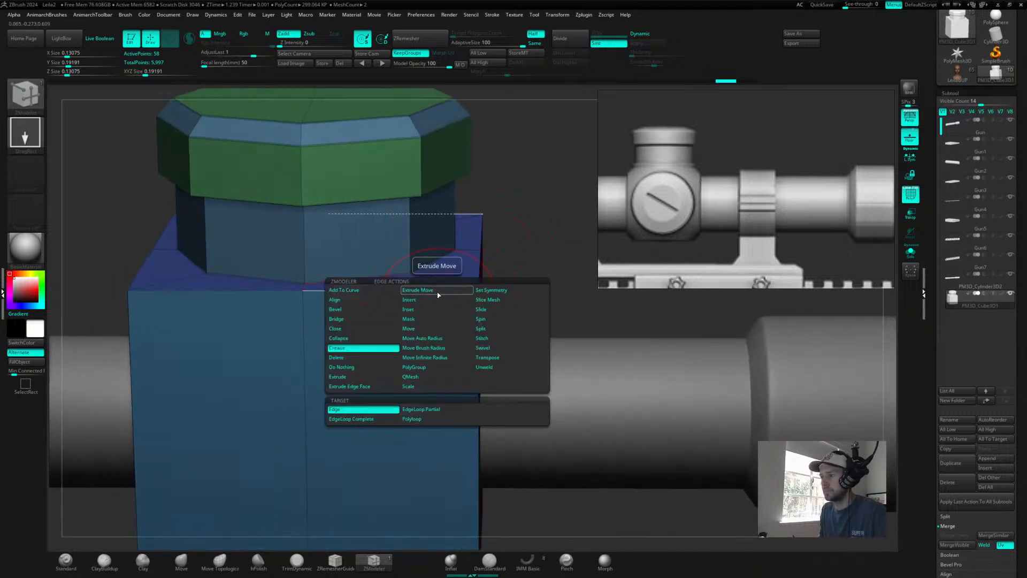
left_click(347, 312)
mouse_move(390, 291)
left_mouse_down()
mouse_move(401, 264)
mouse_move(400, 285)
left_mouse_up()
key("d")
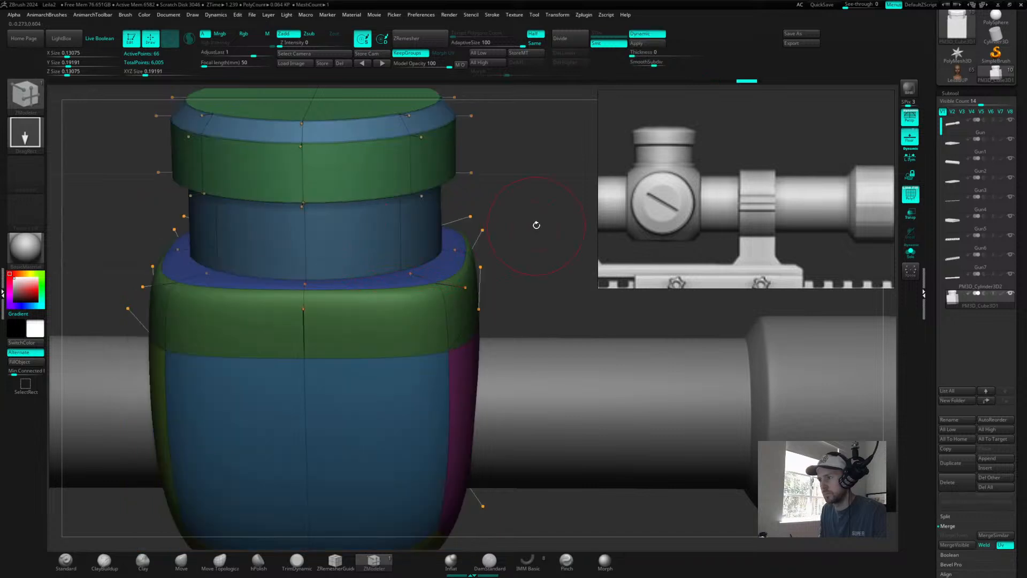
key("shift+d")
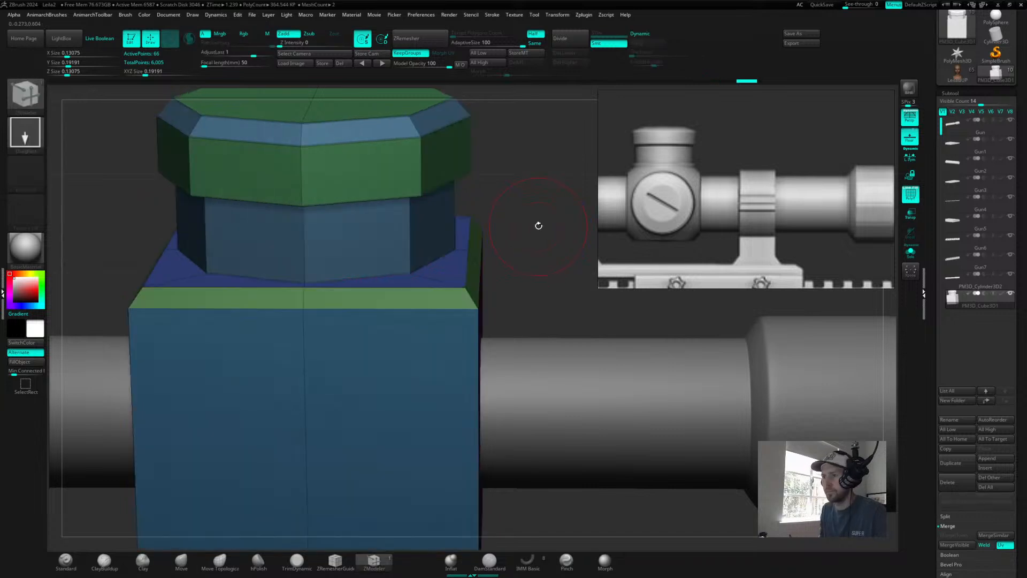
- Insert a single edge loop just below the turret block's top bevel and check it with dynamic subdivision
left_click_drag(544, 228, 470, 213, "alt")
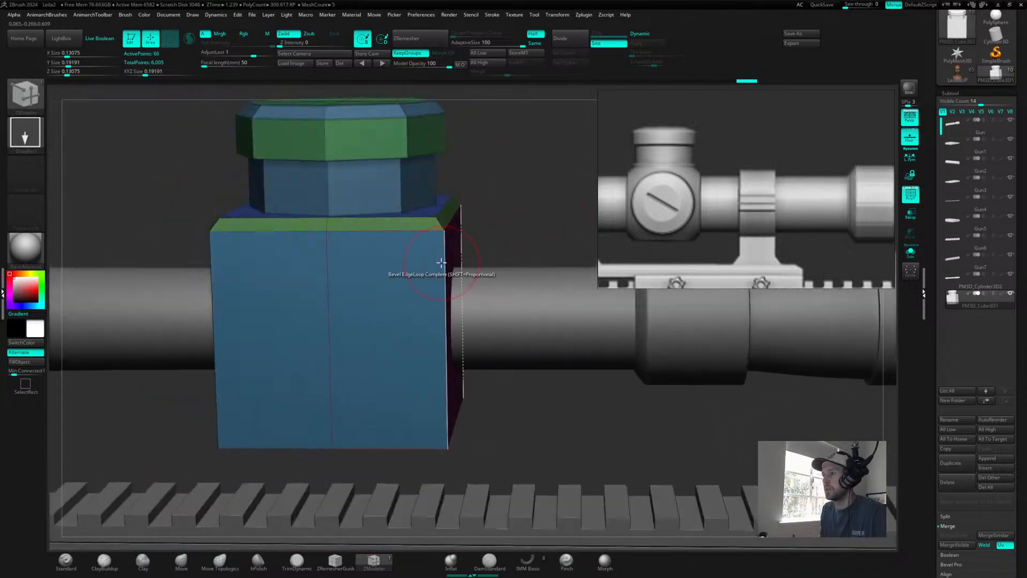
key("space")
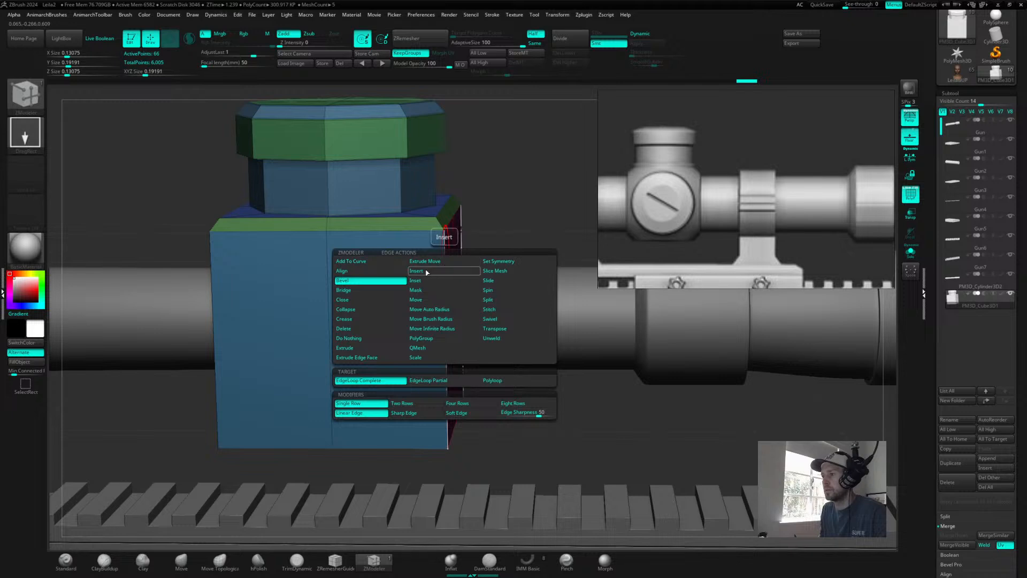
left_click(427, 273)
left_click(445, 262)
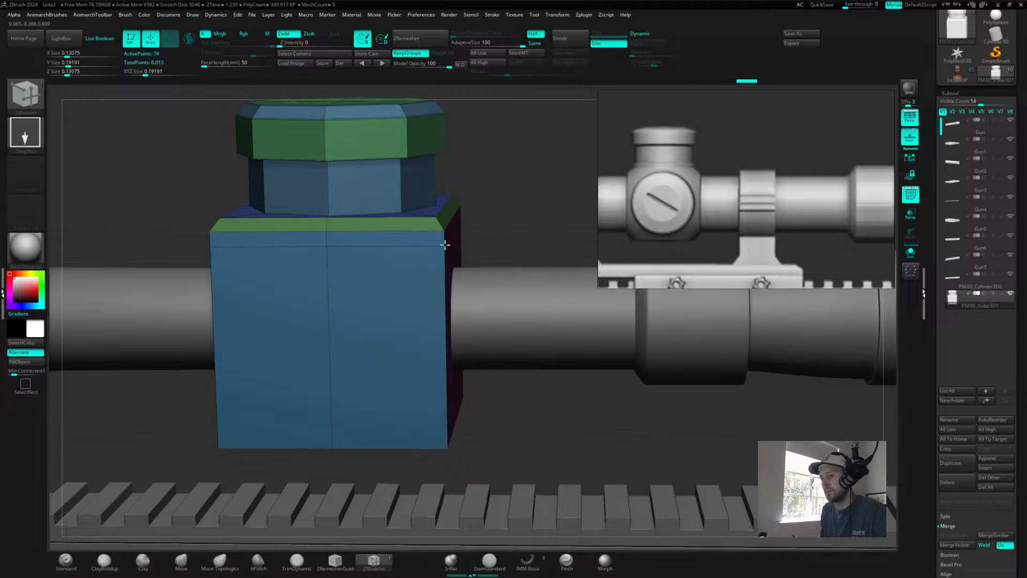
key("d")
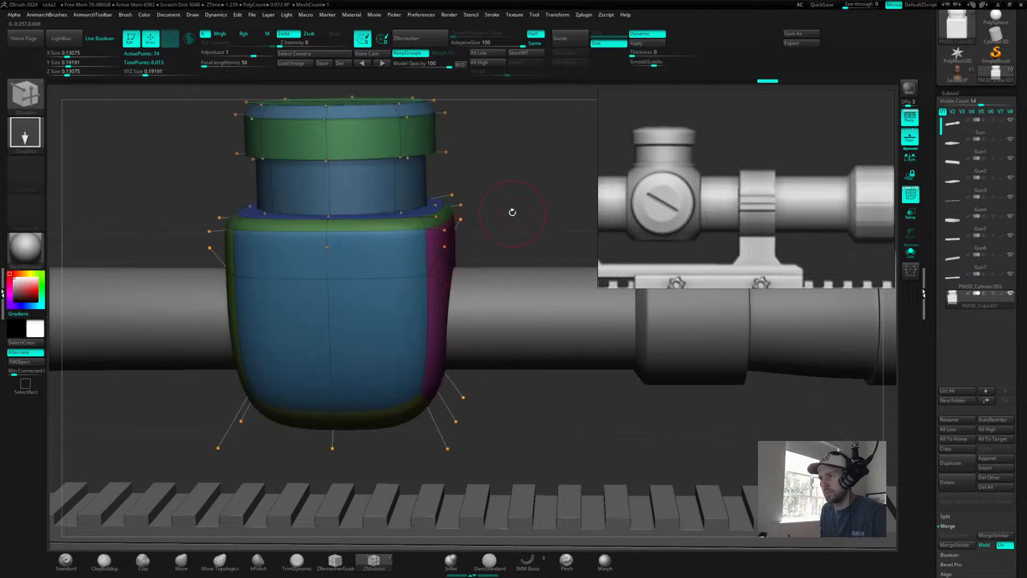
key("shift+d")
- Insert supporting edge loops beside the turret block's vertical corners and just above its bottom edge
left_click_drag(528, 198, 514, 215)
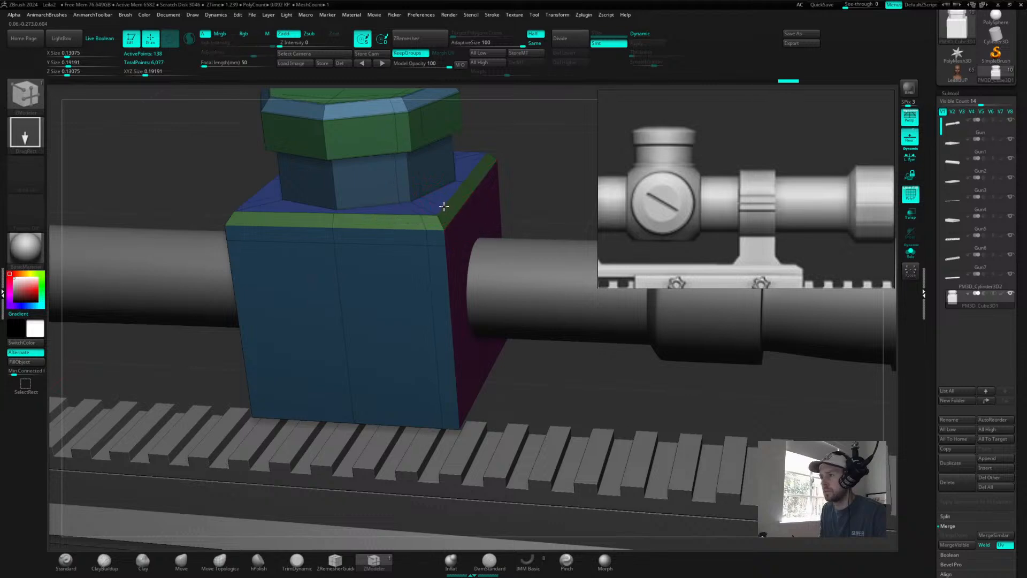
left_click_drag(518, 192, 534, 181)
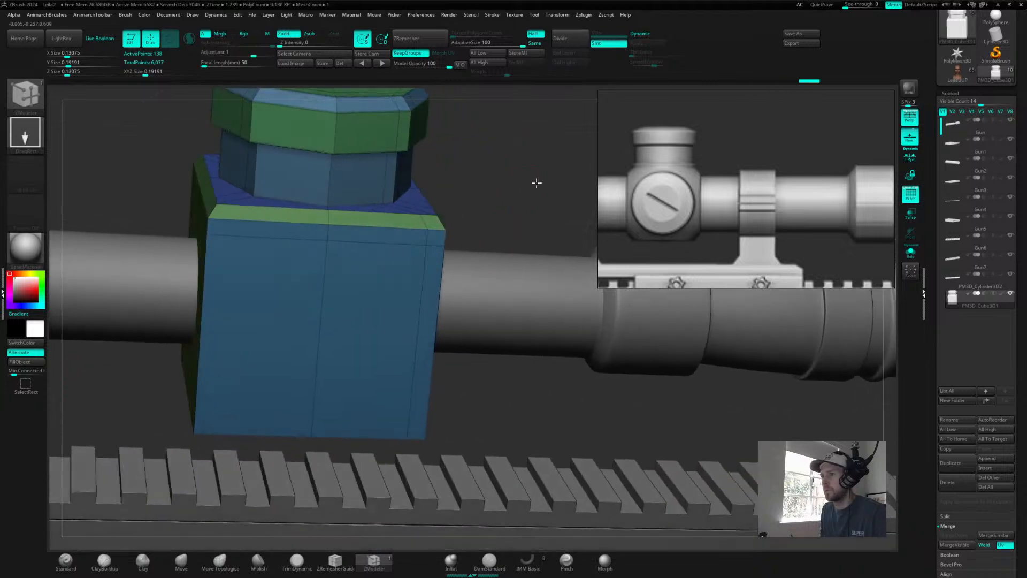
left_click(236, 205)
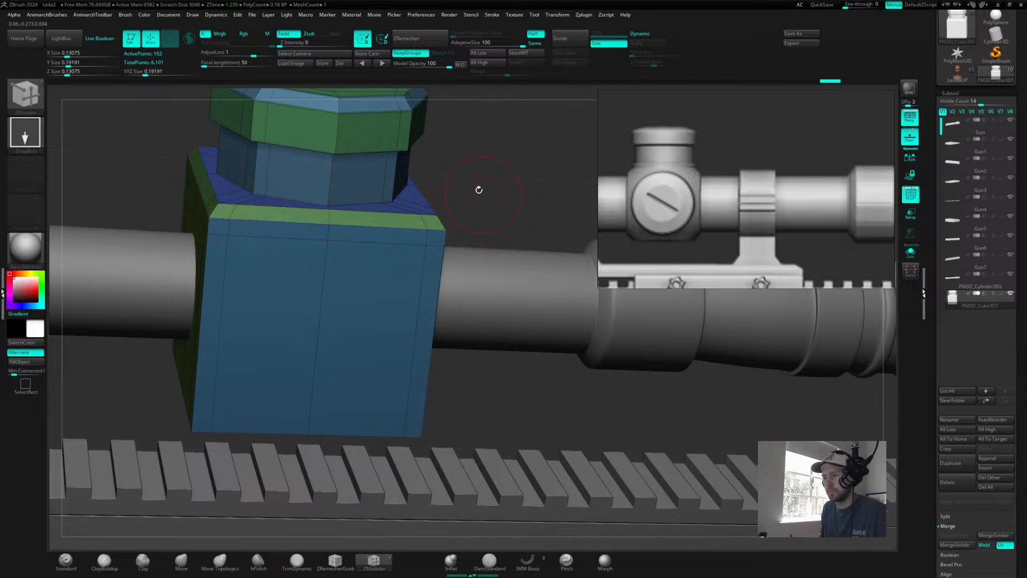
key("shift+d")
left_click_drag(506, 177, 486, 201, "shift")
key("shift+d")
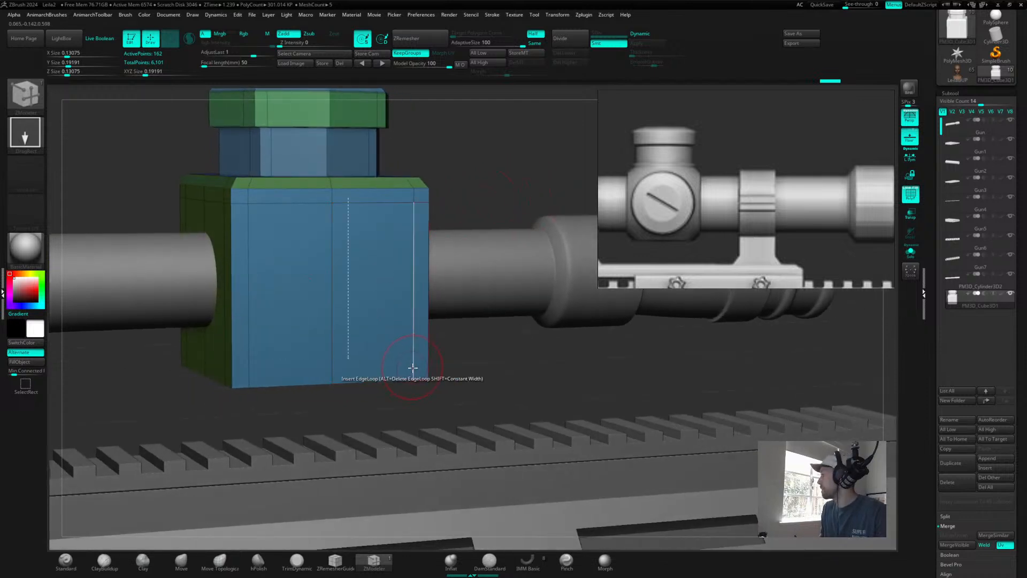
left_click(249, 369)
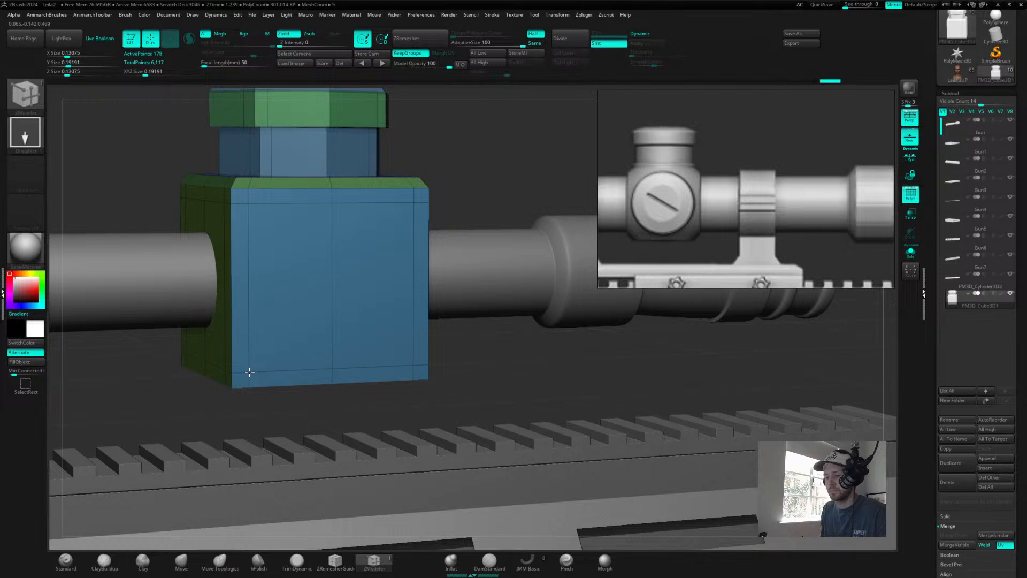
- Check the turret block with dynamic subdivision, and undo all the edge loops inserted on it
key("d")
key("ctrl+z")
key("ctrl+z")
key("ctrl+z")
key("ctrl+z")
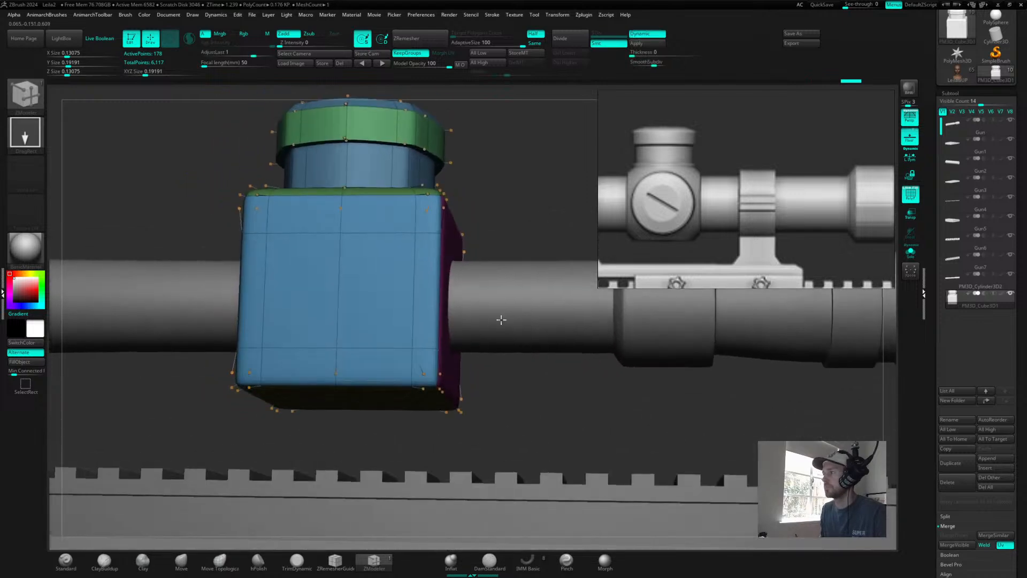
key("ctrl+z")
key("ctrl+z")
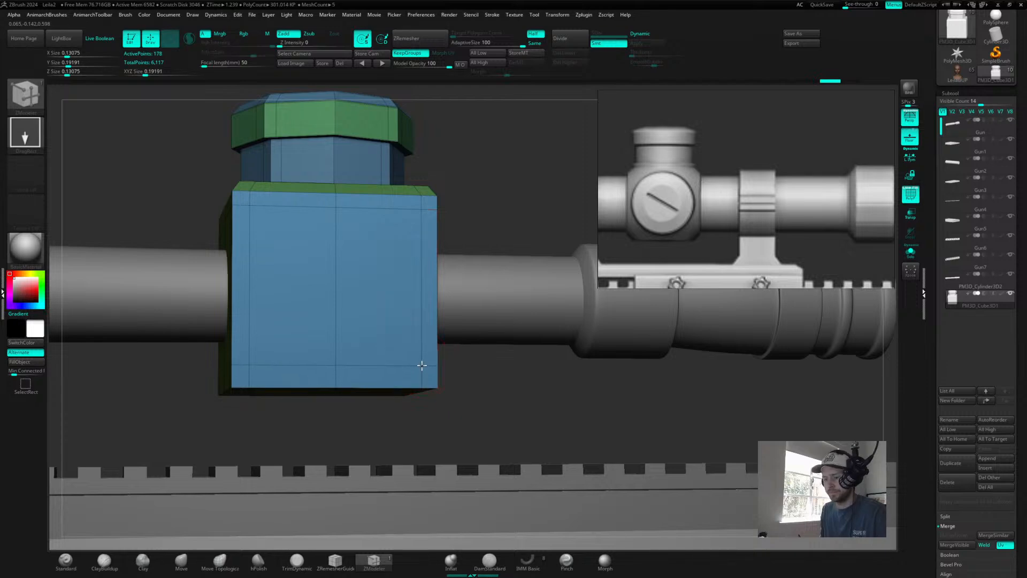
key("d")
left_click_drag(527, 371, 501, 381)
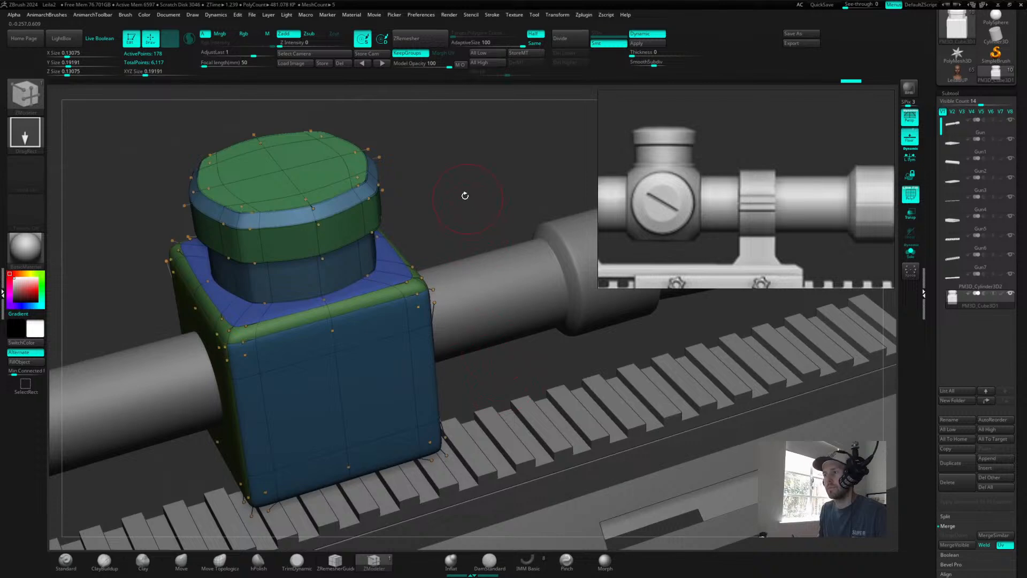
mouse_move(468, 188)
left_mouse_down()
mouse_move(470, 223)
mouse_move(468, 165)
left_mouse_up()
key("ctrl")
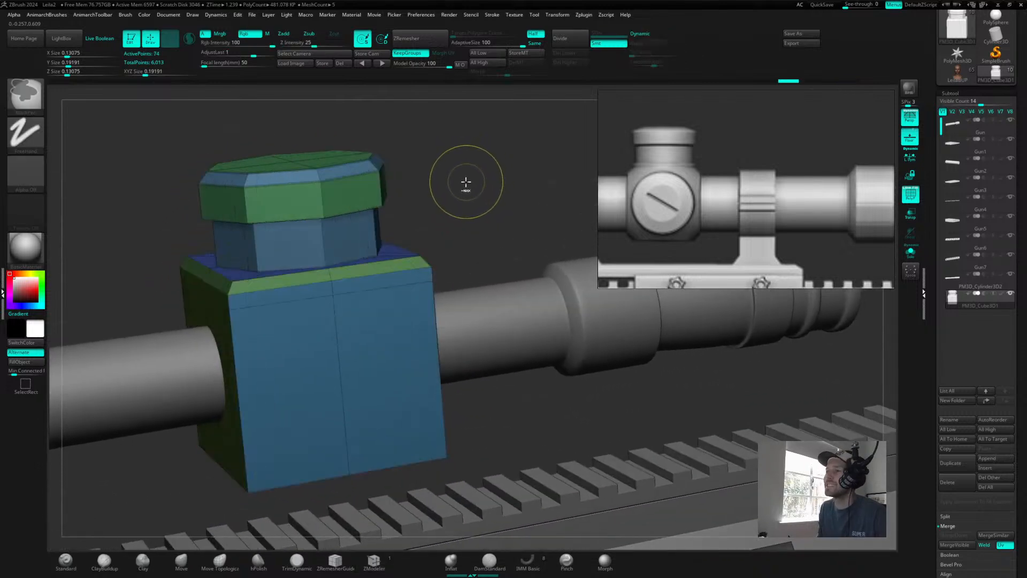
mouse_move(480, 176)
left_mouse_down()
mouse_move(466, 198)
mouse_move(504, 188)
mouse_move(488, 178)
mouse_move(490, 197)
left_mouse_up()
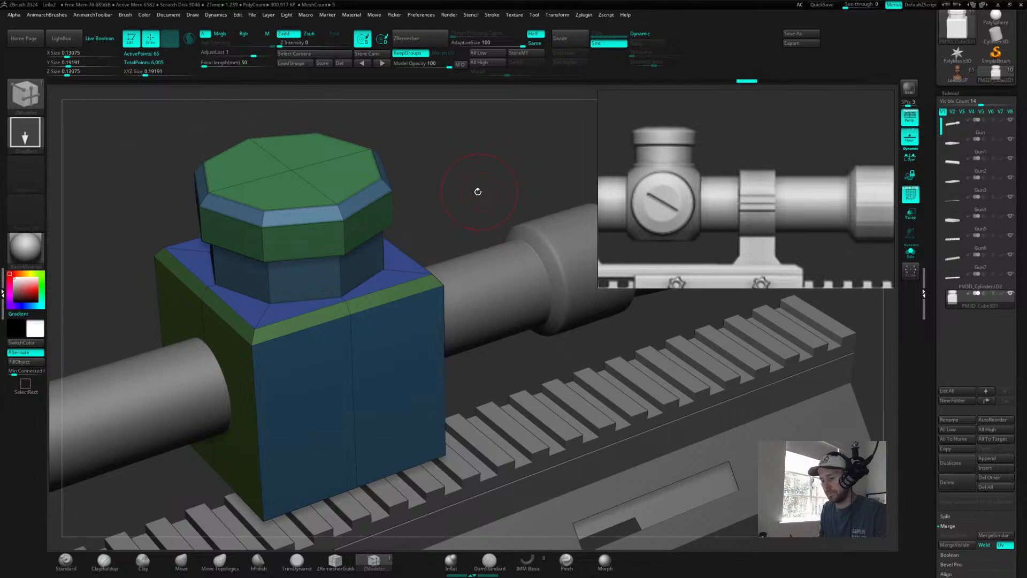
- Remove all creases from the turret with UnCreaseAll and check its shape with dynamic subdivision
key("space")
left_click(496, 425)
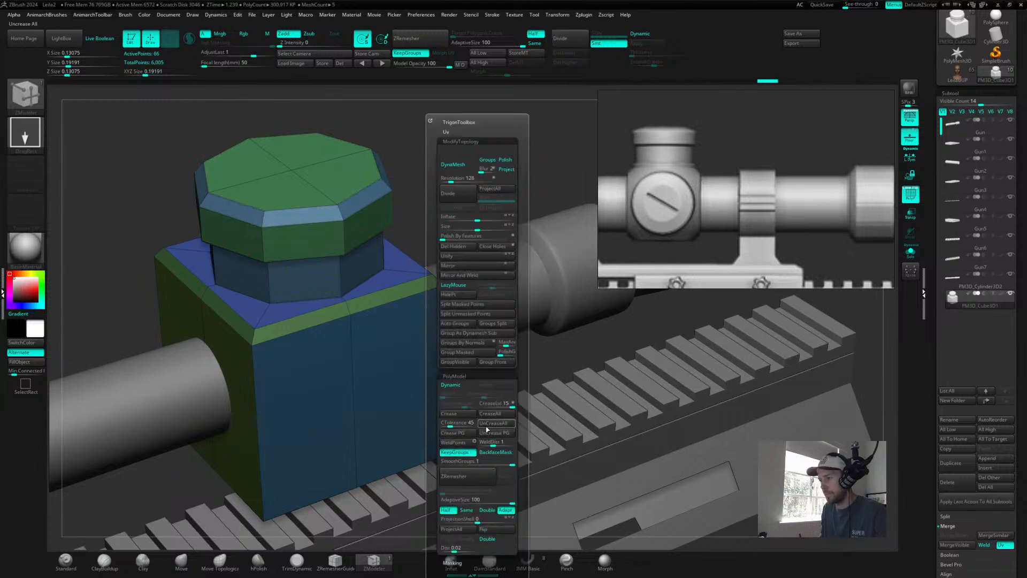
key("d")
left_click_drag(478, 190, 535, 206)
key("shift+d")
- Insert supporting edge loops on the side and underside of the turret cap's lower rim, and check them with dynamic subdivision
left_click_drag(522, 166, 541, 257, "alt")
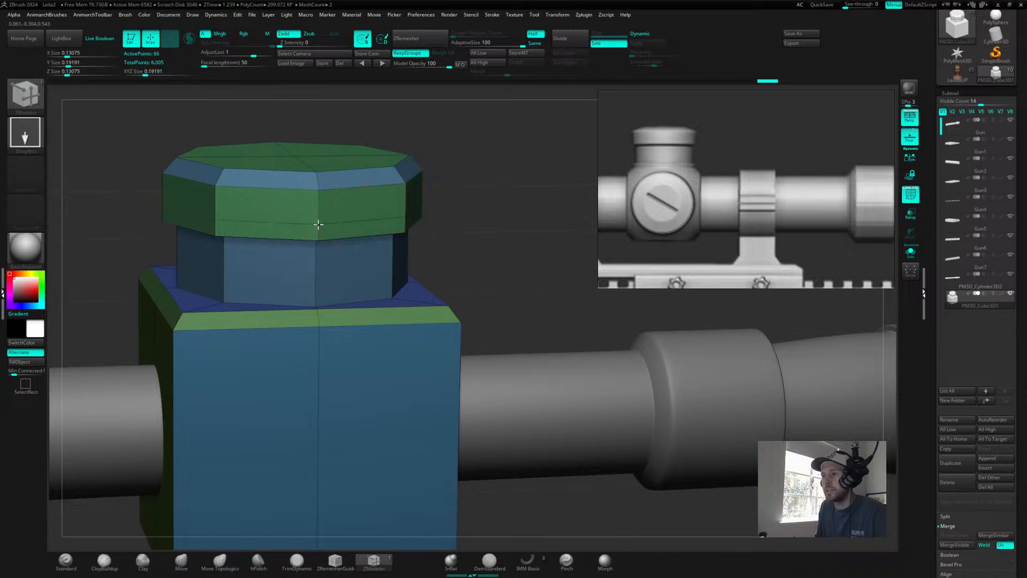
left_click_drag(507, 218, 484, 182)
left_click(321, 246)
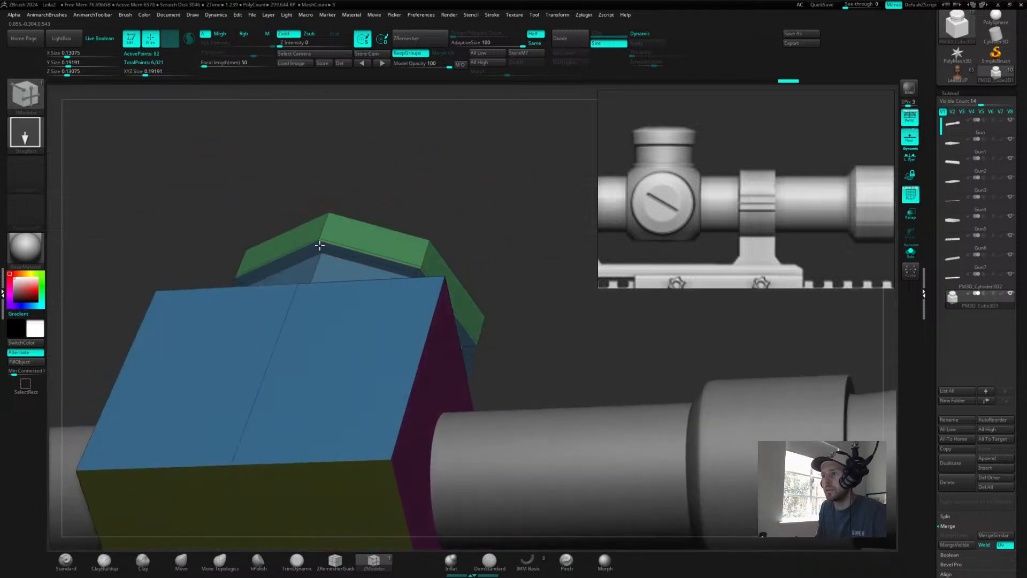
key("shift+d")
left_click_drag(498, 161, 520, 235)
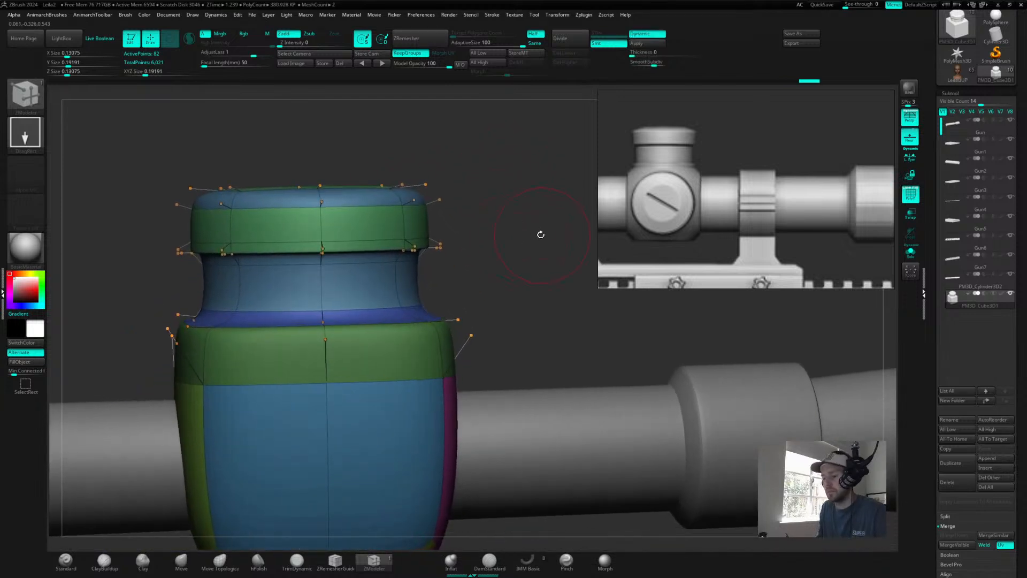
key("shift+d")
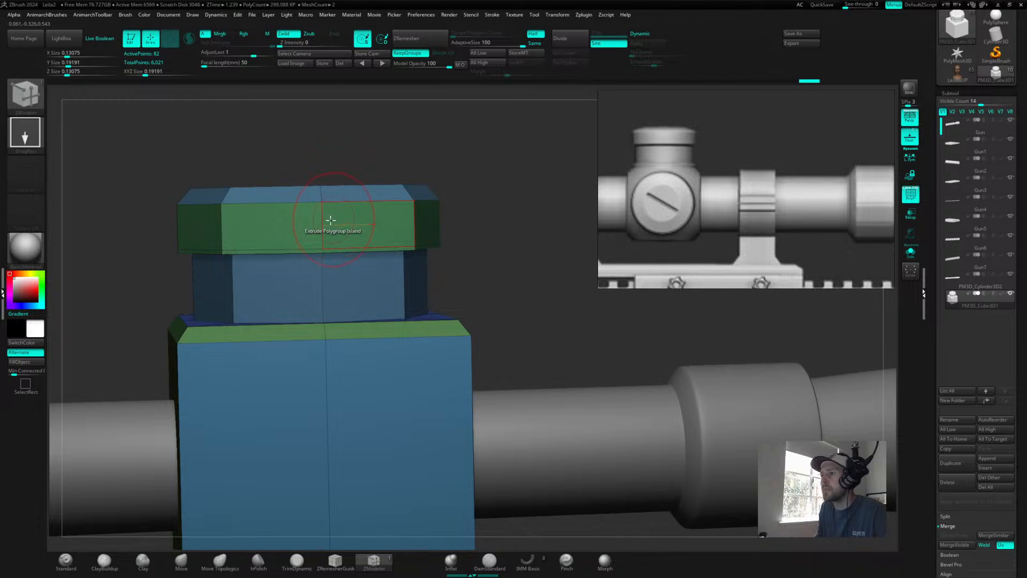
- Insert edge loops on both sides of the cap's outer edge below the chamfer, and check the smoothed result without polyframe
left_click(322, 219)
left_click_drag(416, 112, 426, 137)
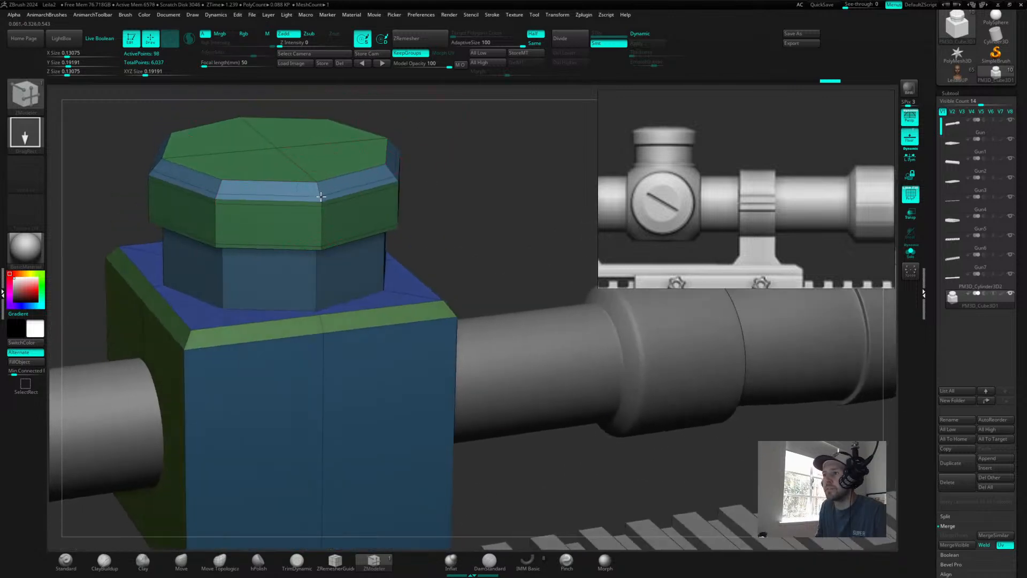
key("shift+d")
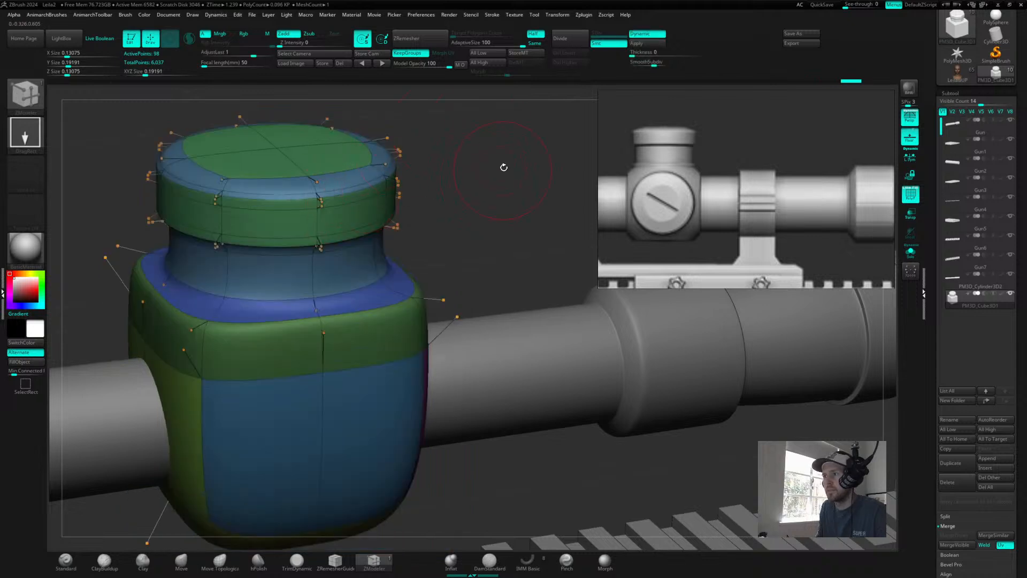
left_click_drag(502, 165, 521, 136)
key("shift+f")
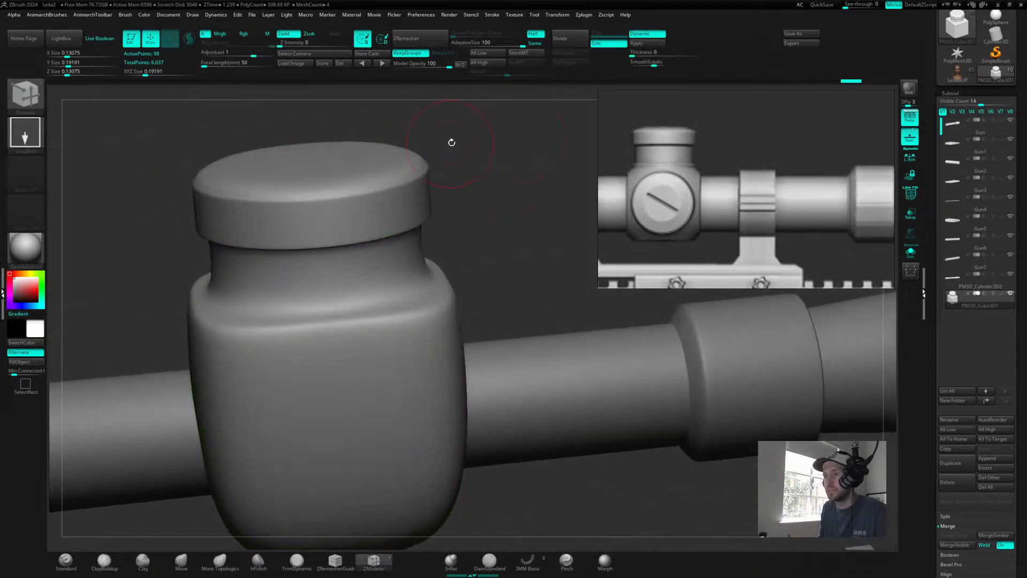
key("shift+d")
key("shift+f")
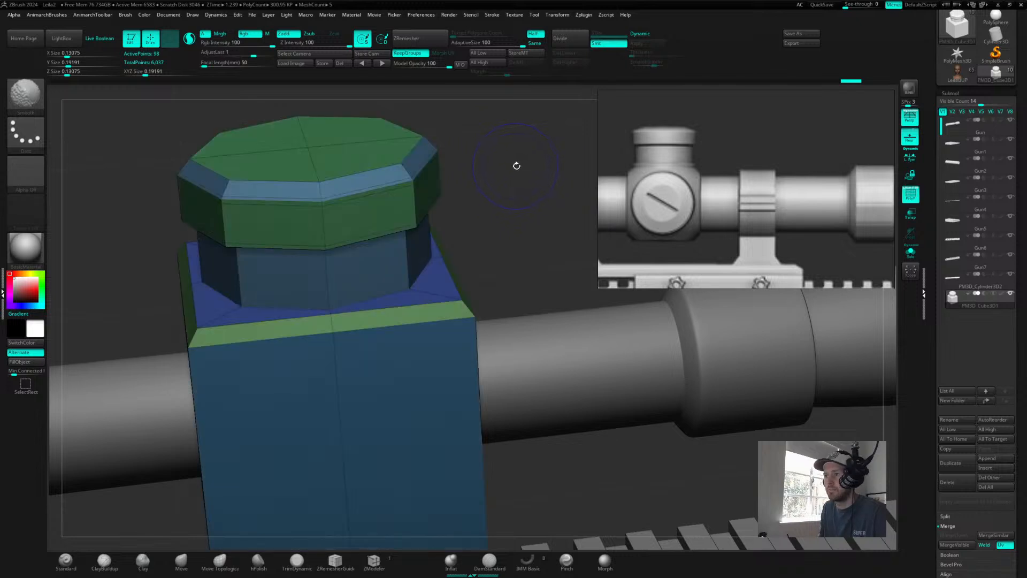
left_click_drag(515, 162, 325, 182)
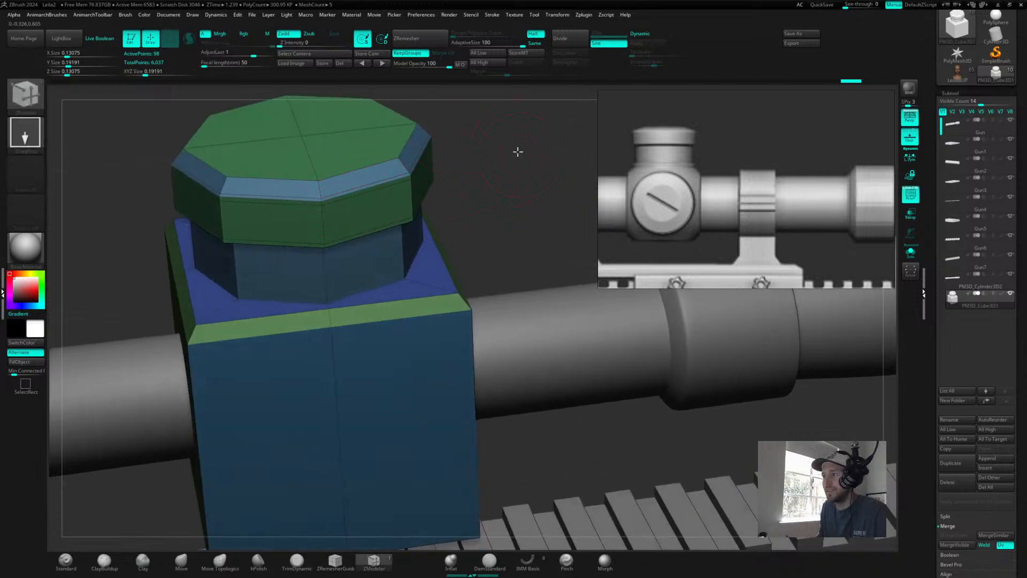
- Insert an edge loop near the chamfer's upper edge and slightly inset the cap's top face using Inset and Polygroup Island
left_click_drag(519, 152, 515, 173, "alt")
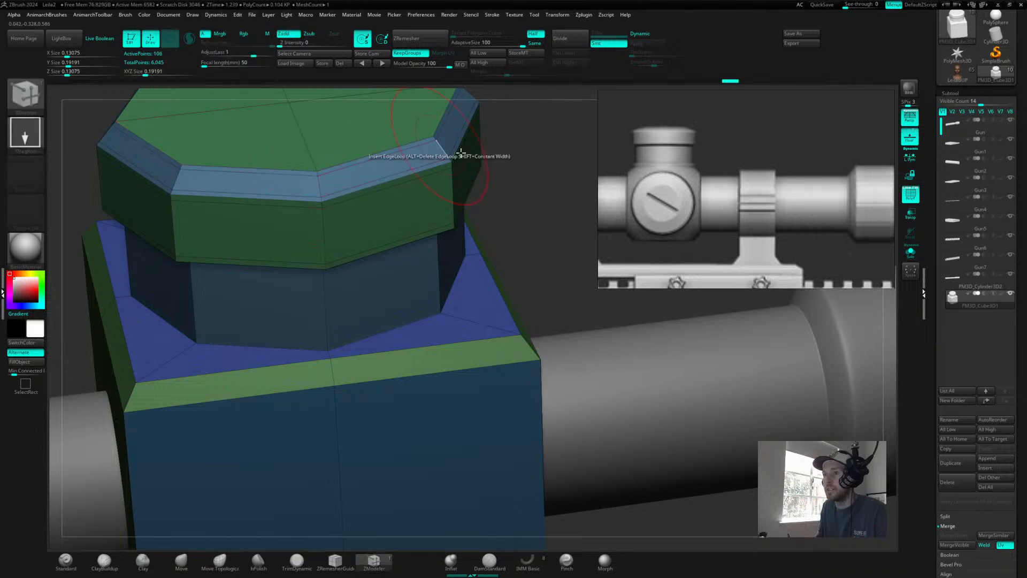
left_click_drag(528, 169, 325, 222)
key("space")
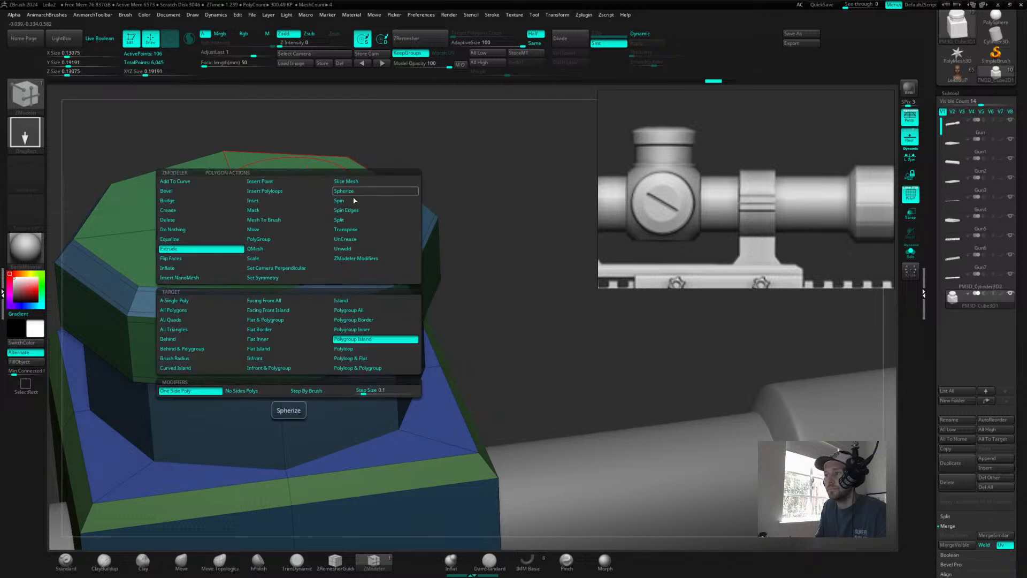
left_click(278, 204)
key("space")
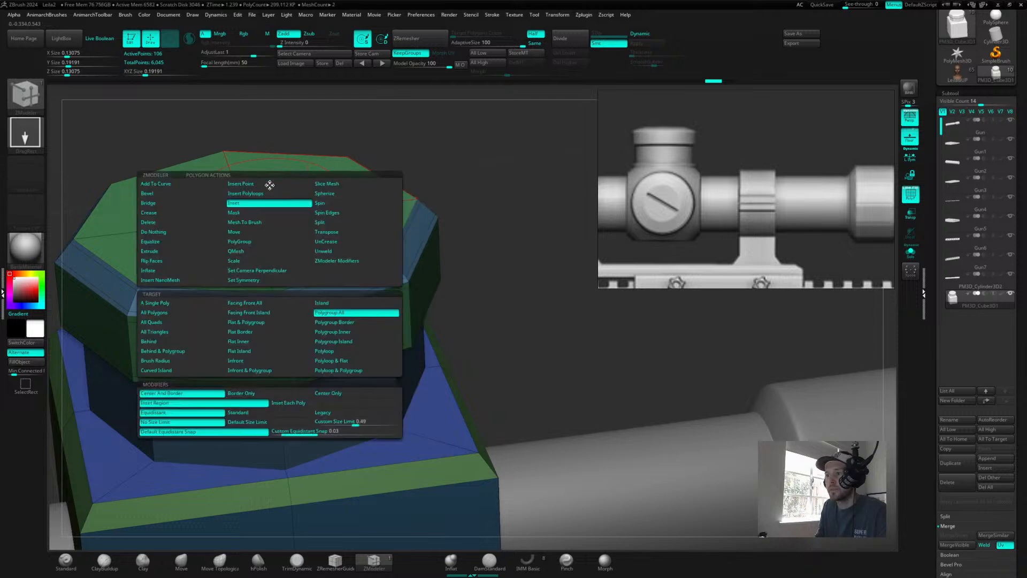
left_click(348, 343)
left_click_drag(275, 199, 270, 193)
- Compare the smoothed turret and cap from the front without polyframe against the scope reference
key("d")
mouse_move(496, 172)
left_mouse_down()
mouse_move(498, 149)
mouse_move(496, 184)
mouse_move(540, 189)
left_mouse_up()
key("shift+f")
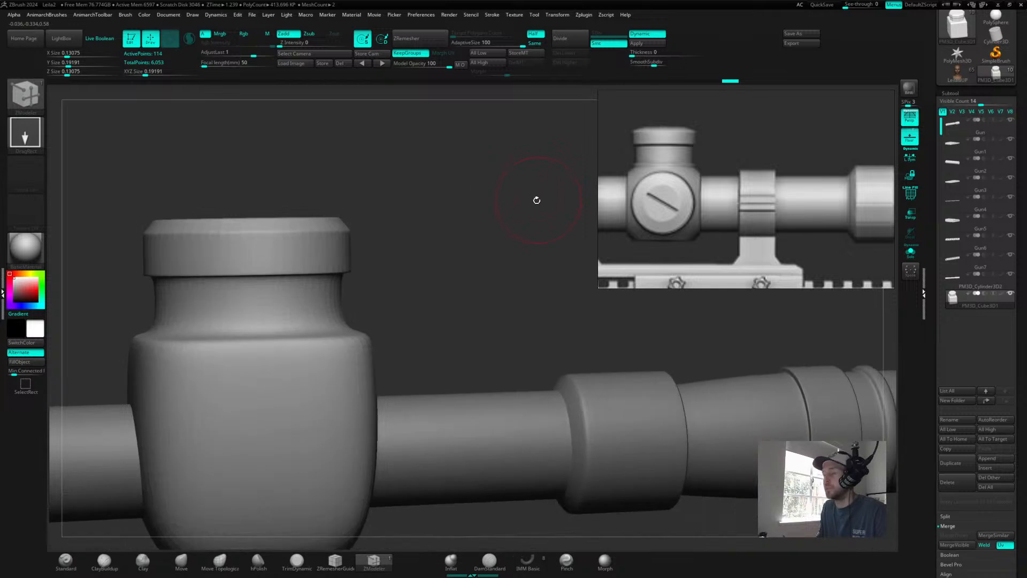
left_click_drag(471, 268, 605, 270, "shift")
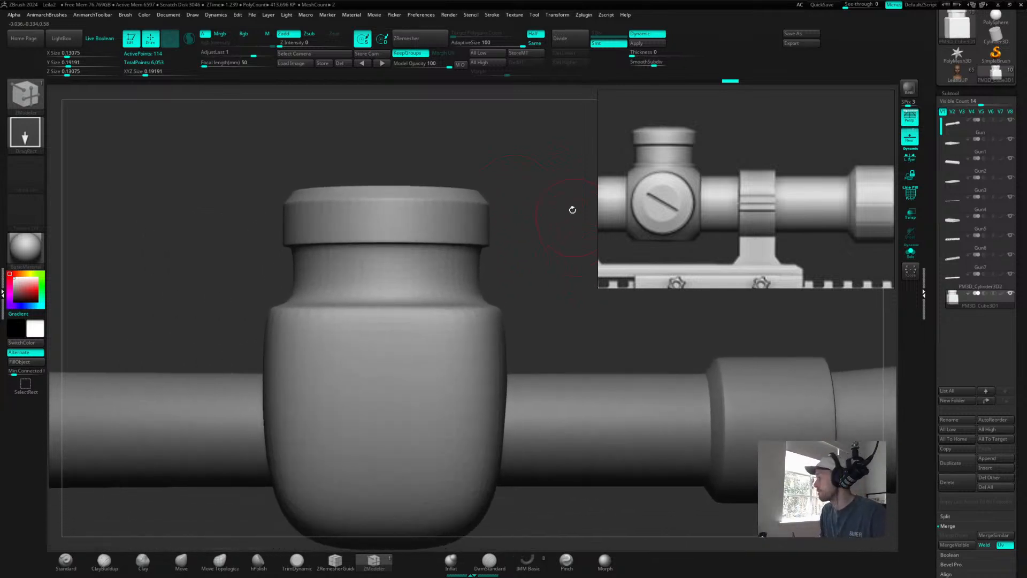
key("shift")
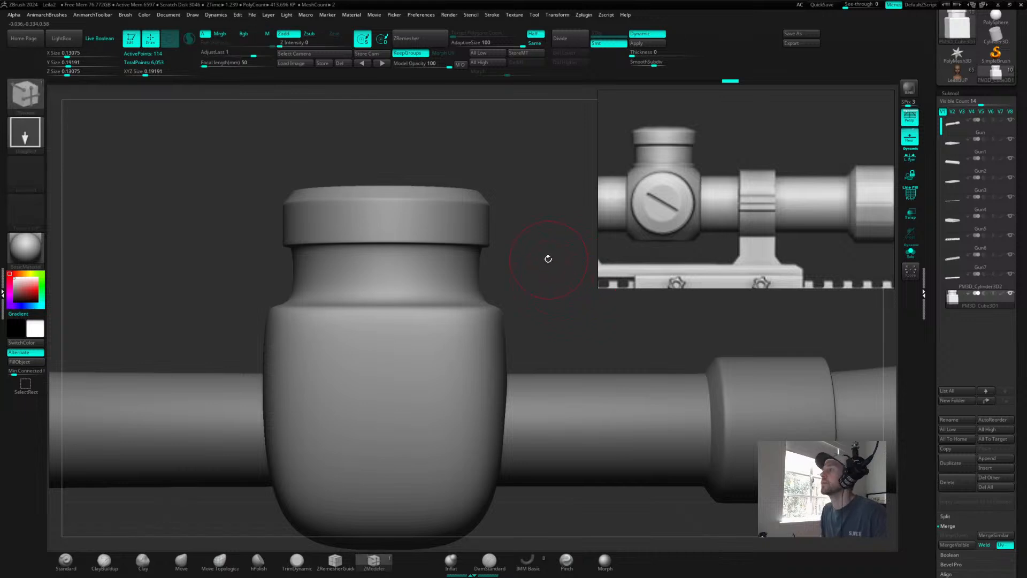
left_click_drag(548, 258, 527, 272, "alt")
key("shift")
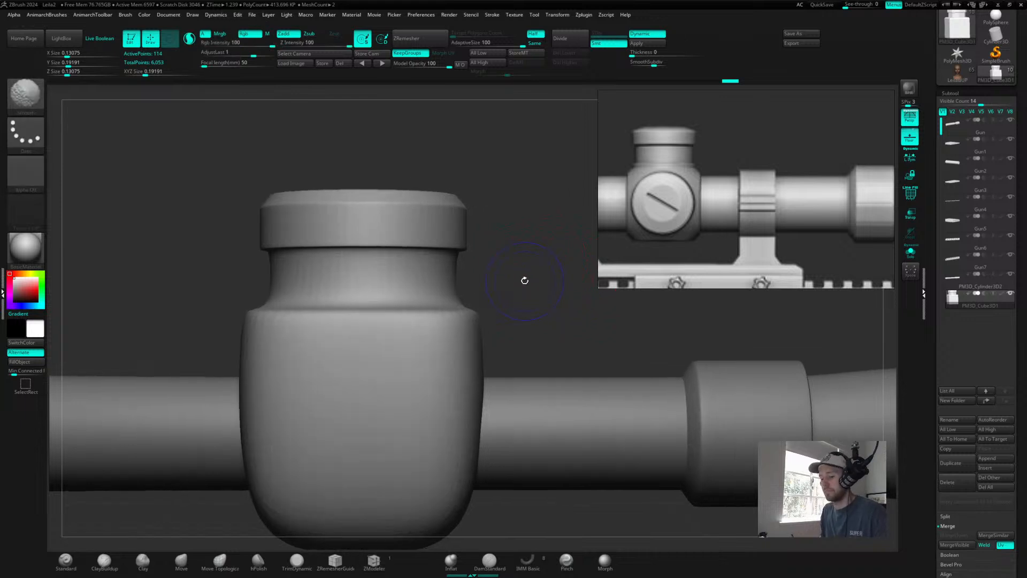
- Insert an edge loop at the base of the turret neck, just above the block, and check it with dynamic subdivision
key("shift+d")
mouse_move(541, 271)
left_mouse_down()
mouse_move(548, 257)
mouse_move(573, 256)
left_mouse_up()
key("shift+f")
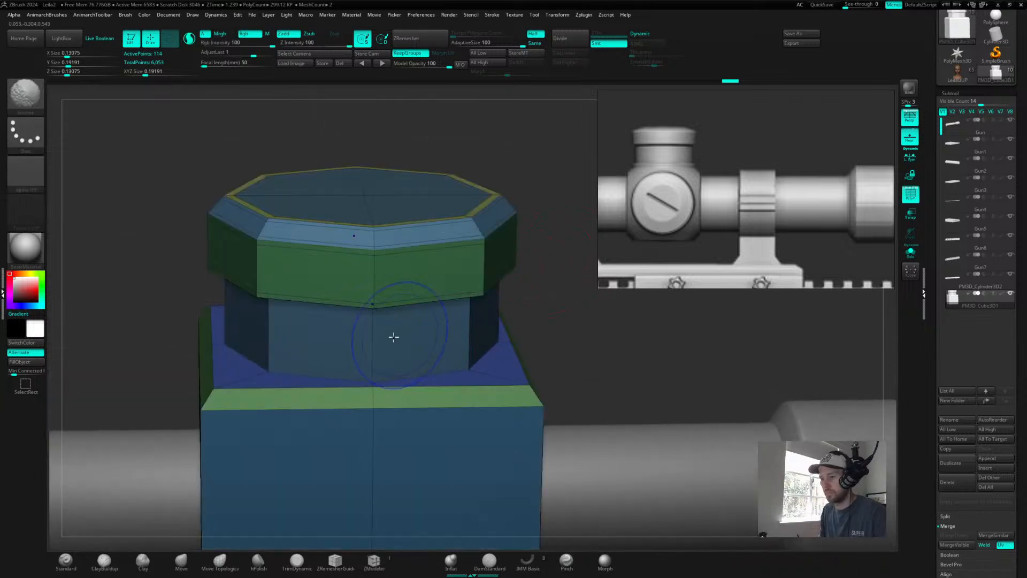
left_click(375, 361)
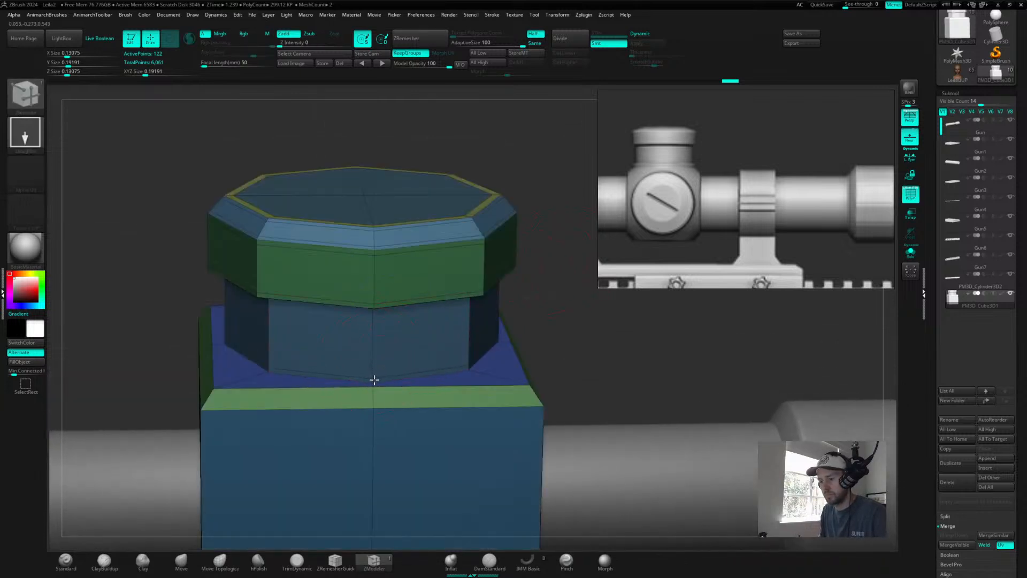
key("shift+d")
left_click_drag(615, 336, 532, 424)
key("shift+d")
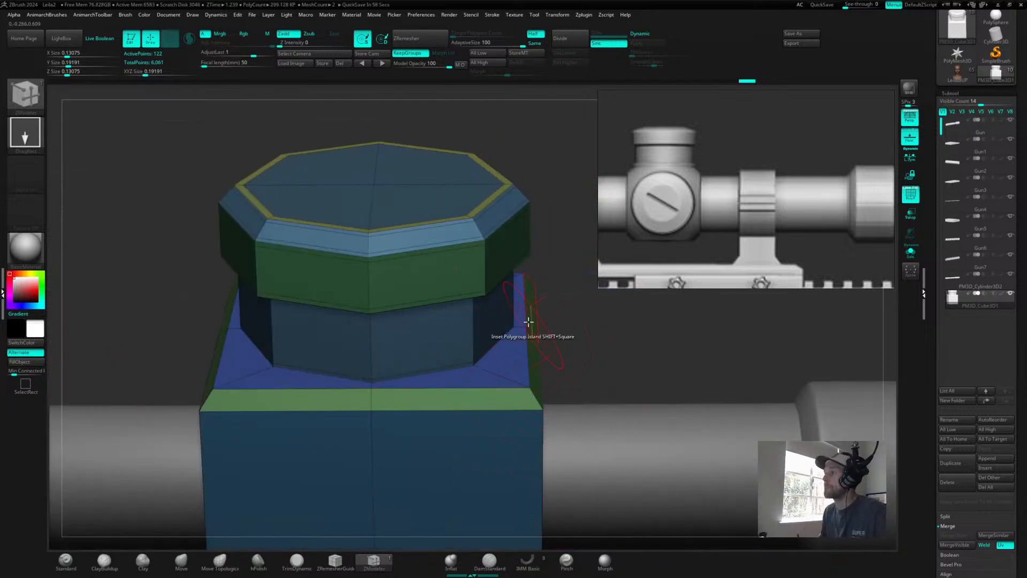
- Bevel the block's vertical corner edges with EdgeLoop Complete, and check the smoothed result without polyframe
left_click_drag(608, 352, 569, 289)
key("space")
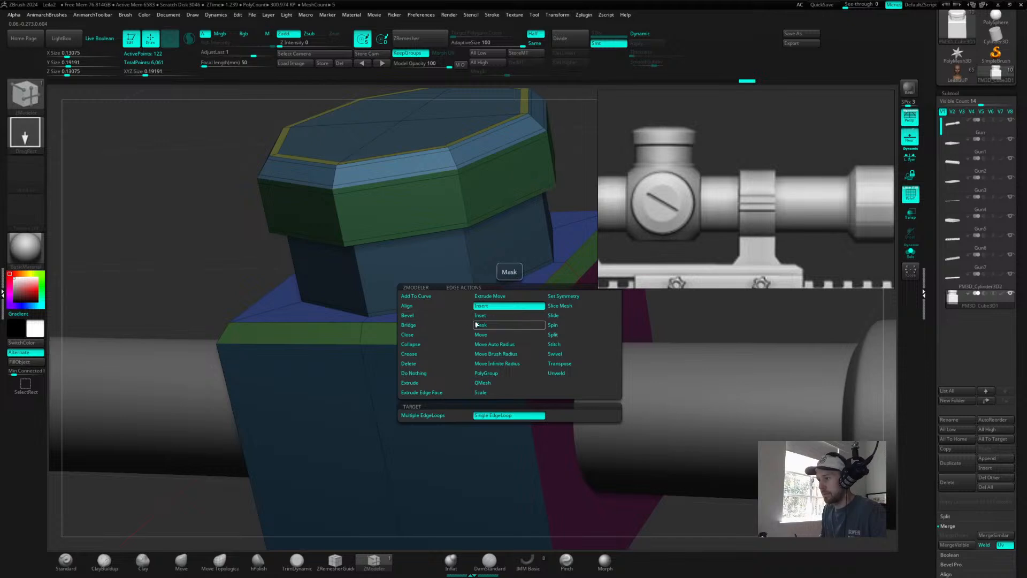
left_click(427, 320)
left_click_drag(510, 330, 537, 309)
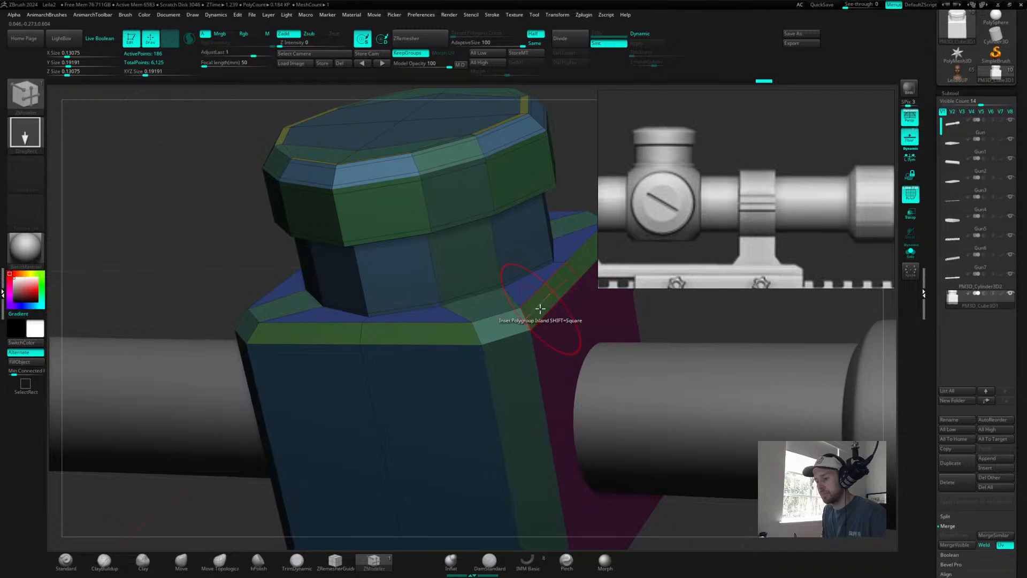
key("d")
mouse_move(682, 315)
left_mouse_down("alt")
mouse_move(654, 292)
mouse_move(610, 328)
mouse_move(603, 312)
mouse_move(580, 312)
mouse_move(624, 317)
mouse_move(604, 348)
left_mouse_up("alt")
key("shift+f")
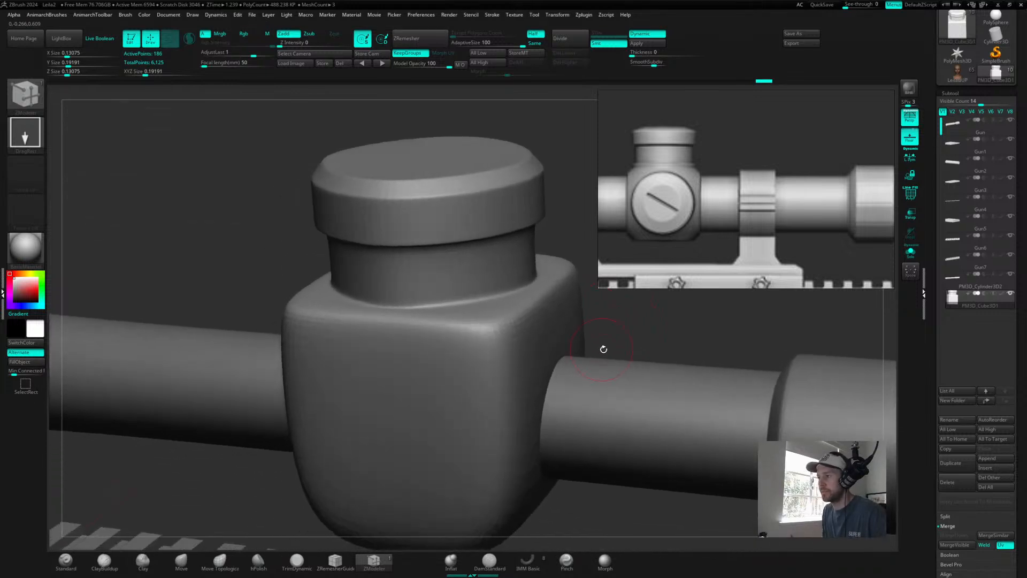
- Undo the corner bevel, bevel the block's vertical corner edge loops again, and preview the shape with dynamic subdivision
key("shift+d")
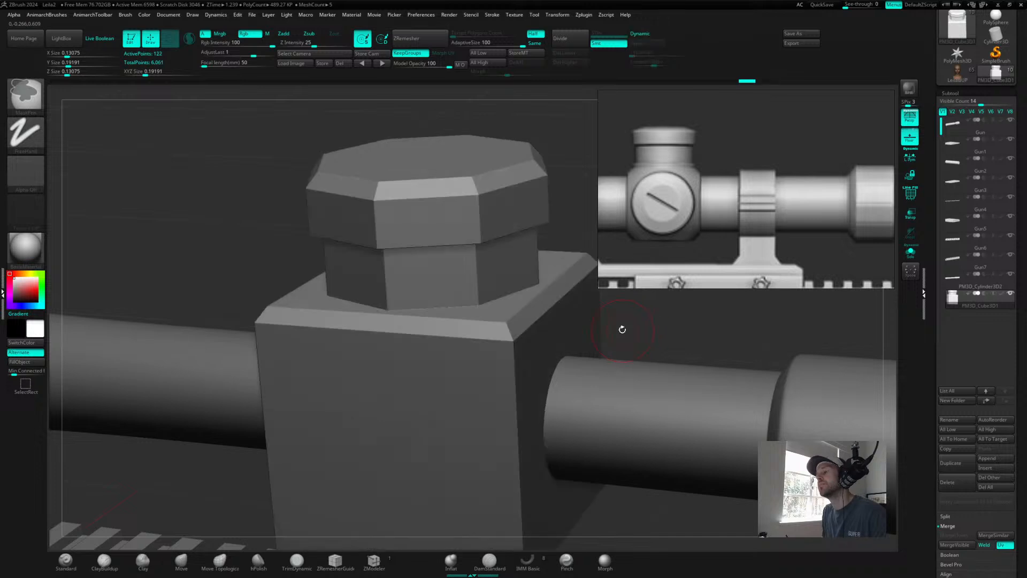
key("b")
key("z")
key("m")
left_click_drag(633, 314, 562, 311)
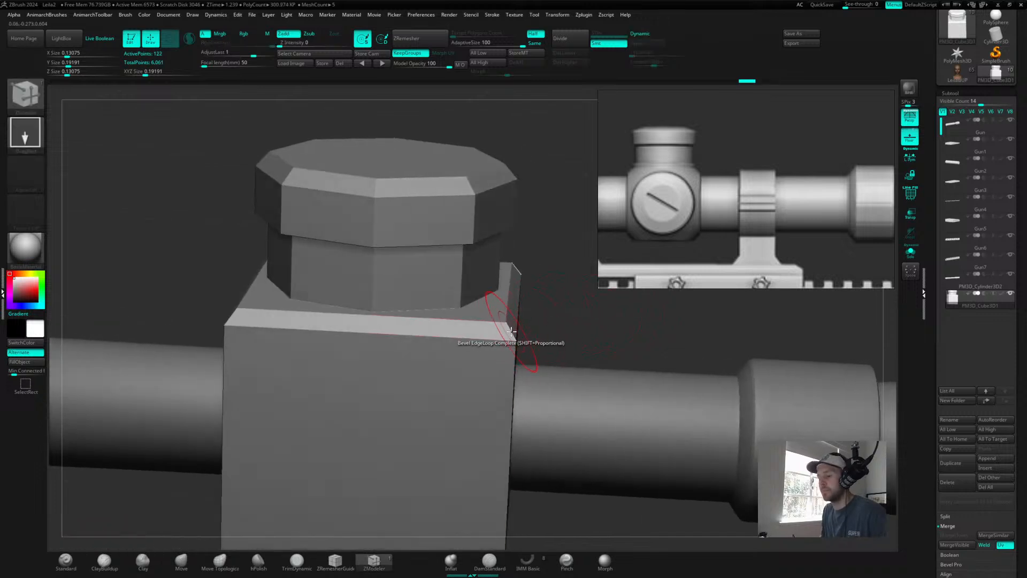
mouse_move(511, 330)
left_mouse_down()
mouse_move(544, 294)
mouse_move(608, 292)
mouse_move(565, 320)
mouse_move(617, 319)
mouse_move(590, 341)
mouse_move(525, 345)
left_mouse_up()
key("d")
key("shift+d")
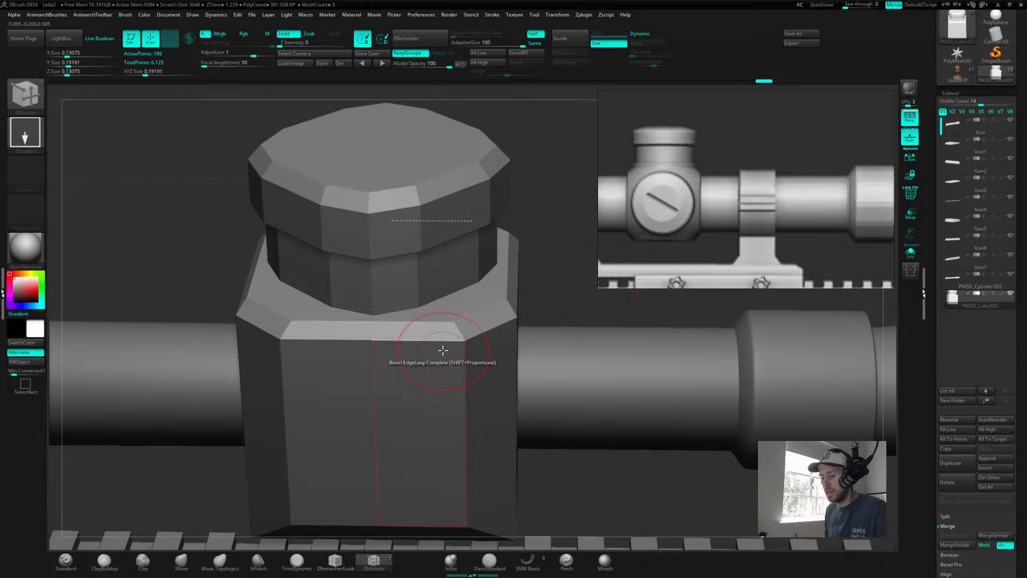
- Switch the edge action to Insert, add supporting edge loops beside the beveled corners, and check the smoothed block from several angles
key("shift+f")
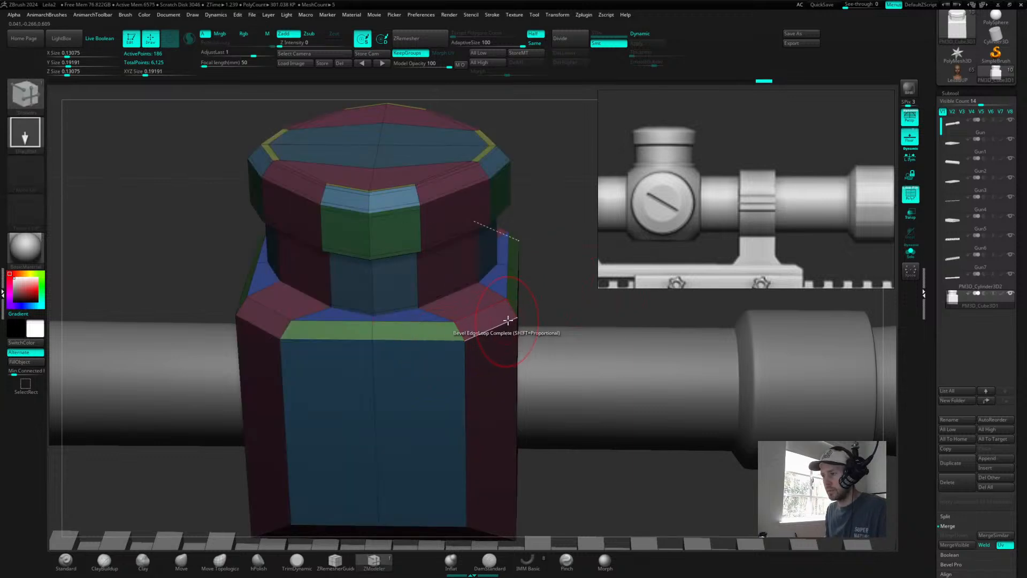
key("space")
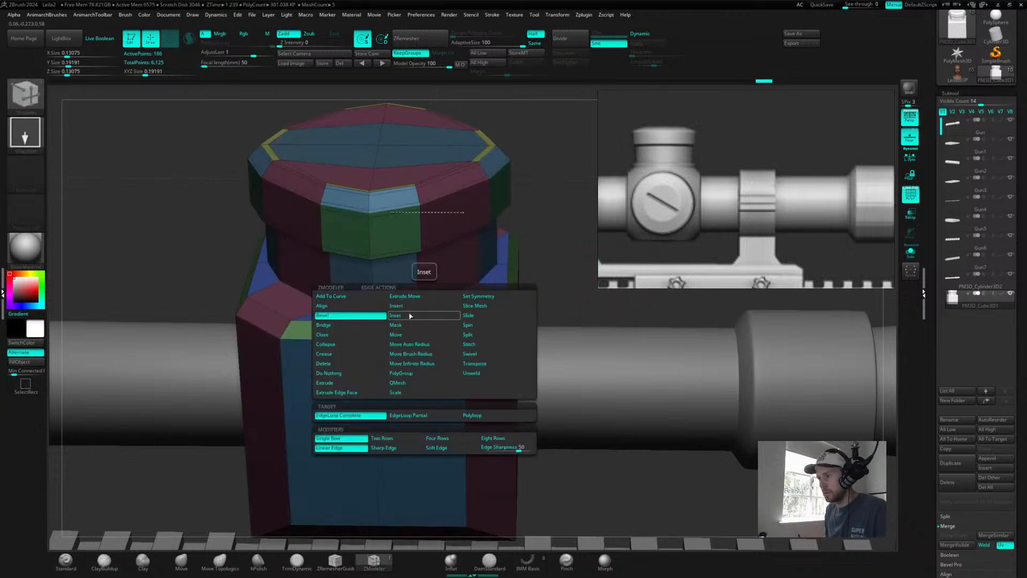
left_click(411, 316)
key("space")
key("space")
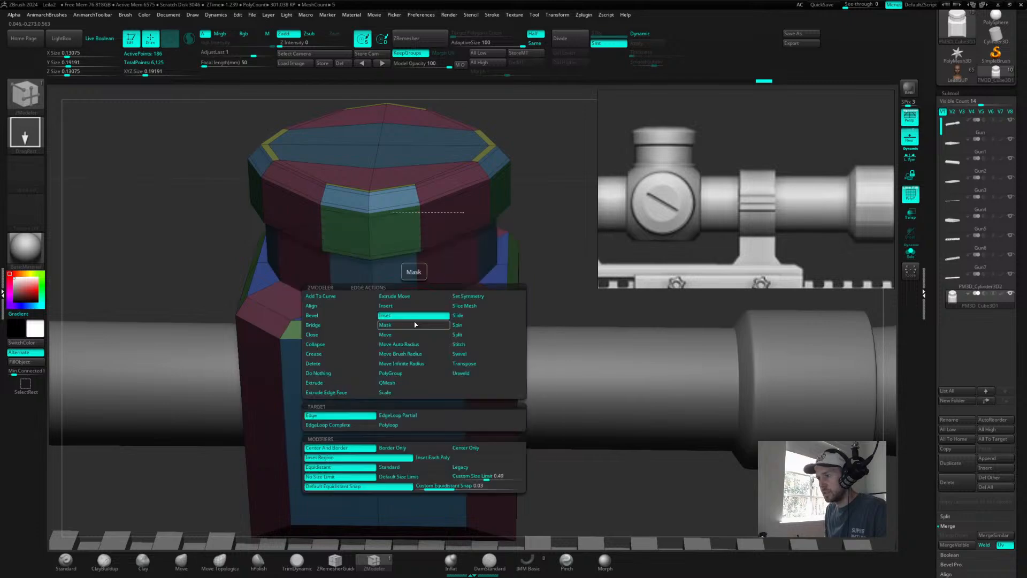
left_click(404, 306)
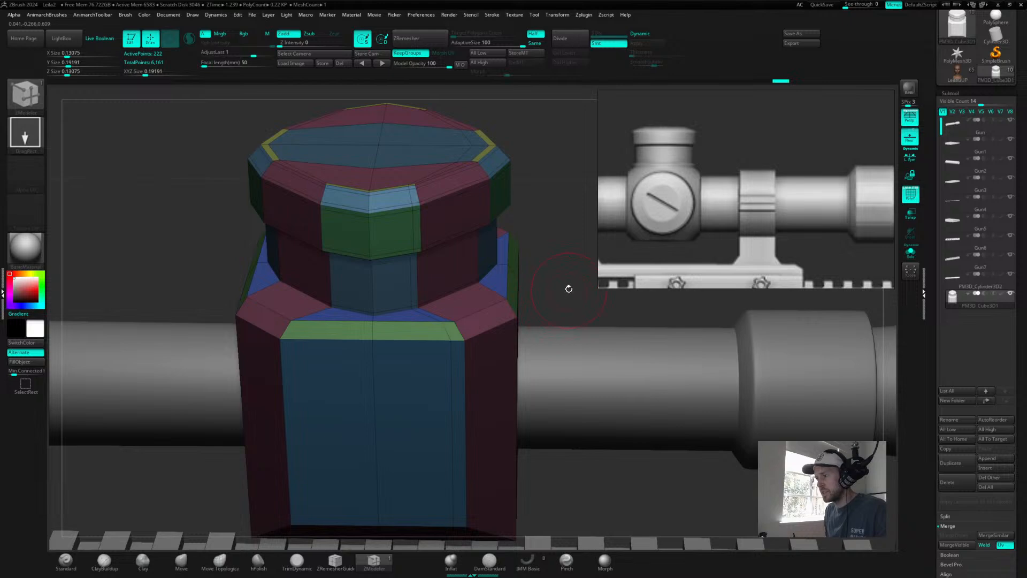
left_click_drag(568, 289, 525, 289)
left_click(528, 287)
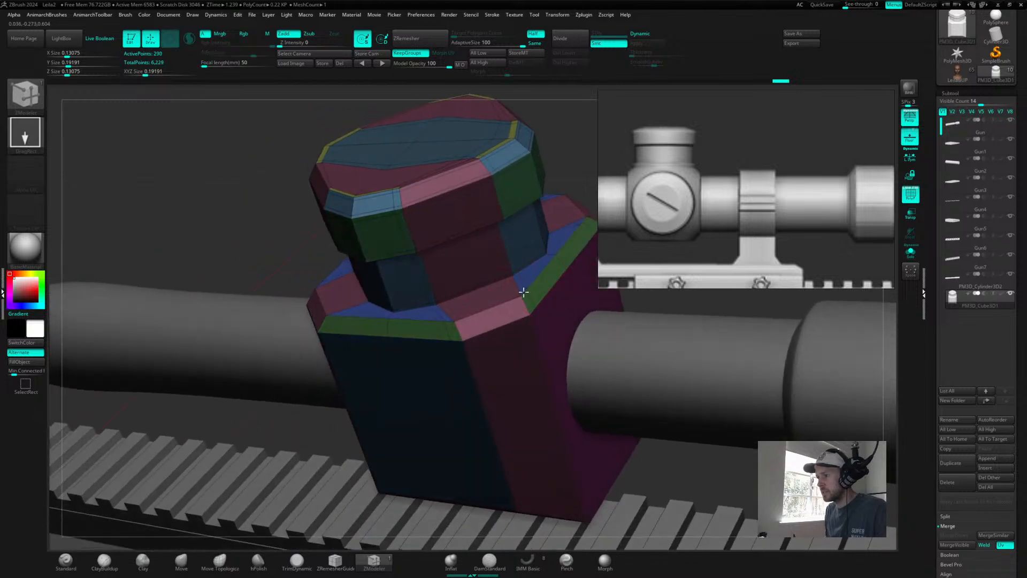
key("d")
left_click_drag(655, 318, 606, 306)
key("shift+f")
- Undo the supporting edge loops and the block's corner bevel, and view the smoothed turret beside the scope reference
key("ctrl+z")
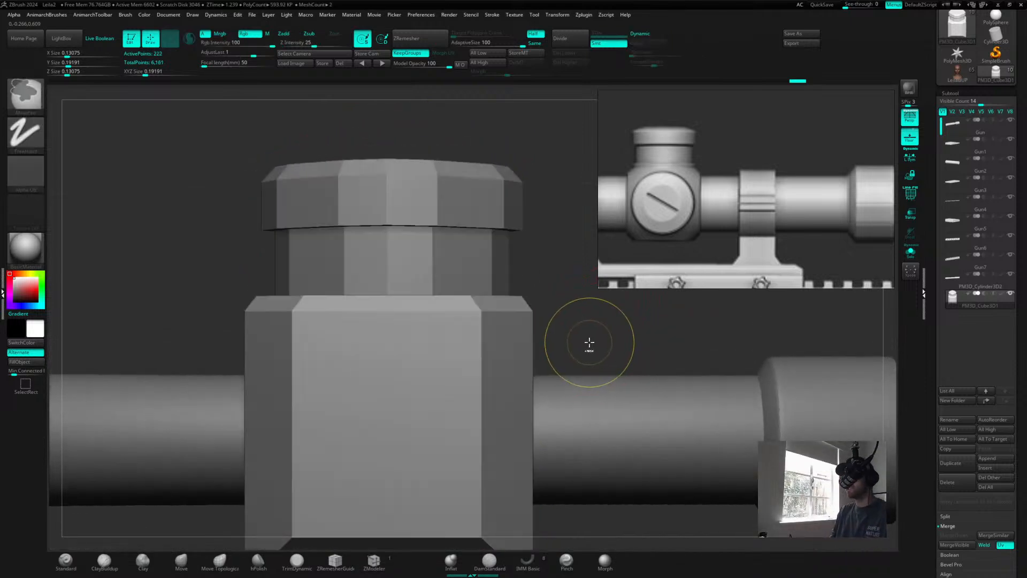
key("d")
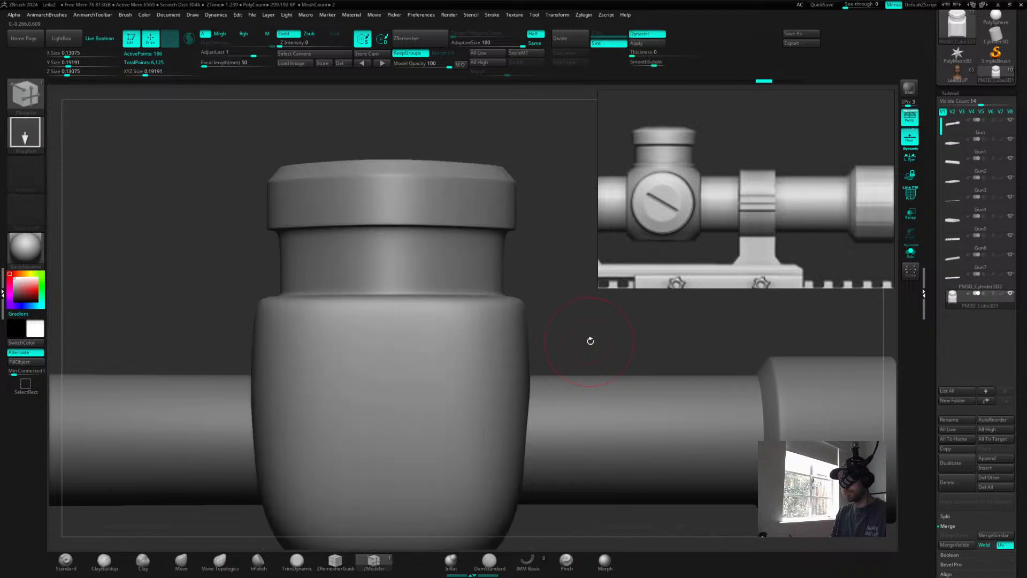
mouse_move(600, 326)
left_mouse_down()
mouse_move(617, 323)
mouse_move(610, 336)
mouse_move(589, 325)
mouse_move(585, 305)
mouse_move(611, 315)
mouse_move(608, 328)
left_mouse_up()
key("shift+d")
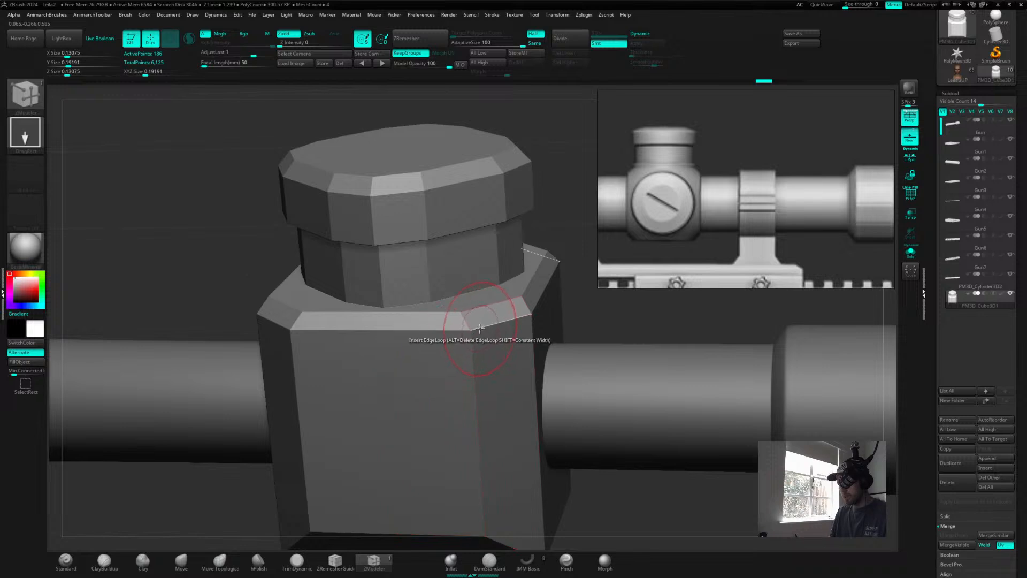
left_click_drag(618, 310, 633, 312)
key("ctrl+z")
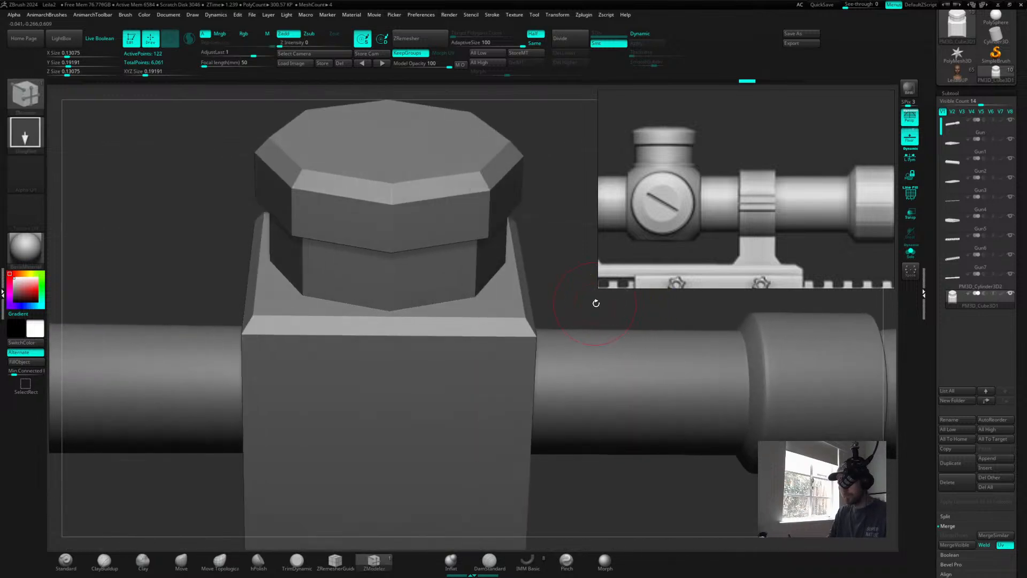
left_click_drag(557, 291, 564, 266)
left_click_drag(546, 305, 527, 284)
mouse_move(568, 313)
left_mouse_down()
mouse_move(555, 323)
mouse_move(570, 321)
left_mouse_up()
key("d")
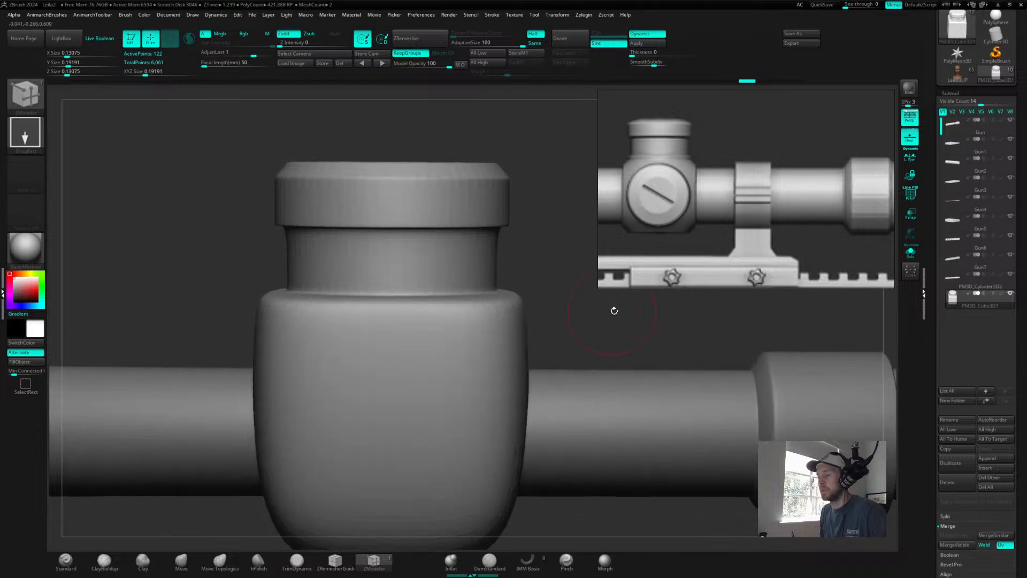
- Try an edge loop a short distance above the block's bottom edge, preview it with dynamic subdivision, and undo it
left_click_drag(587, 321, 565, 278)
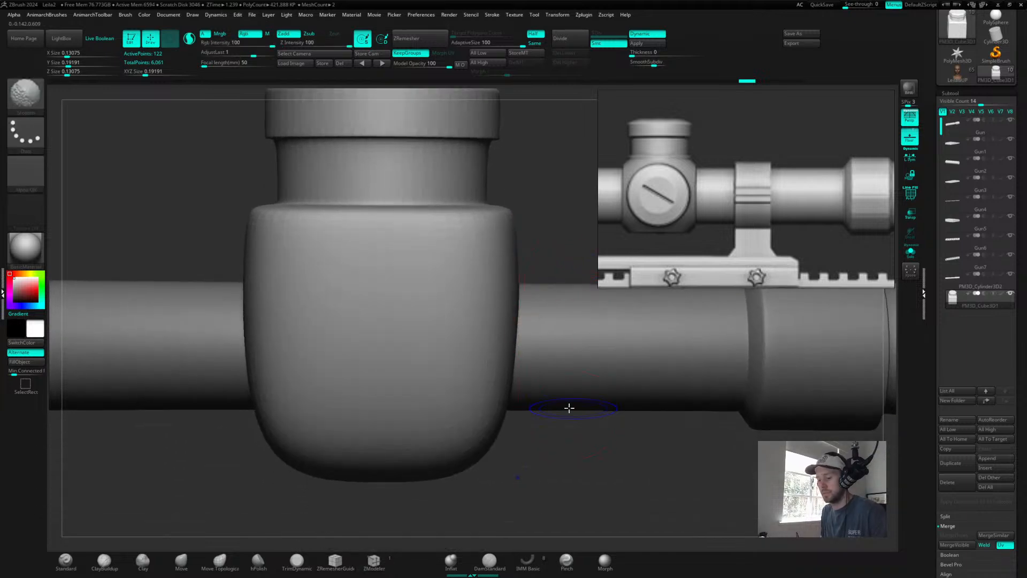
key("shift+d")
left_click_drag(588, 452, 522, 435)
left_click(503, 432)
key("shift+f")
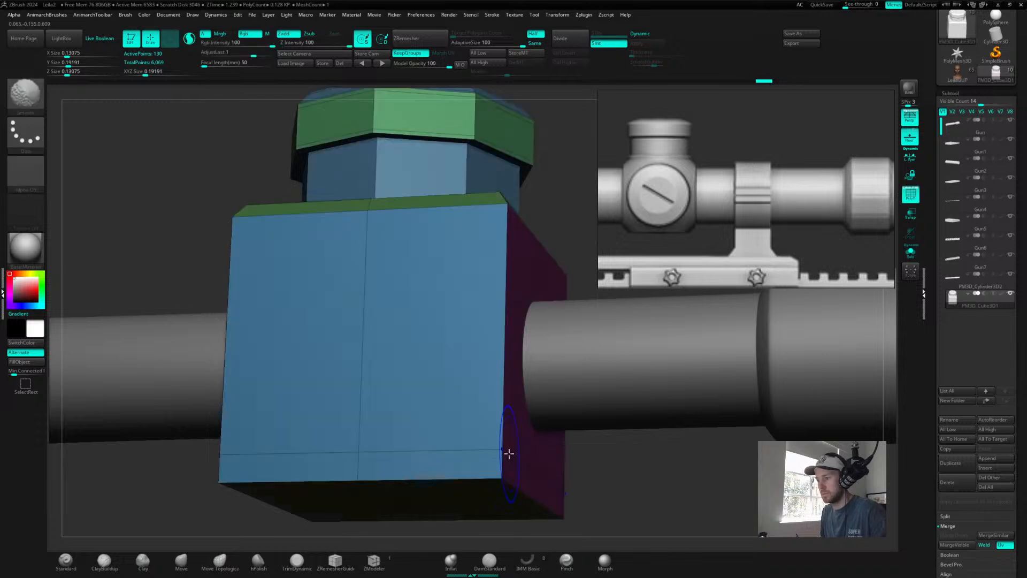
key("shift+d")
left_click_drag(610, 465, 647, 384)
key("ctrl+z")
key("ctrl+z")
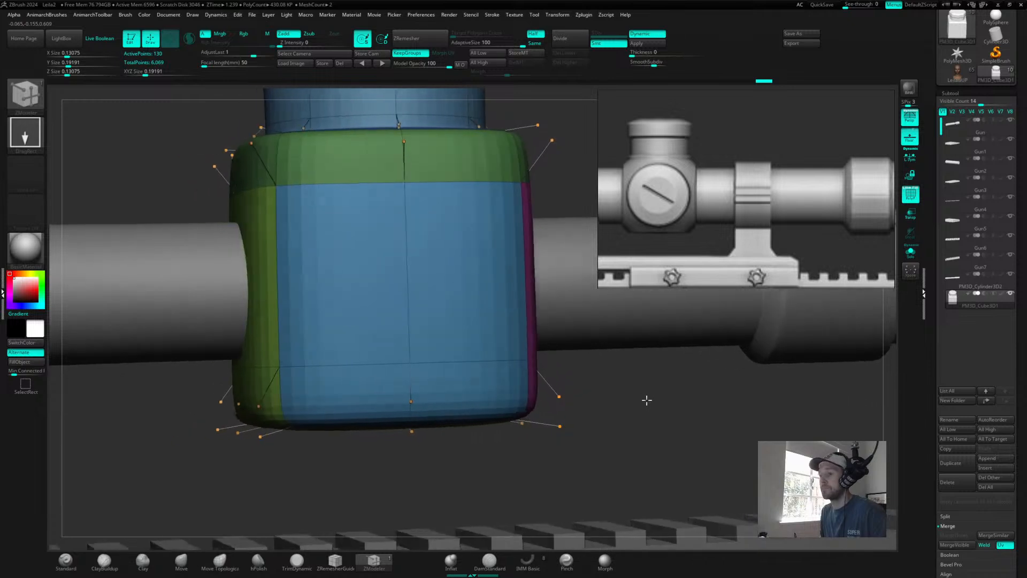
- Insert an edge loop close to the block's bottom edge, inset the underside with Inset Polygroup Island, and check the smoothed result
key("shift+d")
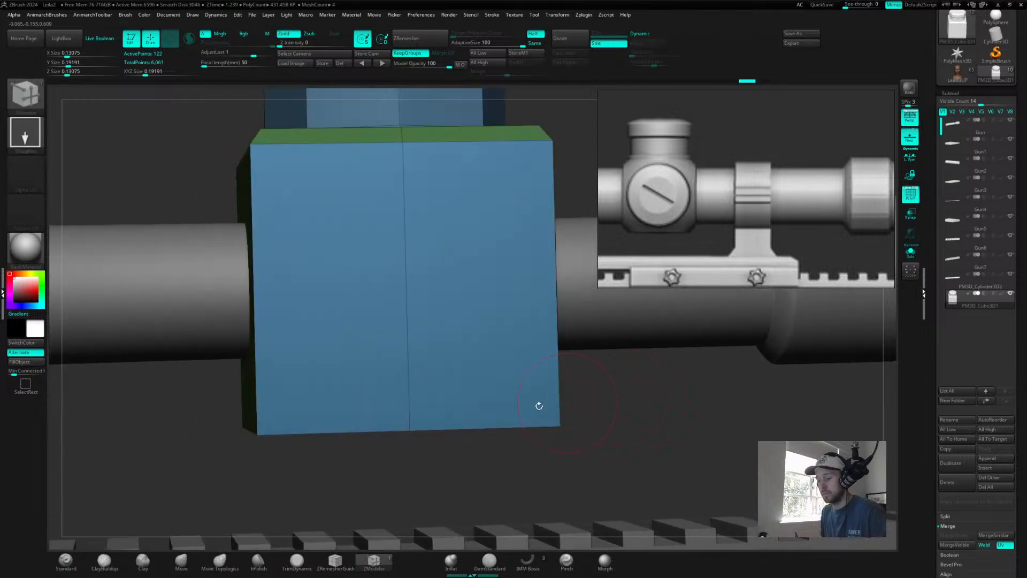
left_click(409, 411)
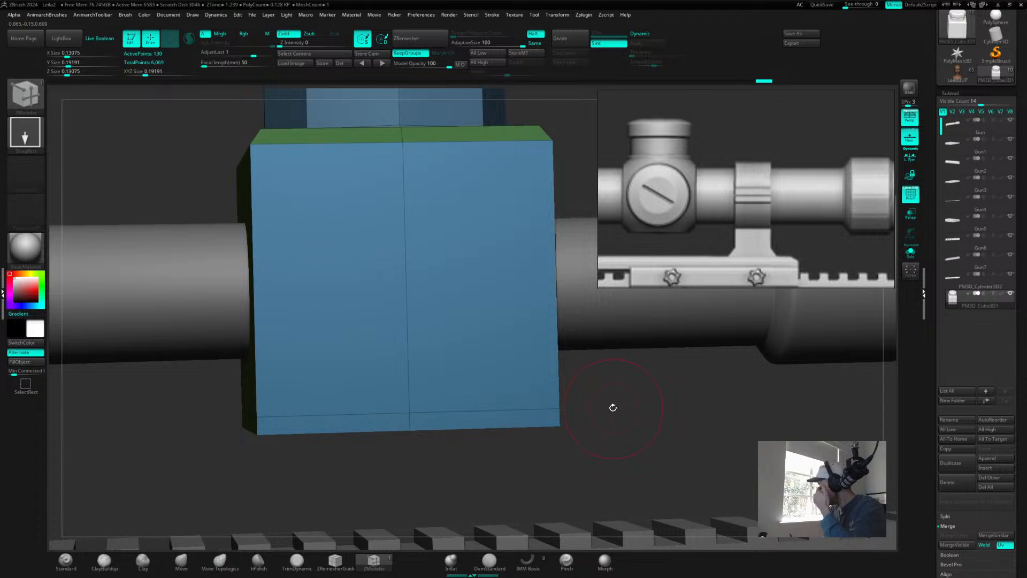
left_click_drag(596, 429, 567, 353)
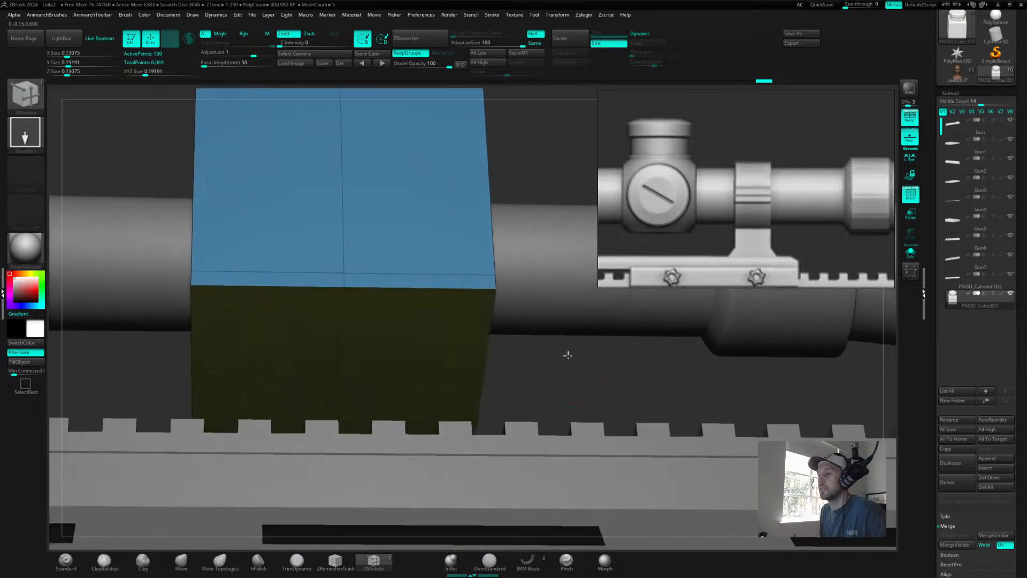
left_click(424, 327)
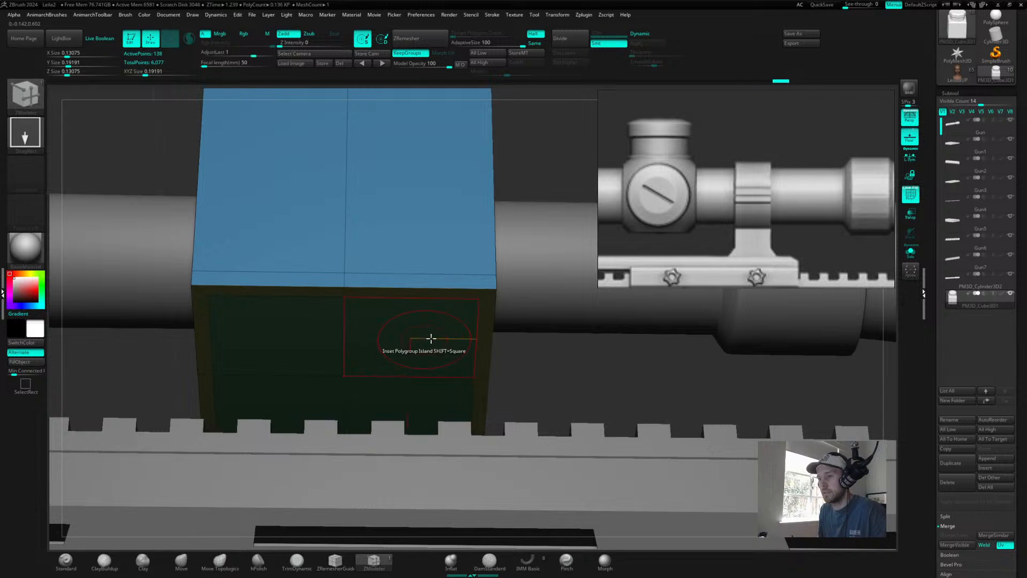
key("d")
left_click_drag(557, 383, 550, 344)
key("shift+f")
- Insert an edge loop slightly above the base of the turret neck with ZModeler
key("b")
key("z")
key("m")
mouse_move(566, 302)
left_mouse_down()
mouse_move(548, 296)
mouse_move(505, 362)
mouse_move(546, 374)
mouse_move(530, 367)
mouse_move(545, 241)
mouse_move(538, 319)
mouse_move(523, 254)
mouse_move(557, 273)
mouse_move(585, 271)
mouse_move(544, 210)
mouse_move(555, 319)
mouse_move(543, 300)
mouse_move(582, 310)
left_mouse_up()
key("shift")
key("shift+f")
left_click_drag(606, 346, 625, 338)
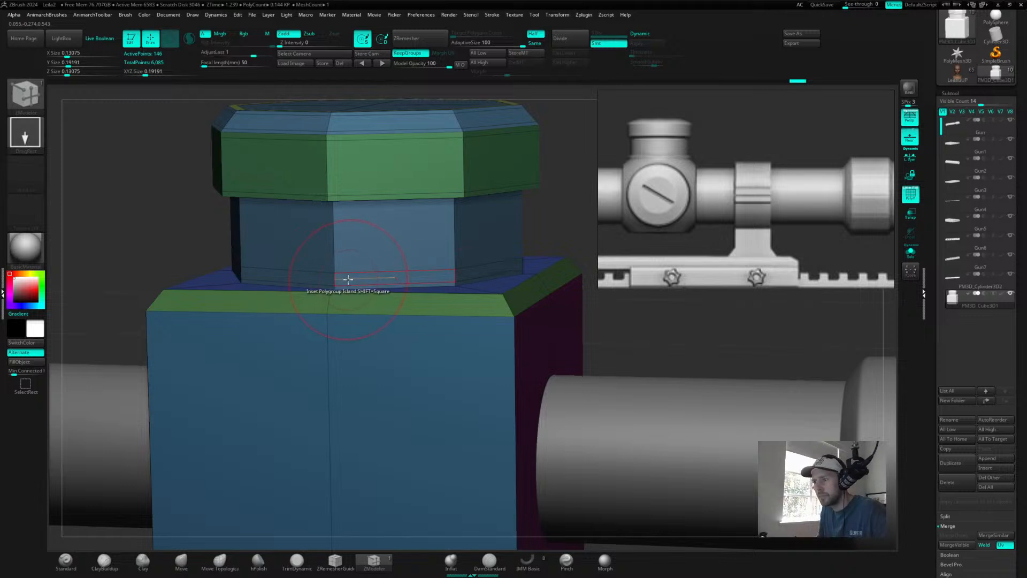
- Extrude the narrow band at the neck's base outward into a thin collar using Extrude and Polyloop, and check it with dynamic subdivision
left_click(348, 279)
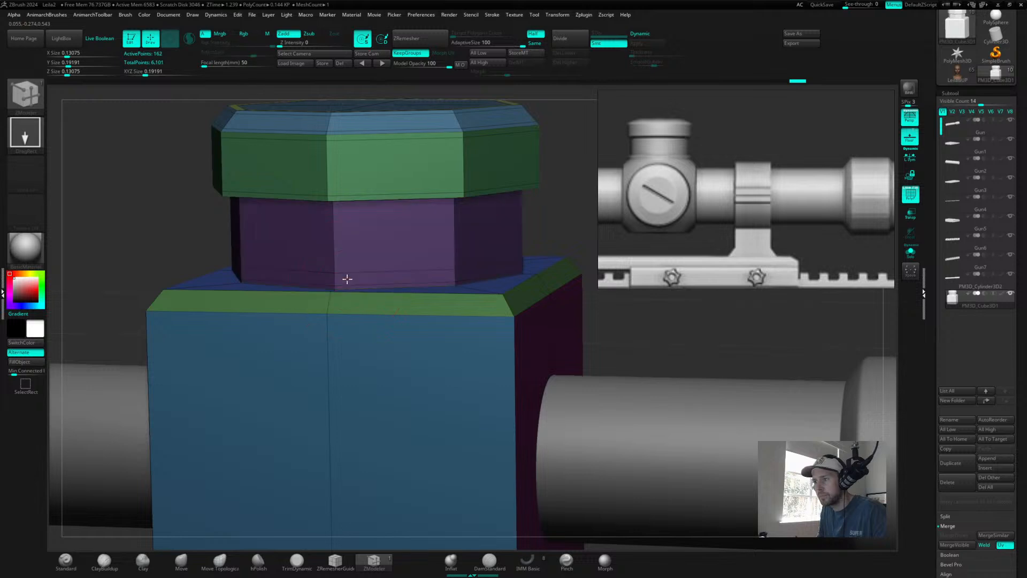
key("space")
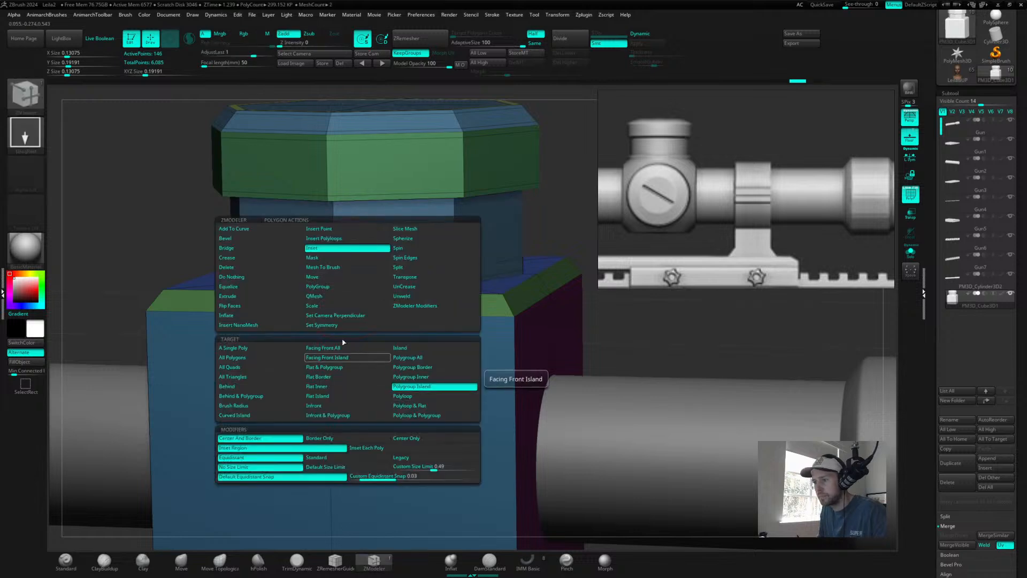
left_click(228, 297)
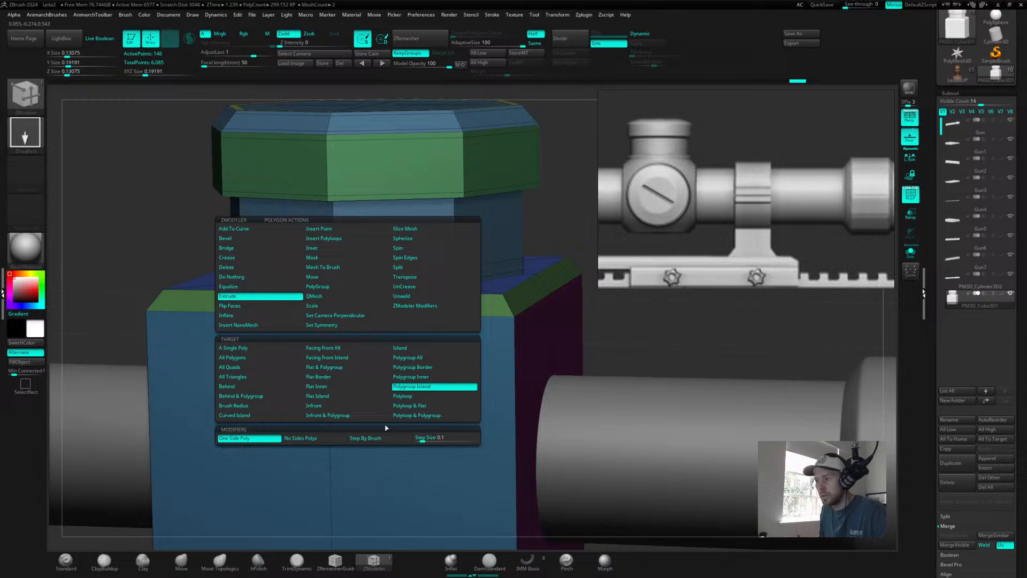
left_click(402, 396)
left_click(373, 279)
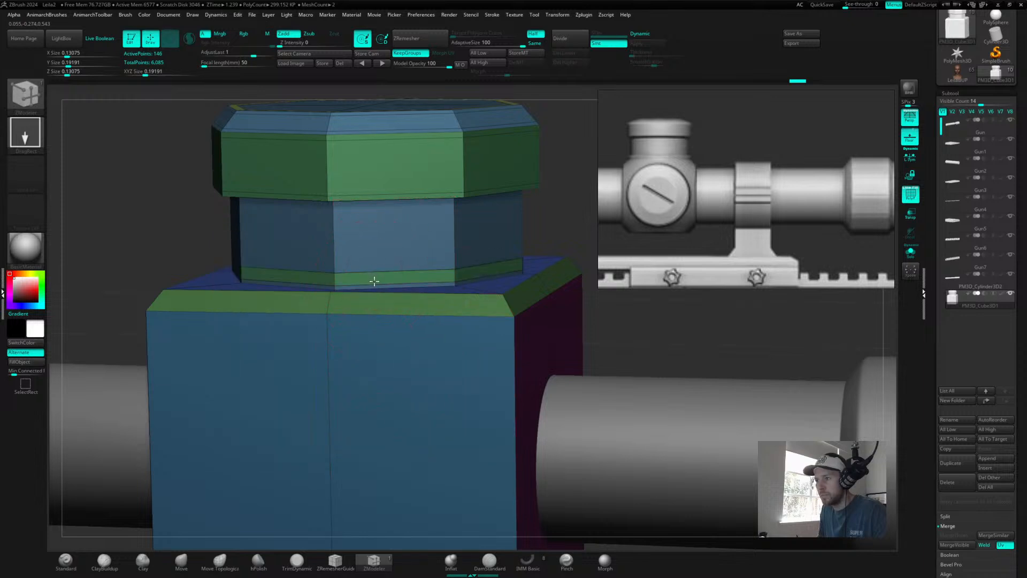
left_click_drag(336, 279, 281, 271)
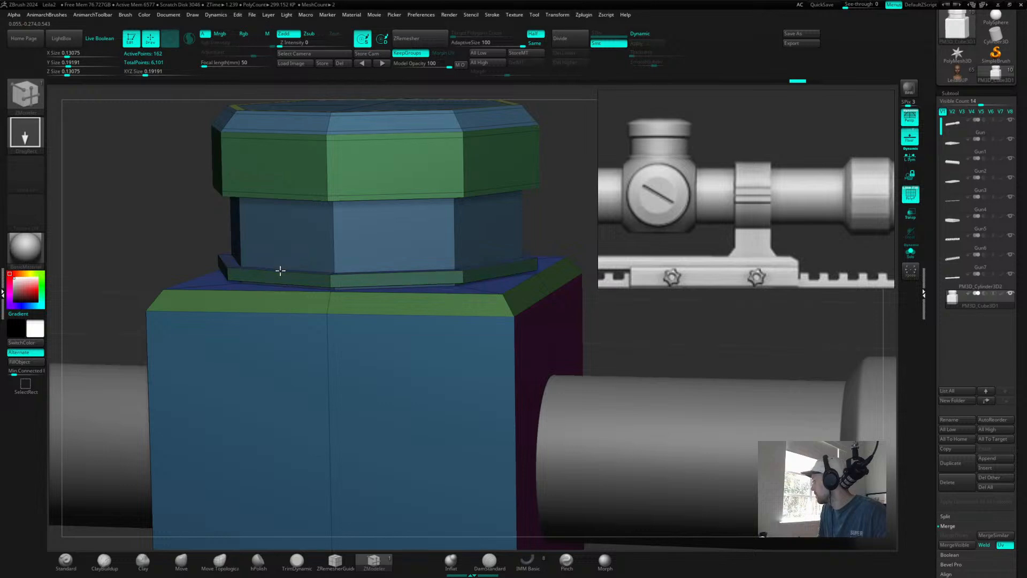
left_click(280, 271)
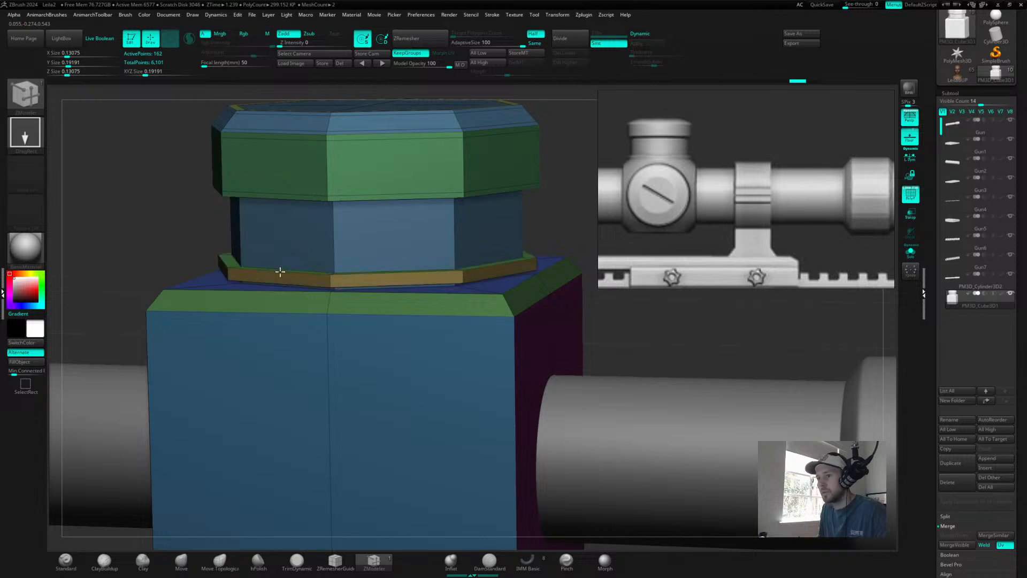
left_click(279, 271)
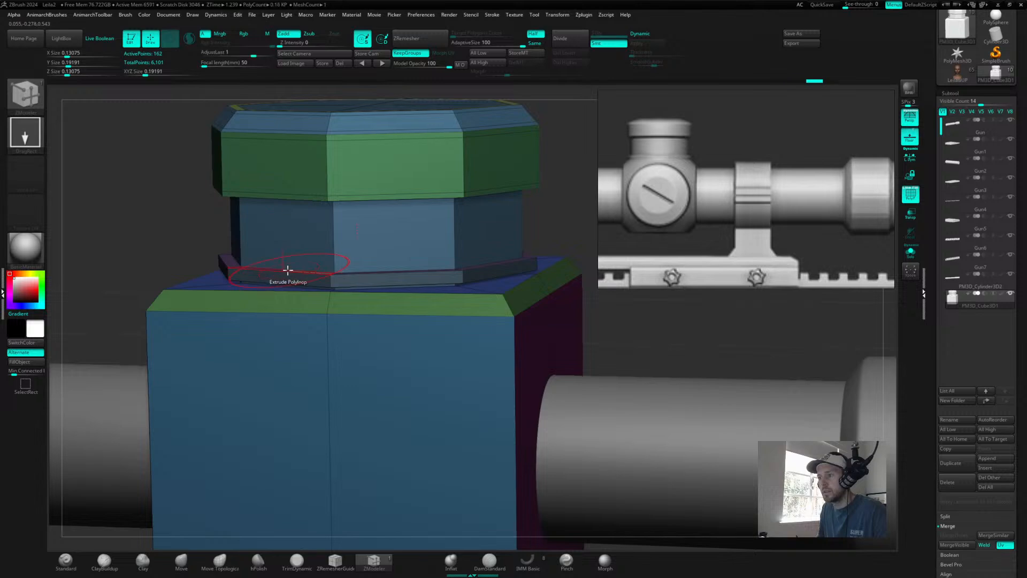
key("d")
mouse_move(550, 223)
left_mouse_down("shift")
mouse_move(564, 211)
mouse_move(560, 222)
left_mouse_up("shift")
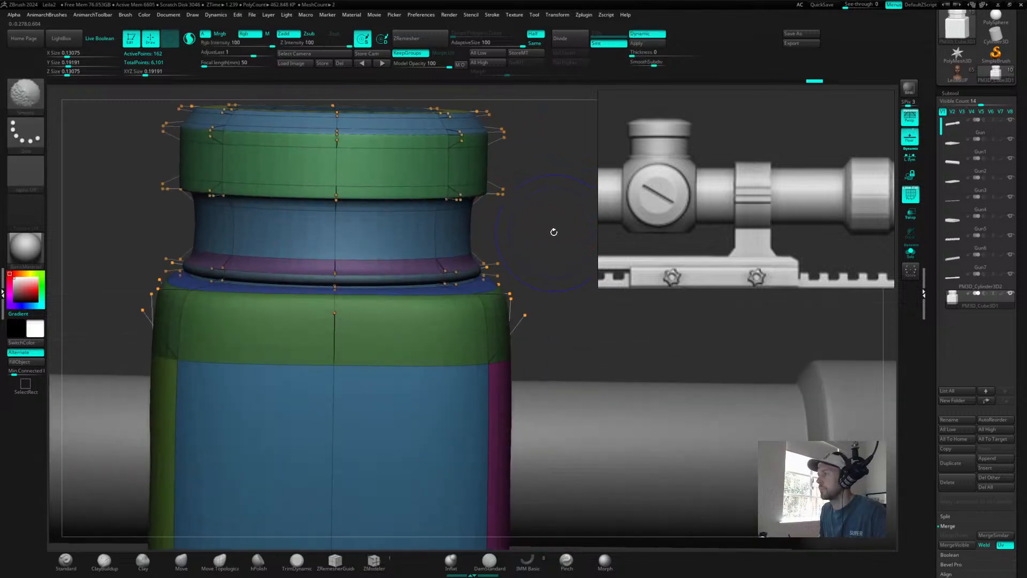
- Turn off dynamic subdivision and insert an edge loop on the neck just above the collar
key("shift+d")
scroll(552, 233, "up", 6)
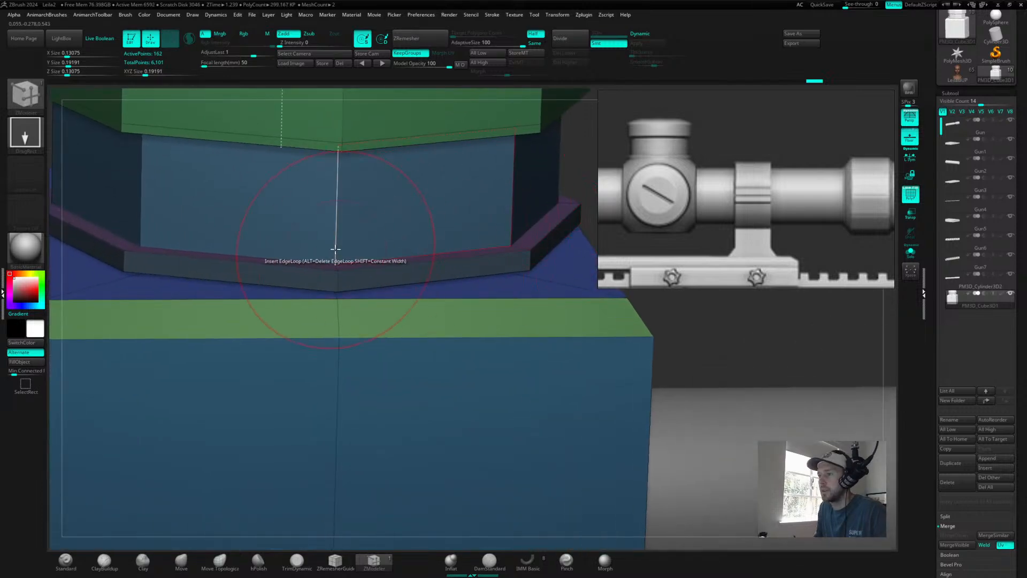
left_click(335, 251)
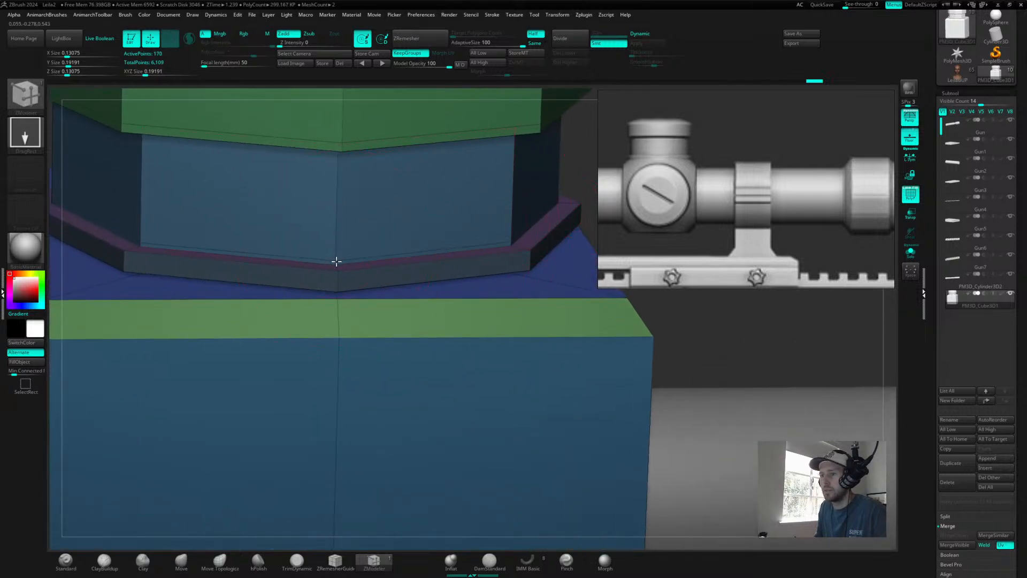
right_click_drag(584, 270, 510, 207)
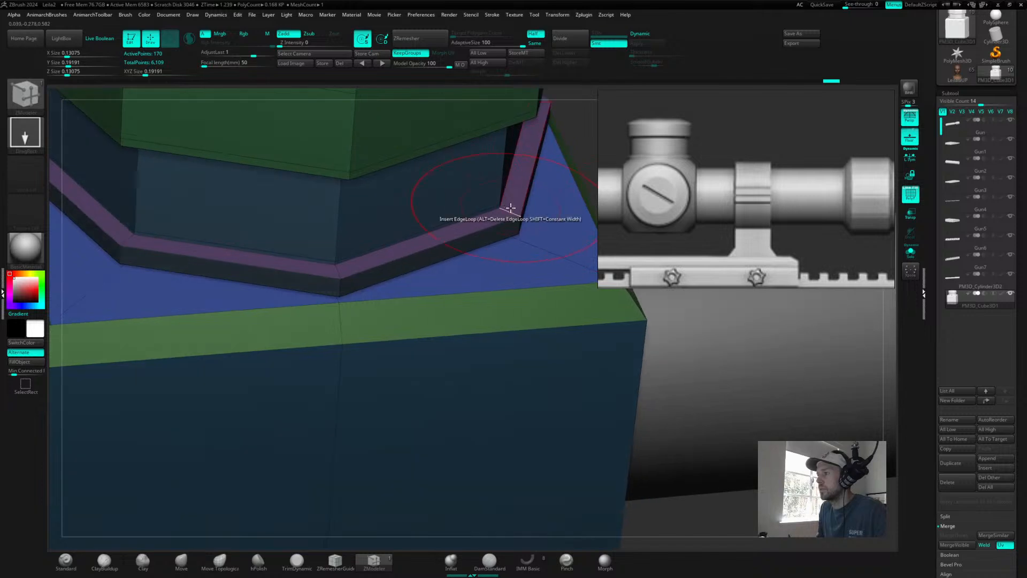
- Insert an edge loop on the upper face of the neck collar and check the turret with dynamic subdivision
left_click(503, 210)
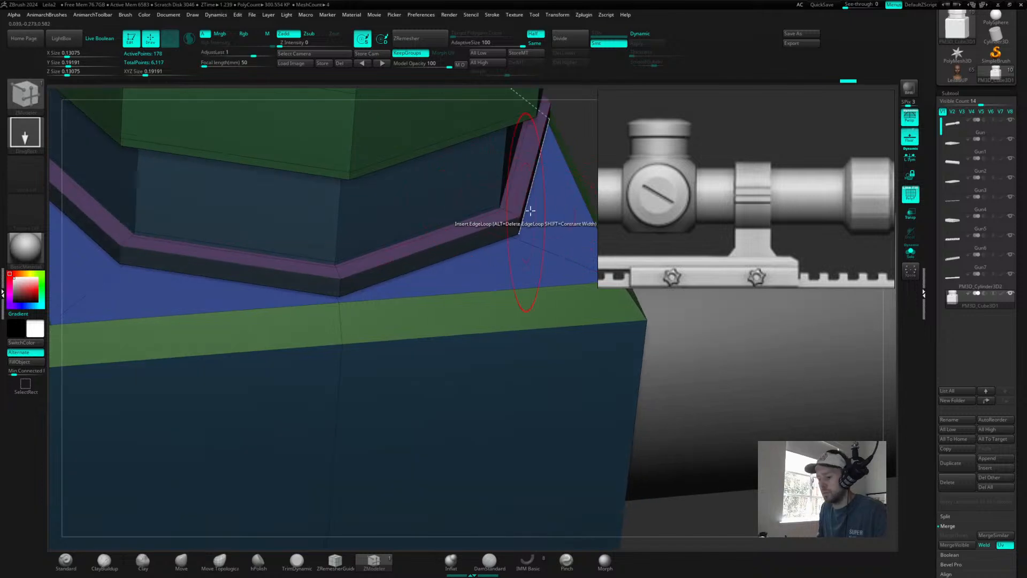
key("d")
mouse_move(591, 149)
right_mouse_down("ctrl")
mouse_move(557, 143)
mouse_move(580, 142)
right_mouse_up("ctrl")
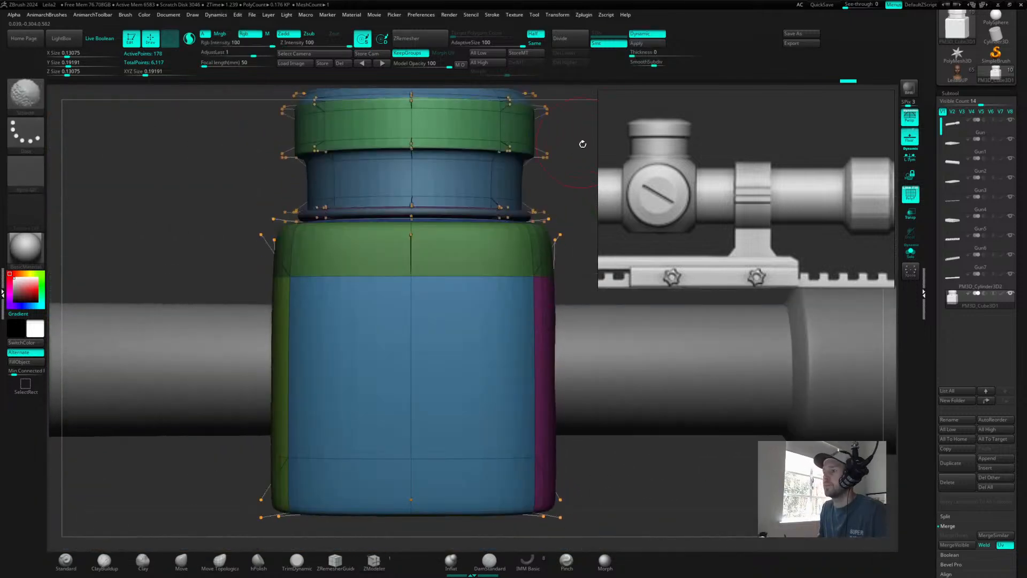
key("shift+f")
mouse_move(580, 206)
right_mouse_down("alt")
mouse_move(564, 227)
mouse_move(535, 223)
mouse_move(541, 241)
mouse_move(566, 227)
mouse_move(559, 245)
right_mouse_up("alt")
key("shift+f")
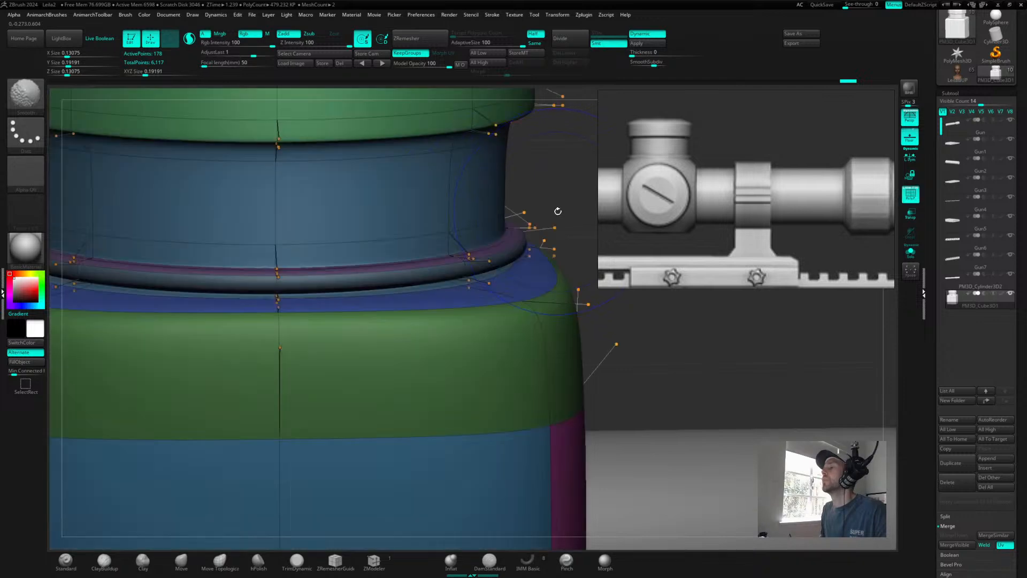
- Pull the collar's outer band slightly inward with ZModeler's Polyloop action and check the scope with dynamic subdivision
key("b")
key("z")
key("m")
key("shift+d")
left_click_drag(509, 253, 498, 251)
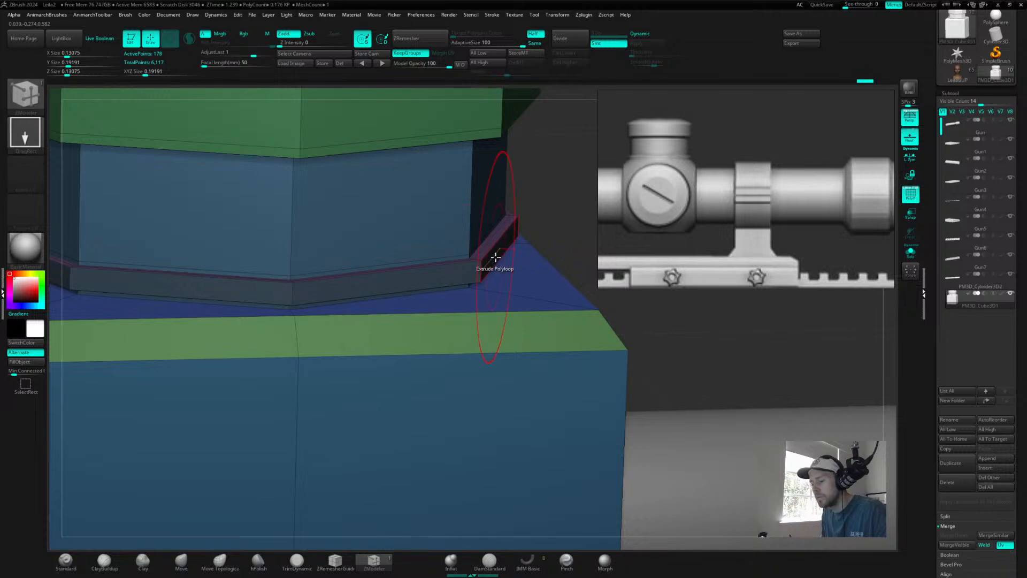
key("d")
mouse_move(565, 200)
left_mouse_down()
mouse_move(541, 198)
mouse_move(543, 217)
mouse_move(488, 218)
left_mouse_up()
key("shift+f")
left_click_drag(841, 337, 474, 320)
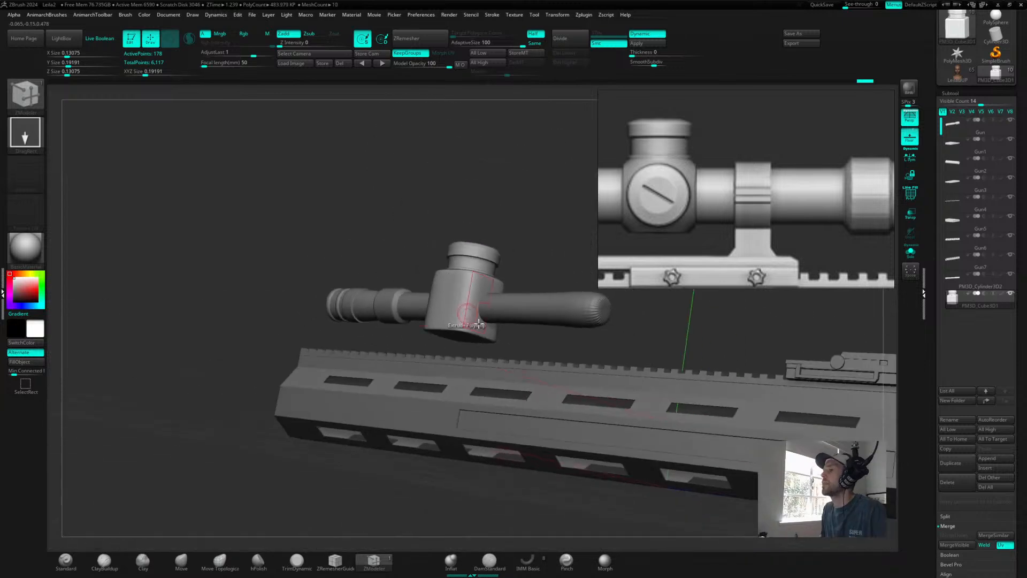
- Save the project over its existing file
mouse_move(547, 243)
left_mouse_down()
mouse_move(608, 272)
mouse_move(541, 232)
mouse_move(585, 238)
mouse_move(627, 266)
left_mouse_up()
key("shift")
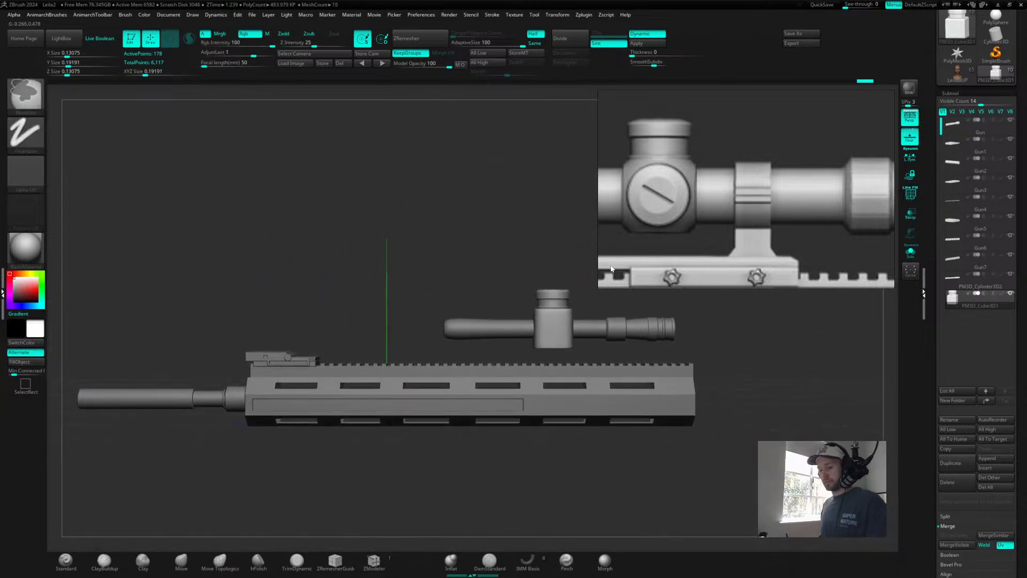
key("ctrl+s")
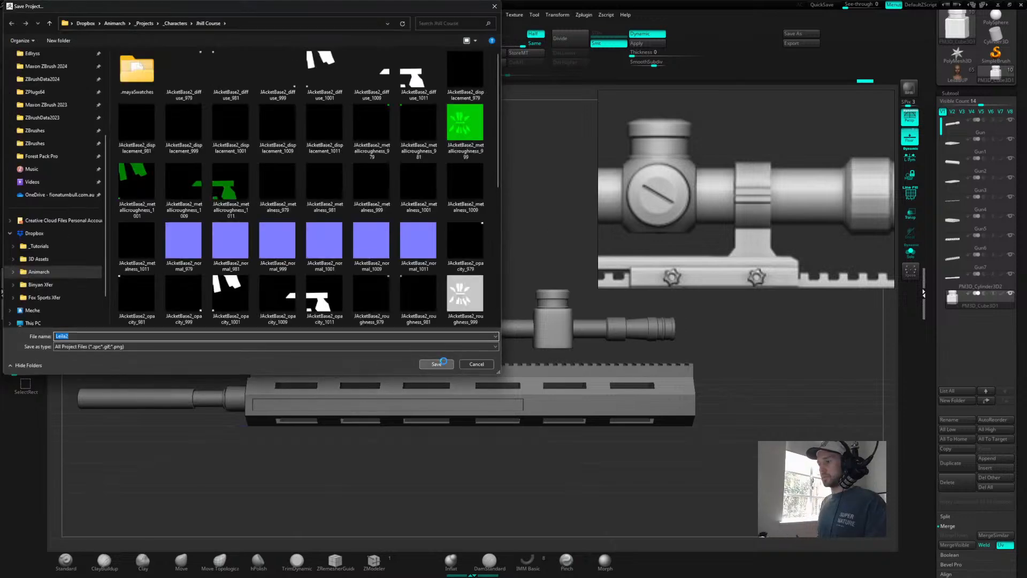
left_click(531, 281)
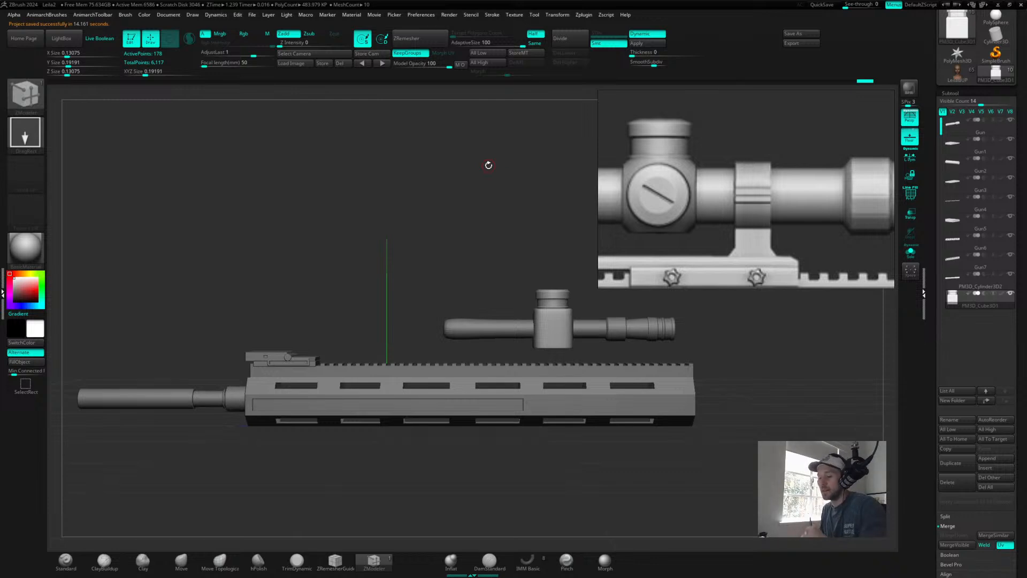
- Turn off dynamic subdivision and slide the edge loop near the turret block's bottom edge with ZModeler's Slide EdgeLoop Complete action
left_click_drag(708, 346, 792, 396, "alt")
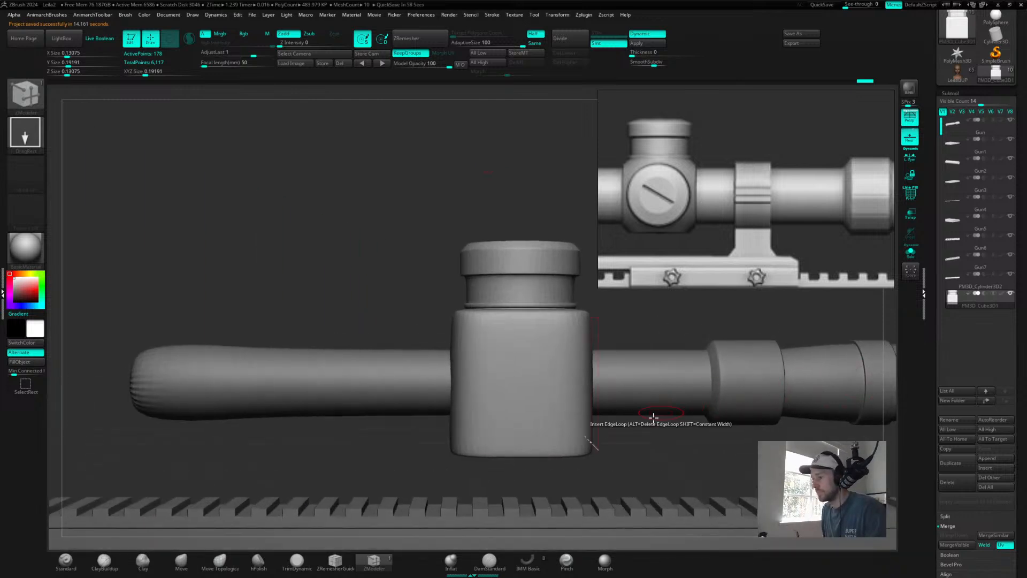
left_click_drag(660, 447, 667, 441, "shift")
key("shift+f")
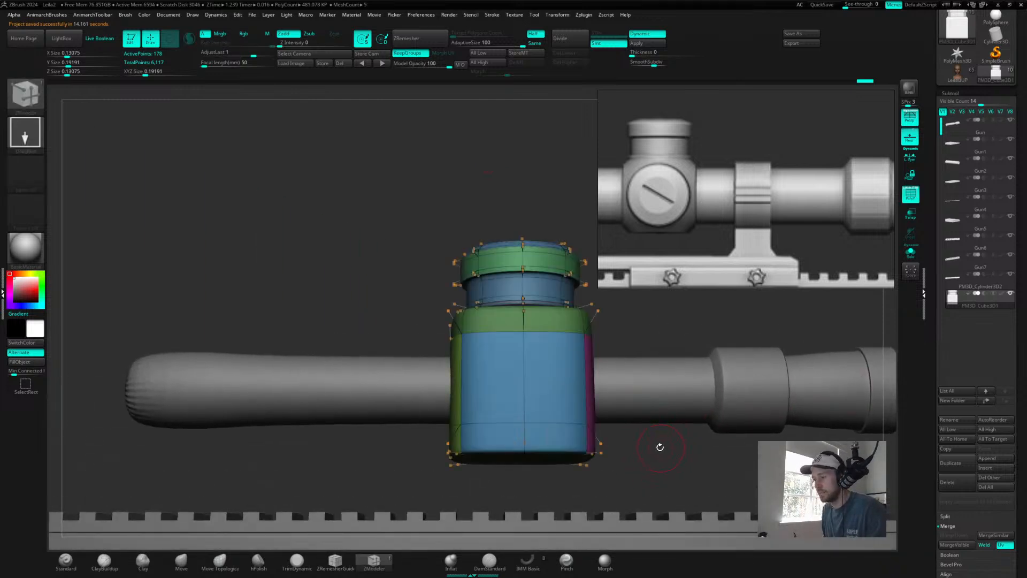
key("shift+d")
left_click_drag(659, 450, 587, 351, "alt")
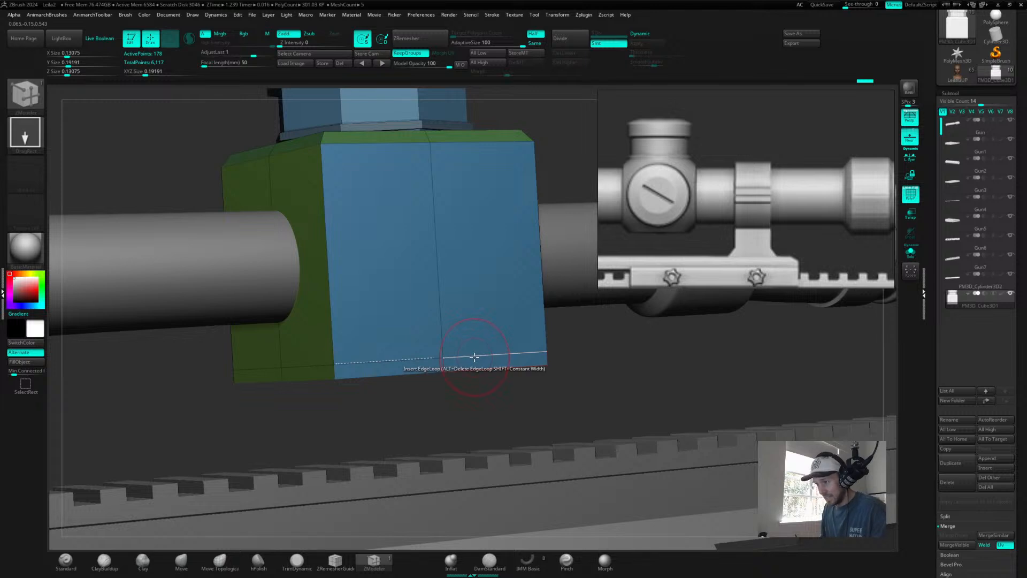
key("space")
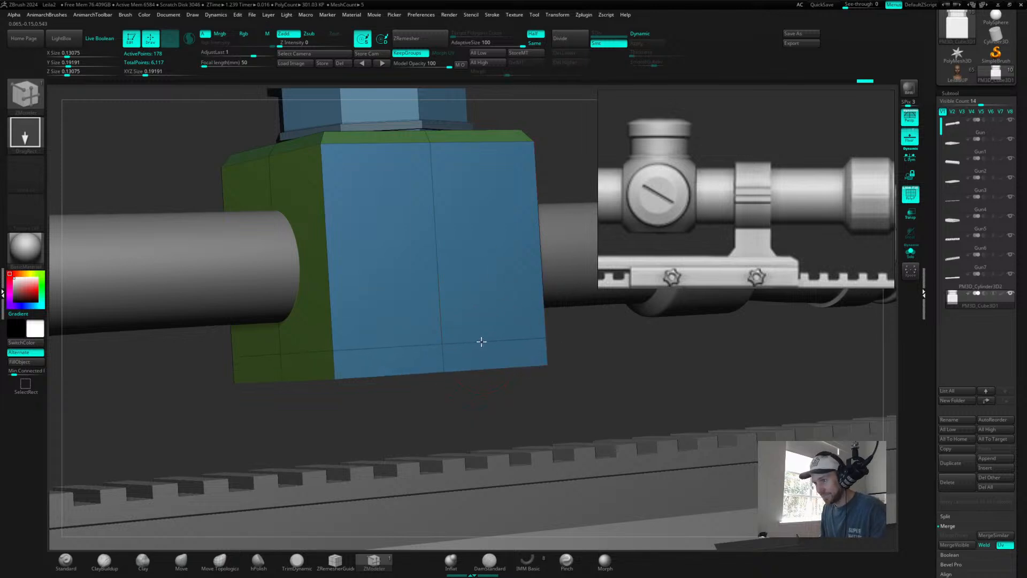
left_click_drag(627, 361, 516, 390)
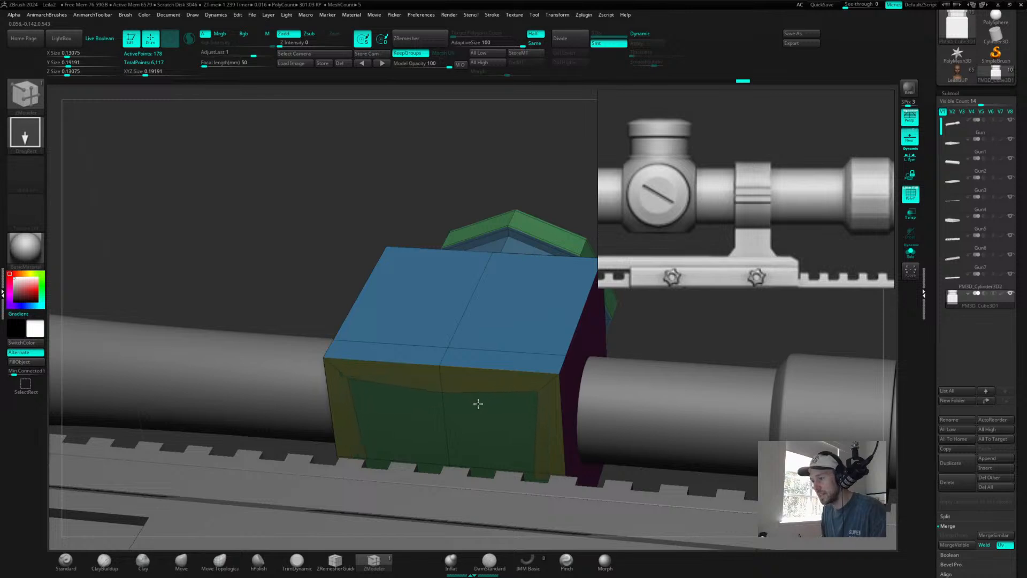
- Bevel the complete bottom edge loop of the turret block with a single linear row and check it with dynamic subdivision
key("space")
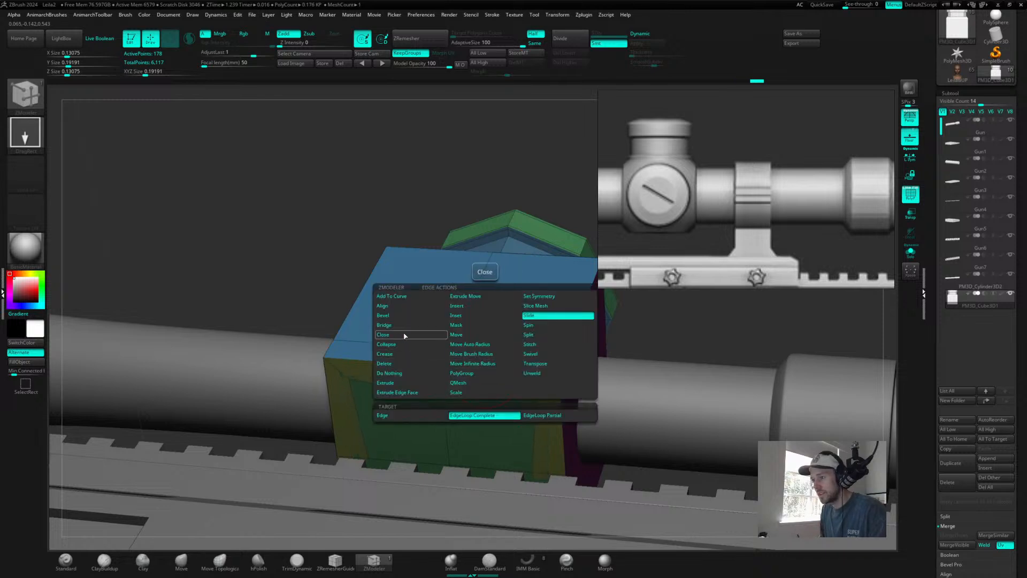
left_click(401, 317)
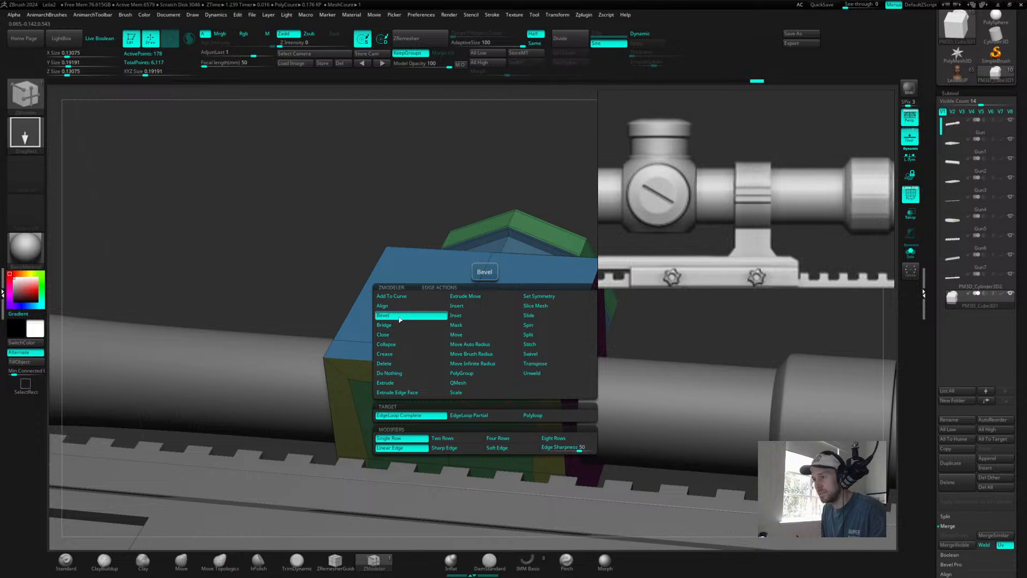
left_click_drag(455, 362, 457, 348)
left_click_drag(658, 322, 679, 377)
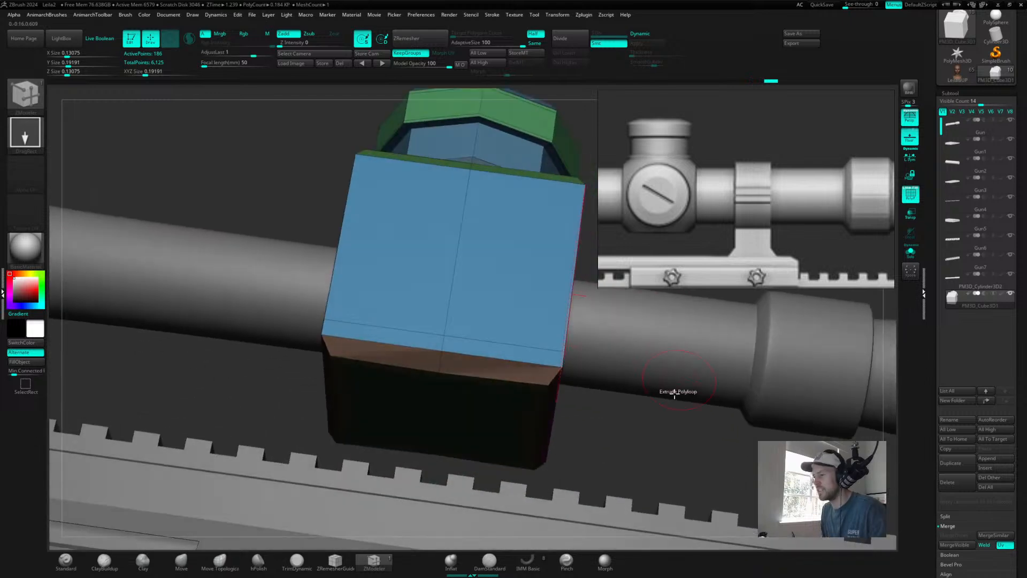
key("d")
left_click_drag(658, 424, 628, 431)
key("shift+f")
left_click_drag(563, 374, 585, 384)
mouse_move(681, 355)
left_mouse_down("alt")
mouse_move(656, 360)
mouse_move(671, 373)
left_mouse_up("alt")
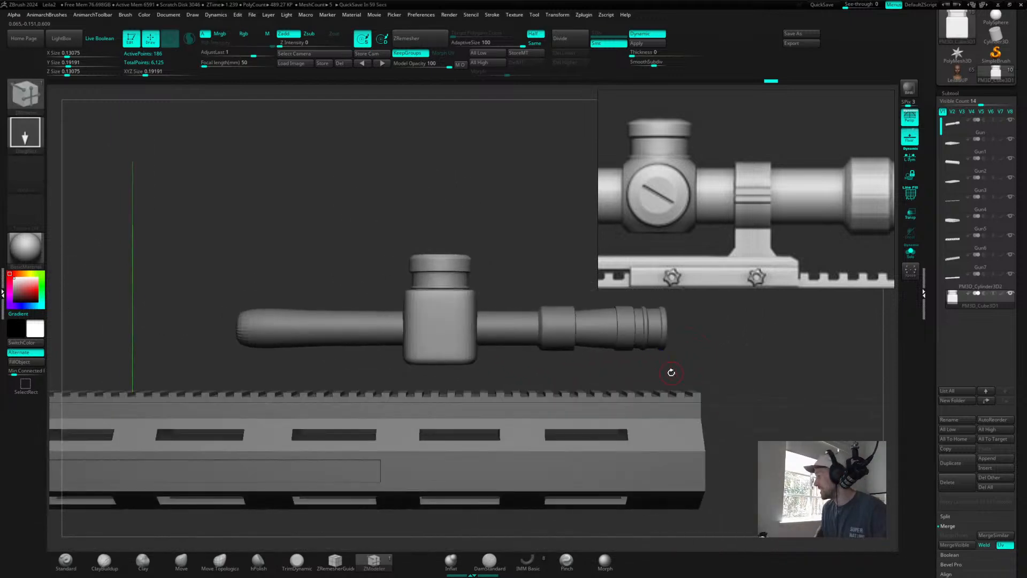
left_click_drag(534, 252, 447, 226)
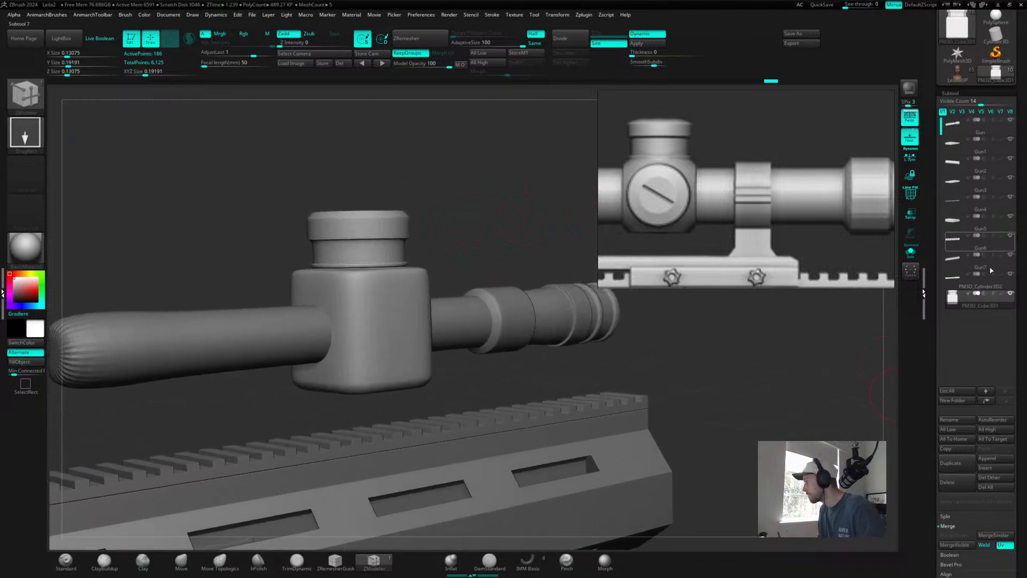
- Append a cylinder as a new subtool, select it and show its polyframe
left_click(990, 459)
left_click(721, 429)
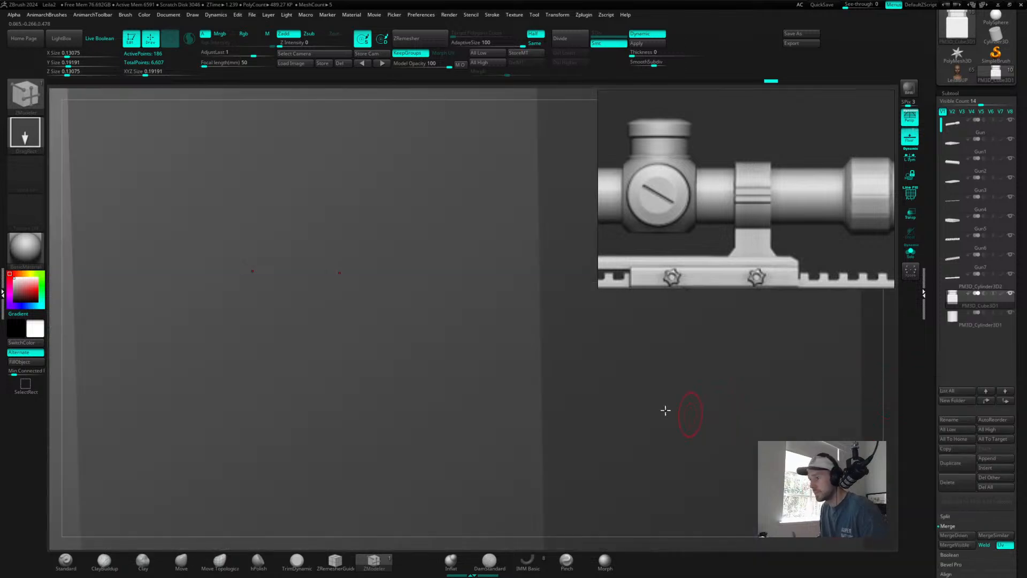
left_click(493, 369, "alt")
left_click_drag(888, 409, 510, 298, "alt")
key("shift+f")
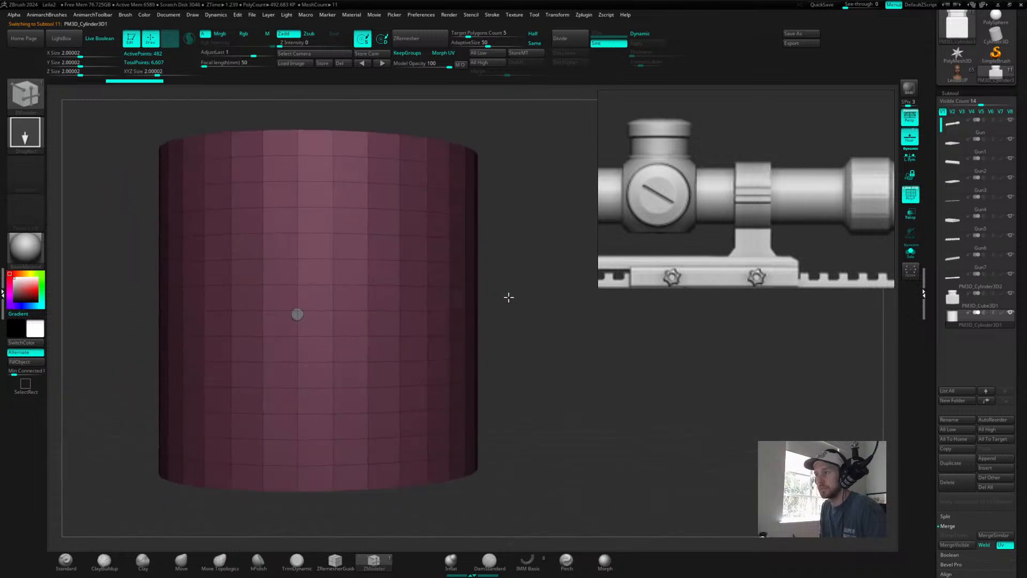
- Split the cylinder's caps and side into polygroups by normals, and enable ZRemesher's Half and KeepGroups options
left_click(533, 33)
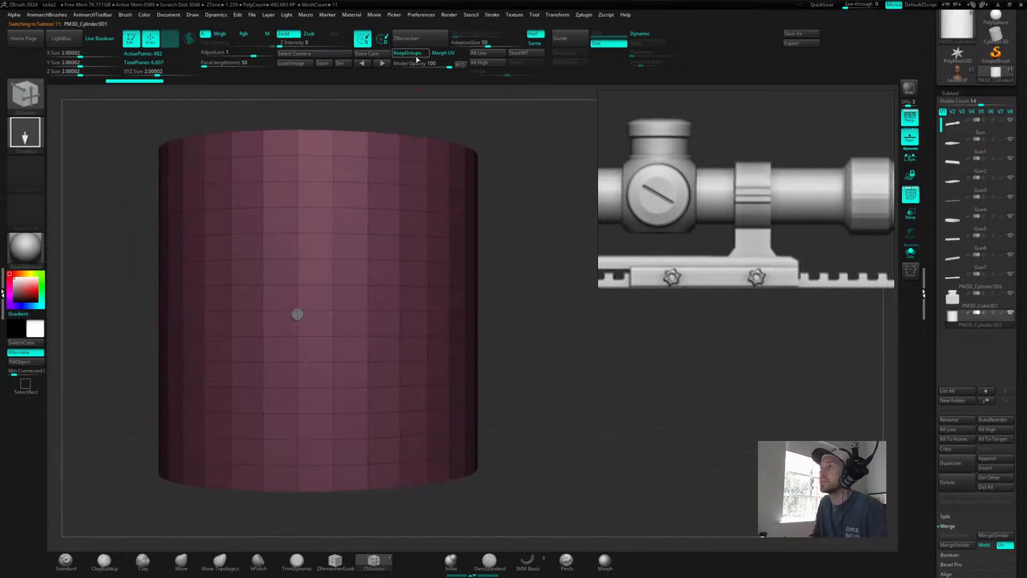
key("space")
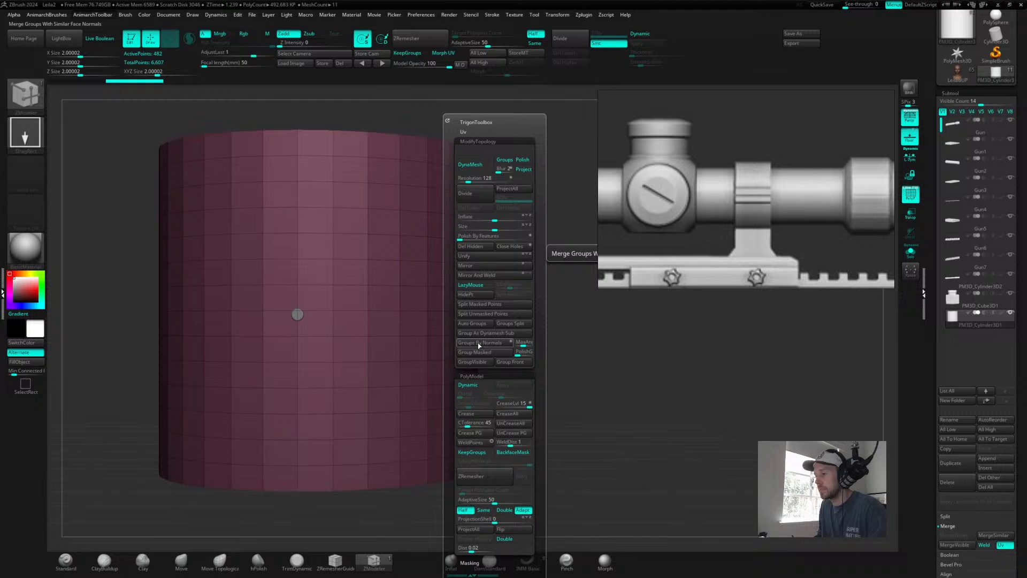
left_click(478, 345)
left_click_drag(594, 383, 567, 299)
left_click(414, 54)
left_click_drag(436, 108, 459, 177, "shift")
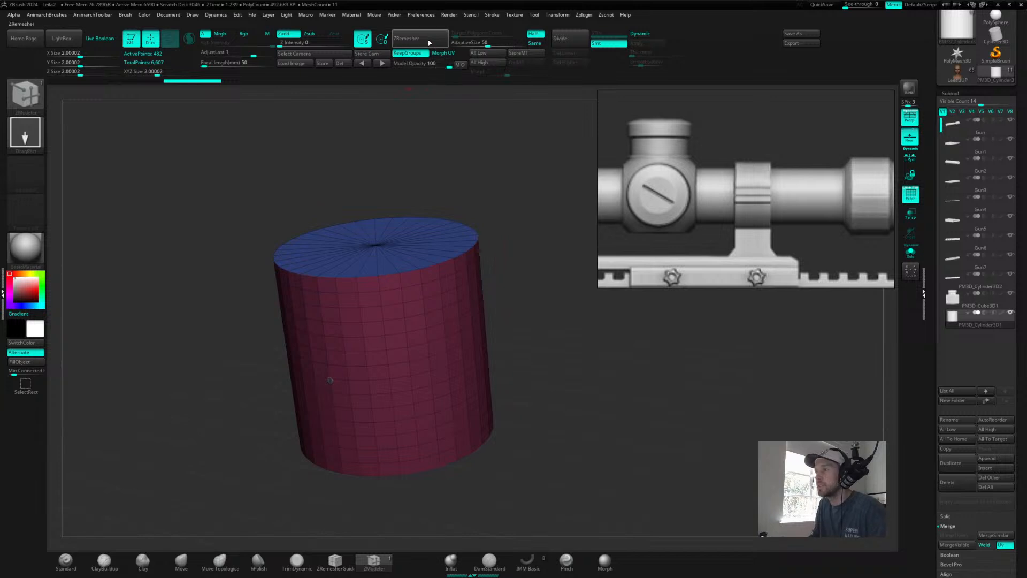
- Try to simplify the cylinder with ZRemesher, undo it, and retry with an AdaptiveSize of 100
left_click(428, 43)
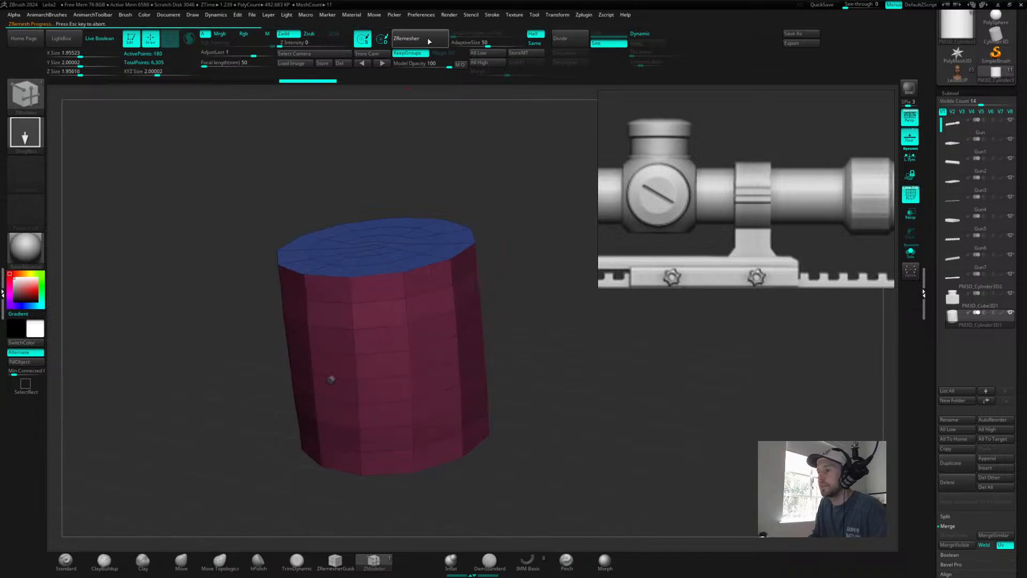
key("ctrl+z")
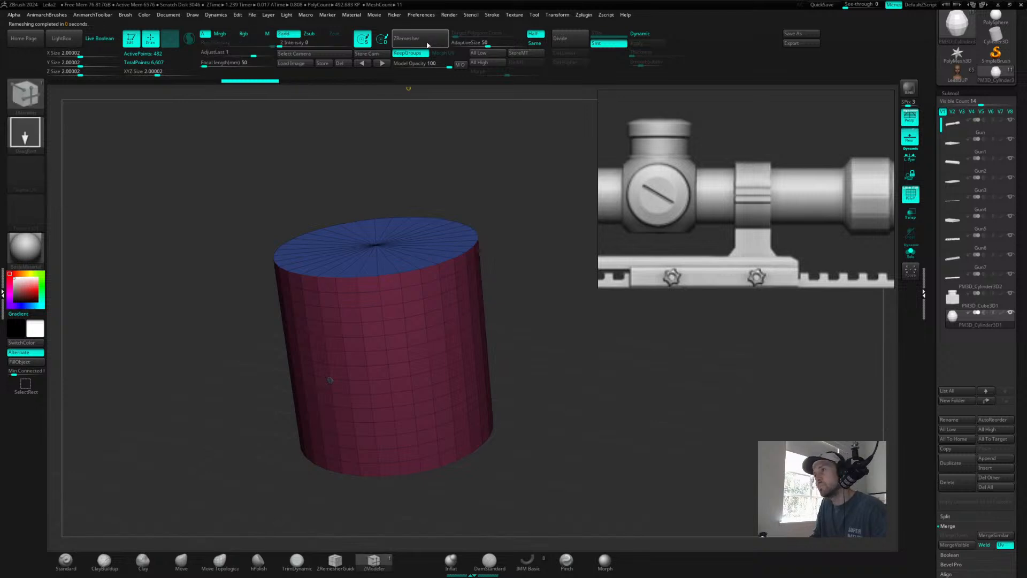
left_click_drag(488, 45, 530, 42)
left_click(433, 41)
left_click(433, 41)
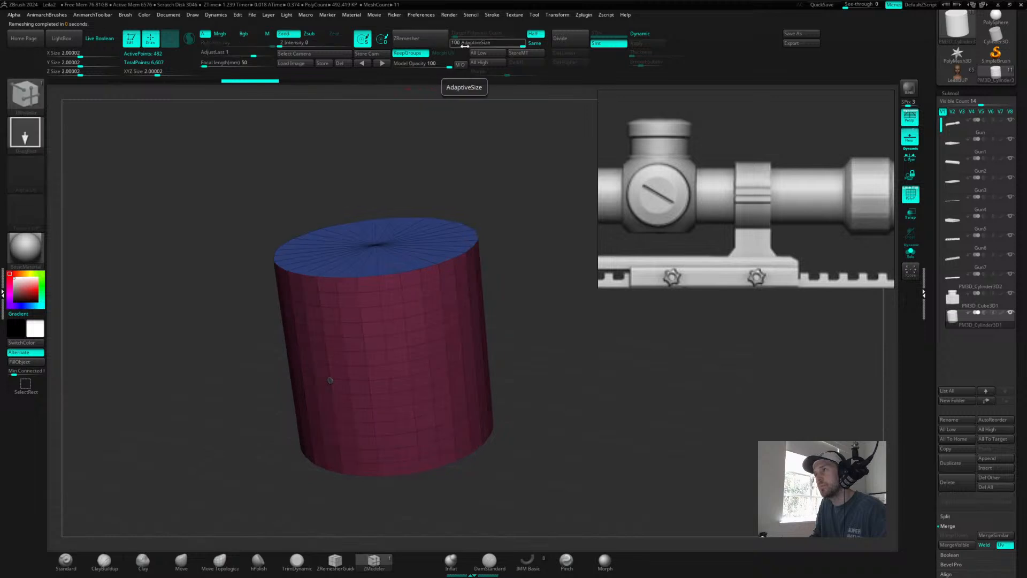
- Delete all horizontal edge loops from the cylinder's side wall with ZModeler's Insert EdgeLoop action, leaving only full-height faces
left_click_drag(538, 251, 529, 278, "alt")
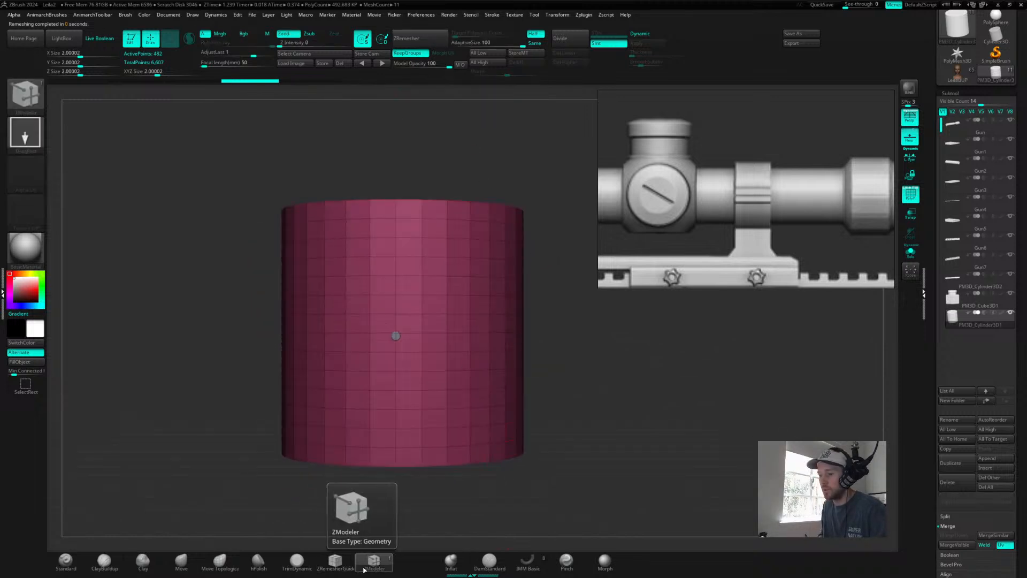
key("space")
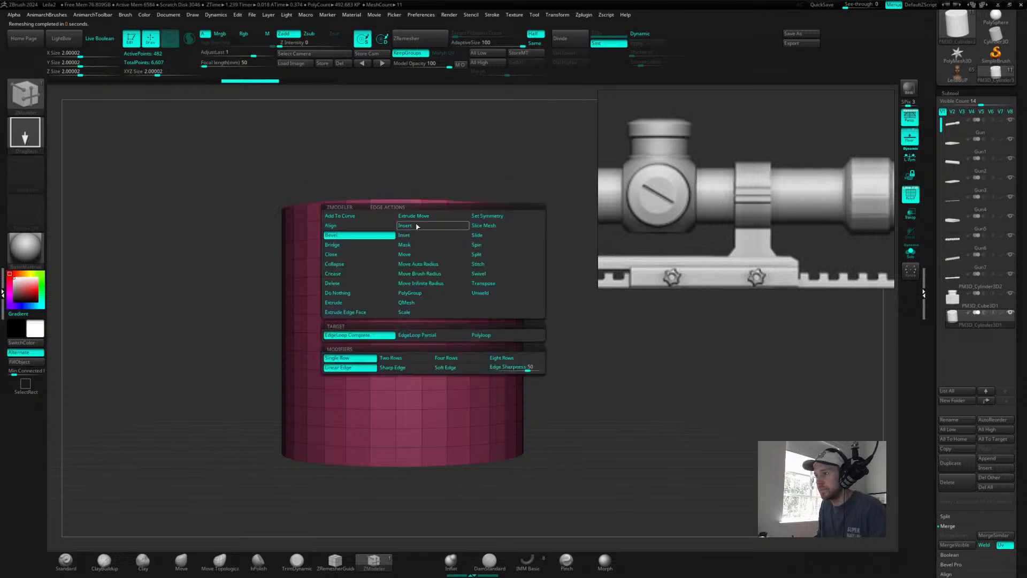
left_click(416, 228)
left_click(431, 220, "alt")
left_click(432, 237, "alt")
left_click(431, 257, "alt")
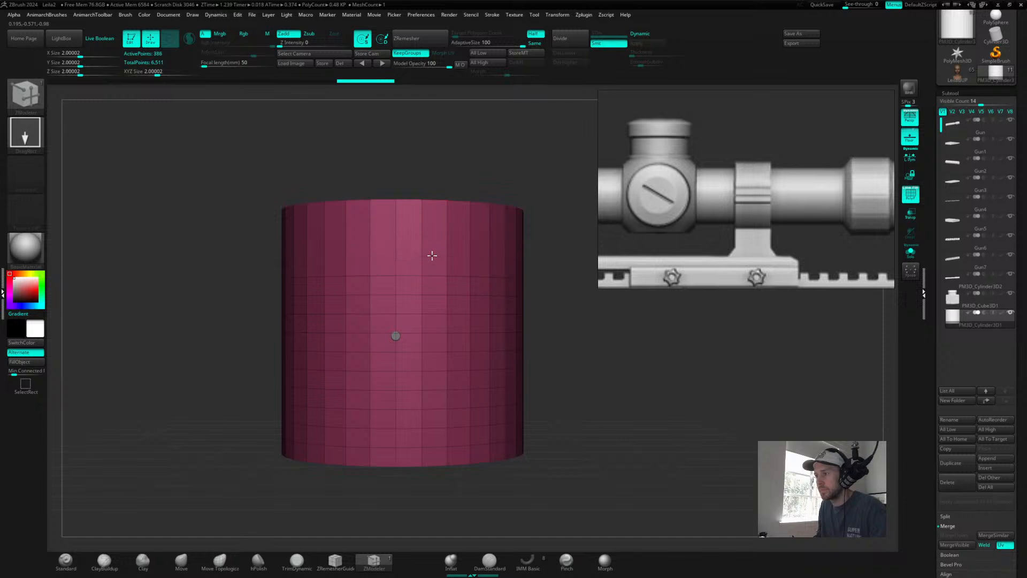
left_click(435, 276, "alt")
left_click(438, 319, "alt")
left_click(432, 338, "alt")
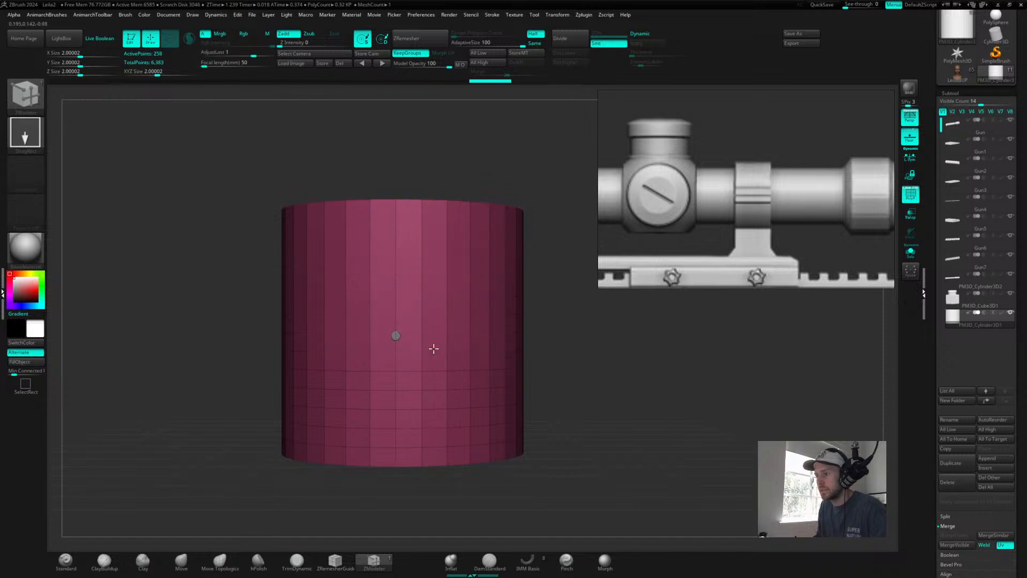
left_click(432, 369, "alt")
left_click(432, 381, "alt")
left_click(433, 390, "alt")
left_click(434, 408, "alt")
left_click(433, 428, "alt")
left_click(433, 445, "alt")
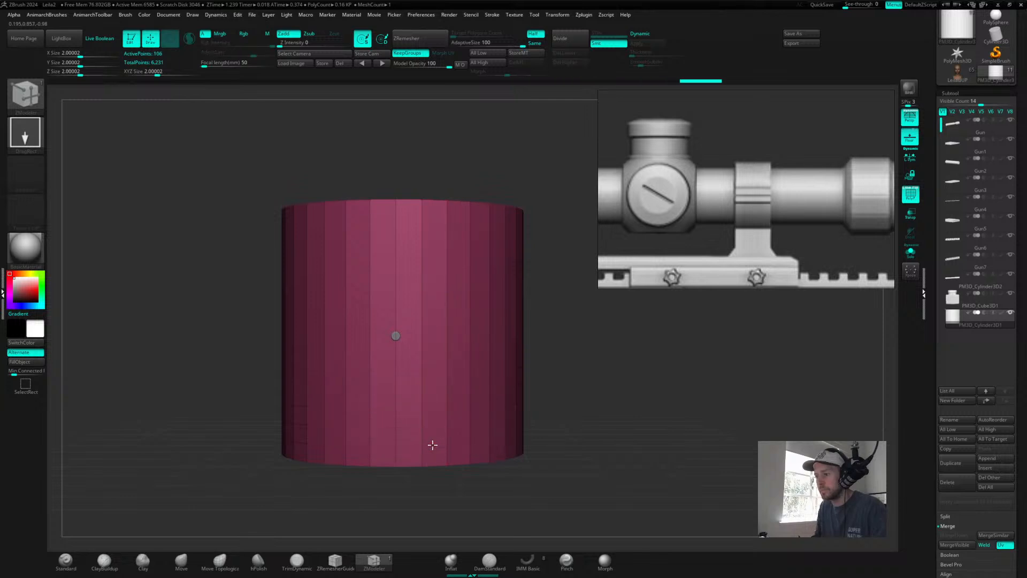
- Rotate the cylinder 90 degrees with the gizmo so its axis lies horizontally
key("w")
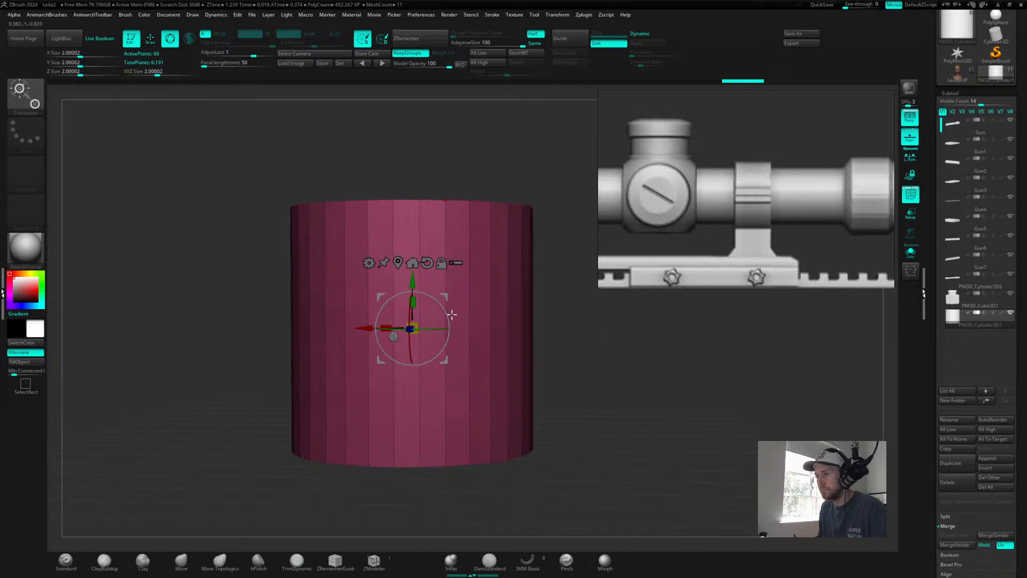
left_click_drag(440, 310, 457, 395)
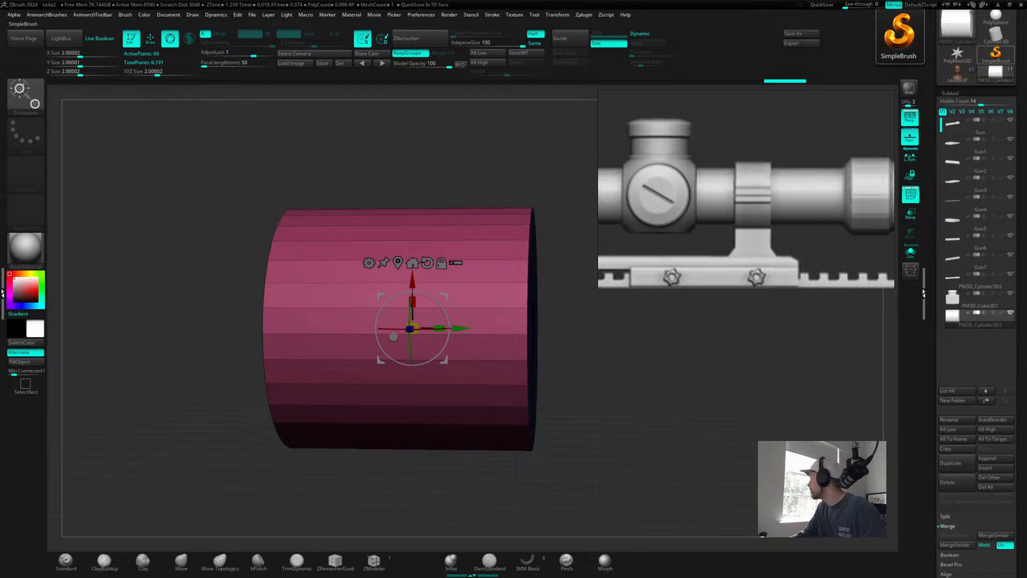
left_click_drag(575, 321, 610, 323)
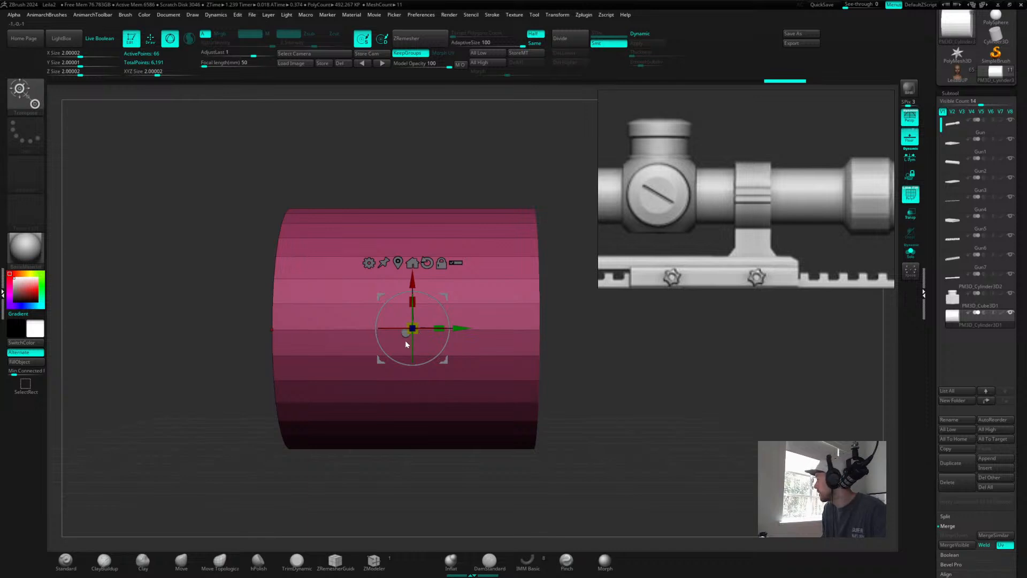
left_click_drag(634, 344, 637, 367)
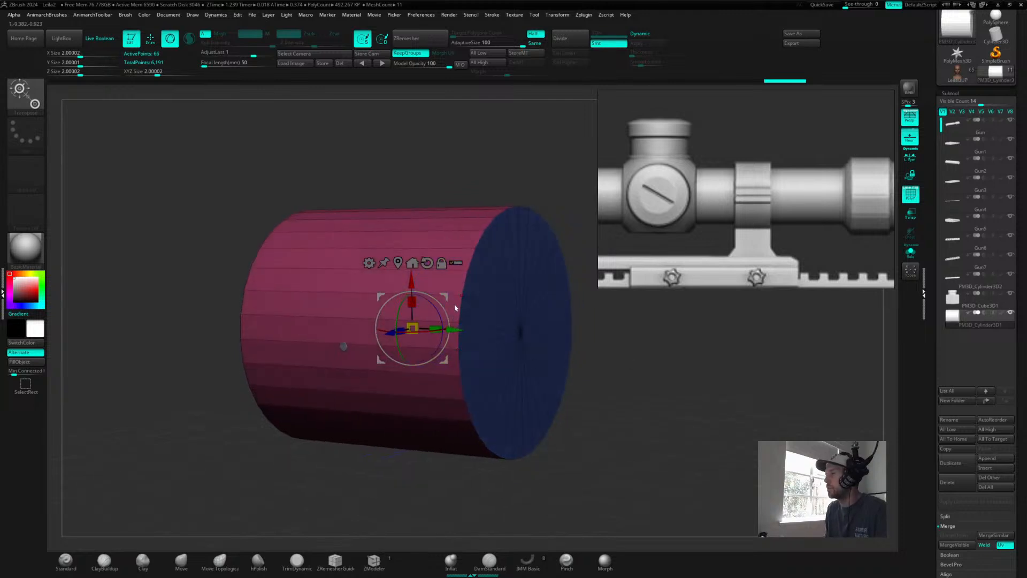
- Move the horizontal cylinder up onto the scope's turret block and scale it down to a diameter of about 0.1
mouse_move(960, 80)
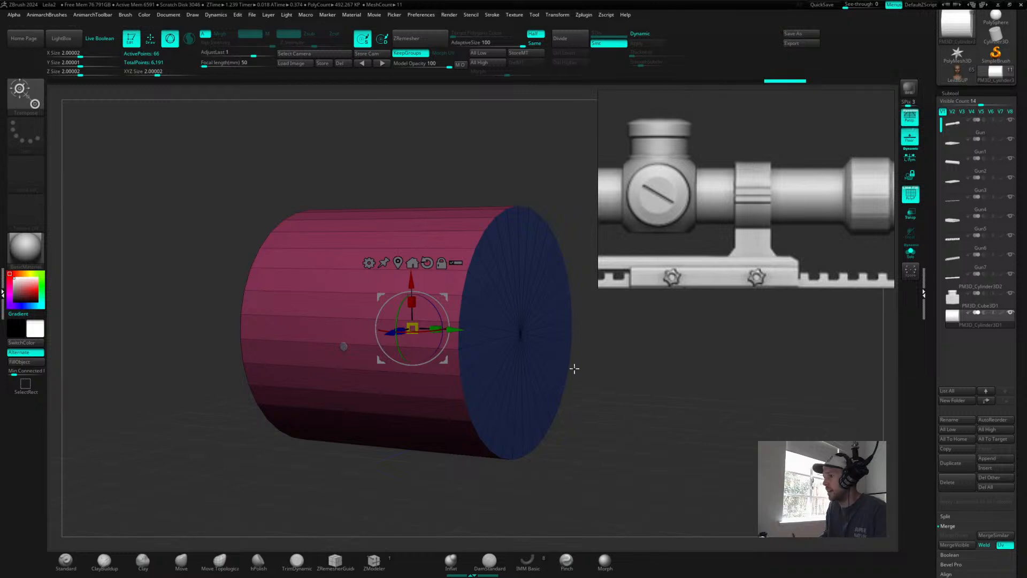
left_click_drag(412, 327, 259, 383)
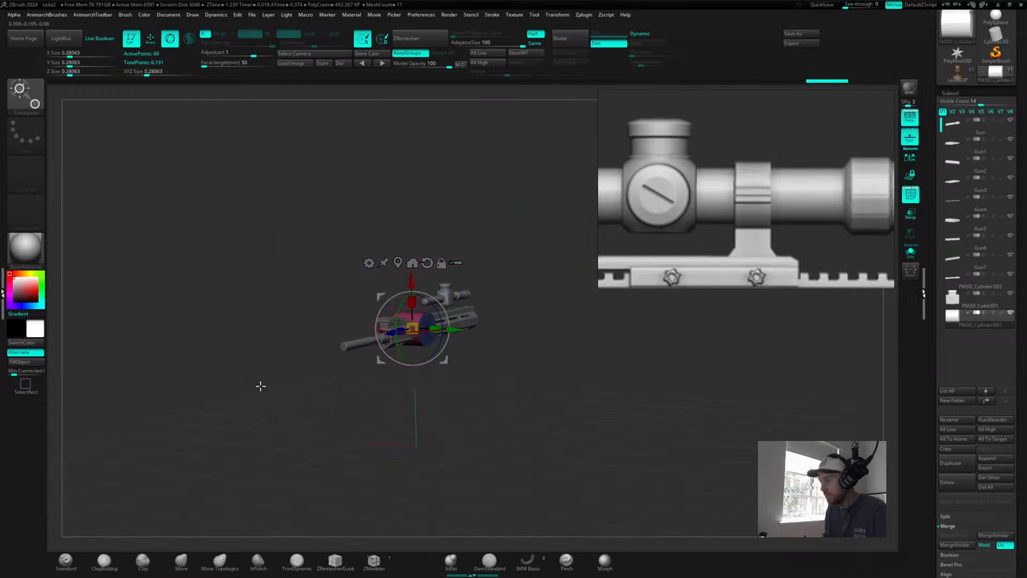
left_click_drag(447, 368, 592, 376)
left_click_drag(515, 428, 364, 460, "alt")
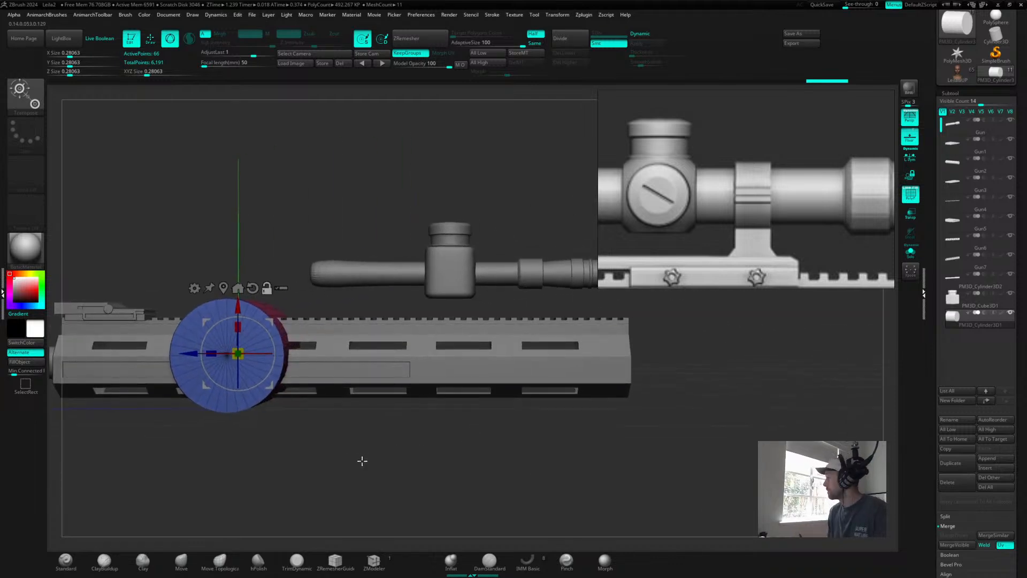
left_click_drag(192, 353, 406, 354)
left_click_drag(452, 295, 452, 204)
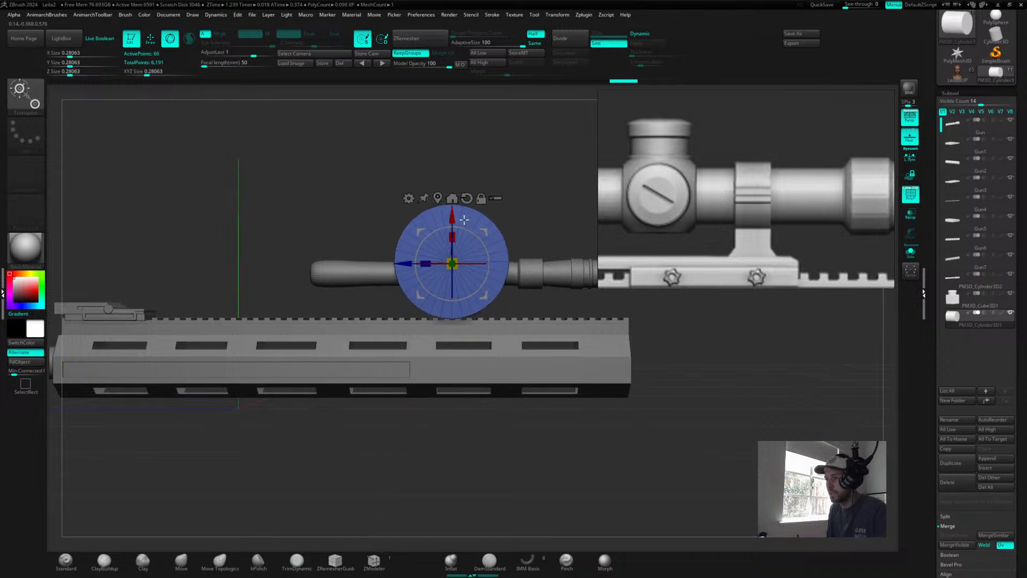
left_click_drag(453, 264, 420, 292)
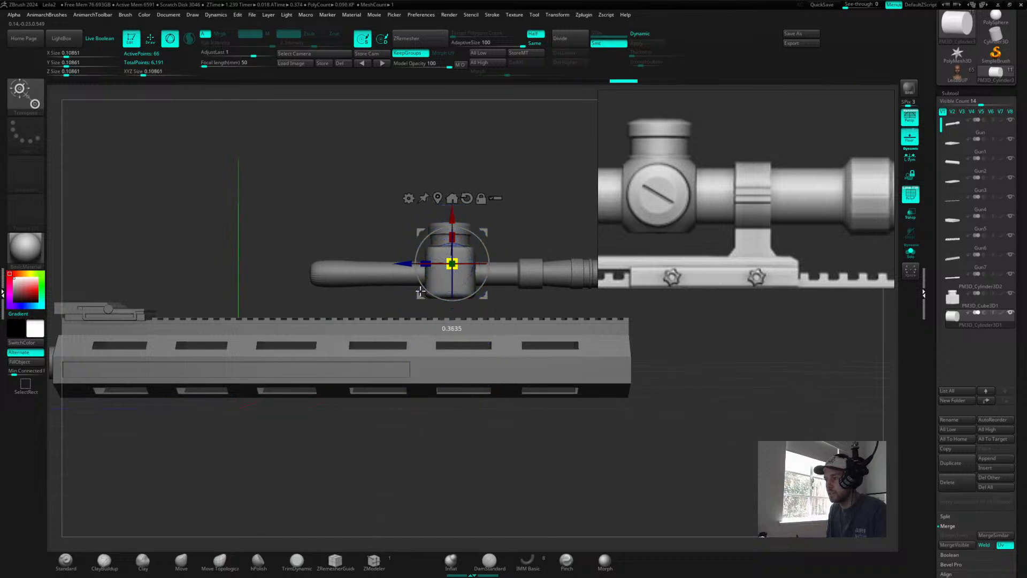
- Slide the cylinder out through the side face of the turret block and lengthen it to an X size of about 0.15
left_click_drag(551, 209, 574, 367)
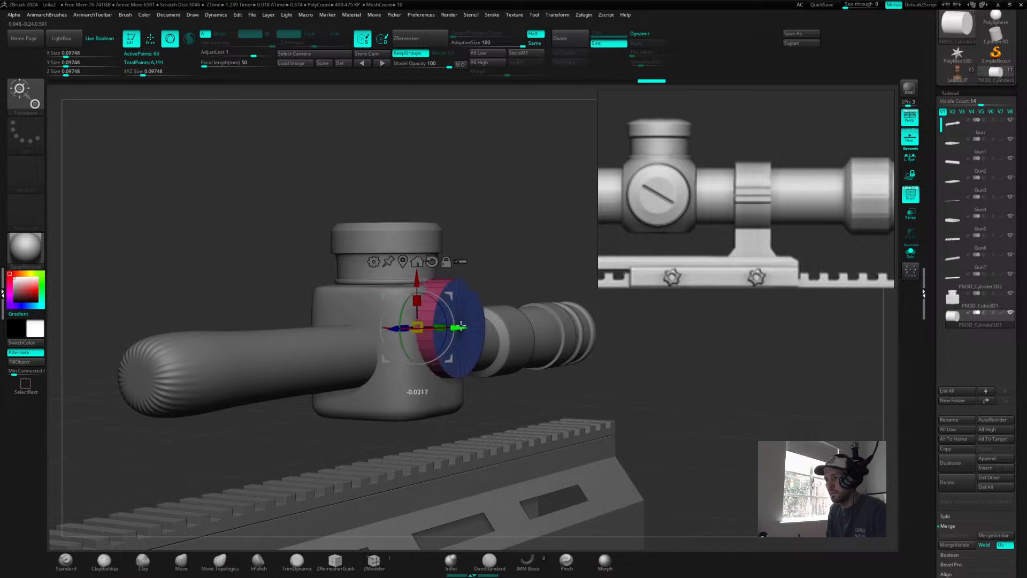
left_click_drag(497, 279, 511, 237, "shift")
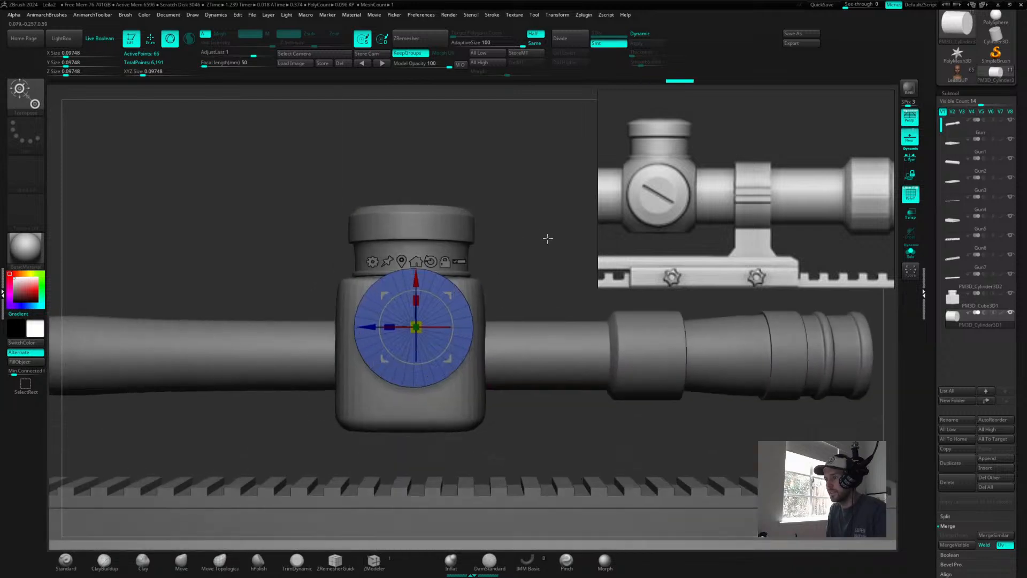
scroll(546, 236, "up", 3)
left_click_drag(532, 247, 590, 303)
mouse_move(547, 359)
left_mouse_down()
mouse_move(557, 363)
mouse_move(541, 355)
left_mouse_up()
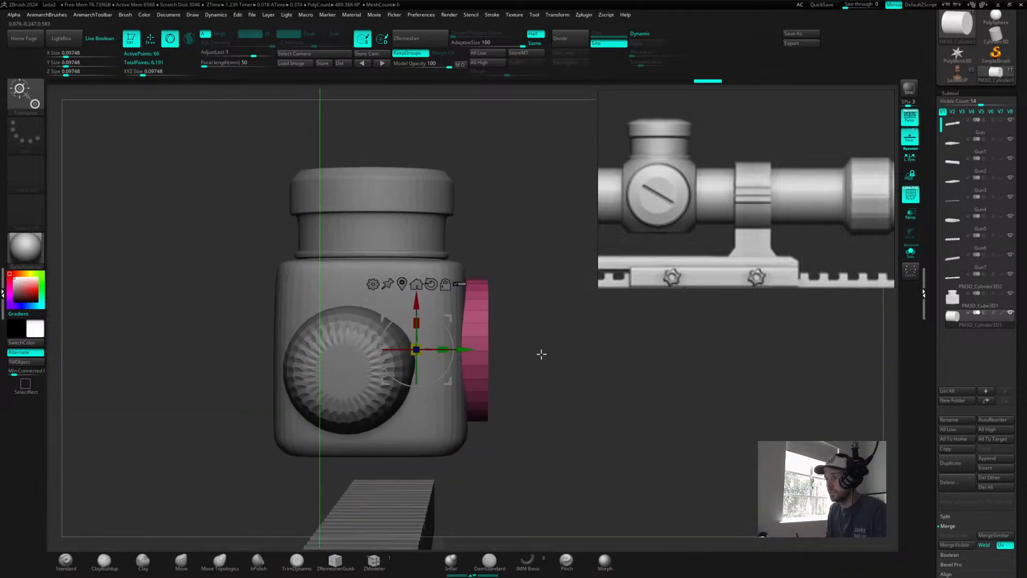
scroll(541, 353, "down", 3)
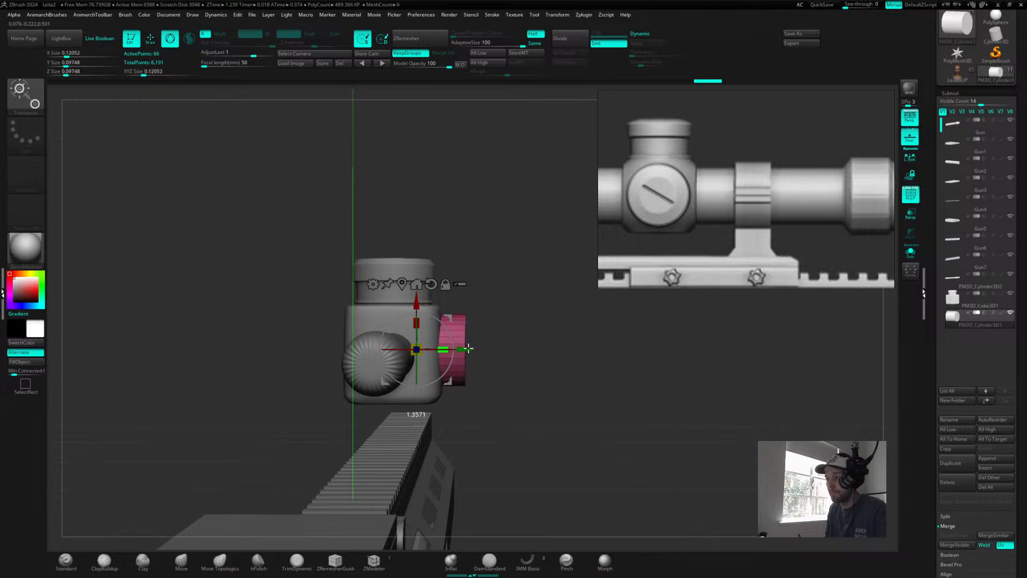
left_click_drag(500, 295, 666, 266)
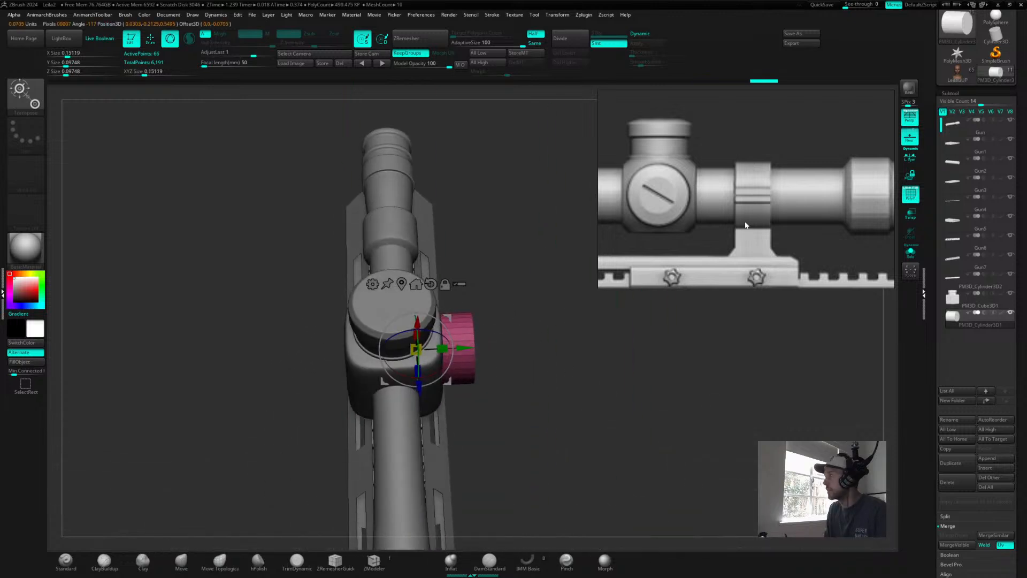
- Turn off perspective and recentre the cylinder sideways on the rifle's centre line
left_click(912, 121)
left_click_drag(551, 369, 555, 387, "shift")
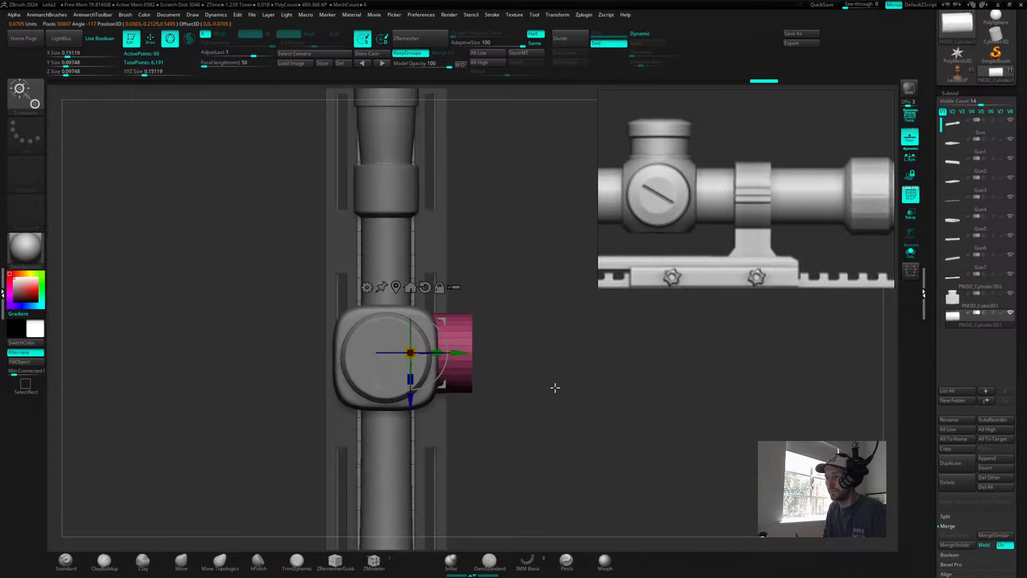
scroll(571, 374, "down", 3)
left_click_drag(451, 351, 350, 353)
left_click(372, 287)
left_click_drag(504, 366, 228, 333, "alt")
key("f")
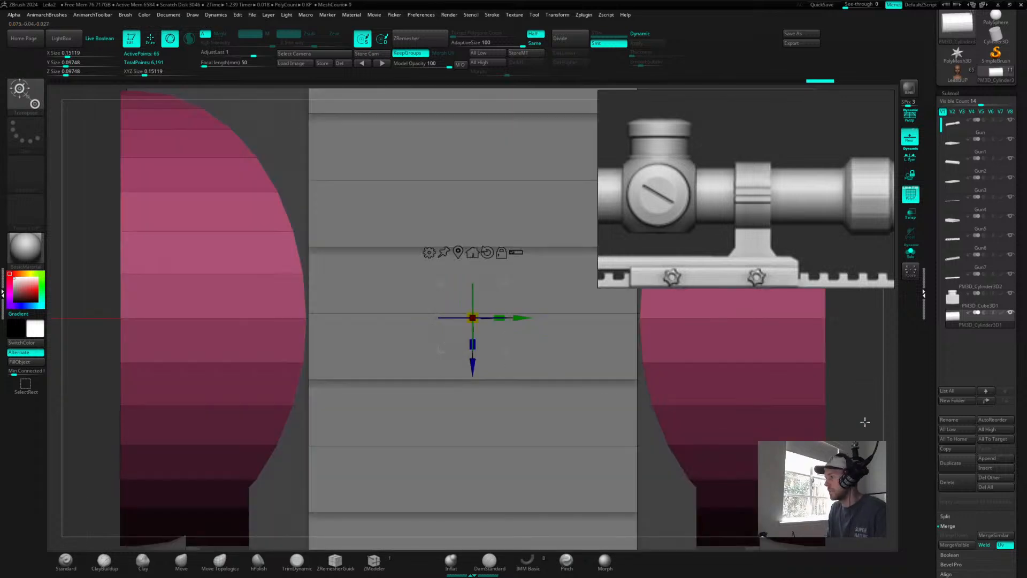
- Raise the cylinder and slide it along the rifle into the turret block so it protrudes from both sides
left_click_drag(891, 416, 505, 378, "alt")
left_click_drag(664, 376, 619, 294)
left_click_drag(471, 272, 503, 142)
left_click_drag(567, 210, 473, 358)
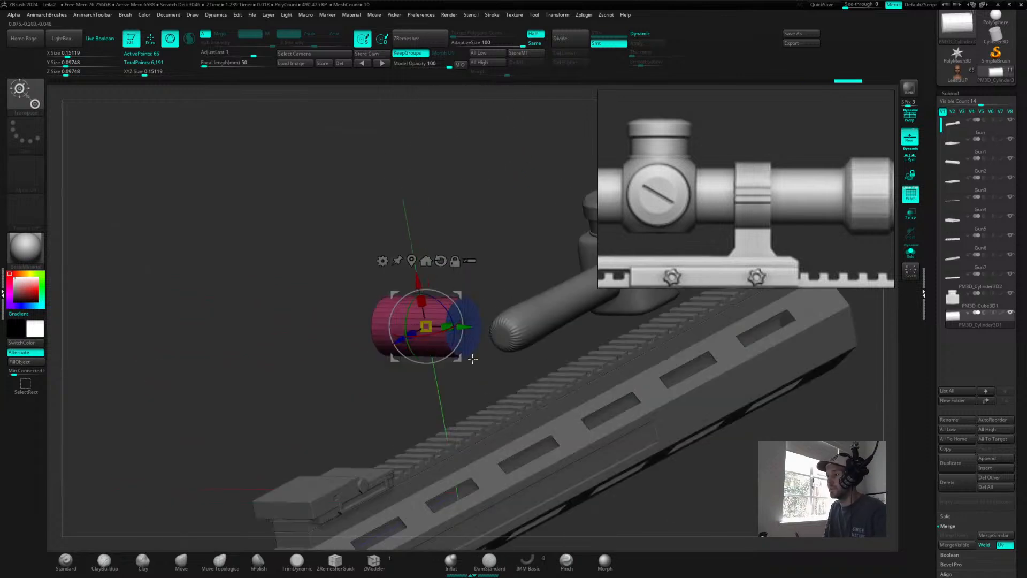
left_click_drag(740, 480, 746, 487, "shift")
left_click_drag(557, 360, 589, 360)
left_click_drag(555, 288, 381, 281, "alt")
left_click_drag(207, 319, 555, 342)
left_click_drag(588, 272, 593, 317)
left_click_drag(471, 246, 580, 317, "alt")
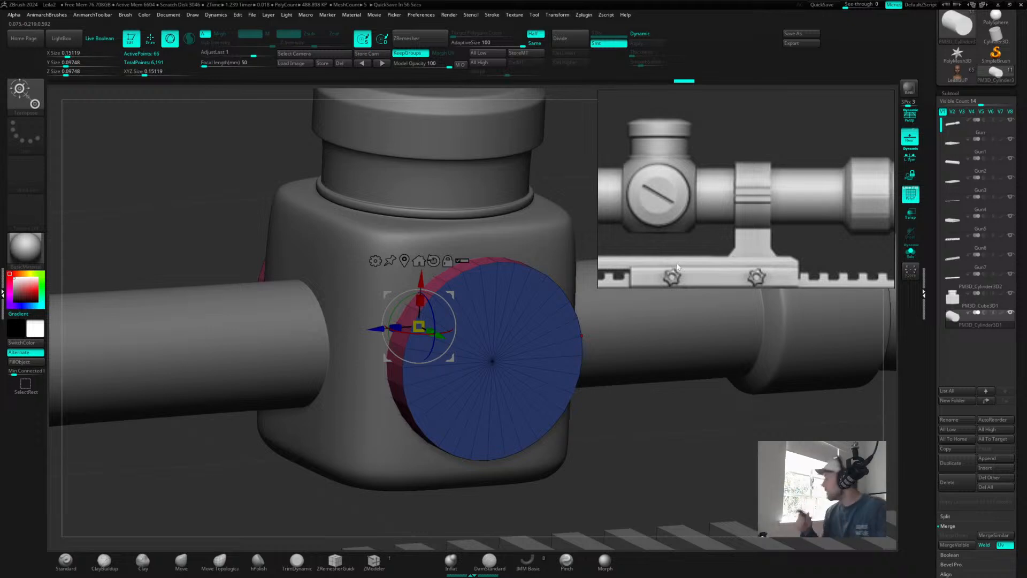
- Reduce the cylinder's diameter to about 0.09 and stretch it sideways to an X size of about 0.16
left_click_drag(651, 429, 674, 309, "shift")
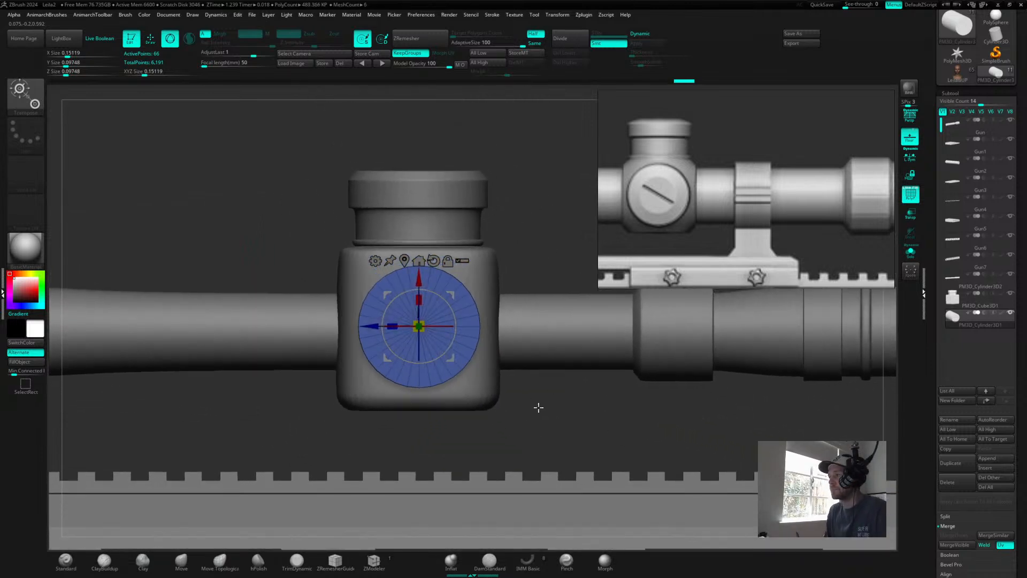
left_click_drag(543, 433, 554, 352)
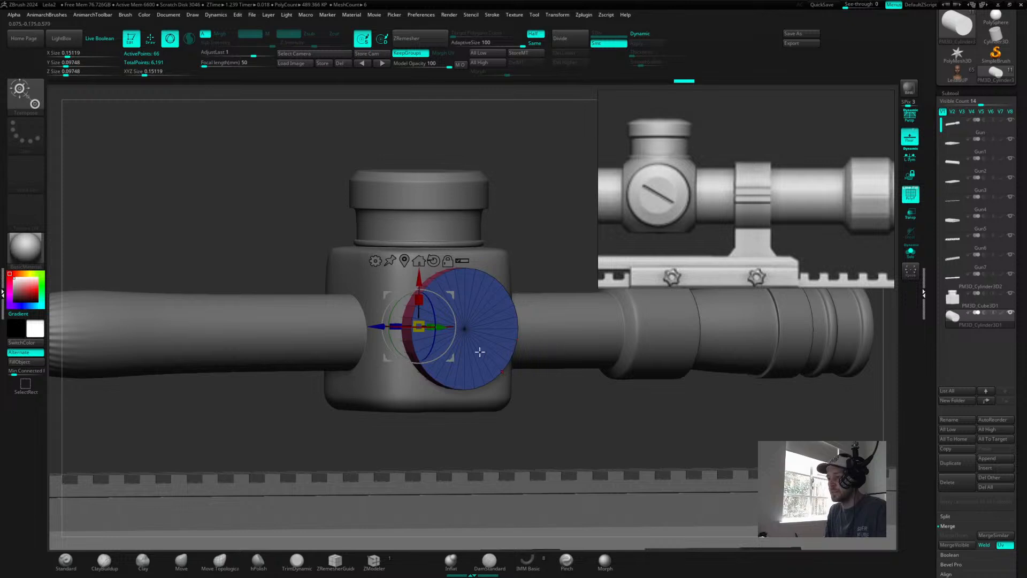
left_click_drag(419, 326, 417, 326)
left_click_drag(578, 420, 640, 370)
left_click_drag(444, 322, 459, 322)
left_click_drag(628, 381, 589, 385)
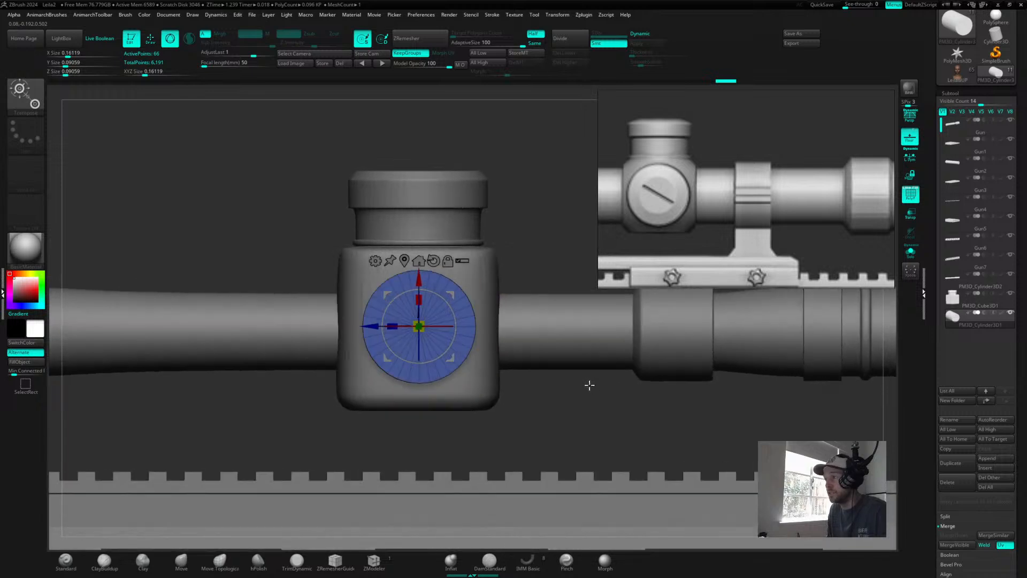
- Switch to ZModeler and target a polygroup island for the Extrude action on the cylinder's end cap
mouse_move(585, 435)
left_mouse_down()
mouse_move(589, 411)
mouse_move(608, 406)
mouse_move(593, 402)
mouse_move(589, 413)
mouse_move(617, 416)
mouse_move(603, 412)
mouse_move(613, 429)
mouse_move(642, 424)
mouse_move(636, 431)
mouse_move(651, 437)
mouse_move(640, 391)
left_mouse_up()
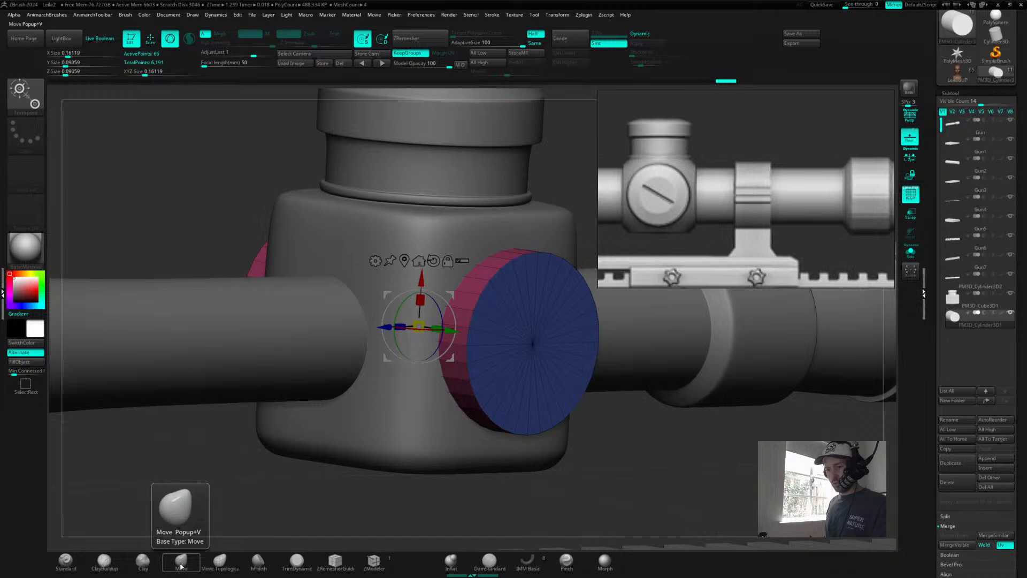
left_click(373, 566)
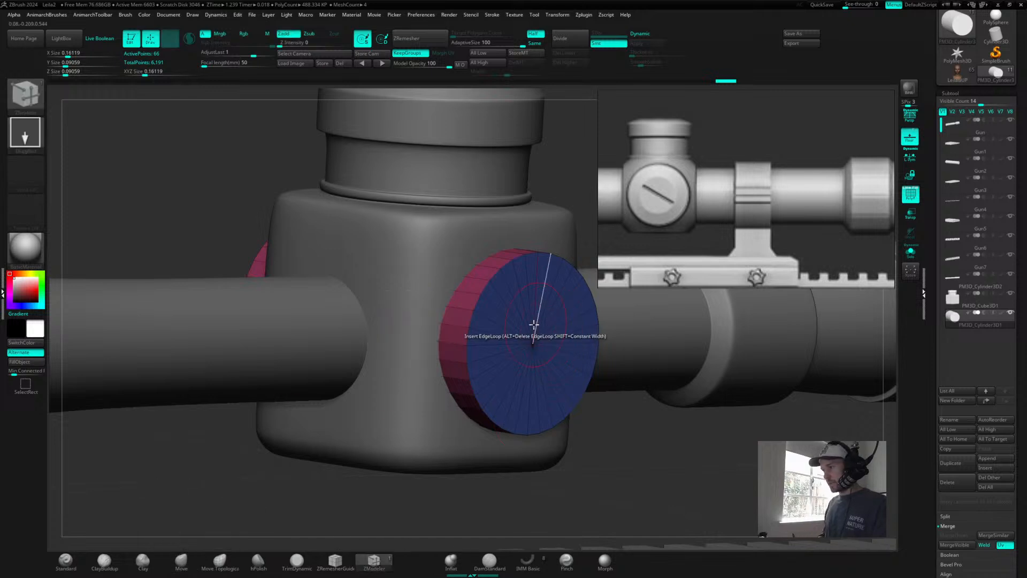
key("space")
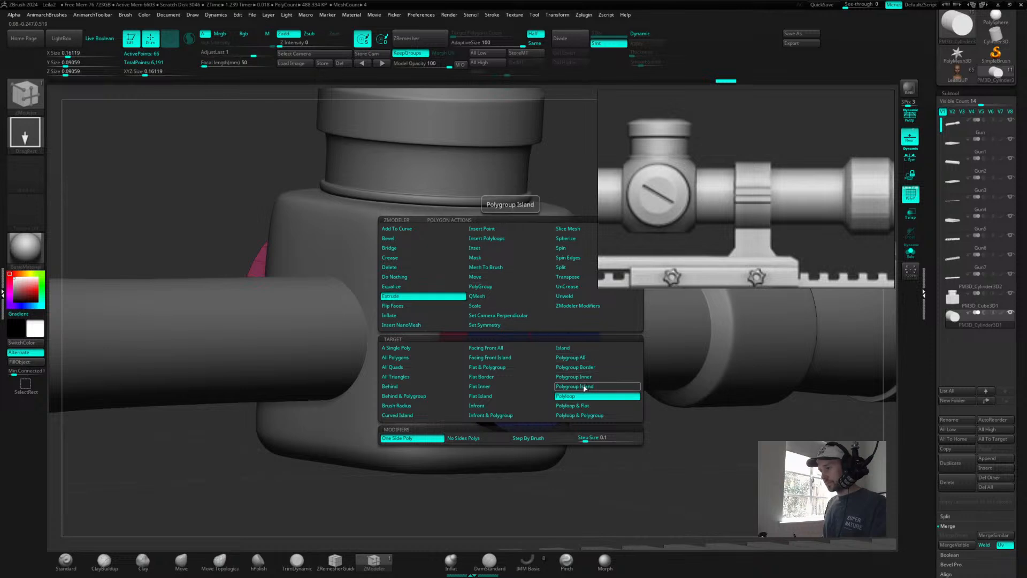
mouse_move(704, 457)
left_mouse_down()
mouse_move(736, 445)
mouse_move(706, 455)
left_mouse_up()
- Mirror and weld the cylinder across the rifle's centre plane
key("space")
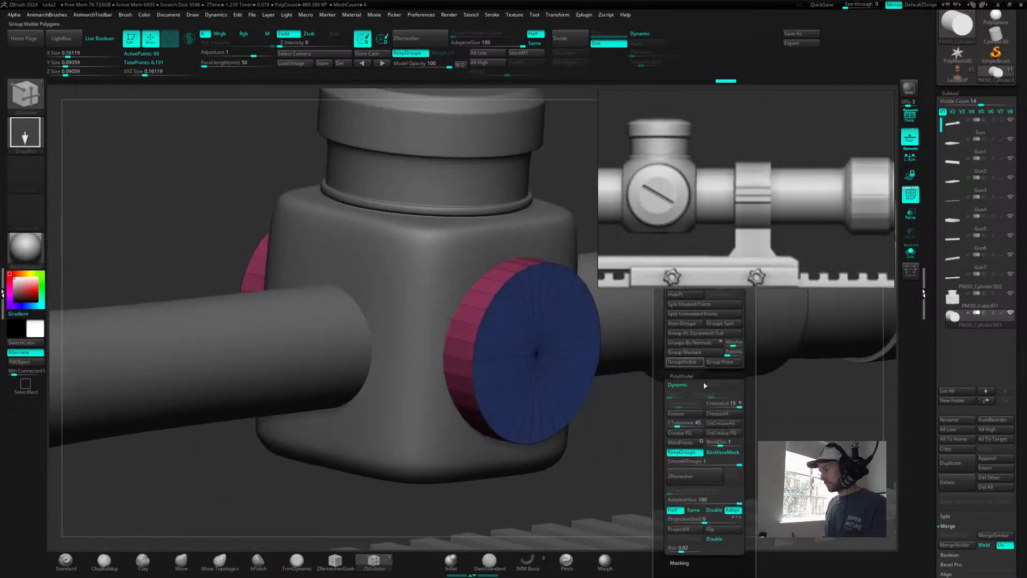
left_click(694, 442)
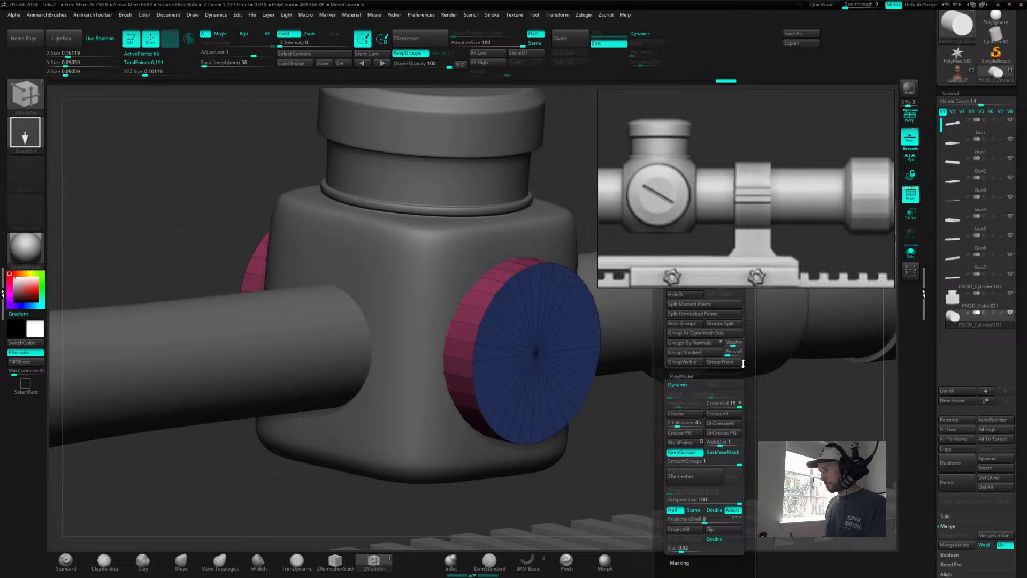
key("space")
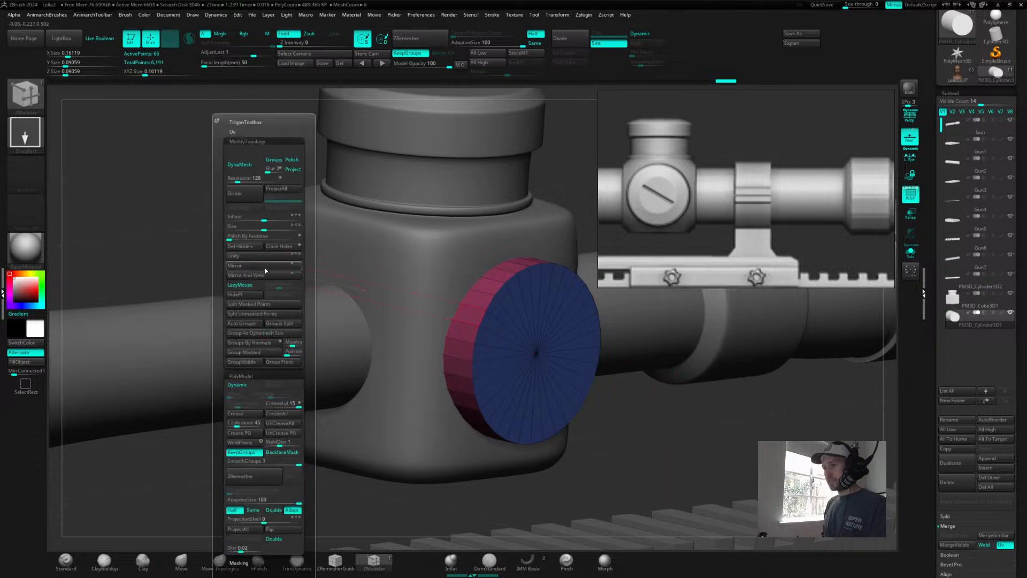
left_click(252, 266)
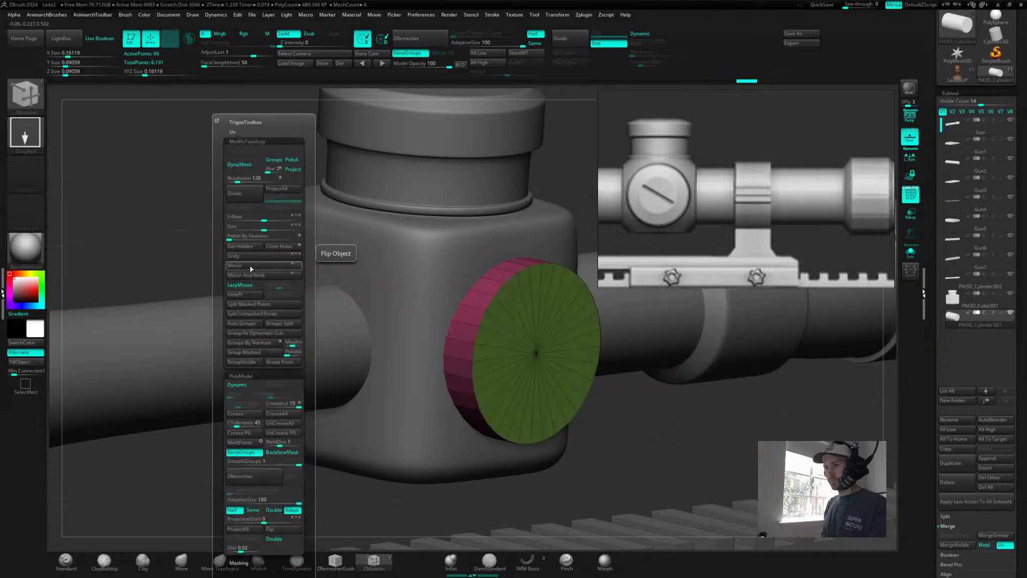
left_click(250, 267)
mouse_move(610, 436)
left_mouse_down()
mouse_move(671, 434)
mouse_move(610, 422)
mouse_move(672, 426)
mouse_move(621, 415)
mouse_move(628, 426)
left_mouse_up()
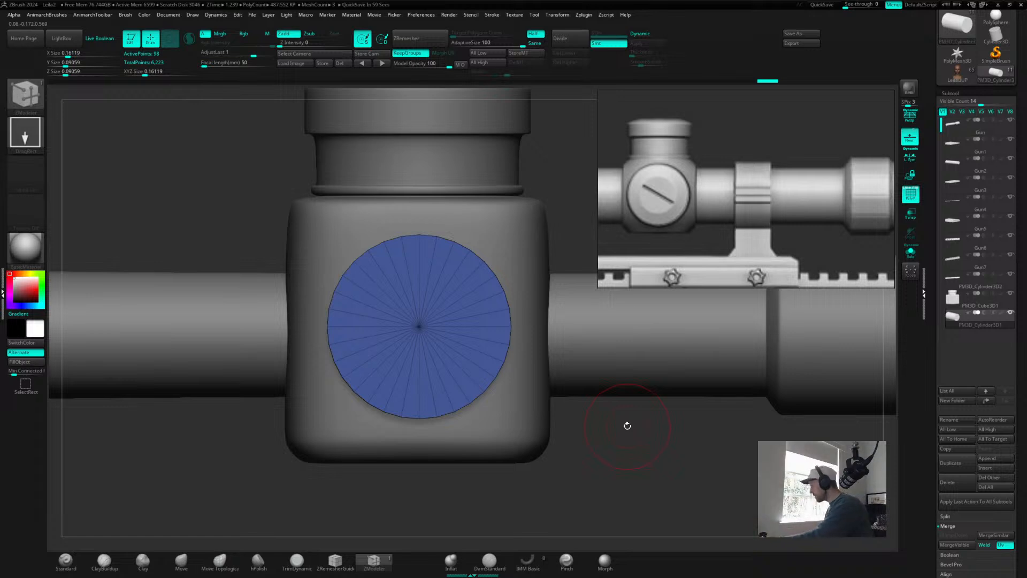
- Switch to the LeilaBUP character tool and inspect the full figure from different angles
left_click(961, 79)
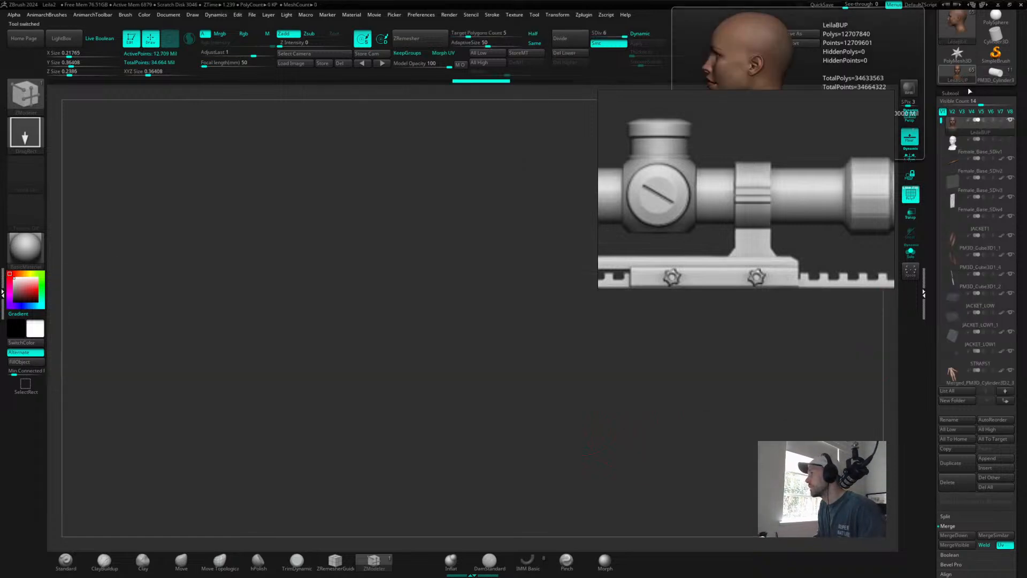
left_click_drag(722, 362, 649, 376)
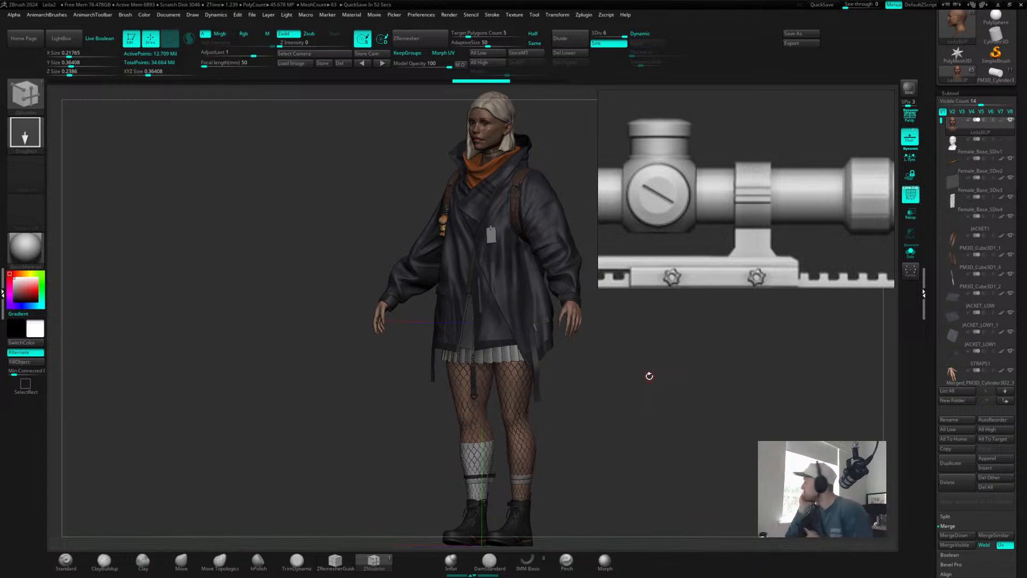
left_click_drag(621, 408, 602, 391)
- Examine the character concept art on the reference board, including a close-up of her upper body and shouldered rifle
scroll(821, 135, "down", 15)
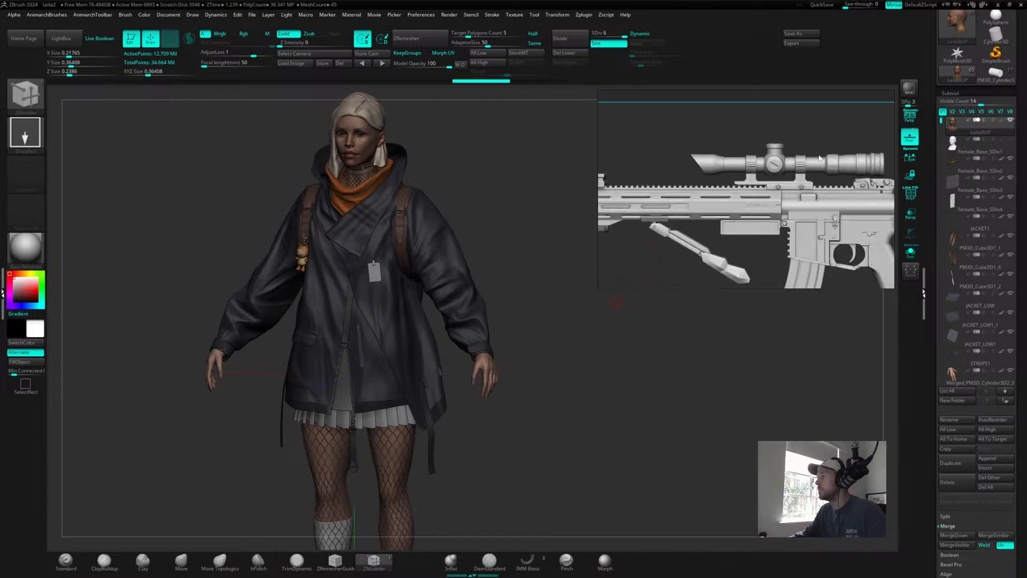
middle_click_drag(797, 180, 751, 105)
middle_click_drag(729, 192, 836, 56)
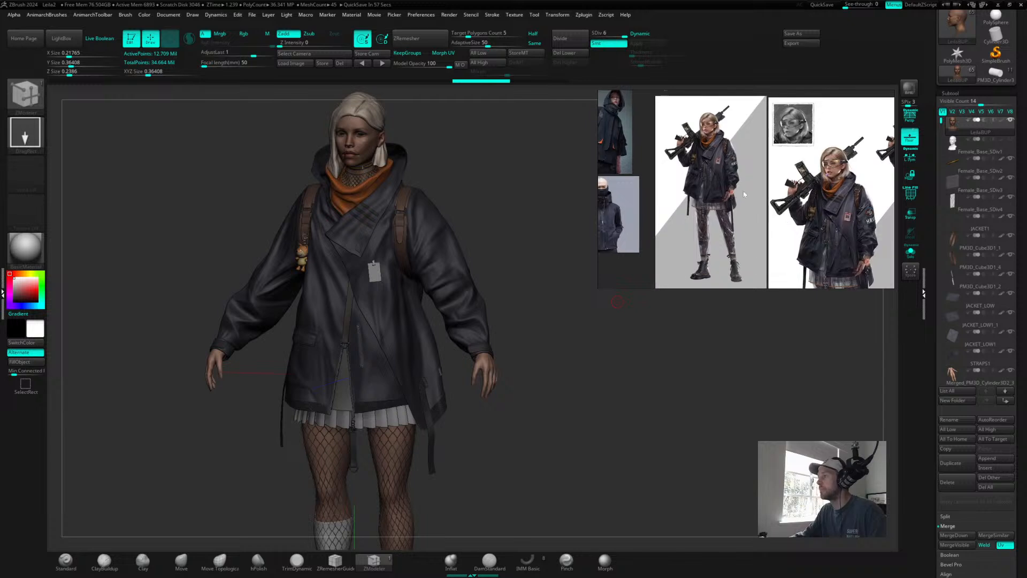
scroll(725, 150, "up", 3)
scroll(714, 136, "down", 2)
middle_click_drag(683, 122, 690, 158)
scroll(769, 152, "up", 4)
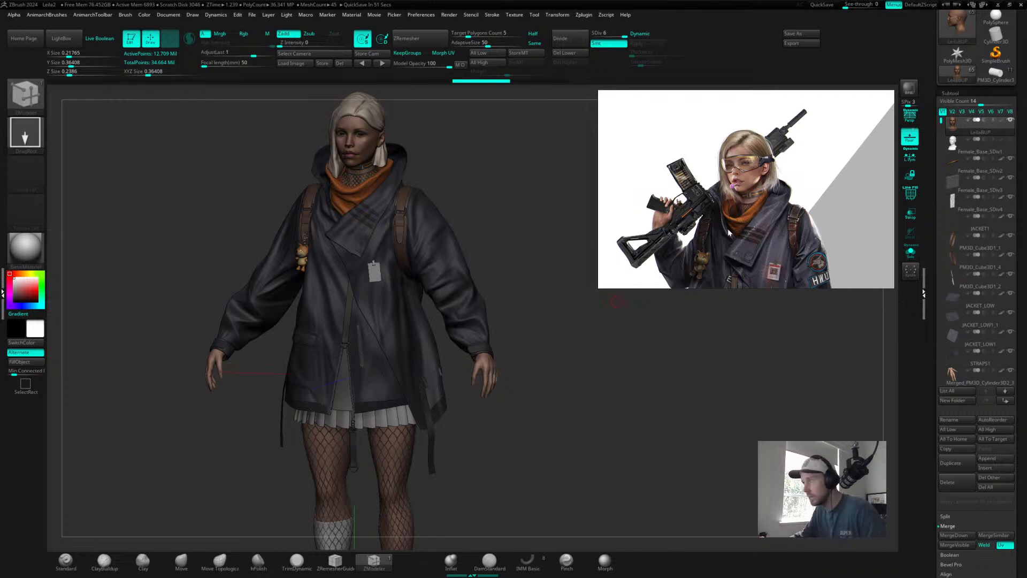
scroll(726, 161, "down", 5)
middle_click_drag(754, 186, 735, 187)
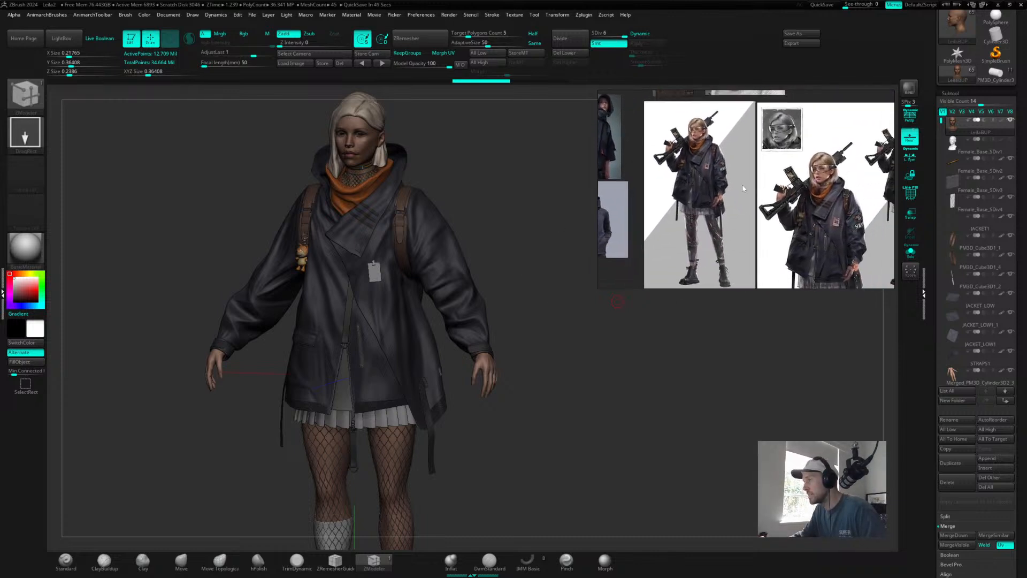
- Compare the character model's jacket, fishnet legs and boots with the concept art's outfit
left_click_drag(544, 326, 552, 355)
scroll(705, 191, "up", 5)
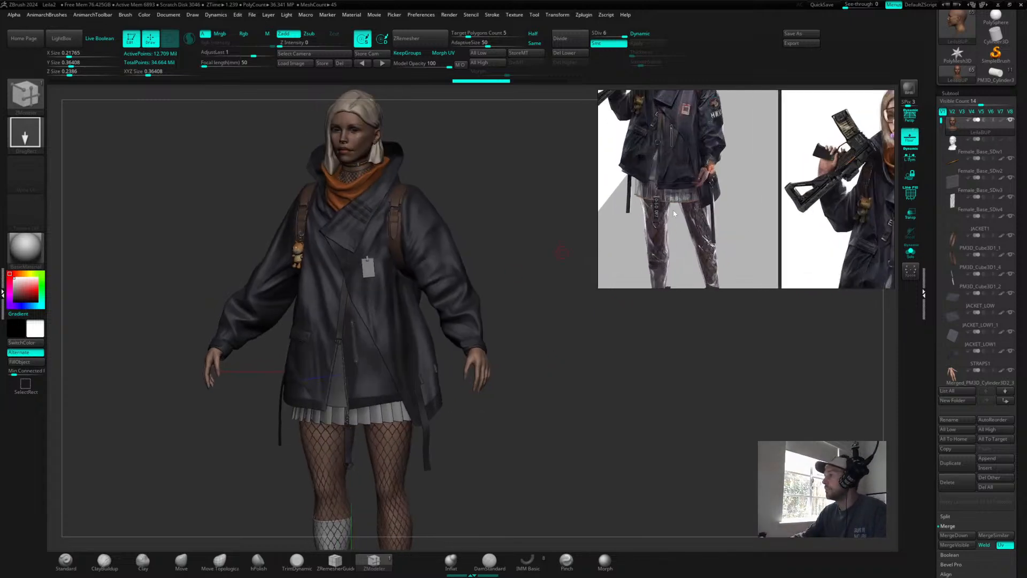
left_click_drag(532, 455, 459, 450)
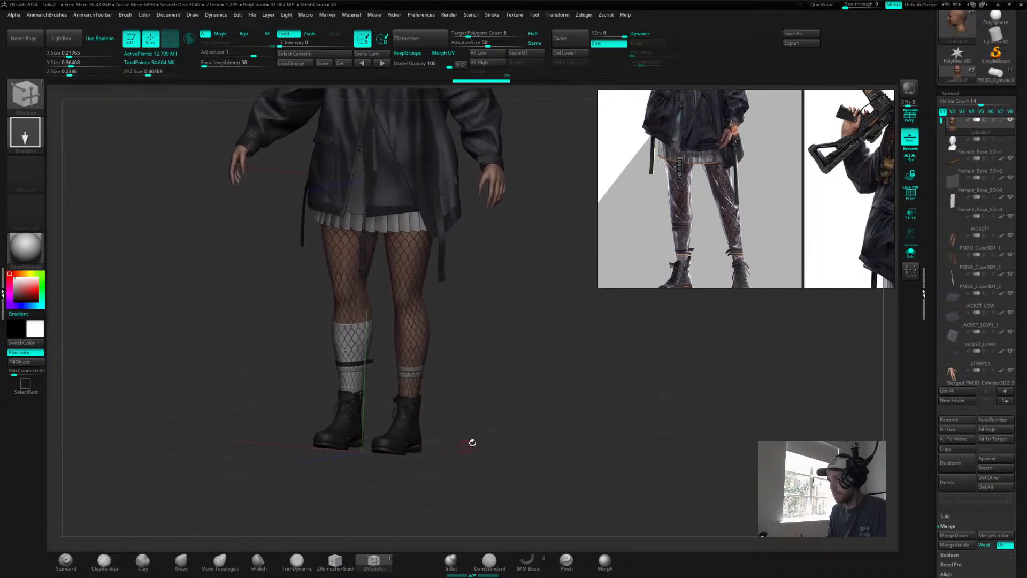
left_click_drag(508, 419, 555, 410)
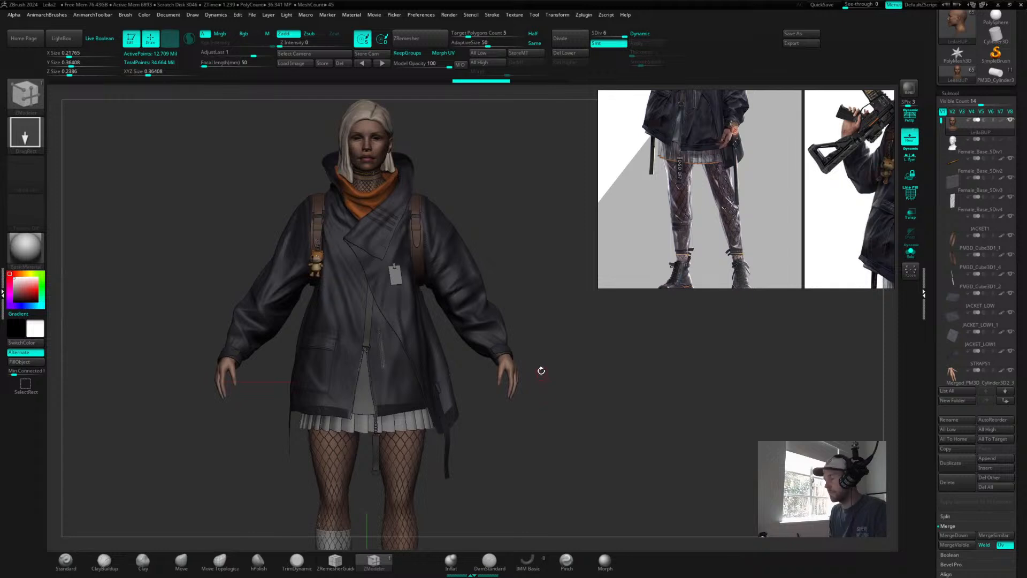
left_click_drag(541, 369, 515, 408, "alt")
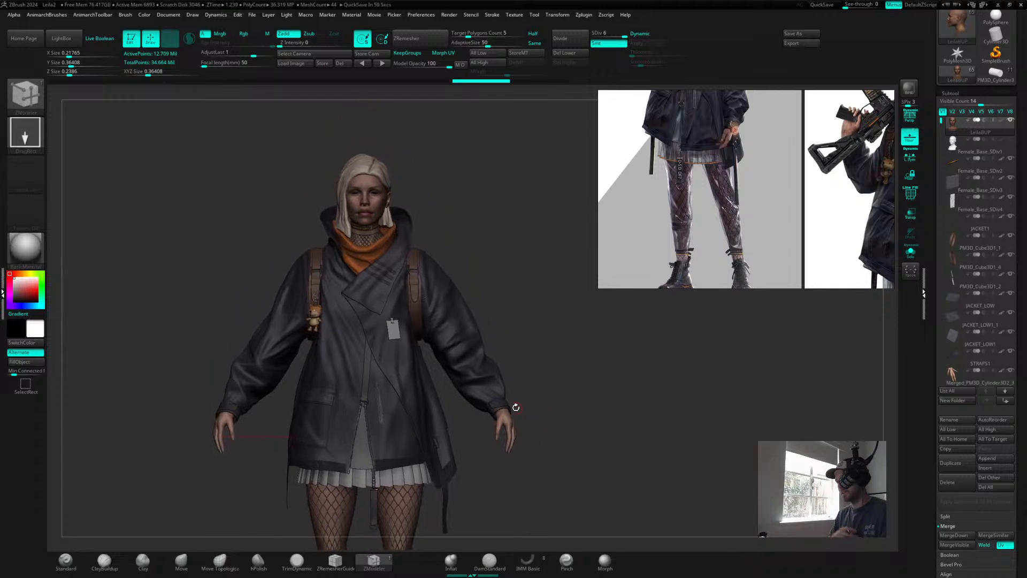
- Compare the character model's front and side views with the concept art of her shouldering the rifle
left_click_drag(519, 430, 568, 431)
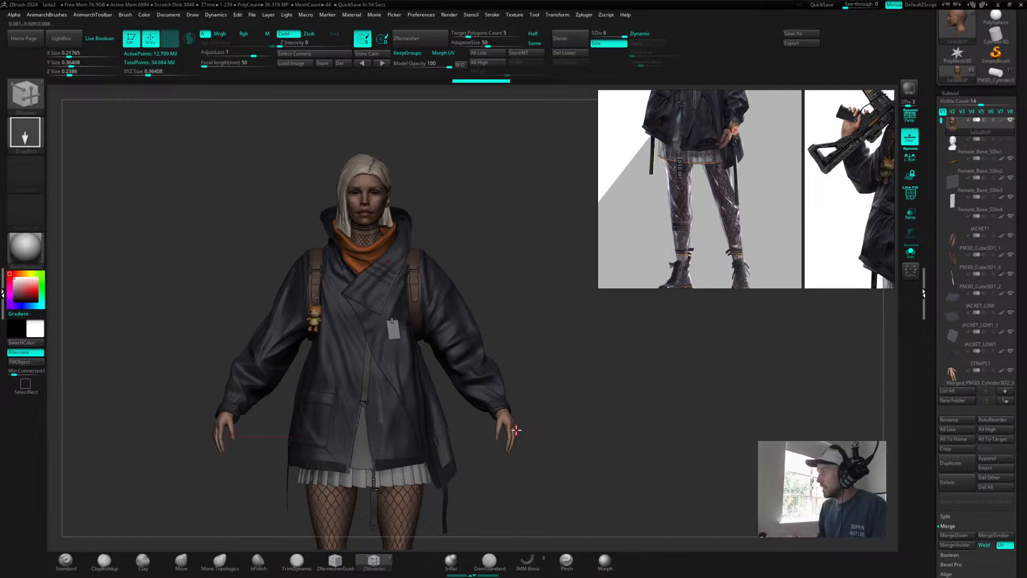
left_click_drag(515, 345, 591, 281)
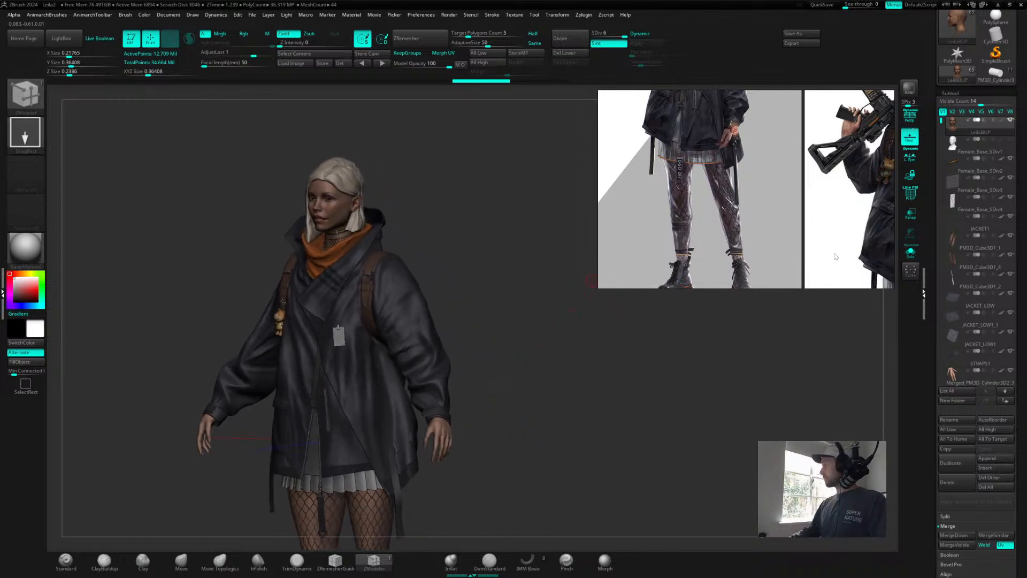
scroll(780, 169, "down", 3)
middle_click_drag(771, 151, 756, 203)
scroll(725, 130, "up", 3)
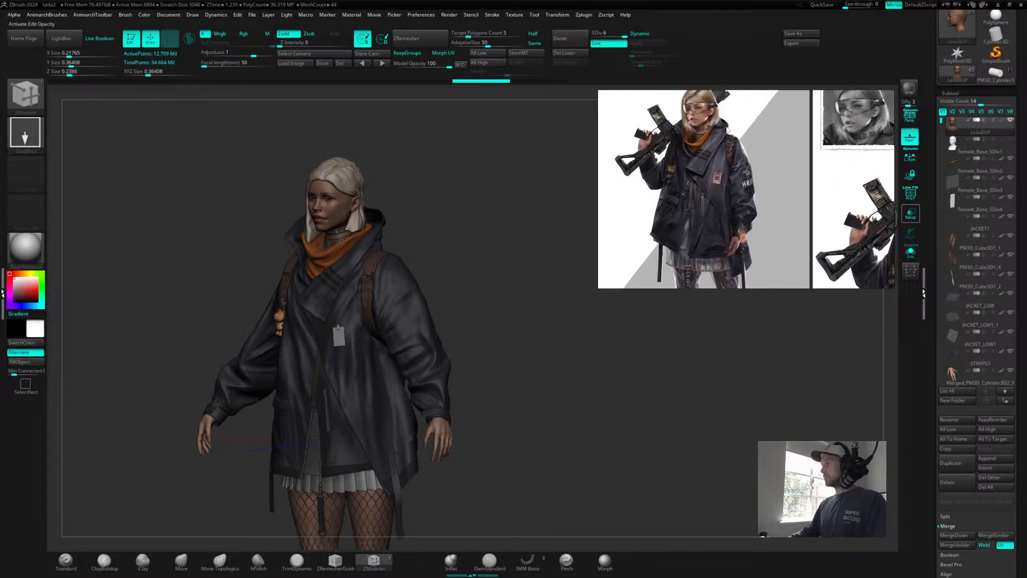
middle_click_drag(724, 131, 720, 170)
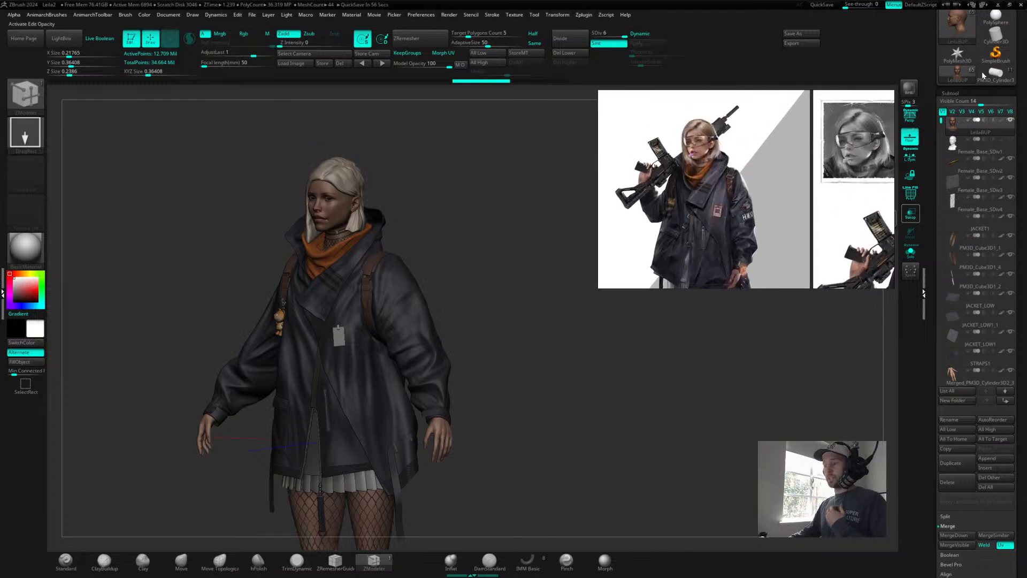
left_click_drag(448, 410, 681, 289)
- Switch back to the rifle tool and show the polygroup wireframe on the scope's side turret cylinder
mouse_move(1005, 80)
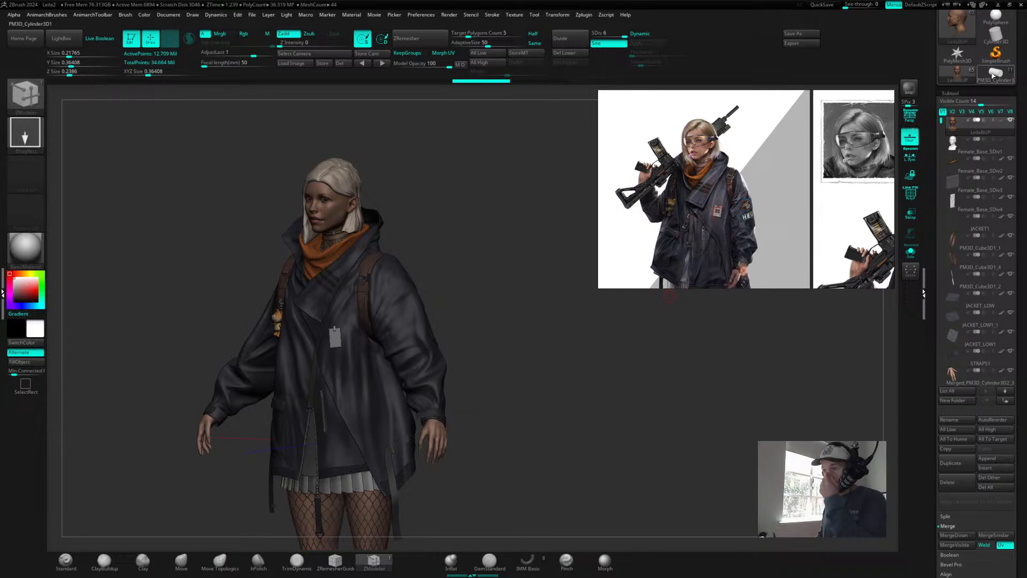
left_click(997, 77)
mouse_move(649, 354)
left_mouse_down("shift")
mouse_move(629, 360)
mouse_move(637, 363)
left_mouse_up("shift")
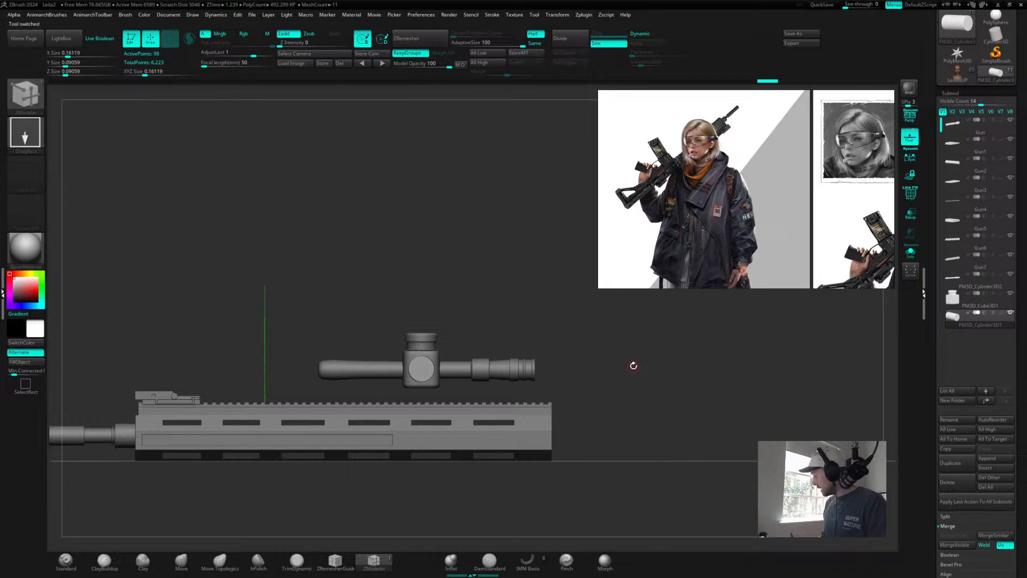
left_click_drag(618, 425, 764, 373)
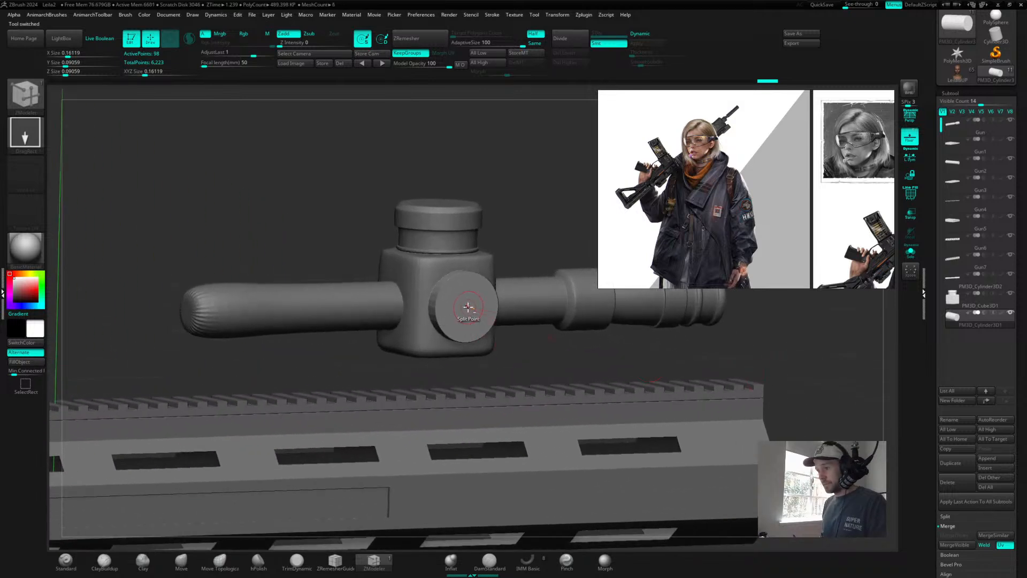
key("shift+f")
left_click_drag(534, 348, 542, 376)
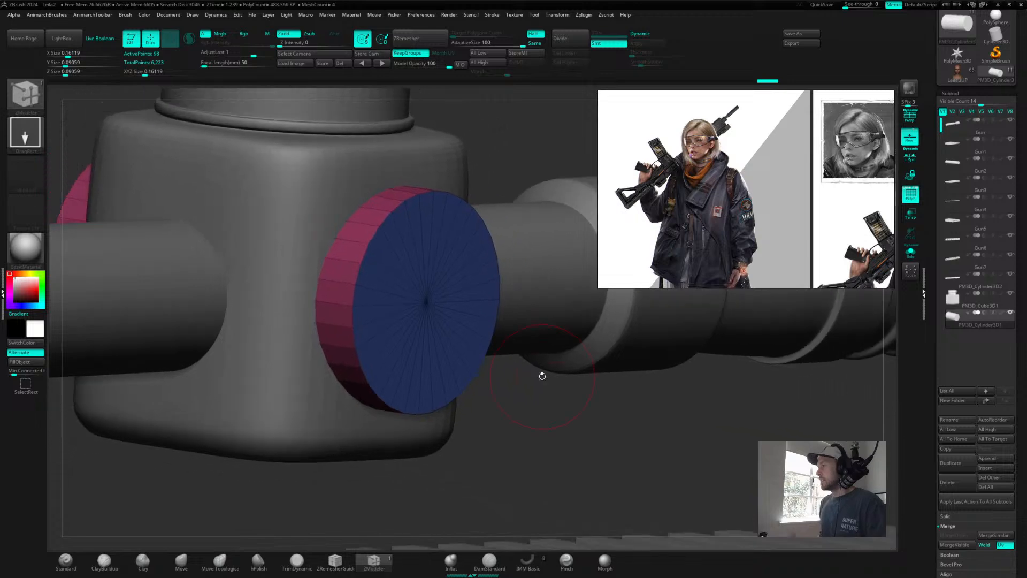
- Examine the slotted side turret of the scope in the rifle reference images
scroll(743, 186, "down", 7)
middle_click_drag(818, 136, 696, 256)
scroll(732, 187, "up", 4)
scroll(732, 186, "up", 5)
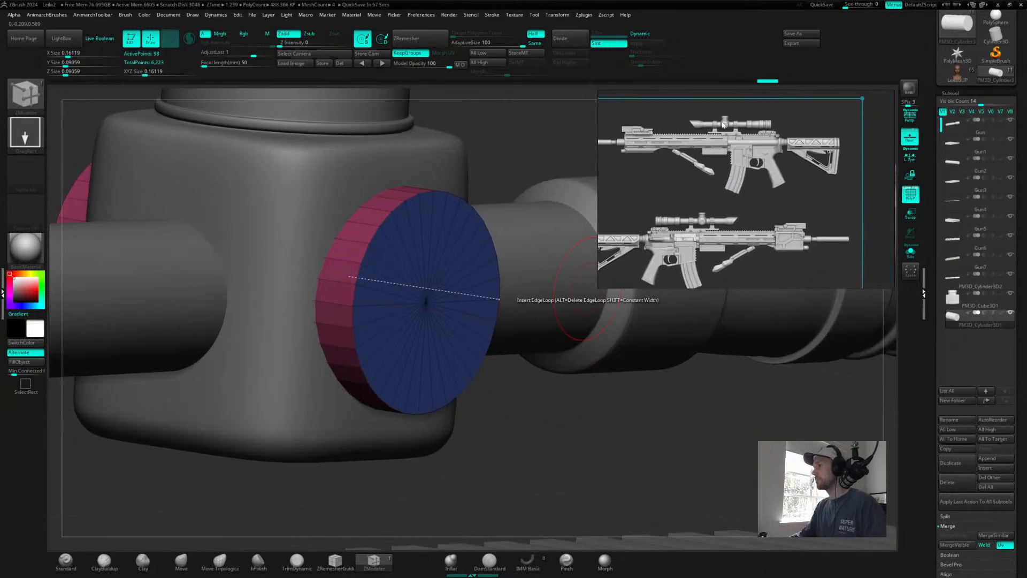
scroll(736, 133, "up", 5)
scroll(736, 133, "up", 4)
middle_click_drag(735, 133, 749, 161)
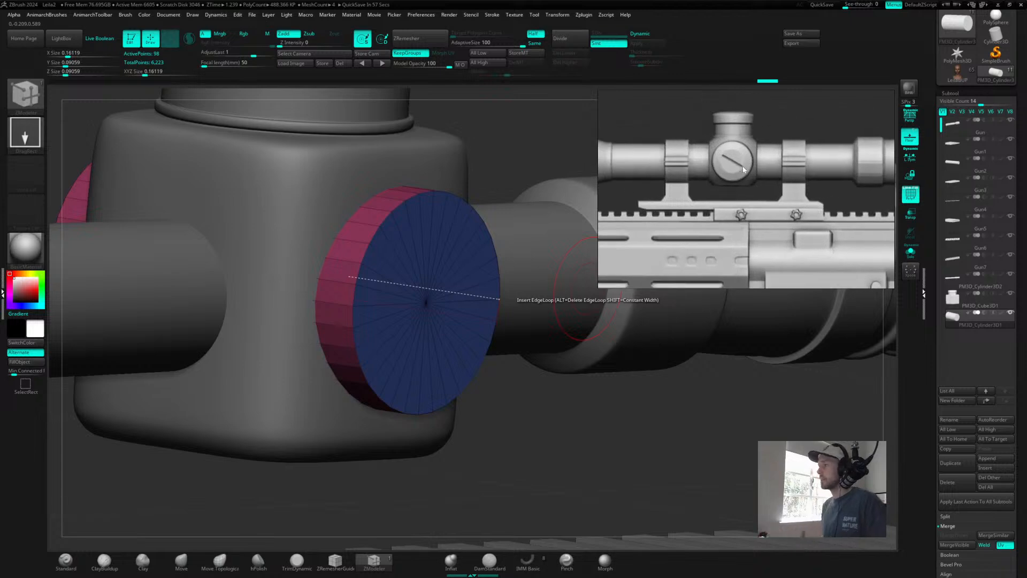
- Inset the side turret's end cap to form an outer ring around a smaller inner disc
left_click_drag(515, 379, 557, 427)
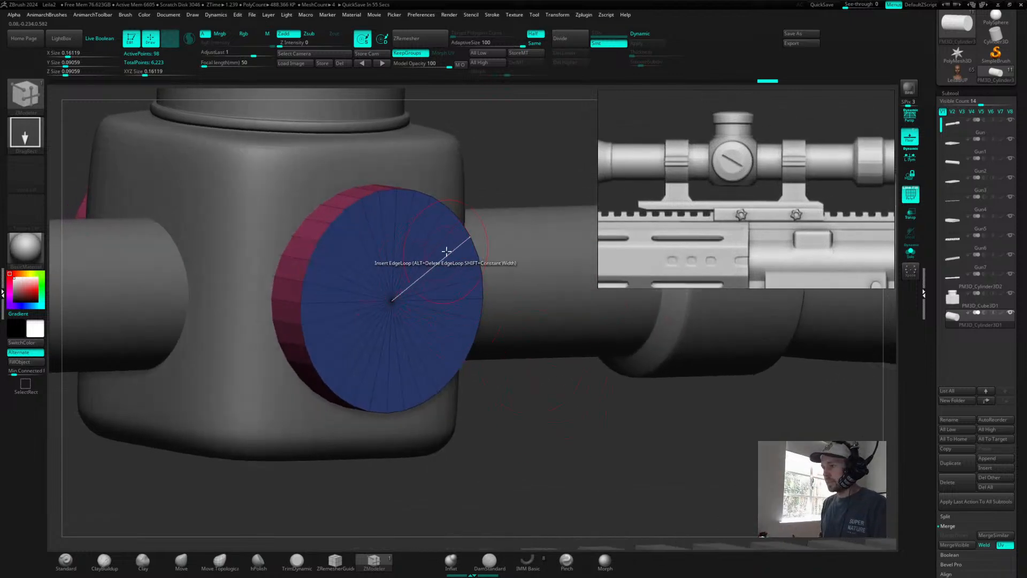
key("space")
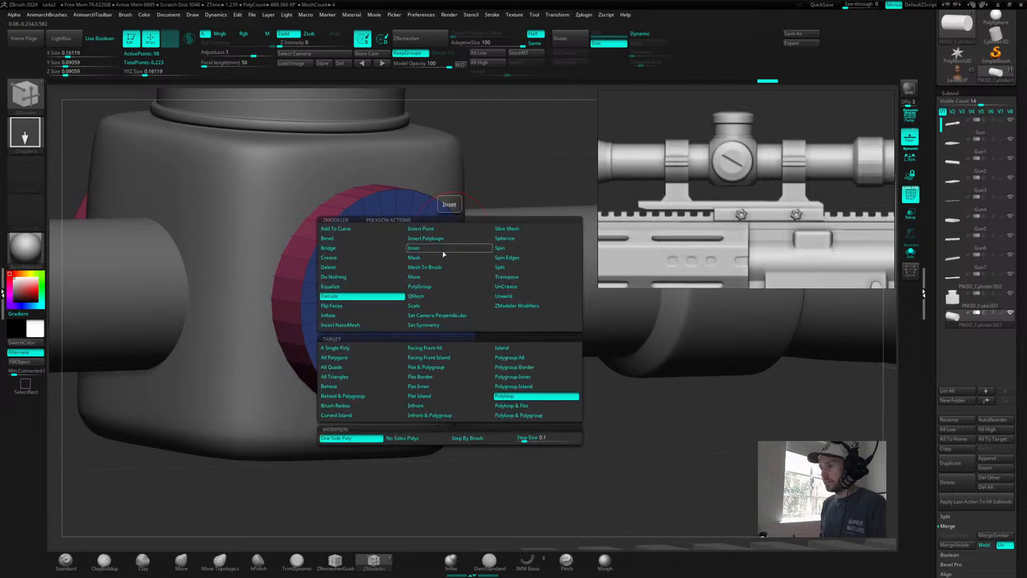
left_click(443, 248)
left_click_drag(464, 252, 433, 271)
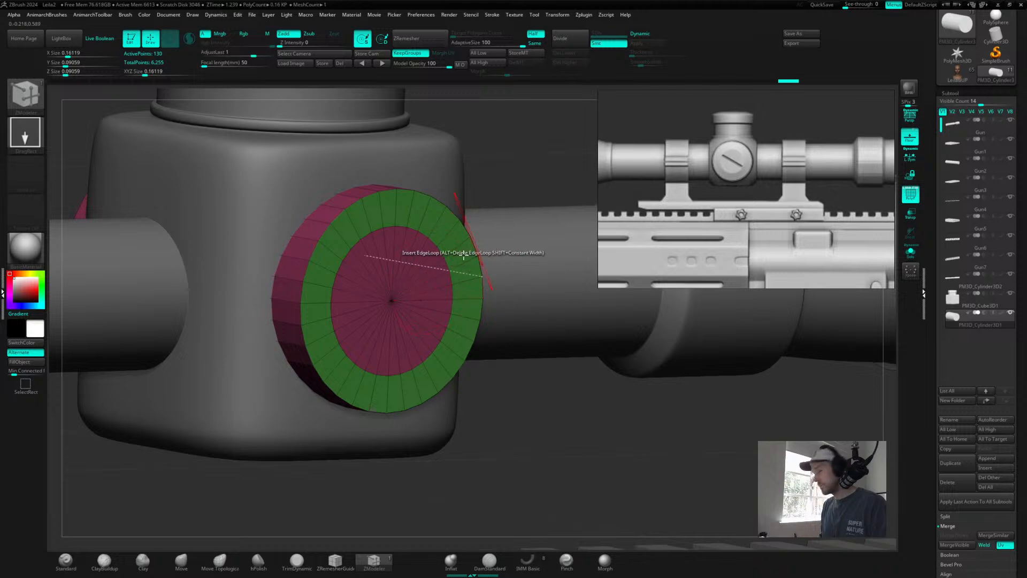
- Extrude the inner disc's polygroup island slightly outward so the surrounding ring slopes
mouse_move(566, 408)
left_mouse_down()
mouse_move(558, 403)
mouse_move(571, 405)
left_mouse_up()
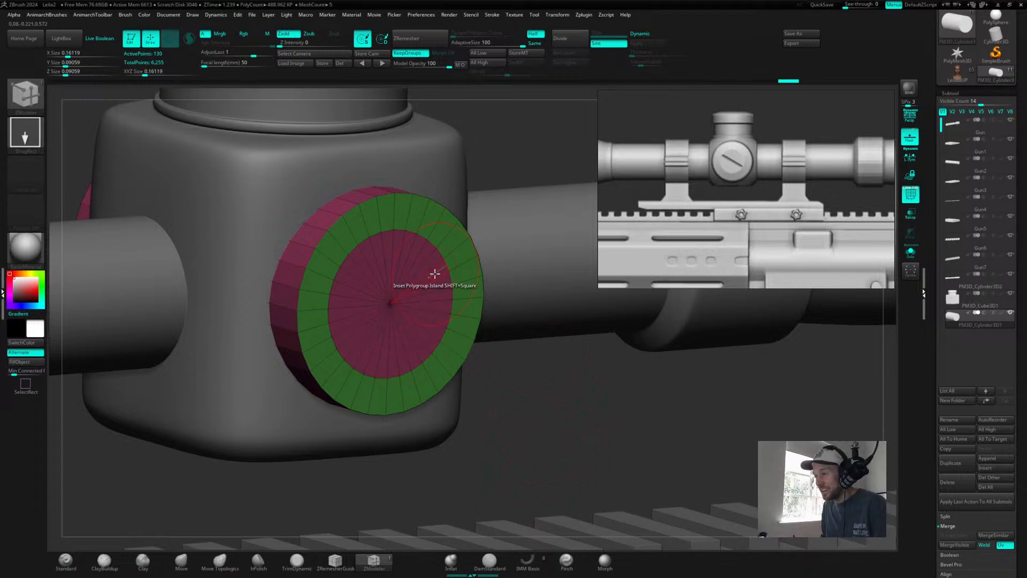
key("space")
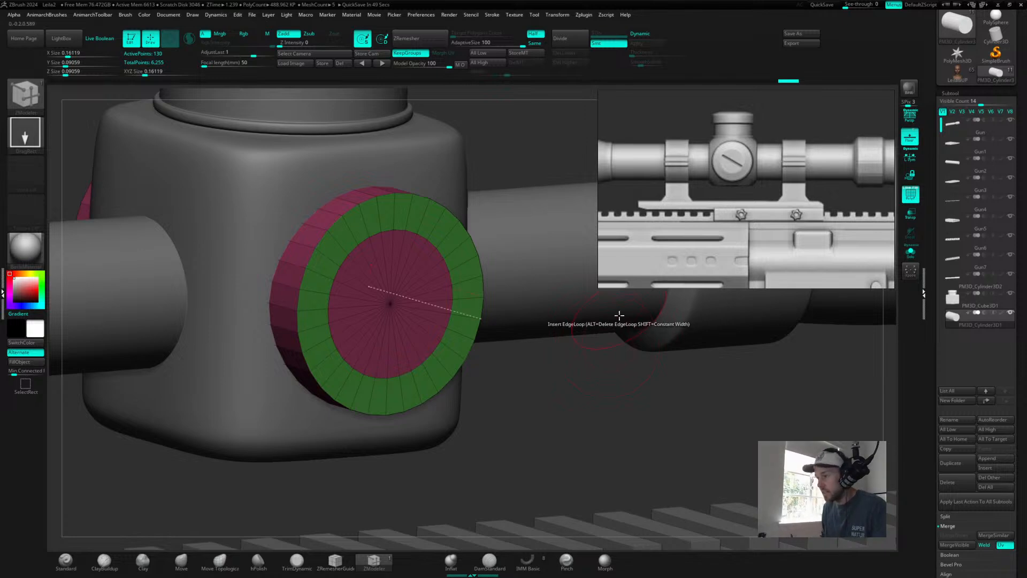
left_click_drag(567, 392, 564, 395, "shift")
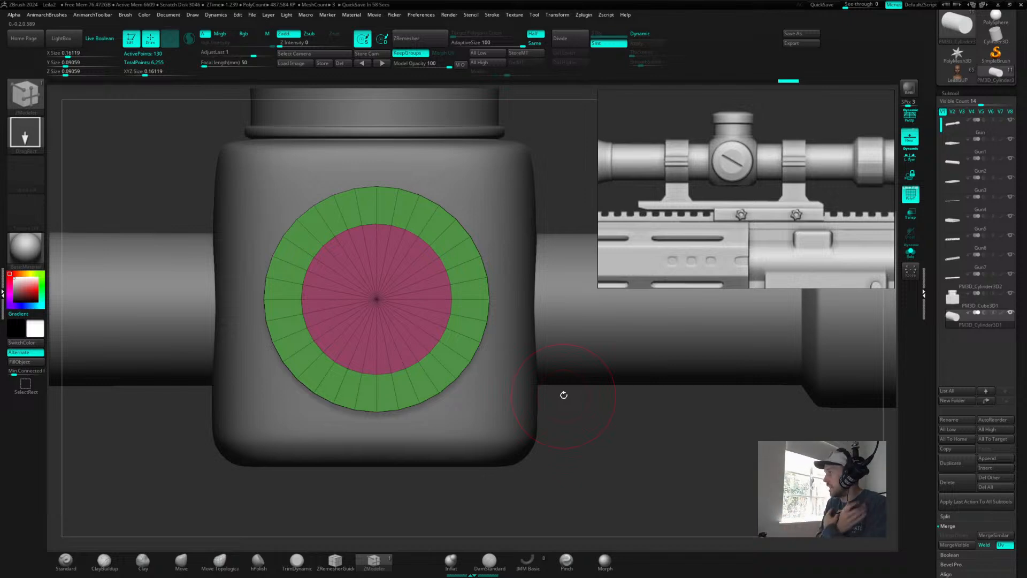
left_click_drag(658, 436, 688, 448)
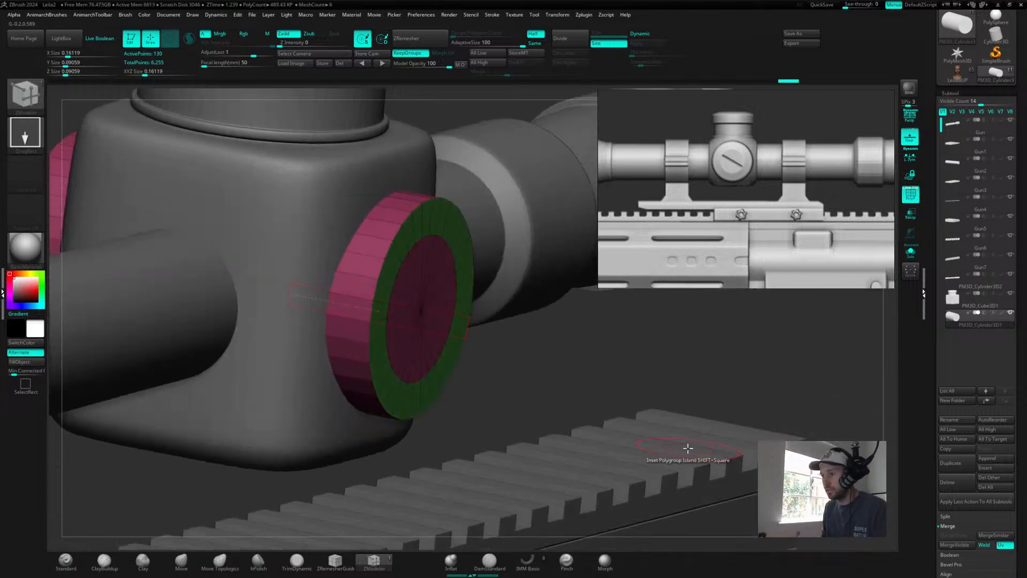
left_click_drag(488, 351, 555, 354)
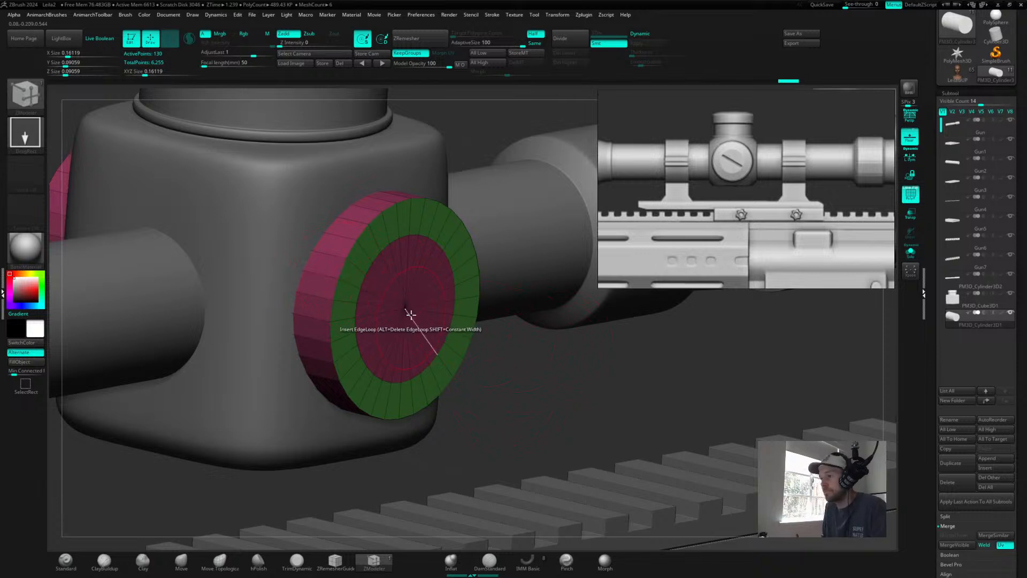
key("space")
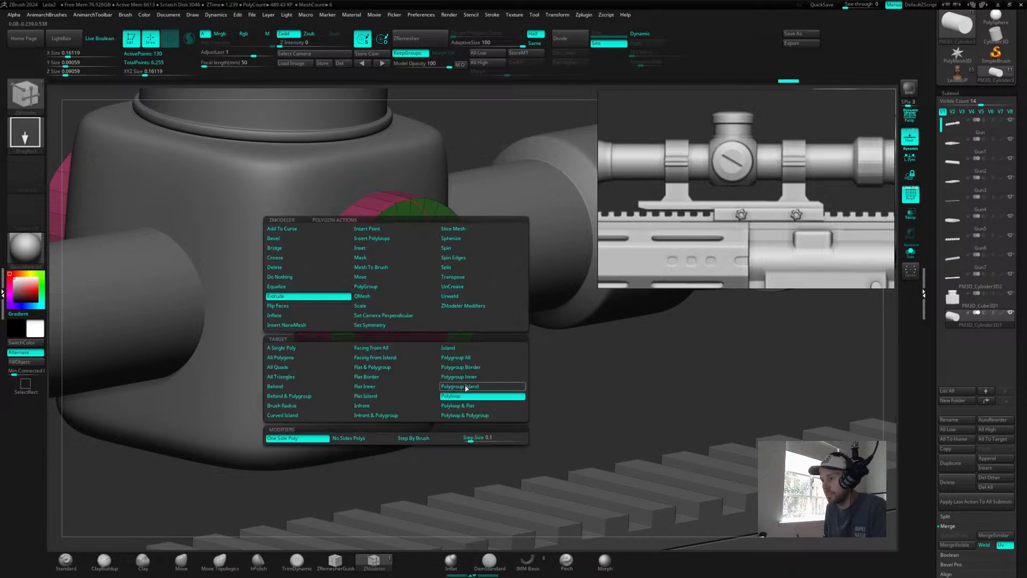
left_click_drag(398, 249, 416, 259)
left_click_drag(526, 375, 708, 476)
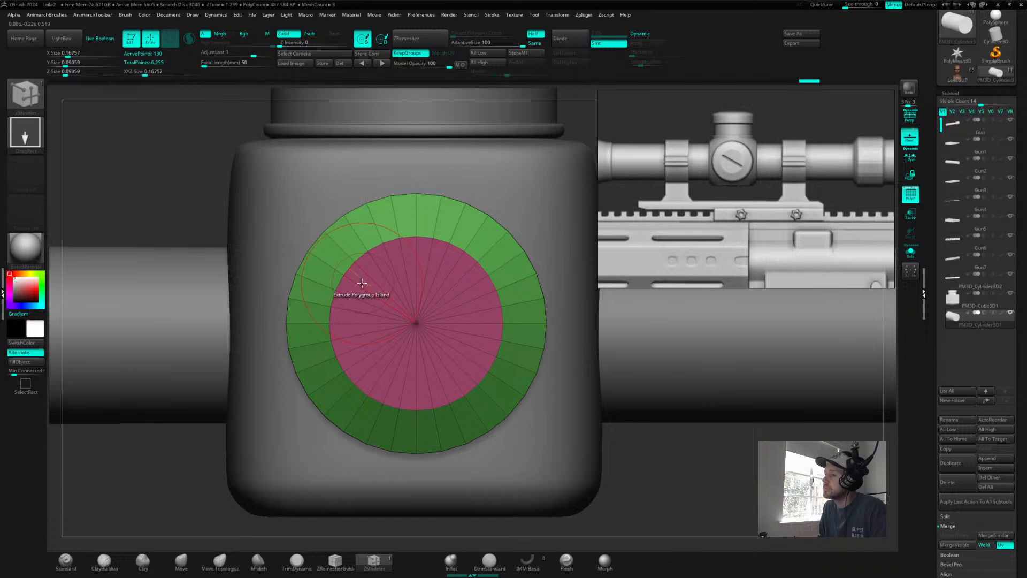
- Delete the turret's inner disc with the Polygroup All target, leaving an open ring
key("space")
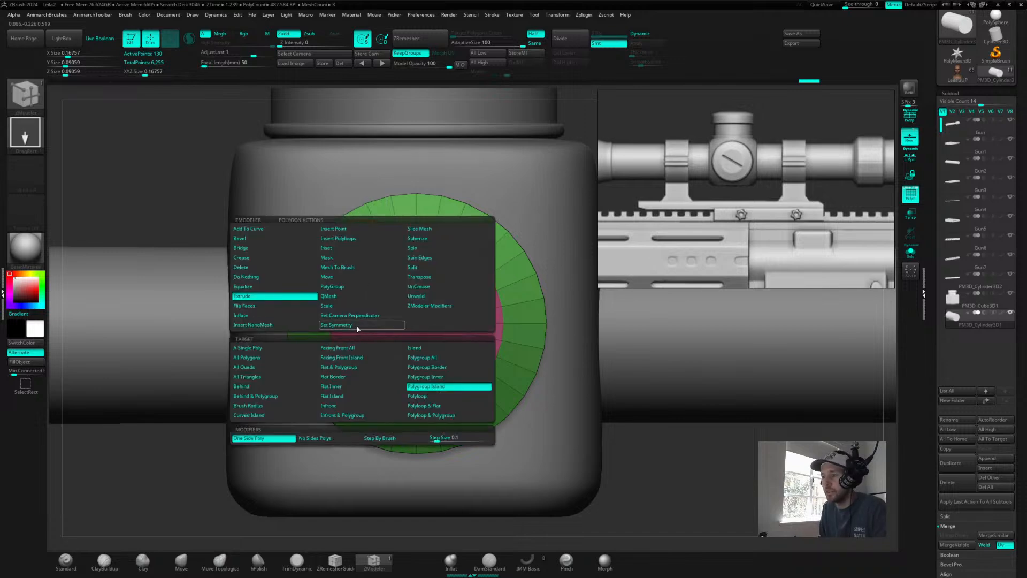
key("f")
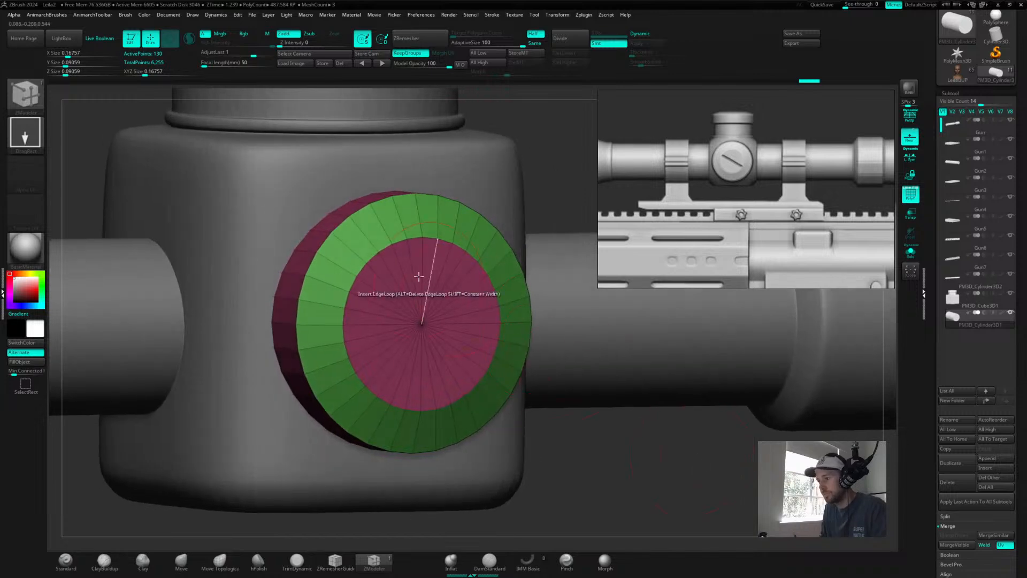
key("space")
left_click(349, 267)
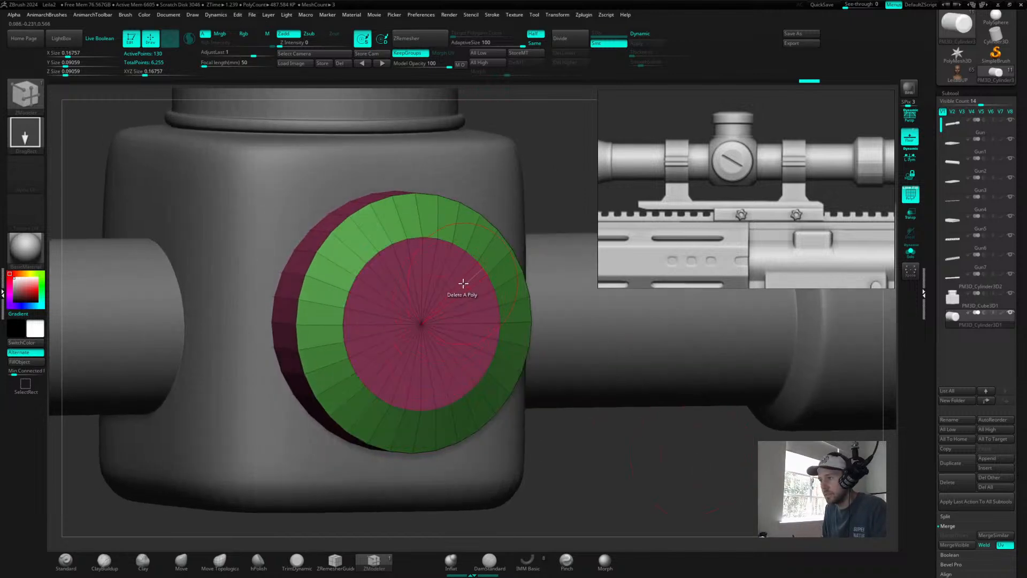
key("space")
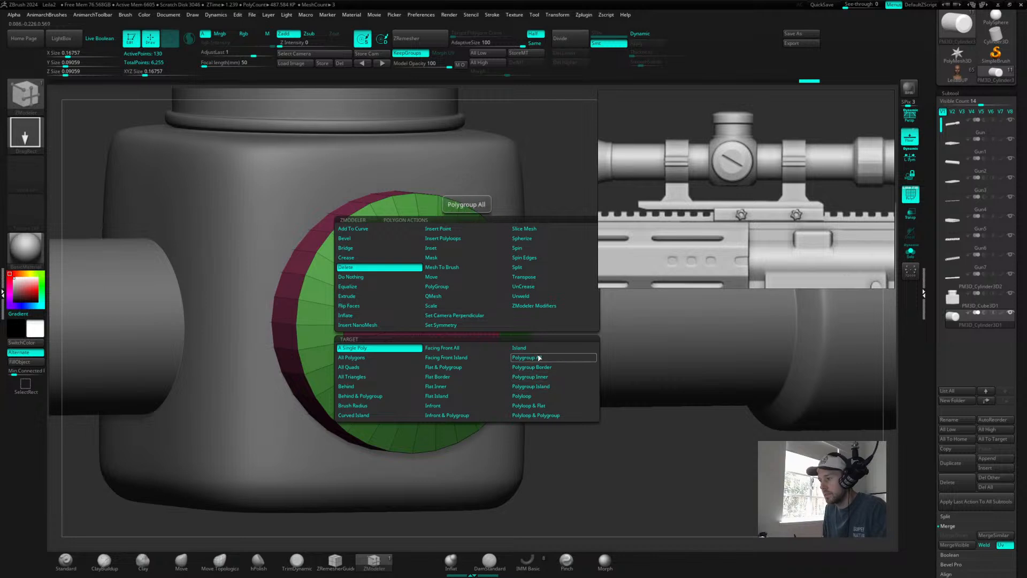
left_click(539, 357)
left_click(455, 260)
- Mirror the edited turret geometry and weld it so both sides of the scope match
left_click_drag(602, 450, 601, 362, "alt")
key("space")
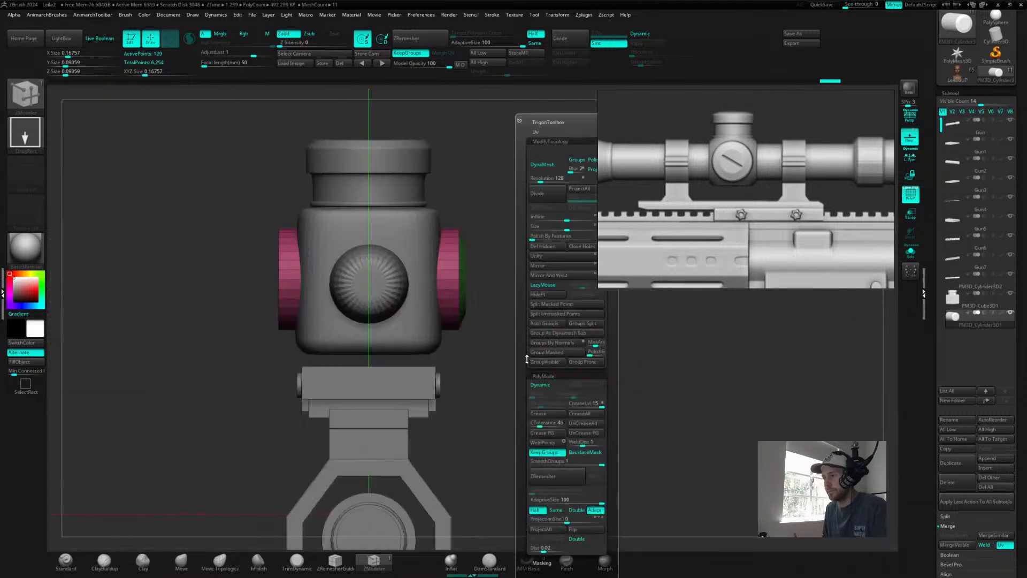
left_click(544, 266)
left_click(546, 275)
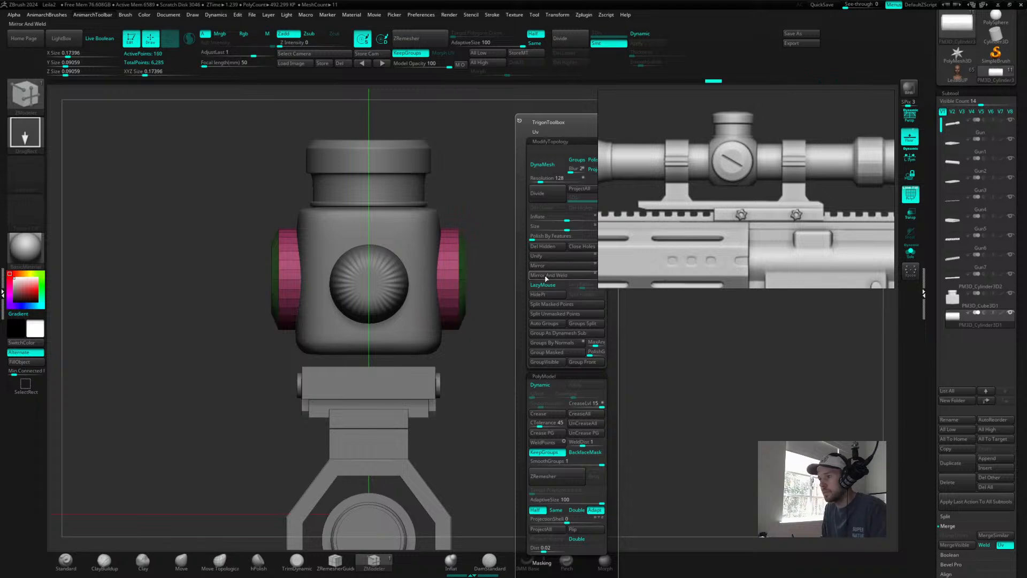
- Bridge two opposite inner edges of the ring to create a diagonal strip across the turret opening
left_click_drag(552, 299, 573, 360)
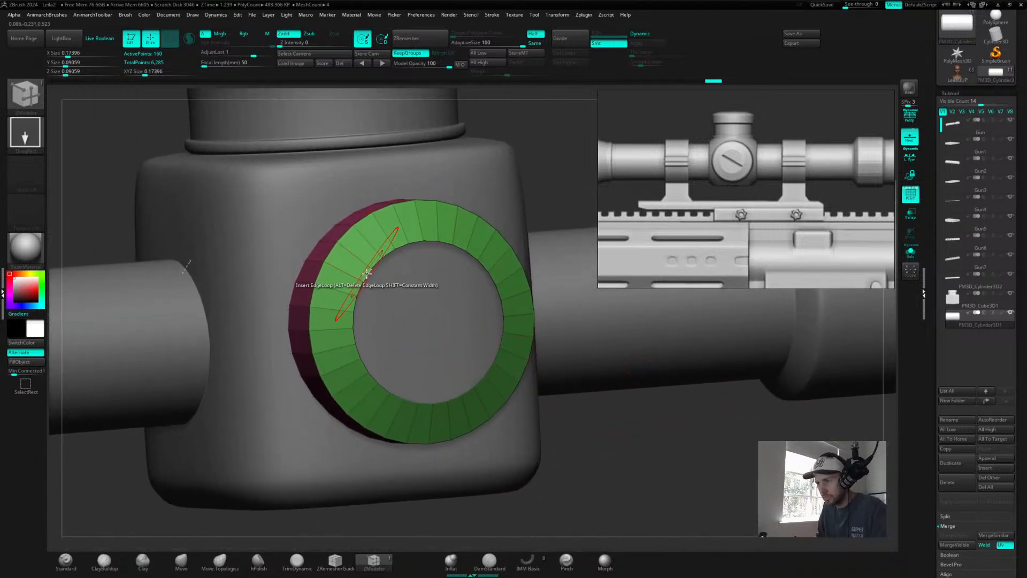
key("space")
left_click(276, 302)
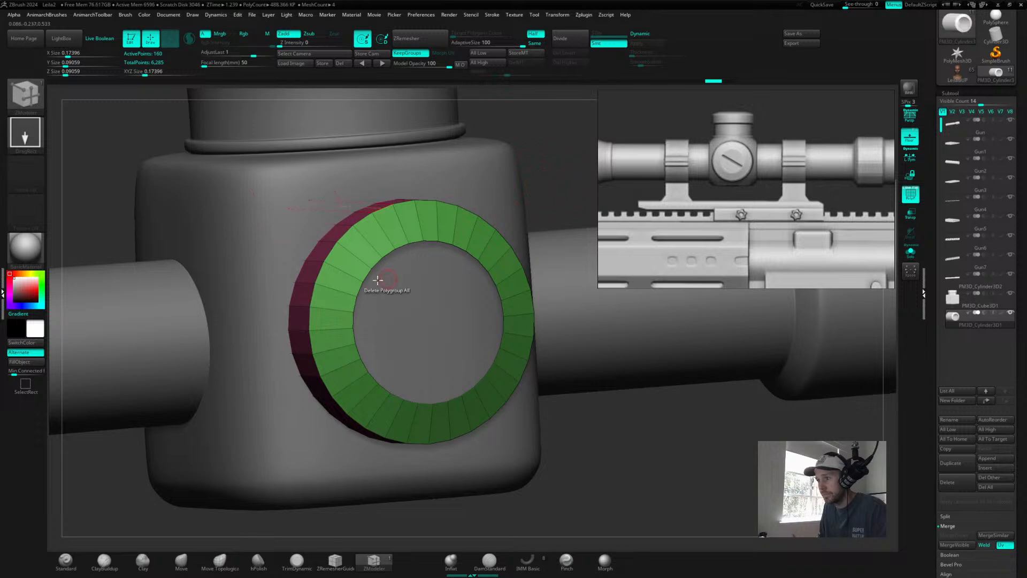
left_click_drag(566, 161, 527, 167)
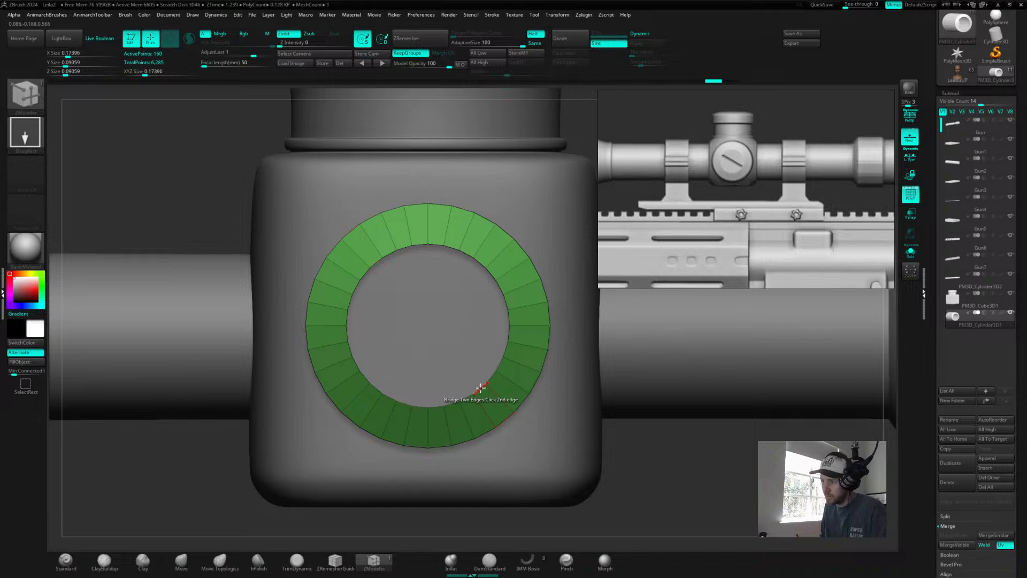
left_click(481, 389)
mouse_move(713, 452)
left_mouse_down()
mouse_move(699, 456)
mouse_move(722, 459)
left_mouse_up()
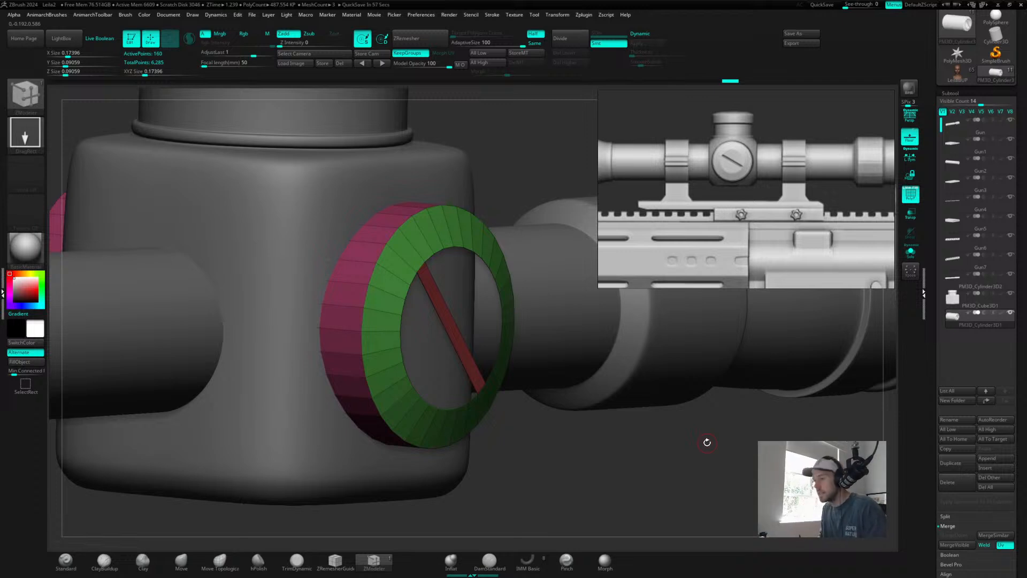
right_click_drag(509, 419, 509, 458)
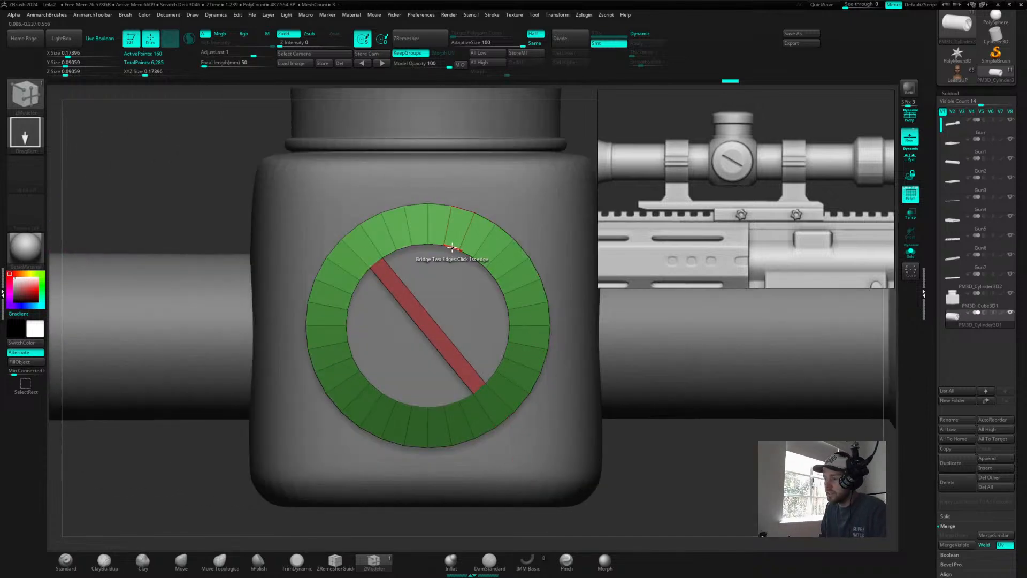
right_click_drag(679, 449, 696, 423)
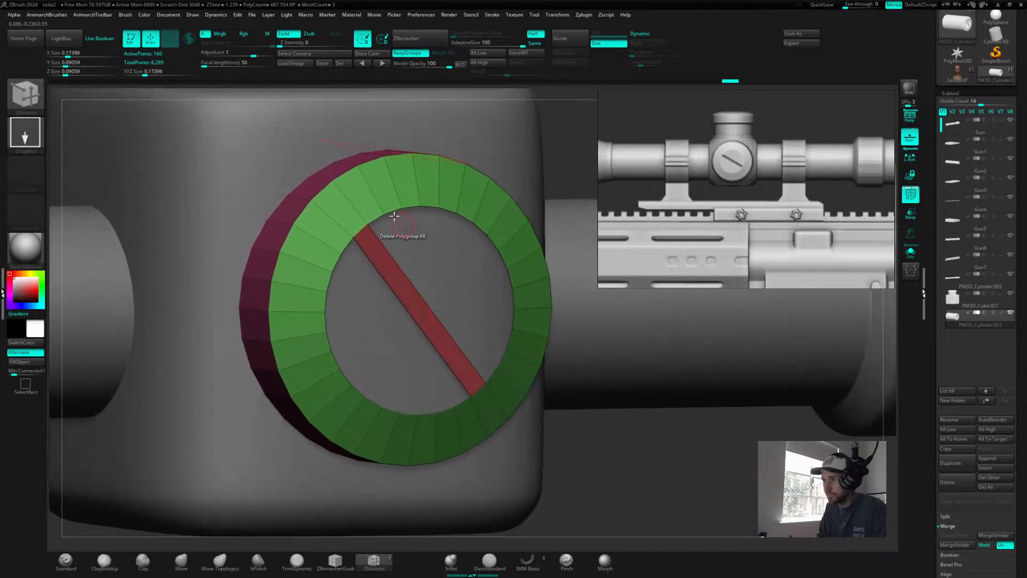
- Try closing the upper half of the opening beside the diagonal strip with the Concave Hole target, and undo it
key("space")
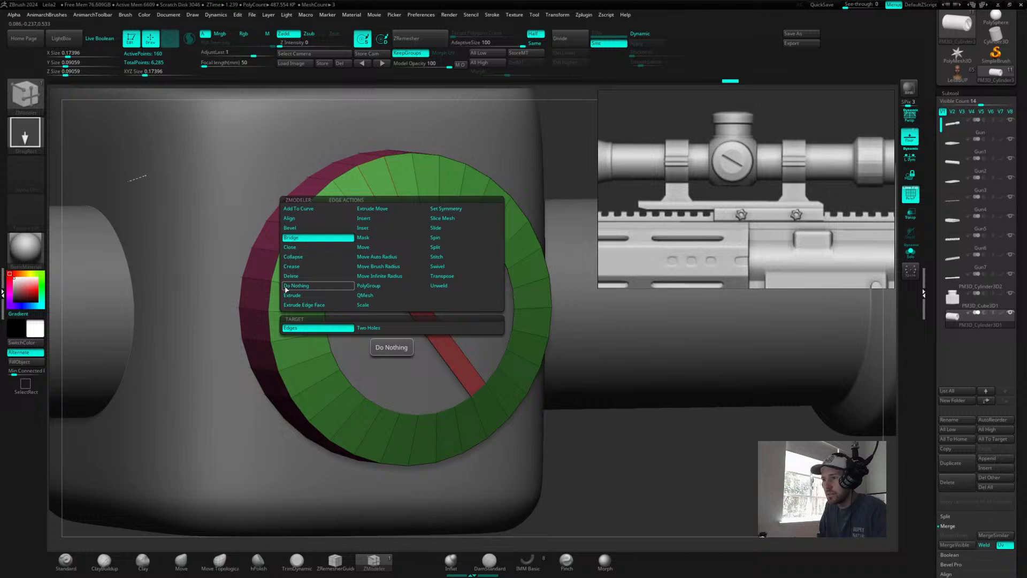
left_click(297, 248)
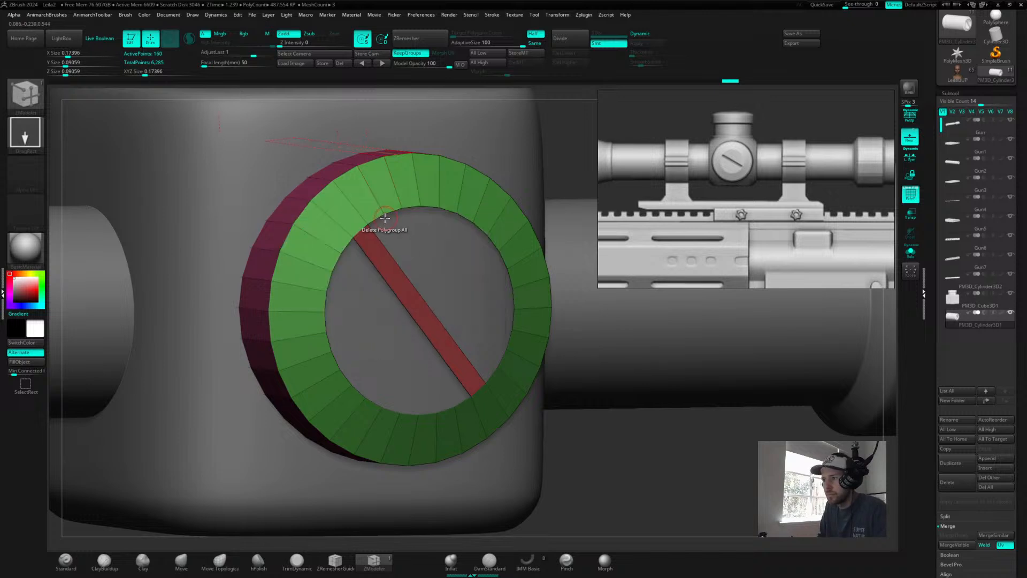
left_click(393, 210)
left_click_drag(626, 444, 649, 446)
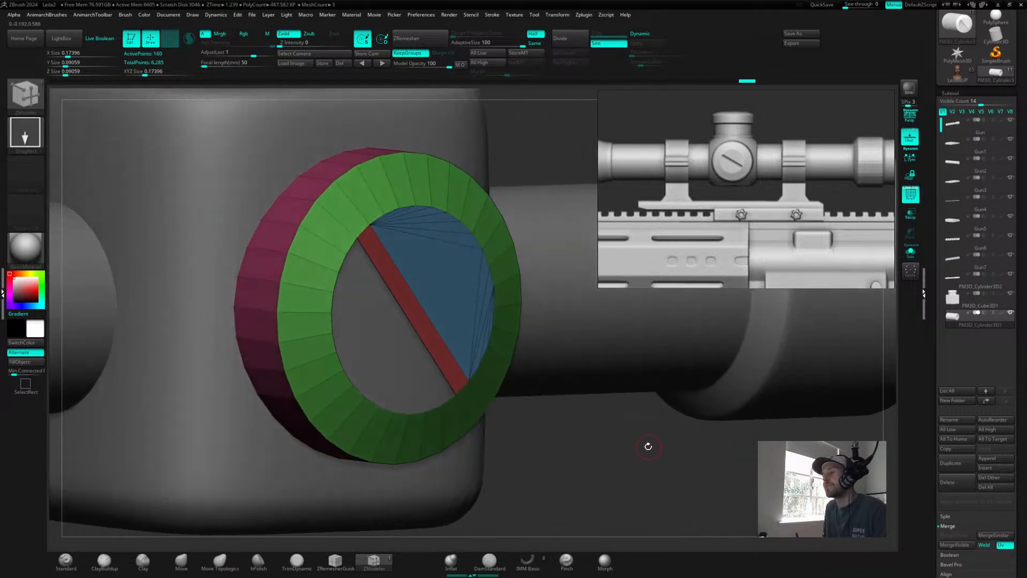
key("ctrl+z")
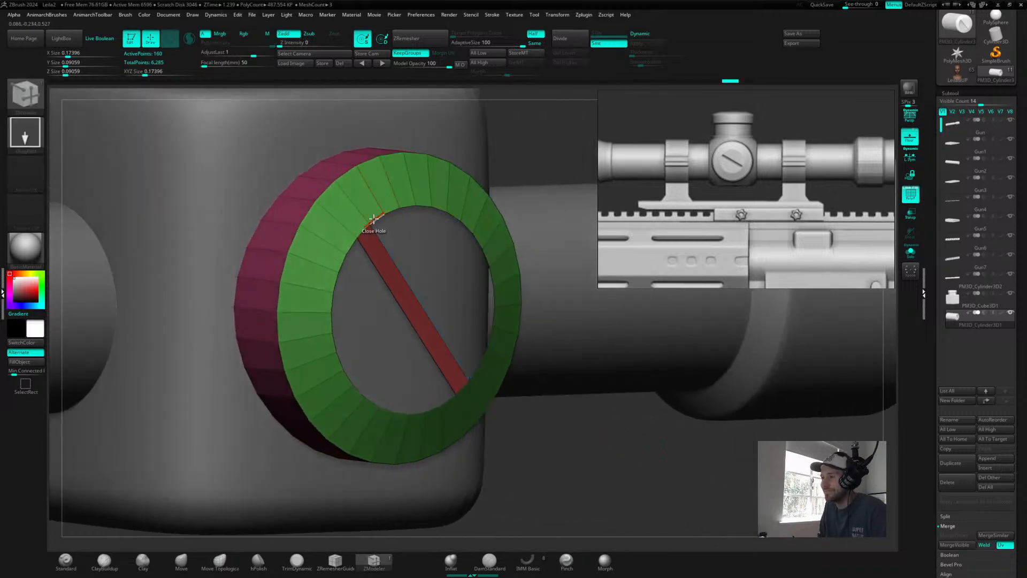
- Close the upper half of the opening with the Convex Hole target and preview the turret with dynamic subdivision
key("space")
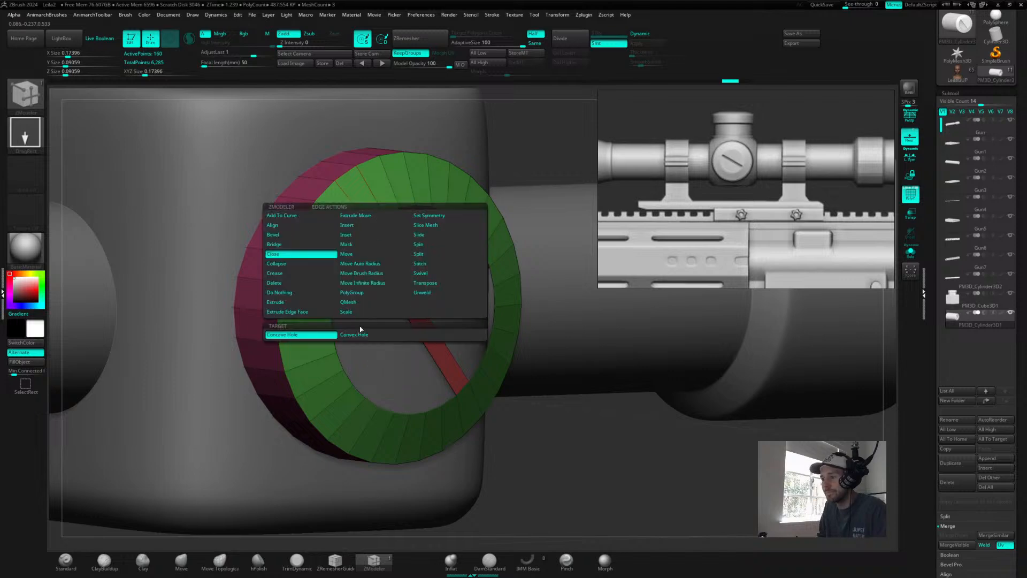
left_click(376, 218)
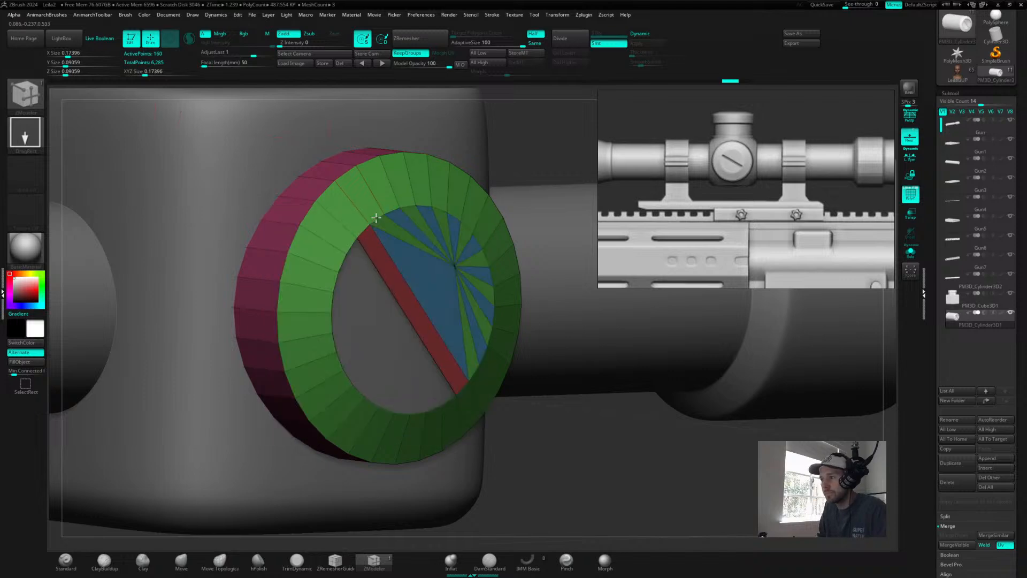
mouse_move(612, 460)
left_mouse_down()
mouse_move(589, 448)
mouse_move(652, 432)
mouse_move(674, 436)
mouse_move(666, 450)
left_mouse_up()
key("d")
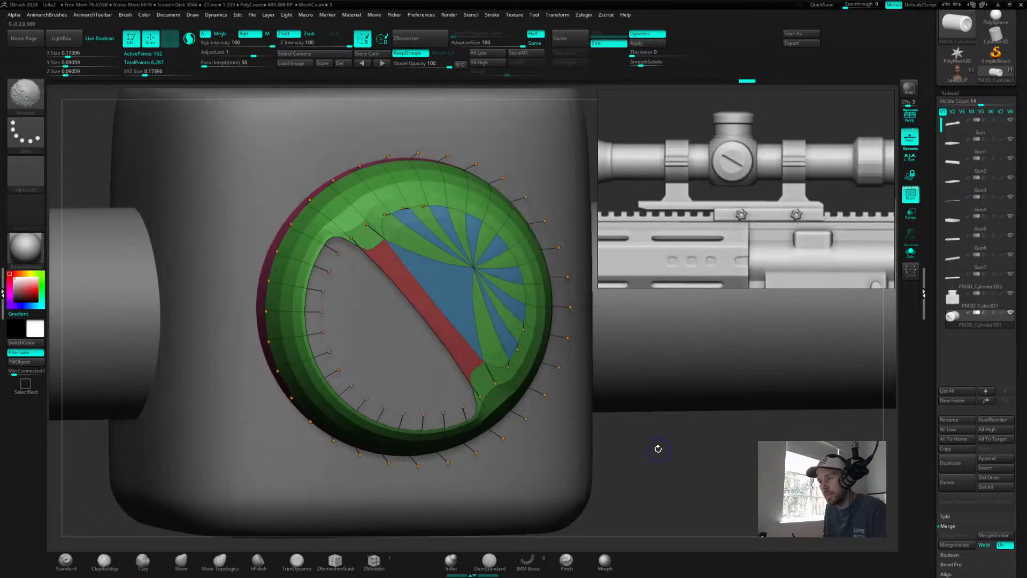
- Insert a single edge loop close to the knob ring's inner edge and preview it with dynamic subdivision
key("shift+d")
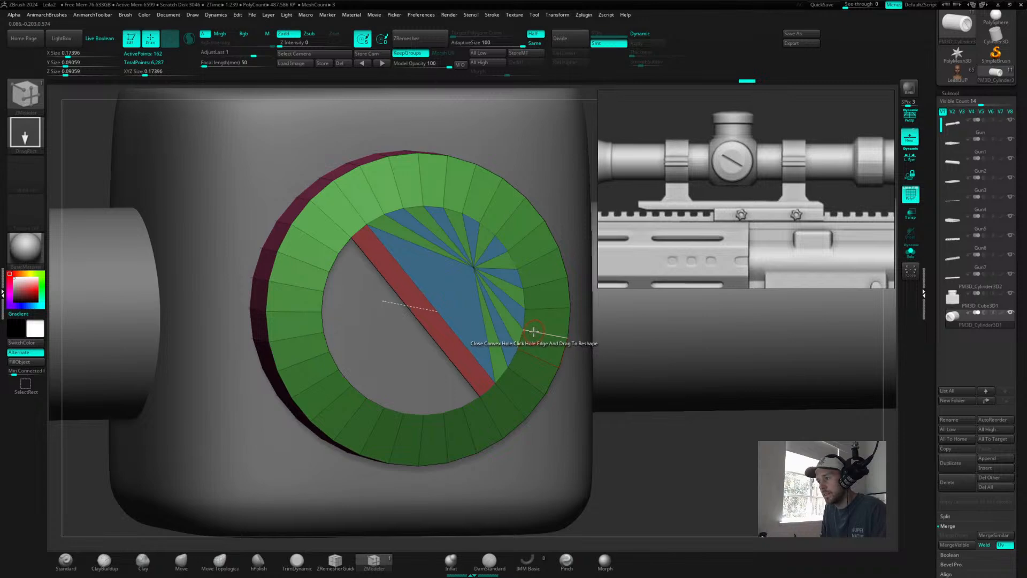
key("space")
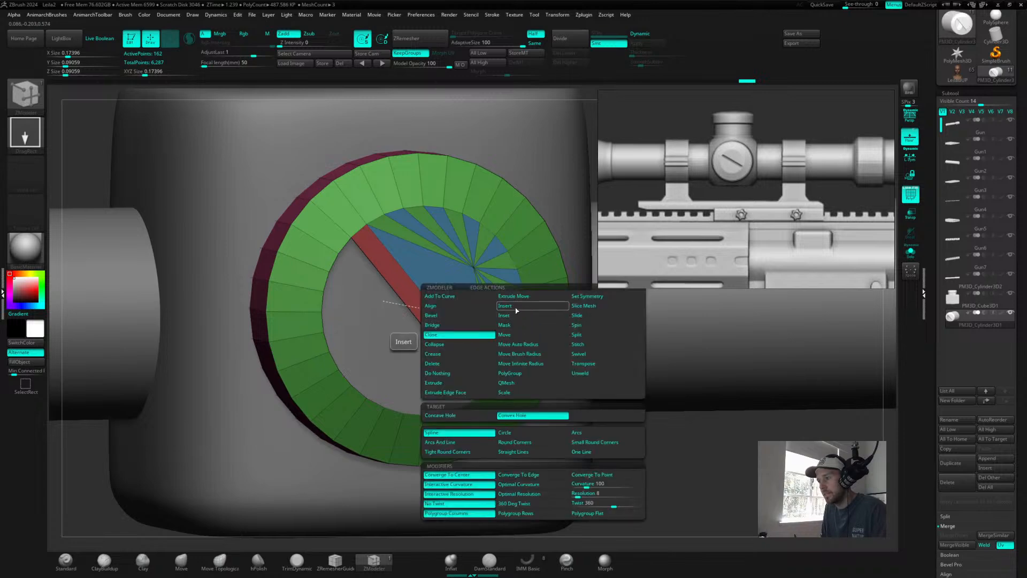
left_click(515, 307)
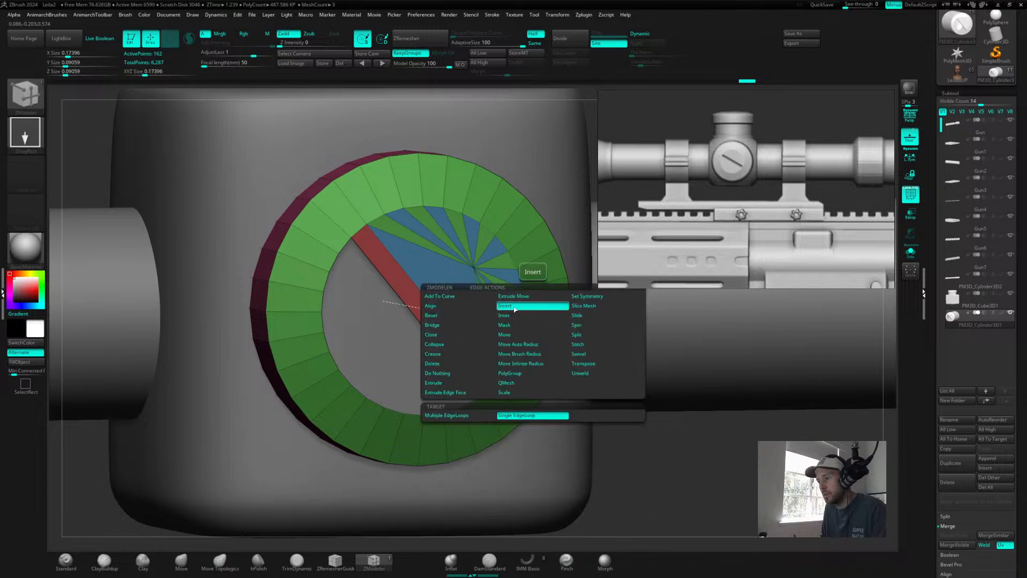
left_click(529, 308)
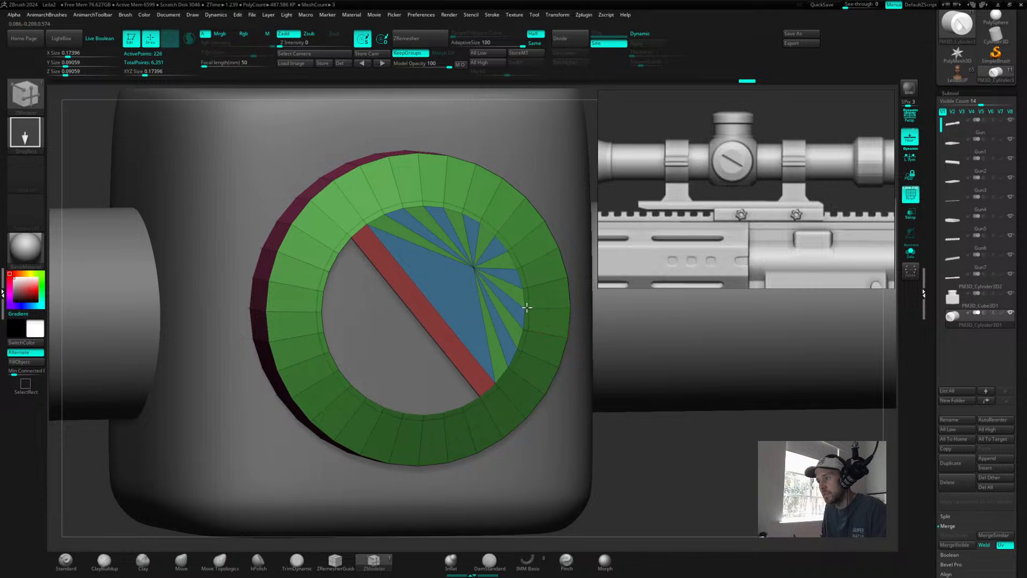
key("d")
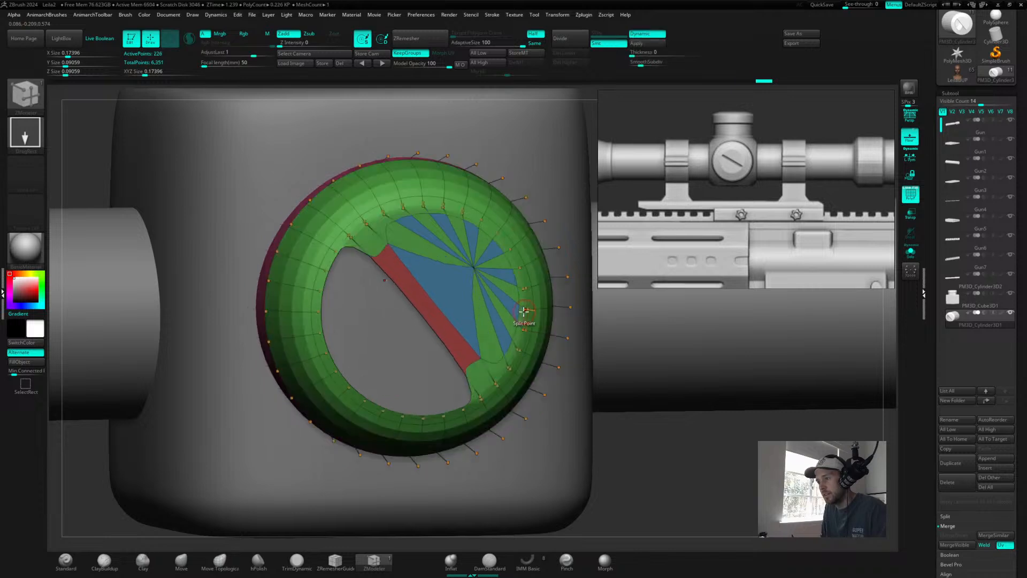
key("shift")
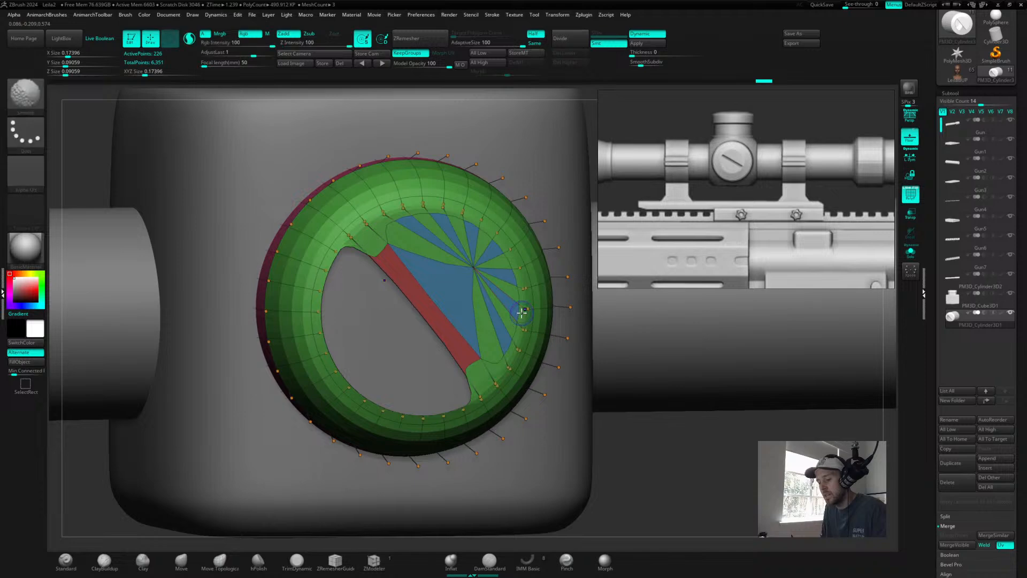
- Close the open half of the ring beside the diagonal strip using the Close action with Convex Hole
key("shift+d")
left_click_drag(653, 443, 686, 423)
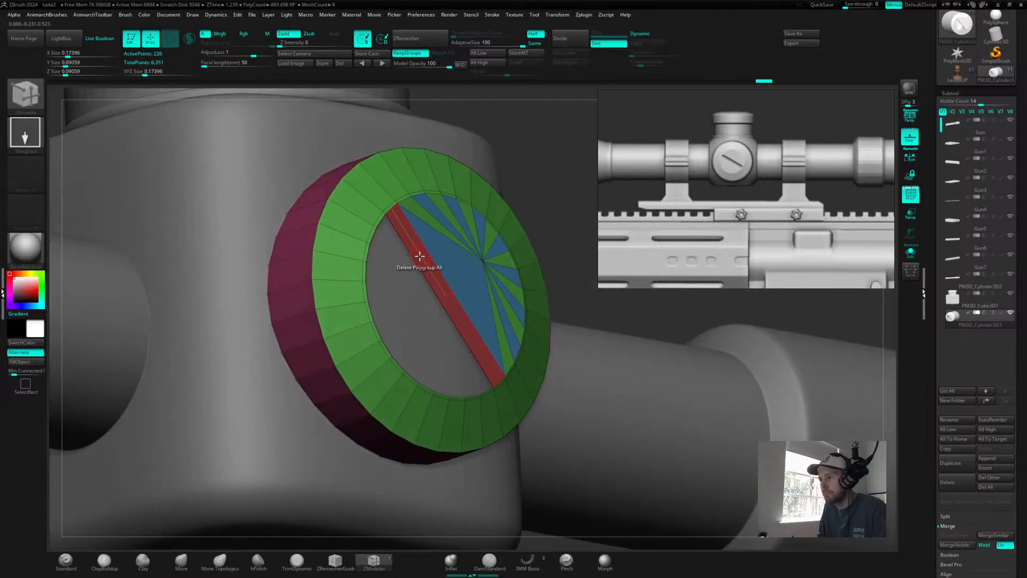
key("space")
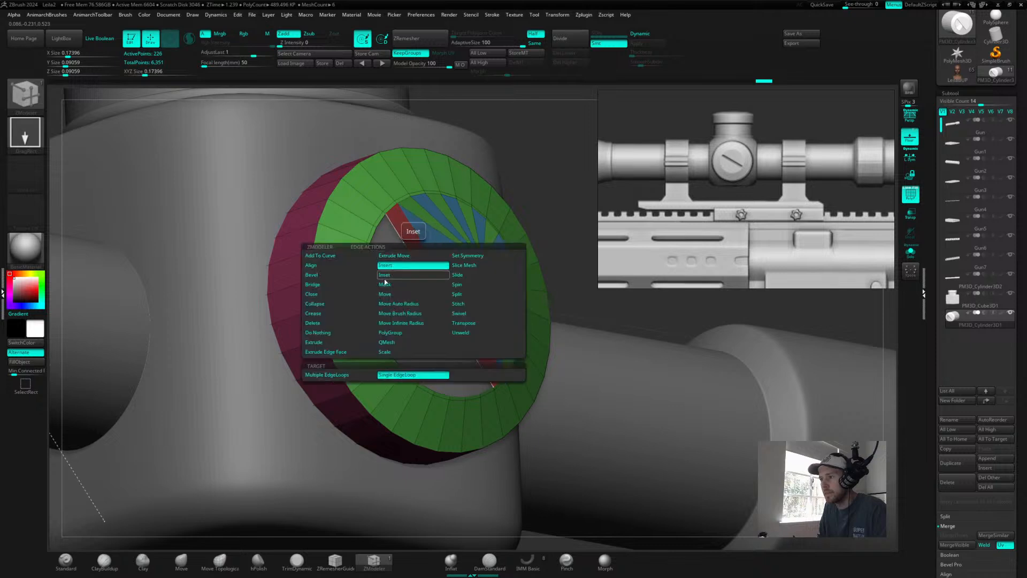
left_click(327, 297)
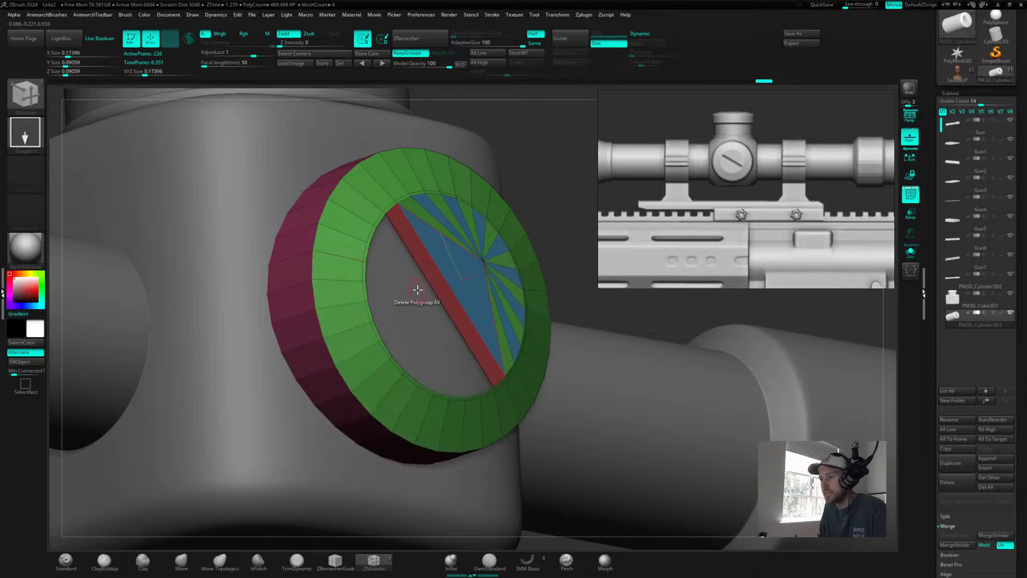
left_click_drag(537, 241, 541, 337)
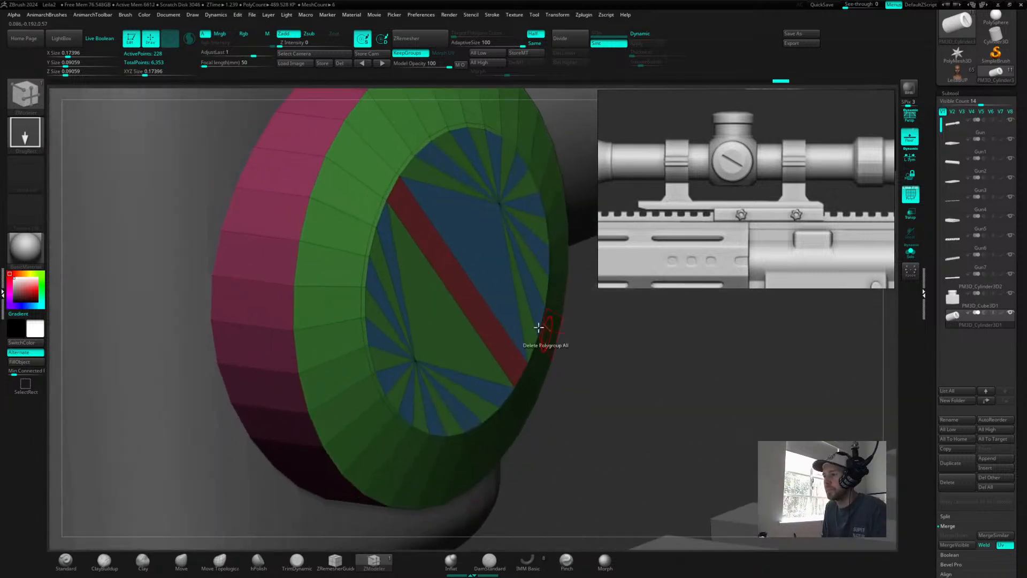
- Extrude the diagonal strip inward as a Polygroup Island to form a recessed slot, and preview it smoothed
key("space")
left_click(334, 297)
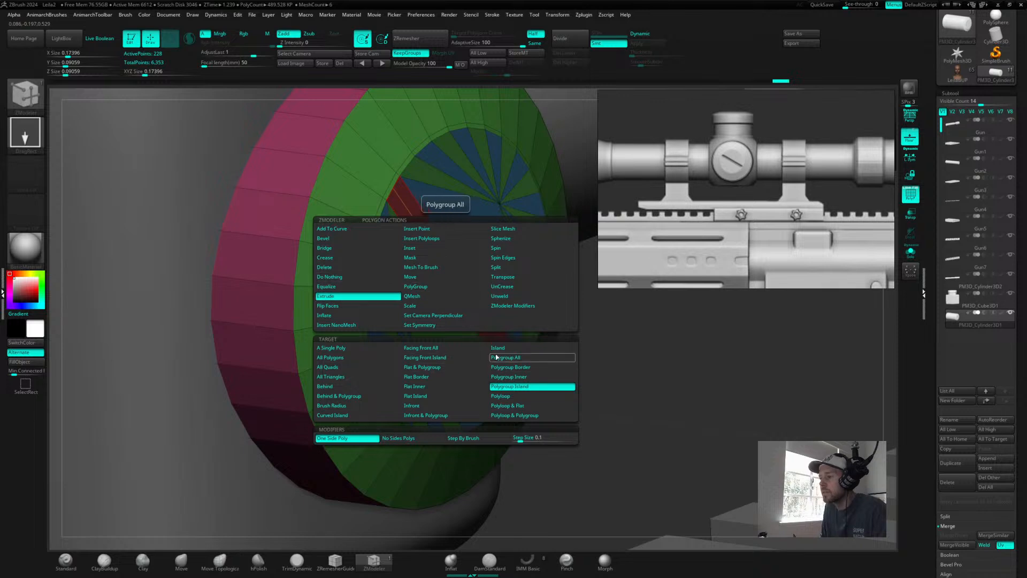
left_click_drag(459, 287, 445, 277)
key("d")
mouse_move(644, 377)
left_mouse_down("alt")
mouse_move(599, 328)
mouse_move(687, 375)
left_mouse_up("alt")
key("shift+d")
left_click_drag(694, 412, 639, 489)
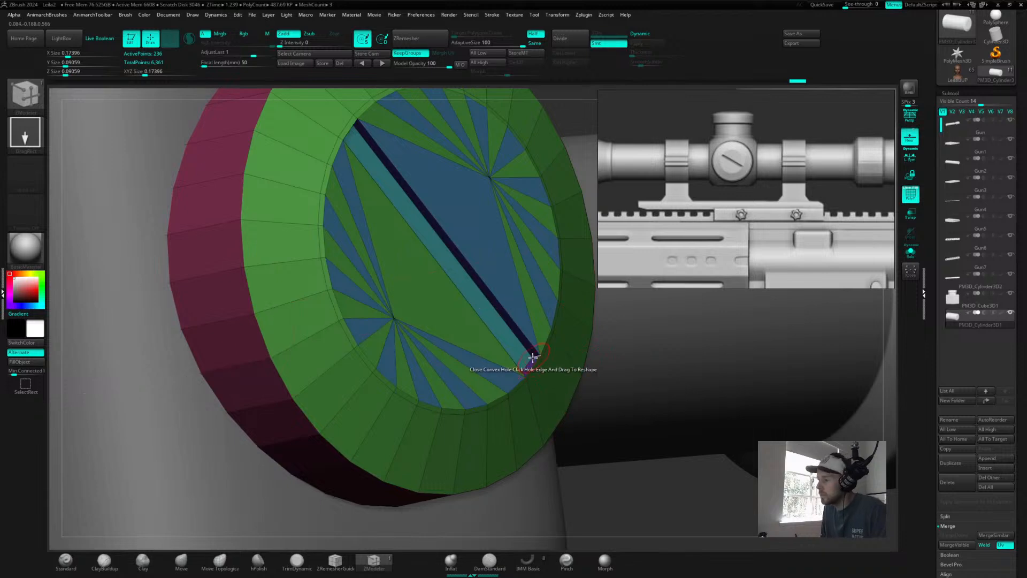
- Insert an edge loop near the end of the recessed slot
key("space")
left_click(514, 306)
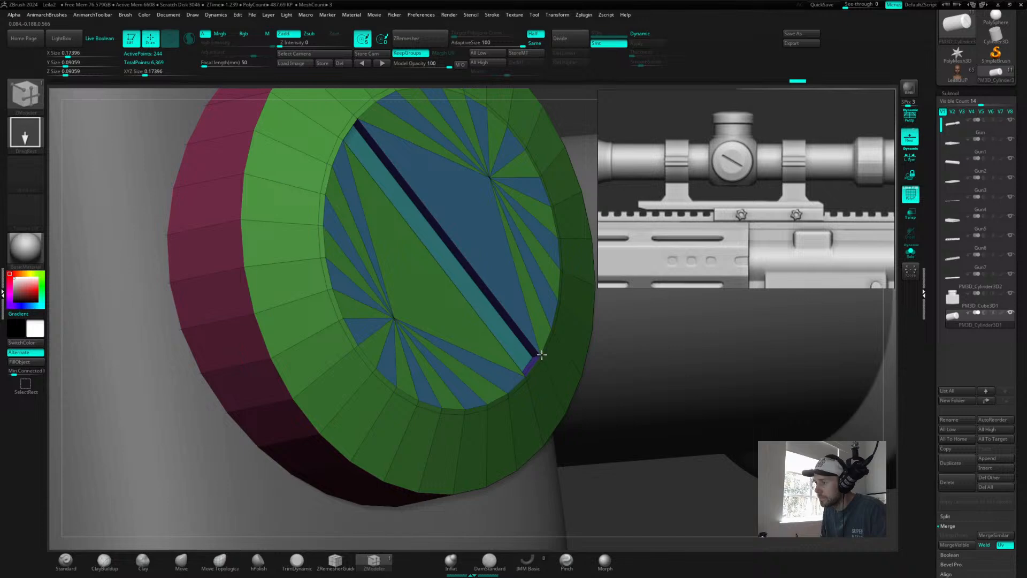
left_click_drag(535, 360, 669, 456)
- Undo the slot modelling, including the strip and ring inset, back to the plain capped side knob
key("ctrl+z")
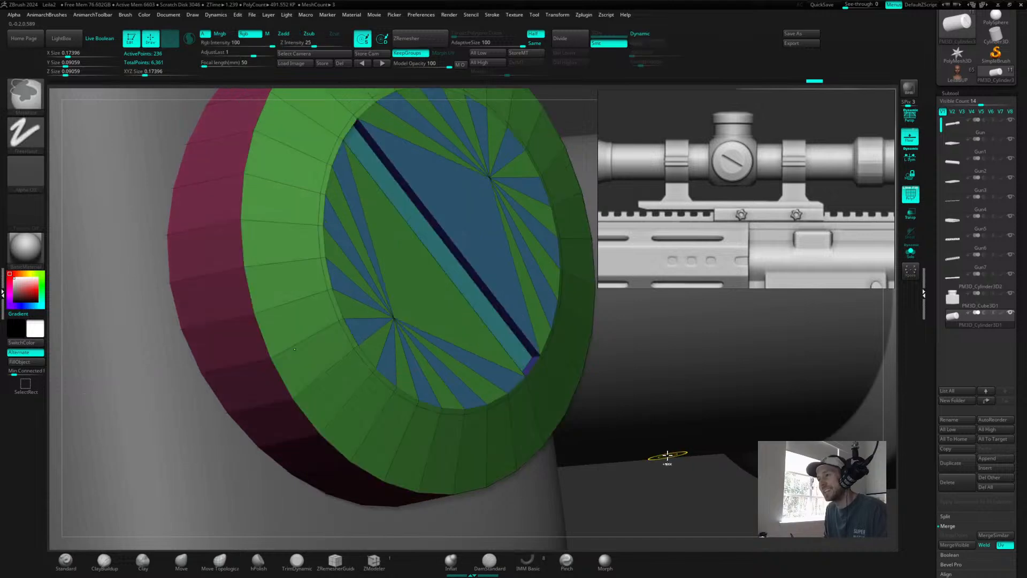
key("ctrl+z")
key("ctrl+z")
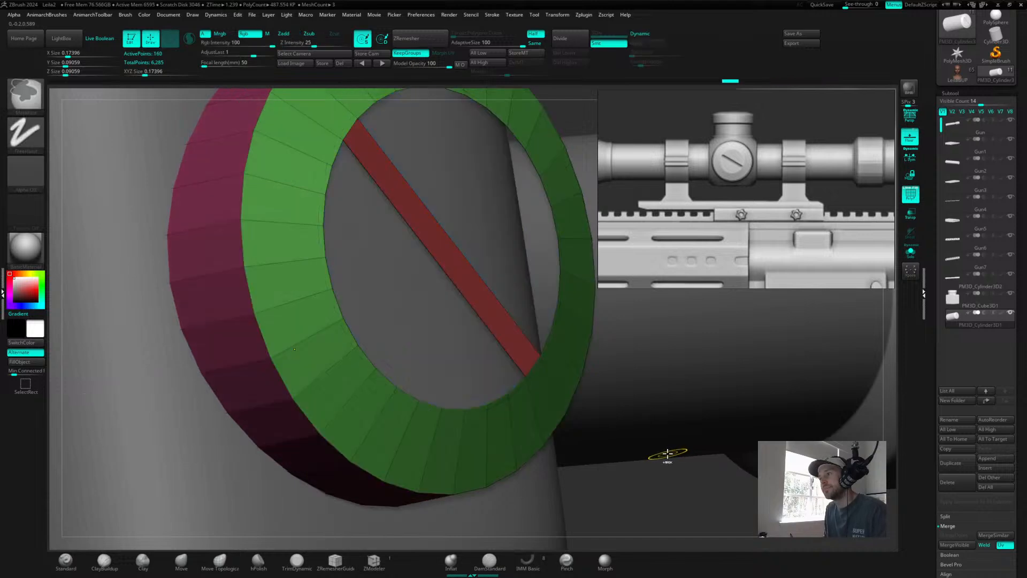
key("f")
left_click_drag(640, 477, 608, 477)
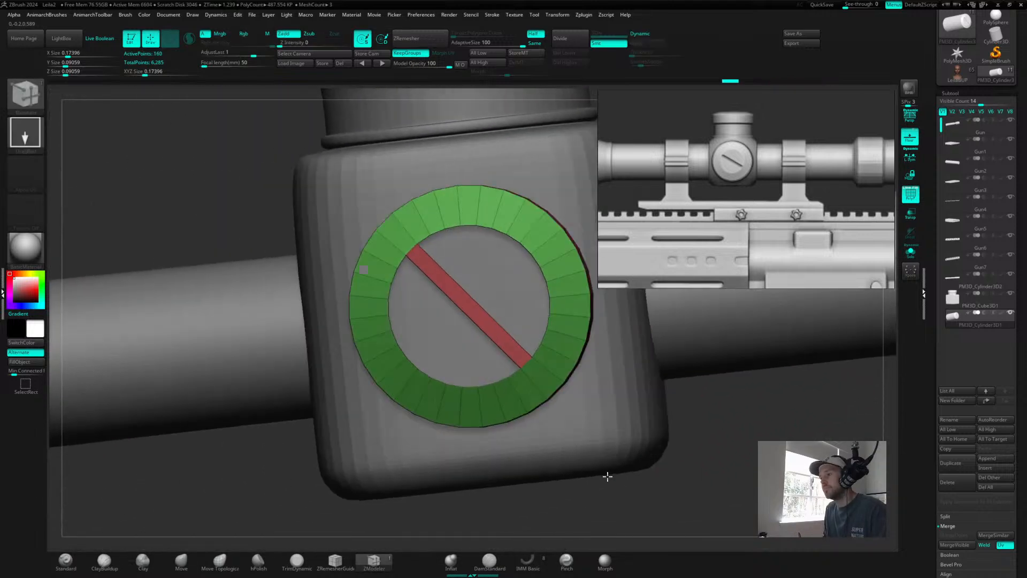
key("ctrl+z")
left_click_drag(695, 470, 709, 426)
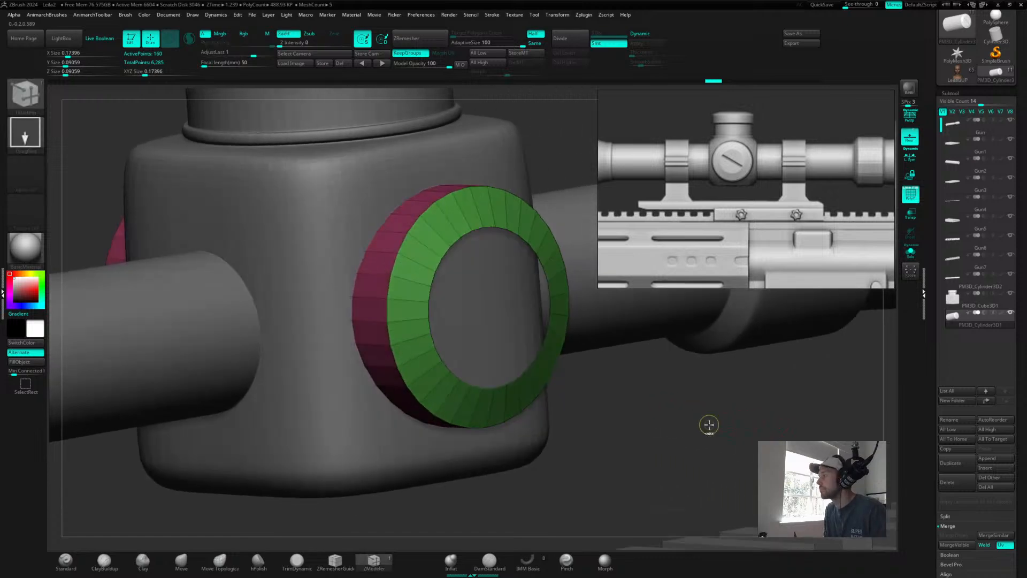
key("ctrl+z")
left_click_drag(643, 411, 505, 335)
left_click_drag(546, 380, 512, 300, "alt")
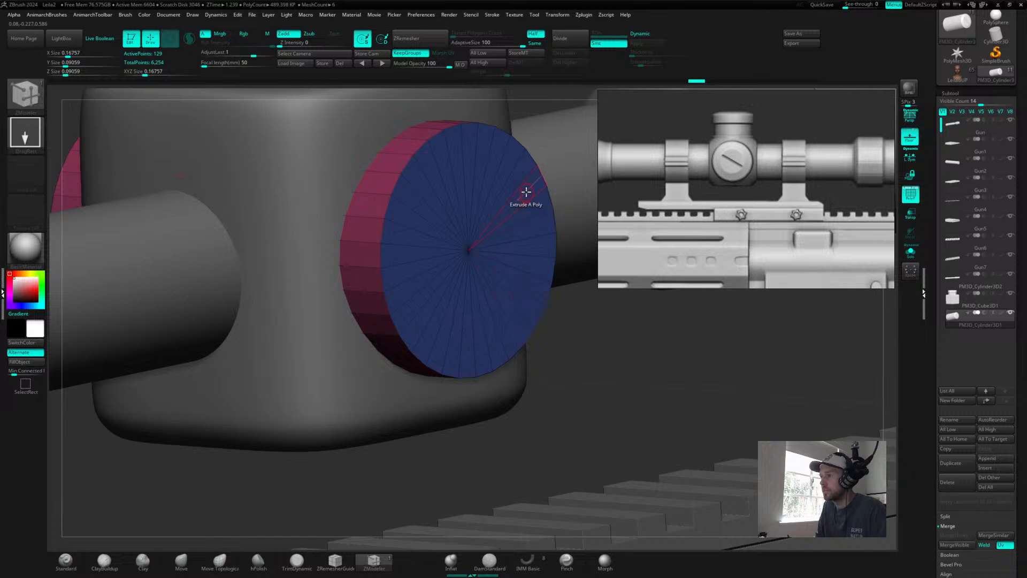
- Try a wide Polygroup Island inset on the knob's front face, then undo it
key("space")
left_click(495, 209)
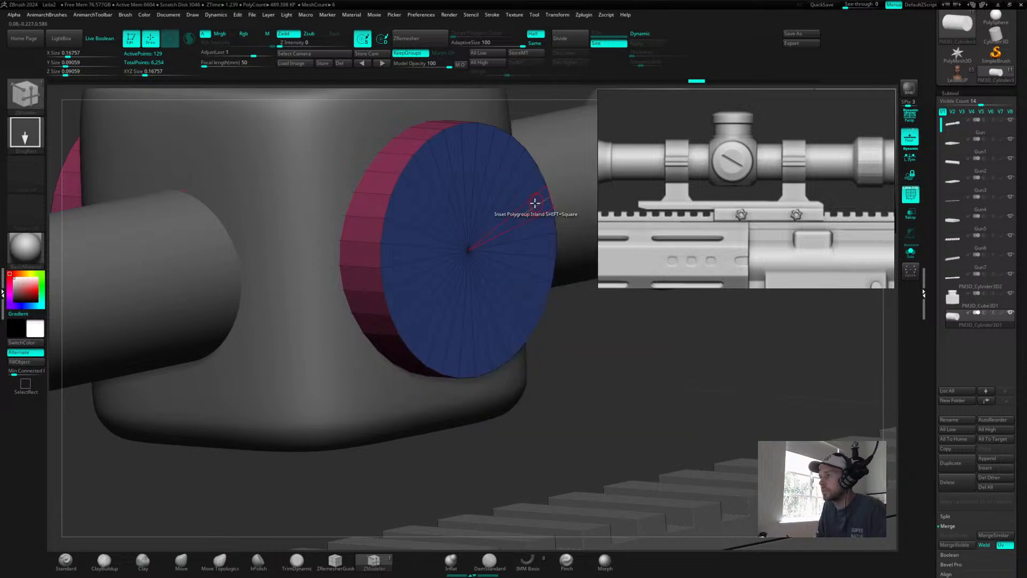
left_click_drag(539, 202, 434, 241)
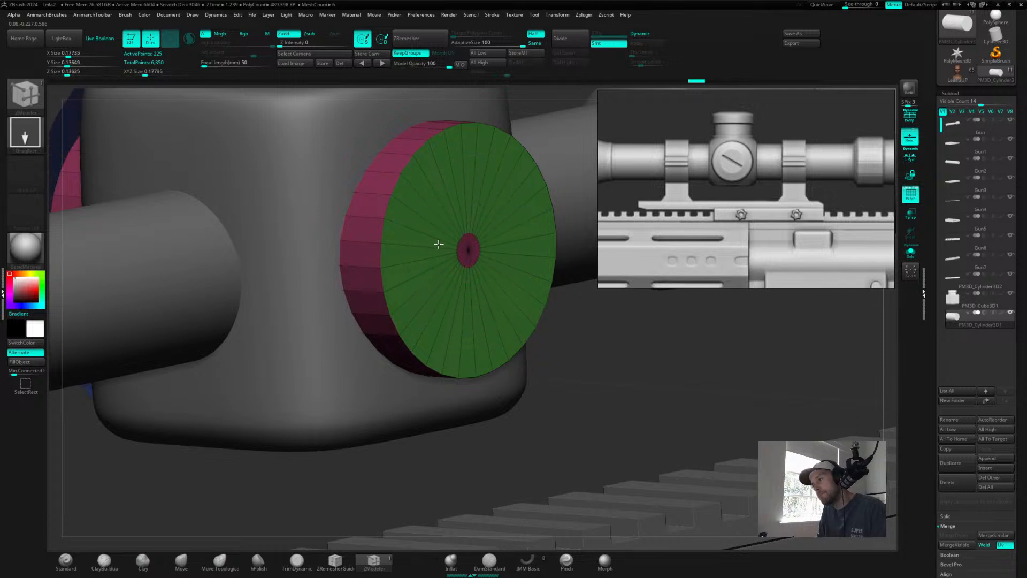
left_click_drag(647, 351, 652, 375)
left_click_drag(683, 417, 708, 422)
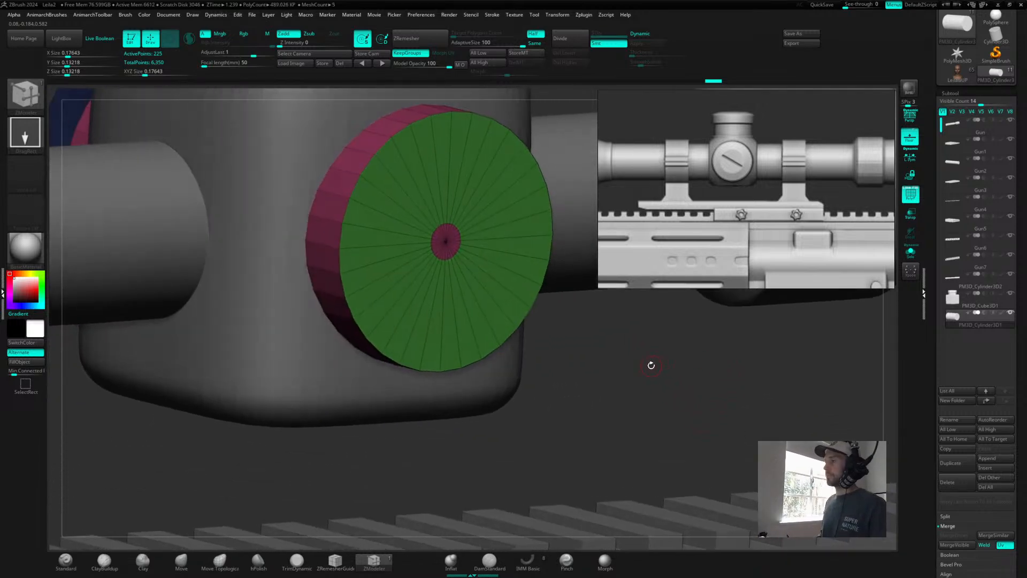
key("ctrl+z")
- Try to inset the knob's front face with a narrow border, then undo it
left_click_drag(649, 362, 637, 346)
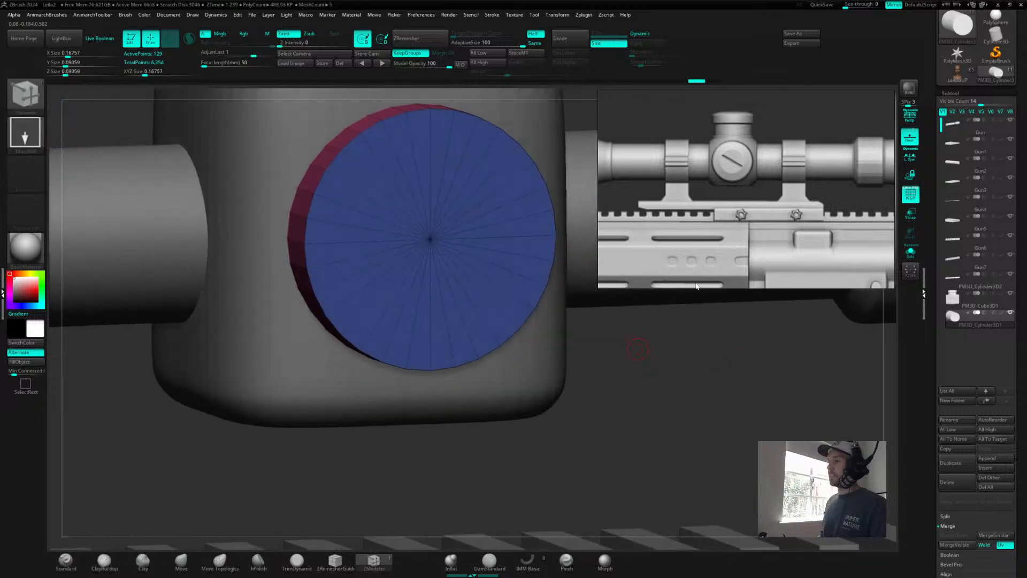
left_click_drag(680, 329, 486, 303)
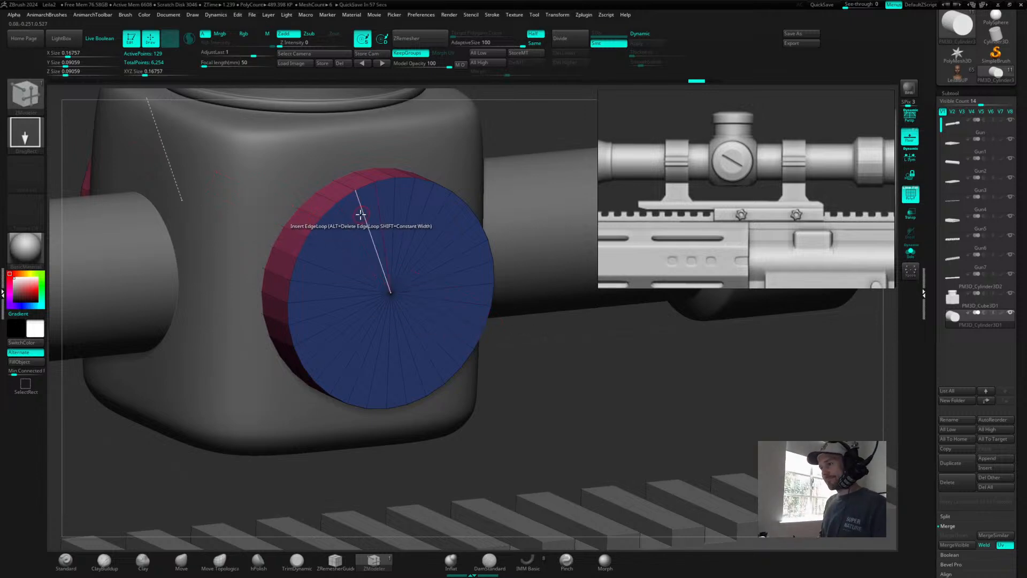
left_click_drag(355, 214, 342, 217)
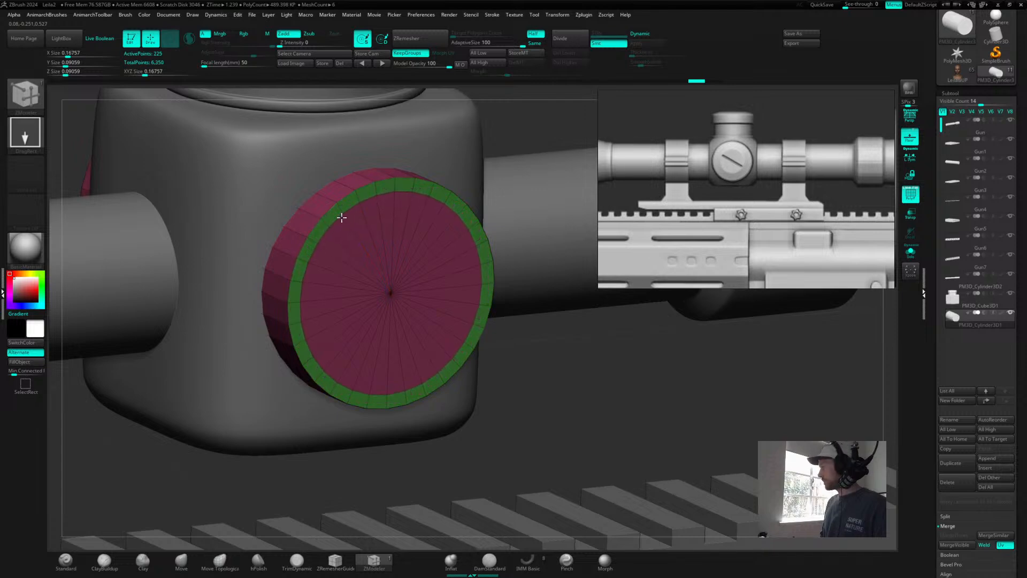
left_click_drag(342, 217, 342, 218)
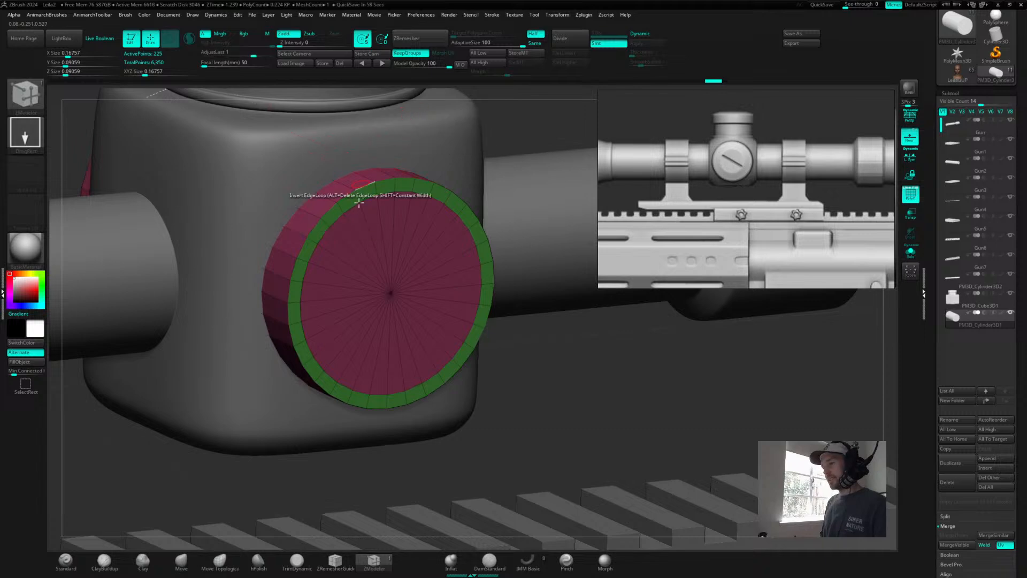
key("ctrl+z")
- Bevel the knob's front outer rim with a wide chamfer using EdgeLoop Complete
key("space")
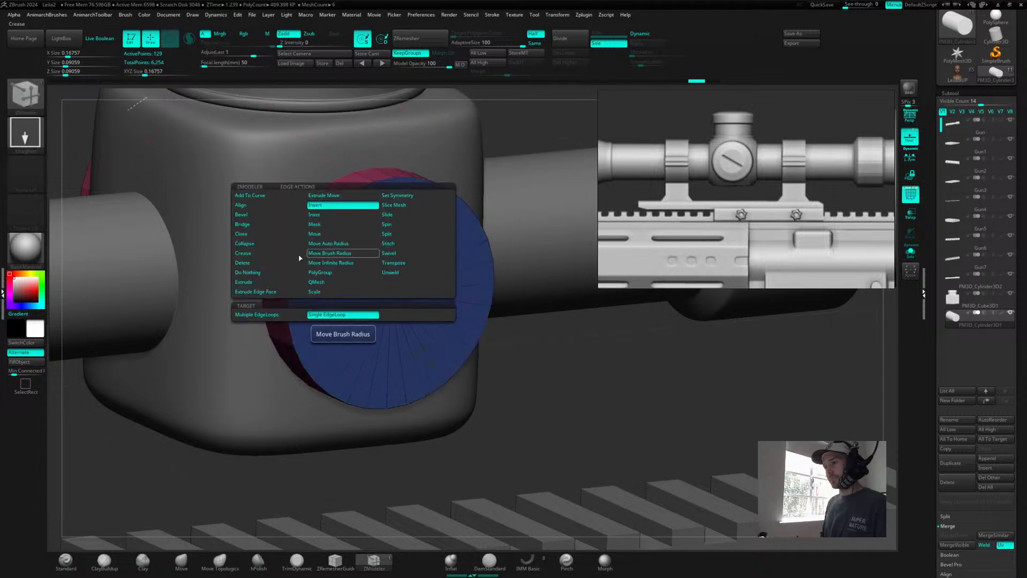
left_click(253, 217)
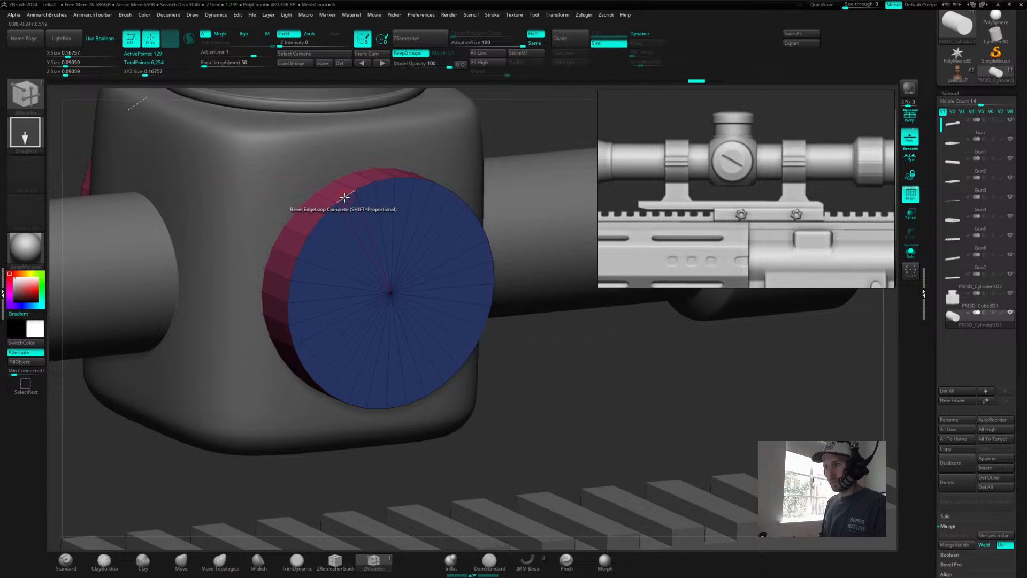
left_click_drag(349, 193, 372, 181)
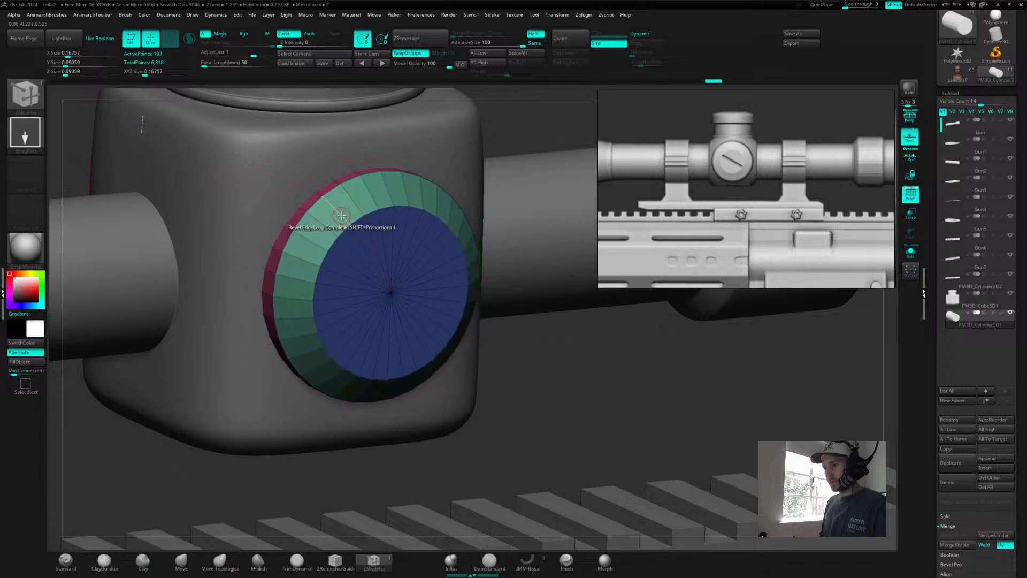
- Insert single edge loops on both sides of the chamfer's inner edge and preview with dynamic subdivision
key("space")
key("space")
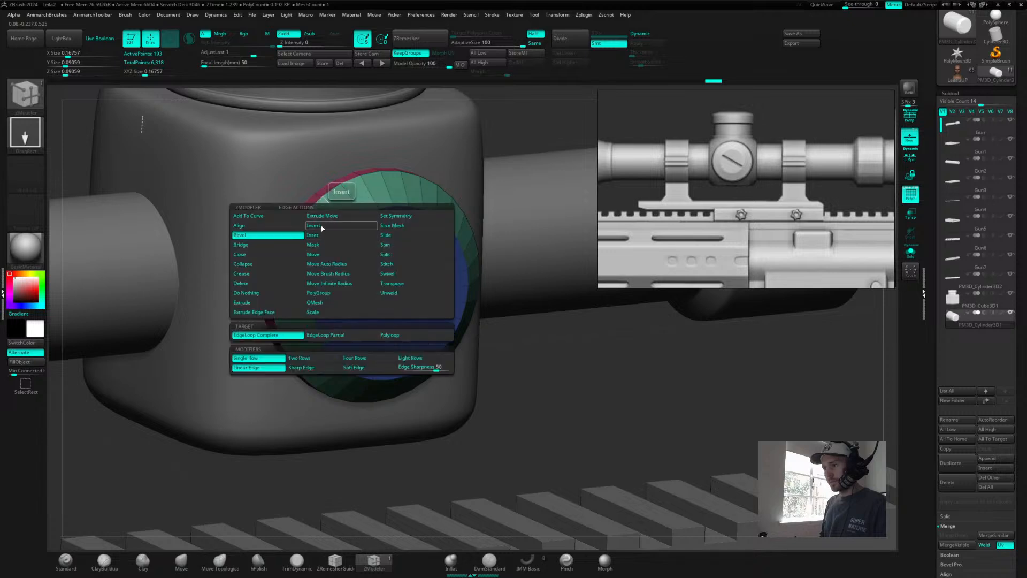
left_click(314, 225)
left_click(344, 218)
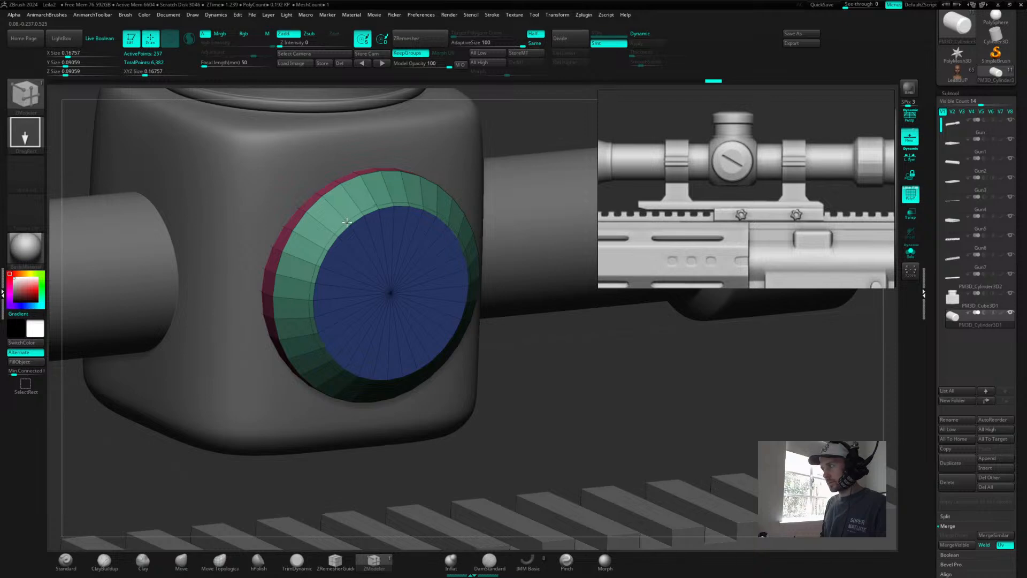
left_click(342, 239)
key("d")
- Insert single edge loops on both sides of the chamfer's outer edge along the knob's side
mouse_move(564, 345)
left_mouse_down("alt")
mouse_move(567, 367)
mouse_move(507, 323)
mouse_move(523, 324)
mouse_move(519, 353)
mouse_move(300, 261)
left_mouse_up("alt")
key("shift+d")
key("b")
key("z")
key("m")
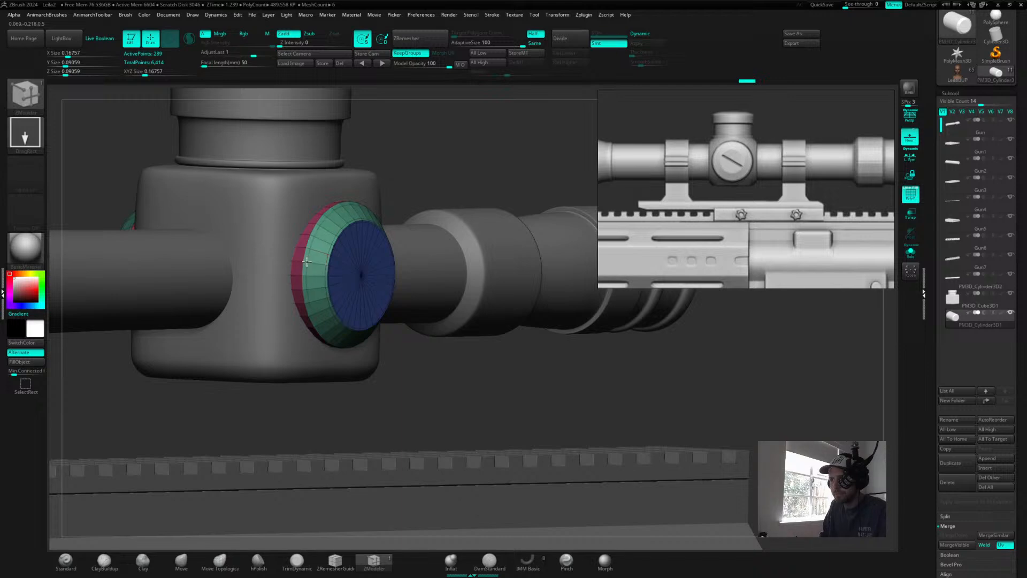
left_click(304, 261)
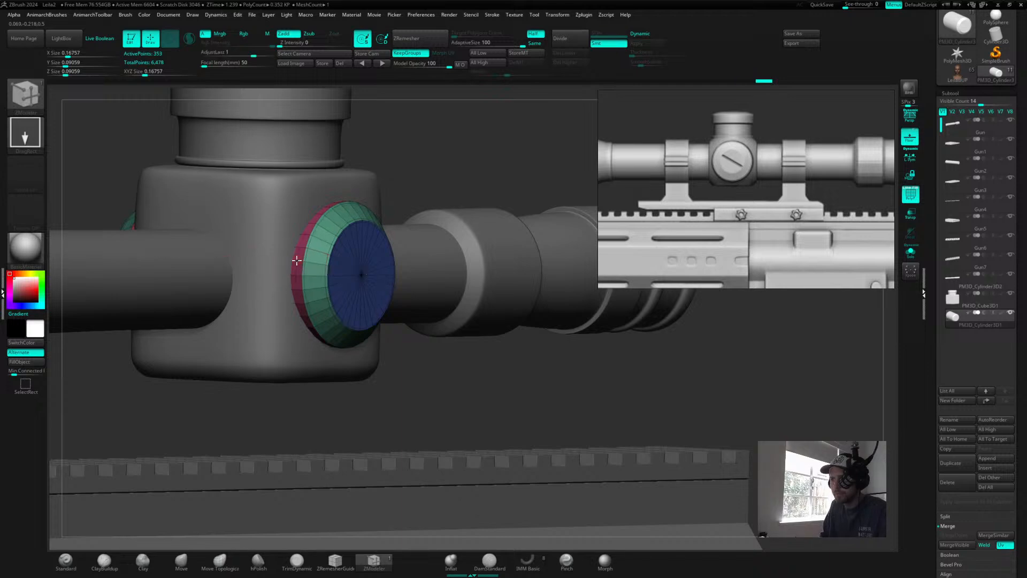
left_click(302, 261)
- Preview the bevelled knob with dynamic subdivision on and the polyframe hidden to compare it with the reference
left_click_drag(492, 383, 521, 375)
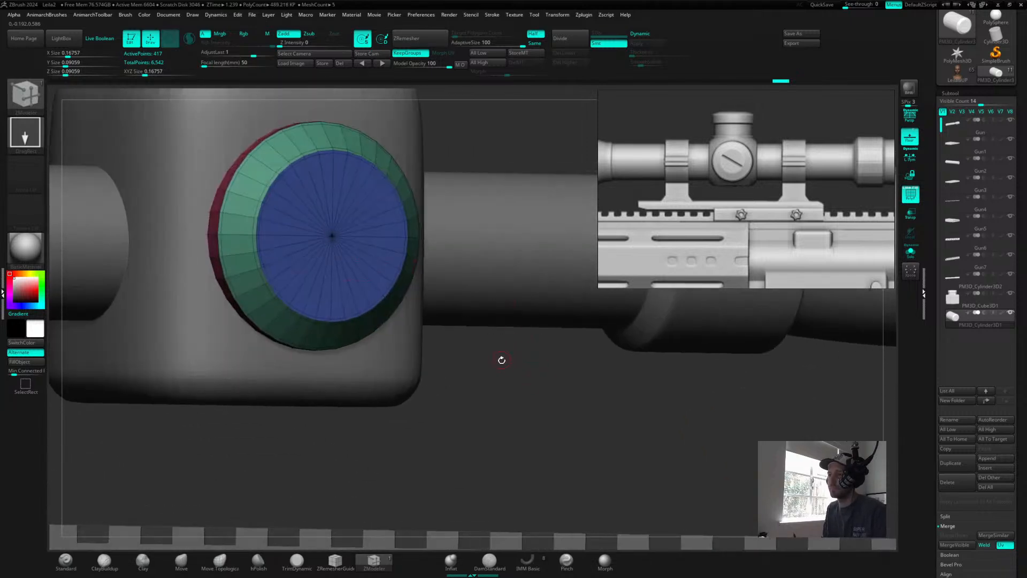
key("b")
key("s")
key("t")
key("b")
key("z")
key("m")
key("d")
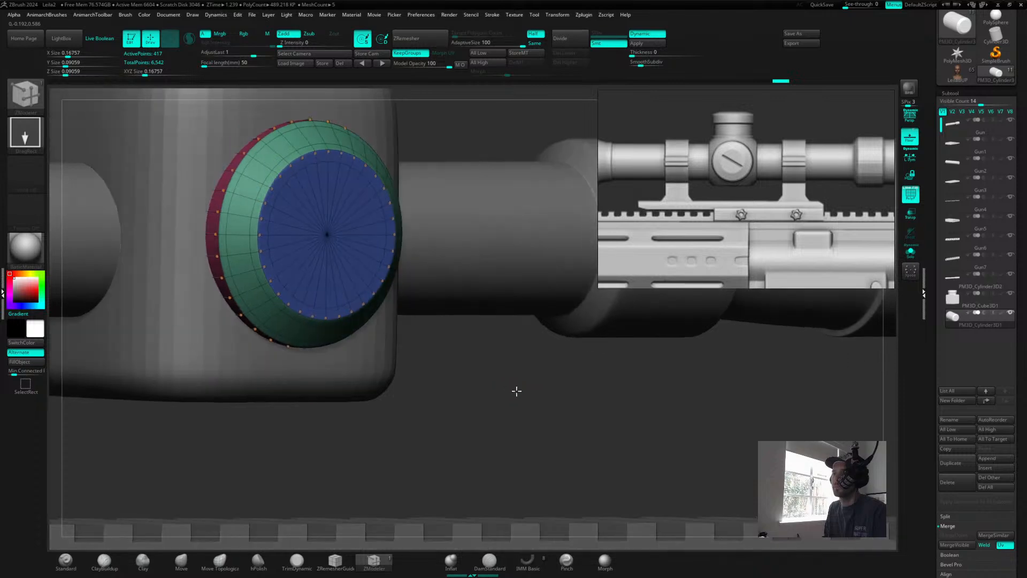
key("shift+f")
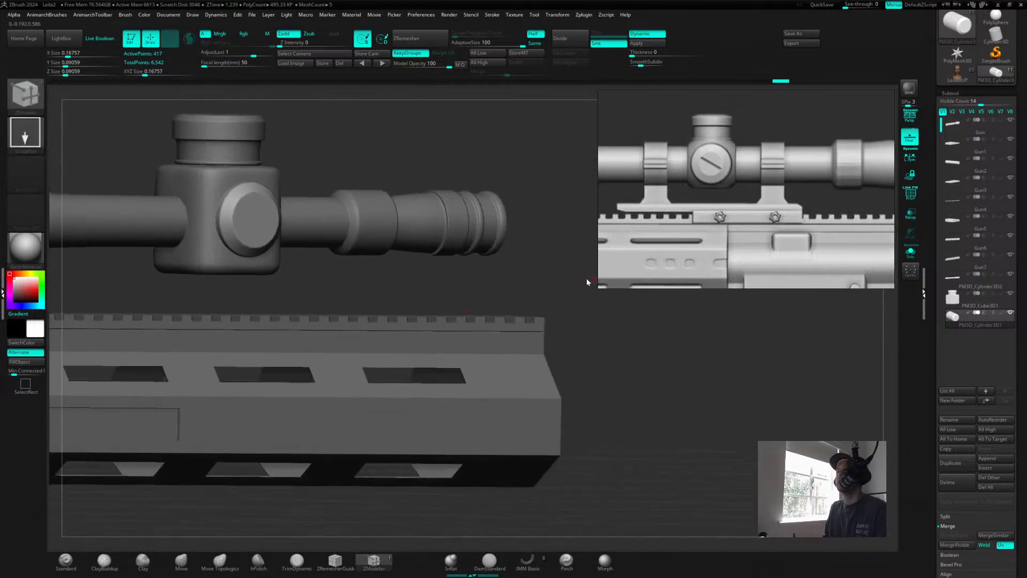
- Compare the side knob and turret housing with the reference image from the side and at an angle
left_click_drag(501, 266, 494, 270)
key("b")
key("z")
key("m")
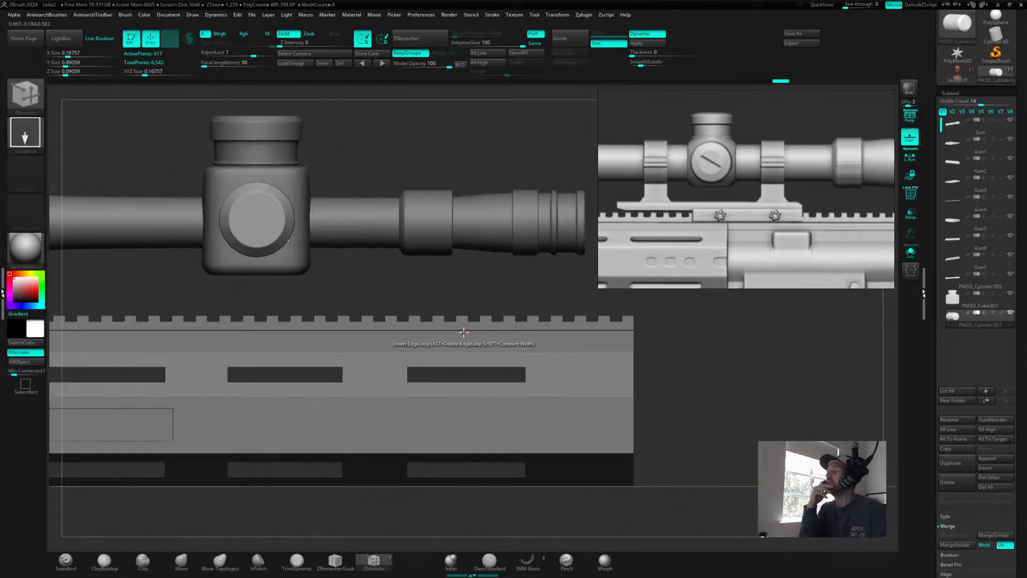
left_click_drag(399, 273, 428, 294, "alt")
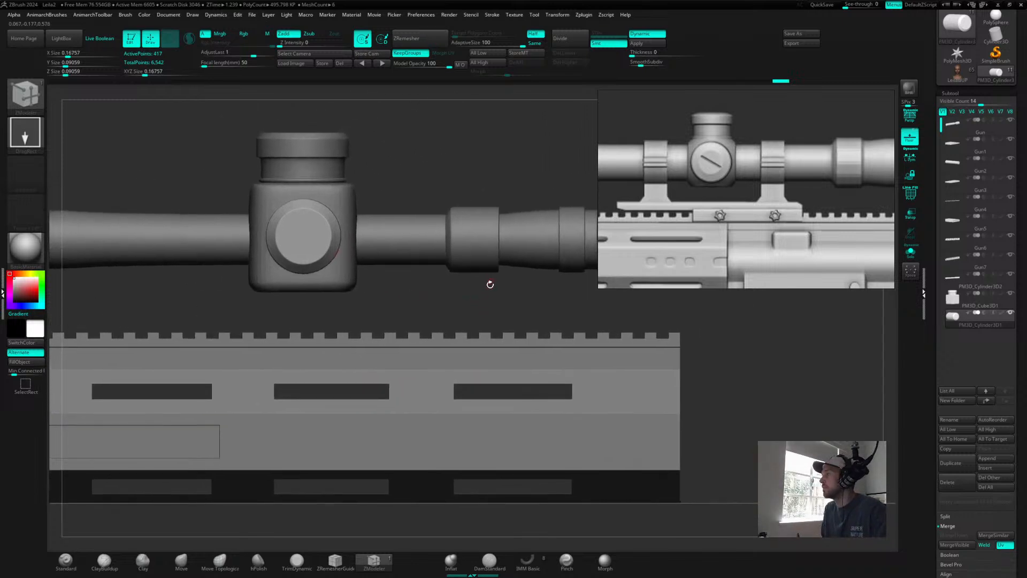
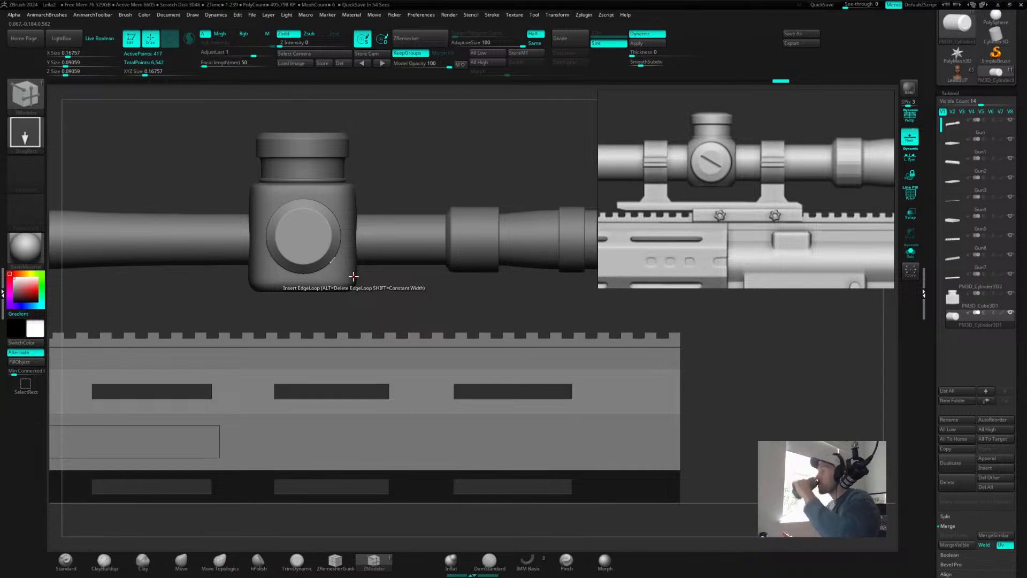
left_click_drag(356, 296, 446, 159)
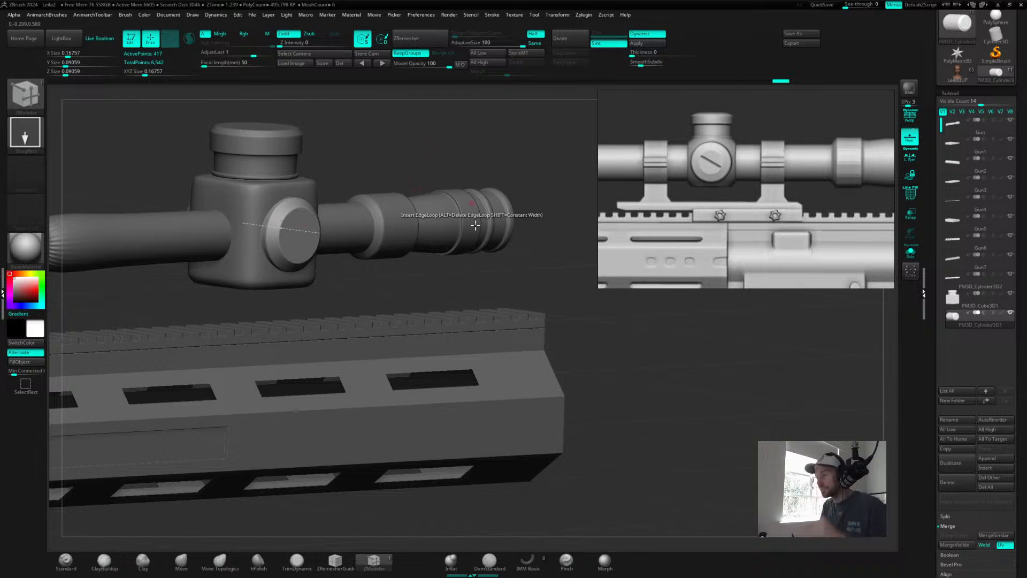
left_click_drag(528, 274, 561, 257)
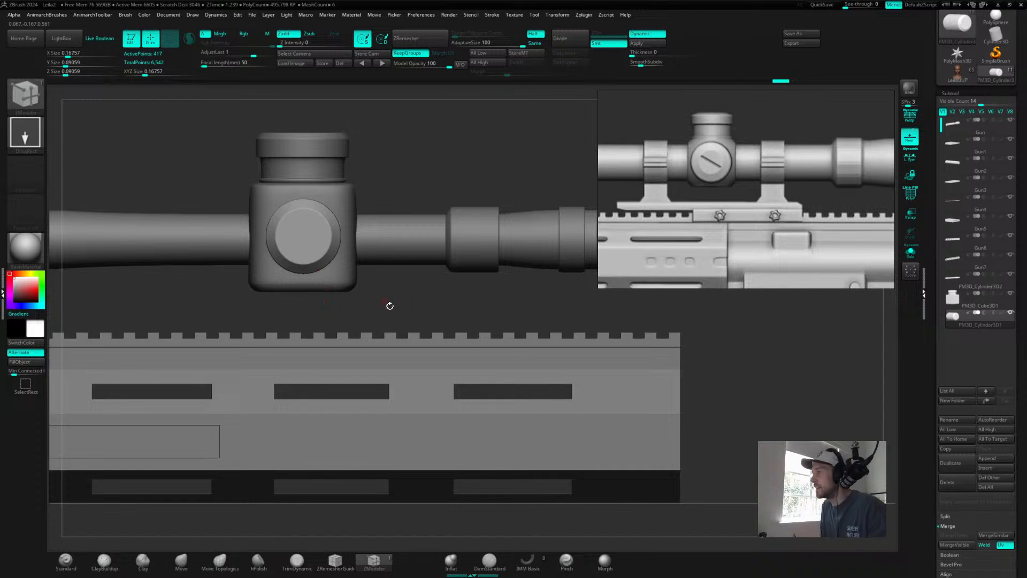
left_click_drag(388, 317, 404, 284)
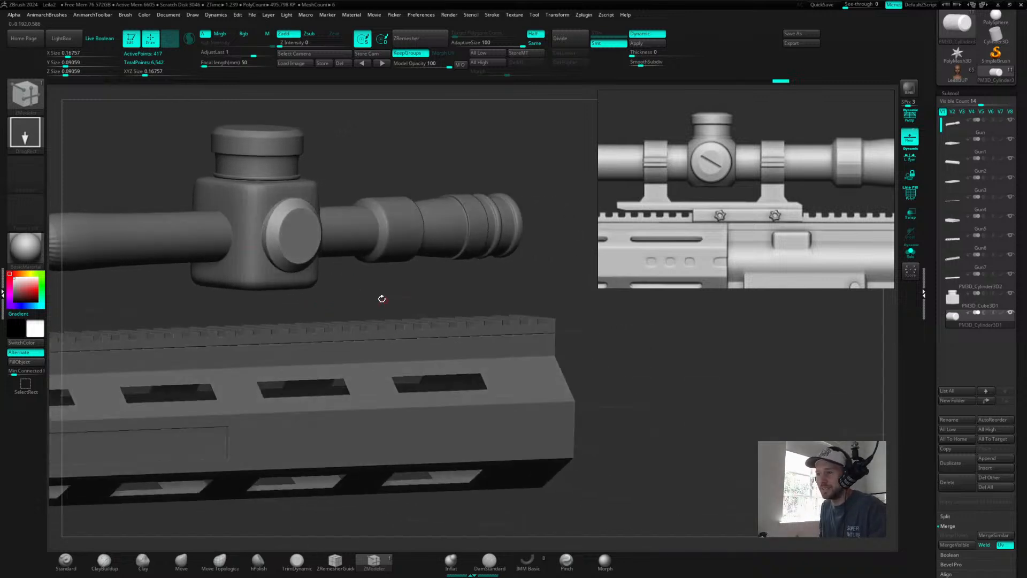
left_click_drag(355, 285, 378, 304)
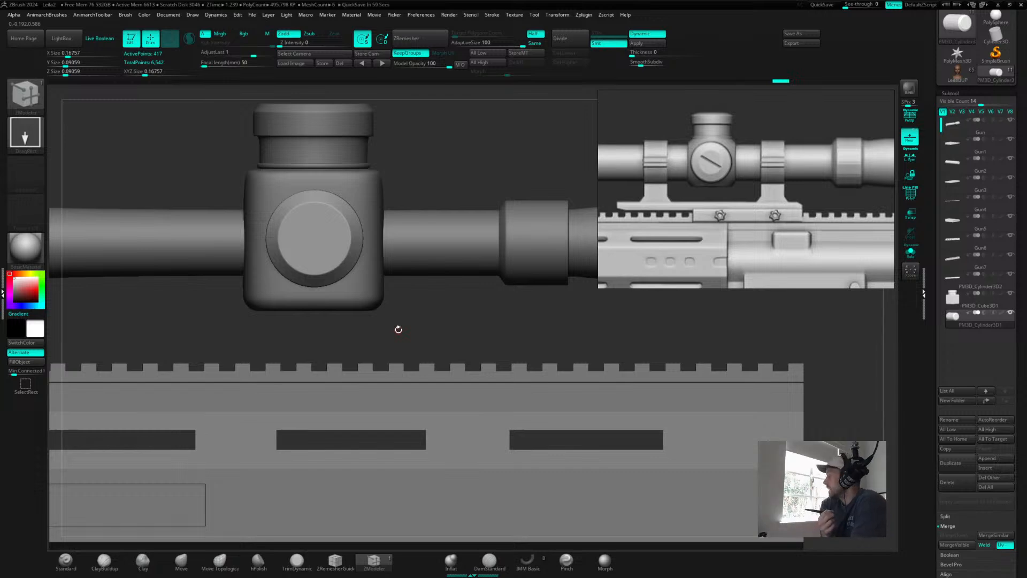
left_click_drag(507, 168, 458, 161, "alt")
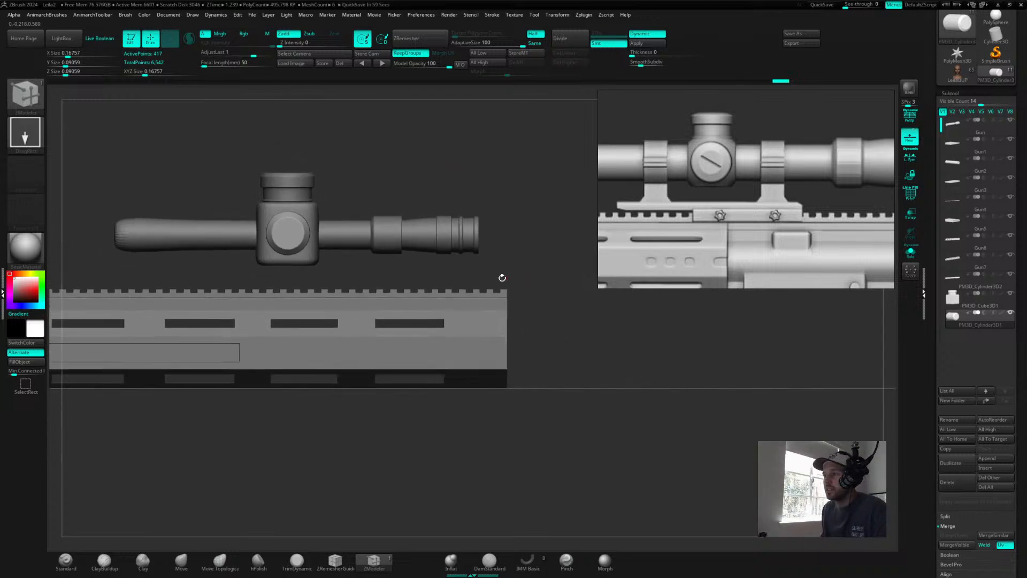
left_click_drag(536, 266, 564, 271, "alt")
- Make the turret housing the active subtool for ZModeler editing, with polyframe shown and dynamic subdivision off
left_click_drag(367, 126, 426, 229)
key("shift+f")
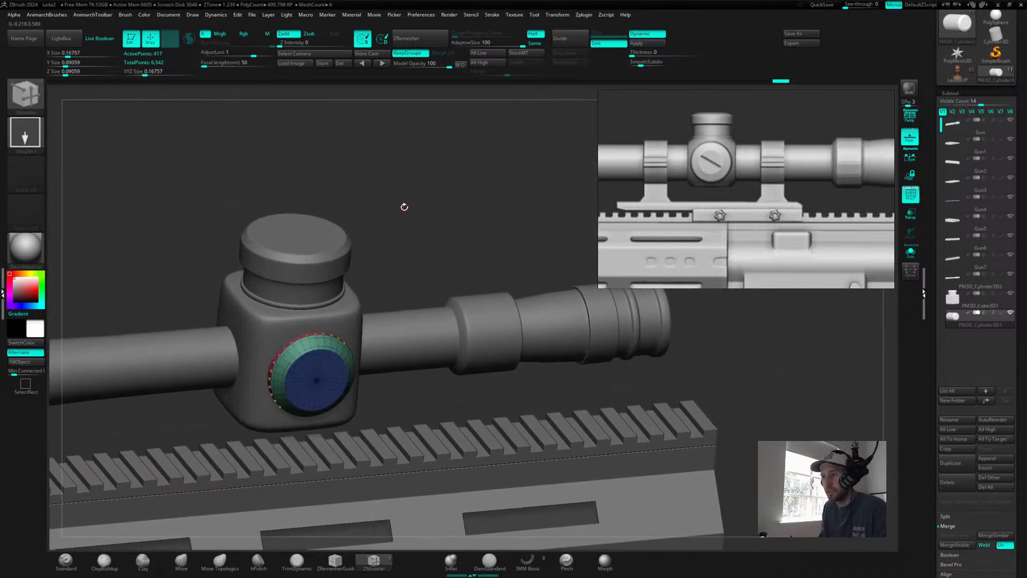
left_click(319, 241, "alt")
left_click_drag(413, 197, 462, 193, "alt")
key("shift+f")
key("b")
key("z")
key("m")
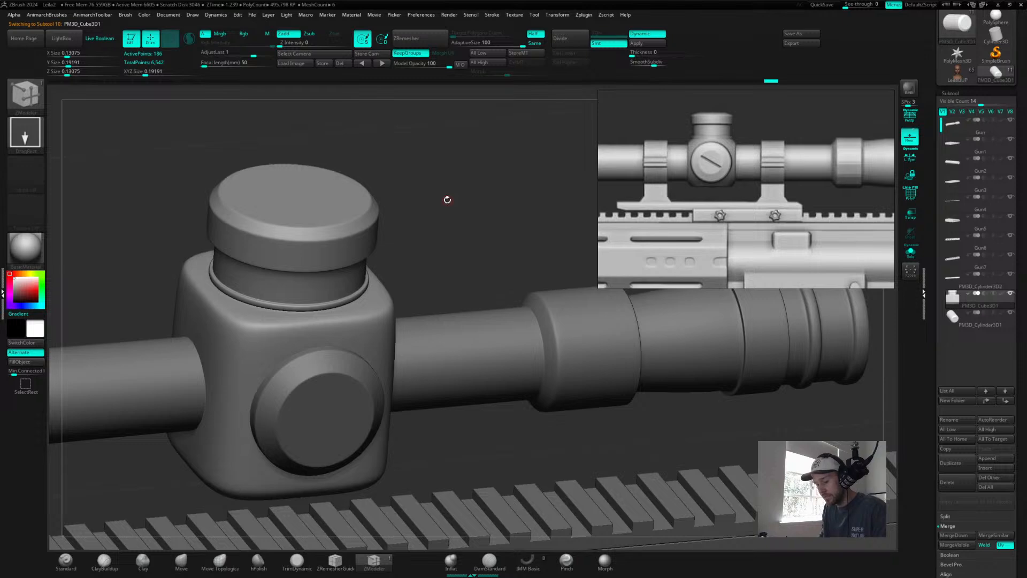
left_click_drag(444, 214, 444, 214)
key("s")
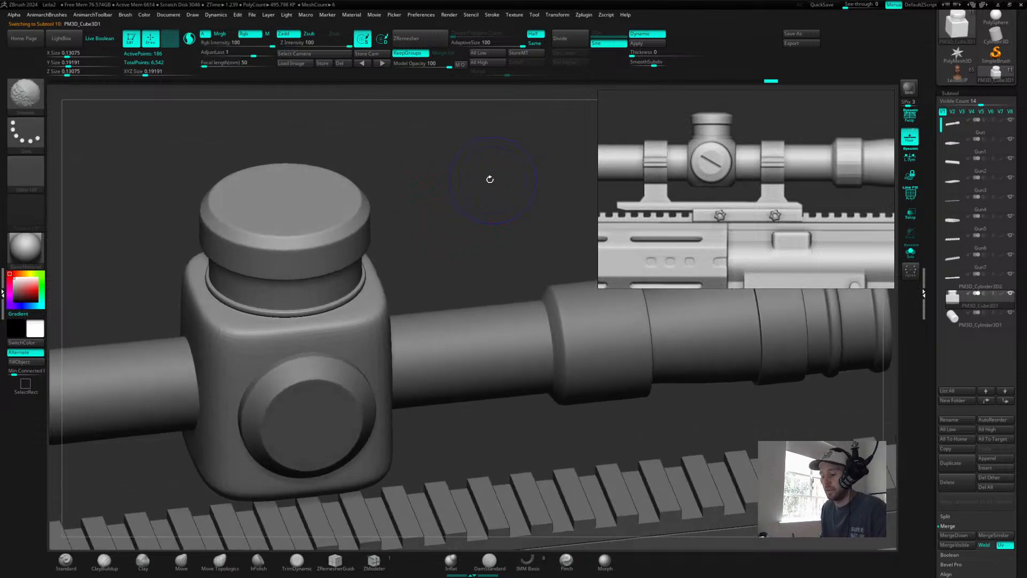
key("shift+f")
key("shift+d")
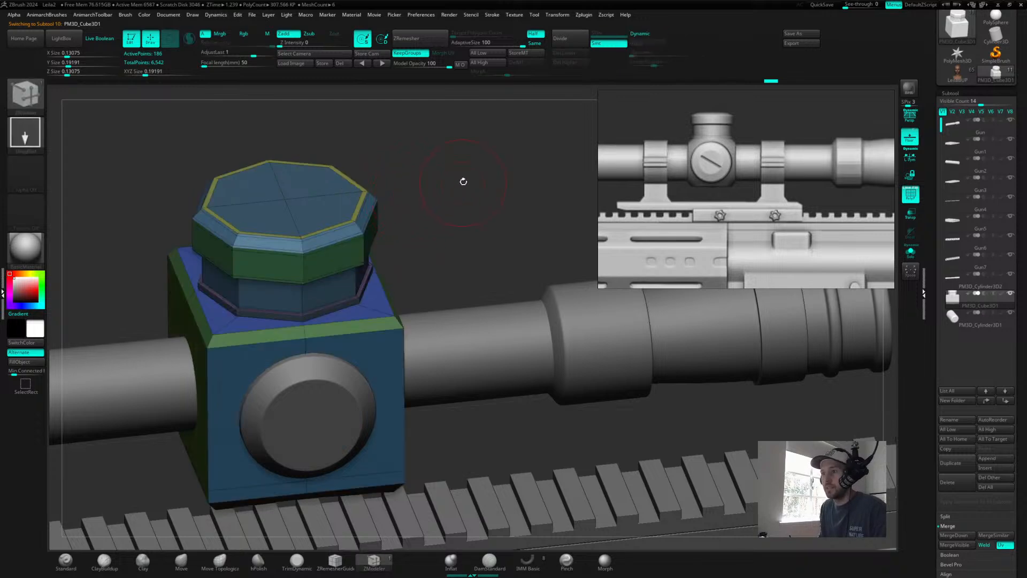
left_click_drag(463, 182, 489, 233)
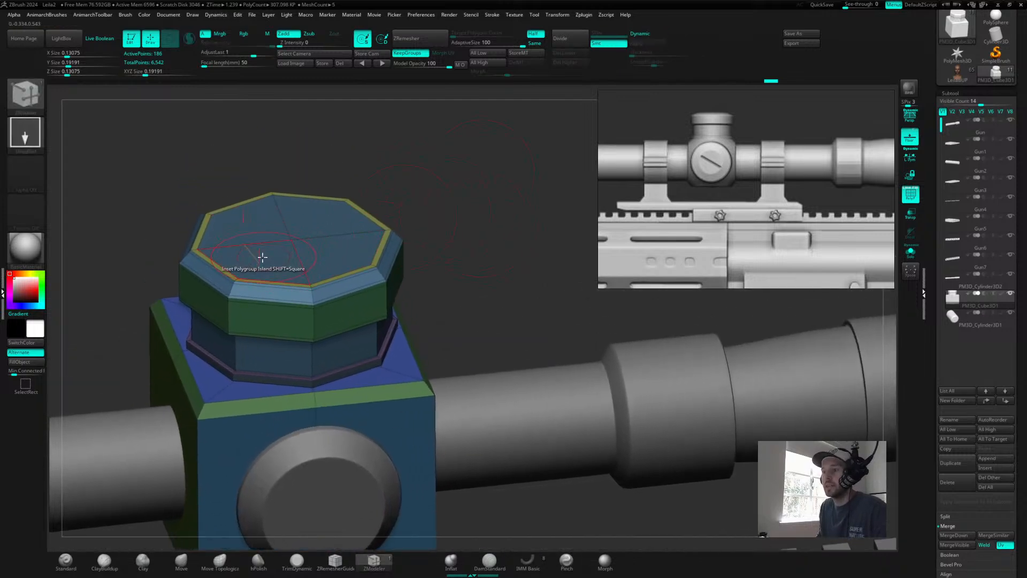
- Try an Inset on the top polygroup island of the turret cap
key("space")
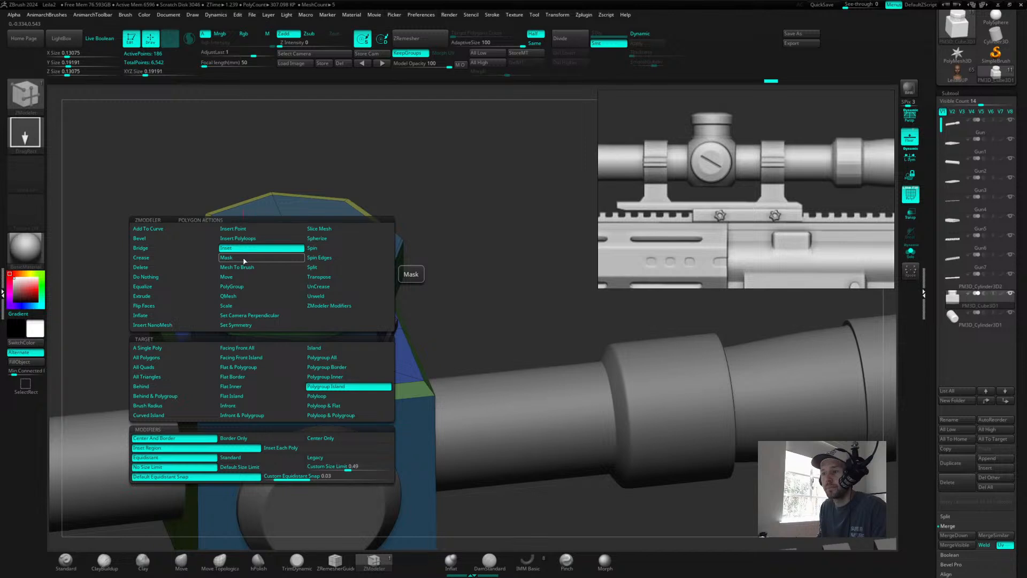
left_click_drag(264, 259, 271, 255)
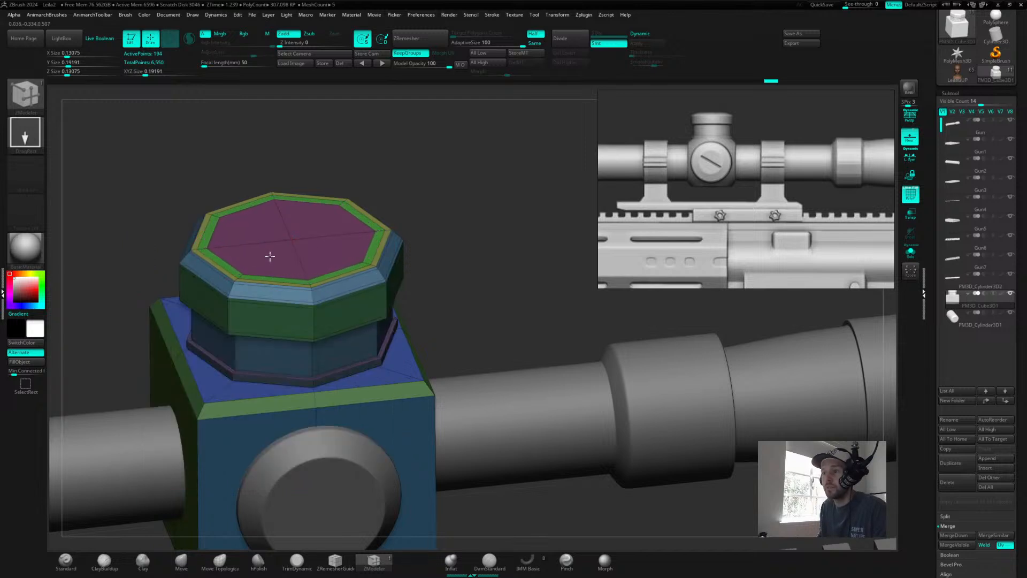
key("ctrl+z")
- Slide the edge loop around the turret cap's top face inward to widen the chamfer
left_click_drag(443, 157, 441, 150)
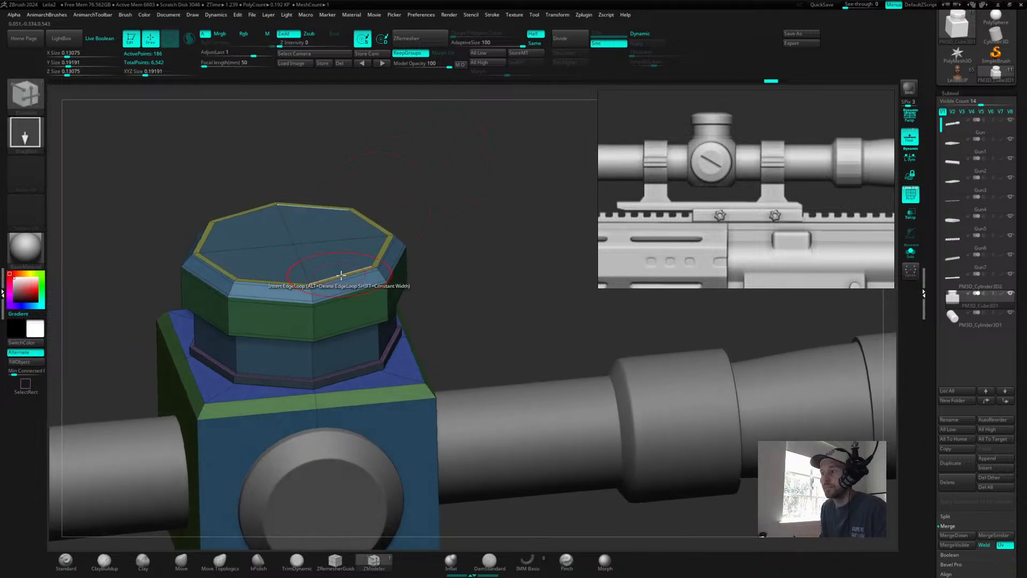
left_click_drag(461, 201, 446, 211)
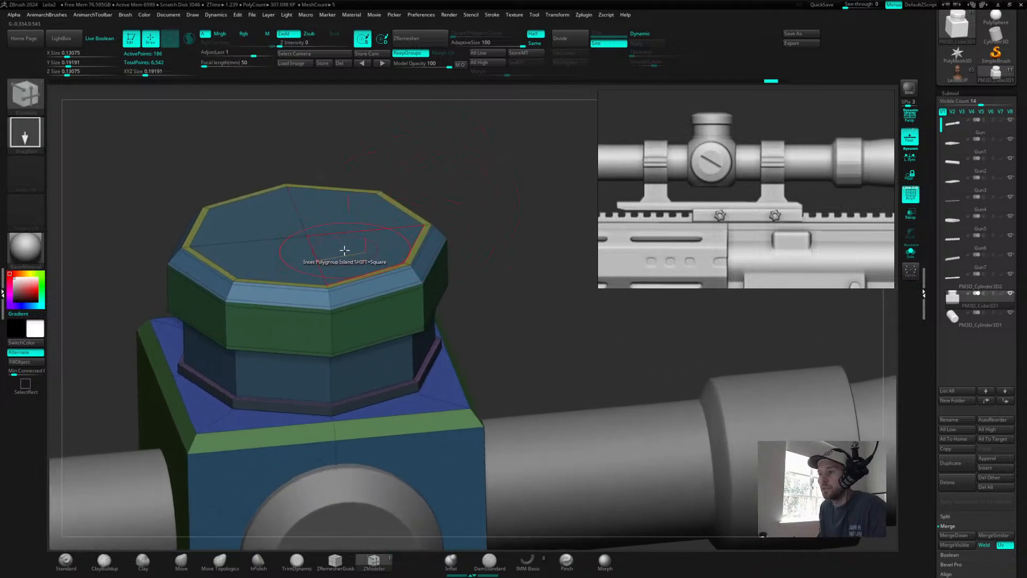
key("space")
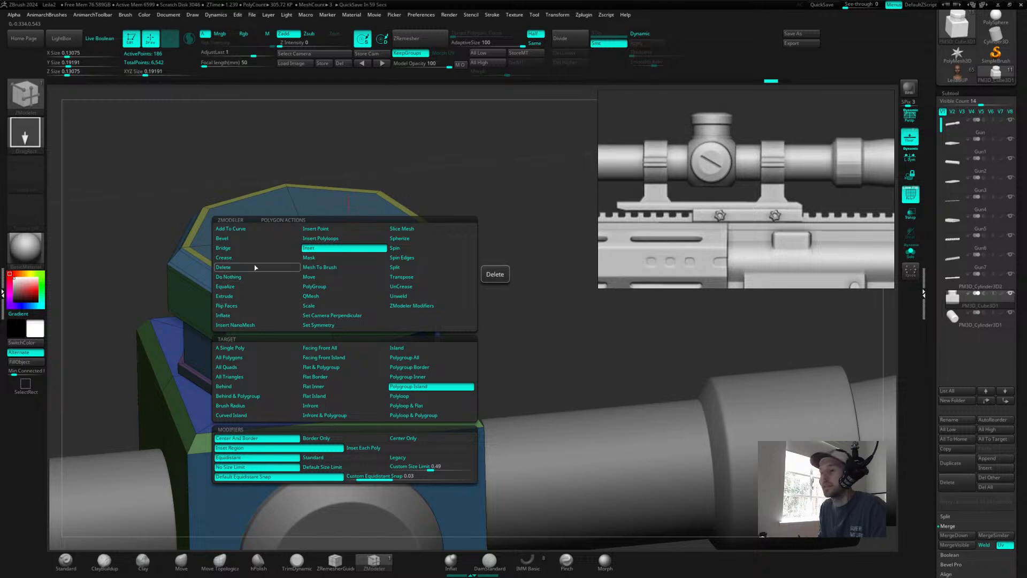
left_click_drag(454, 142, 456, 151)
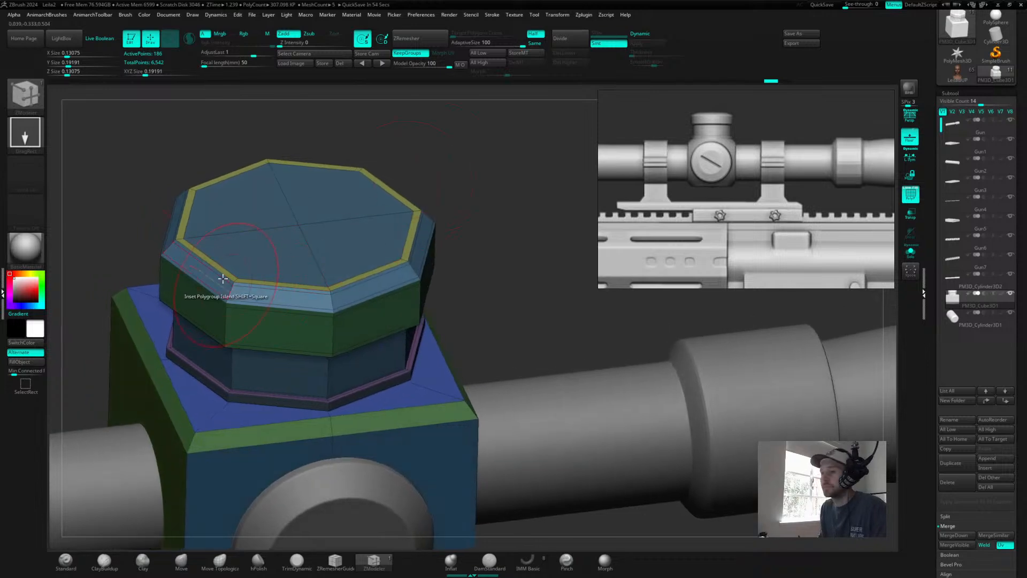
key("space")
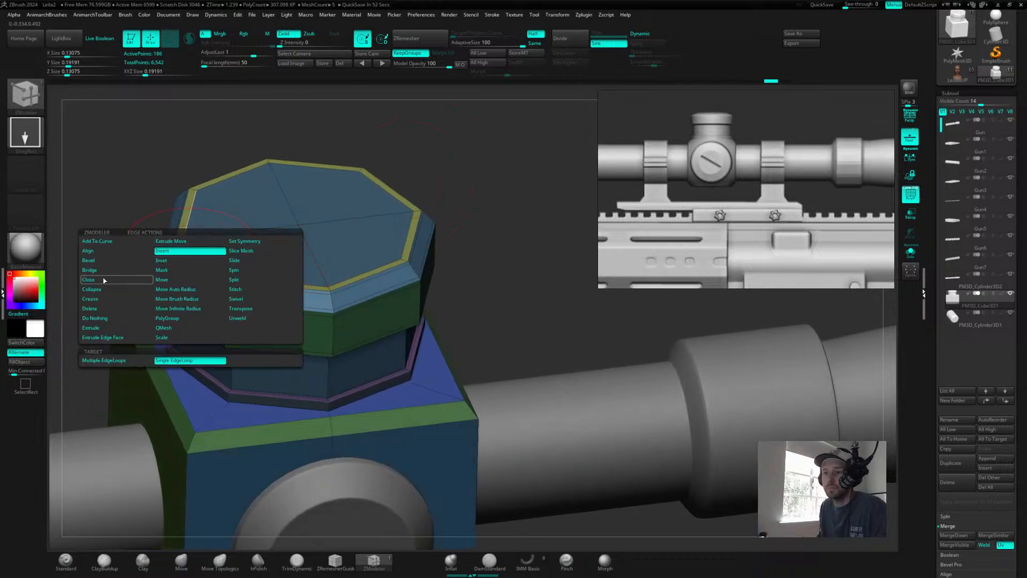
left_click(235, 260)
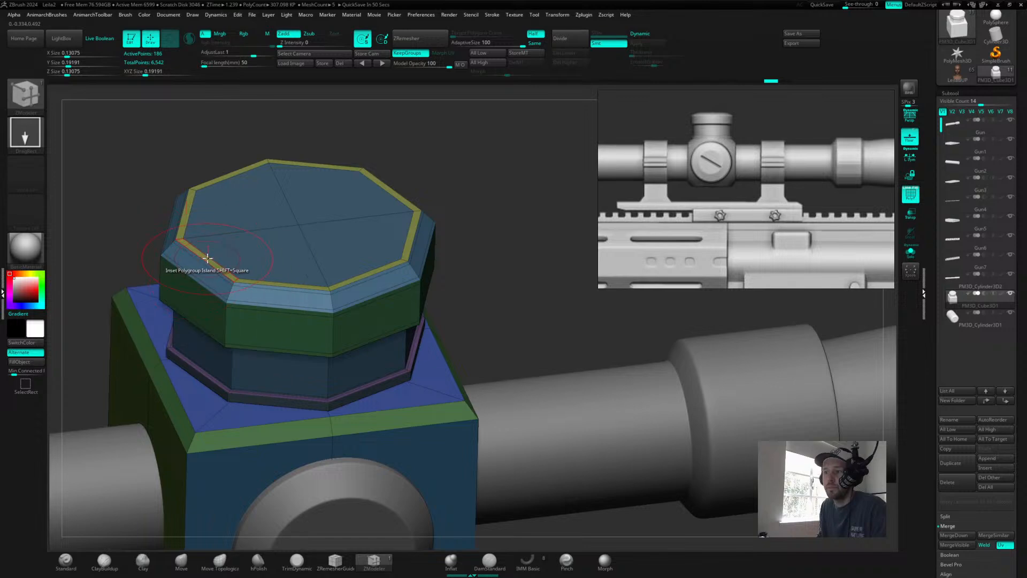
mouse_move(209, 256)
left_mouse_down()
mouse_move(229, 243)
mouse_move(207, 258)
left_mouse_up()
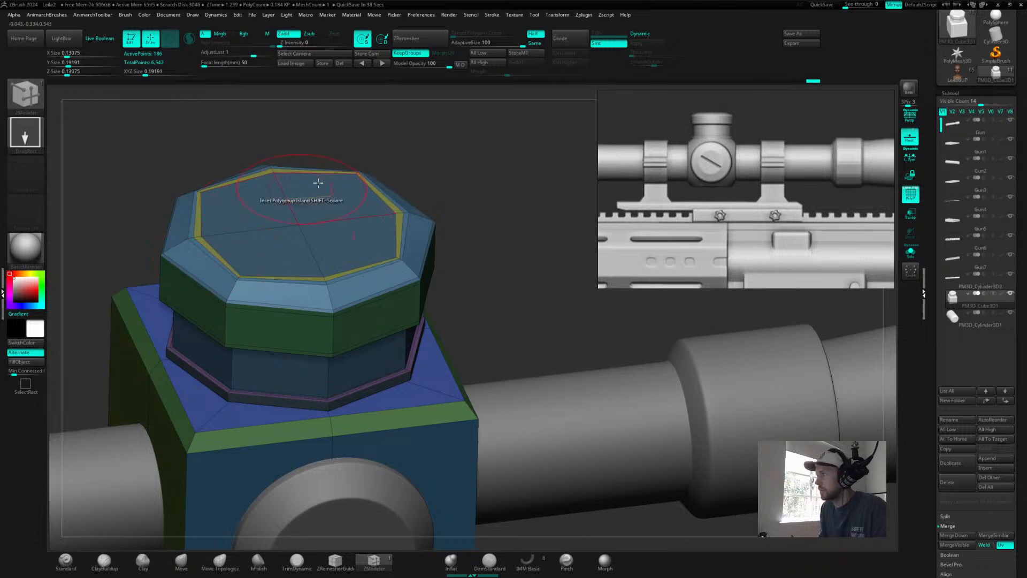
- Mask everything except the turret cap's top, raise the top along Y with the Move gizmo, and preview with dynamic subdivision
left_click_drag(473, 189, 470, 179, "shift")
left_click_drag(126, 194, 501, 252, "ctrl")
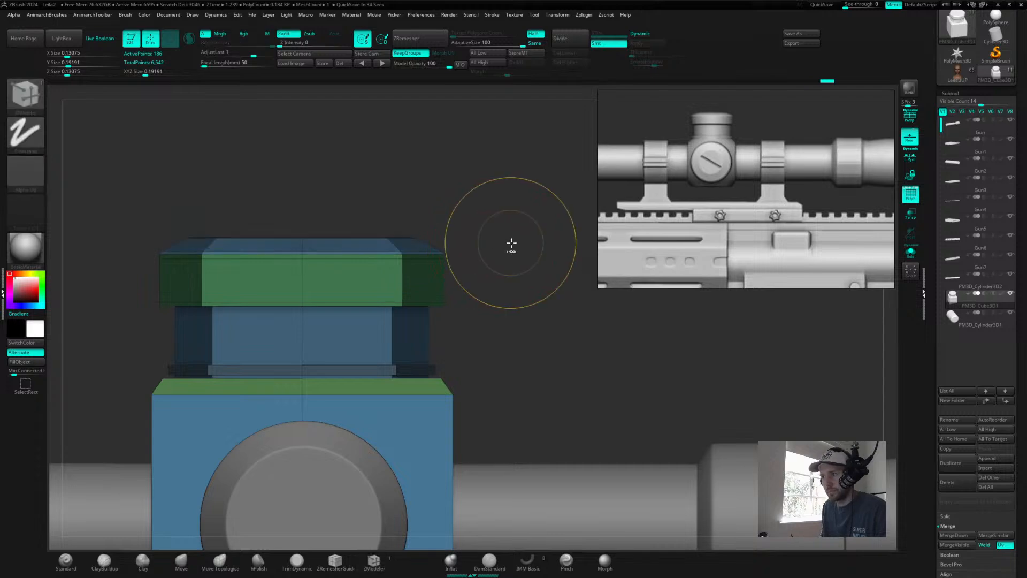
key("w")
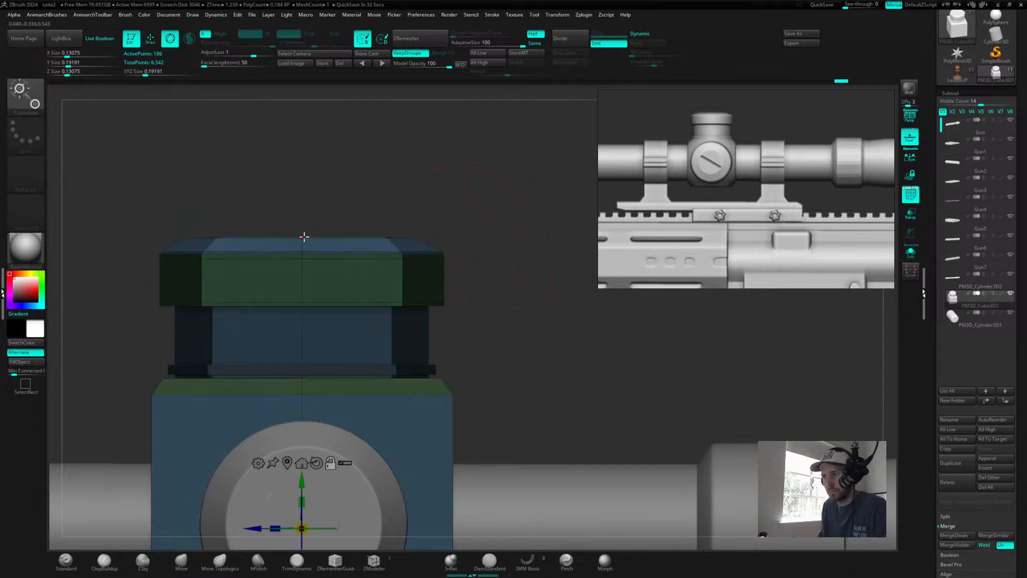
left_click(298, 232)
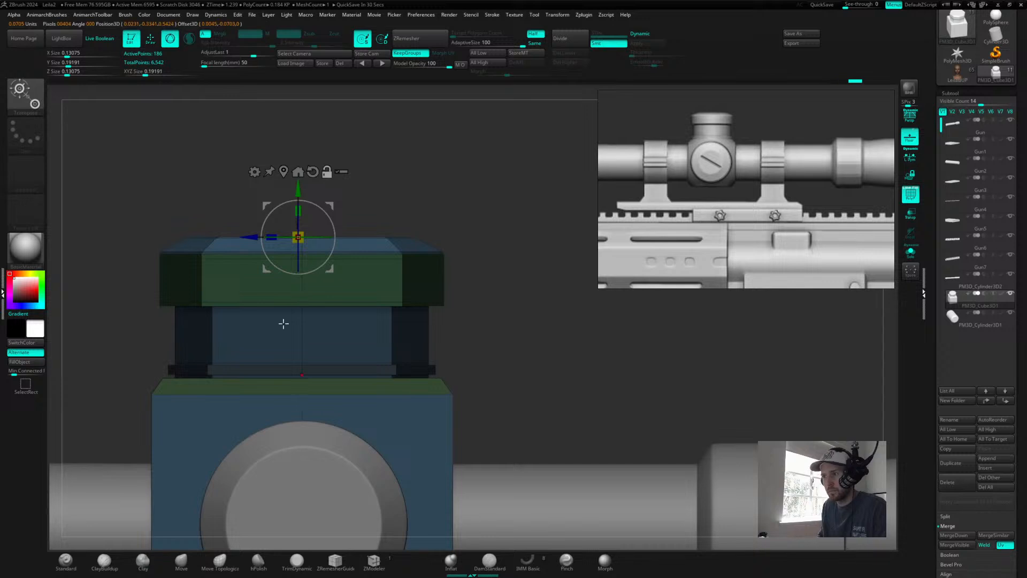
left_click_drag(300, 184, 302, 185)
key("d")
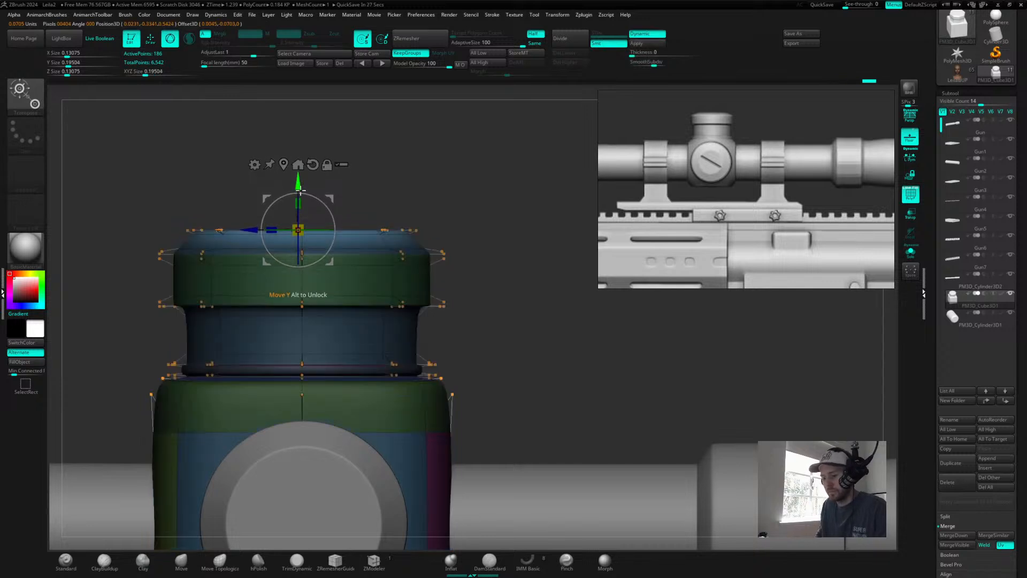
- Undo the mask clearing and the trial gizmo moves on the turret cap
left_click_drag(482, 183, 482, 182, "ctrl")
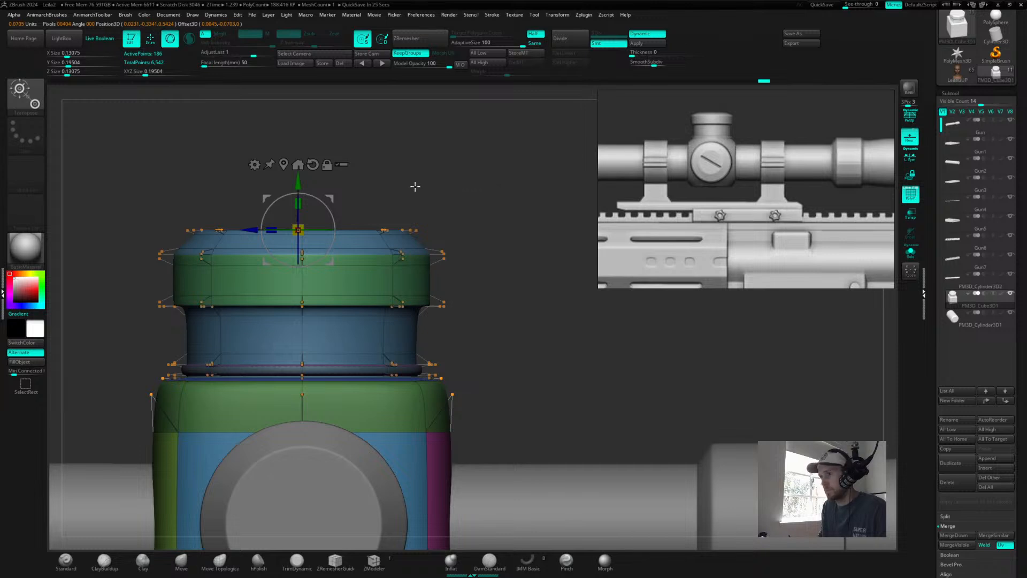
left_click_drag(299, 186, 300, 184)
key("ctrl+z")
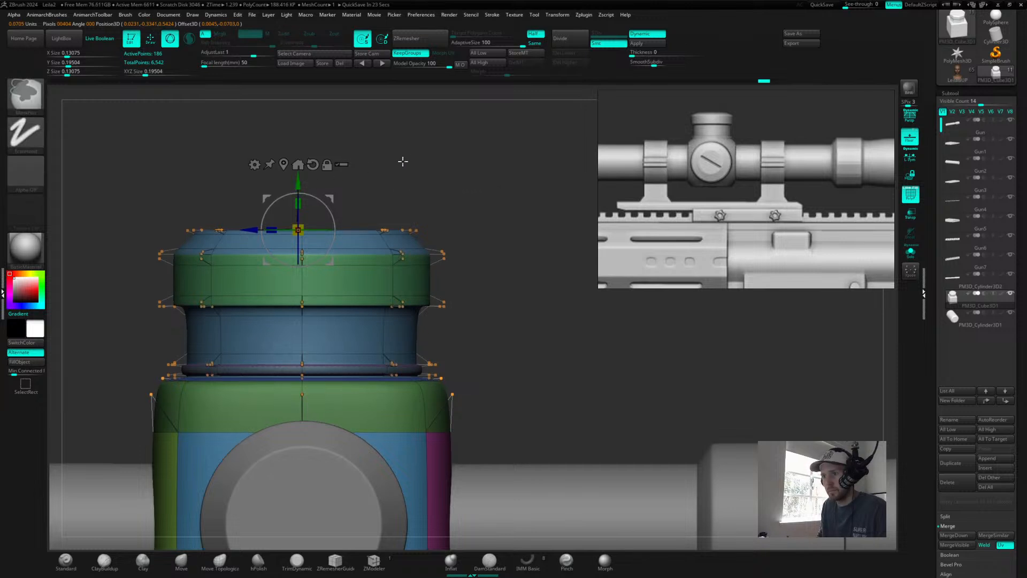
left_click(404, 161, "ctrl")
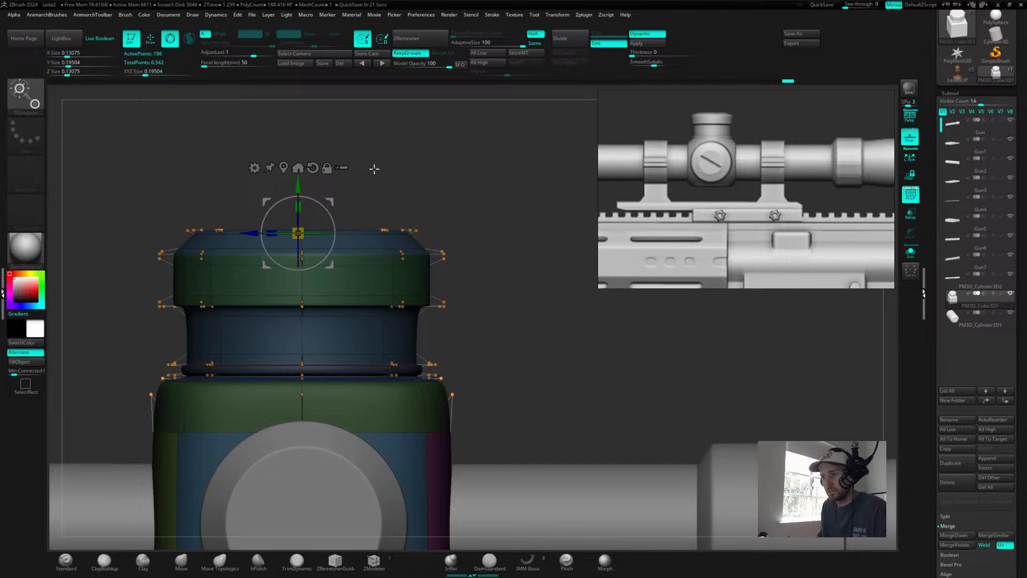
left_click_drag(389, 163, 395, 160, "ctrl")
left_click(399, 151, "ctrl")
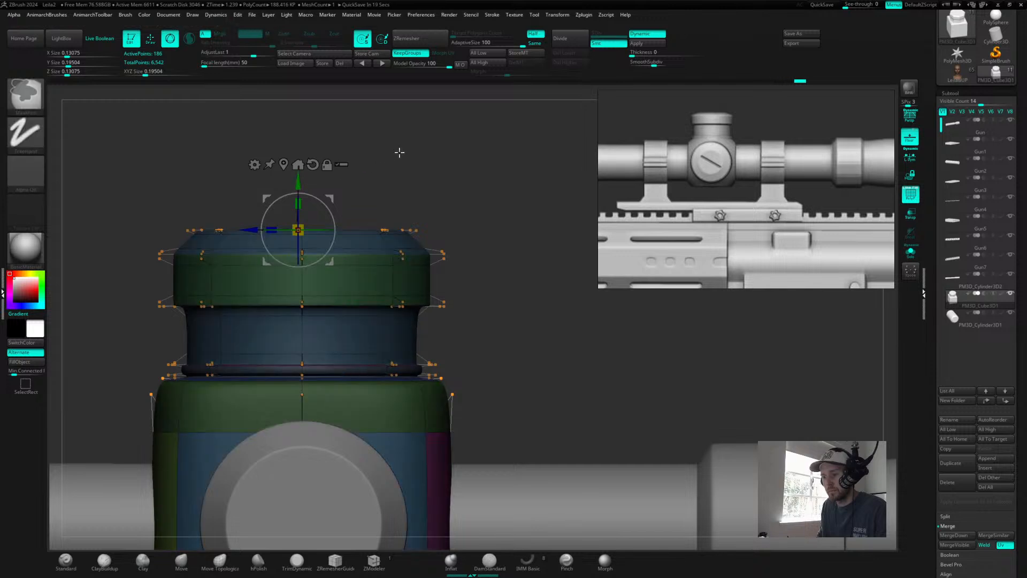
key("ctrl+z")
key("ctrl+z")
key("ctrl+z")
key("ctrl+z")
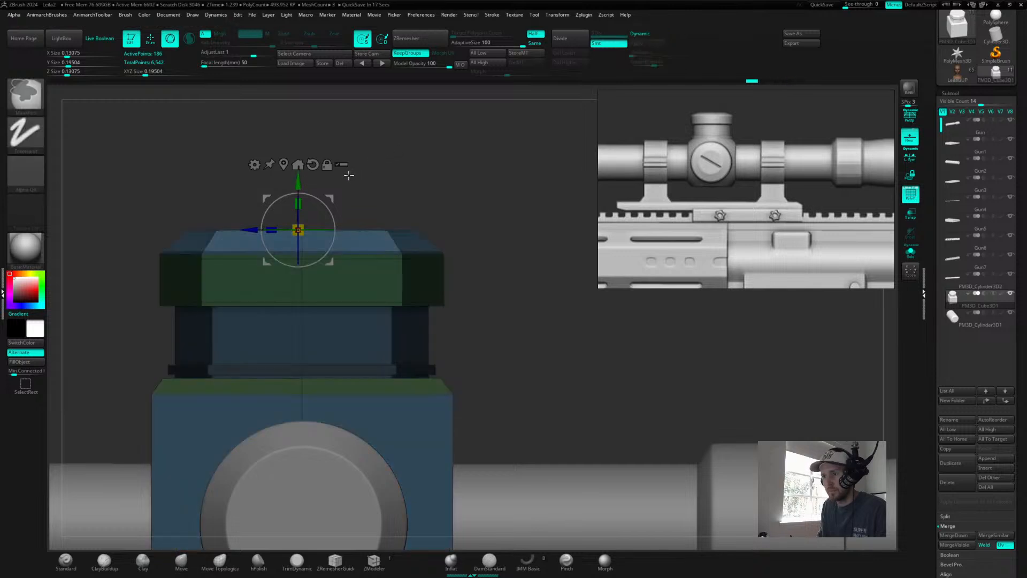
- Lower the turret cap's top slightly along Y, turn dynamic subdivision on and clear the mask
left_click_drag(296, 186, 296, 189)
key("d")
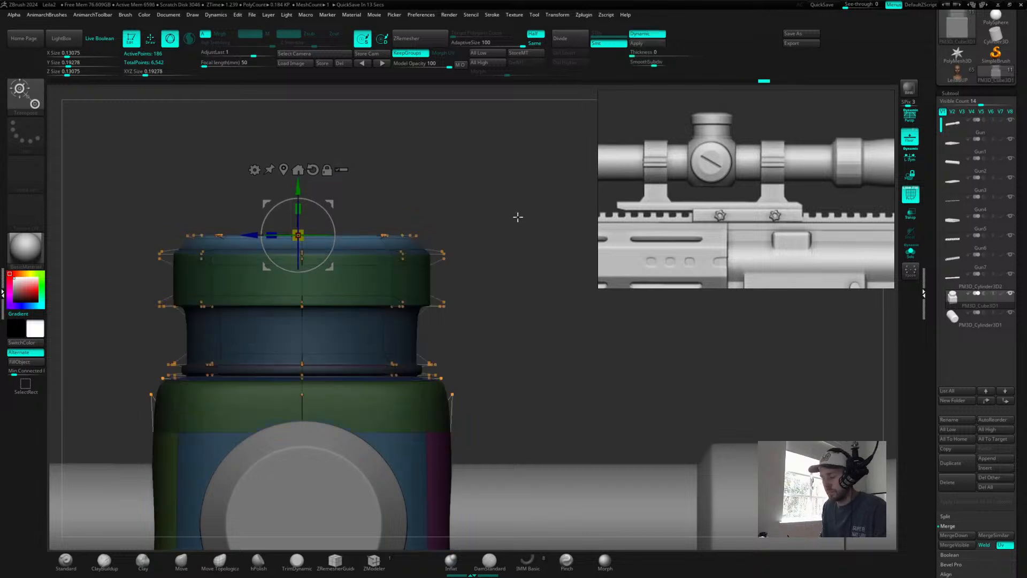
left_click_drag(523, 216, 528, 220, "ctrl")
- Return to Draw mode and hide the polyframe to check the smoothed turret on the whole scope
left_click_drag(523, 216, 434, 203, "alt")
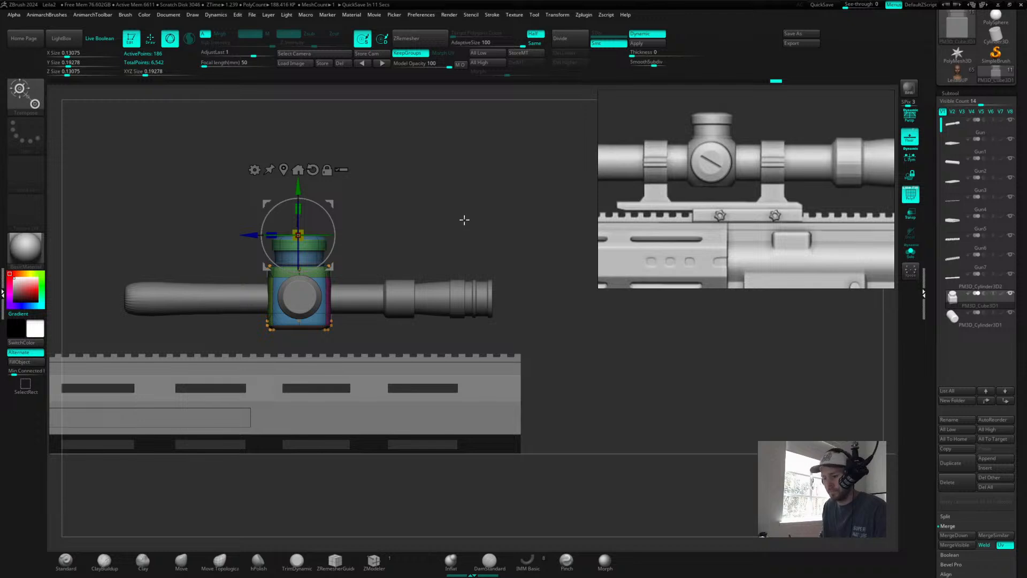
key("q")
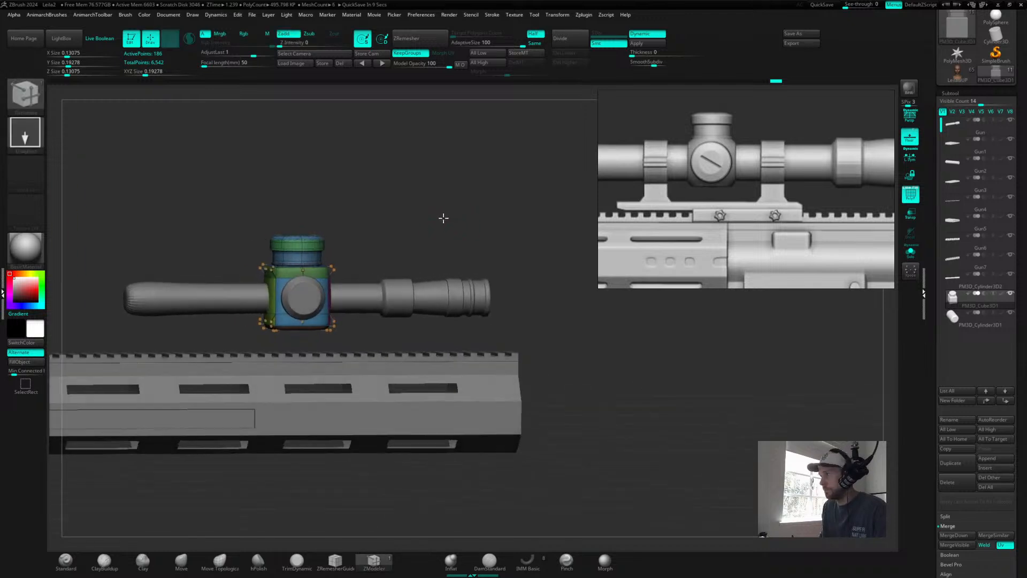
key("shift+f")
left_click_drag(459, 226, 530, 222, "alt")
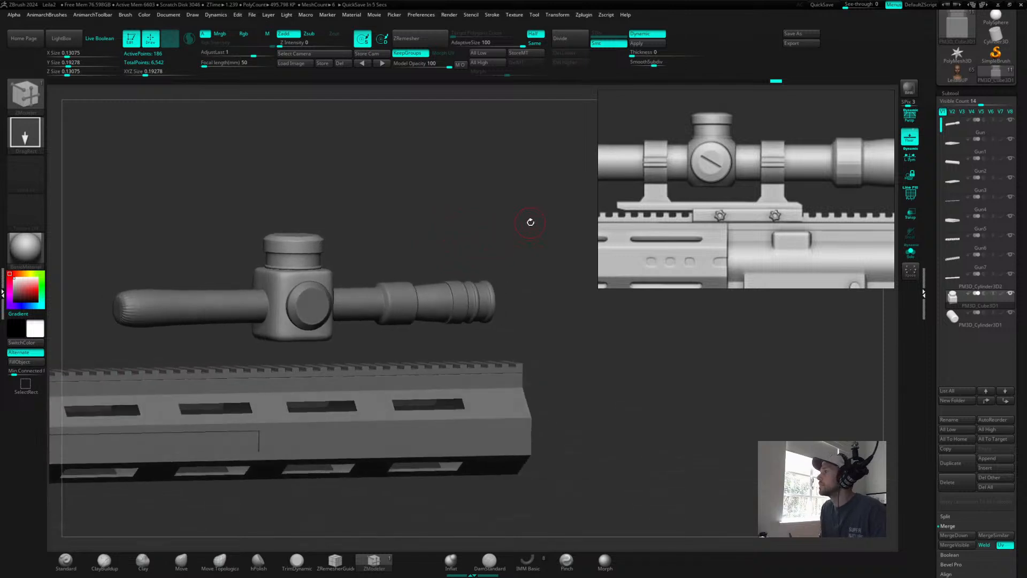
- Append a 3D cylinder as a new subtool, frame the whole cylinder and make it the active subtool
left_click(987, 459)
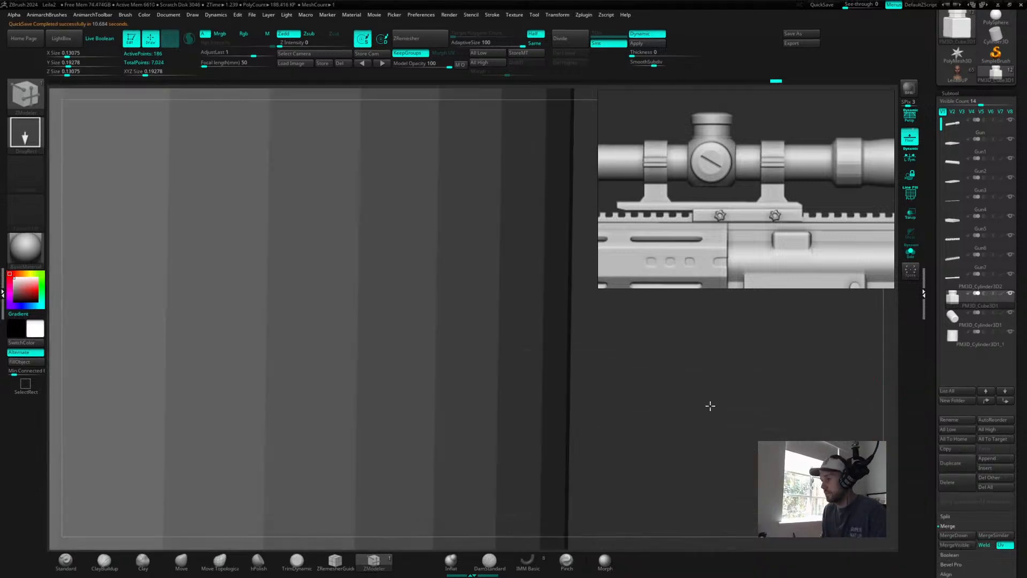
left_click_drag(728, 368, 643, 370, "alt")
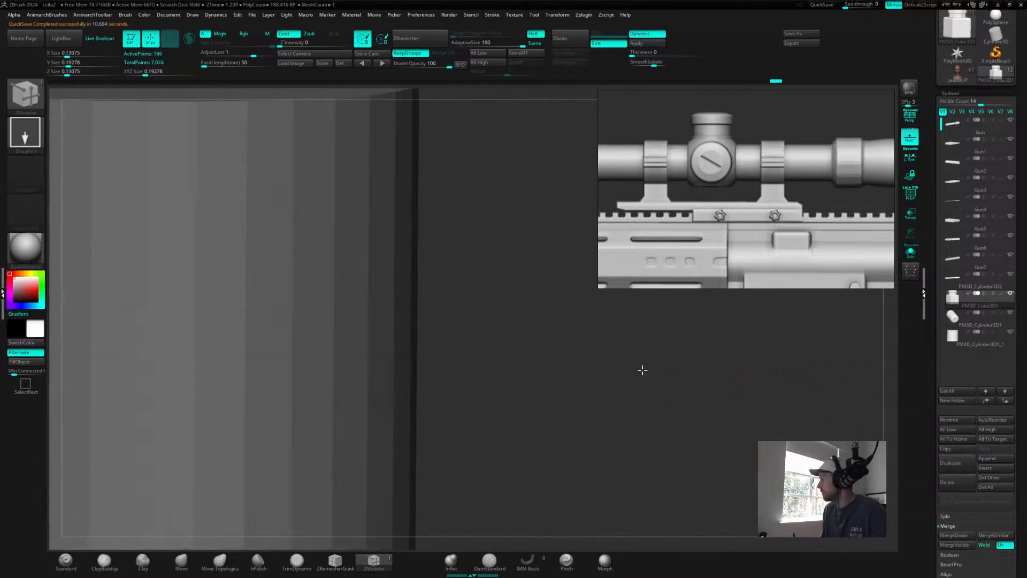
mouse_move(596, 395)
left_mouse_down("alt")
mouse_move(647, 397)
mouse_move(676, 358)
mouse_move(683, 371)
mouse_move(597, 341)
mouse_move(658, 342)
left_mouse_up("alt")
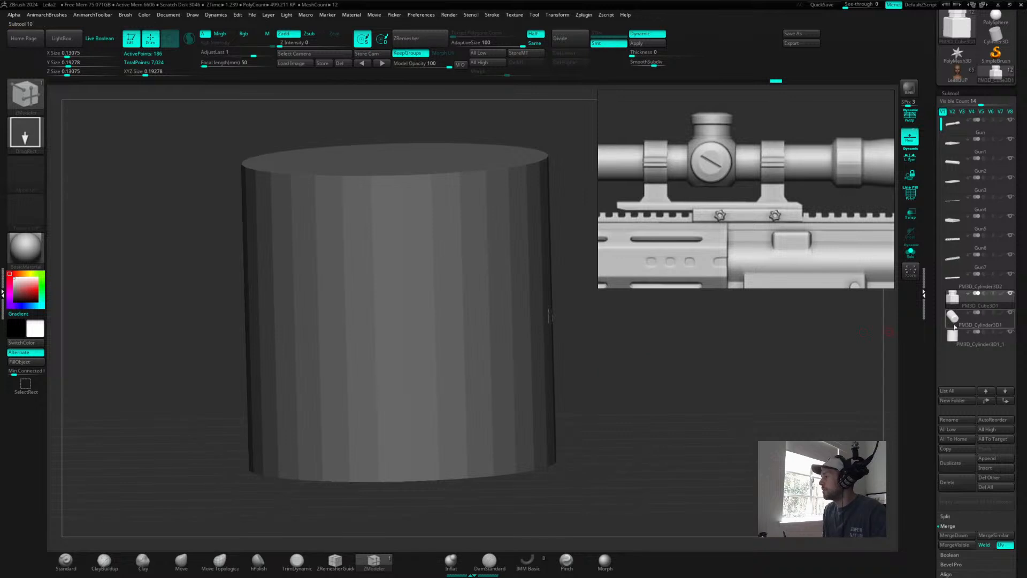
mouse_move(941, 329)
left_click(498, 338, "alt")
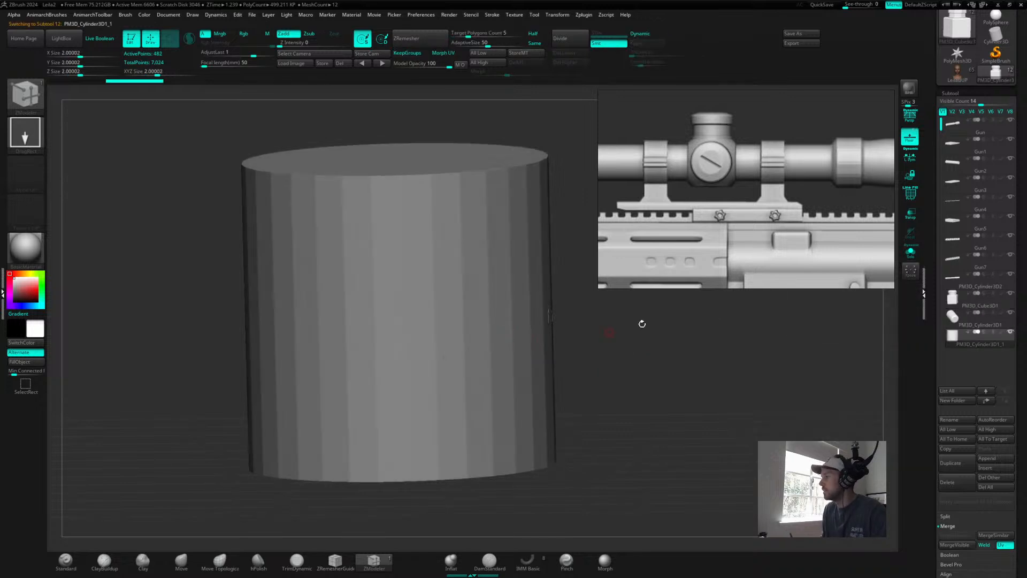
- Hide the new cylinder, select the turret housing subtool, and show its polyframe with dynamic subdivision off
mouse_move(1013, 334)
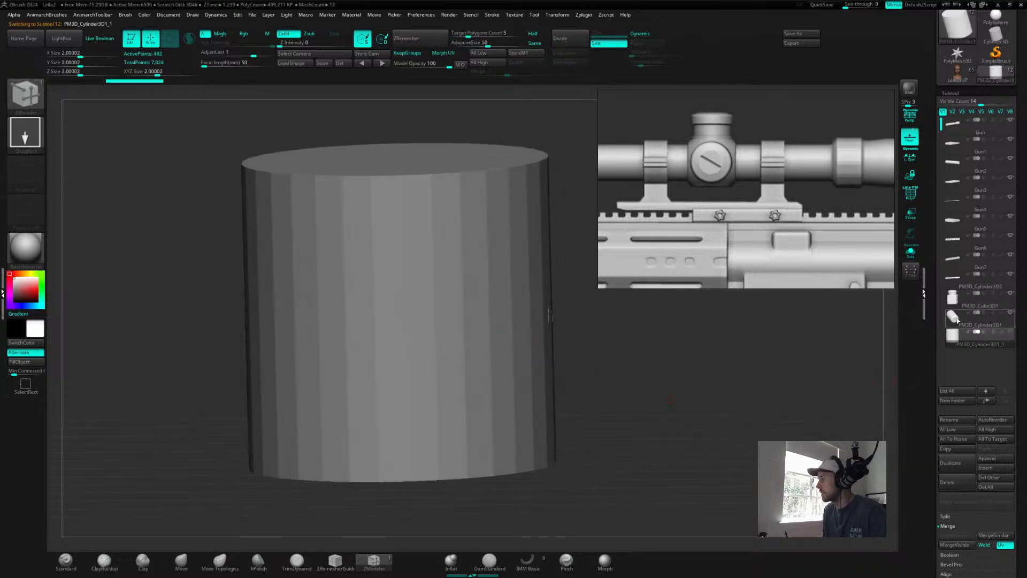
left_click(954, 319)
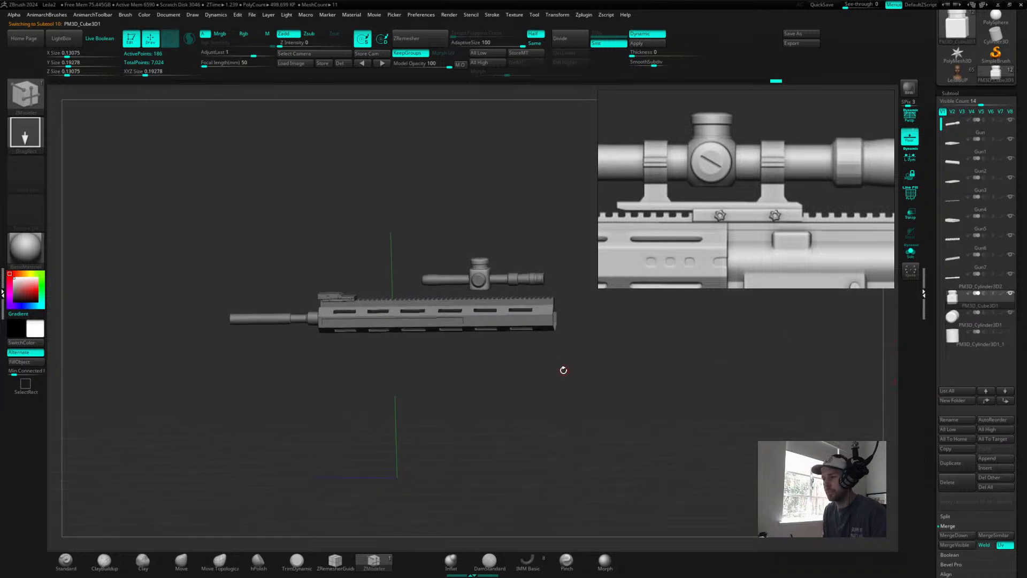
key("f")
left_click_drag(681, 488, 703, 443)
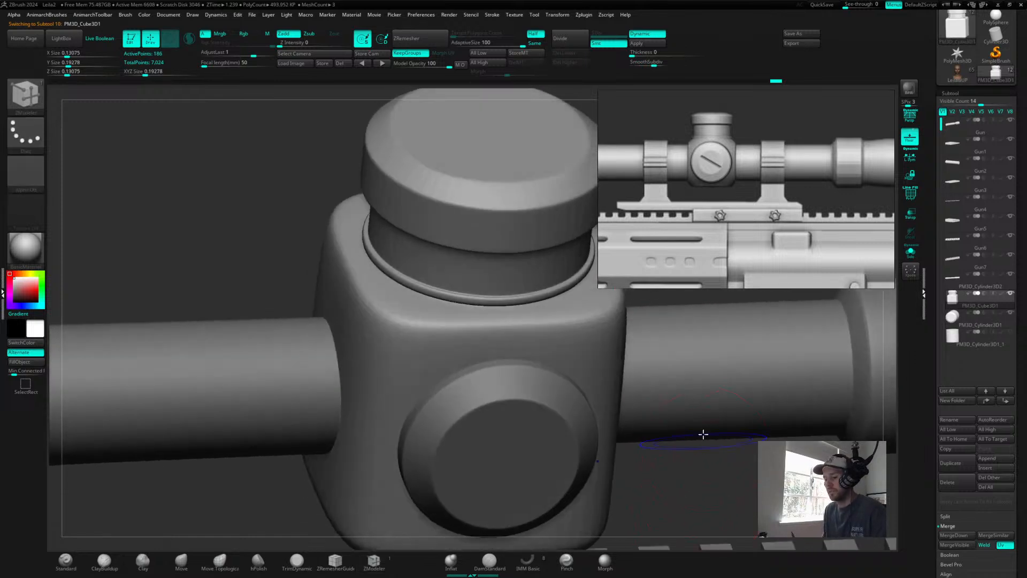
key("shift+f")
left_click_drag(745, 473, 621, 529, "alt")
key("shift+d")
left_click_drag(594, 221, 560, 218)
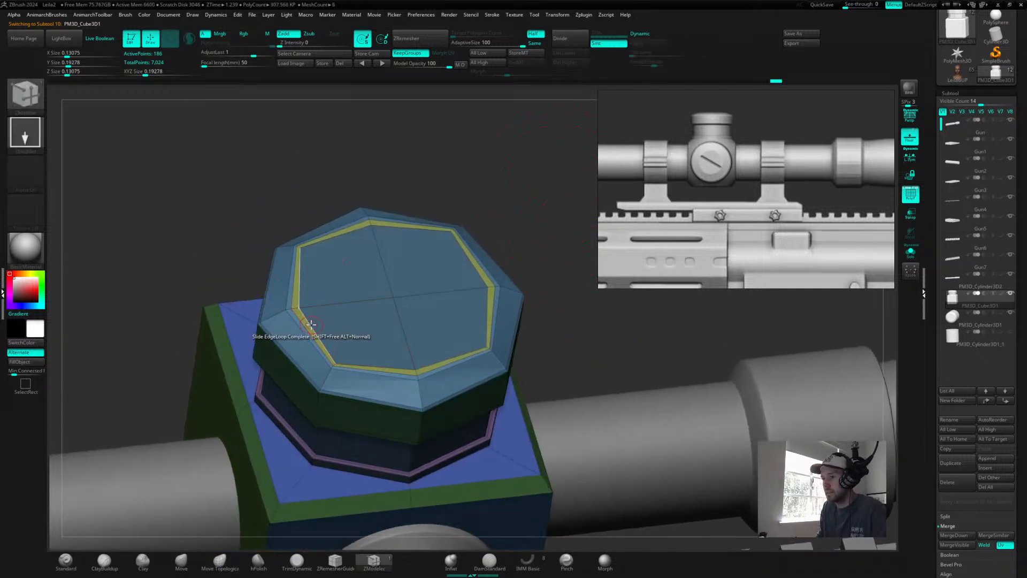
- Try to slide the edge loop just below the turret cap's bevel downward with ZModeler's Slide EdgeLoop Complete
key("space")
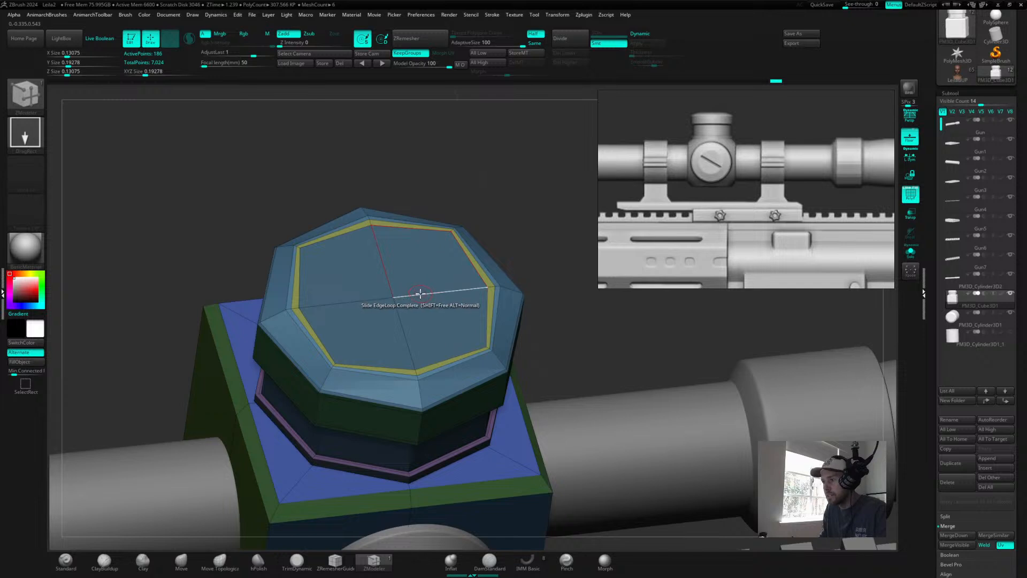
key("space")
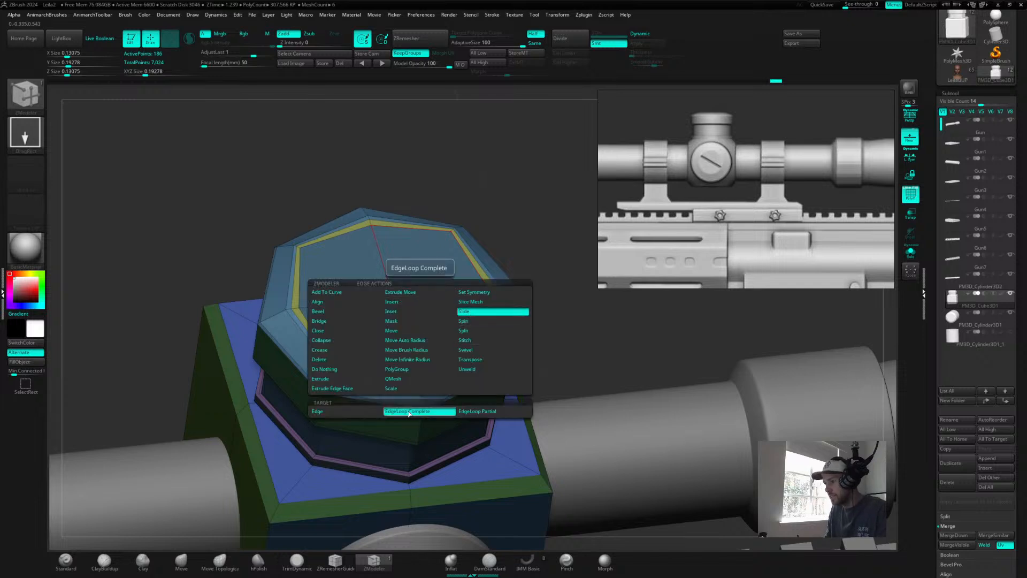
left_click_drag(551, 294, 436, 271)
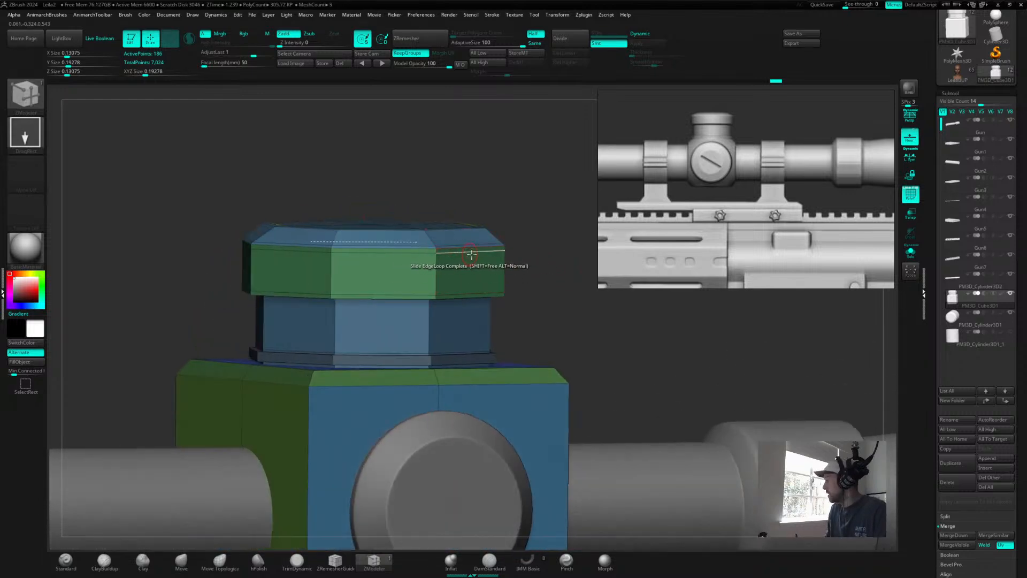
left_click_drag(579, 329, 592, 280, "alt")
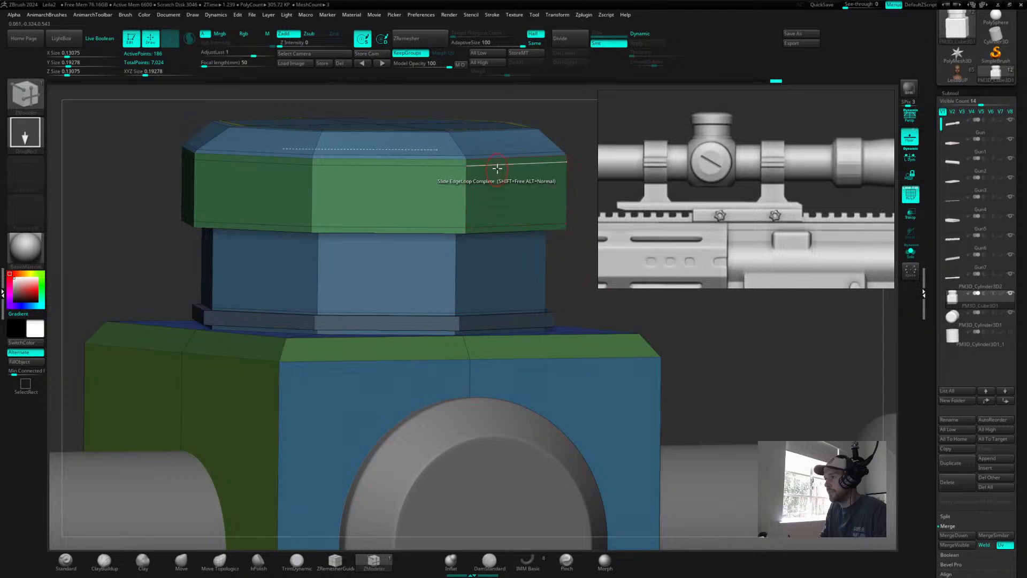
left_click_drag(501, 165, 501, 192)
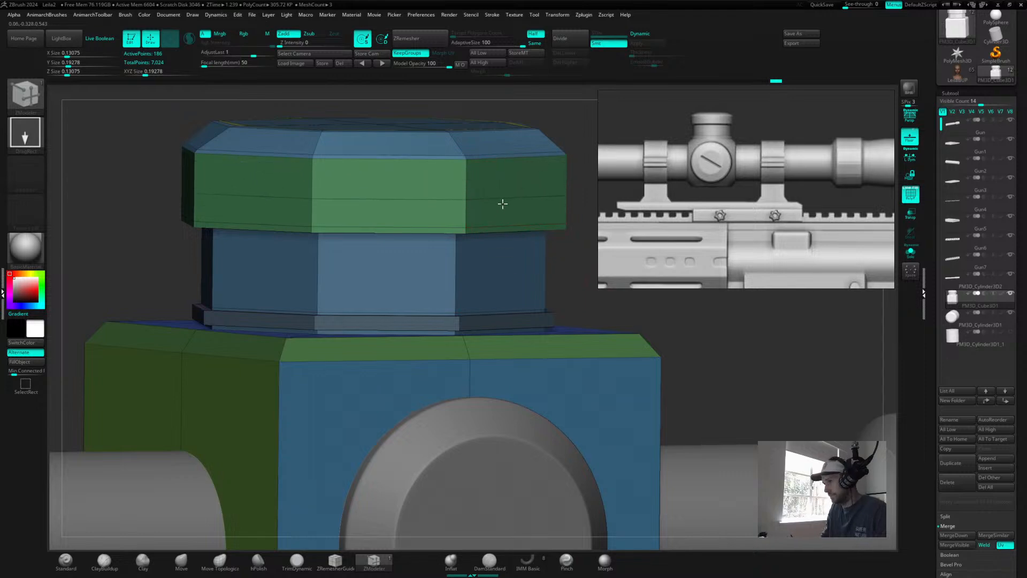
- Compare the turret cap's edge loops and bevel with and without dynamic subdivision, checking the available ZModeler actions and hiding the polyframe
key("d")
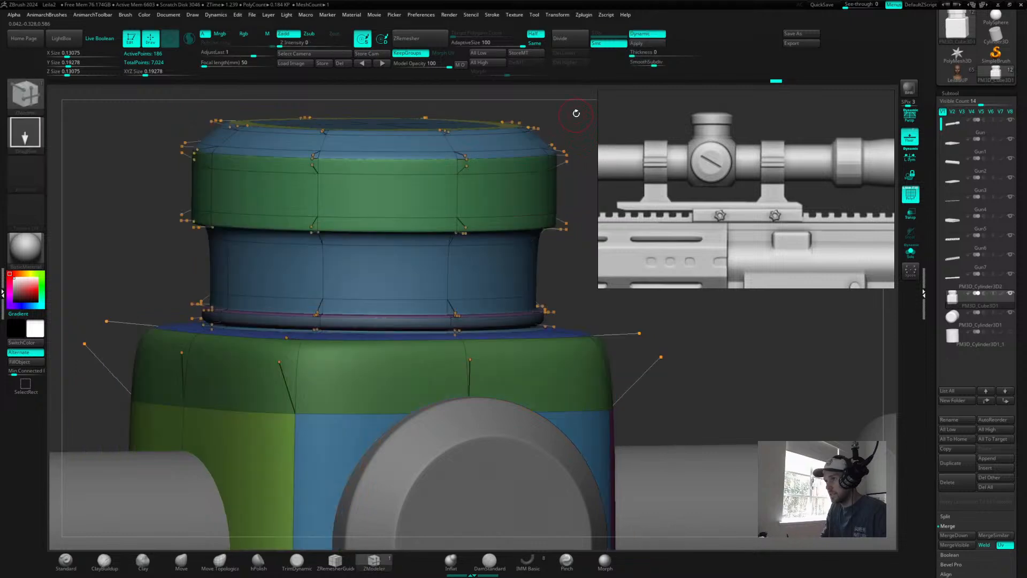
left_click_drag(577, 114, 578, 140)
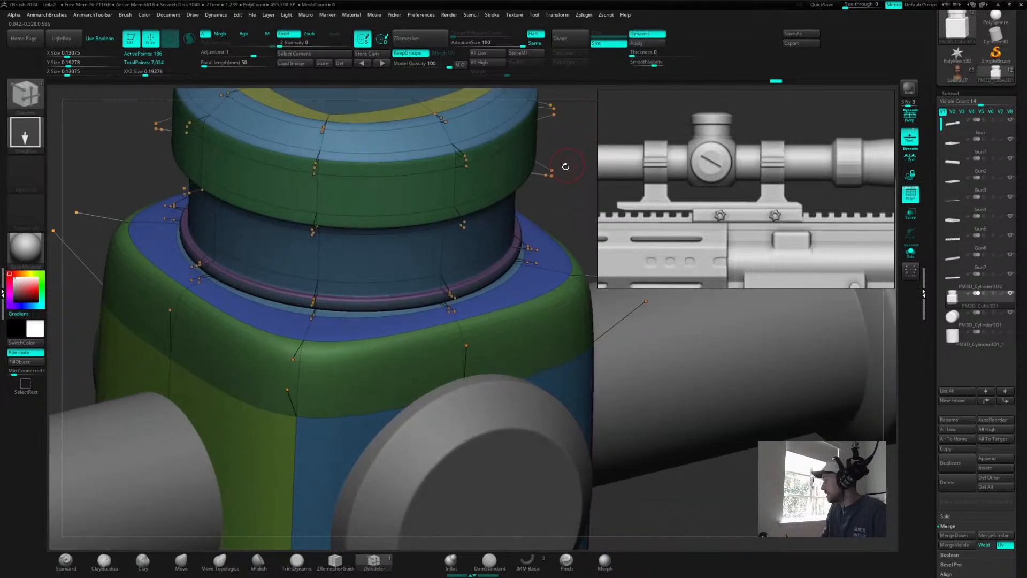
left_click_drag(579, 154, 529, 275, "alt")
left_click_drag(554, 190, 557, 225)
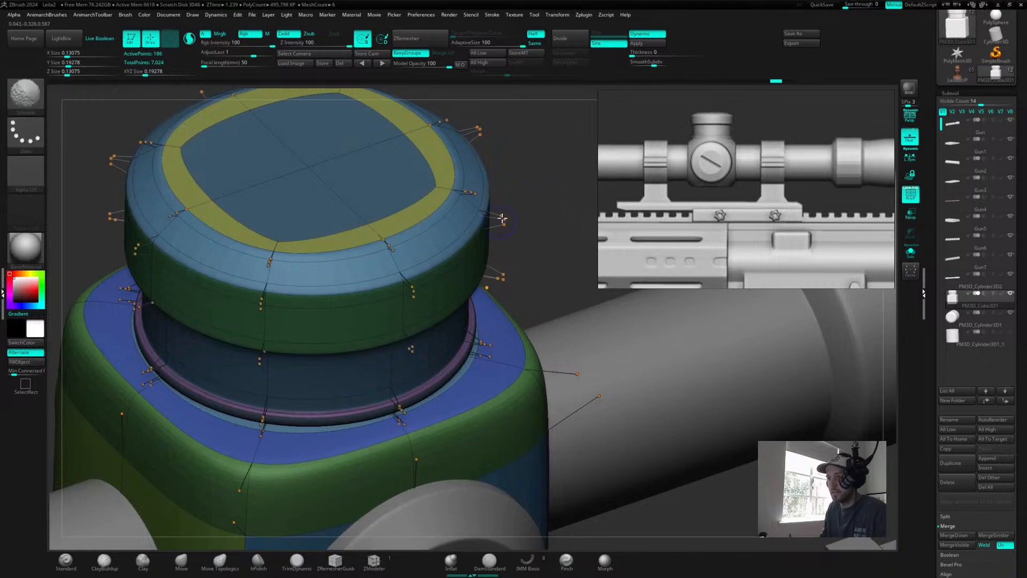
key("shift+d")
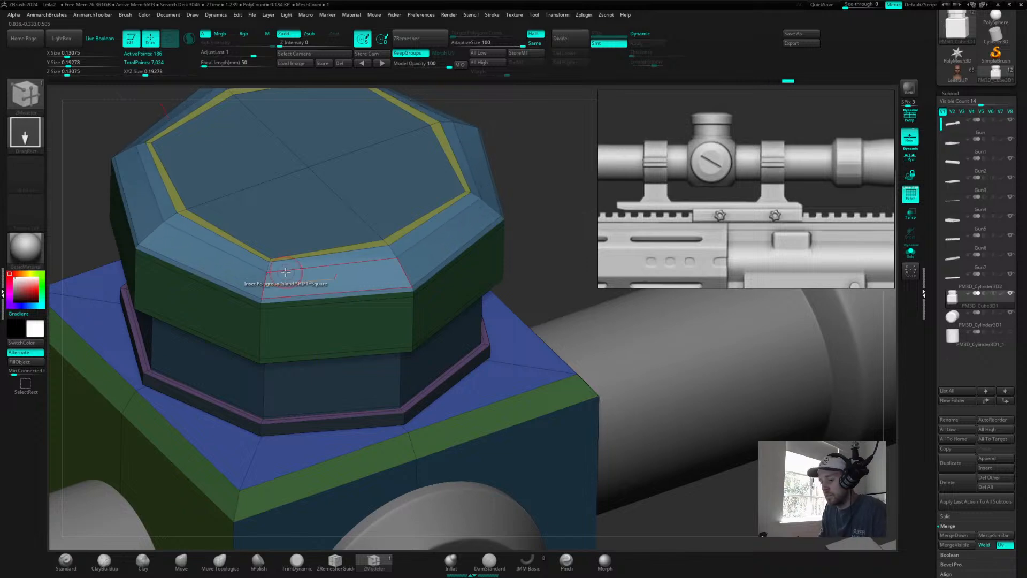
key("d")
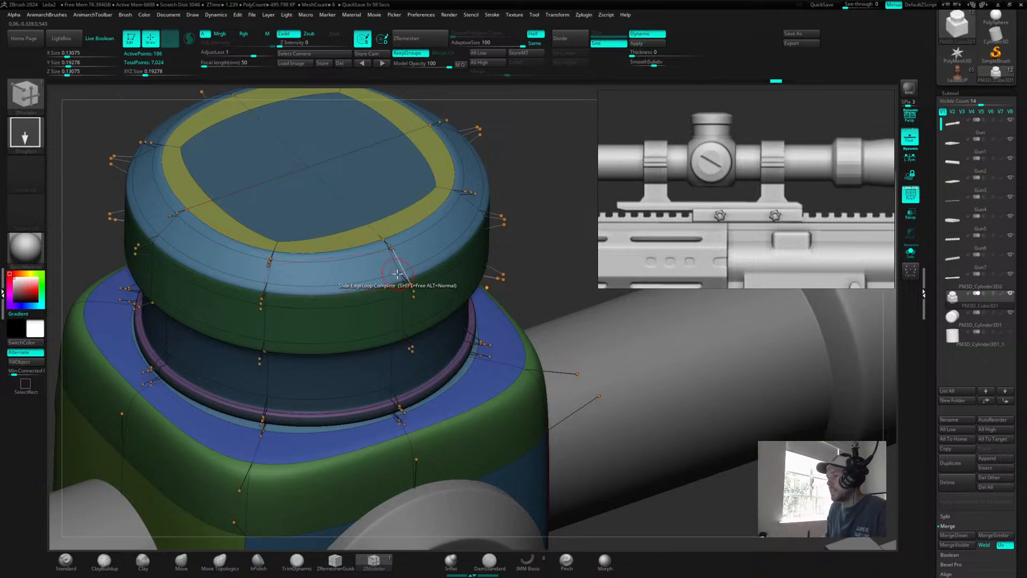
key("space")
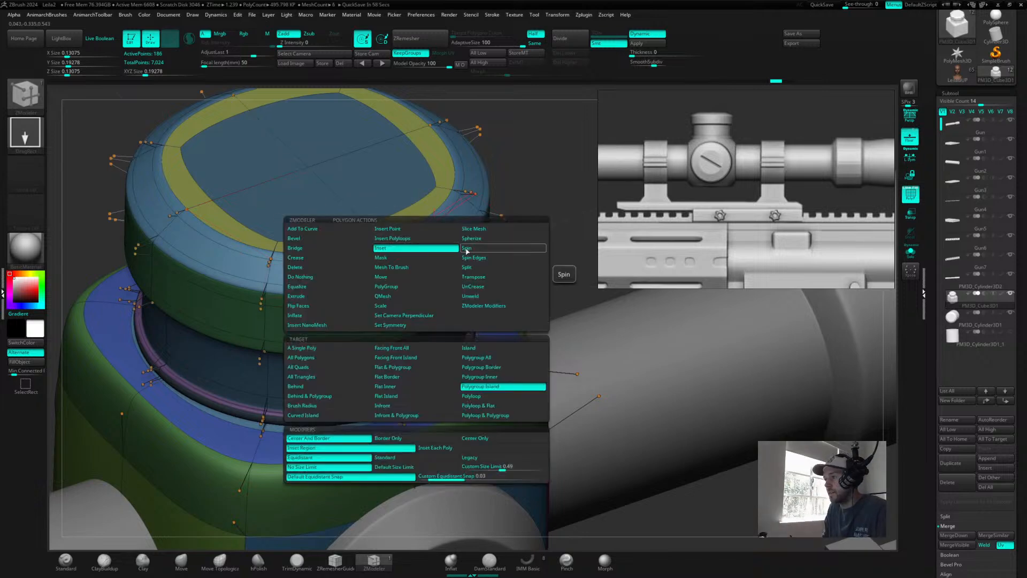
key("space")
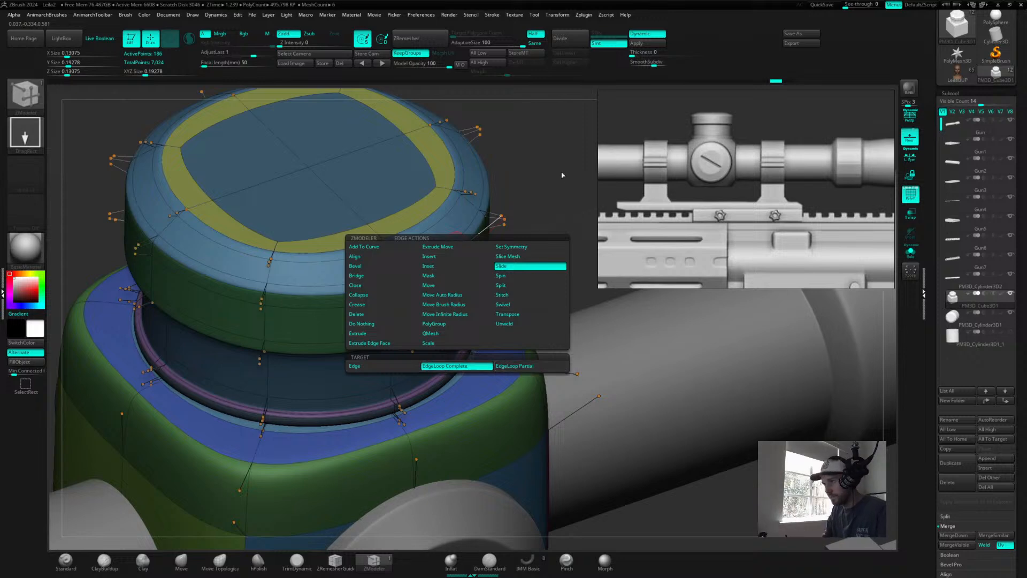
mouse_move(561, 173)
left_mouse_down()
mouse_move(569, 167)
mouse_move(515, 176)
mouse_move(529, 168)
left_mouse_up()
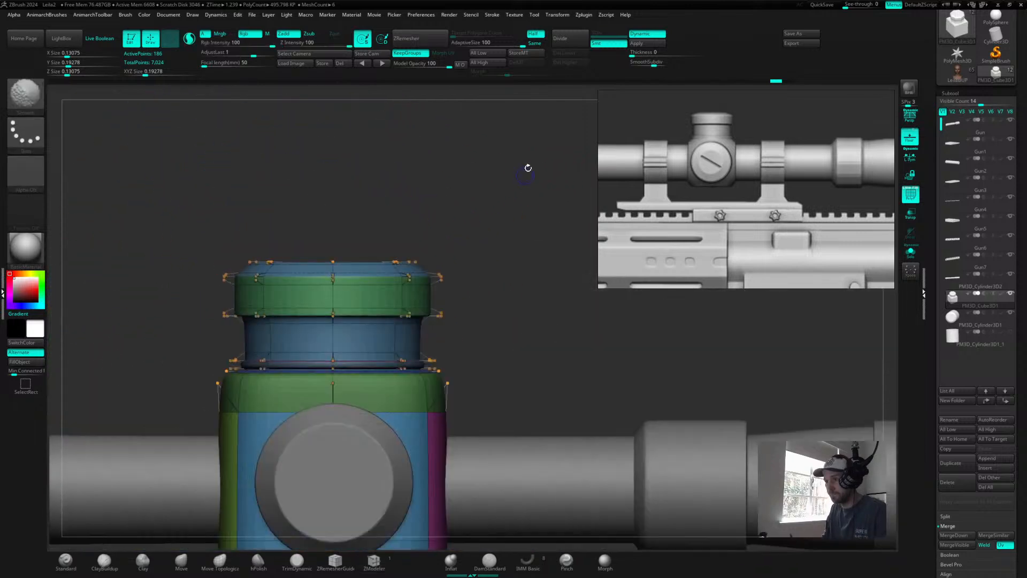
key("shift+f")
mouse_move(534, 282)
left_mouse_down()
mouse_move(530, 294)
mouse_move(480, 273)
mouse_move(508, 197)
left_mouse_up()
left_click_drag(505, 198, 418, 196, "alt")
- Show and select the new cylinder and rotate it 90° onto its side with the gizmo
left_click(1011, 333)
left_click(489, 354, "alt")
left_click_drag(625, 371, 658, 400, "alt")
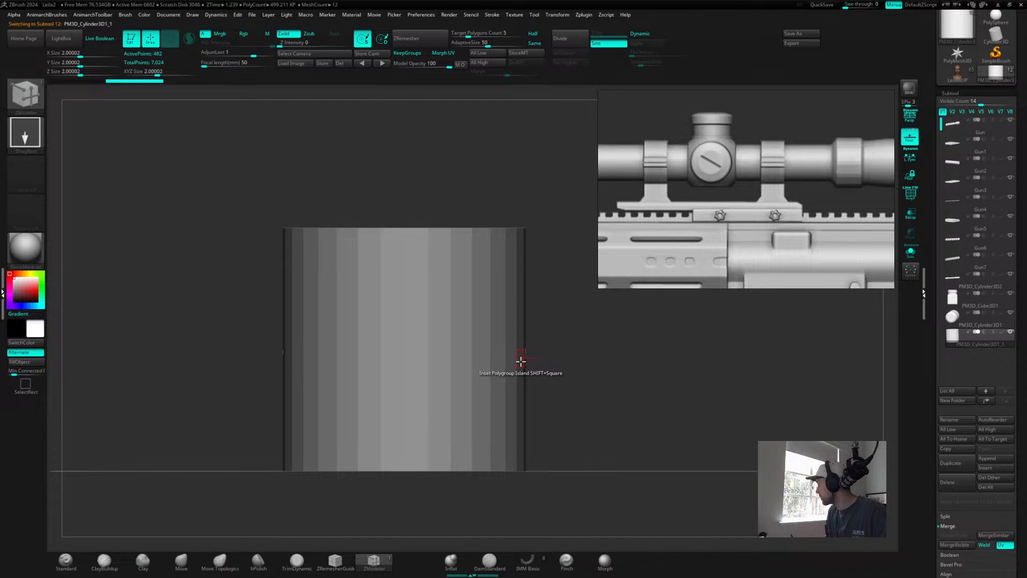
key("w")
left_click_drag(423, 320, 456, 380)
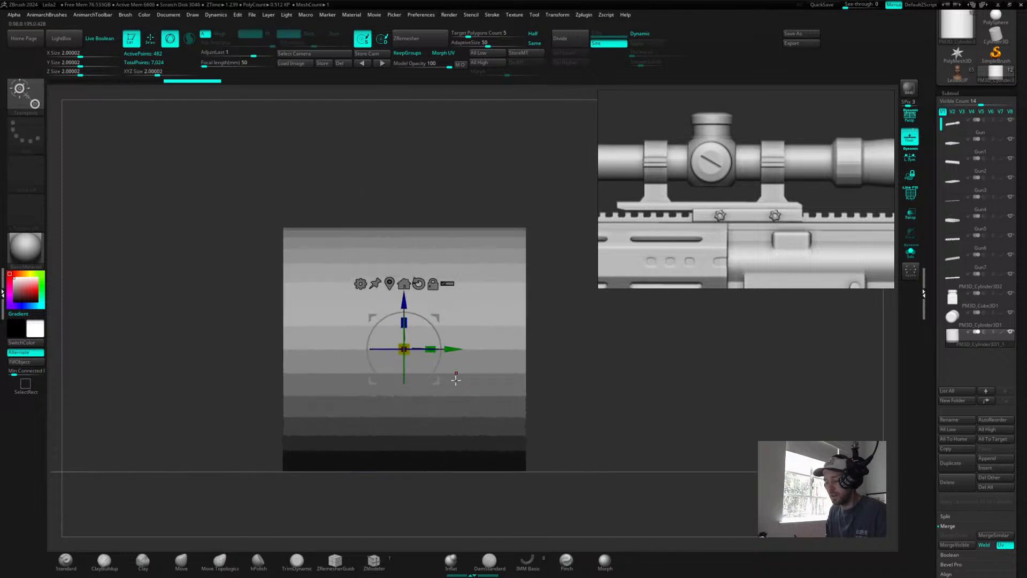
- Hide the new cylinder, reselect and frame the turret housing without polyframe, and return to Draw mode
key("shift+f")
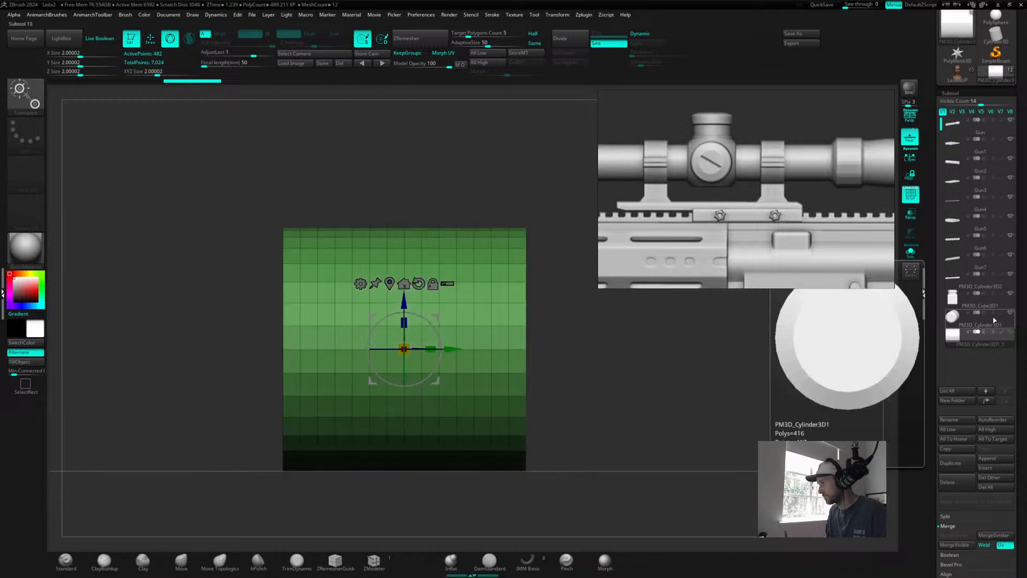
left_click(982, 301)
left_click(981, 301)
key("f")
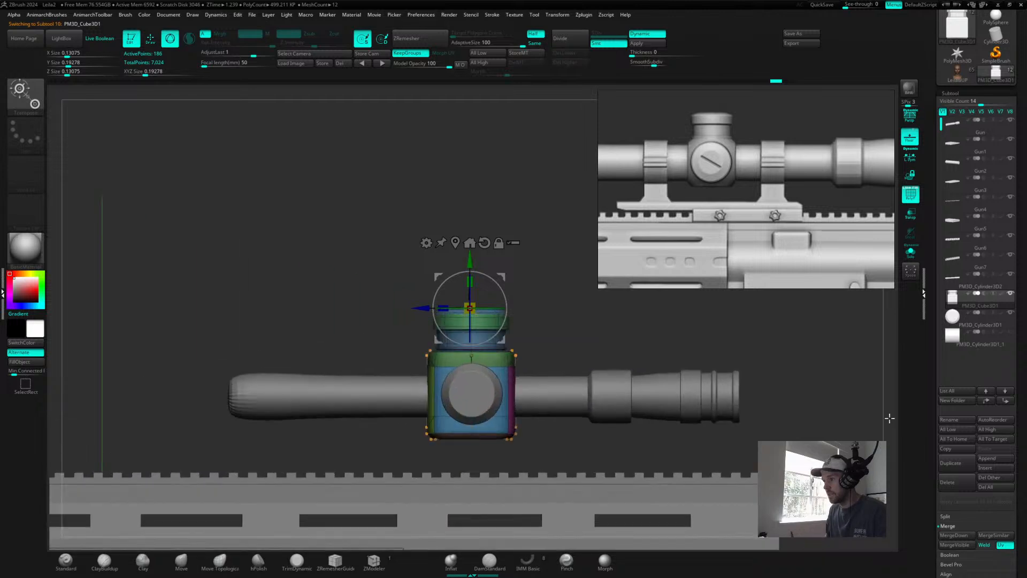
scroll(589, 318, "up", 5)
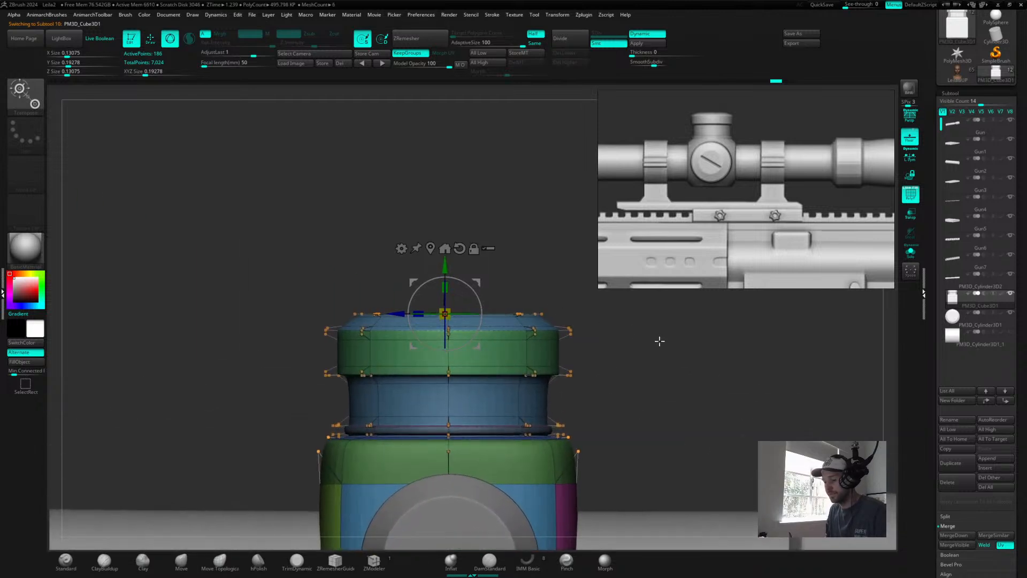
key("shift+f")
scroll(679, 369, "down", 5)
key("q")
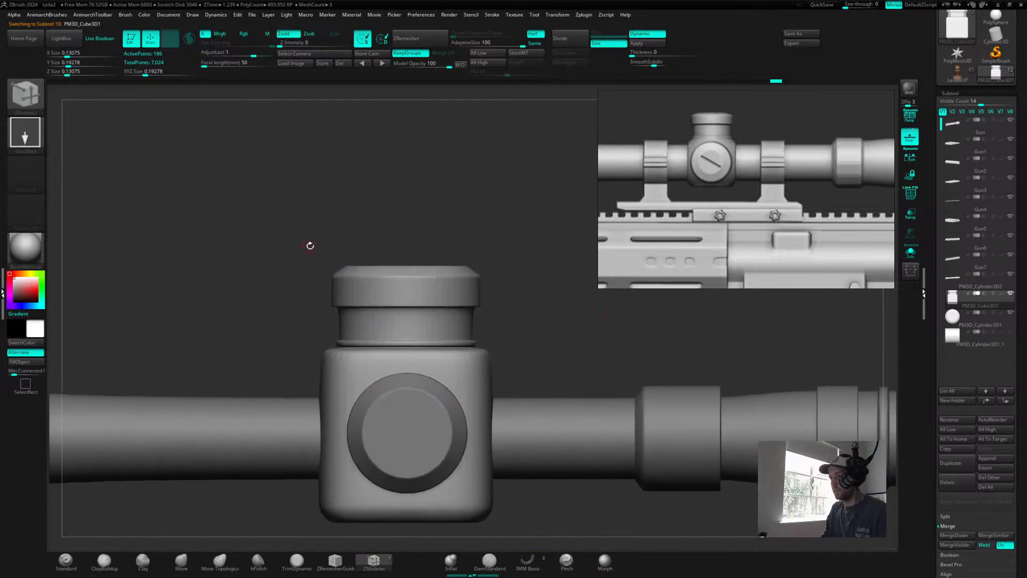
- With dynamic subdivision off, mask everything except the turret cap's top and try raising it slightly along Y
key("b")
key("z")
key("m")
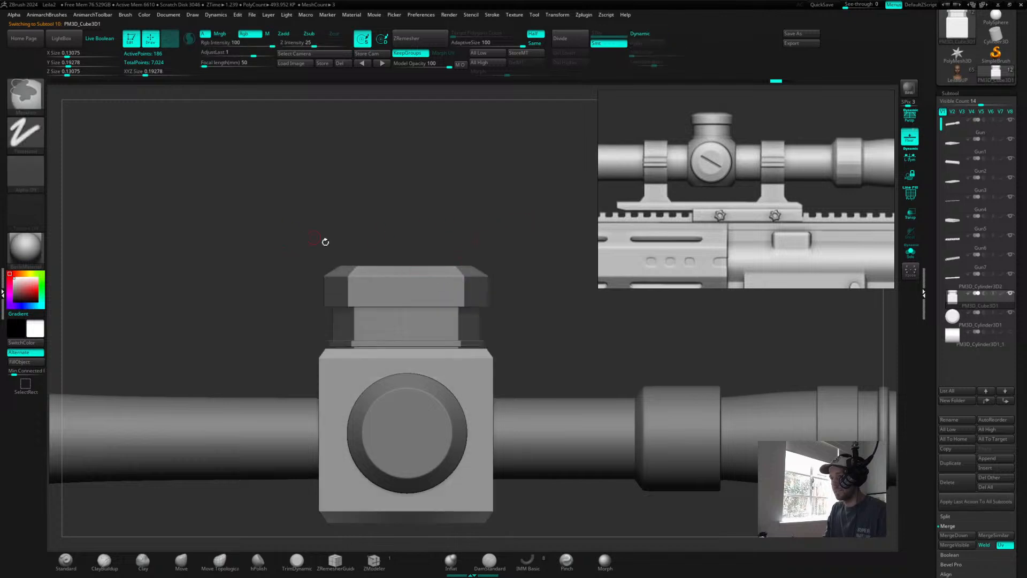
mouse_move(238, 212)
left_mouse_down("ctrl")
mouse_move(593, 271)
mouse_move(579, 274)
left_mouse_up("ctrl")
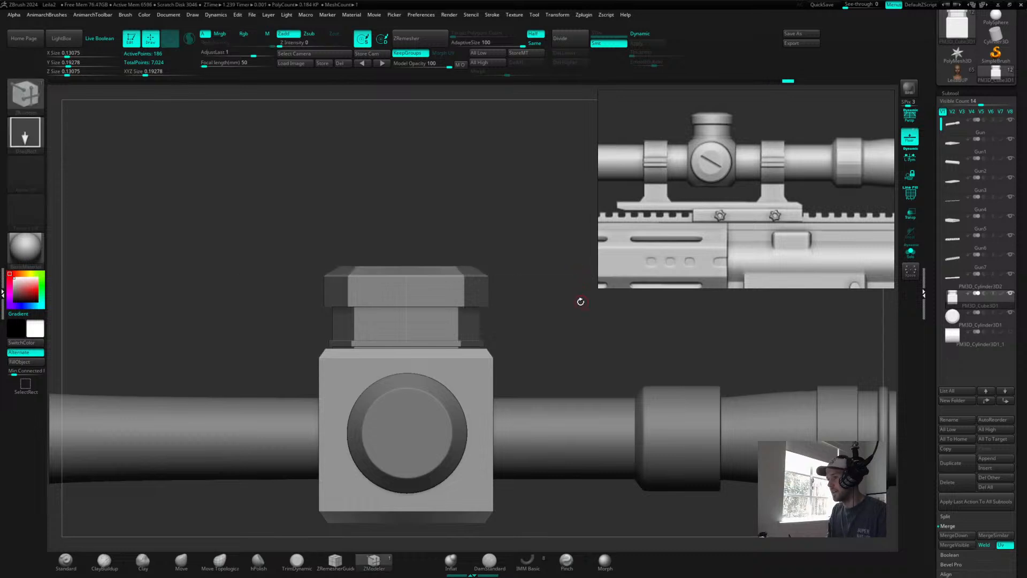
key("w")
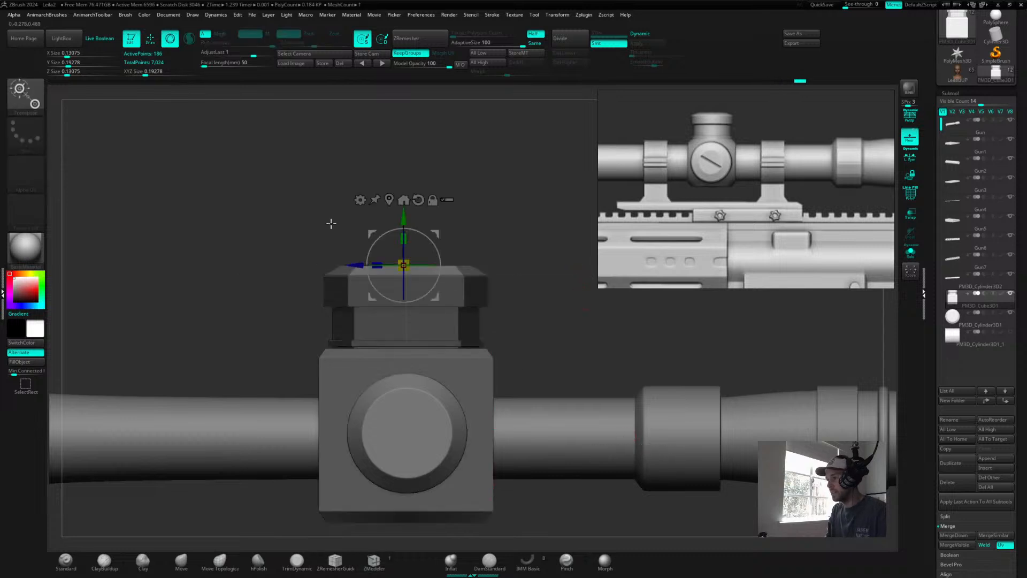
mouse_move(404, 219)
left_mouse_down()
mouse_move(402, 158)
mouse_move(397, 209)
left_mouse_up()
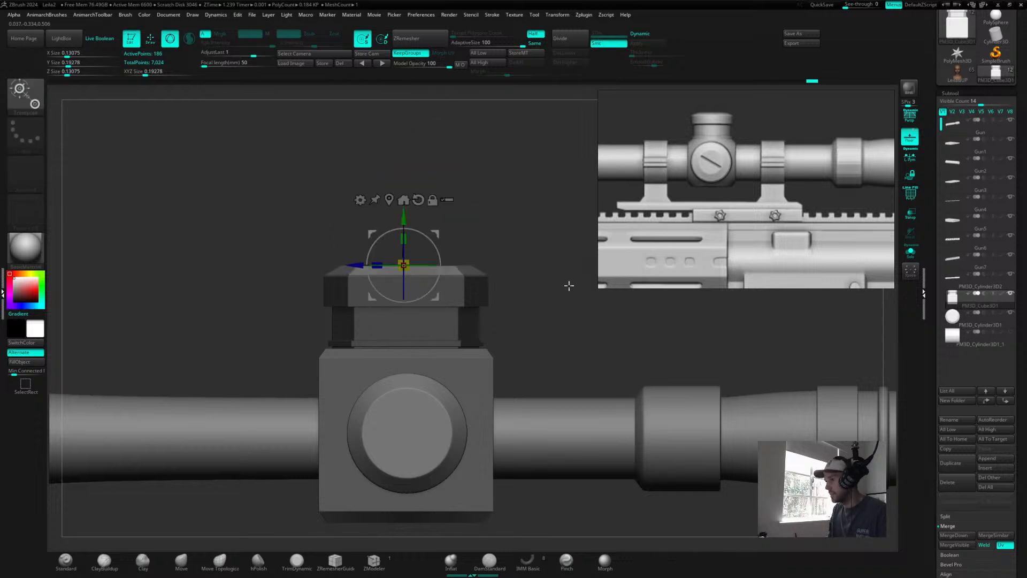
left_click_drag(546, 317, 633, 313)
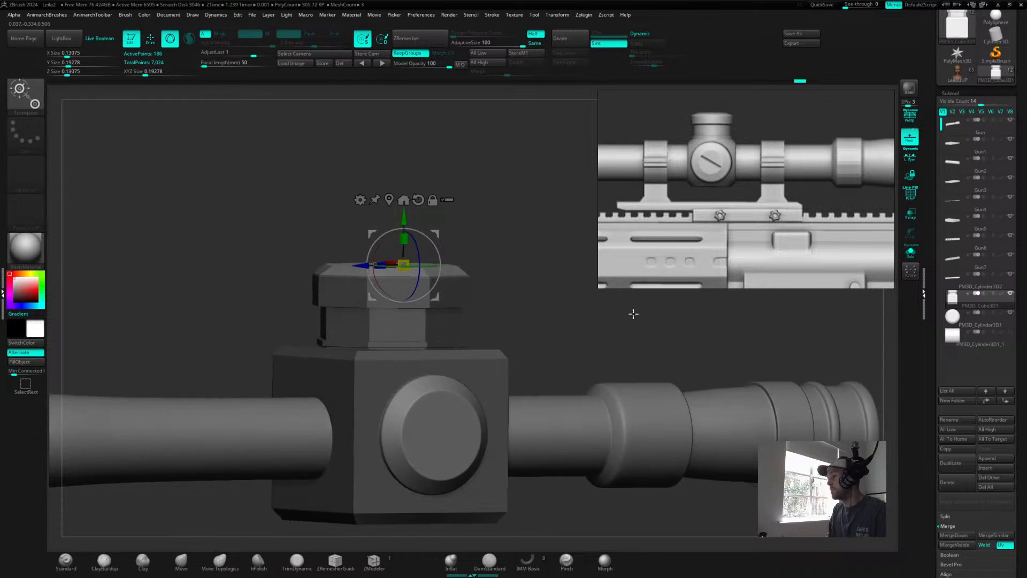
key("q")
mouse_move(521, 287)
left_mouse_down()
mouse_move(520, 303)
mouse_move(466, 255)
mouse_move(539, 229)
mouse_move(829, 358)
left_mouse_up()
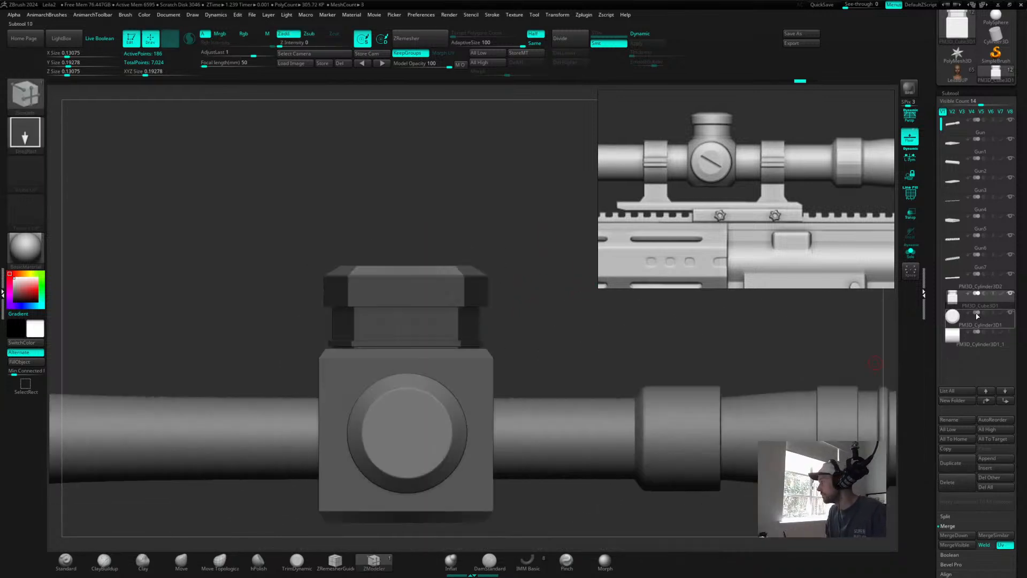
mouse_move(957, 275)
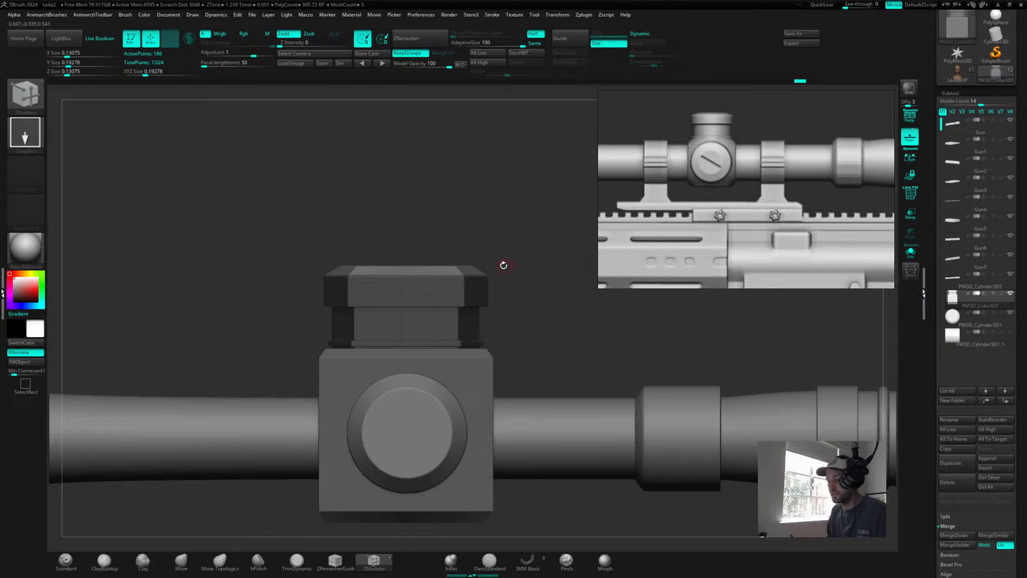
- Clear the mask from the turret housing and cap, and return to the ZModeler brush
left_click_drag(522, 246, 472, 255, "ctrl")
left_click_drag(282, 220, 549, 272, "ctrl")
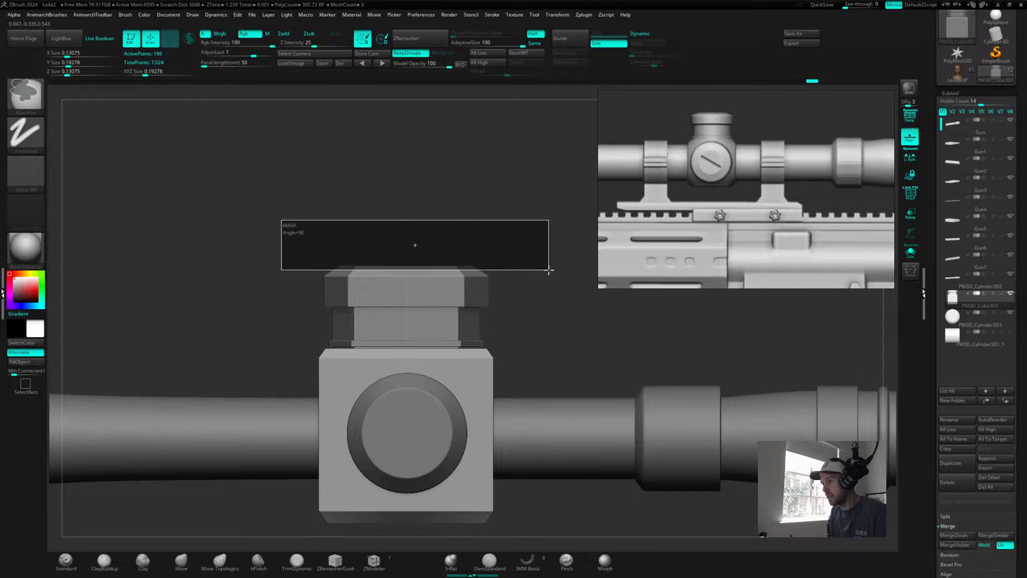
left_click_drag(549, 270, 550, 268, "ctrl")
key("b")
key("z")
key("m")
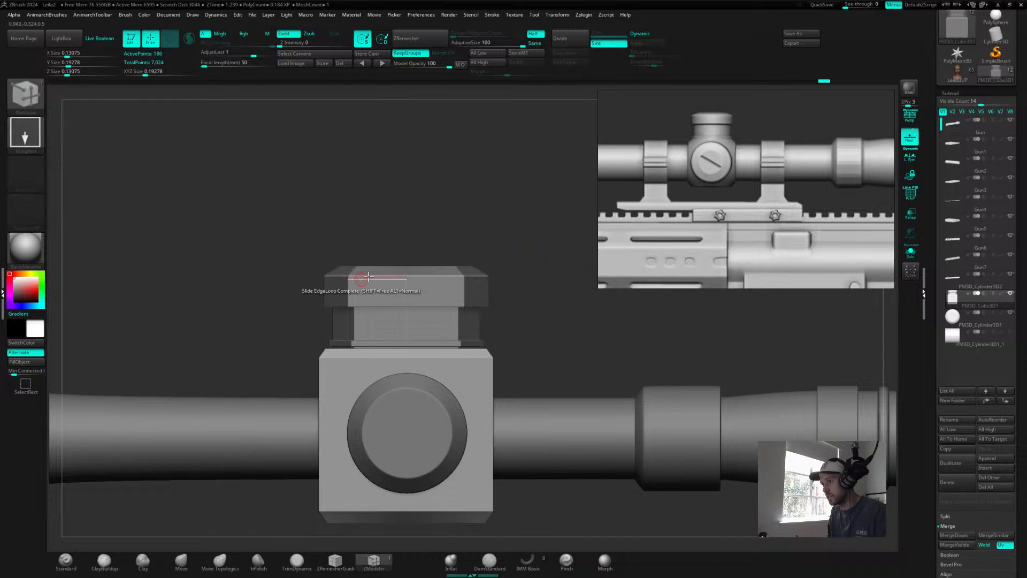
left_click(397, 272)
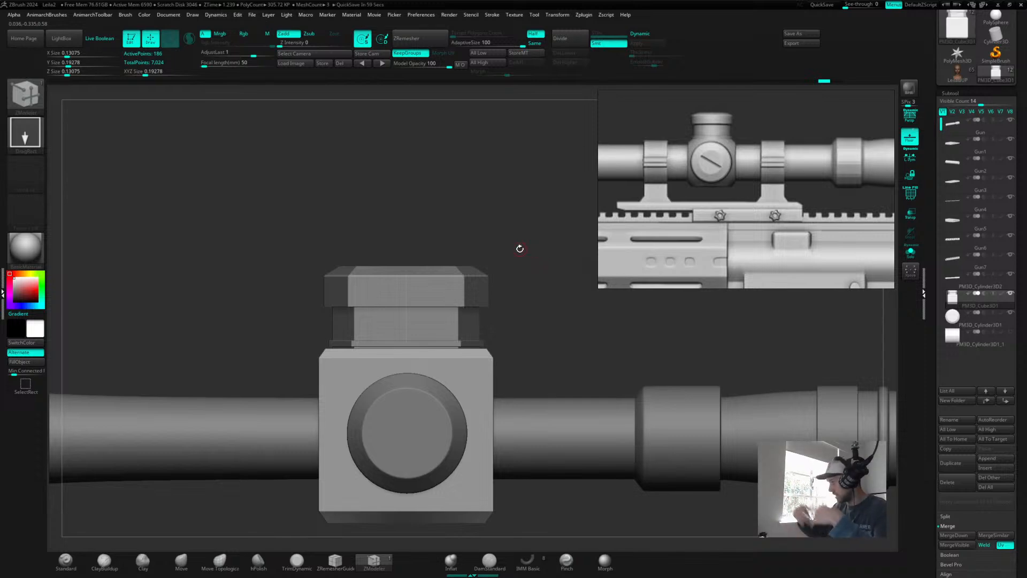
left_click_drag(561, 311, 584, 286)
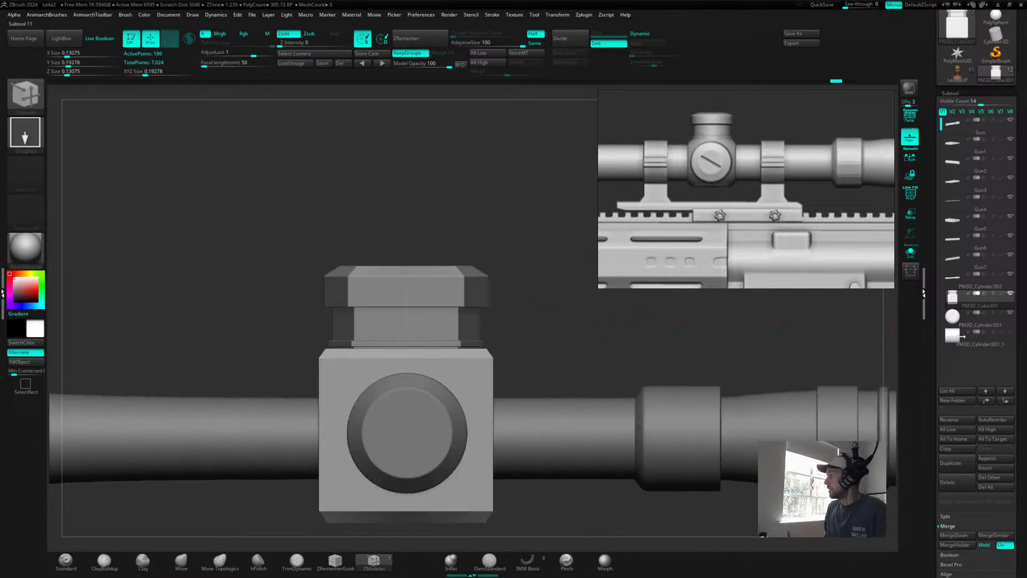
- Scale the new cylinder uniformly to a size of about 0.2 and position it around the scope tube behind the turret
left_click(985, 343)
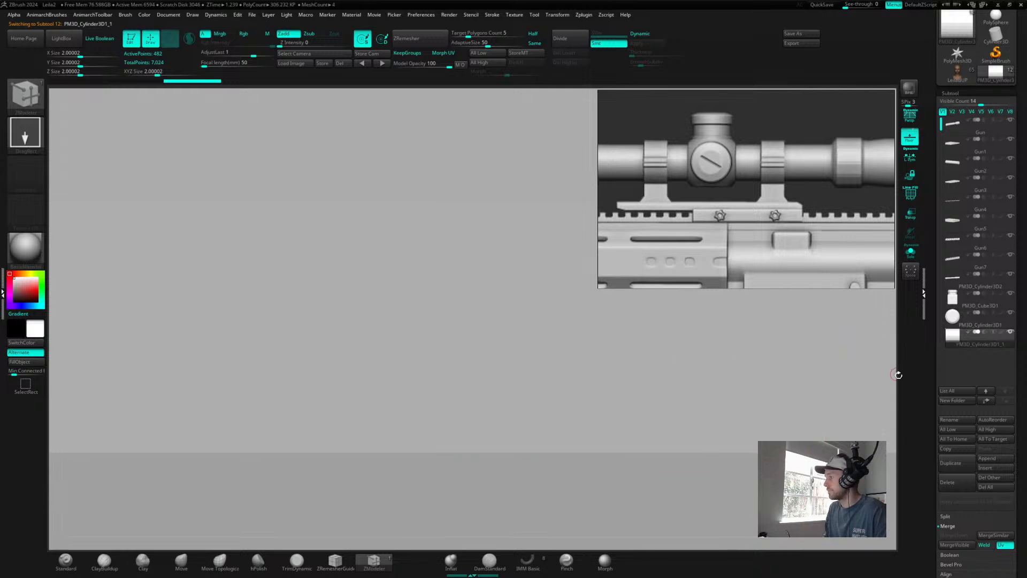
key("f")
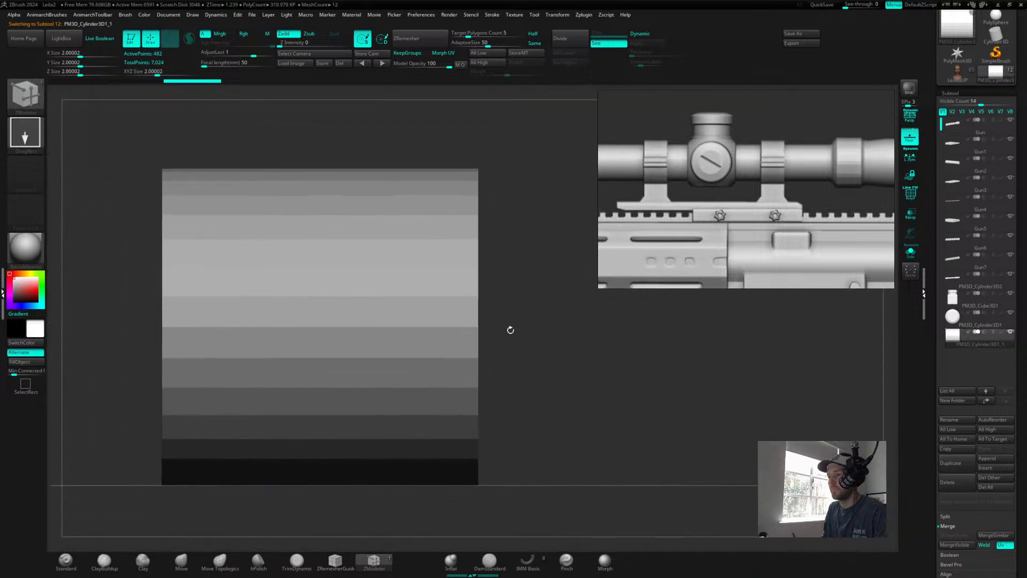
left_click_drag(643, 368, 649, 370)
key("w")
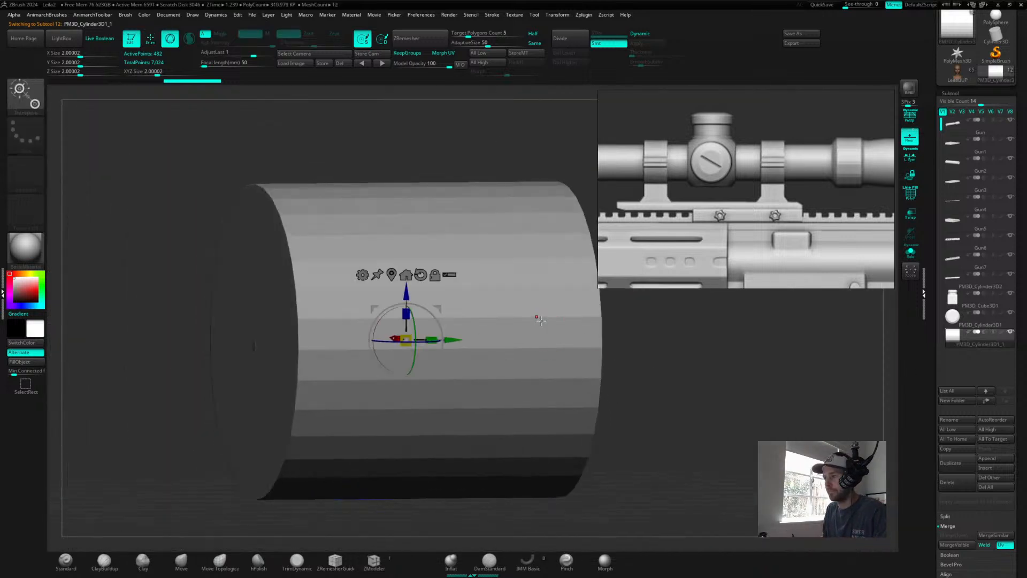
left_click_drag(406, 338, 186, 426)
left_click_drag(533, 410, 448, 477, "alt")
left_click_drag(256, 415, 480, 416)
left_click_drag(420, 368, 420, 303)
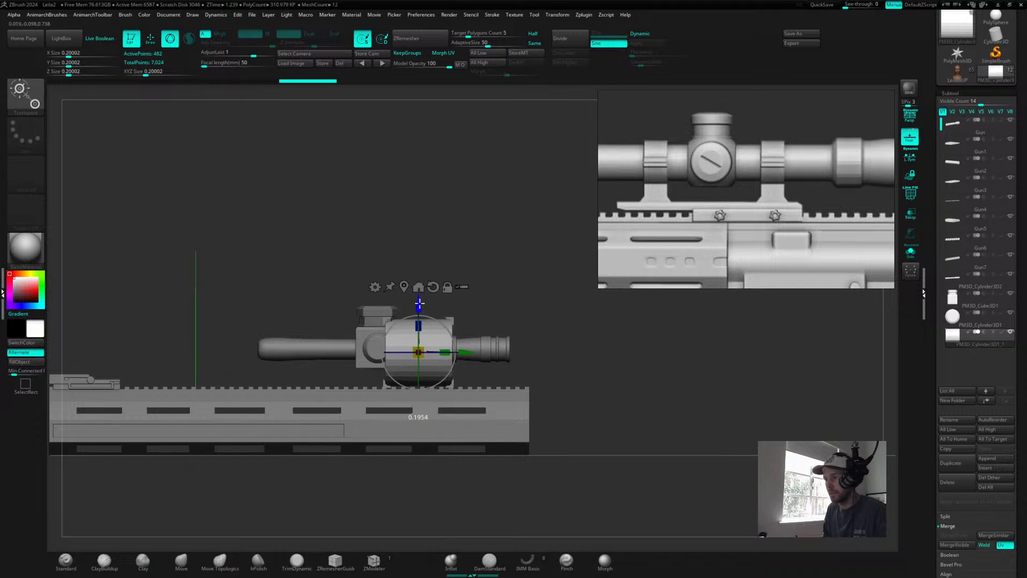
left_click_drag(584, 368, 562, 368)
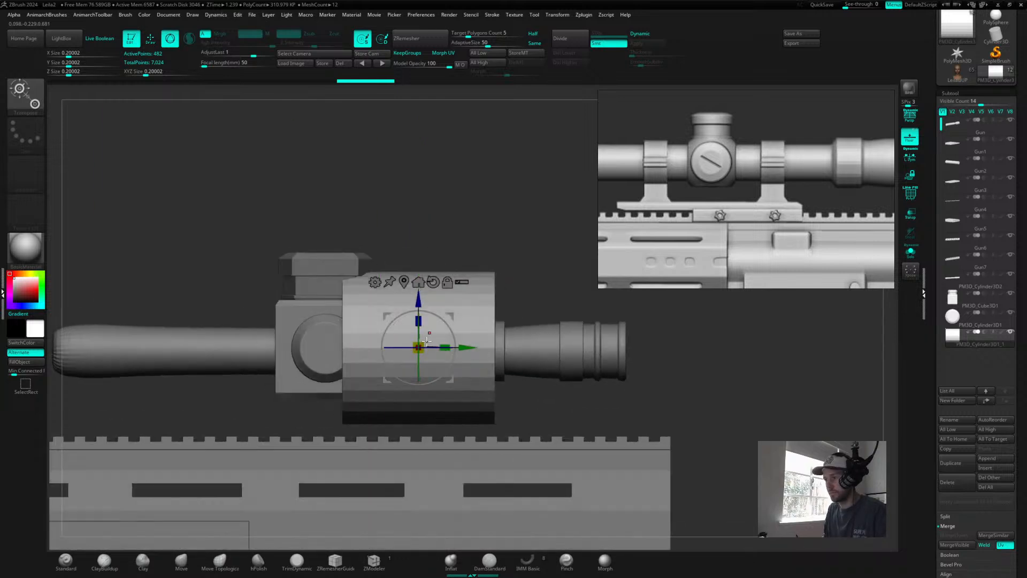
- Turn on dynamic subdivision for the cylinder and scale it into a narrow ring around the scope tube
left_click(645, 34)
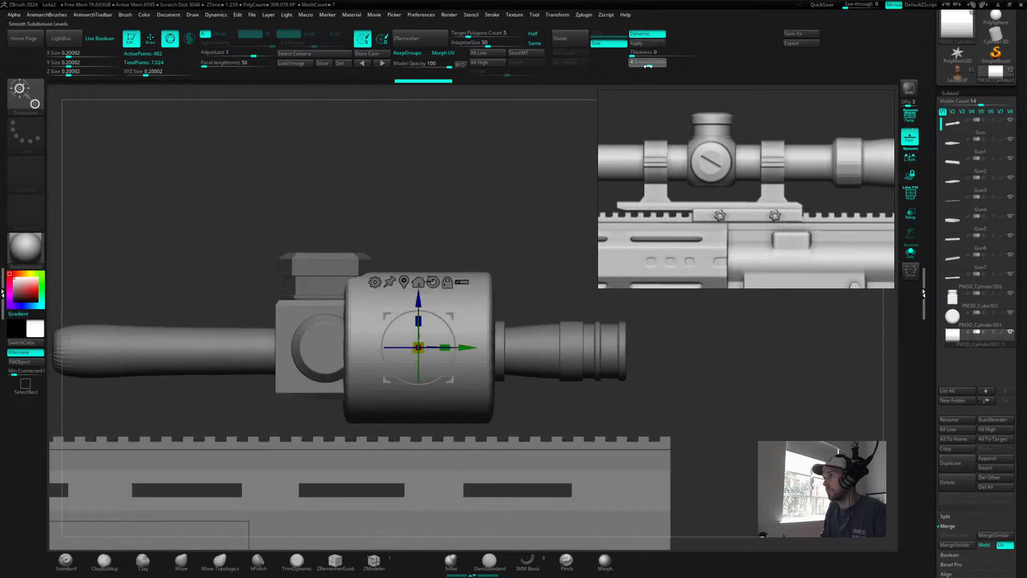
left_click_drag(622, 418, 672, 390, "alt")
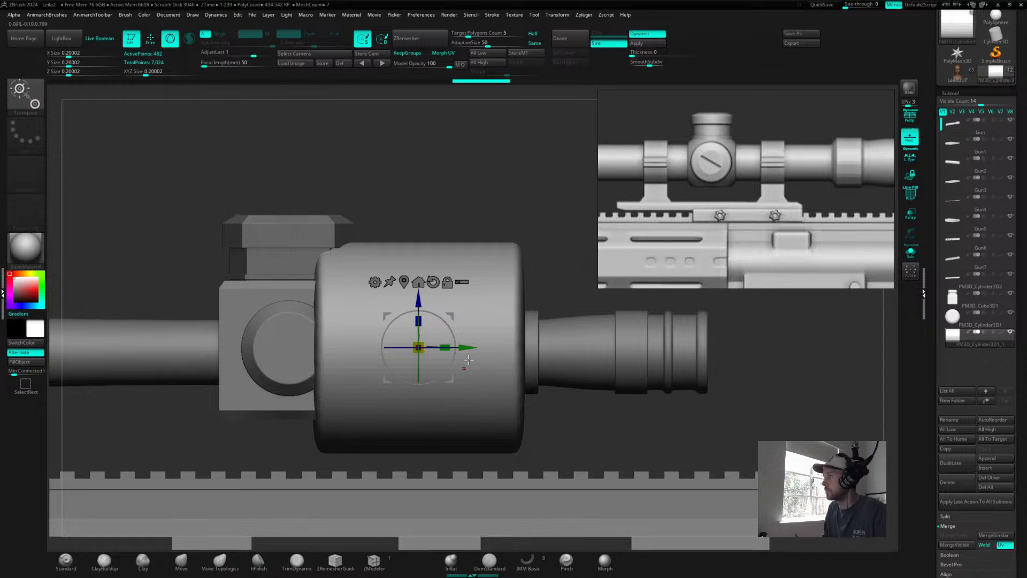
mouse_move(420, 340)
left_mouse_down()
mouse_move(338, 375)
mouse_move(441, 346)
mouse_move(419, 345)
left_mouse_up()
left_click_drag(471, 203, 541, 183, "alt")
left_click(409, 273, "alt")
- Move the round side knob along its Z axis to centre it on the turret housing
left_click_drag(310, 194, 216, 194)
left_click(356, 330, "alt")
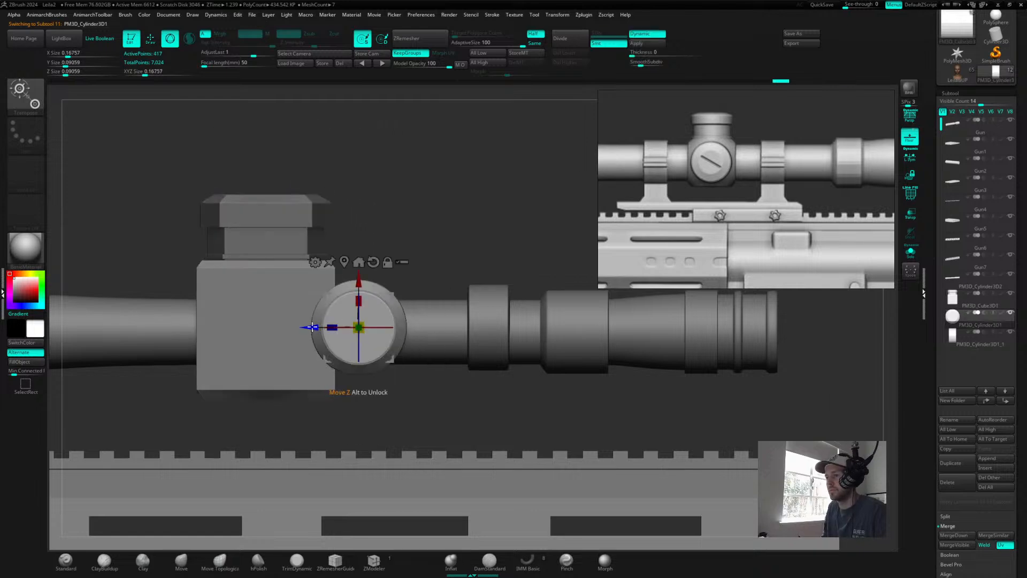
left_click_drag(312, 327, 217, 327)
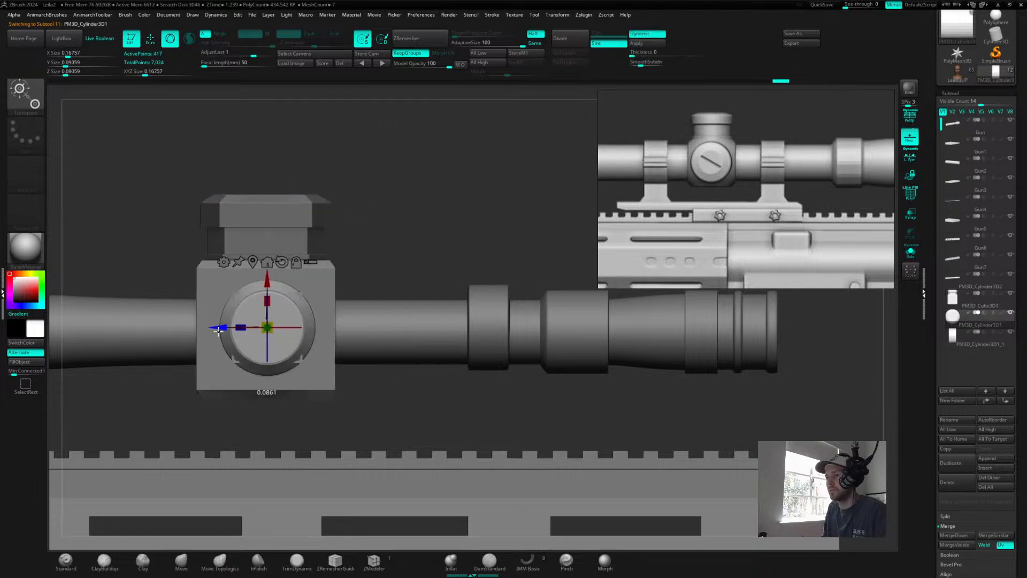
- Reselect the ring cylinder, slide it along the tube toward the turret and fine-tune its height
left_click(482, 297, "alt")
left_click_drag(533, 329, 449, 335)
mouse_move(487, 245)
left_mouse_down("alt")
mouse_move(491, 204)
mouse_move(495, 226)
left_mouse_up("alt")
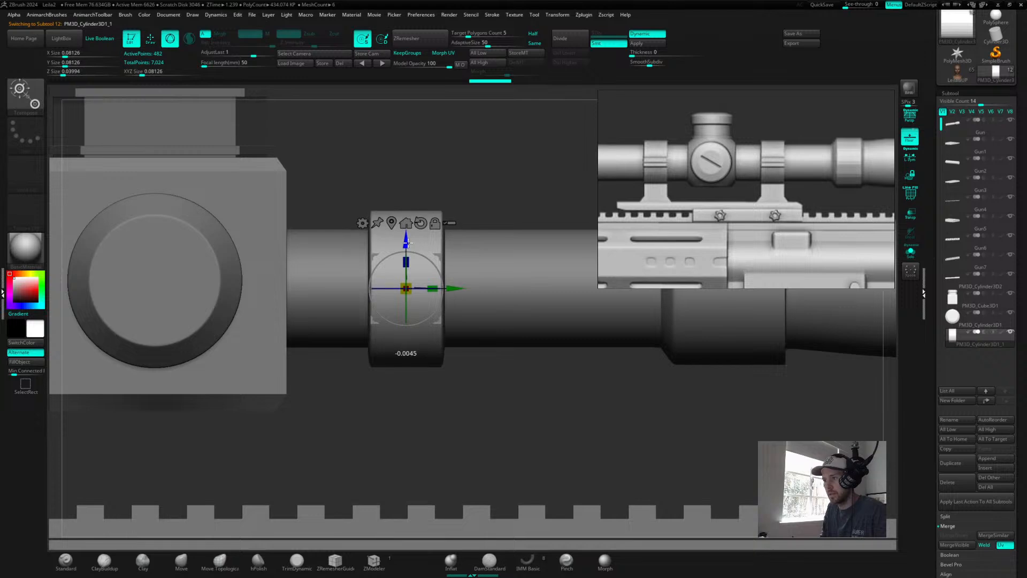
left_click_drag(509, 190, 462, 209)
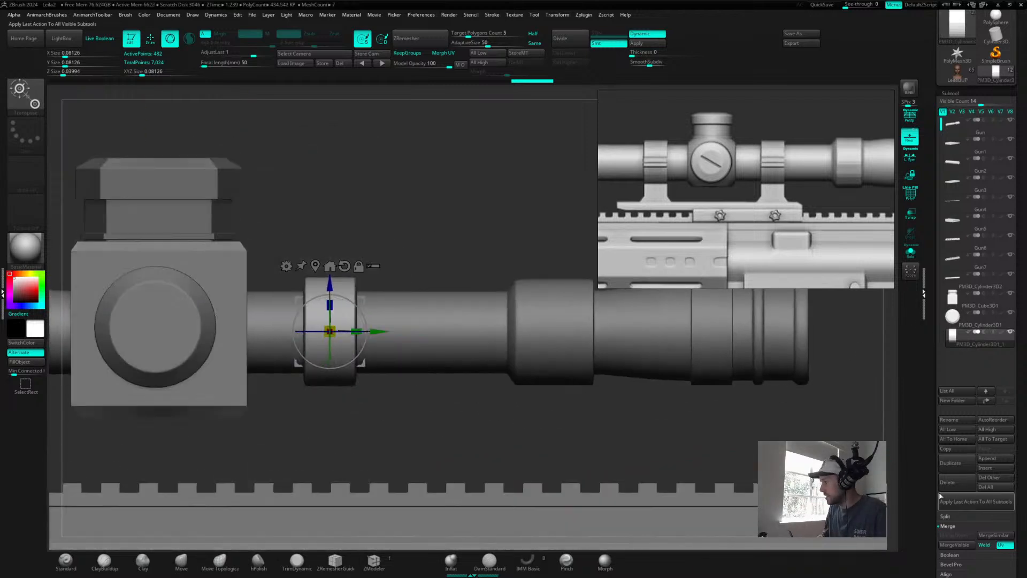
- Delete the ring cylinder subtool and select the scope tube with polyframe shown and dynamic subdivision off
left_click(954, 486)
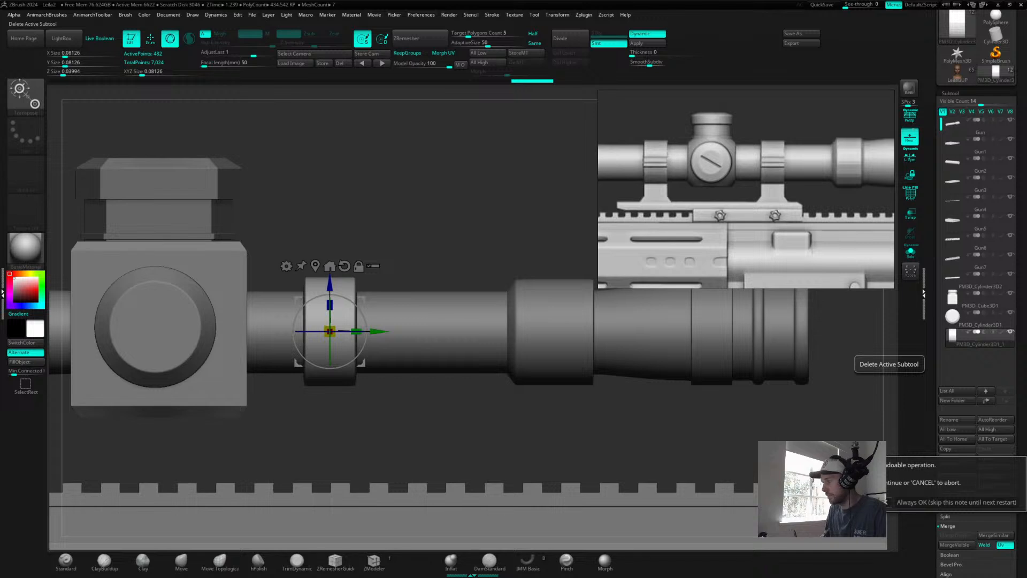
left_click(881, 503)
left_click(416, 294, "alt")
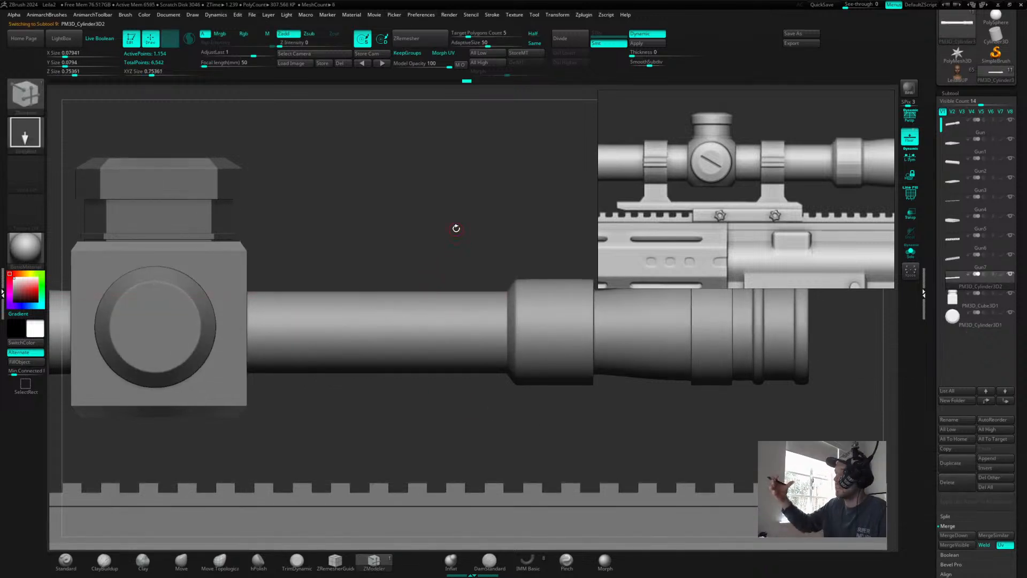
key("shift+f")
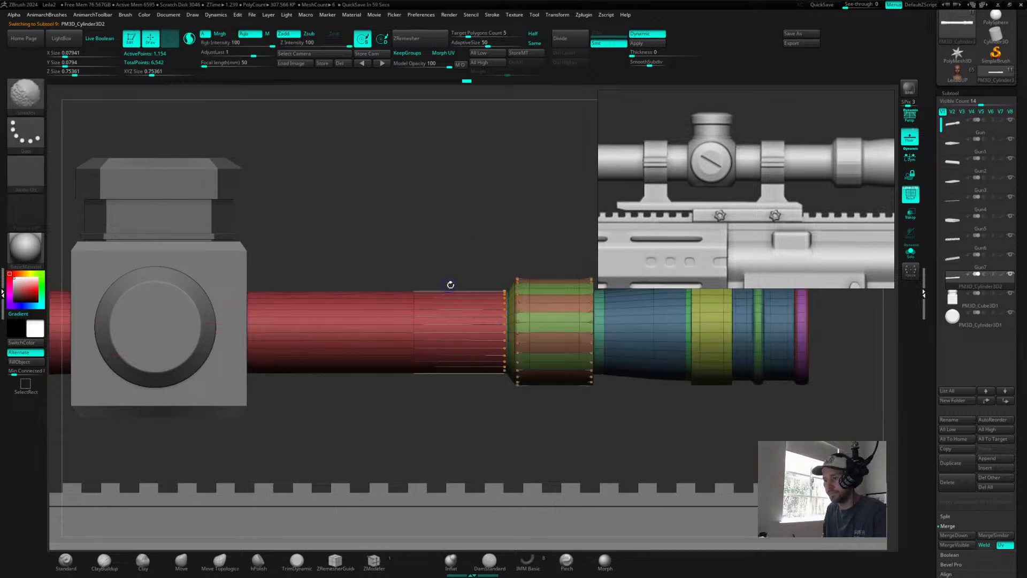
left_click_drag(415, 242, 439, 246, "alt")
key("shift+d")
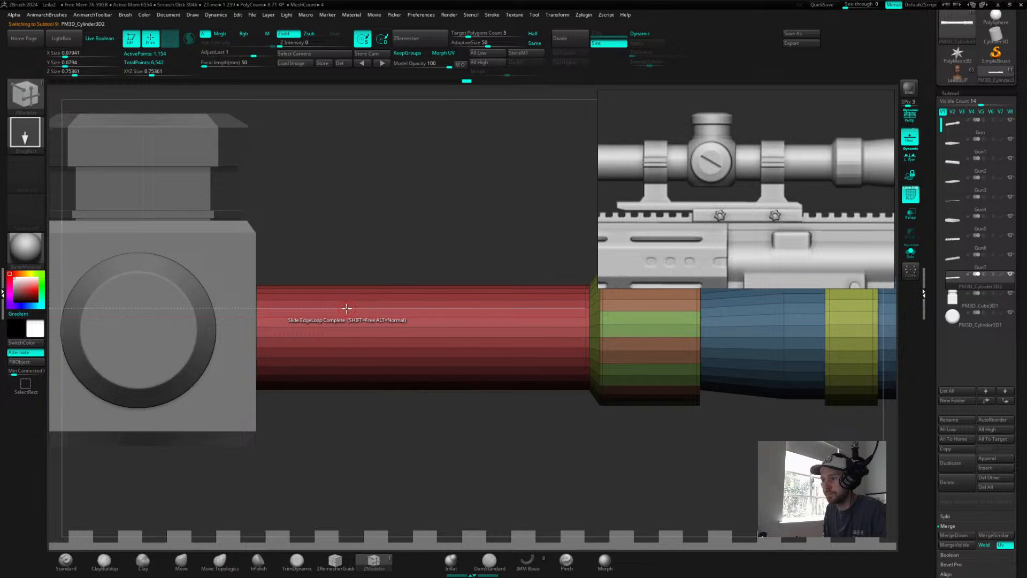
- Insert a single edge loop around the tube behind the turret and bevel it into a wide band
left_click_drag(409, 236, 418, 268, "alt")
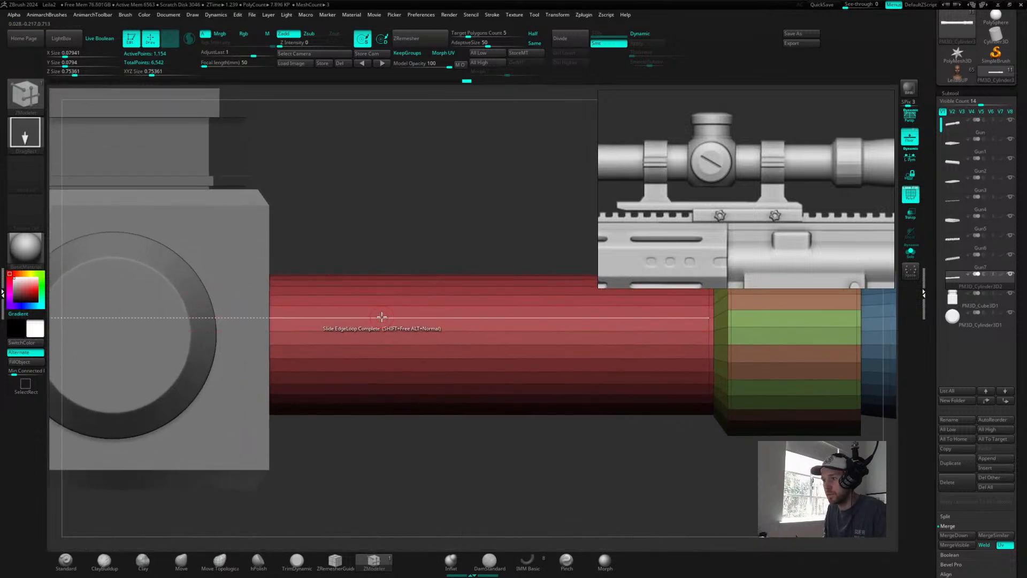
key("space")
left_click(372, 307)
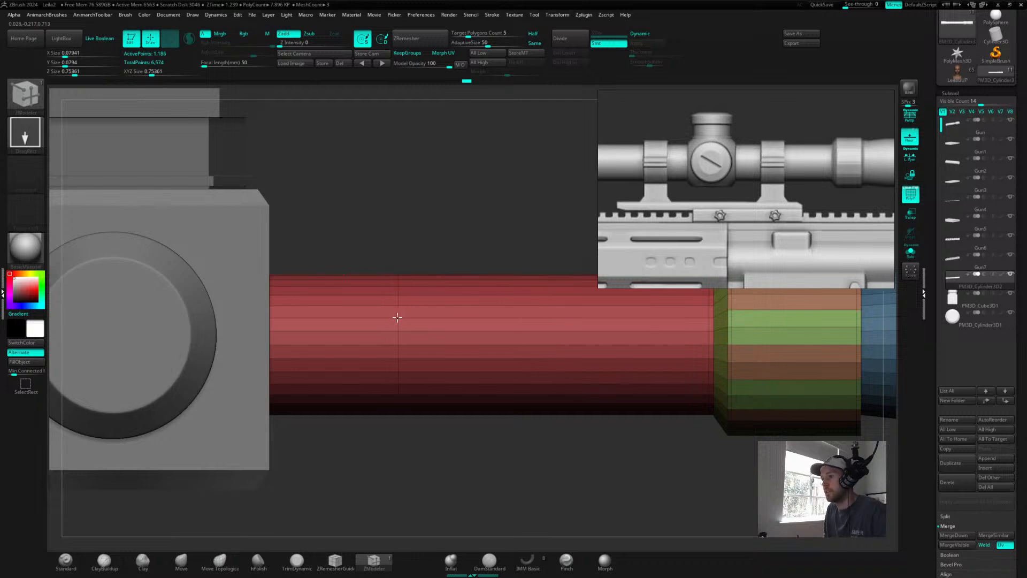
key("space")
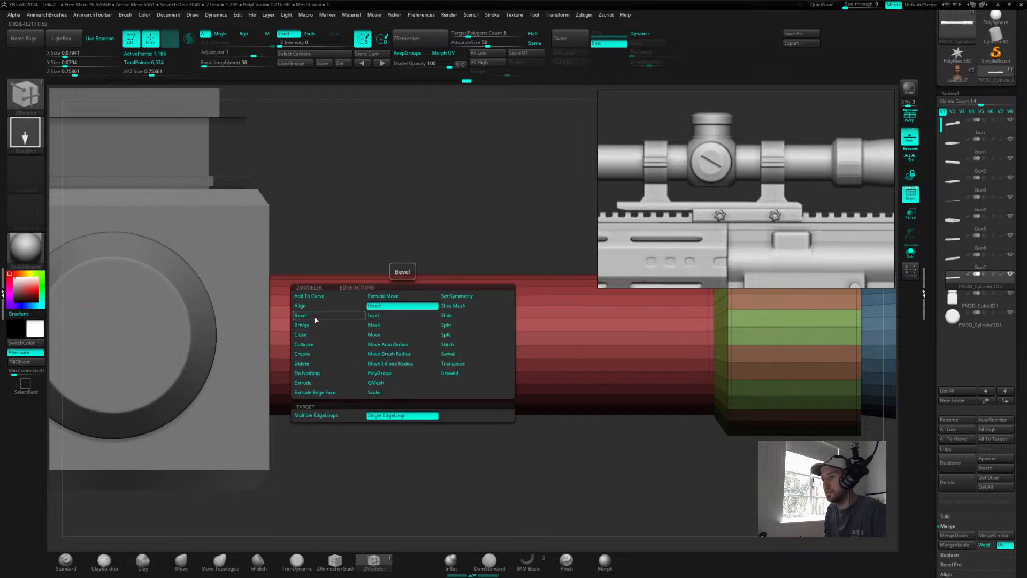
left_click(407, 306)
left_click_drag(405, 311, 424, 276)
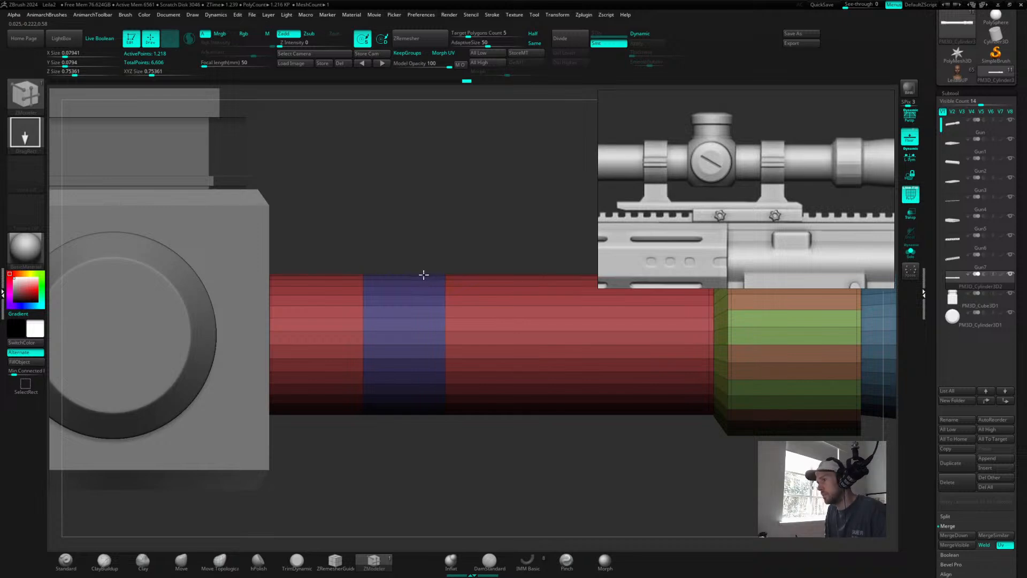
- Extrude the new band on the tube slightly outward using the Polygroup Island target
left_click_drag(472, 228, 465, 207, "alt")
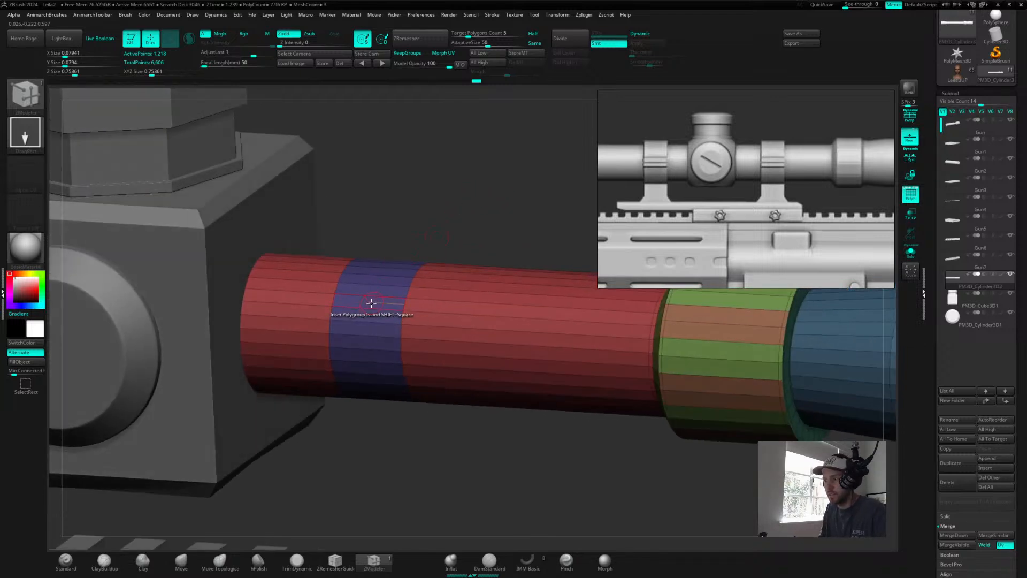
key("space")
left_click(267, 296)
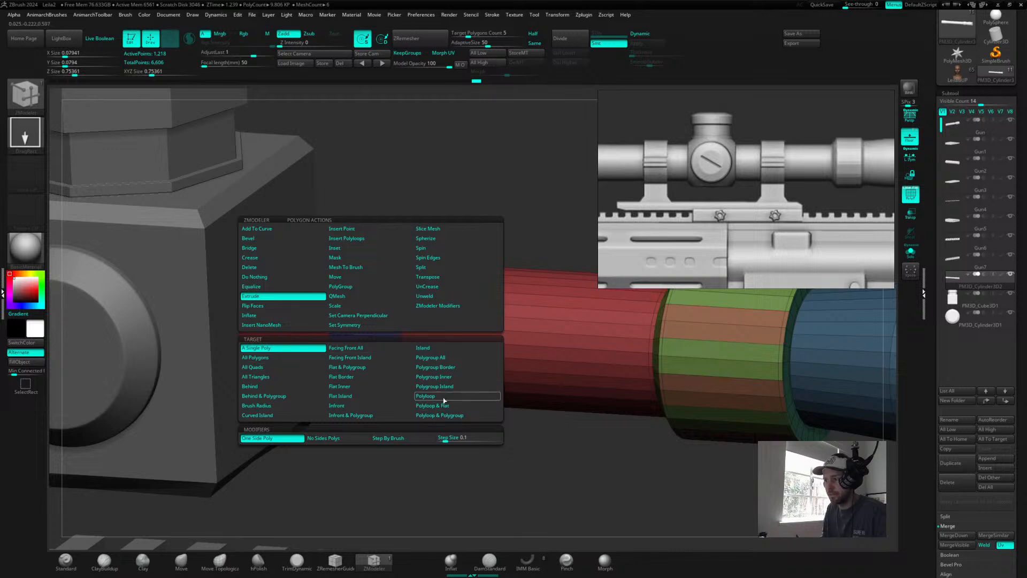
left_click(441, 366)
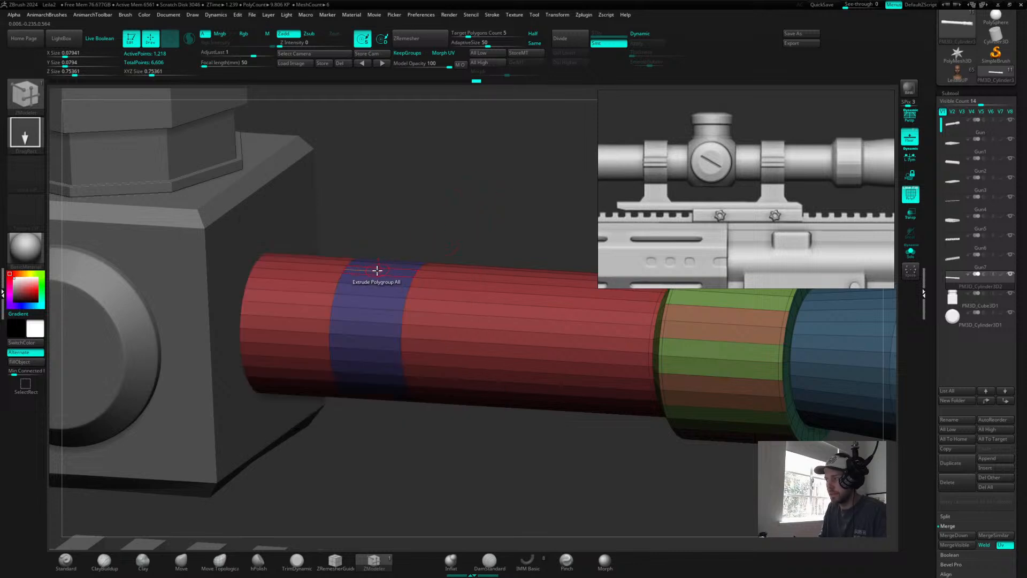
key("space")
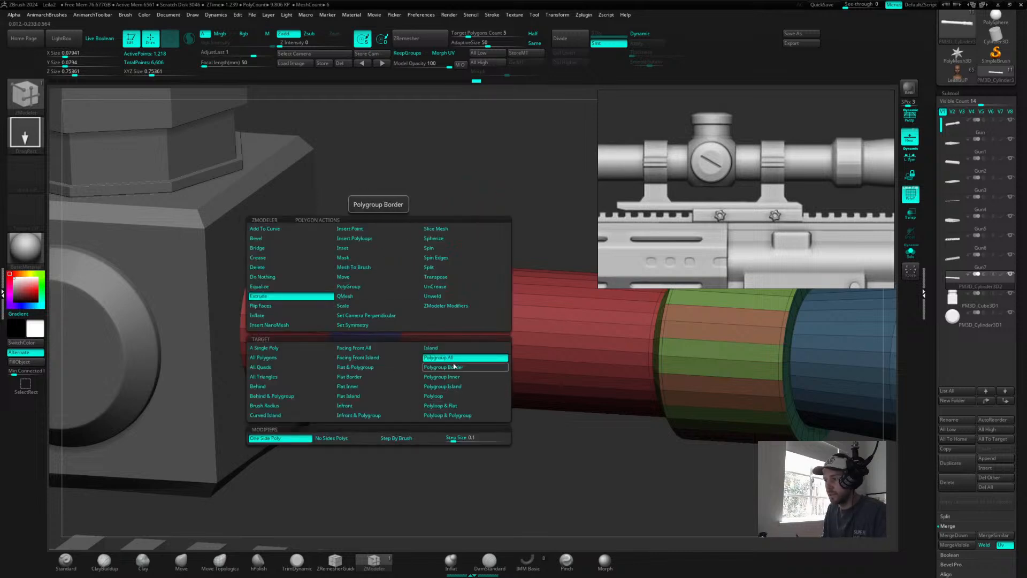
left_click(455, 388)
left_click_drag(465, 185, 483, 184)
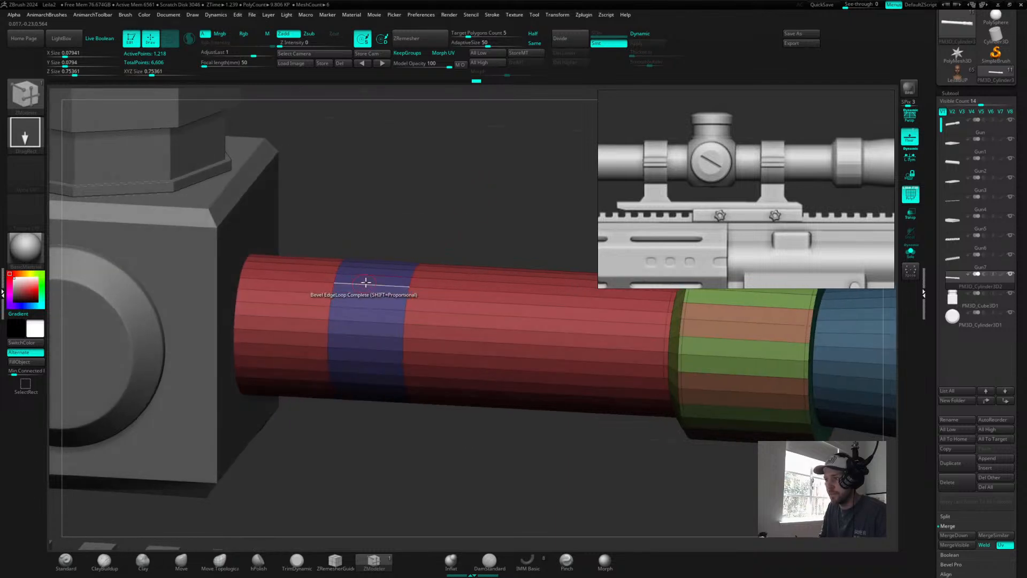
mouse_move(364, 282)
left_mouse_down()
mouse_move(360, 253)
mouse_move(367, 272)
left_mouse_up()
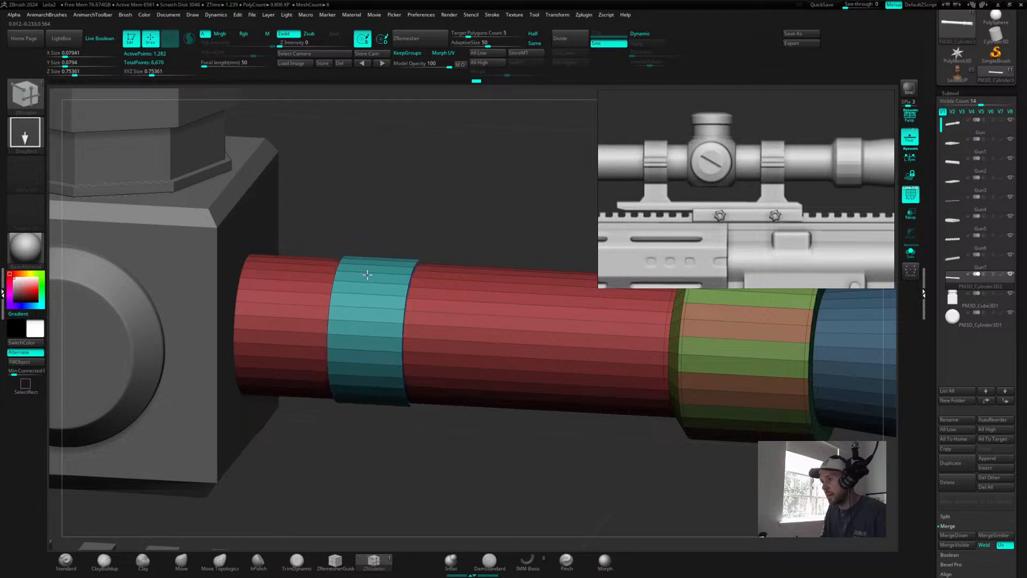
- Isolate the raised band on the tube and split it from the hidden geometry into its own subtool
mouse_move(484, 207)
left_mouse_down()
mouse_move(458, 218)
mouse_move(483, 212)
left_mouse_up()
left_click(339, 263, "ctrl+shift")
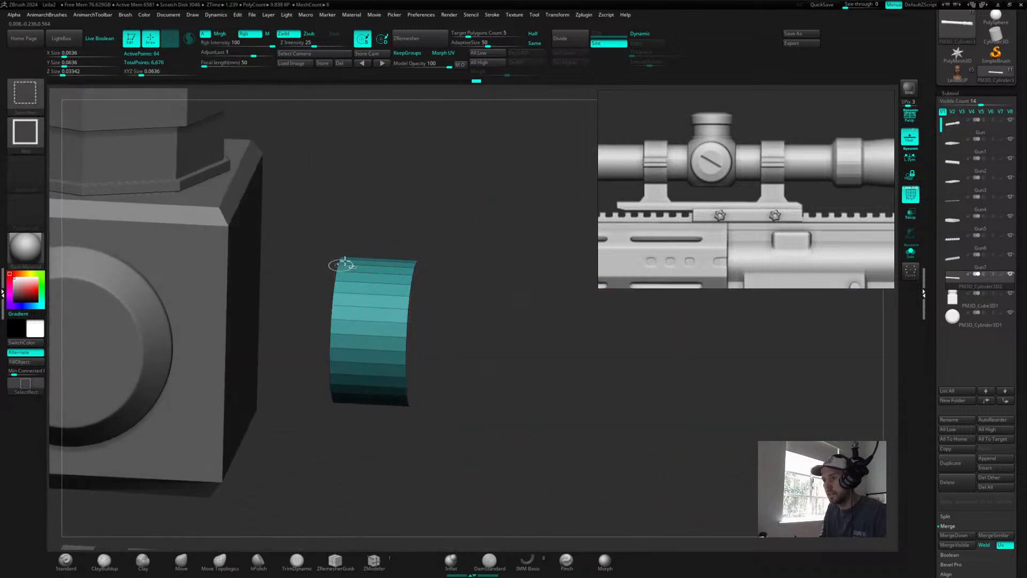
key("space")
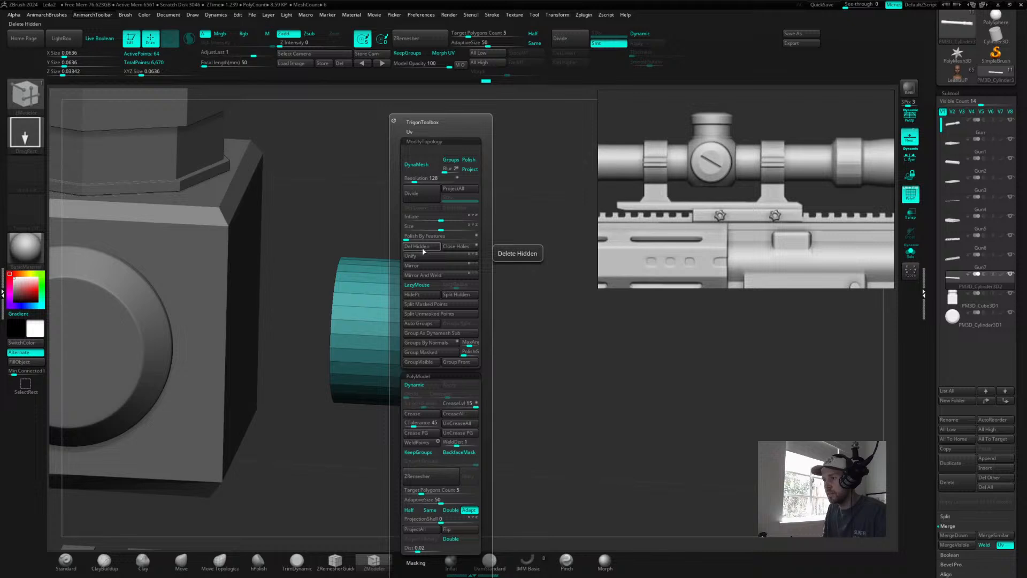
left_click(455, 299)
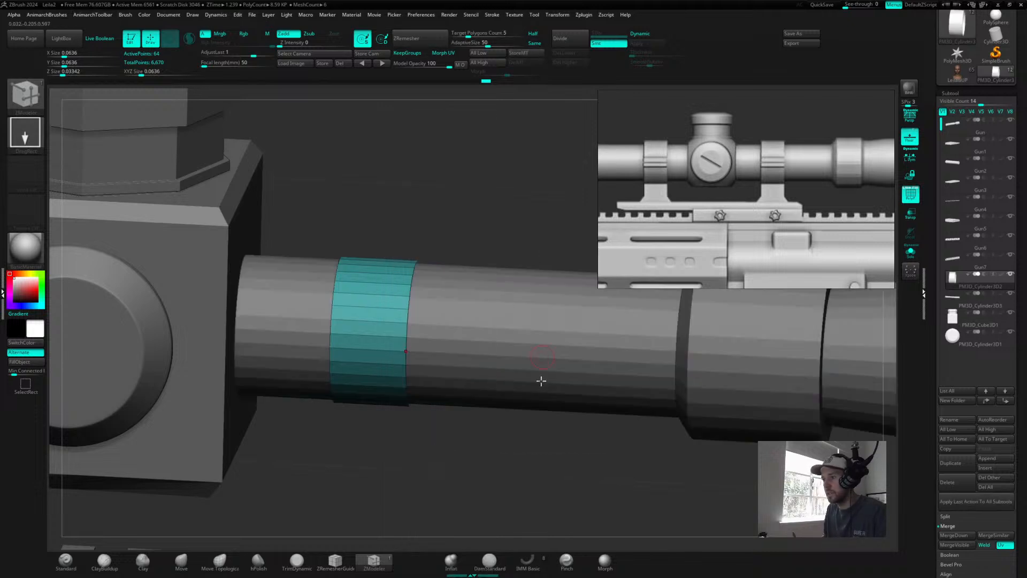
- Select the ring band subtool on the scope tube and extrude its Polygroup Island outward into a thick ring
left_click_drag(515, 194, 475, 174)
left_click_drag(434, 210, 530, 236, "alt")
left_click(450, 272, "alt")
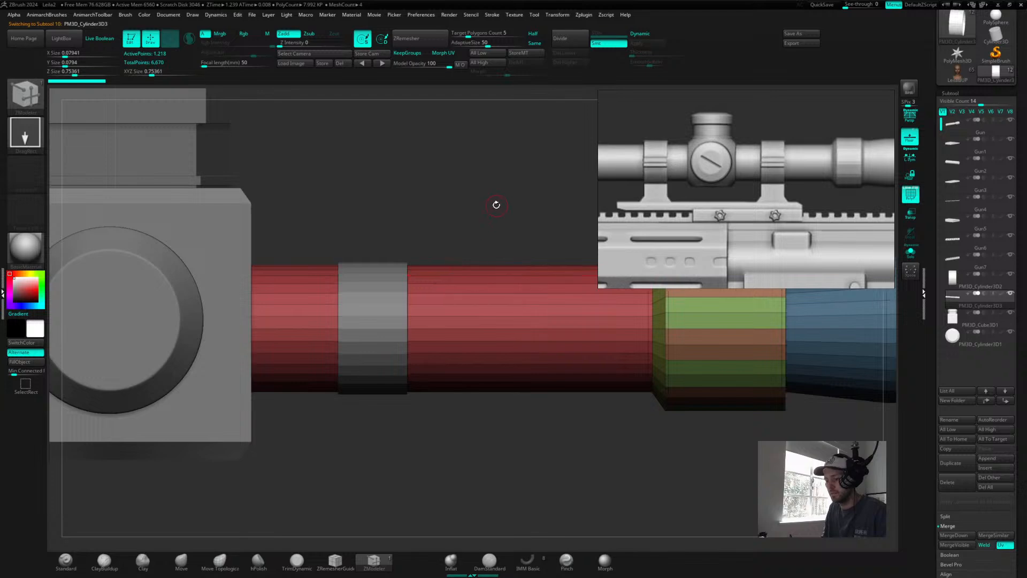
left_click_drag(469, 222, 367, 270, "alt")
left_click(369, 270, "alt")
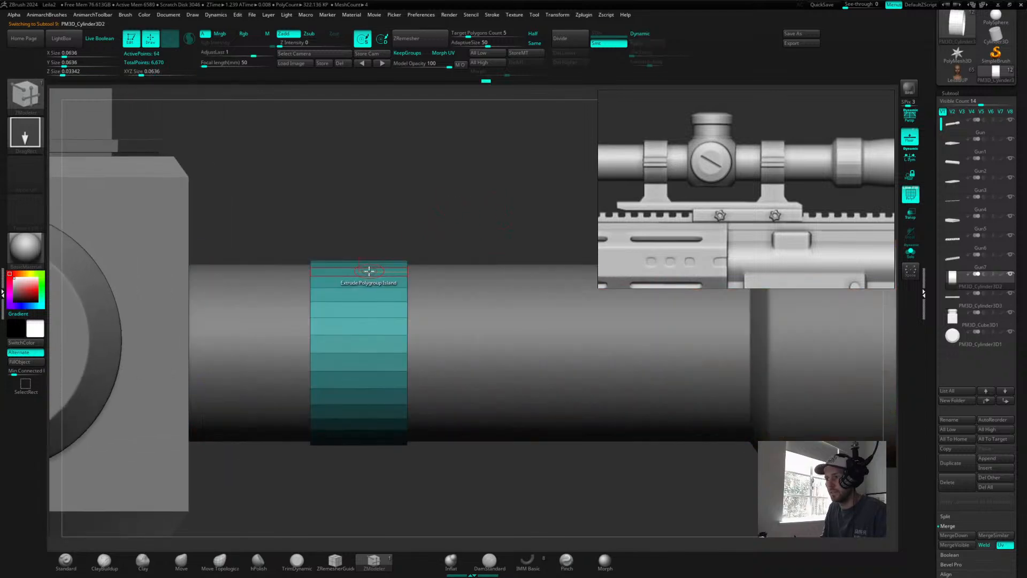
left_click_drag(460, 196, 454, 210)
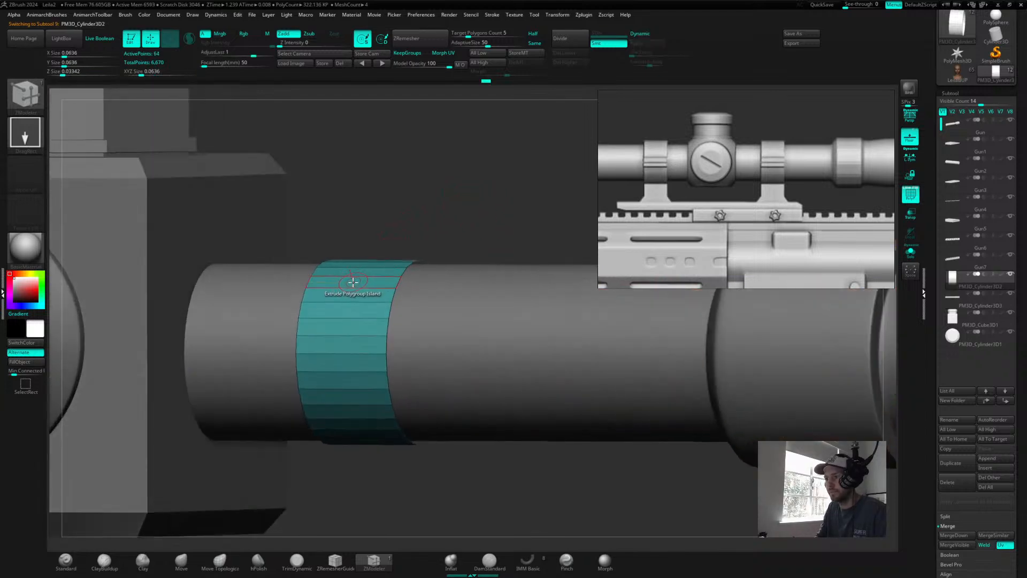
left_click_drag(347, 275, 333, 267)
- Bring the ring's inner edge in against the scope tube to close the gap between them
left_click_drag(465, 202, 470, 231)
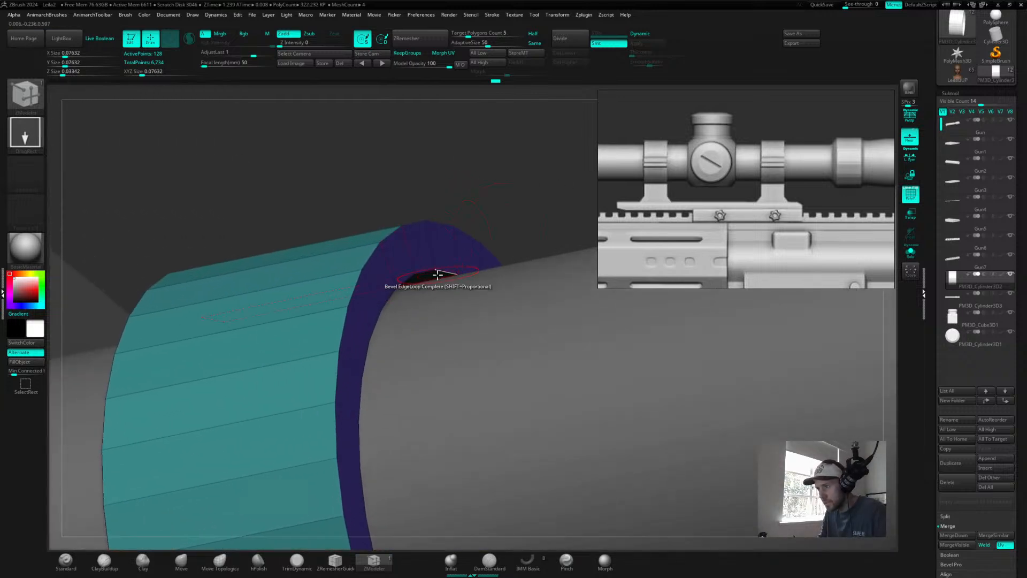
left_click(413, 285)
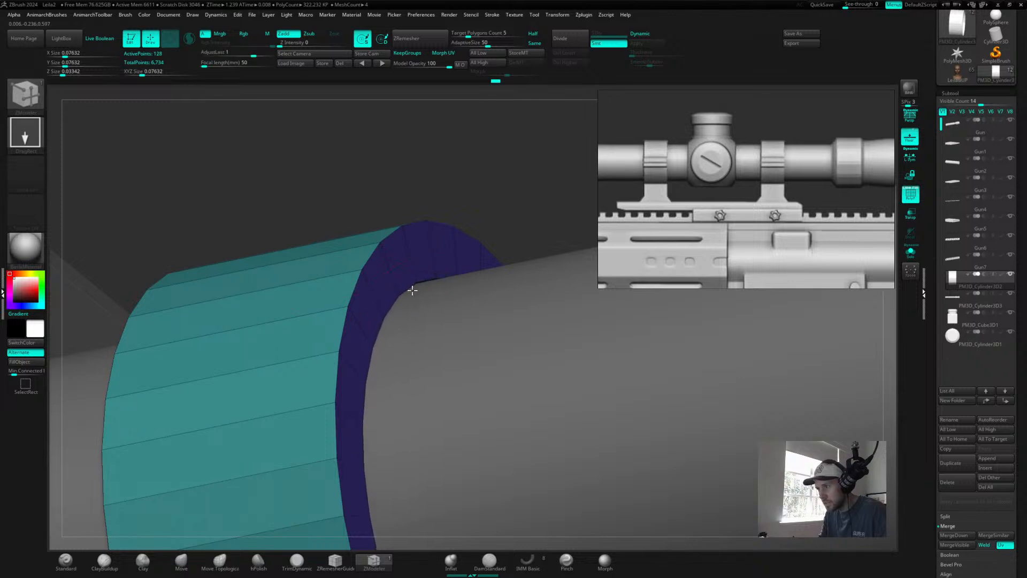
left_click_drag(542, 203, 533, 141, "alt")
- Insert supporting edge loops around the ring's outer surface, close to its front and rear edges
left_click_drag(488, 426, 344, 268)
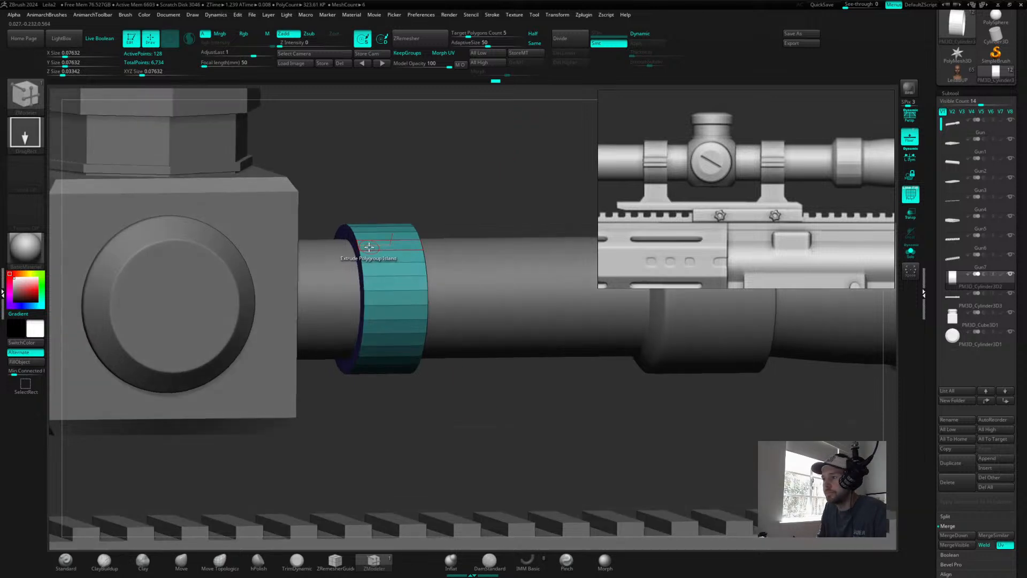
key("space")
left_click(342, 260)
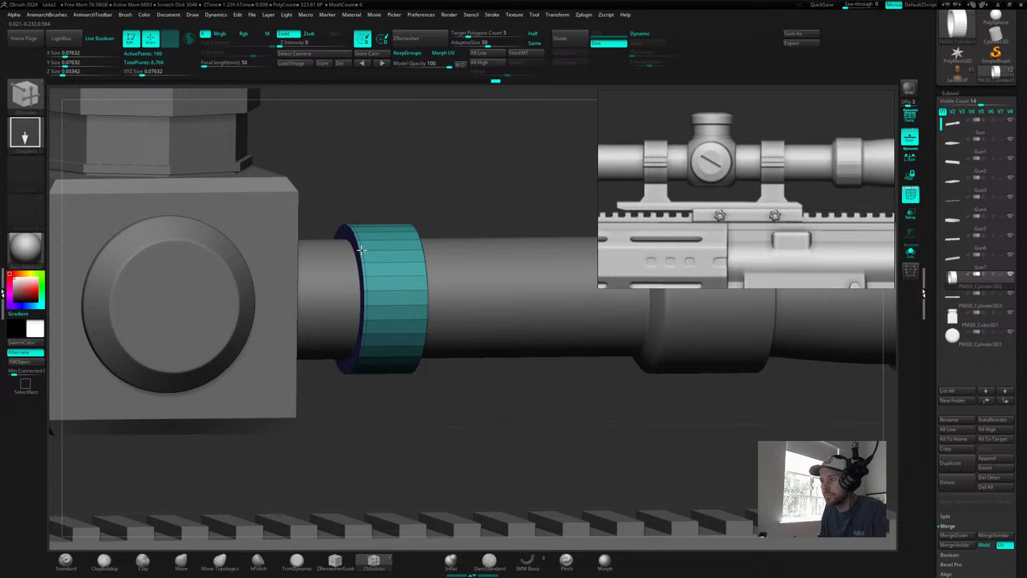
left_click_drag(413, 247, 420, 243)
key("ctrl+z")
scroll(423, 247, "up", 3)
left_click(409, 250)
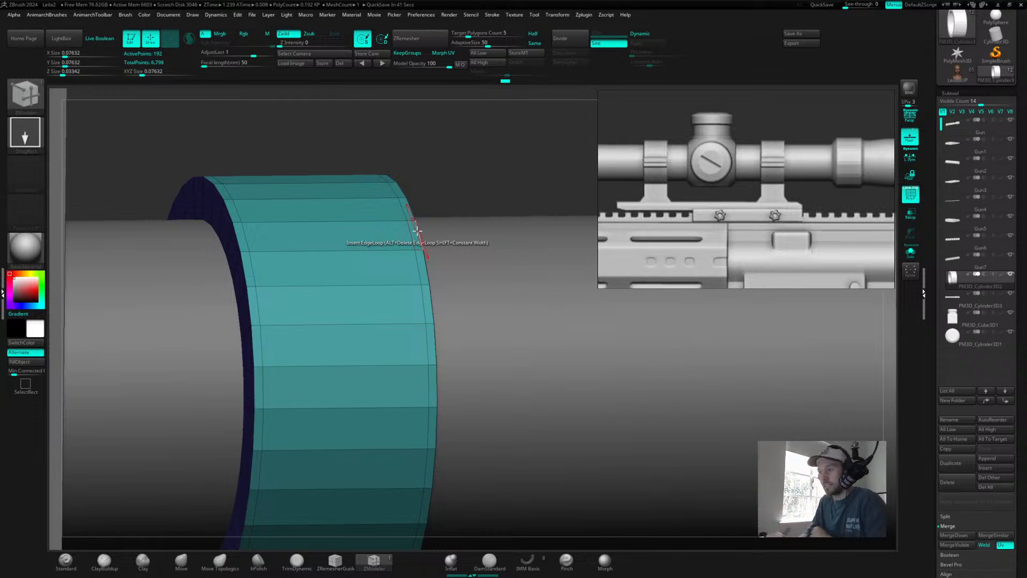
- Insert edge loops on the ring's side faces near the outer rim and preview it with dynamic subdivision
left_click_drag(500, 177, 562, 187, "alt")
left_click_drag(431, 282, 426, 258)
left_click_drag(518, 146, 546, 135)
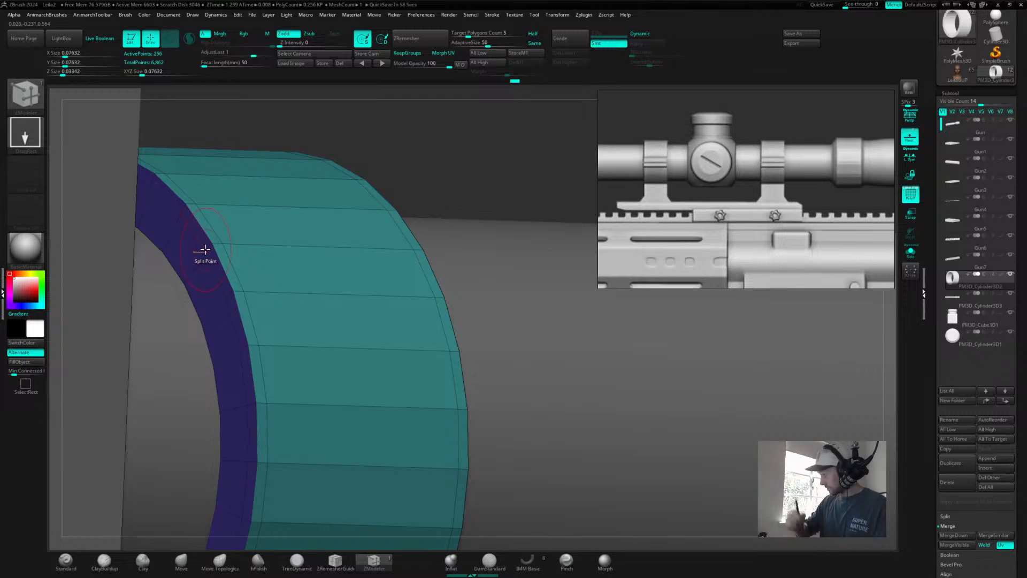
left_click_drag(409, 138, 414, 192)
key("d")
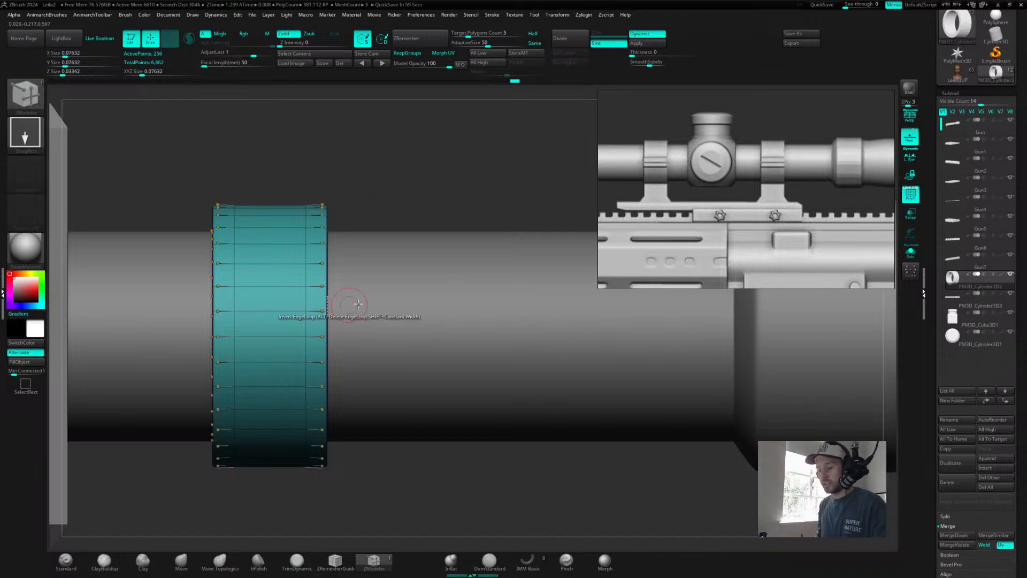
mouse_move(401, 302)
left_mouse_down()
mouse_move(415, 165)
mouse_move(413, 175)
left_mouse_up()
key("shift")
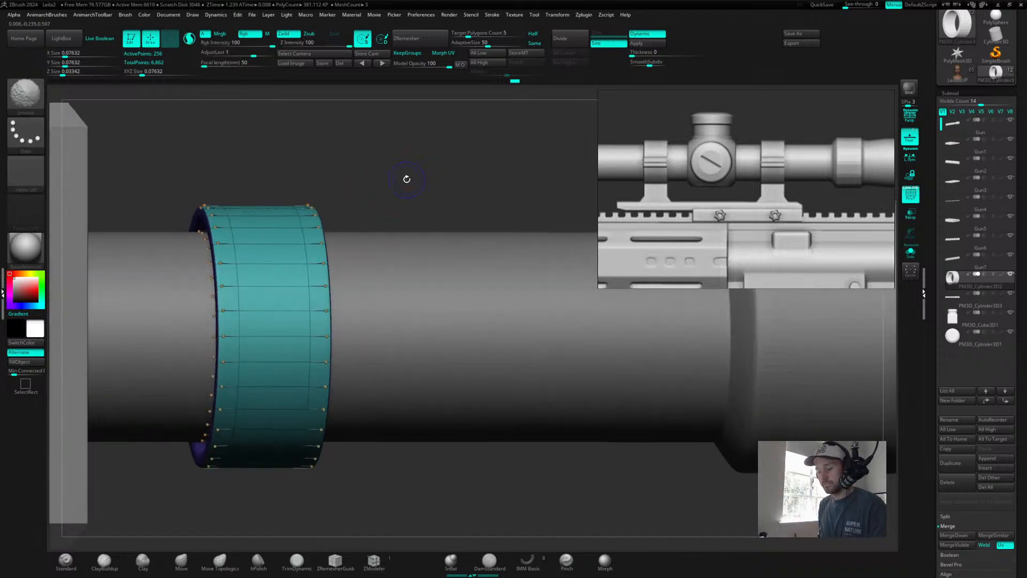
- Insert edge loops beside the inner rim on both ring faces and preview the smoothed ring without polyframe
mouse_move(401, 184)
left_mouse_down()
mouse_move(412, 169)
mouse_move(477, 160)
mouse_move(220, 328)
left_mouse_up()
left_click(220, 328)
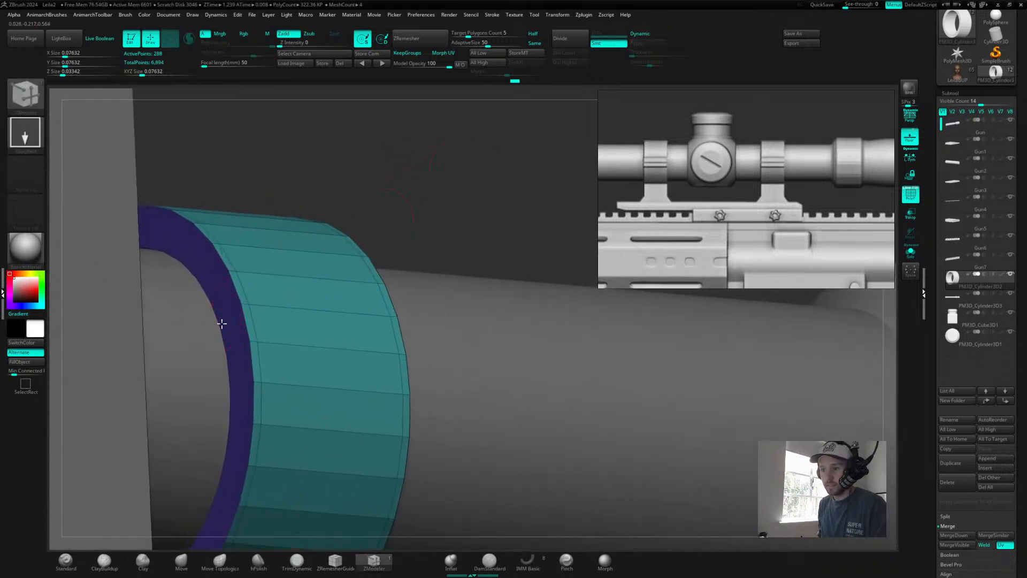
left_click_drag(443, 178, 337, 305)
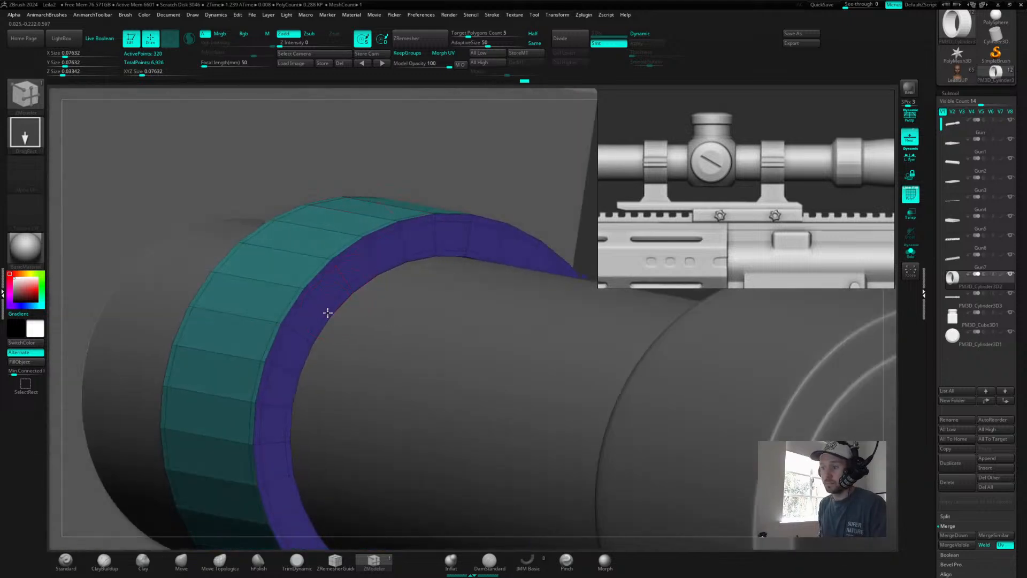
left_click_drag(588, 248, 523, 243, "alt")
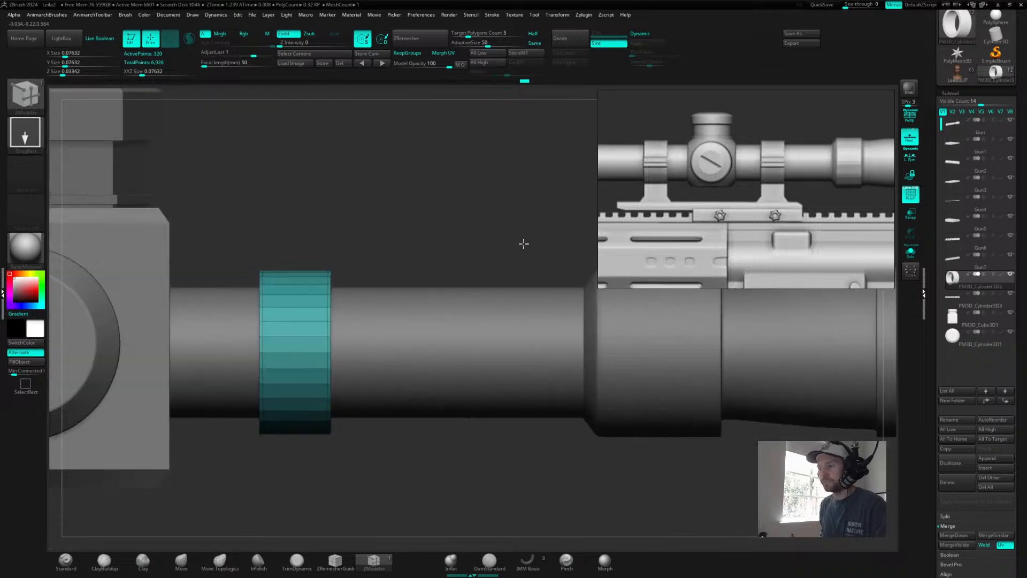
key("d")
left_click_drag(459, 214, 334, 234)
key("shift+f")
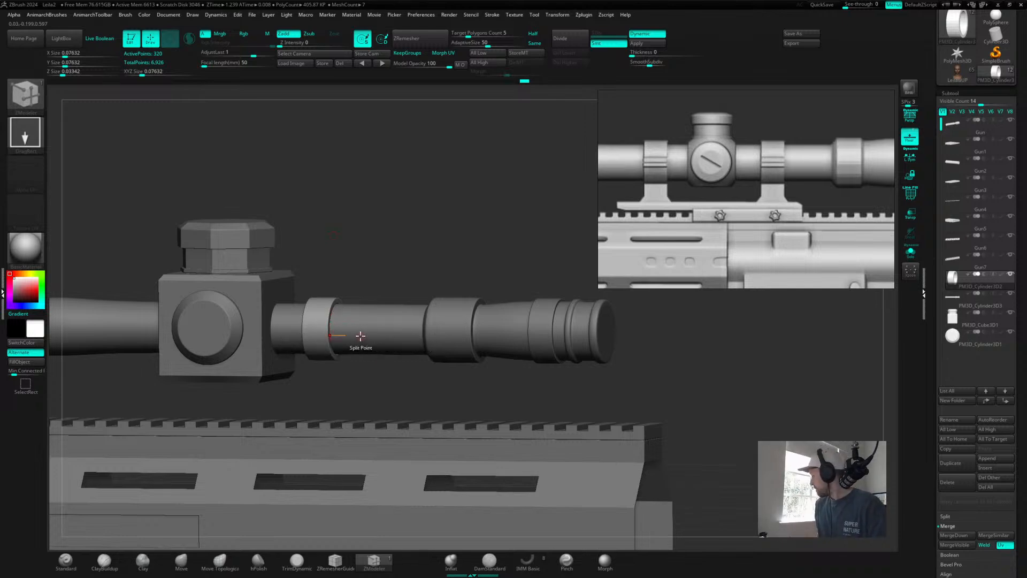
- Examine the unsmoothed ring's underside and its clearance above the rail to plan where the mount leg attaches
left_click_drag(383, 262, 472, 151)
mouse_move(419, 205)
left_mouse_down()
mouse_move(431, 167)
mouse_move(408, 188)
left_mouse_up()
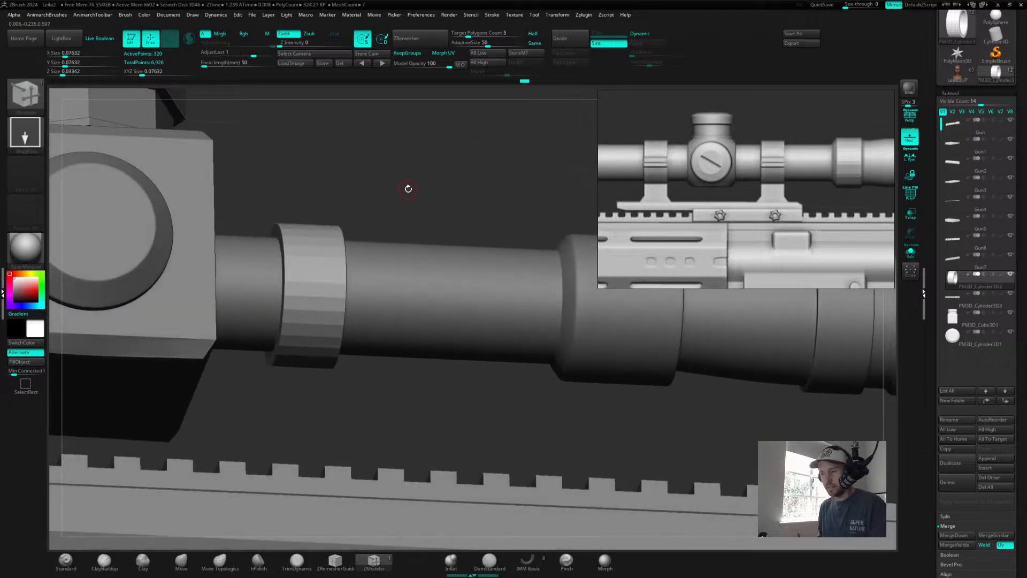
left_click_drag(449, 183, 354, 293)
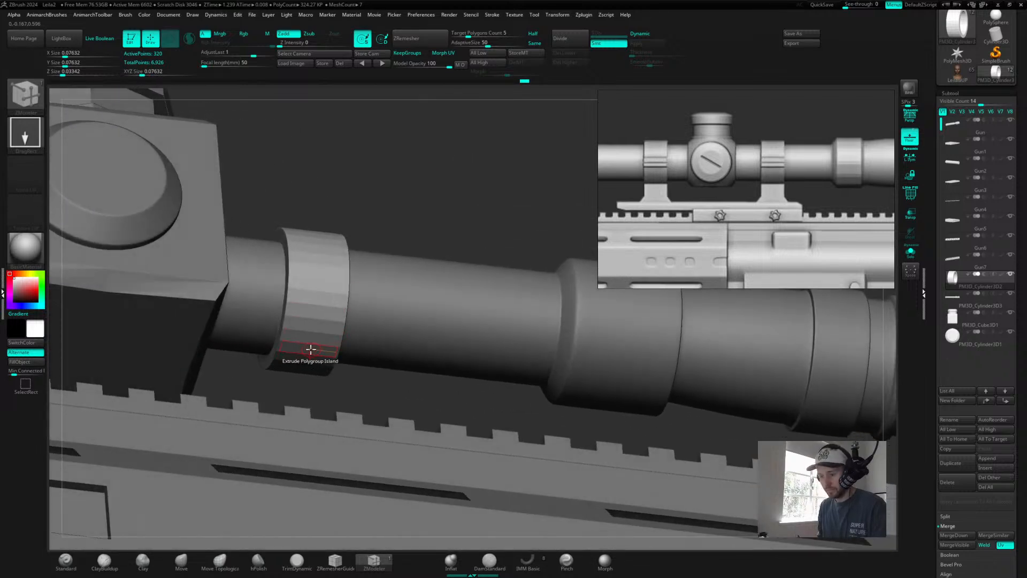
left_click_drag(410, 202, 300, 403)
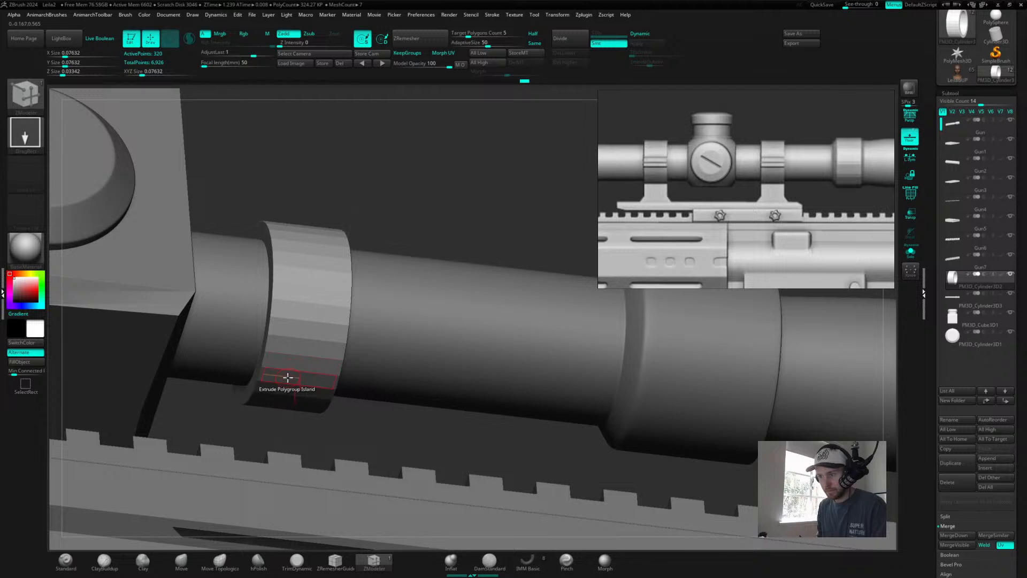
right_click_drag(367, 415, 319, 383)
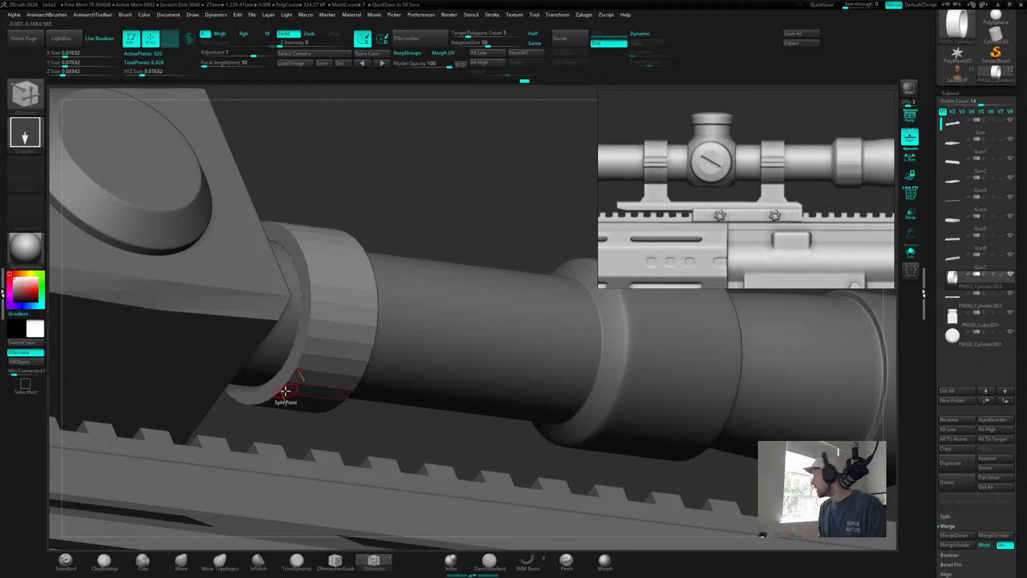
left_click_drag(379, 427, 375, 324, "alt")
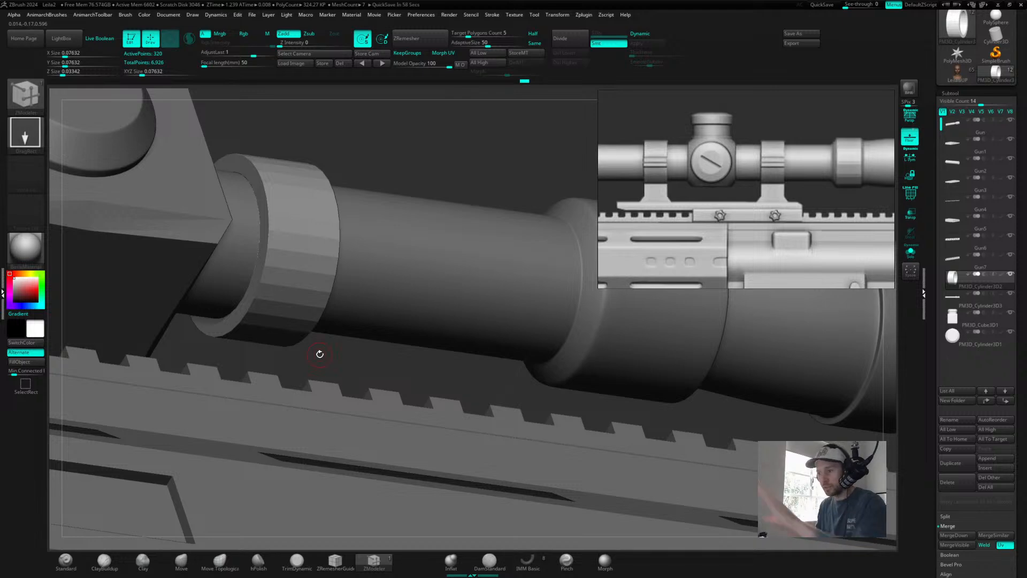
right_click_drag(345, 376, 275, 321)
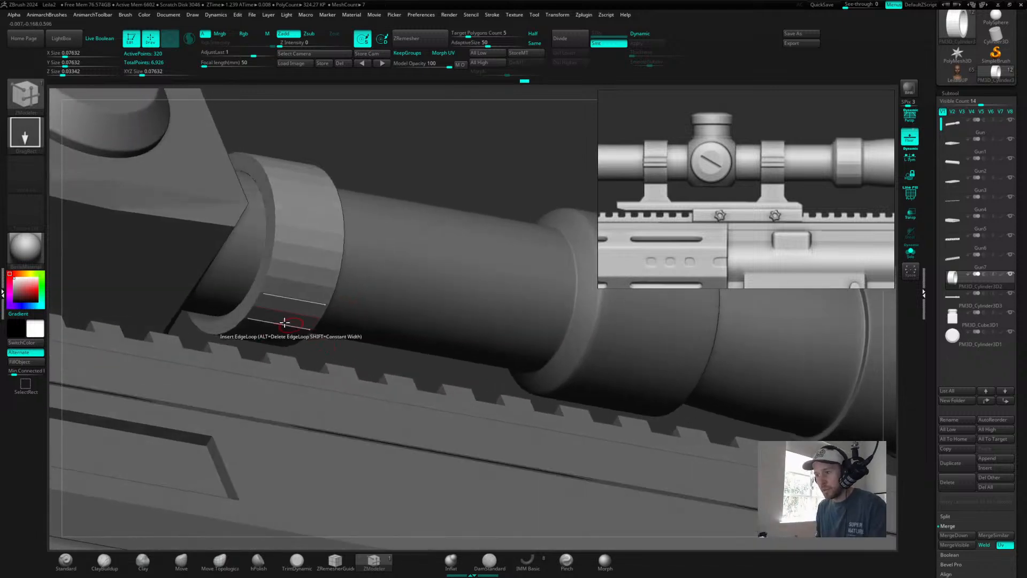
right_click_drag(323, 346, 271, 332)
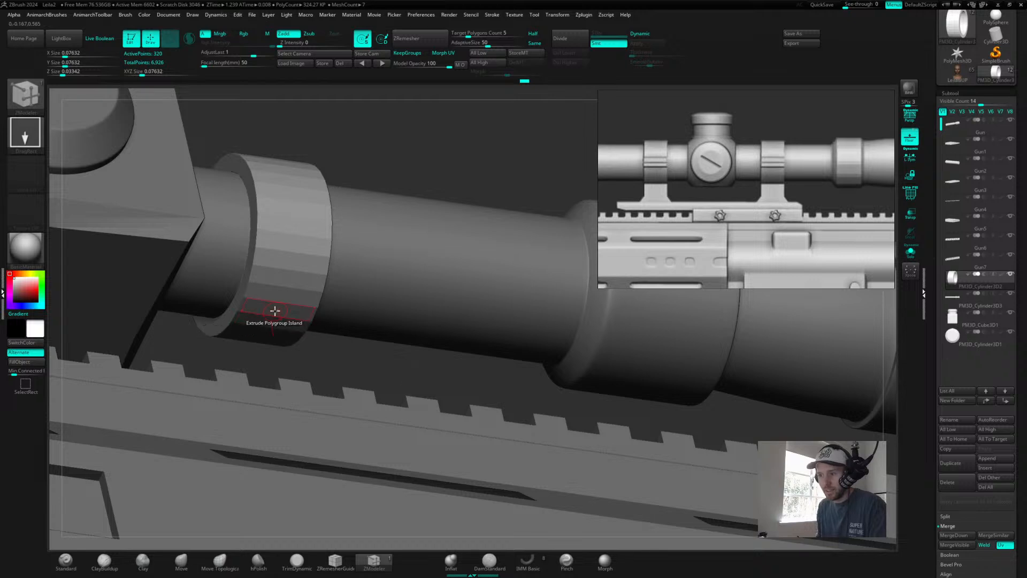
- Assign the ring's bottom outer faces to a new polygroup using the PolyGroup action with the A Single Poly target
key("space")
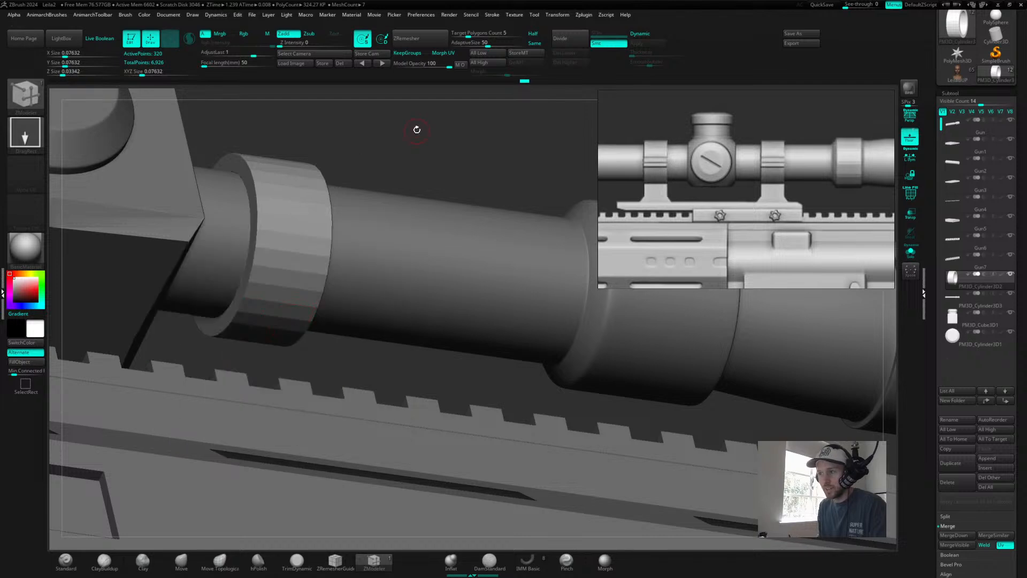
key("shift+f")
left_click_drag(406, 151, 383, 202)
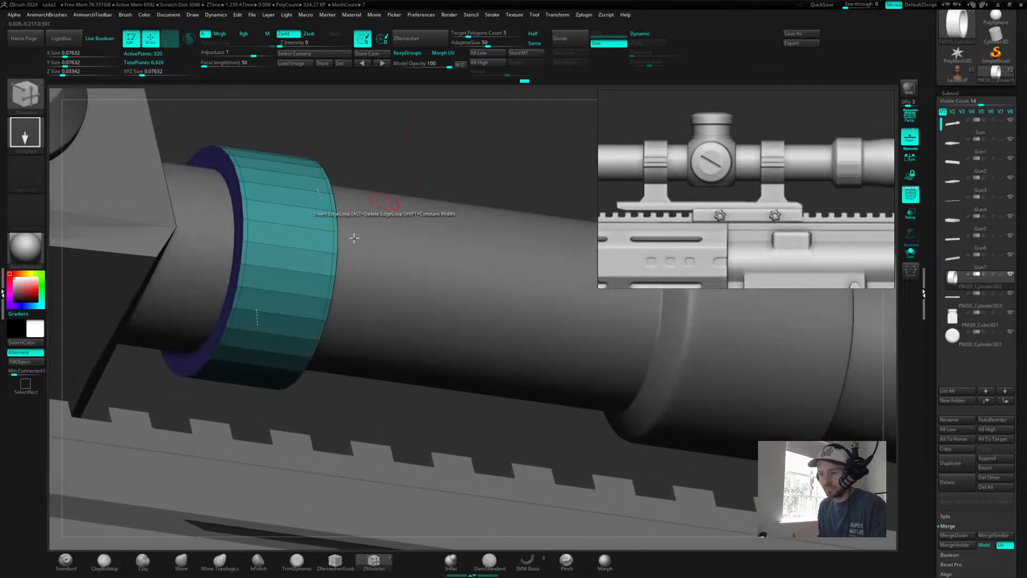
key("space")
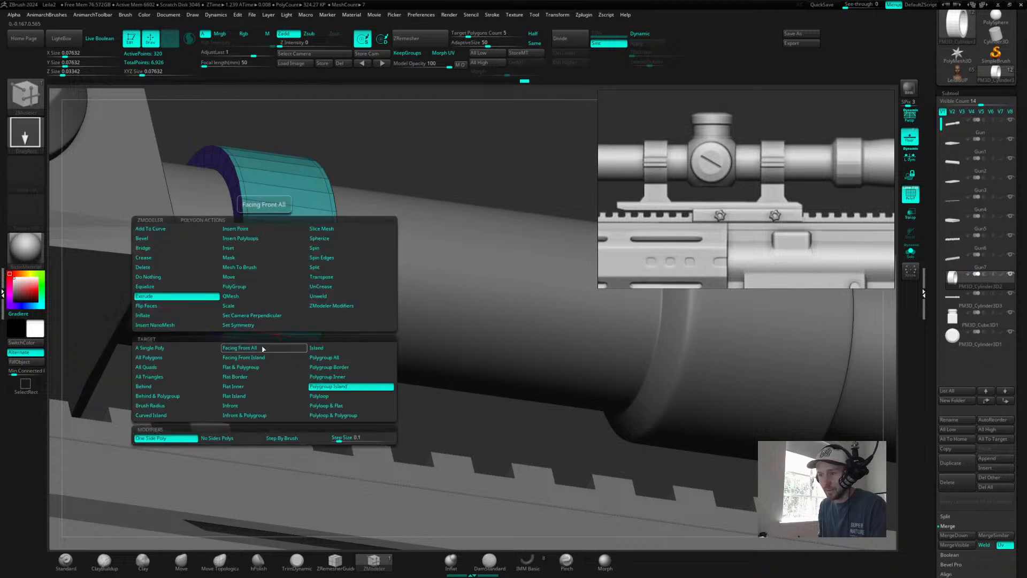
left_click(235, 291)
left_click(172, 348)
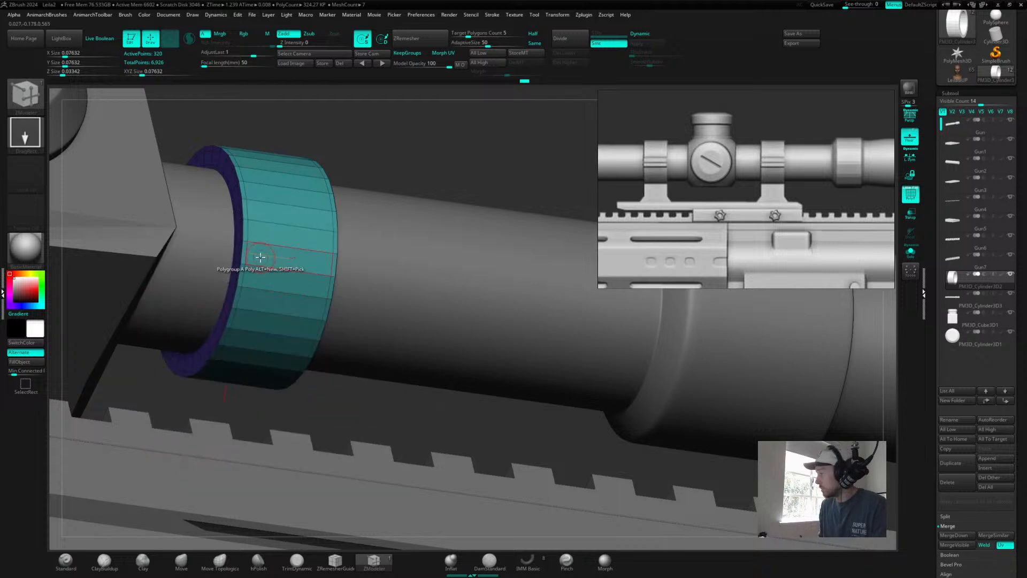
left_click(261, 343)
left_click_drag(347, 392, 337, 374)
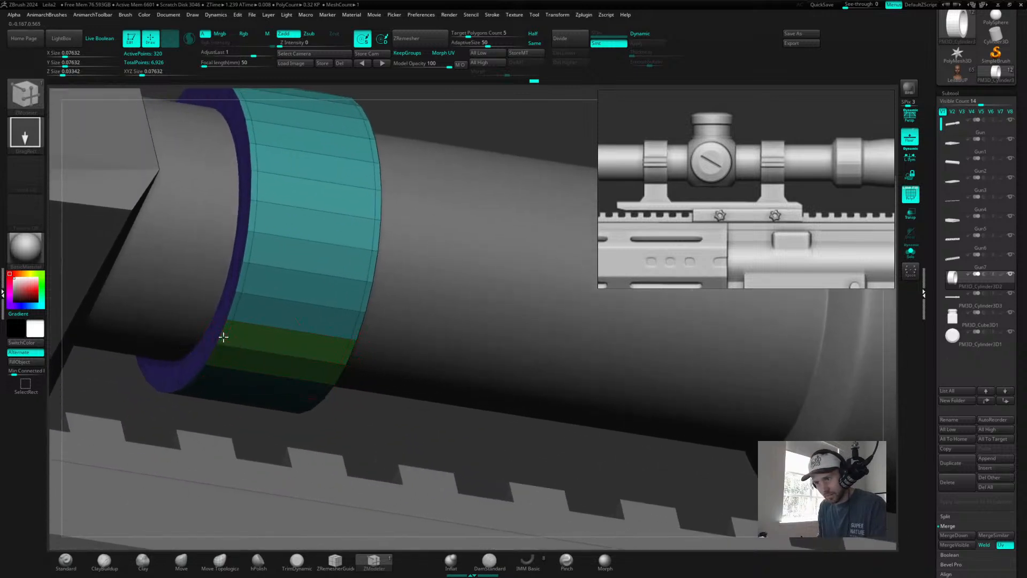
- Extrude the ring's bottom polygroup down toward the rail as a mount leg, using the Polygroup All target
left_click_drag(408, 429, 317, 426)
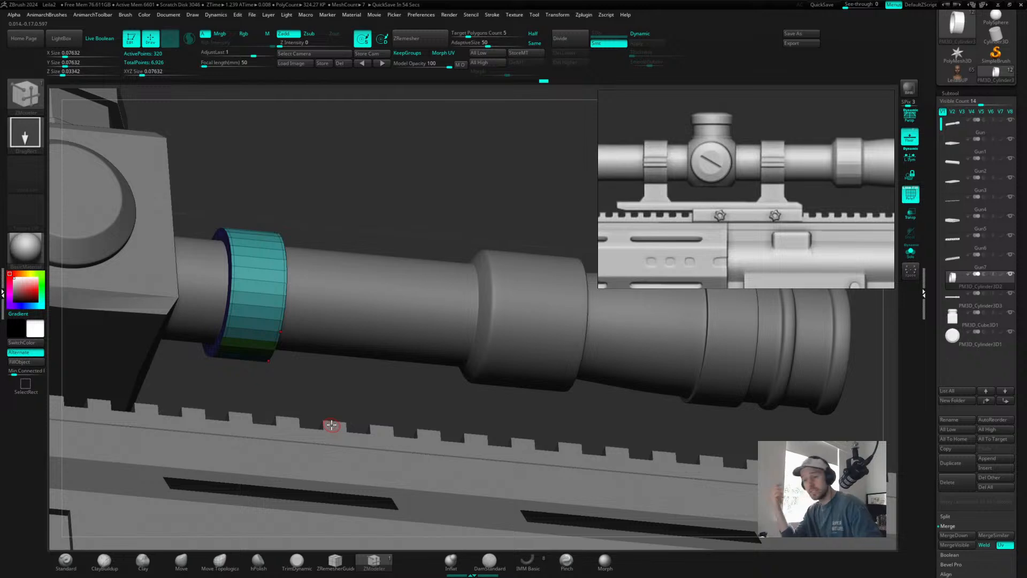
left_click_drag(413, 197, 434, 176, "alt")
left_click_drag(363, 358, 402, 352, "alt")
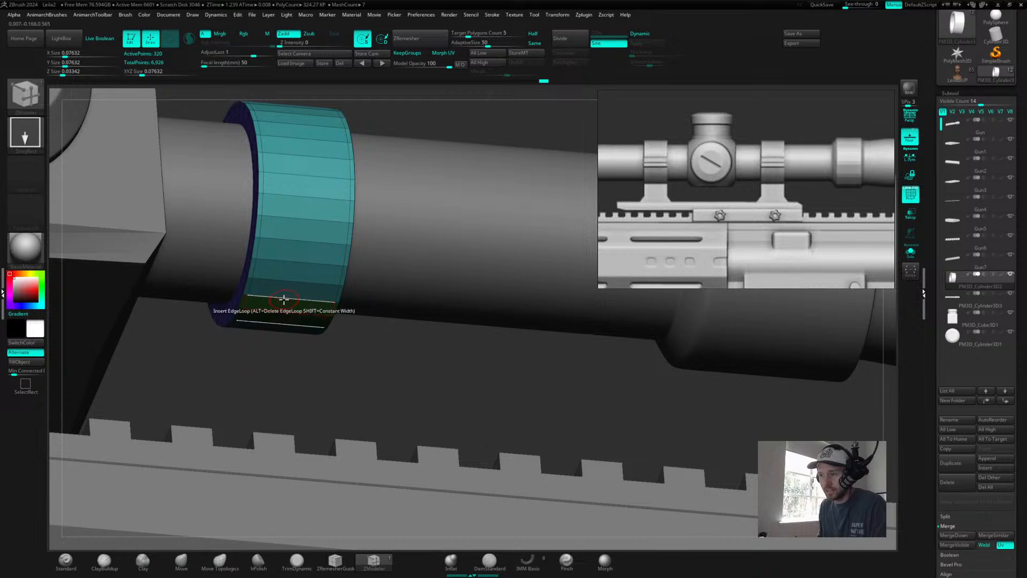
key("space")
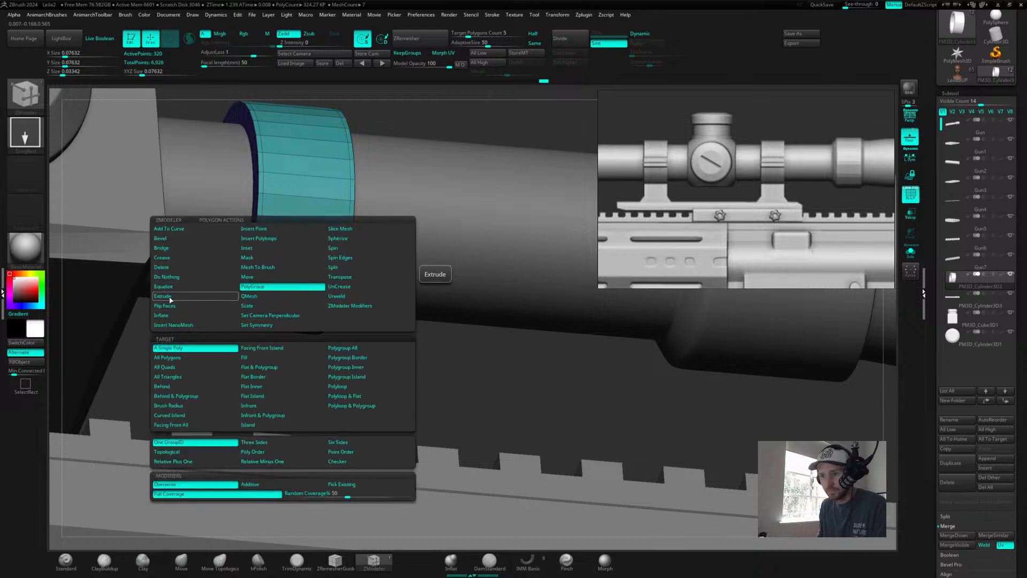
left_click(171, 297)
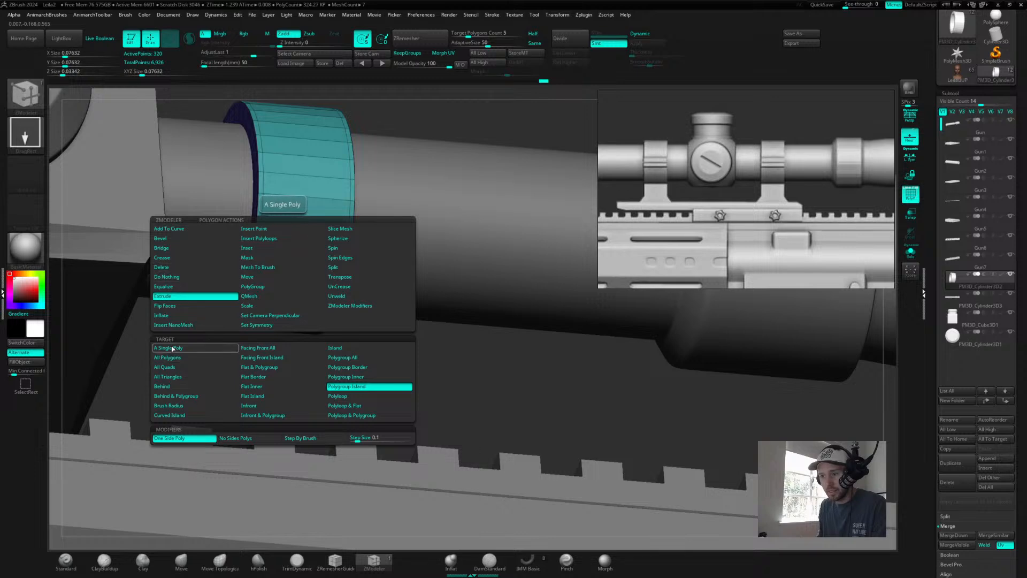
left_click(347, 360)
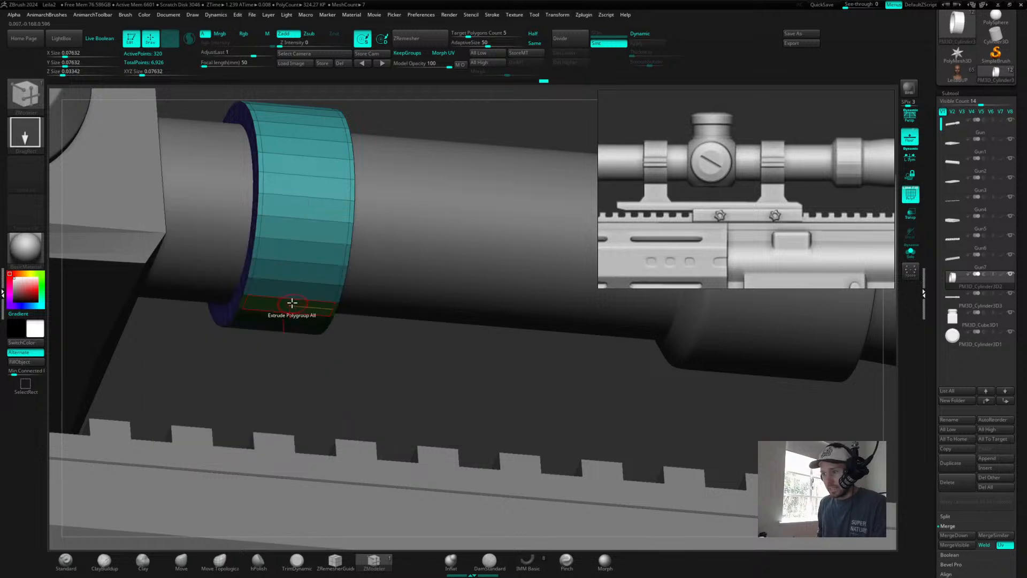
left_click_drag(284, 305, 380, 381)
- Isolate the mount leg's lower end with a mask, center the gizmo on it, and scale the end along X
right_click_drag(379, 382, 458, 367)
left_click_drag(310, 385, 209, 351, "ctrl")
key("w")
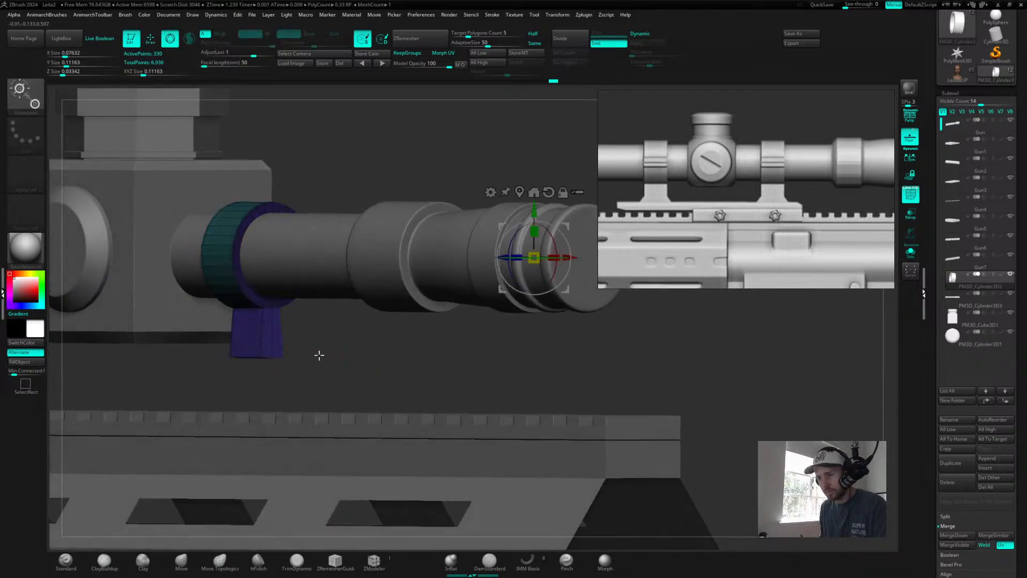
left_click(519, 192)
right_click_drag(351, 371, 328, 370, "shift")
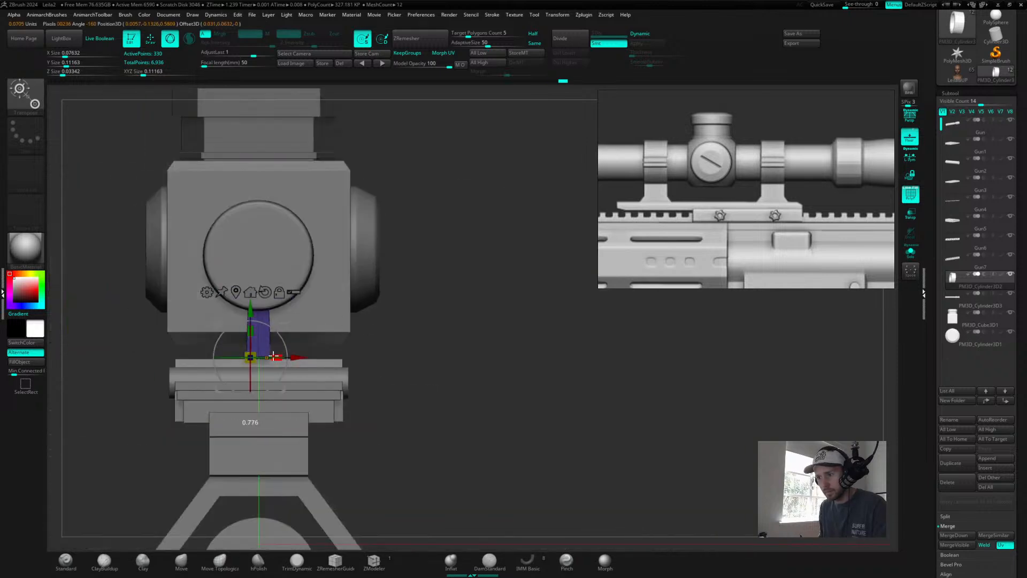
left_click_drag(416, 317, 415, 319, "shift")
left_click_drag(340, 363, 402, 349, "alt")
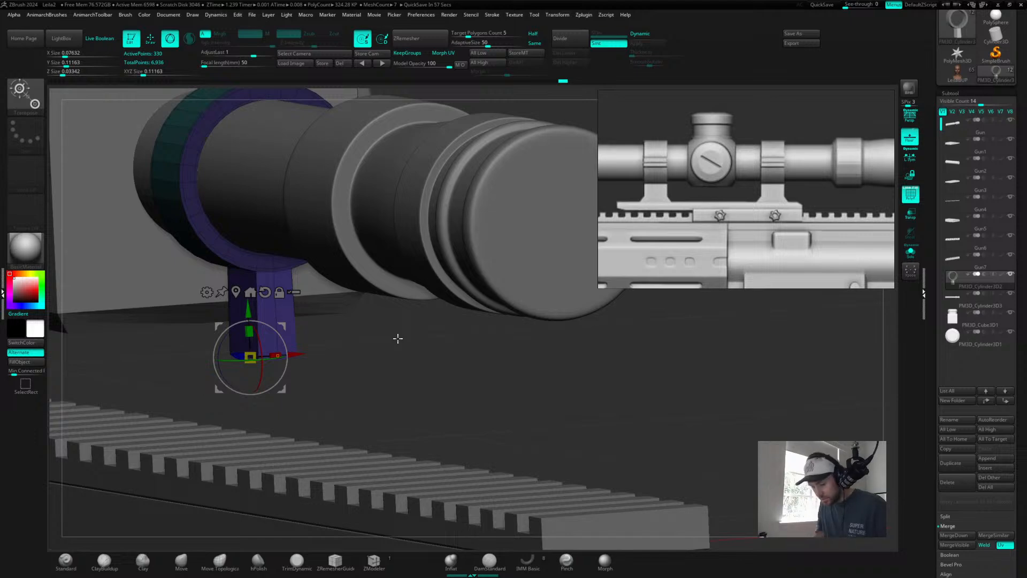
- Narrow the mount leg's lower end slightly along X, and lower it toward the rail along Y
left_click_drag(434, 369, 390, 373, "shift")
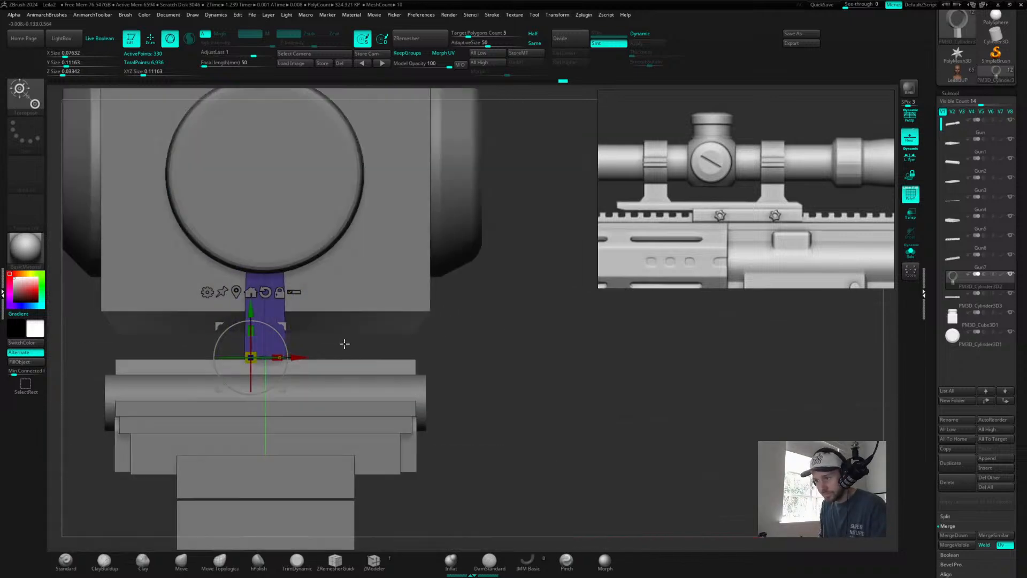
right_click_drag(343, 343, 415, 344, "ctrl")
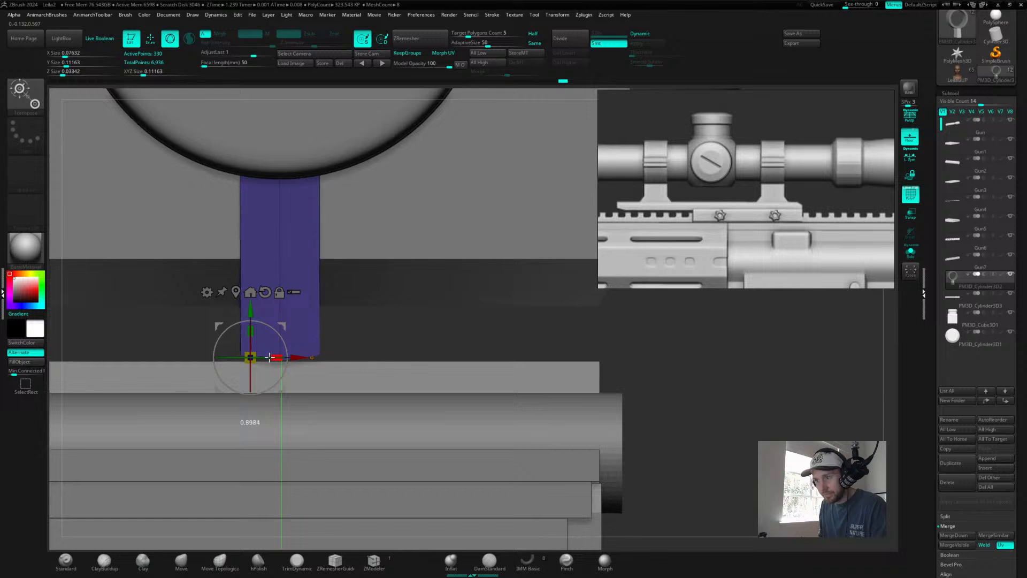
left_click_drag(409, 324, 361, 352)
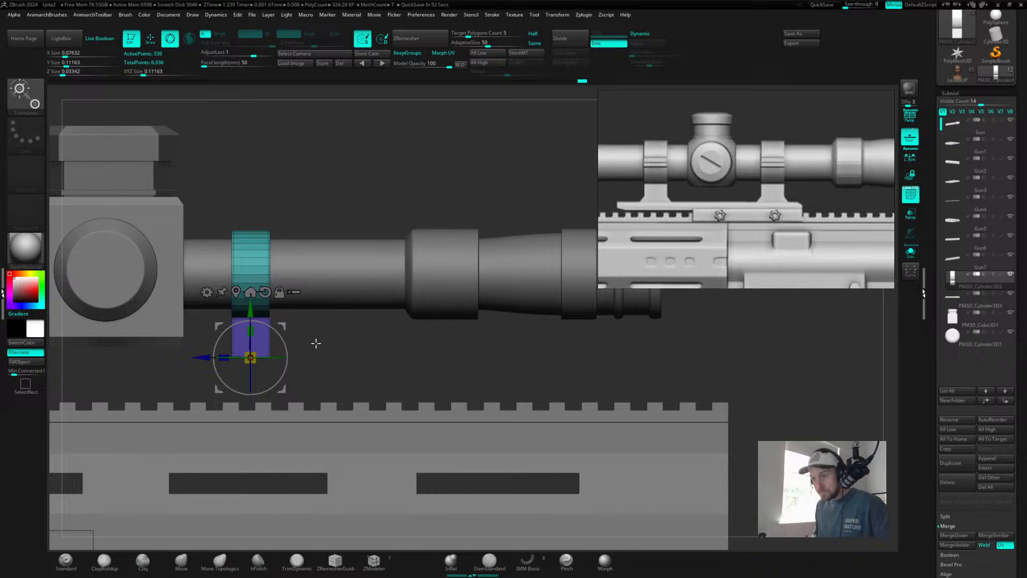
mouse_move(364, 378)
left_mouse_down()
mouse_move(355, 354)
mouse_move(372, 336)
mouse_move(358, 349)
mouse_move(388, 345)
mouse_move(387, 336)
left_mouse_up()
left_click_drag(251, 312, 250, 320)
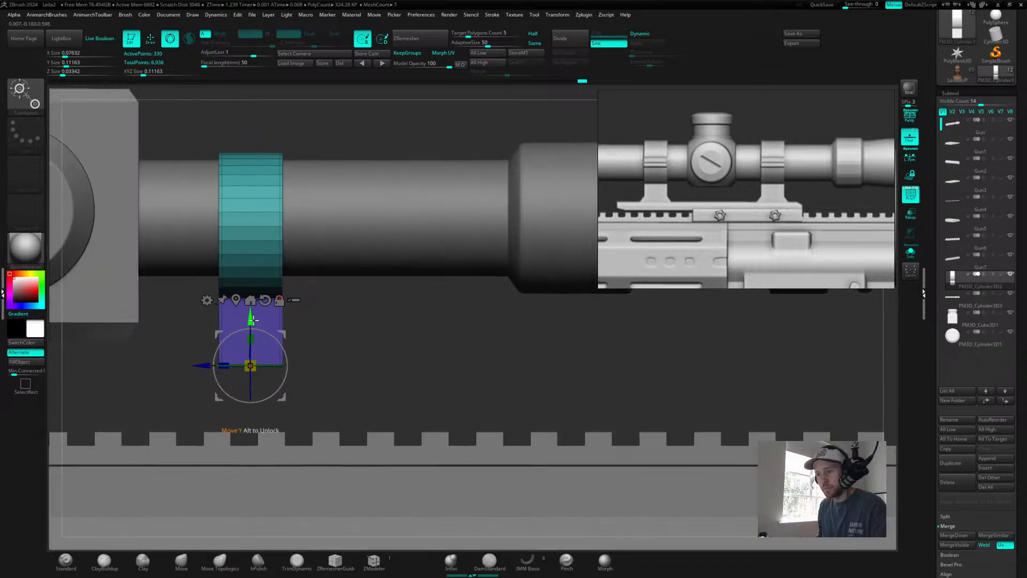
left_click_drag(344, 332, 448, 357)
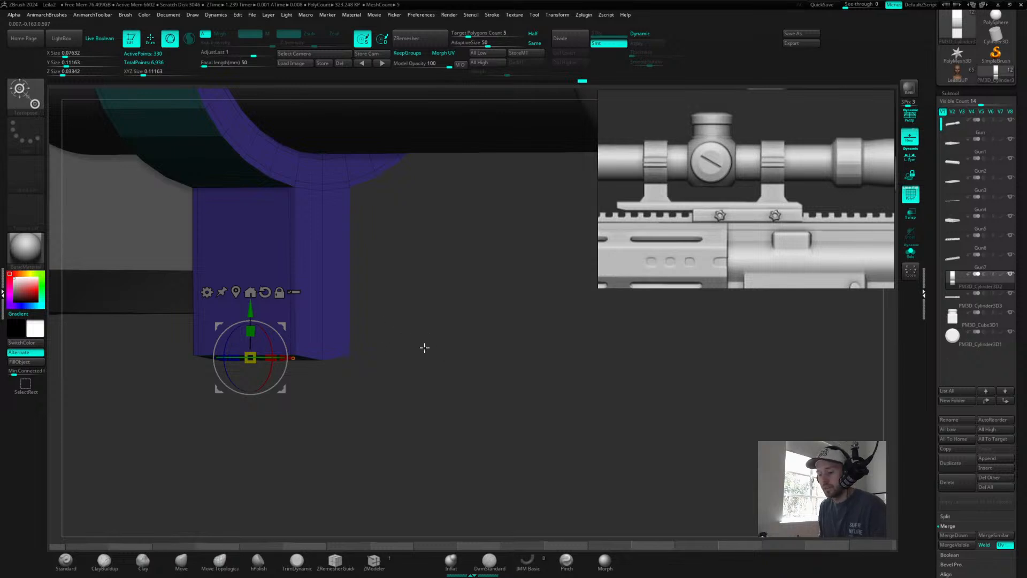
- Move the mount leg's lower end further down along Y, closer to the top of the rail
key("1")
mouse_move(460, 352)
left_mouse_down()
mouse_move(438, 351)
mouse_move(525, 348)
mouse_move(512, 403)
mouse_move(270, 330)
left_mouse_up()
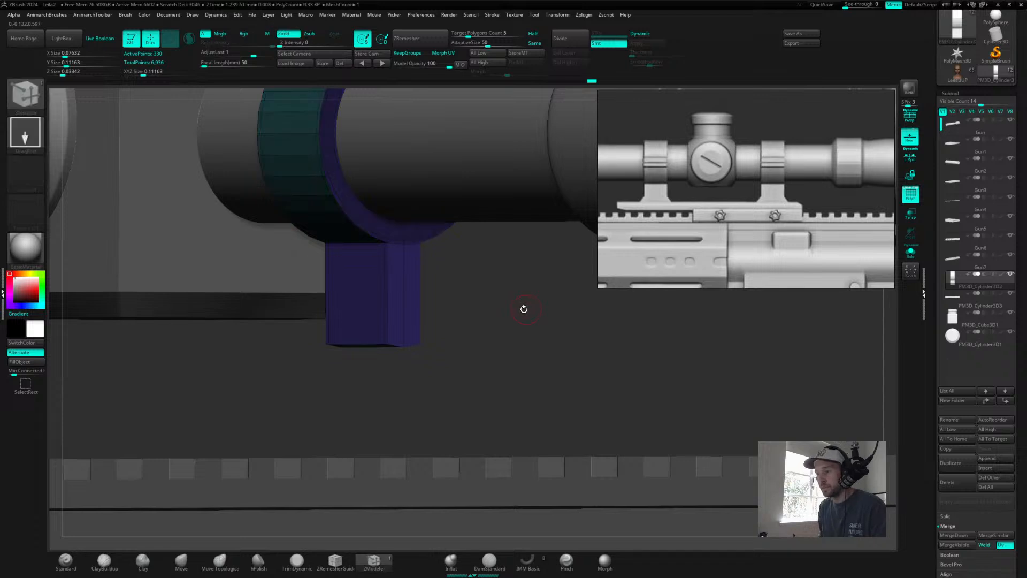
key("r")
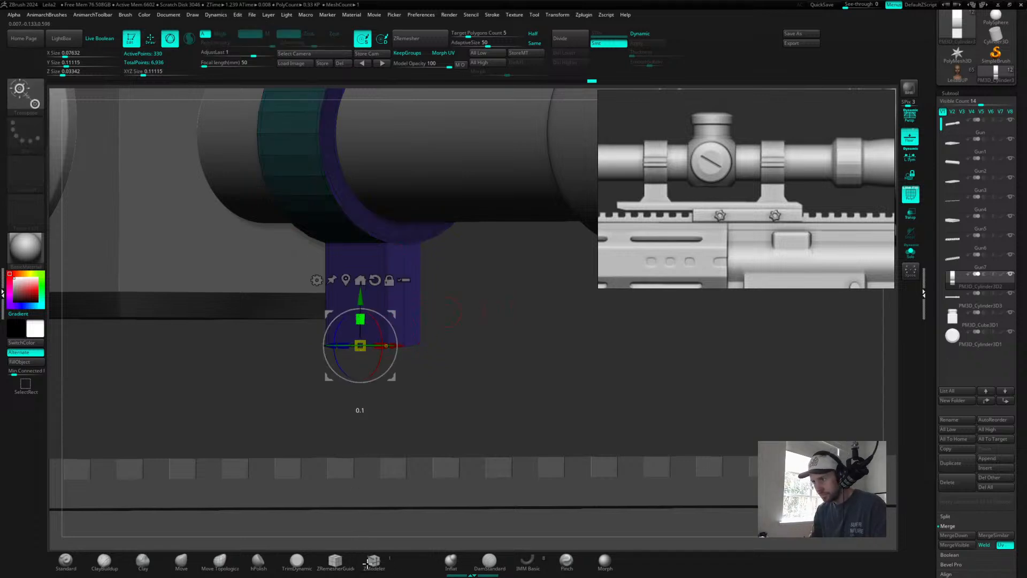
key("q")
left_click_drag(482, 335, 454, 293)
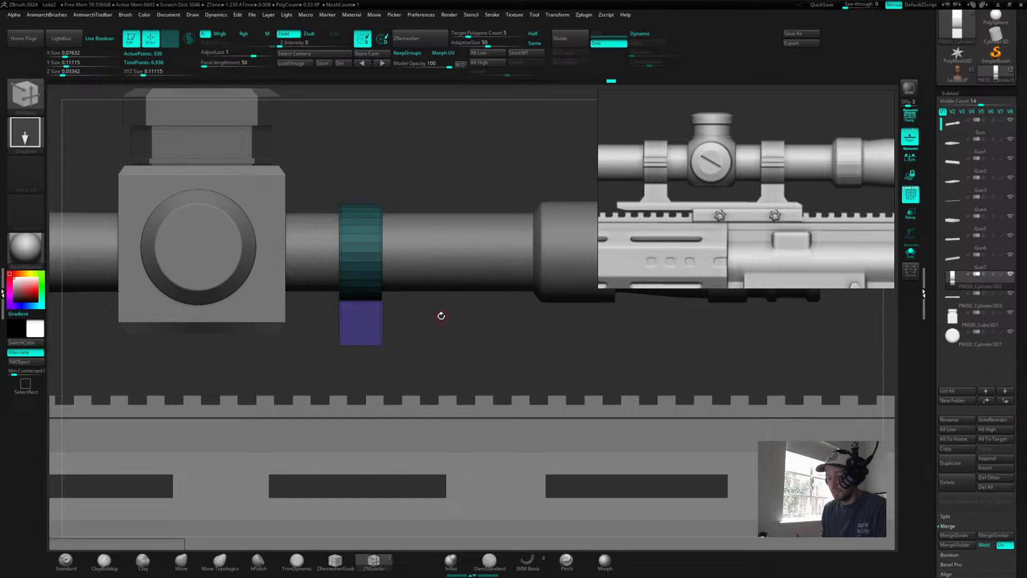
key("w")
left_click_drag(359, 303, 361, 313)
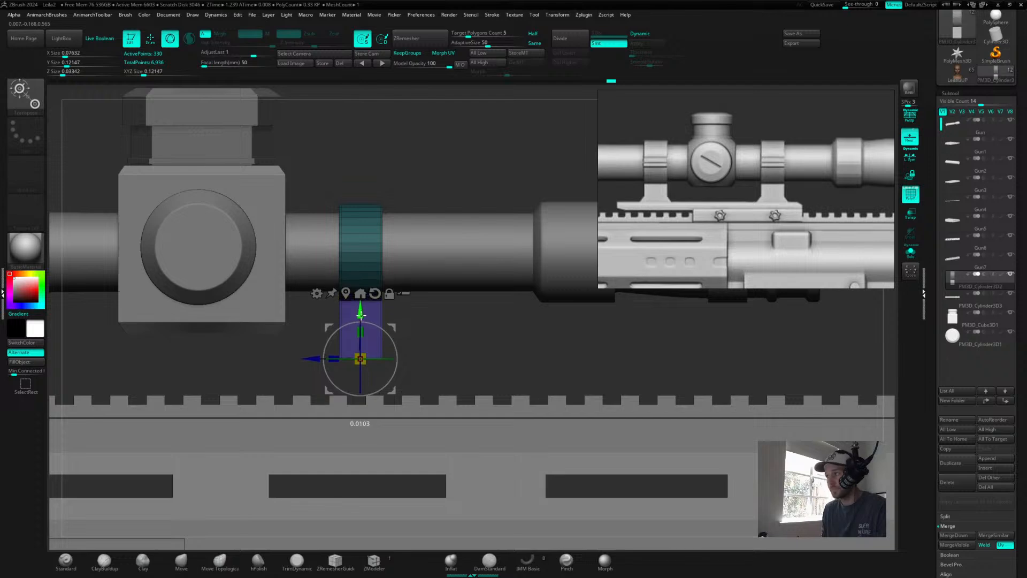
- Scale down the turret housing around a gizmo placed at the tube's height, and slightly shrink its round side knob
left_click(262, 305, "alt")
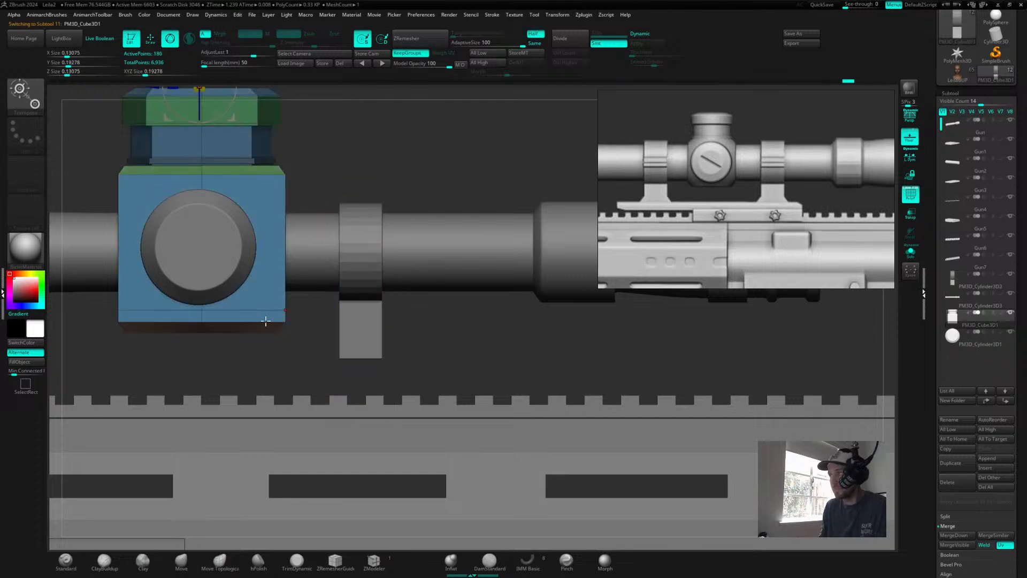
left_click_drag(284, 357, 358, 400, "alt")
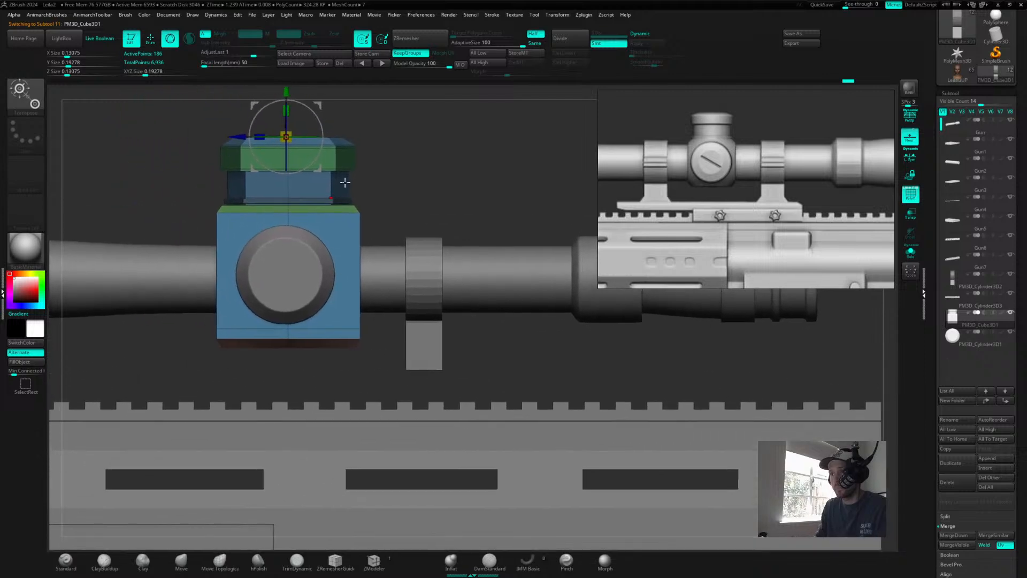
left_click_drag(288, 134, 274, 150)
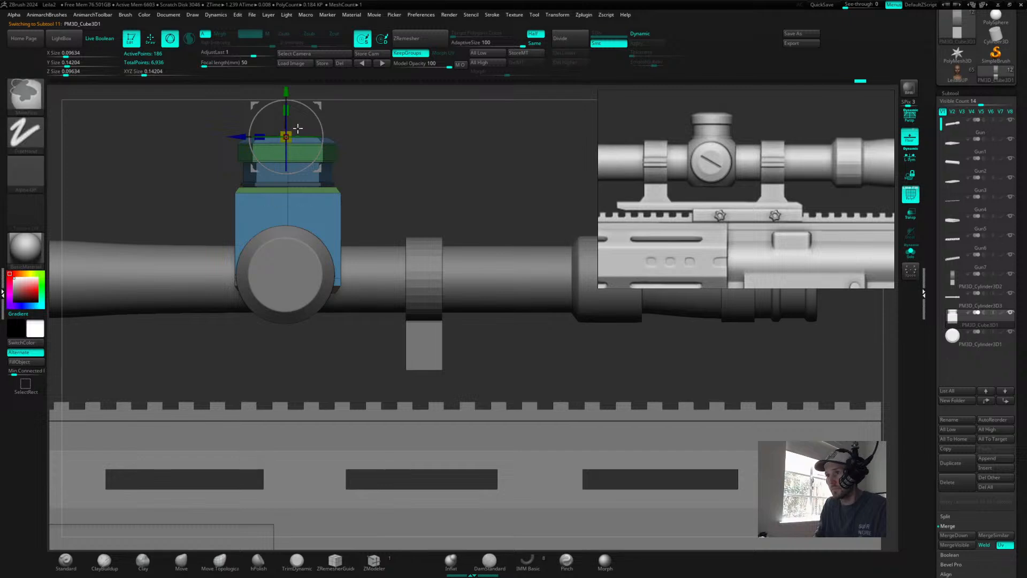
key("ctrl+z")
left_click_drag(278, 94, 279, 229, "alt")
left_click_drag(289, 267, 279, 277)
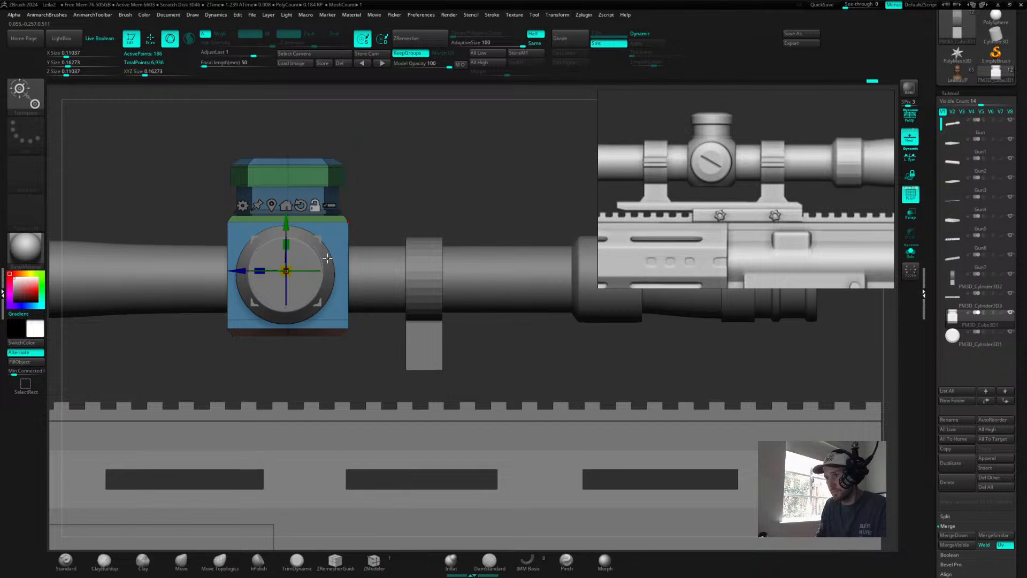
left_click(327, 259)
left_click_drag(284, 276, 287, 275)
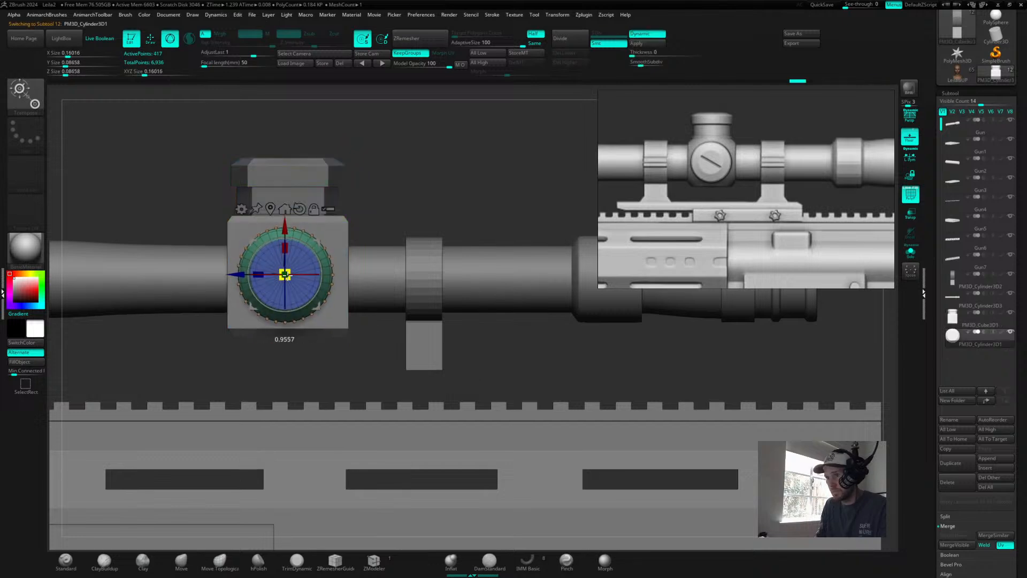
- Reselect the mounting ring and raise its leg's lower end along Y to leave room for a flared foot
left_click(424, 252)
left_click_drag(379, 370, 368, 370)
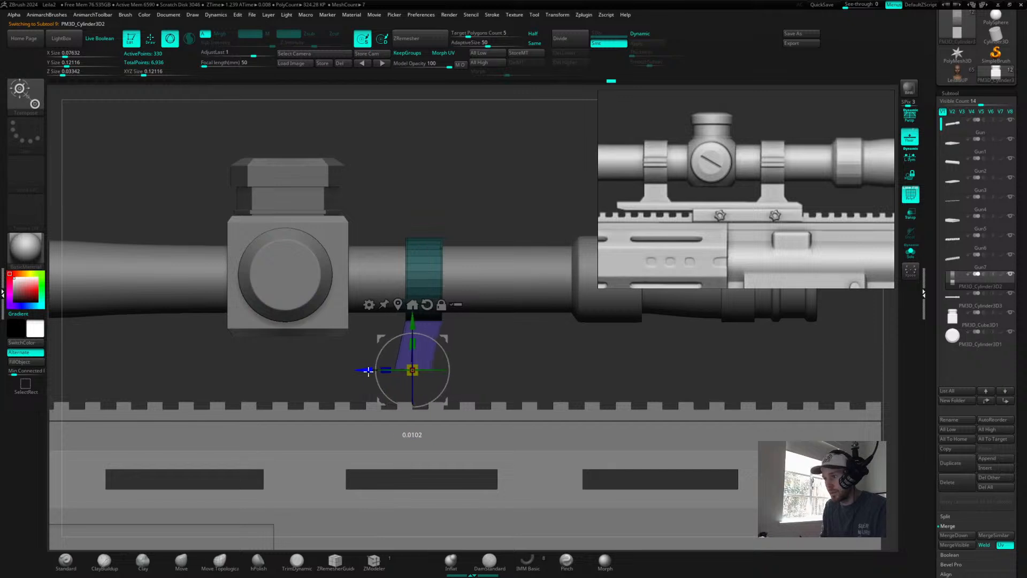
key("ctrl+z")
mouse_move(488, 185)
left_mouse_down("alt")
mouse_move(468, 167)
mouse_move(483, 178)
left_mouse_up("alt")
left_click_drag(385, 316, 386, 297)
- Extrude the leg's bottom faces a short distance down as a foot, using the Polygroup Island target
mouse_move(484, 339)
left_mouse_down()
mouse_move(491, 315)
mouse_move(534, 328)
mouse_move(551, 307)
mouse_move(541, 330)
mouse_move(523, 314)
left_mouse_up()
key("q")
left_click_drag(373, 345, 373, 351)
key("ctrl+z")
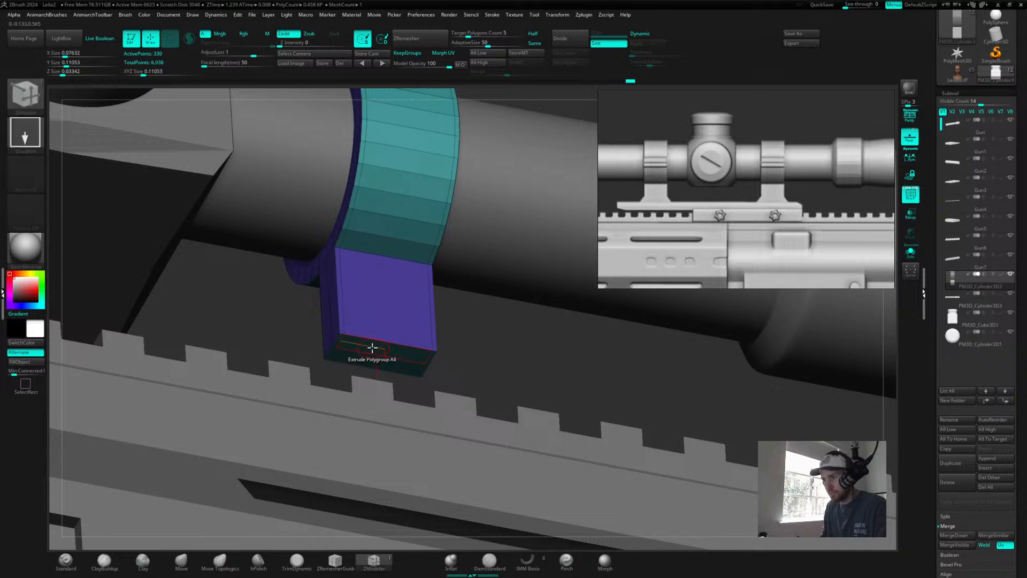
key("space")
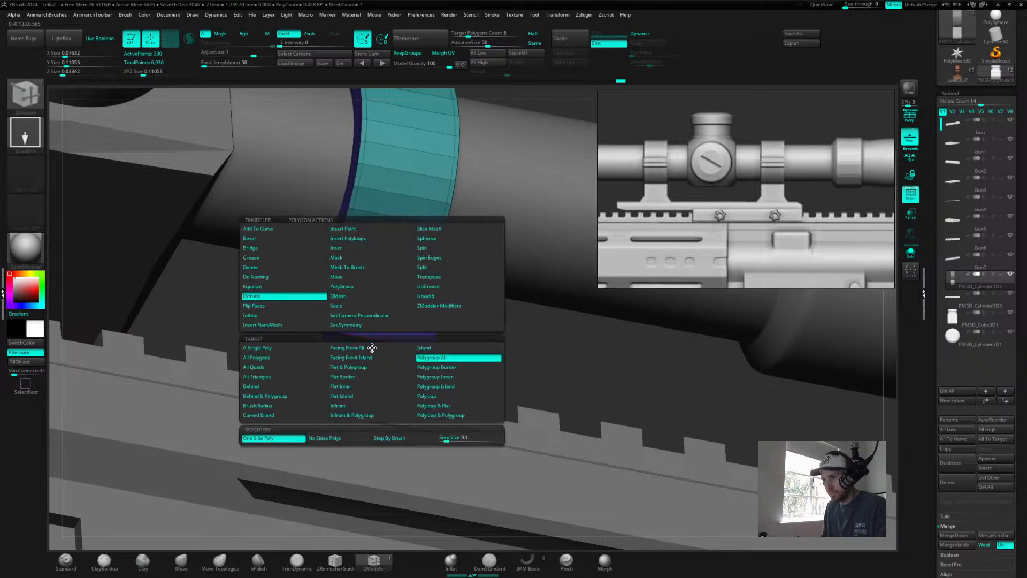
left_click(435, 386)
left_click_drag(375, 349, 376, 357)
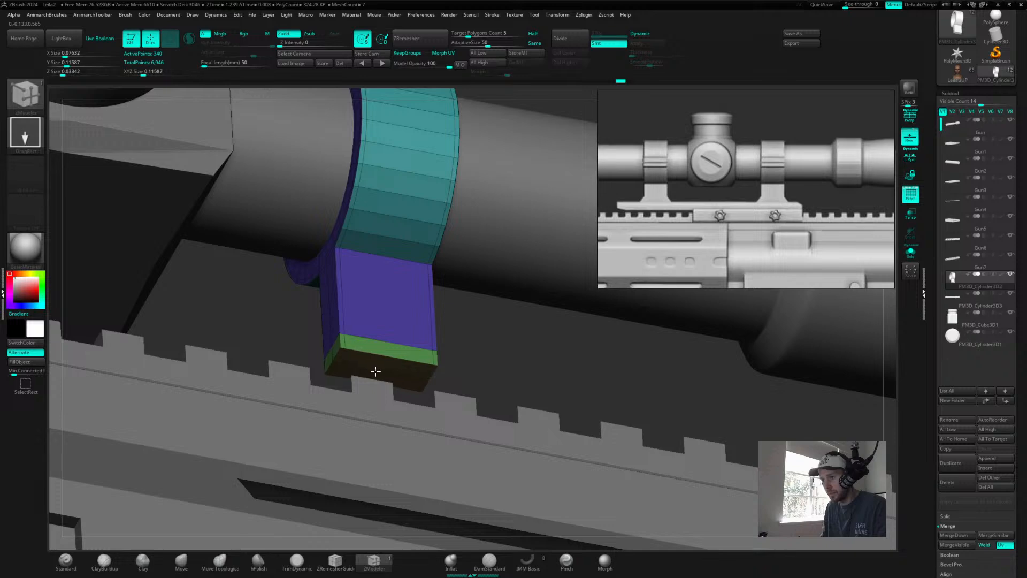
- Isolate the foot's bottom edge on the side away from the turret with a mask, and move it outward as a flare
right_click_drag(488, 344, 552, 310)
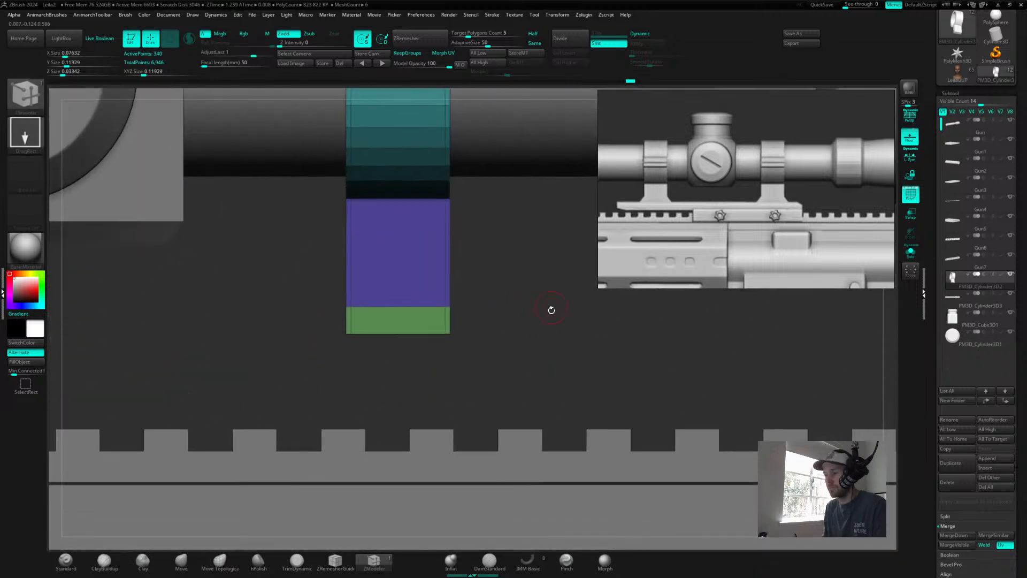
left_click_drag(481, 375, 433, 327, "ctrl")
left_click(501, 323, "ctrl")
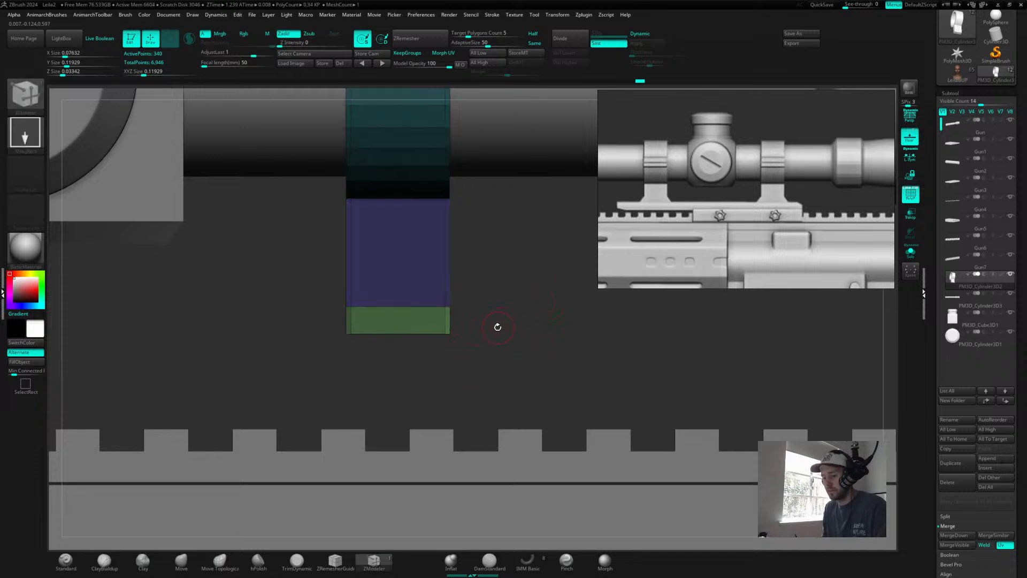
key("w")
left_click_drag(349, 306, 368, 319)
left_click_drag(505, 288, 515, 299, "ctrl")
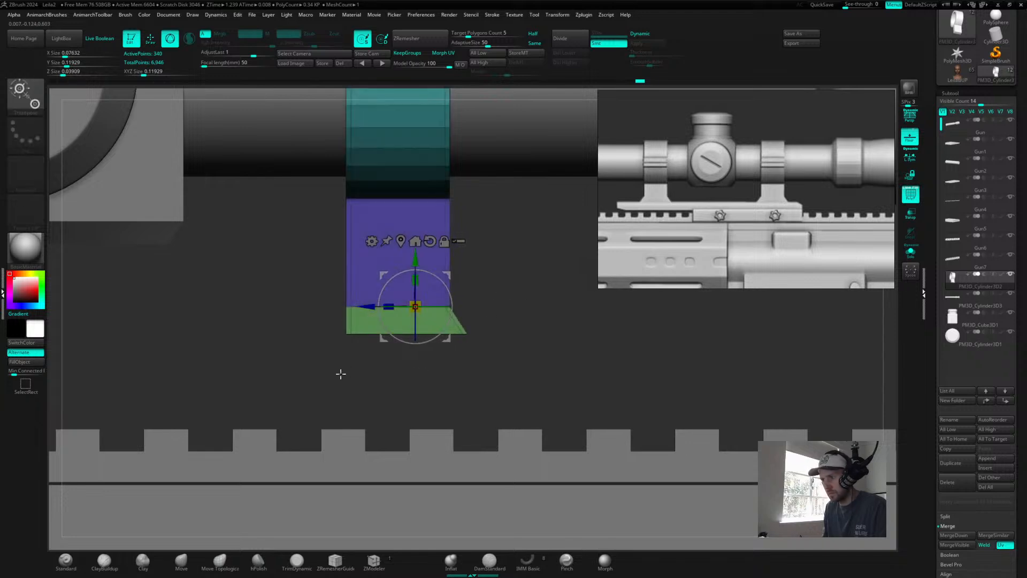
- Mask everything except the foot's bottom edge on the turret side, and move that edge outward to match the opposite flare
key("q")
left_click_drag(327, 363, 355, 329, "ctrl")
left_click(370, 367, "ctrl")
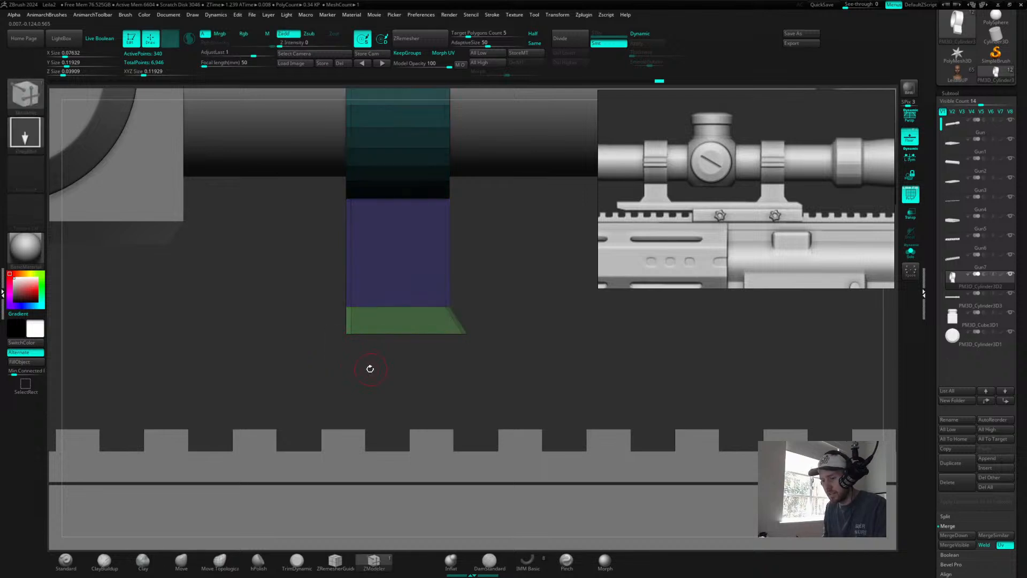
key("w")
left_click_drag(374, 304, 287, 338)
left_click_drag(514, 298, 535, 291)
left_click_drag(294, 335, 281, 335)
left_click_drag(553, 272, 516, 284, "shift")
- Isolate the foot's flared edge away from the turret with a mask, and nudge it slightly inward along Z
key("q")
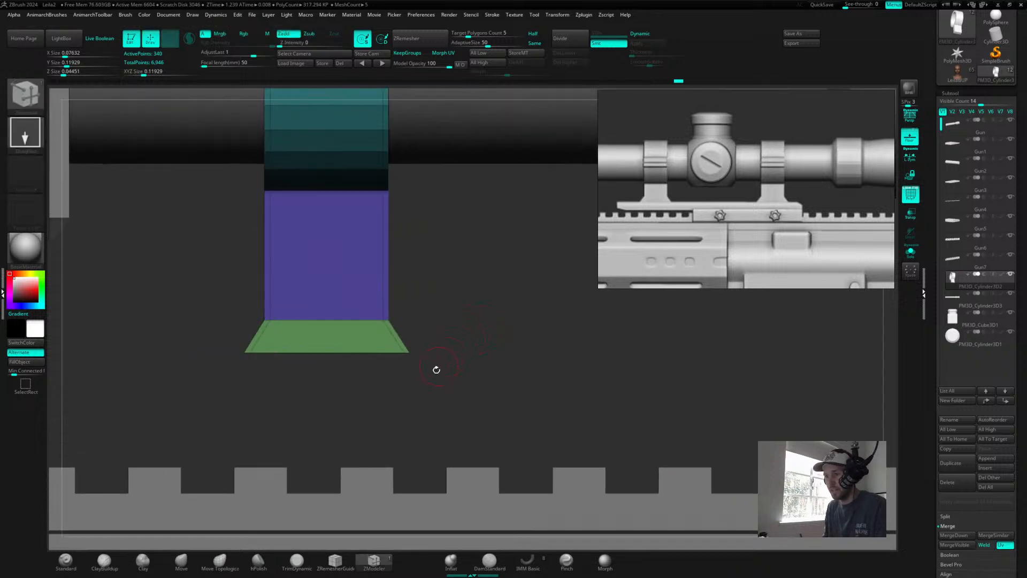
key("w")
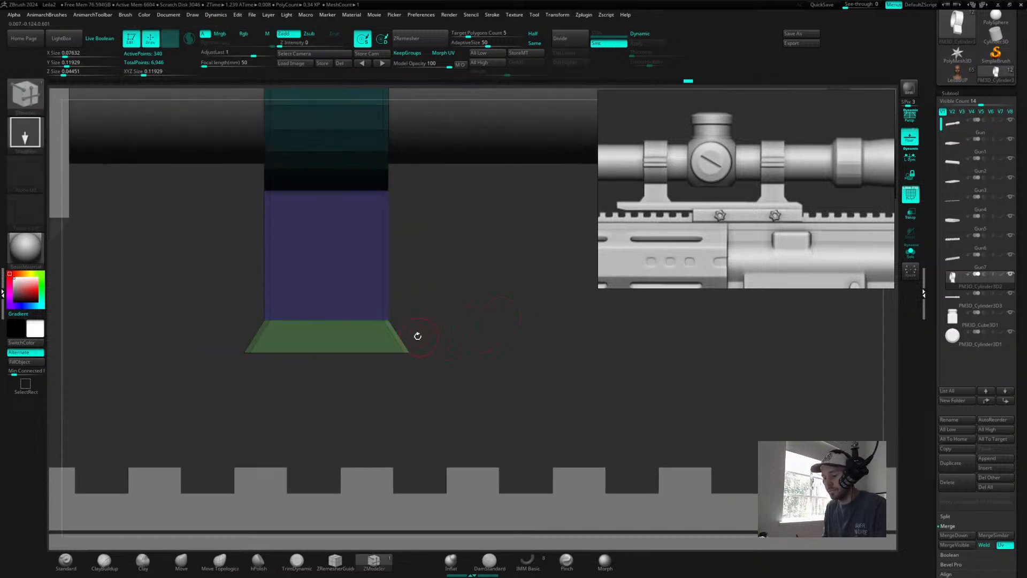
left_click(237, 285)
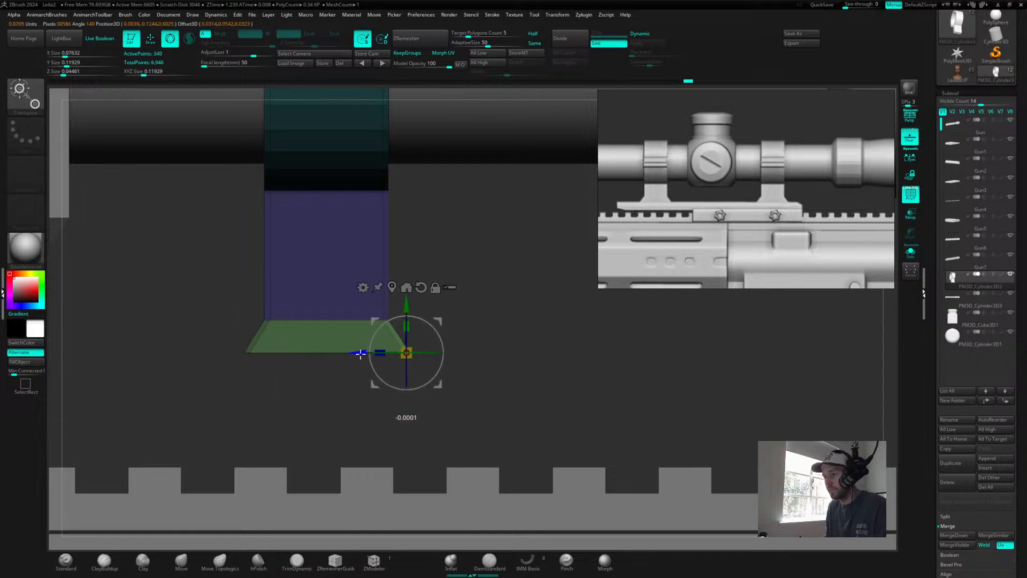
- Insert a supporting edge loop beside the vertical corners of the mount leg and foot
key("q")
left_click_drag(496, 307, 557, 312, "alt")
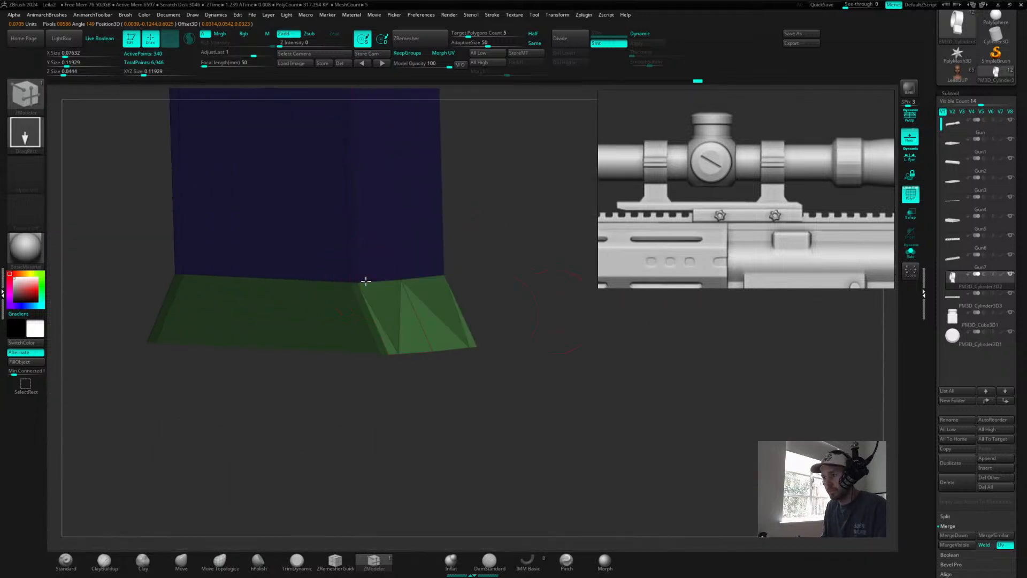
left_click(374, 280)
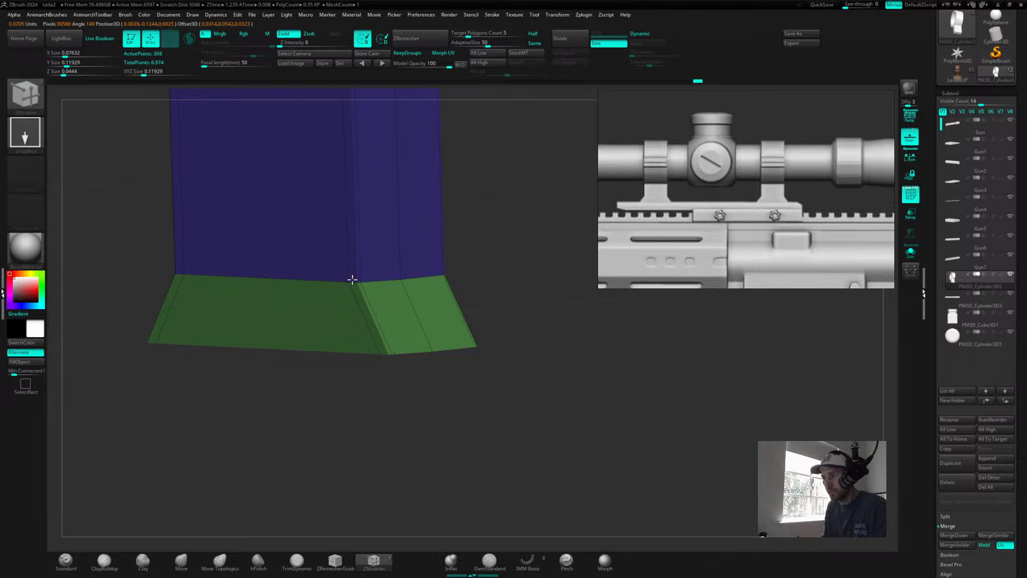
left_click_drag(505, 239, 554, 246)
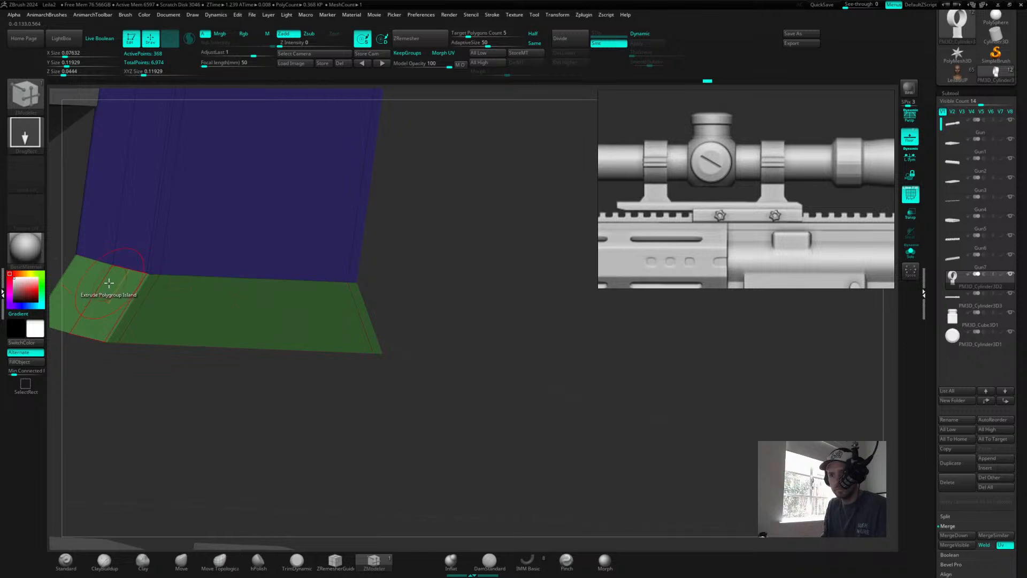
- Preview the leg with dynamic subdivision, and insert a horizontal edge loop just above the leg-to-foot junction
left_click_drag(458, 303, 362, 285, "alt")
key("d")
mouse_move(478, 301)
left_mouse_down()
mouse_move(475, 291)
mouse_move(507, 298)
mouse_move(413, 293)
left_mouse_up()
key("shift+d")
left_click(412, 291)
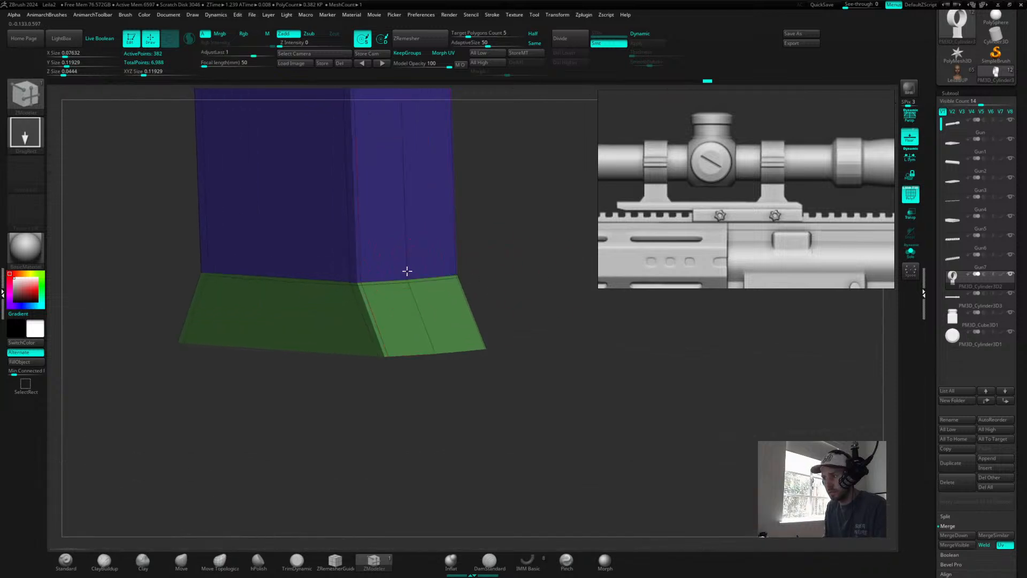
left_click(407, 265)
key("ctrl+z")
left_click(356, 271)
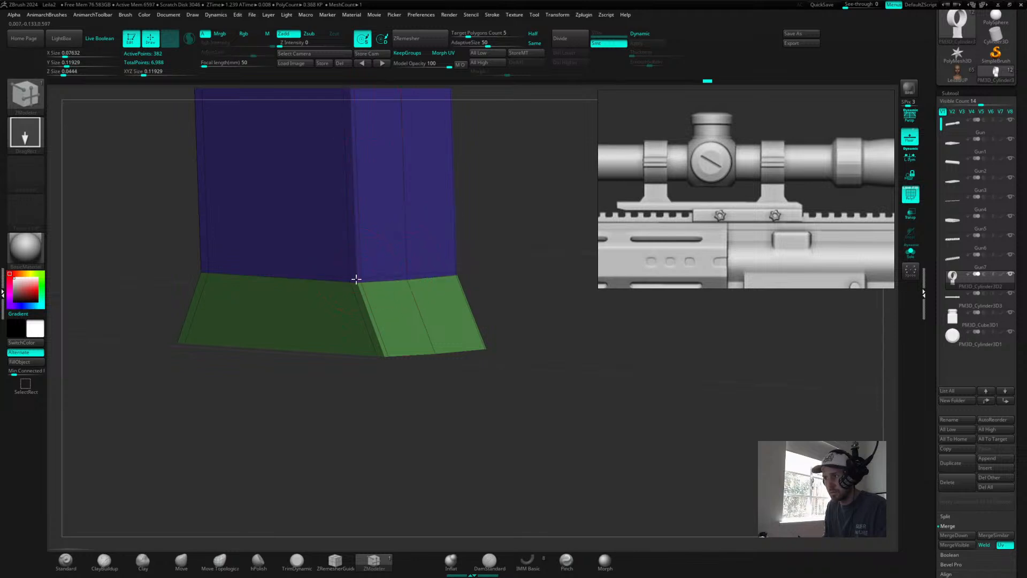
- Try a second horizontal edge loop just below the leg-to-foot junction, check it with dynamic subdivision, and undo it
left_click(358, 287)
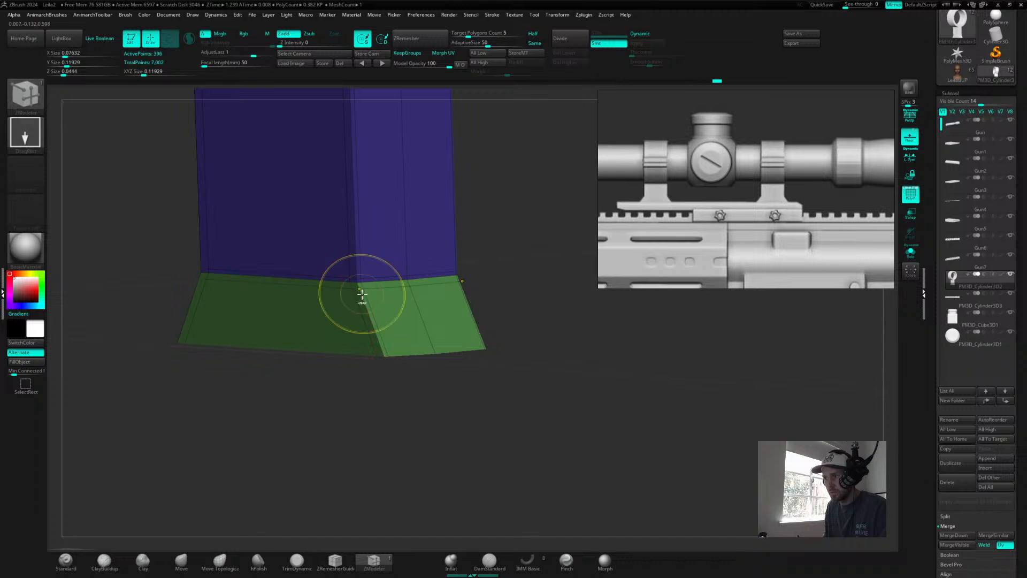
key("ctrl+z")
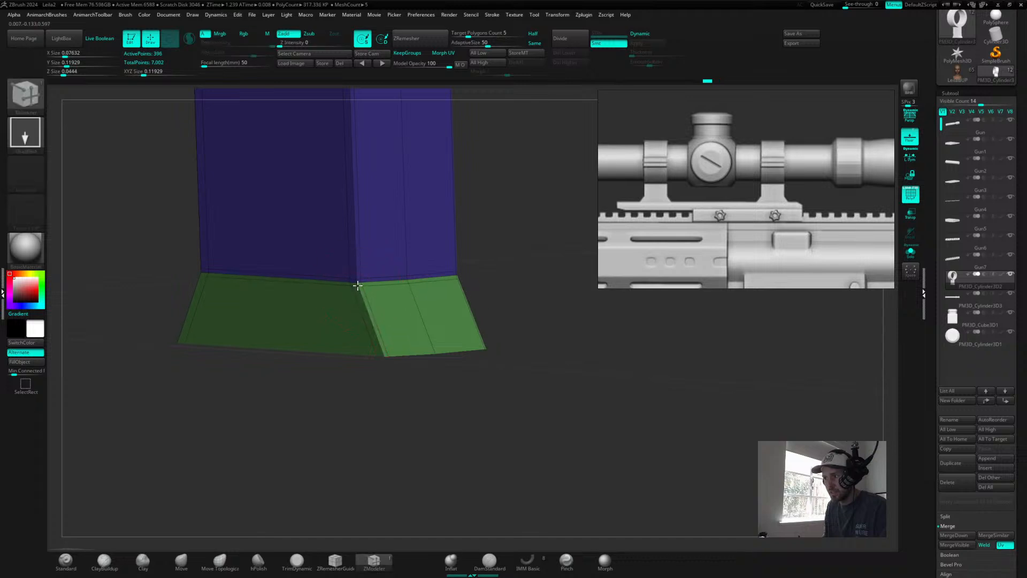
key("d")
mouse_move(532, 278)
left_mouse_down("alt")
mouse_move(478, 294)
mouse_move(567, 273)
mouse_move(536, 262)
mouse_move(543, 232)
mouse_move(512, 299)
mouse_move(536, 296)
left_mouse_up("alt")
key("shift+d")
key("ctrl+z")
key("d")
key("shift+d")
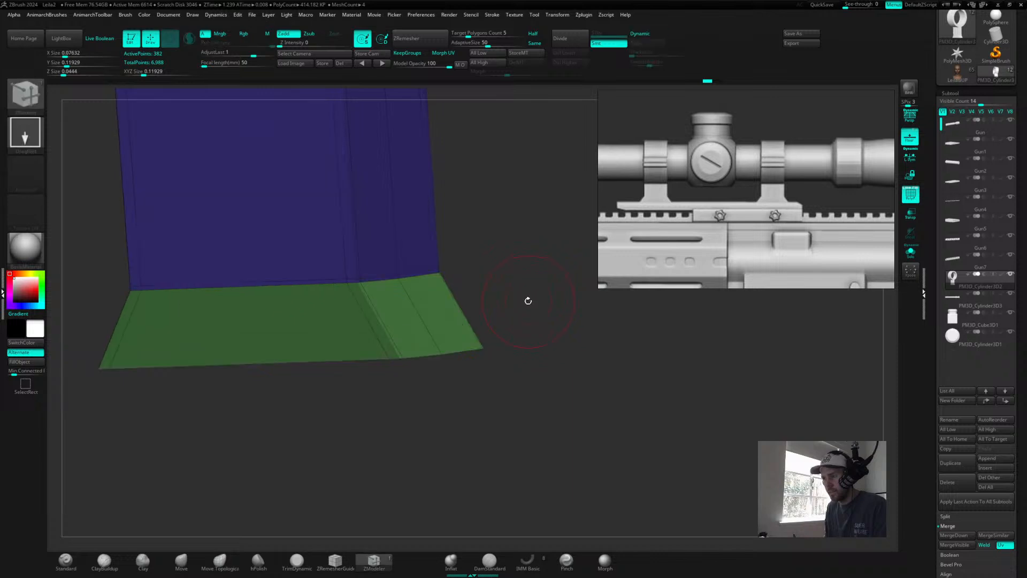
- Insert another horizontal edge loop close to the leg-to-foot junction, and inspect the smoothed mount without the polyframe
left_click_drag(527, 298, 520, 293)
mouse_move(414, 283)
left_mouse_down()
mouse_move(409, 310)
mouse_move(407, 281)
left_mouse_up()
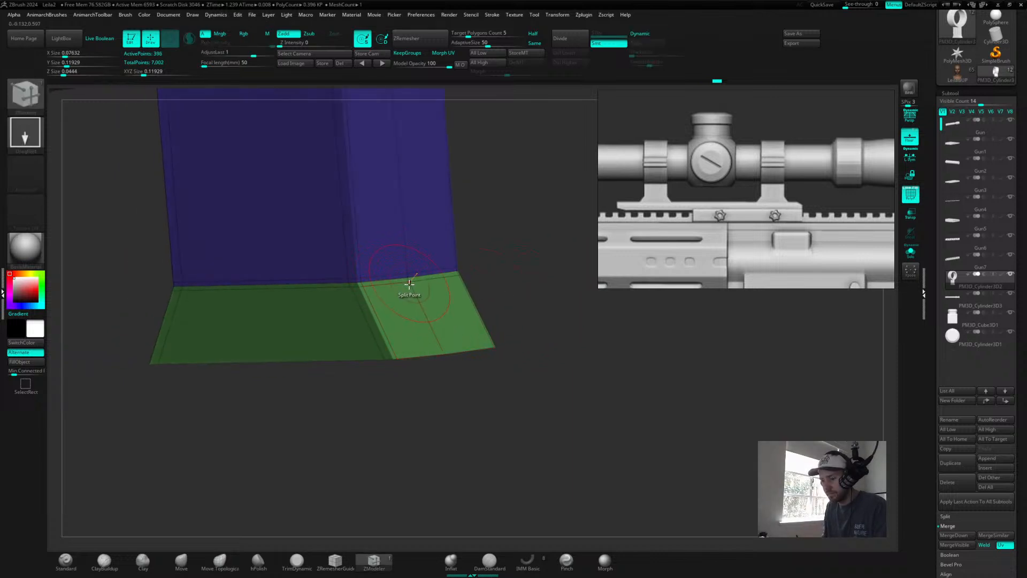
key("d")
left_click_drag(542, 298, 513, 300)
key("shift+f")
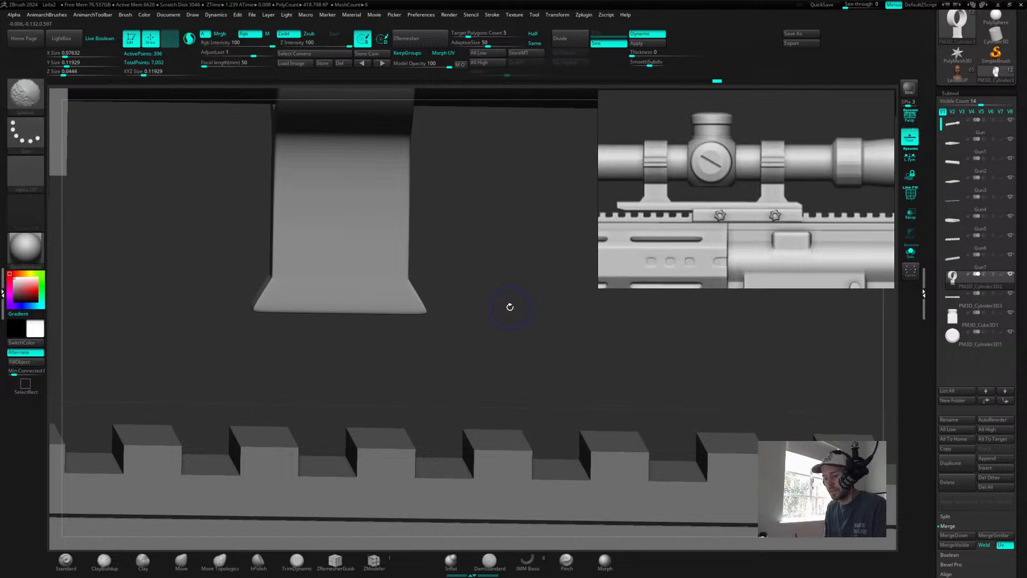
- Insert a supporting edge loop near the bottom edge of the leg's flared foot, and check the mount with dynamic subdivision
key("shift+d")
key("b")
key("z")
key("m")
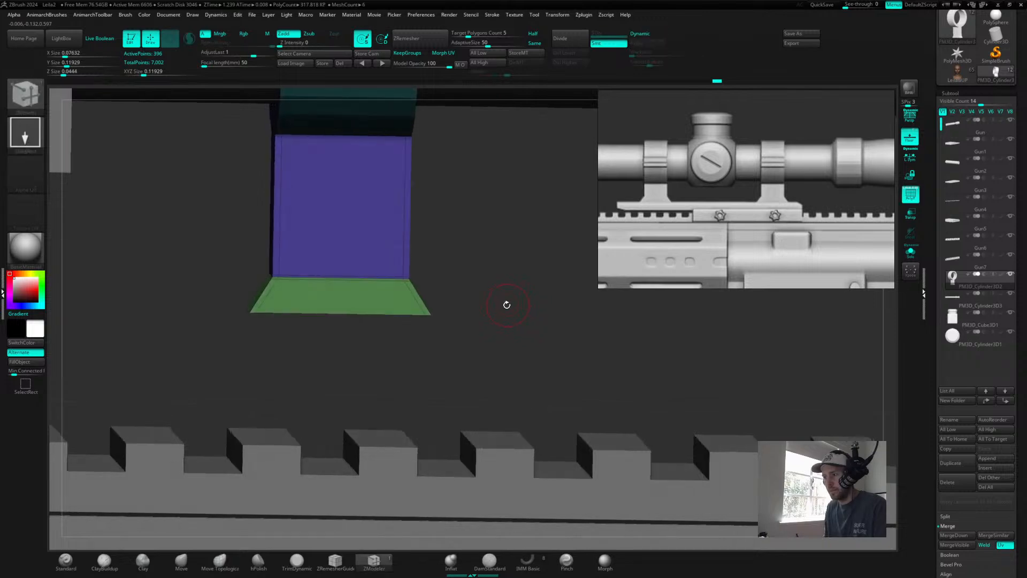
left_click_drag(506, 300, 551, 300)
left_click(428, 328)
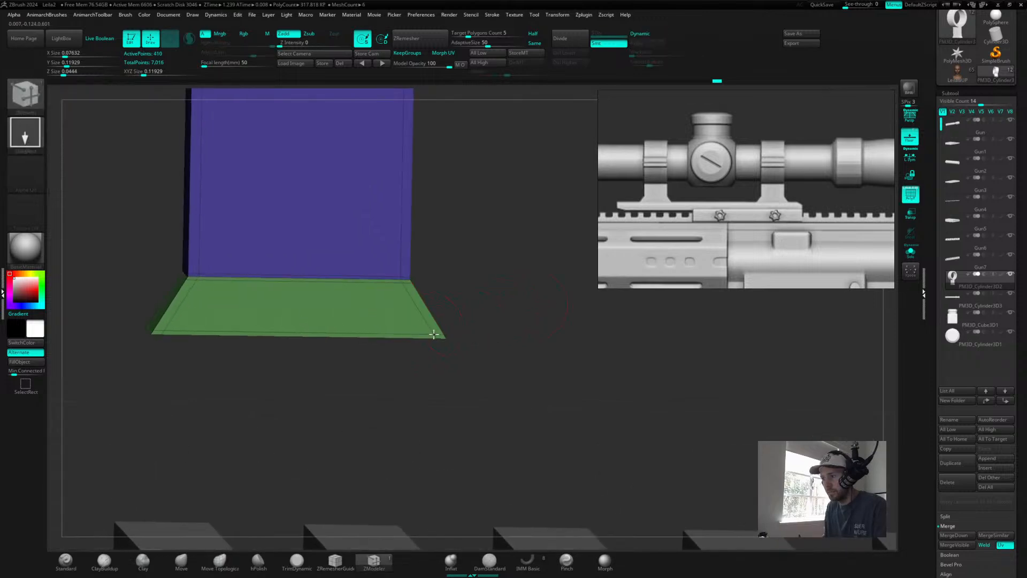
key("d")
left_click_drag(516, 295, 526, 297)
key("shift+f")
key("space")
left_click_drag(523, 192, 506, 313)
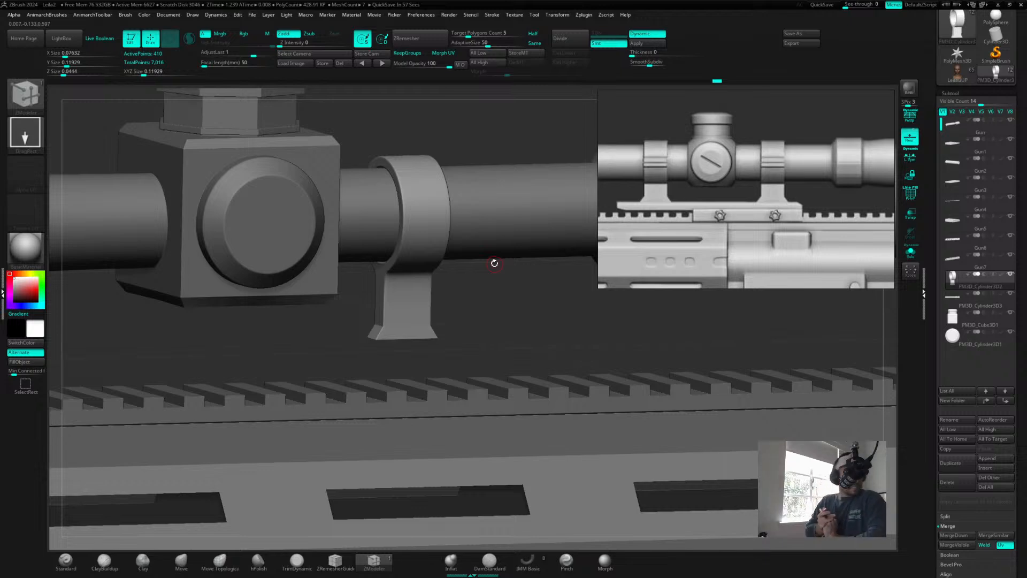
- Insert an edge loop across the leg just below its junction with the ring, and preview it with dynamic subdivision
left_click_drag(500, 323, 581, 385, "alt")
key("shift+f")
key("shift+f")
key("shift+d")
left_click_drag(509, 315, 562, 355)
key("shift+f")
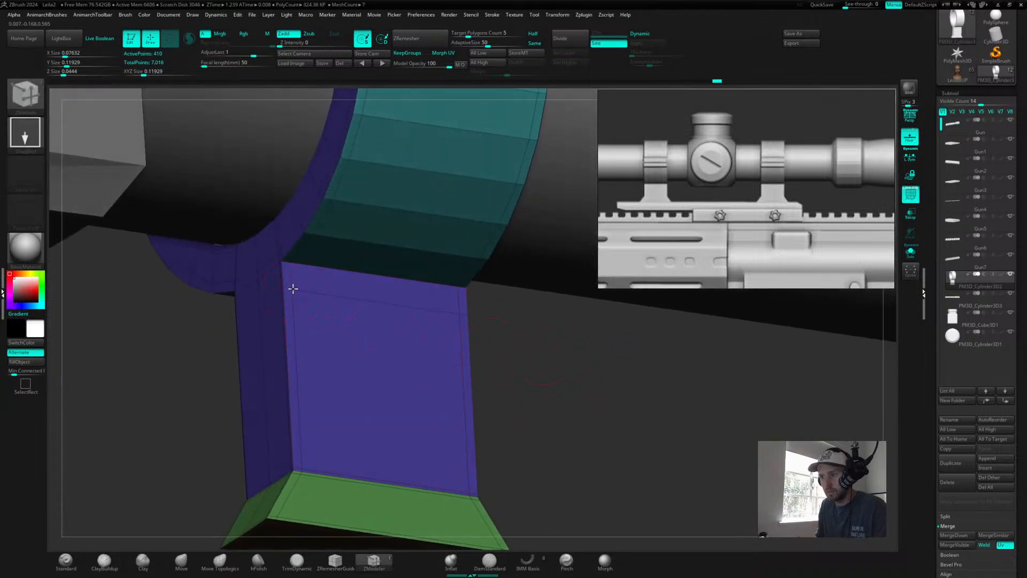
key("shift+d")
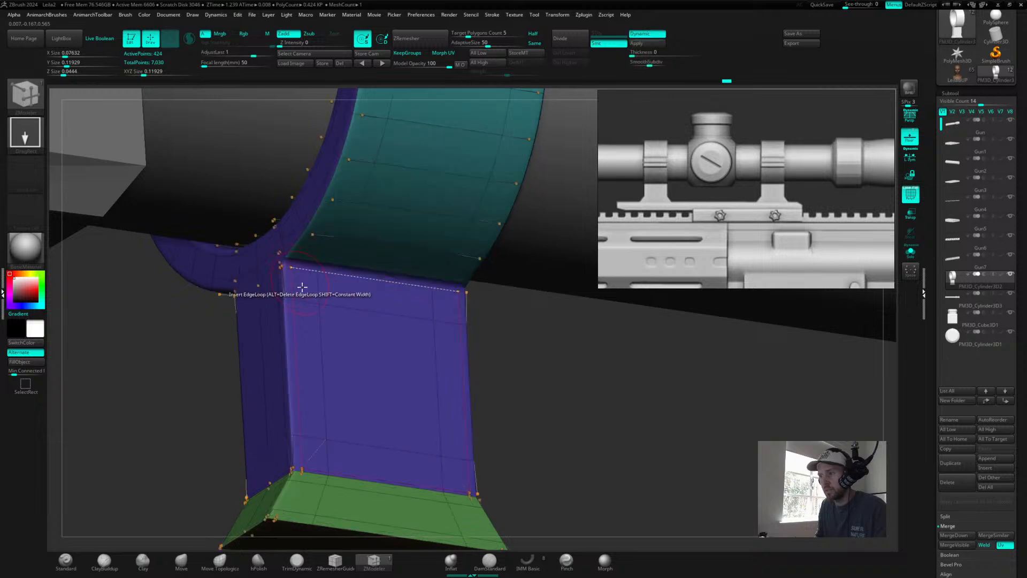
key("shift+d")
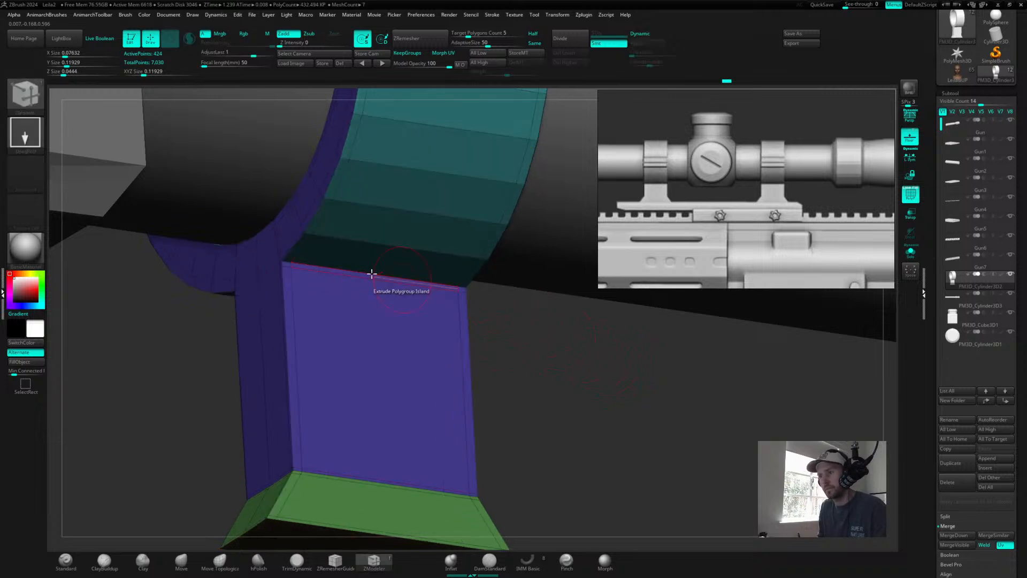
- Insert an edge loop on the ring side of the leg junction, and inspect the smoothed mount without the polyframe
left_click(287, 253)
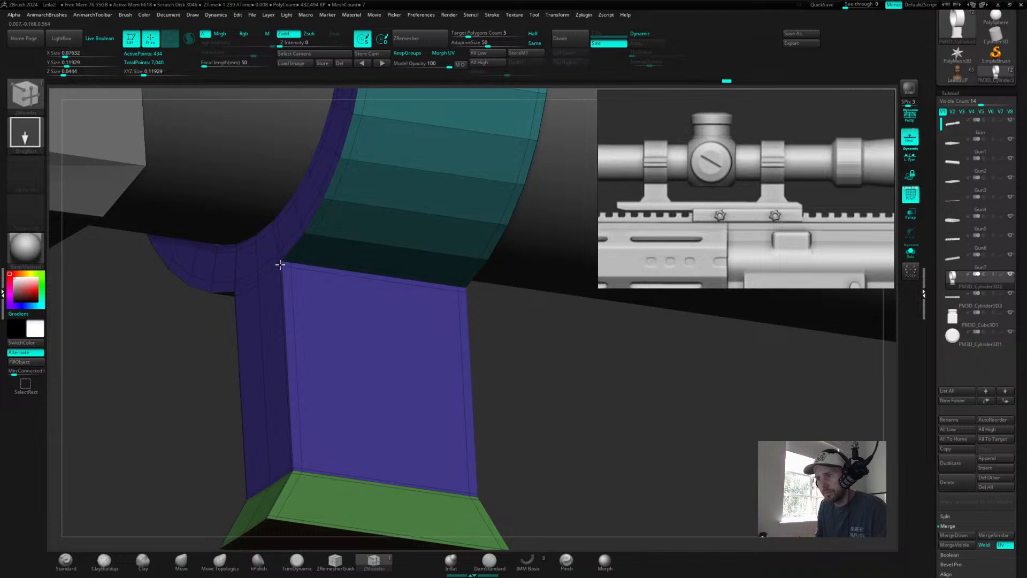
key("shift+d")
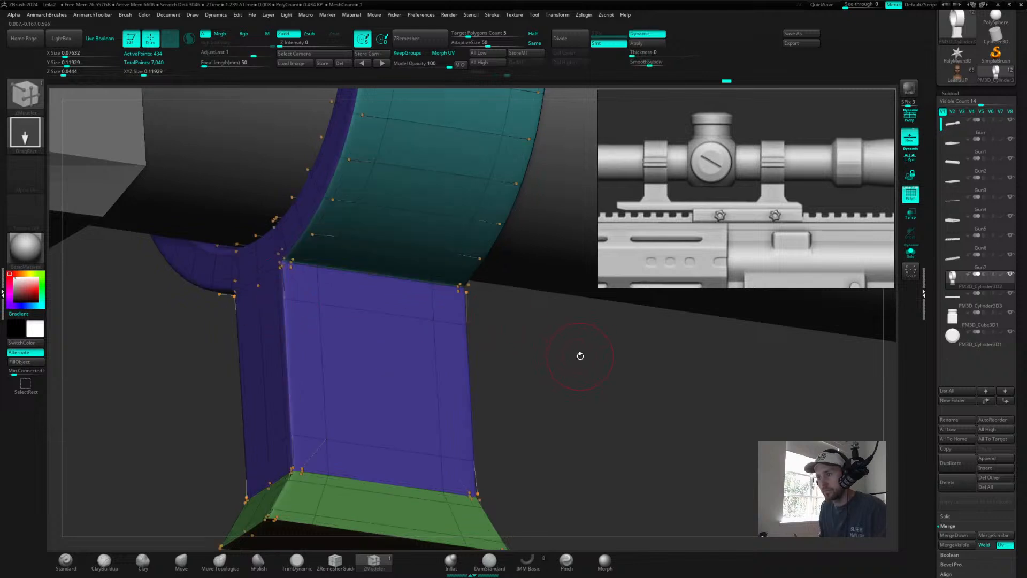
key("shift+f")
left_click_drag(577, 356, 461, 346, "alt")
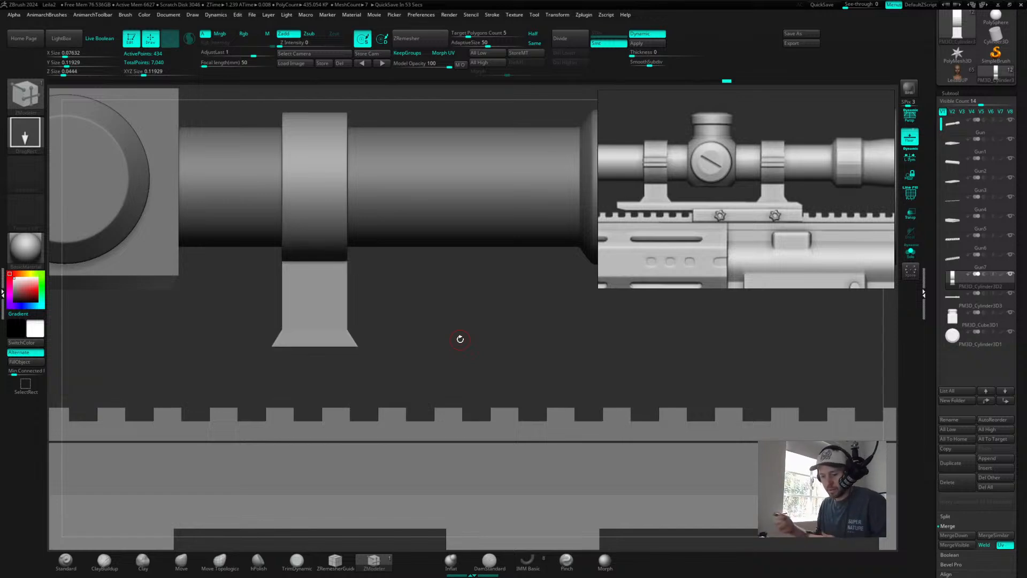
right_click_drag(478, 340, 575, 339)
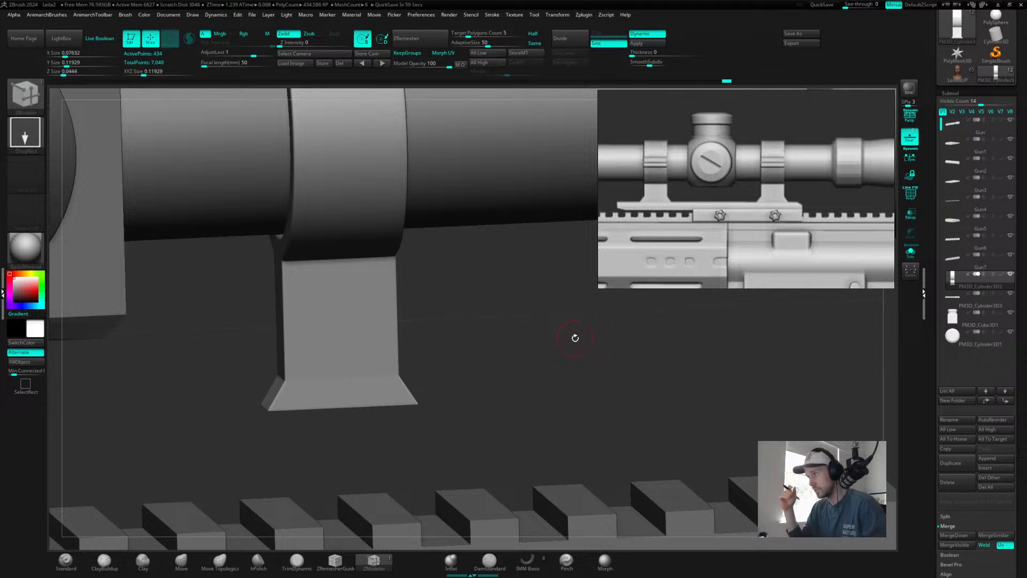
right_click_drag(476, 248, 491, 328, "alt")
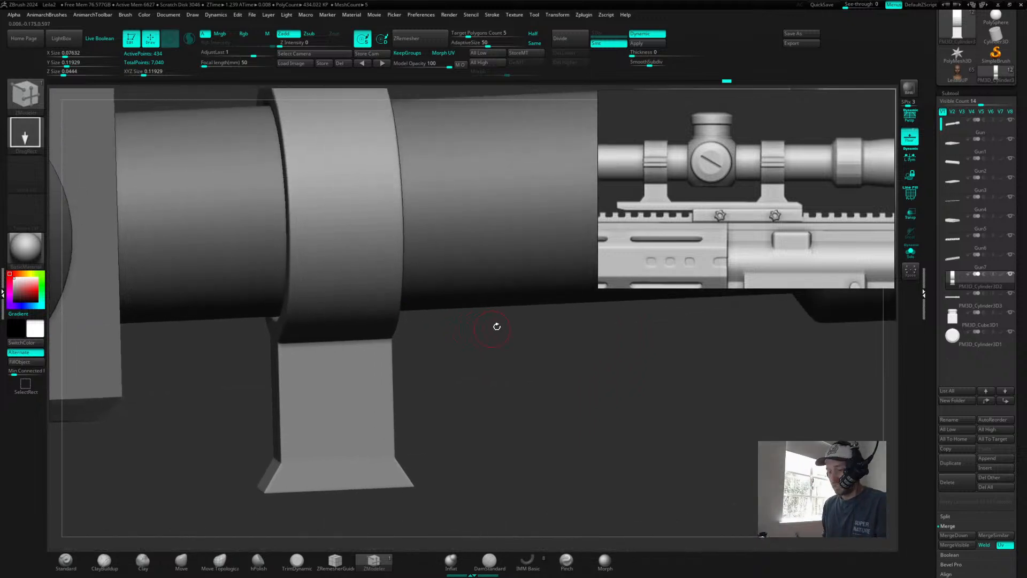
- Try sliding one of the ring's crosswise edges toward its lower neighbour to form a narrow strip, and check it with dynamic subdivision
key("shift+f")
right_click_drag(465, 369, 505, 435)
key("shift+f")
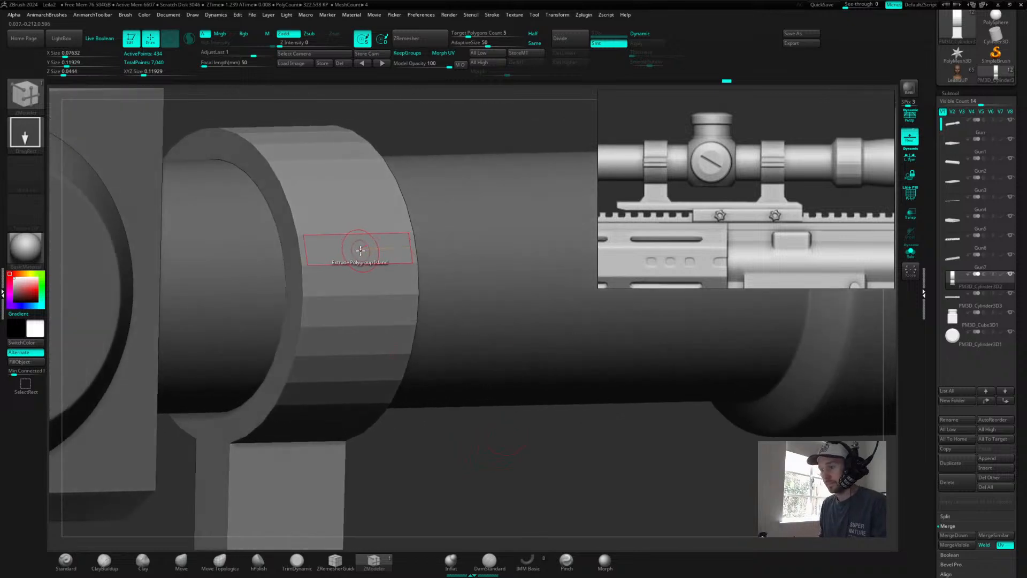
key("shift+f")
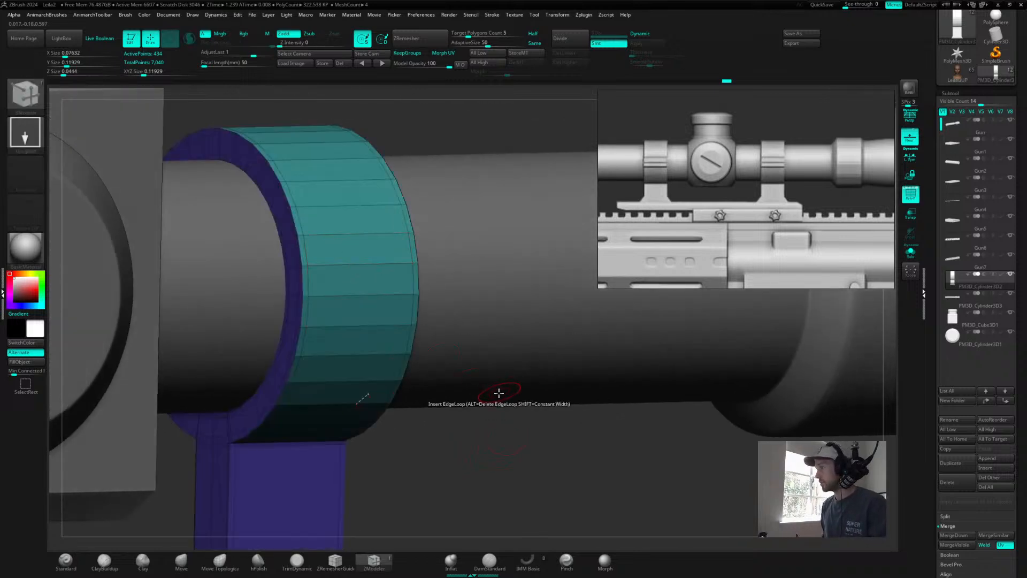
right_click_drag(507, 427, 481, 440)
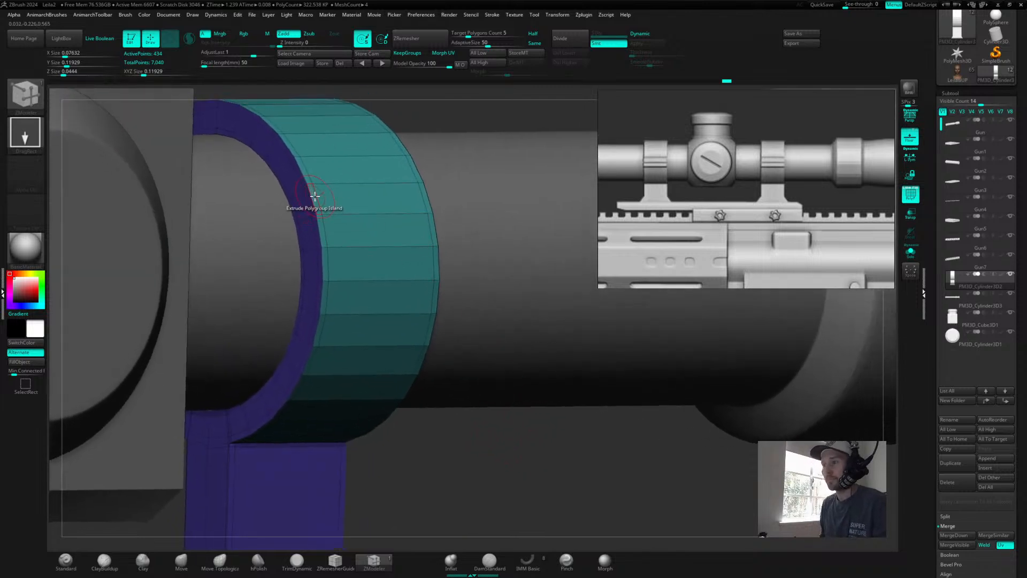
right_click_drag(512, 431, 493, 476)
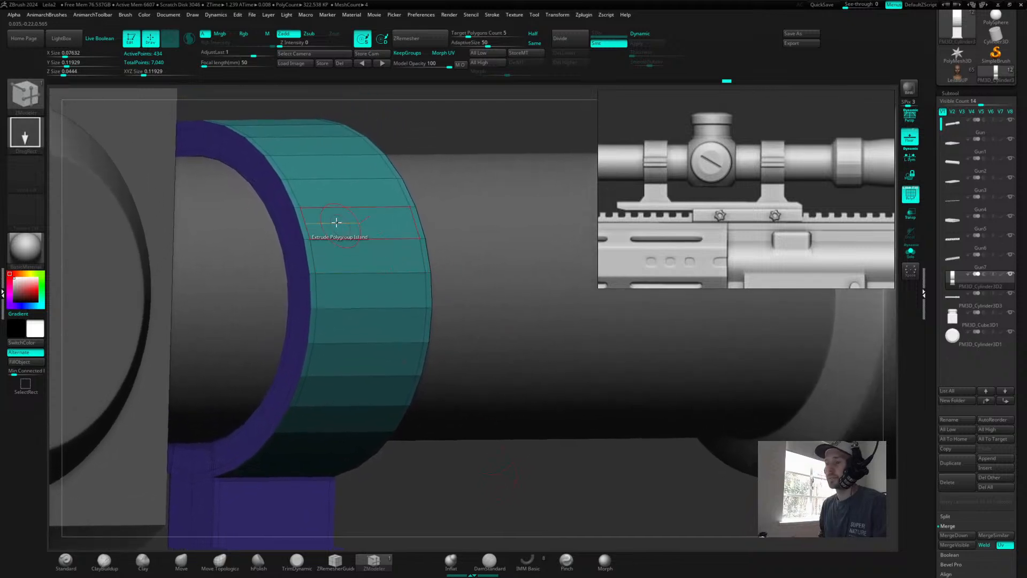
key("space")
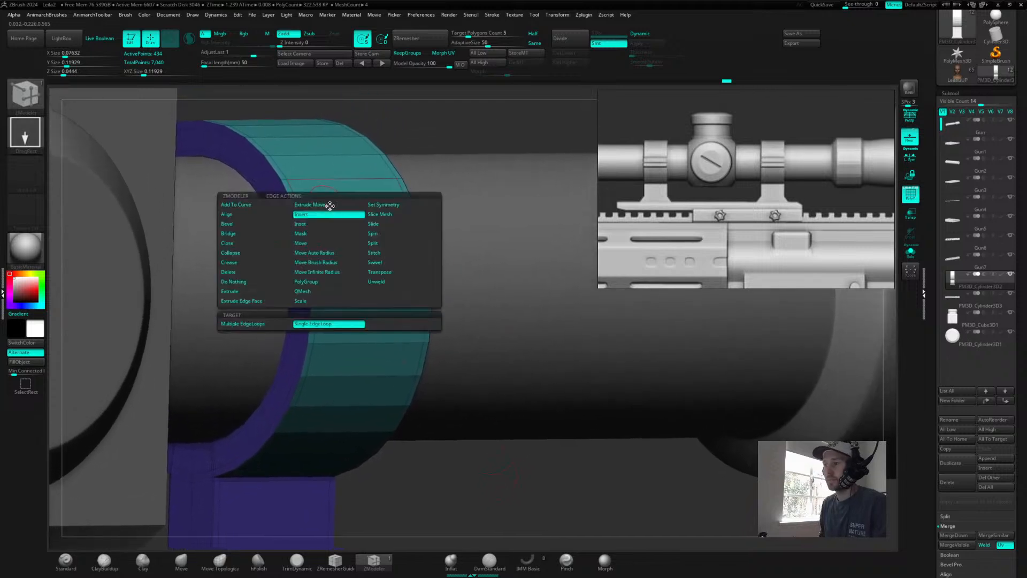
left_click(373, 228)
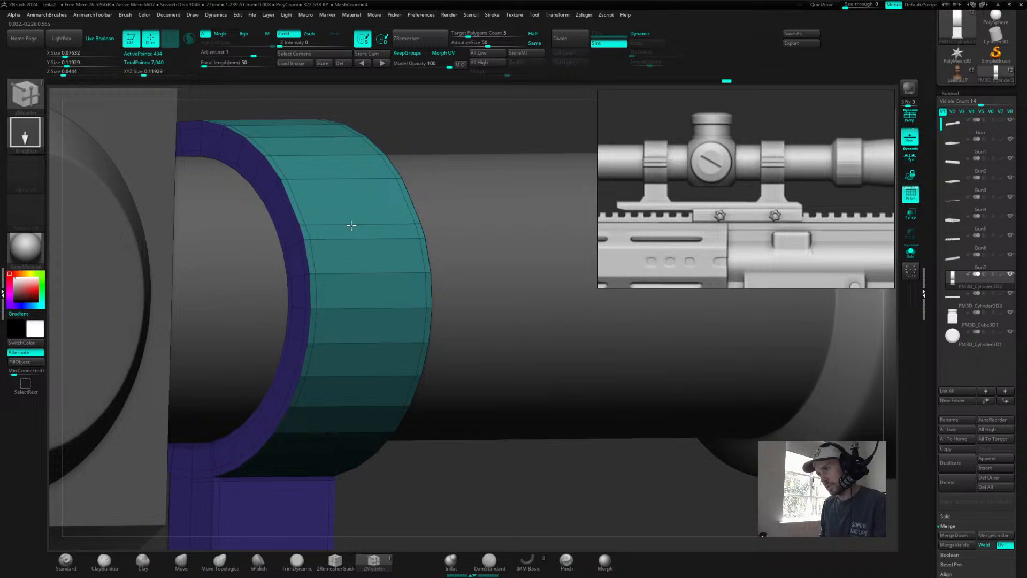
key("d")
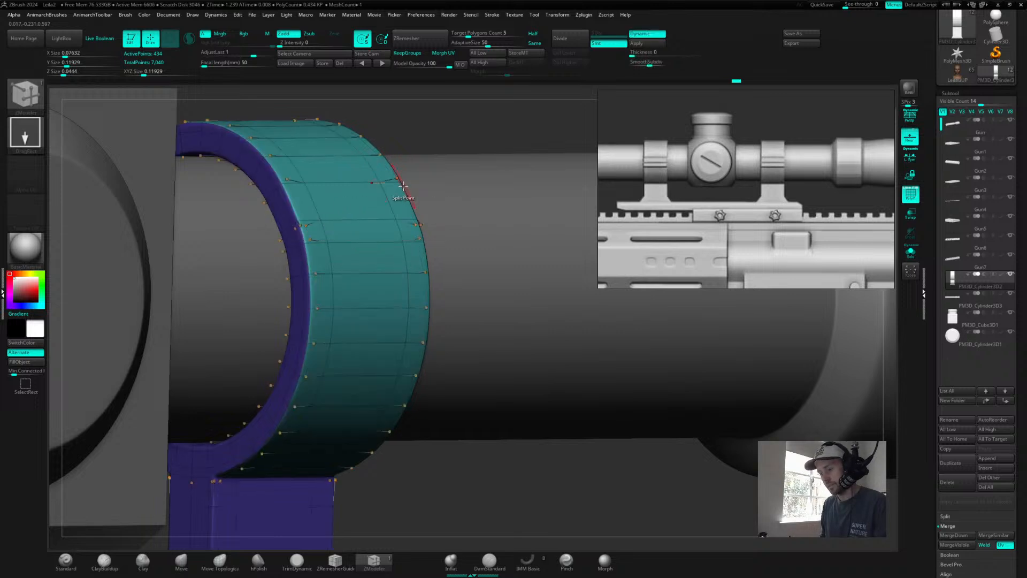
key("shift+d")
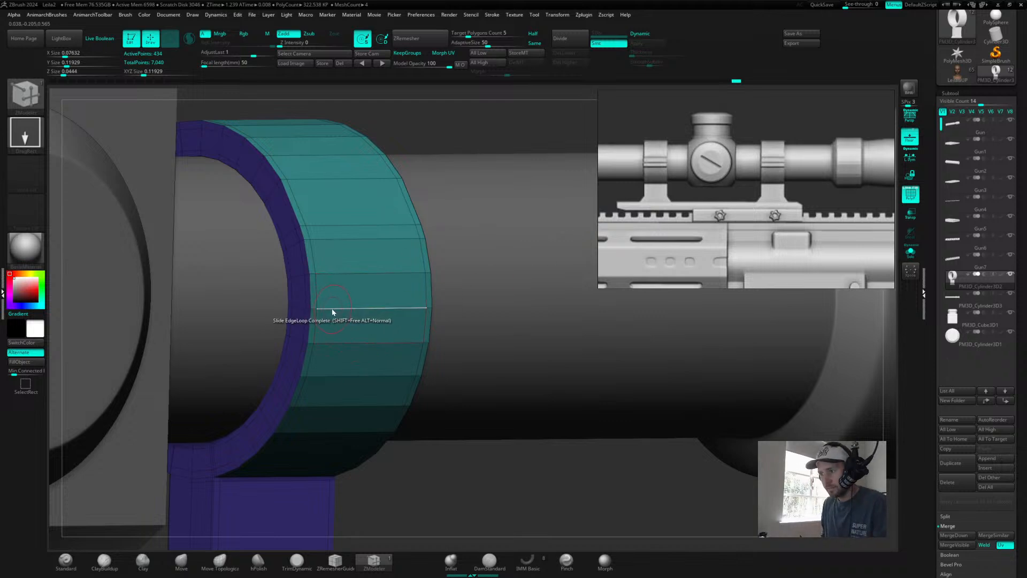
- Try sliding three more crosswise ring edges toward their upper neighbours, and undo all the edge slides
left_click_drag(330, 307, 334, 292)
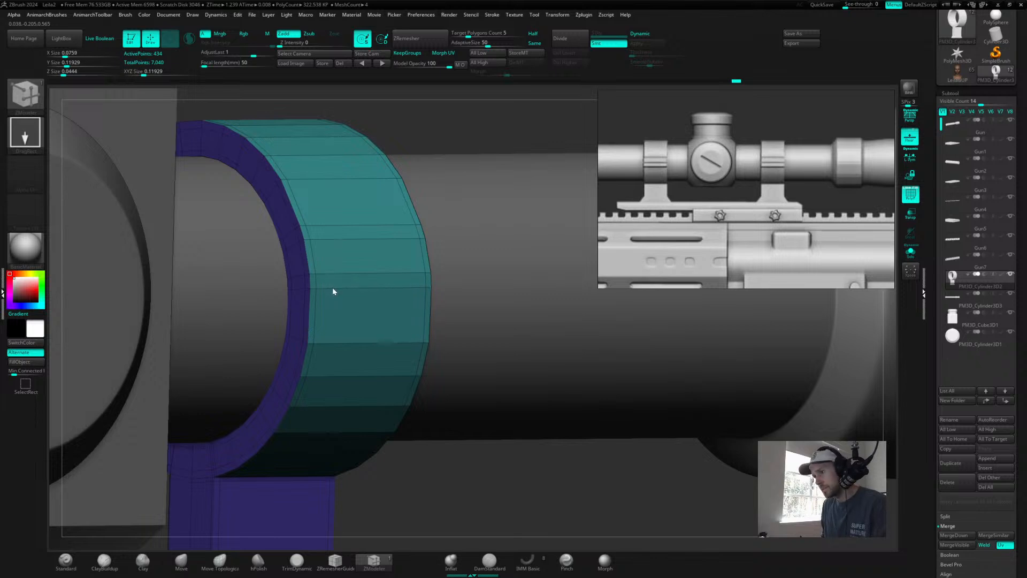
left_click_drag(333, 345, 332, 335)
left_click_drag(331, 376, 333, 349)
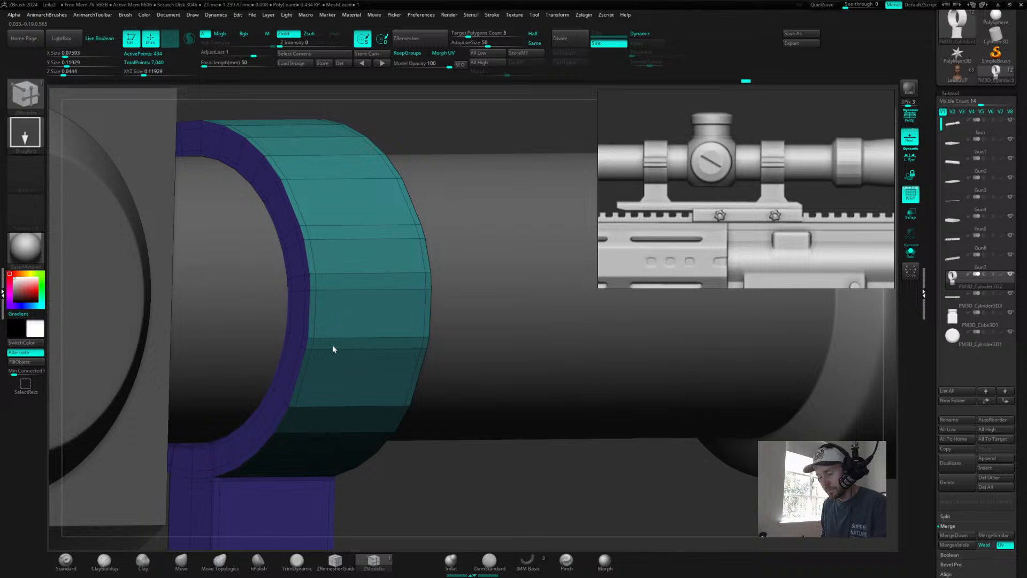
key("ctrl+z")
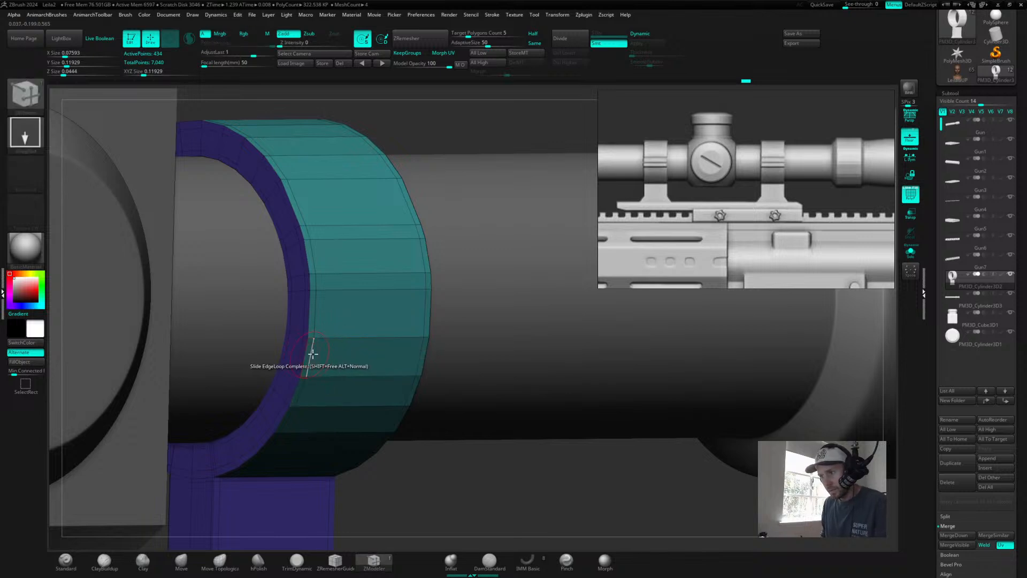
key("ctrl+z")
key("ctrl+z")
key("ctrl+z")
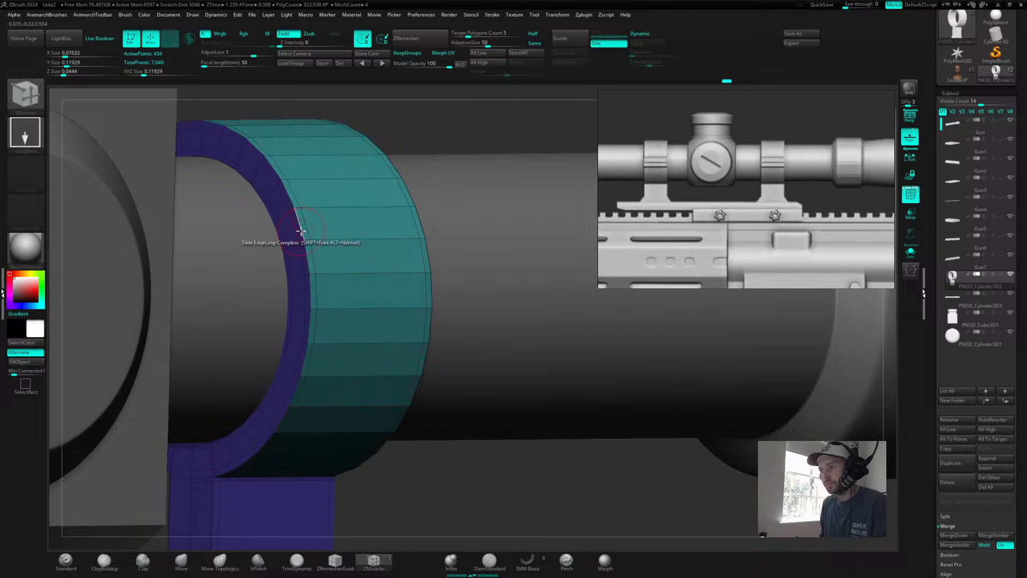
- Set the ZModeler edge action to Insert, try three edge loops across the ring's outer band, and undo them
key("space")
left_click(279, 251)
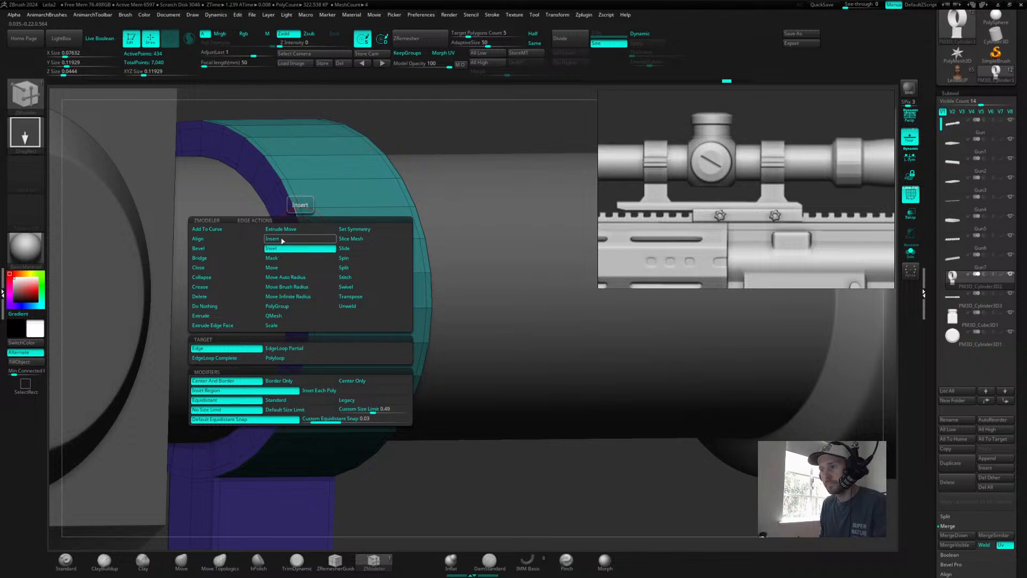
left_click(301, 228)
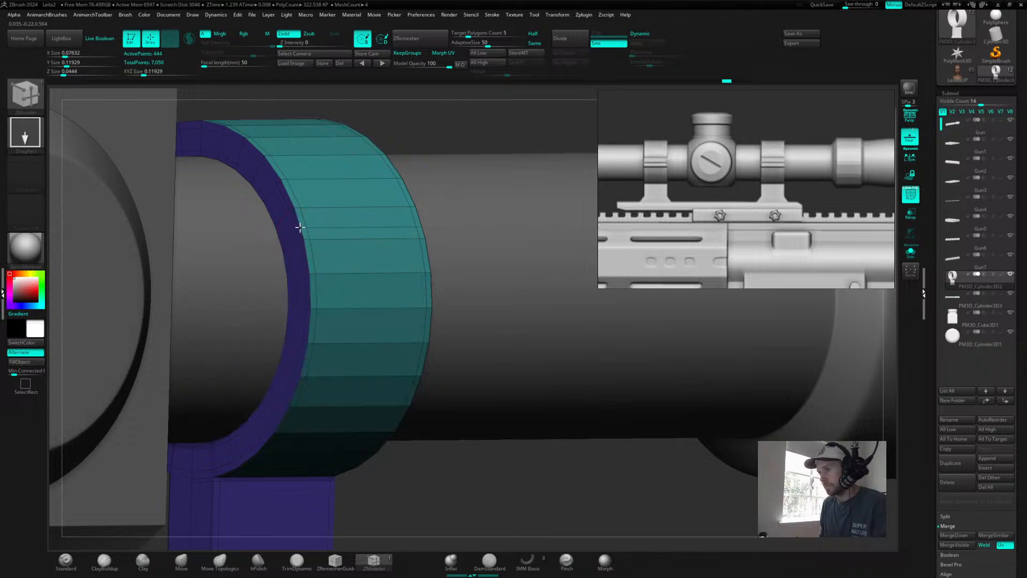
left_click(307, 262)
left_click(310, 296)
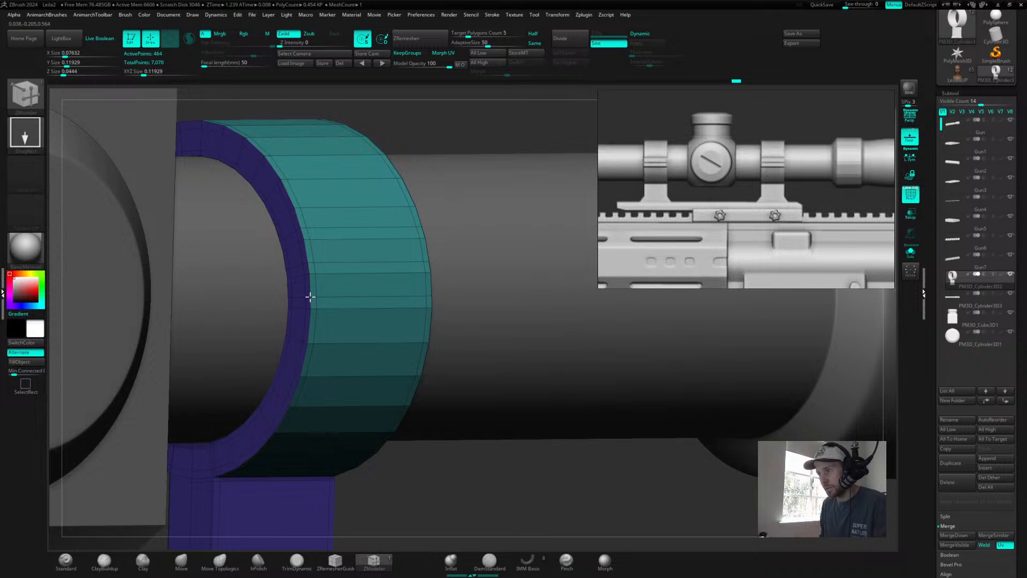
mouse_move(456, 427)
left_mouse_down()
mouse_move(452, 466)
mouse_move(475, 454)
mouse_move(463, 376)
left_mouse_up()
key("ctrl+z")
key("ctrl+z")
key("ctrl+z")
- Insert three crosswise edge loops close to existing edges on the ring's outer band to form narrow strips, repositioning the lowest loop
left_click(311, 293)
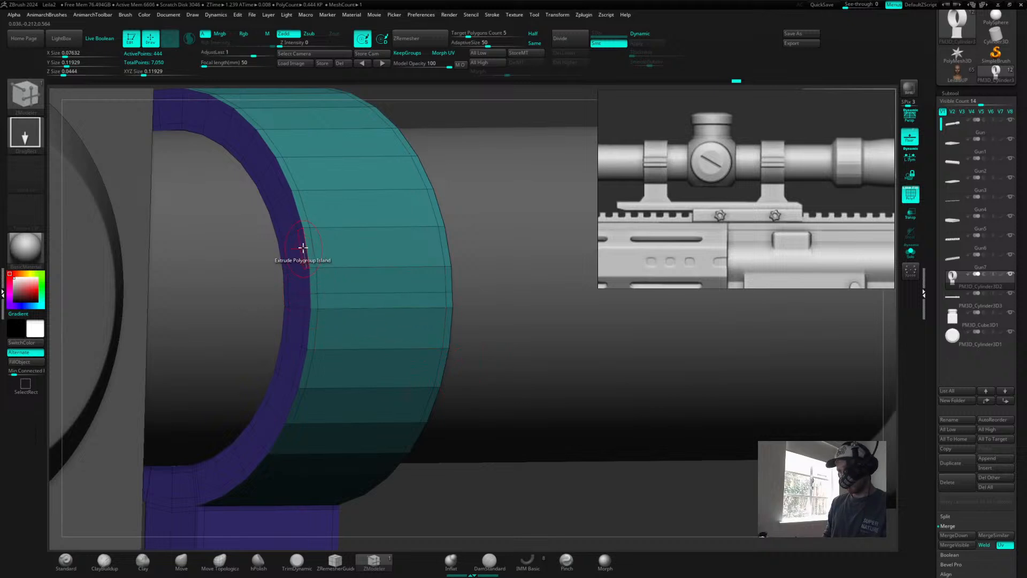
left_click(305, 239)
left_click(308, 335)
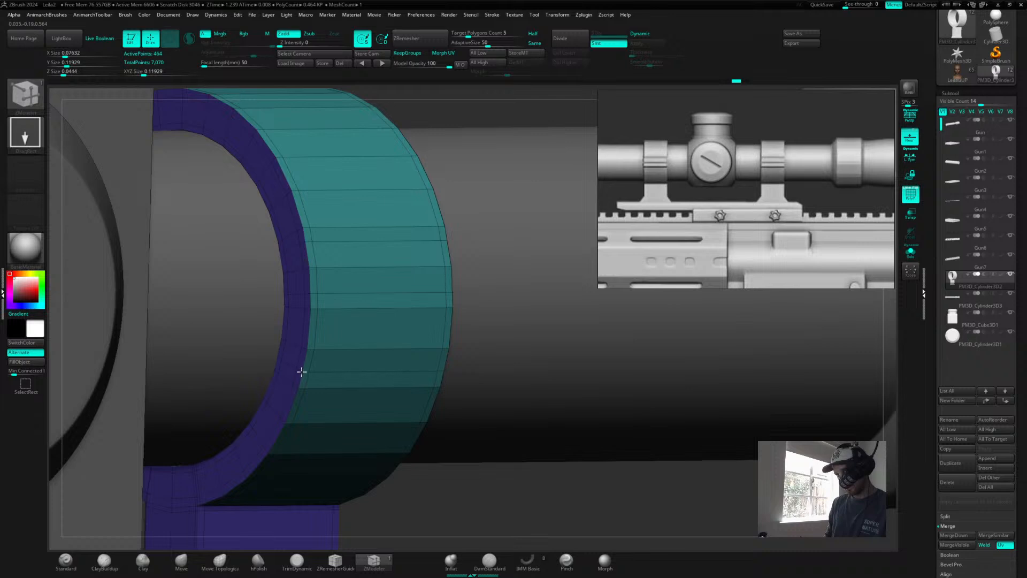
left_click(303, 375, "alt")
left_click_drag(474, 471, 488, 475)
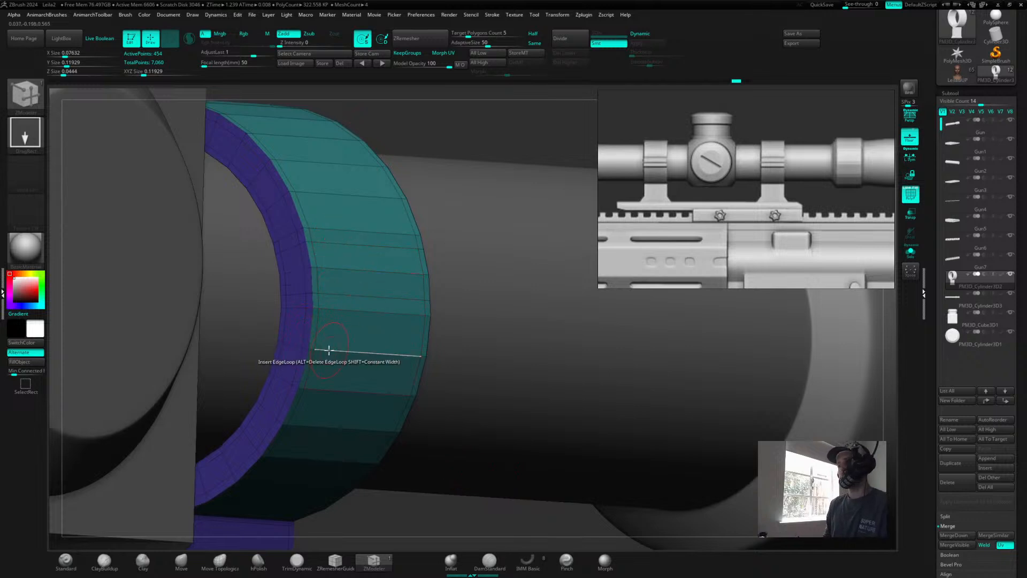
left_click(305, 364)
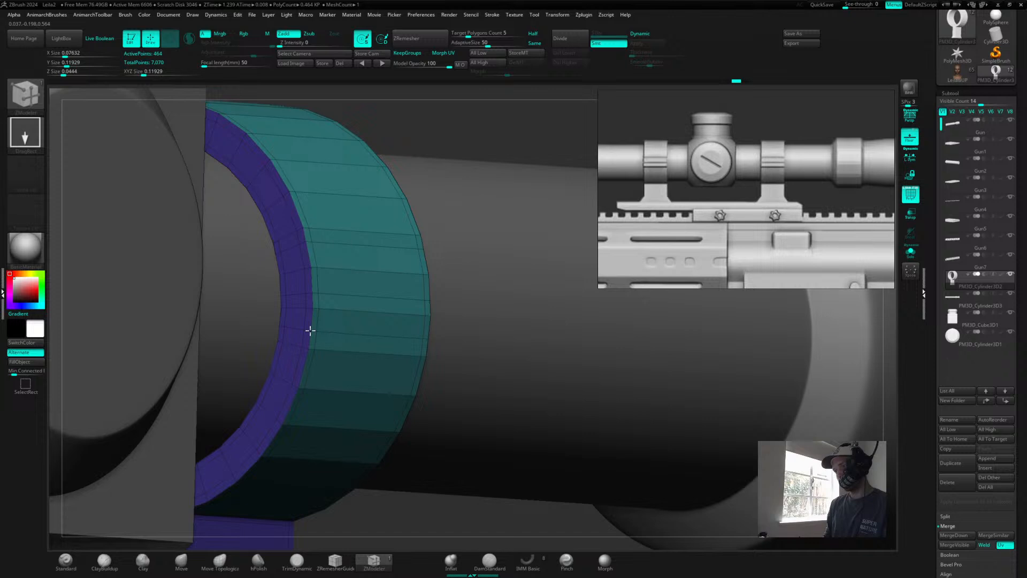
left_click(304, 363, "alt")
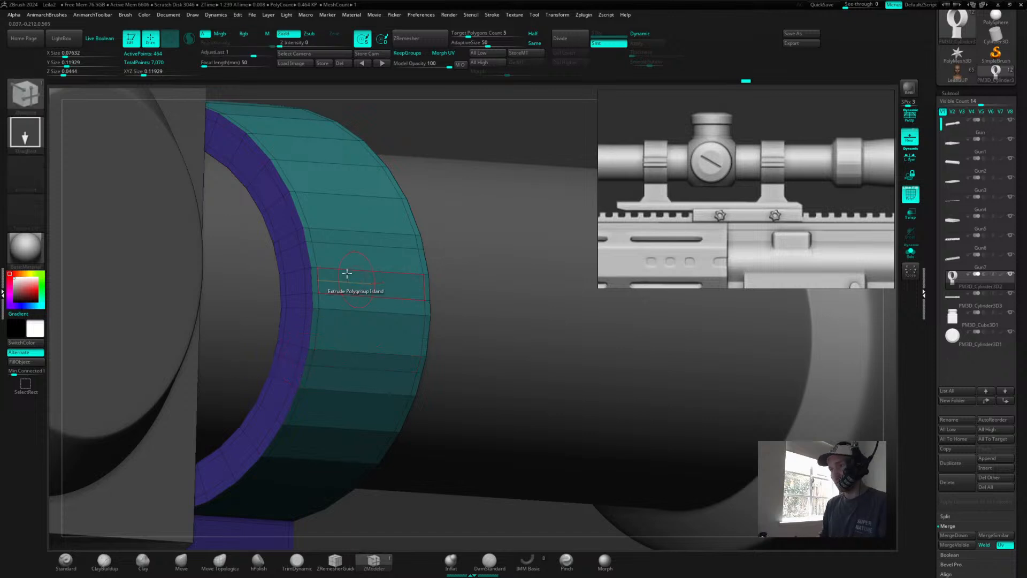
- Set the ZModeler polygon action to PolyGroup, and assign a separate polygroup to the upper two narrow strips on the ring
key("space")
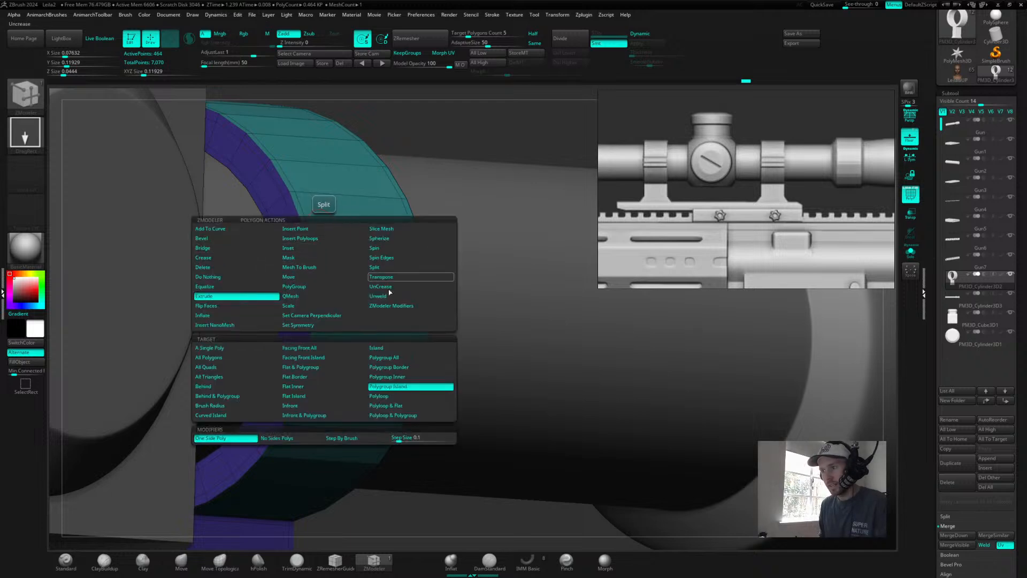
left_click(294, 286)
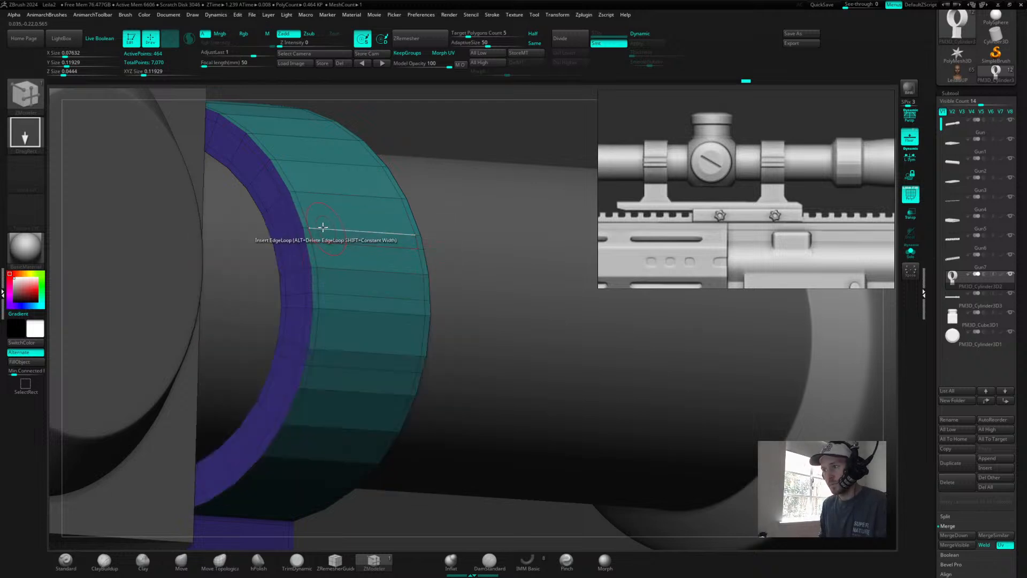
key("space")
left_click(355, 234)
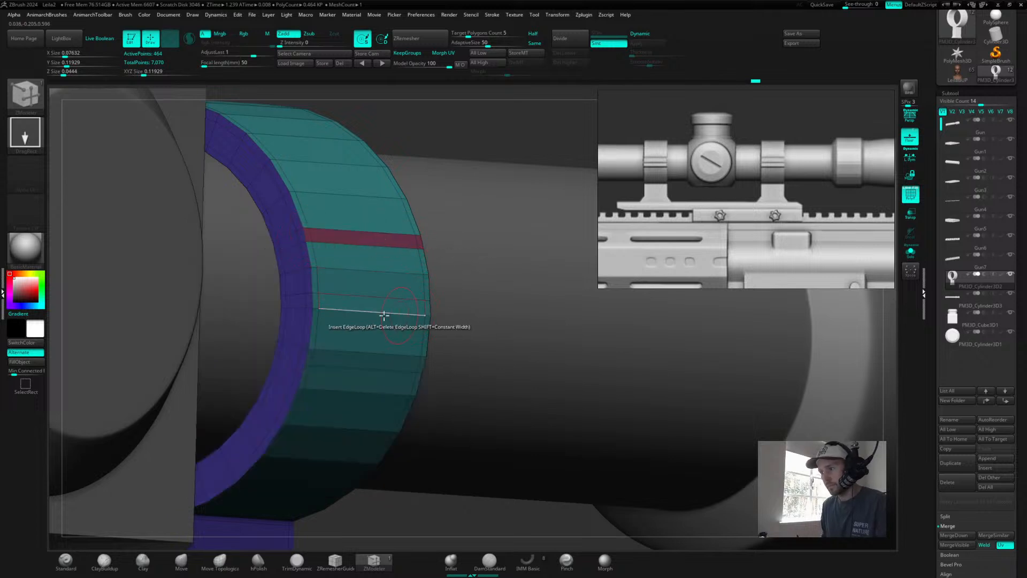
left_click(317, 301)
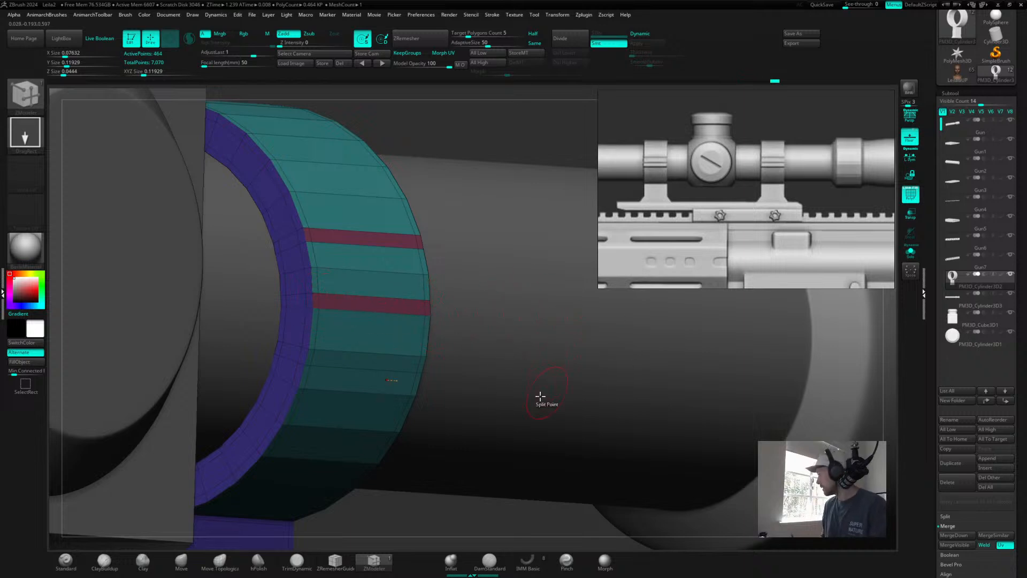
- Add the lowest narrow strip to the strip polygroup, and slide the crosswise edges of the upper two strips closer together
left_click(401, 369)
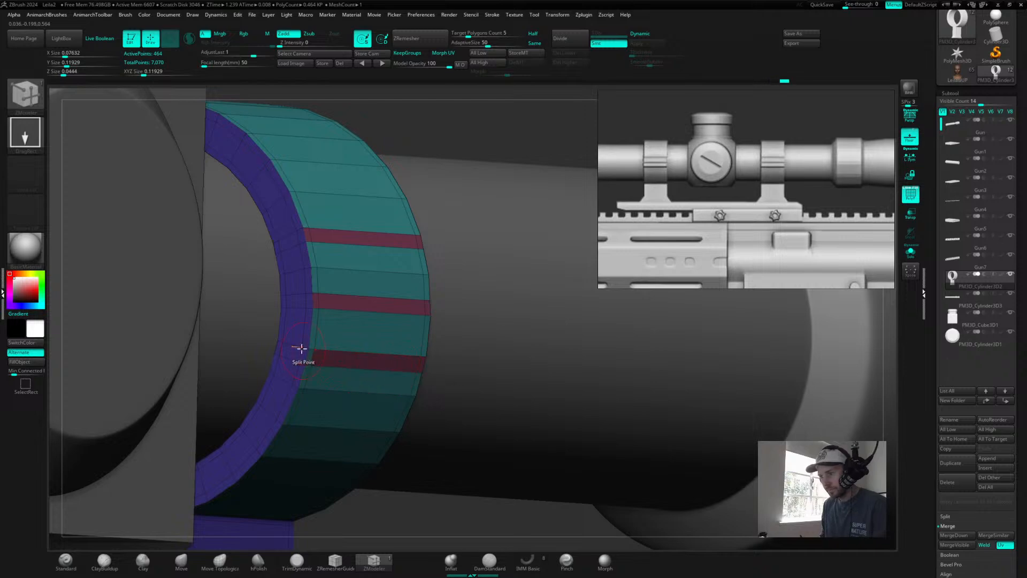
left_click_drag(485, 146, 506, 183)
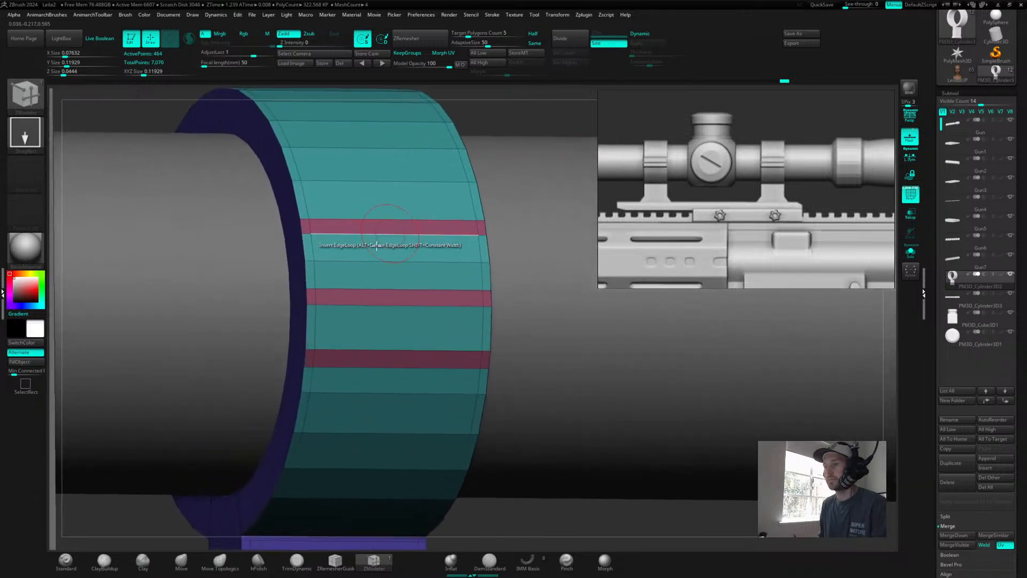
key("space")
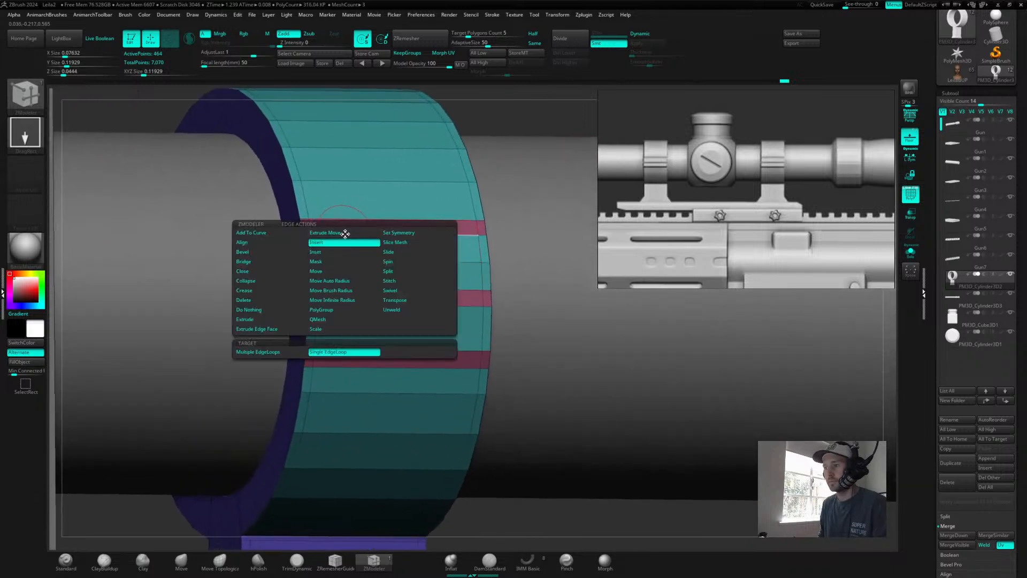
mouse_move(379, 235)
left_mouse_down()
mouse_move(379, 245)
mouse_move(385, 220)
mouse_move(388, 230)
left_mouse_up()
mouse_move(369, 298)
left_mouse_down()
mouse_move(365, 281)
mouse_move(364, 296)
left_mouse_up()
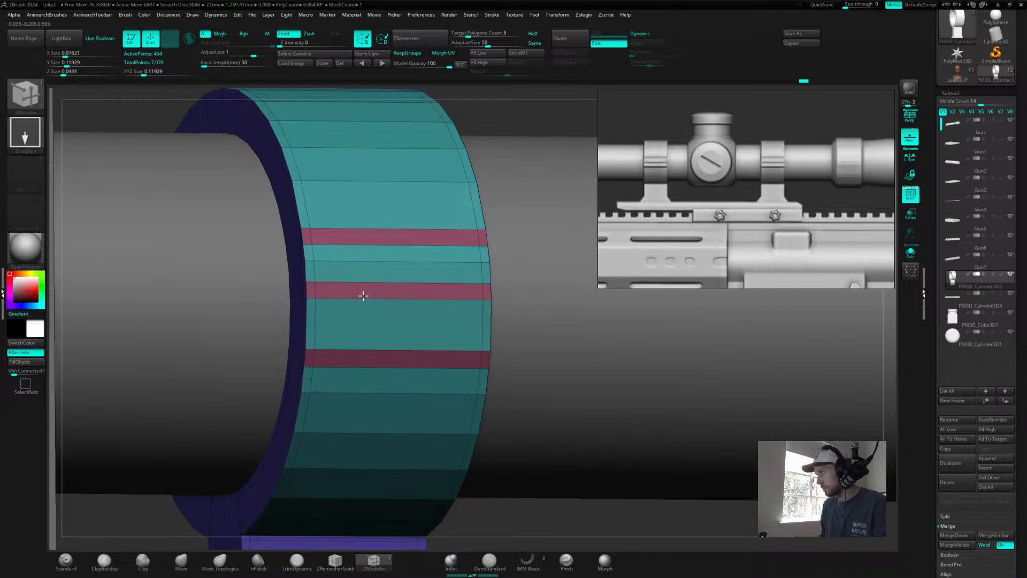
mouse_move(364, 296)
left_mouse_down()
mouse_move(360, 277)
mouse_move(360, 291)
left_mouse_up()
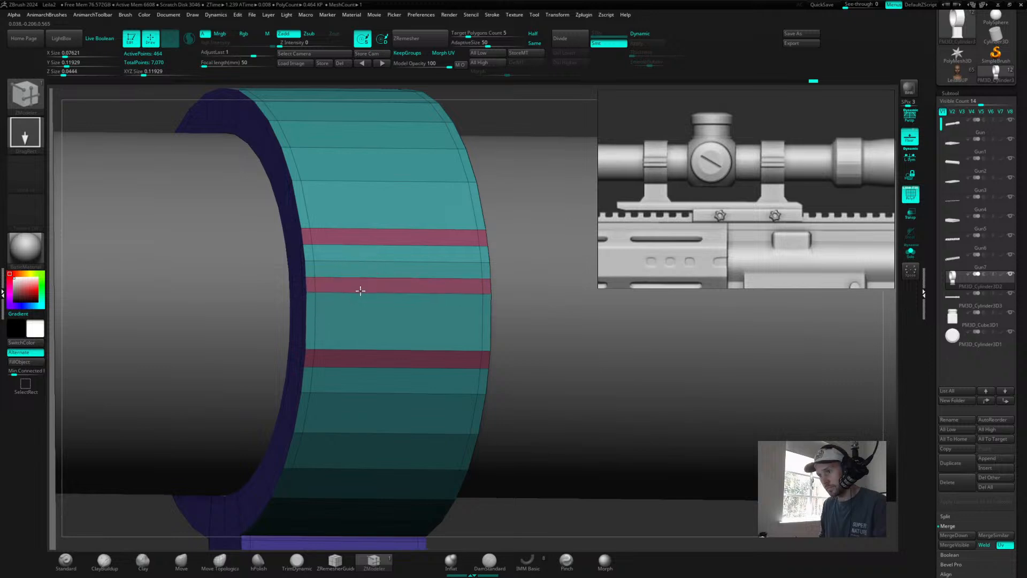
- Insert a crosswise edge loop between the middle and lowest strips, and slide the lowest strip's edges upward
key("space")
left_click(302, 309)
left_click(314, 322)
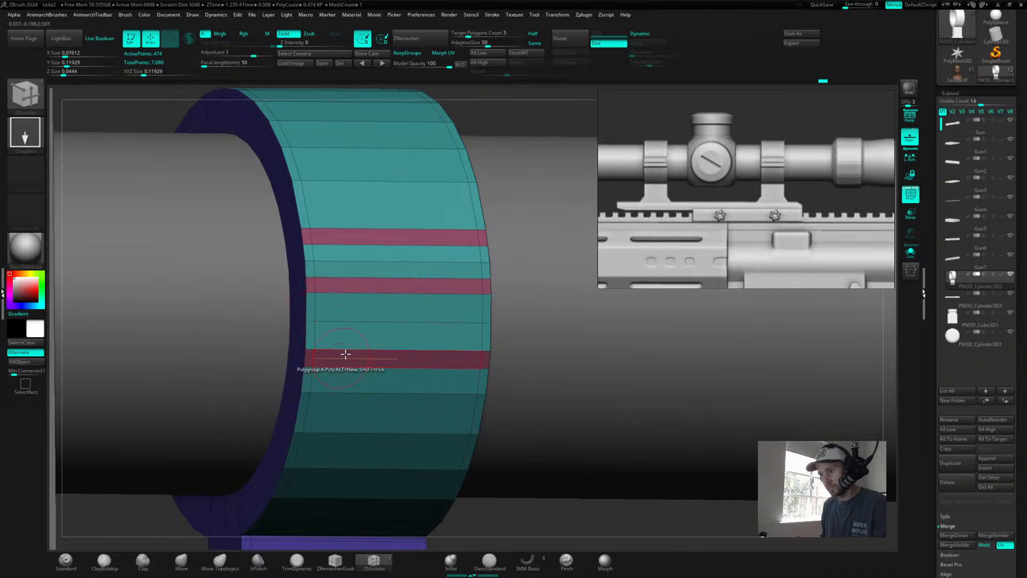
key("space")
left_click(385, 315)
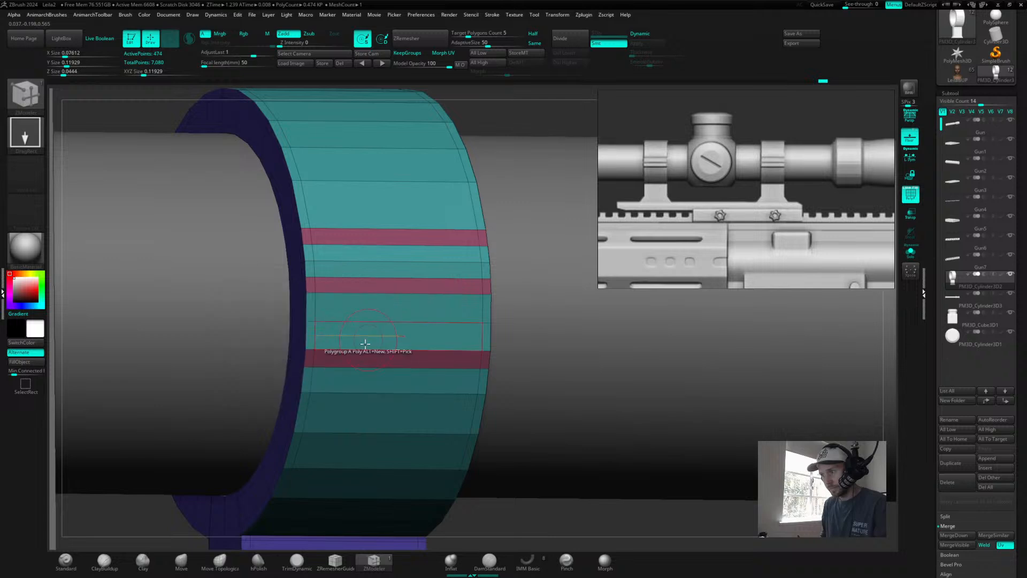
left_click_drag(356, 351, 359, 336)
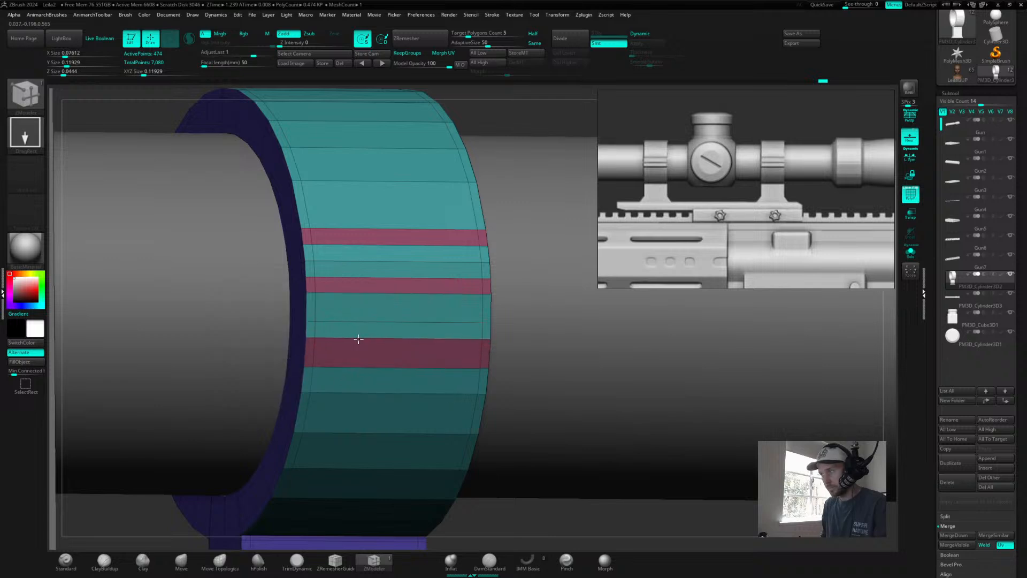
key("ctrl+z")
- Slide the middle strip's edges downward to even the gaps, and insert a crosswise edge loop above the topmost strip
left_click_drag(496, 514, 392, 340, "alt")
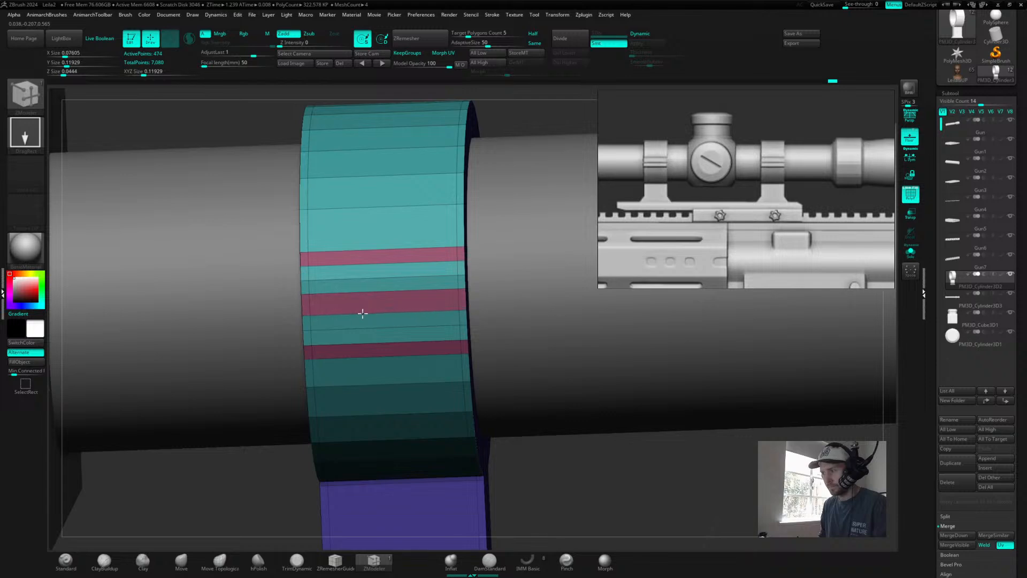
left_click_drag(363, 314, 367, 275)
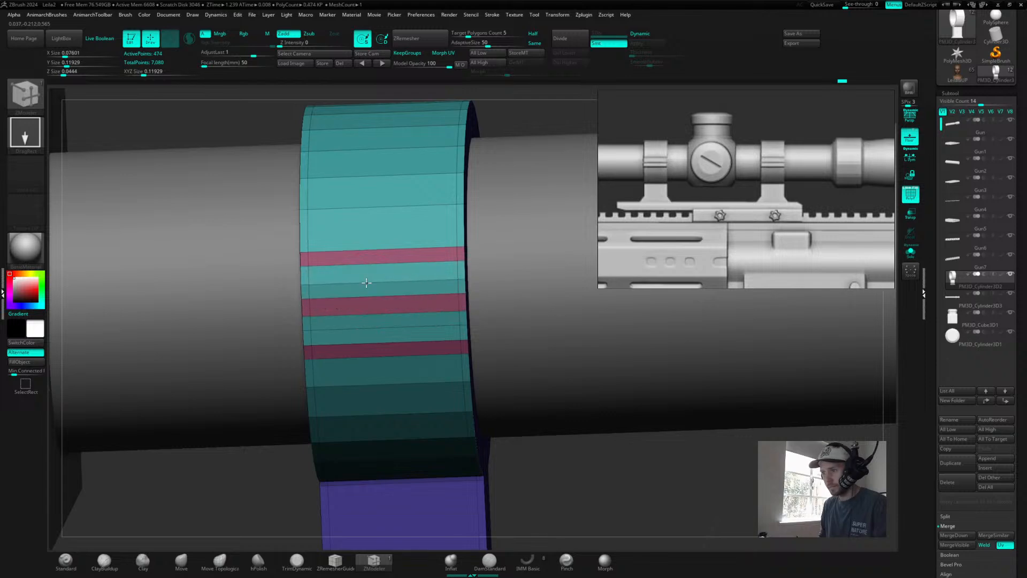
left_click_drag(374, 271, 458, 218)
key("space")
left_click(449, 237)
left_click(450, 237)
- Set the ZModeler edge action back to Slide, and adjust the lowest strip's edges to match the width and spacing of the others
left_click_drag(500, 404, 578, 488)
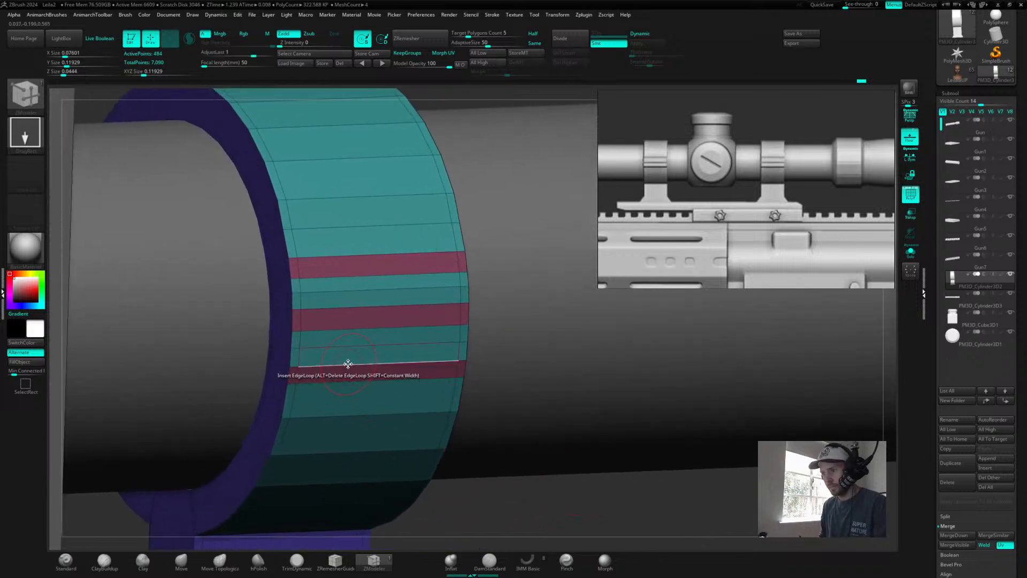
key("space")
left_click(391, 318)
left_click_drag(365, 346, 360, 378)
left_click_drag(555, 493, 554, 436, "alt")
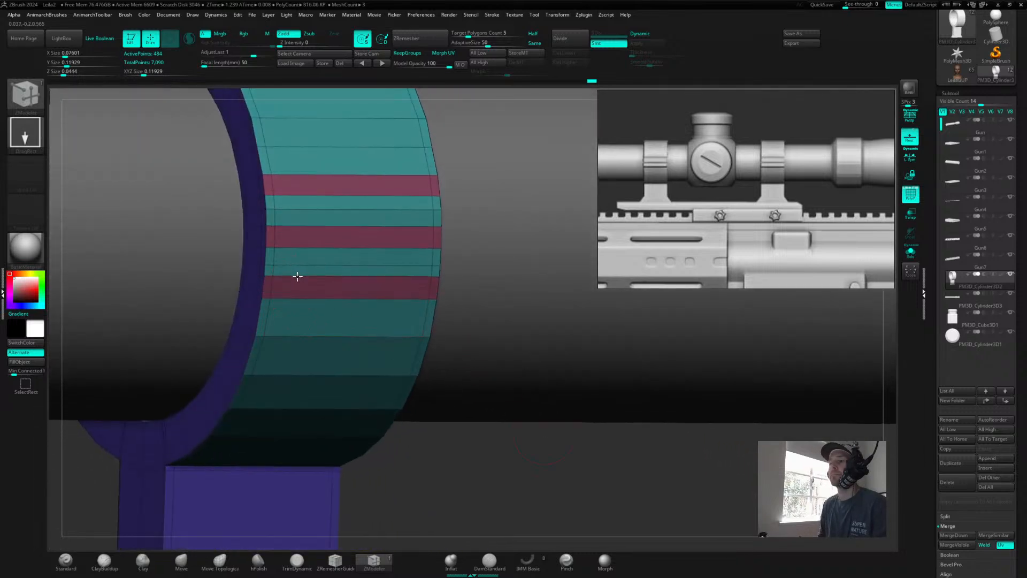
left_click_drag(435, 465, 317, 426, "alt")
left_click_drag(349, 391, 507, 422)
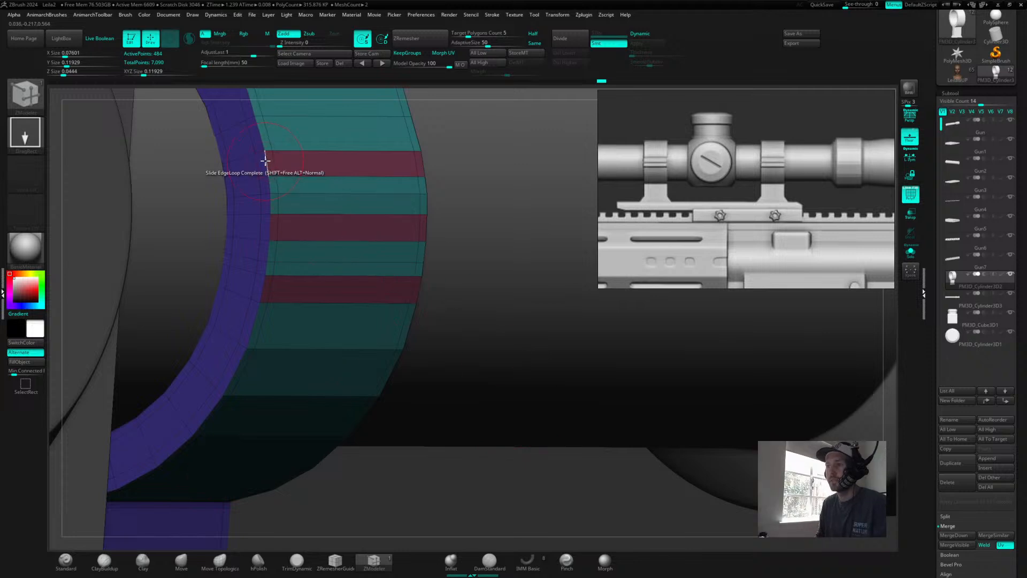
- Try extruding the strips with the ZModeler polygon action Extrude on the Polygroup All target, and undo it
key("space")
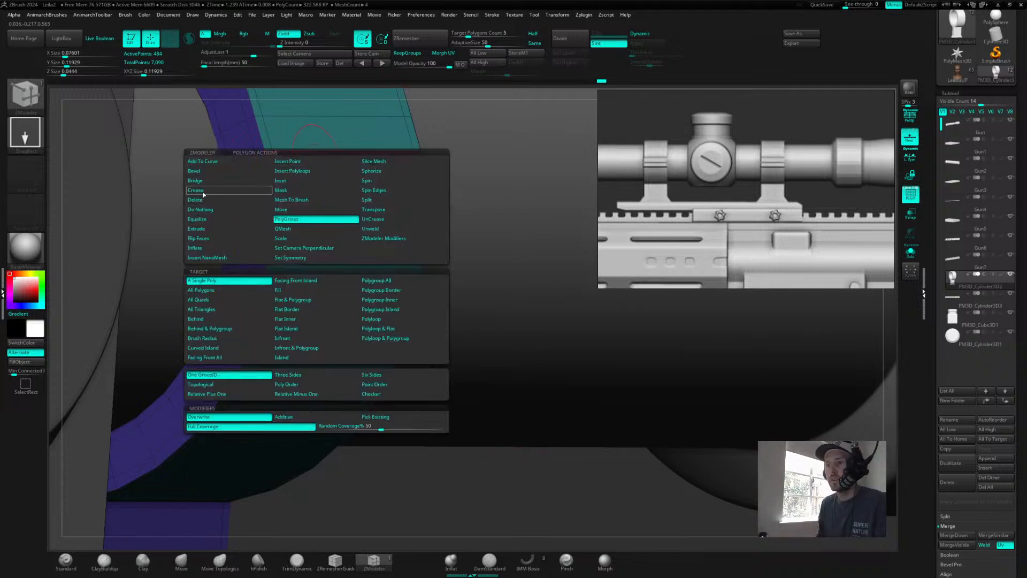
left_click(213, 229)
left_click(377, 290)
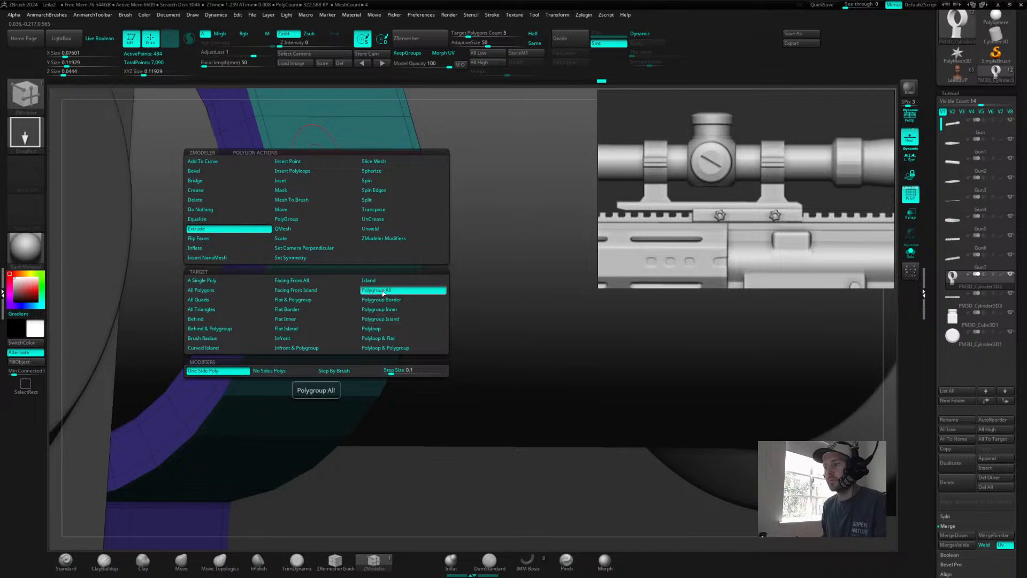
mouse_move(350, 166)
left_mouse_down()
mouse_move(339, 166)
mouse_move(348, 167)
left_mouse_up()
key("ctrl+z")
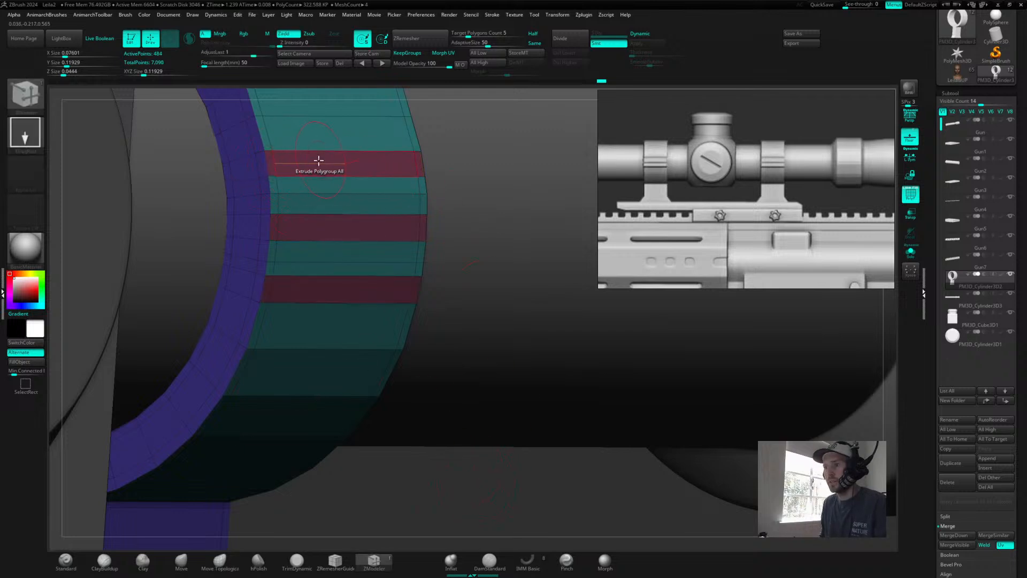
- Set the ZModeler polygon action to QMesh with the Polygroup All target, and push the three strips inward as shallow grooves
key("space")
left_click(285, 226)
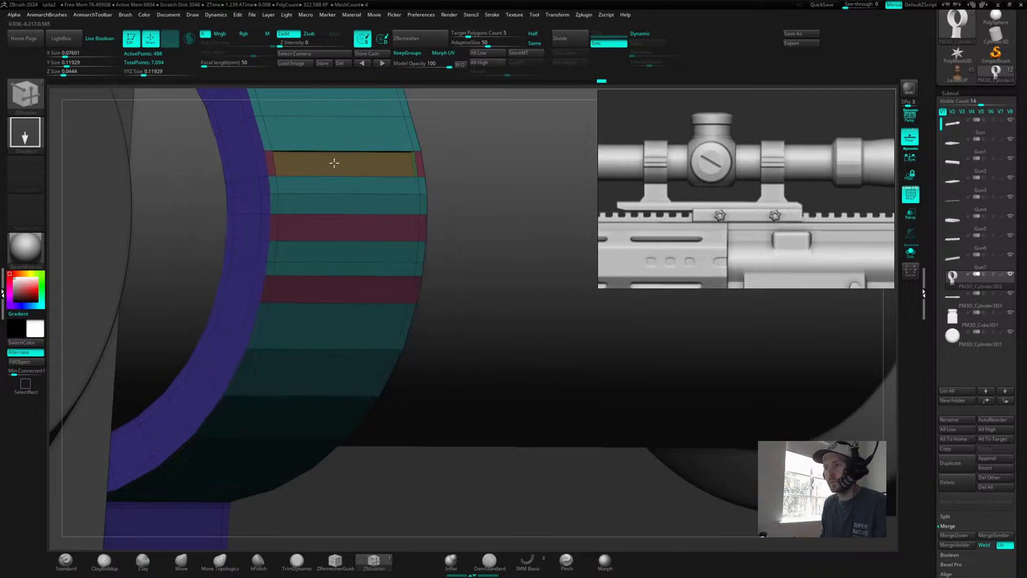
left_click(337, 166)
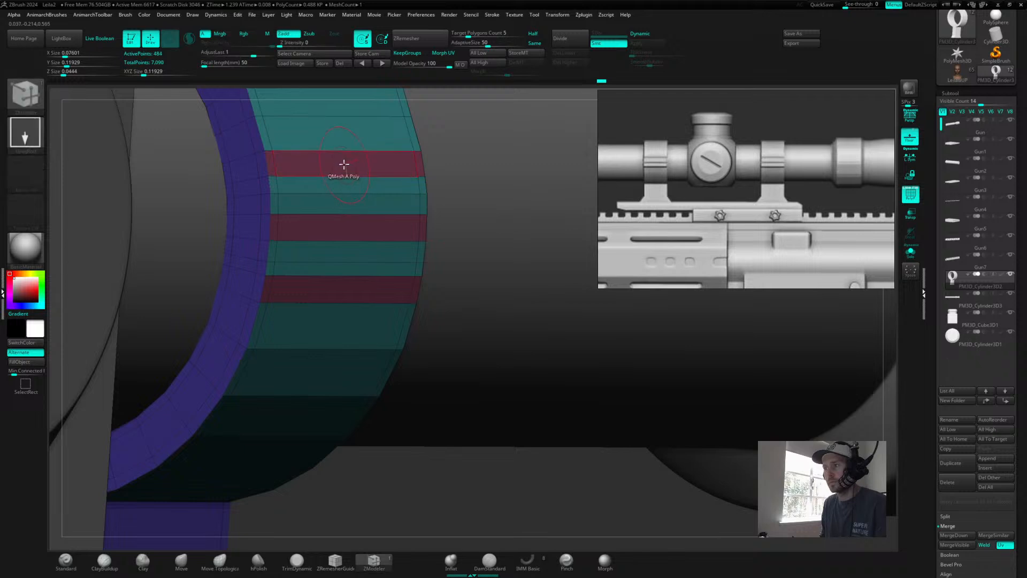
key("space")
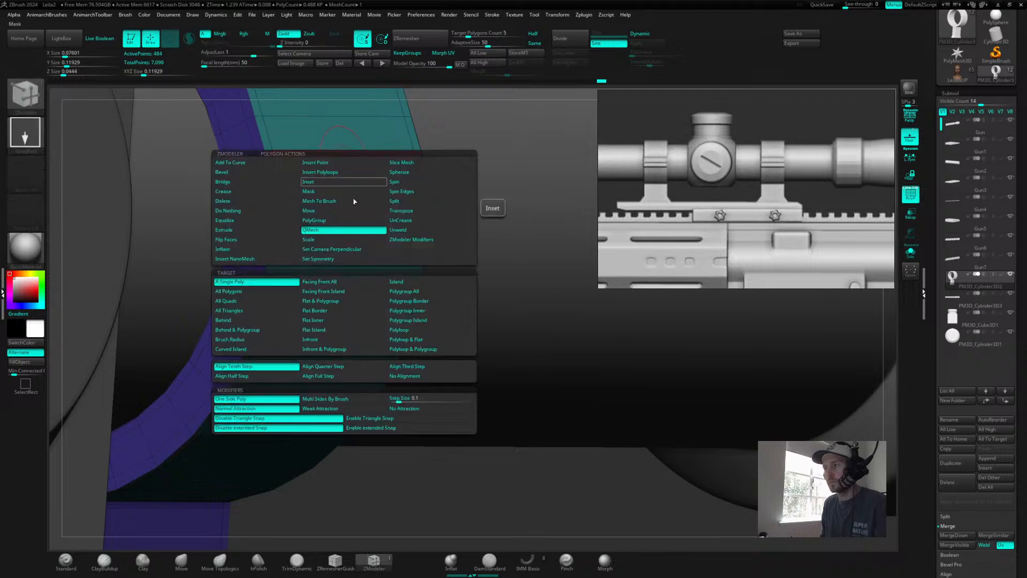
left_click(430, 293)
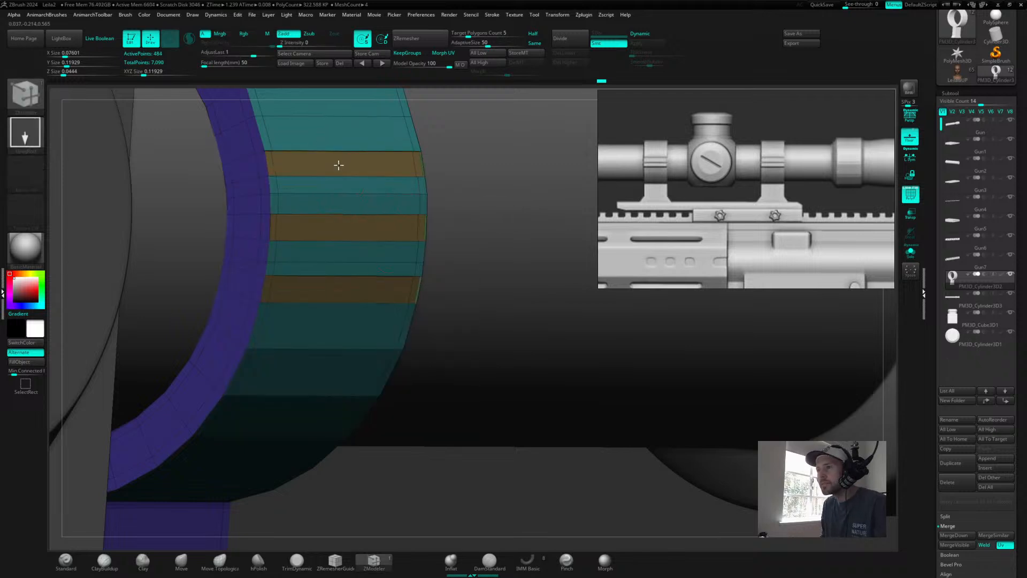
left_click_drag(339, 165, 335, 166)
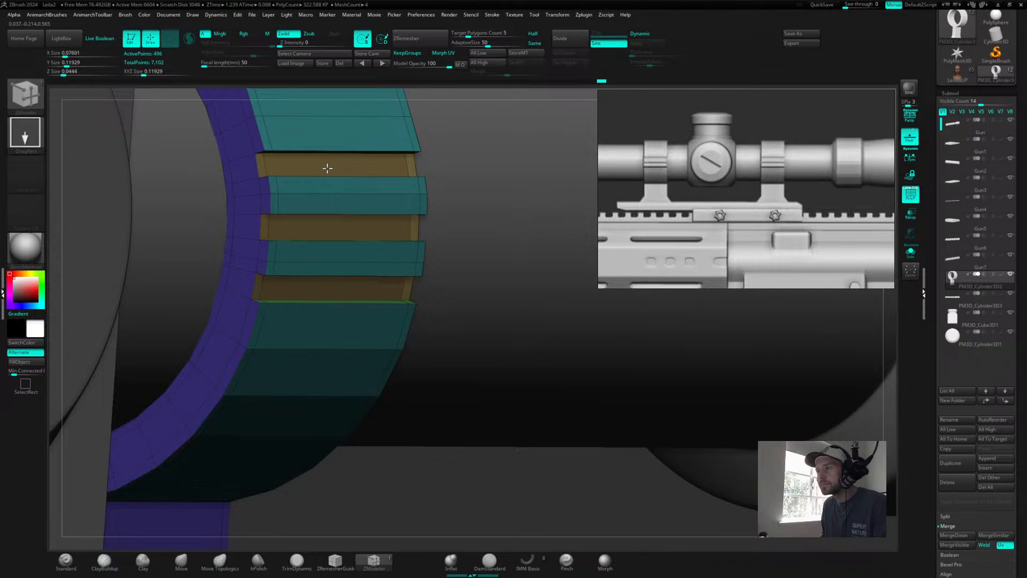
left_click_drag(327, 168, 327, 170)
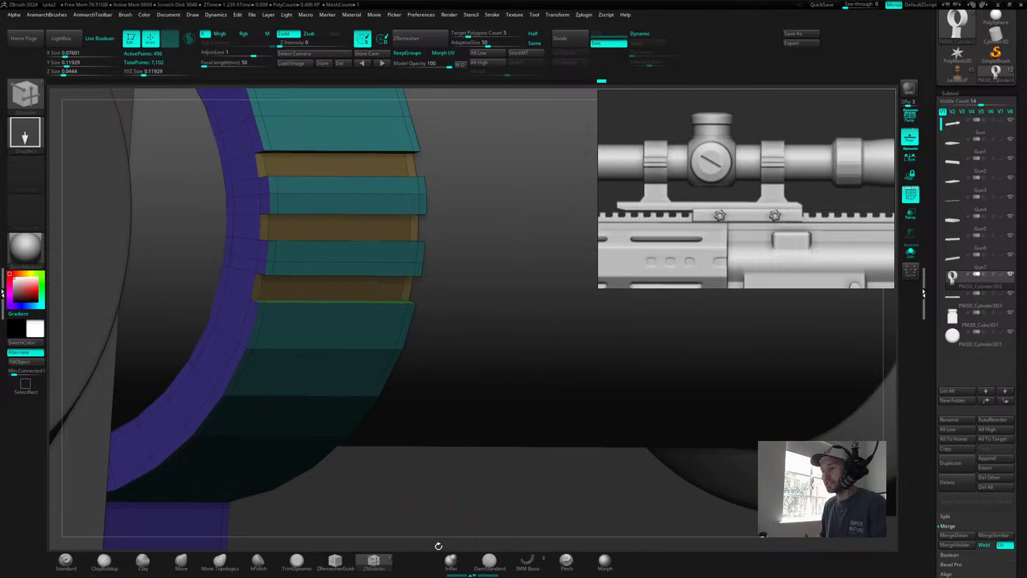
- Inspect the grooves from several angles and preview the ring with dynamic subdivision, turning the preview off again
left_click_drag(438, 546, 358, 541, "alt")
left_click_drag(428, 482, 397, 404)
left_click_drag(469, 447, 487, 439, "alt")
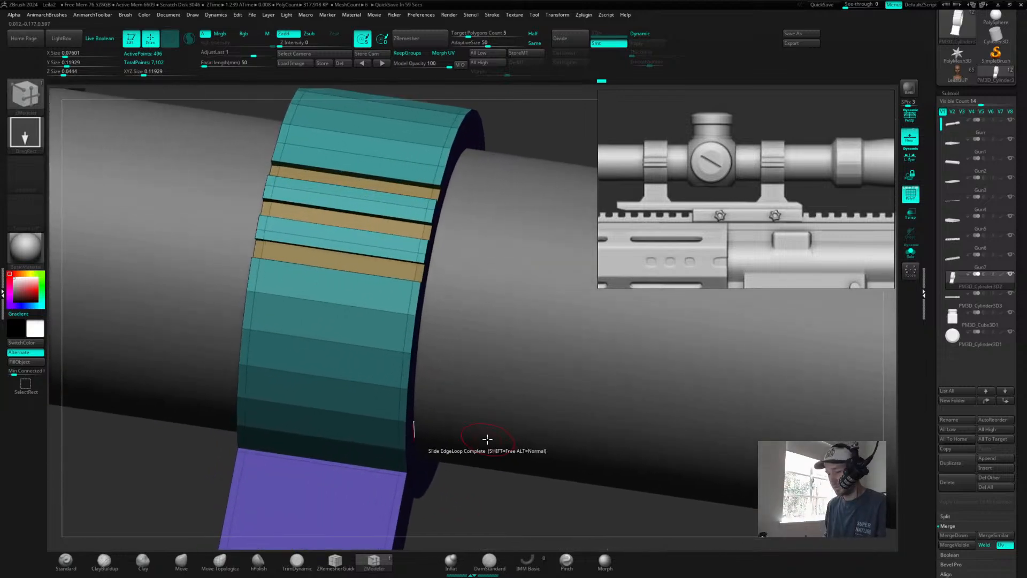
key("space")
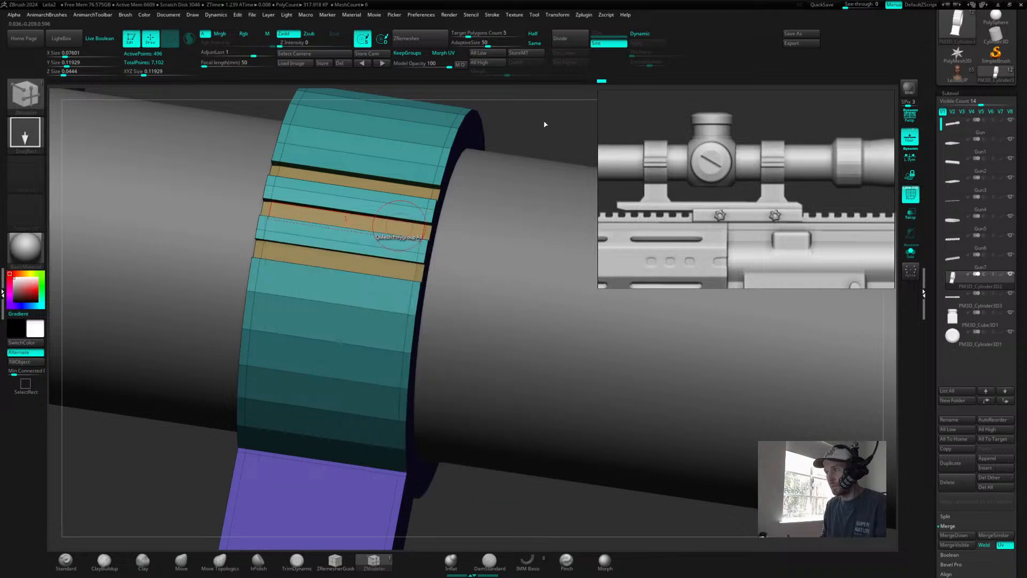
mouse_move(539, 127)
left_mouse_down()
mouse_move(569, 134)
mouse_move(549, 128)
left_mouse_up()
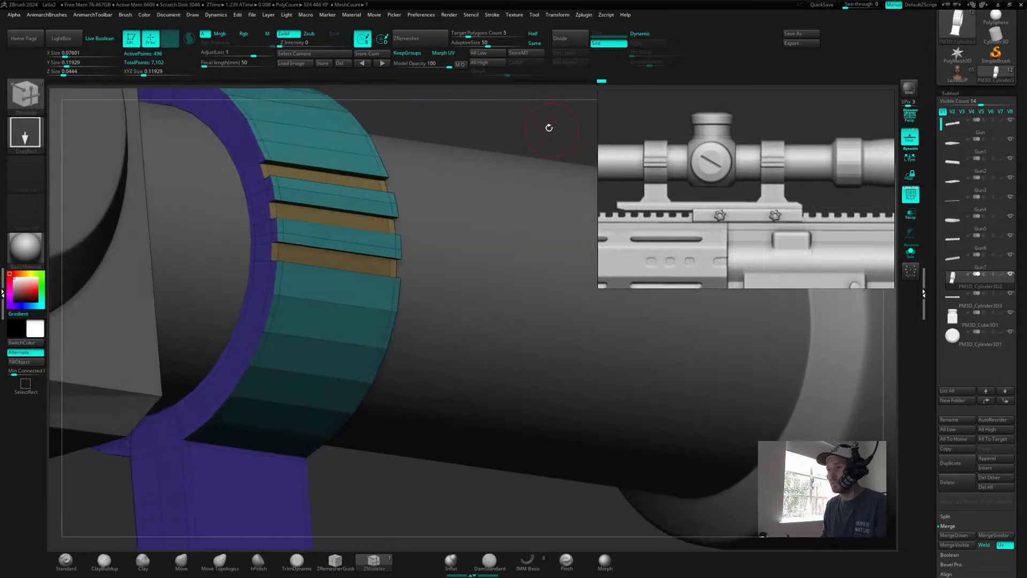
key("d")
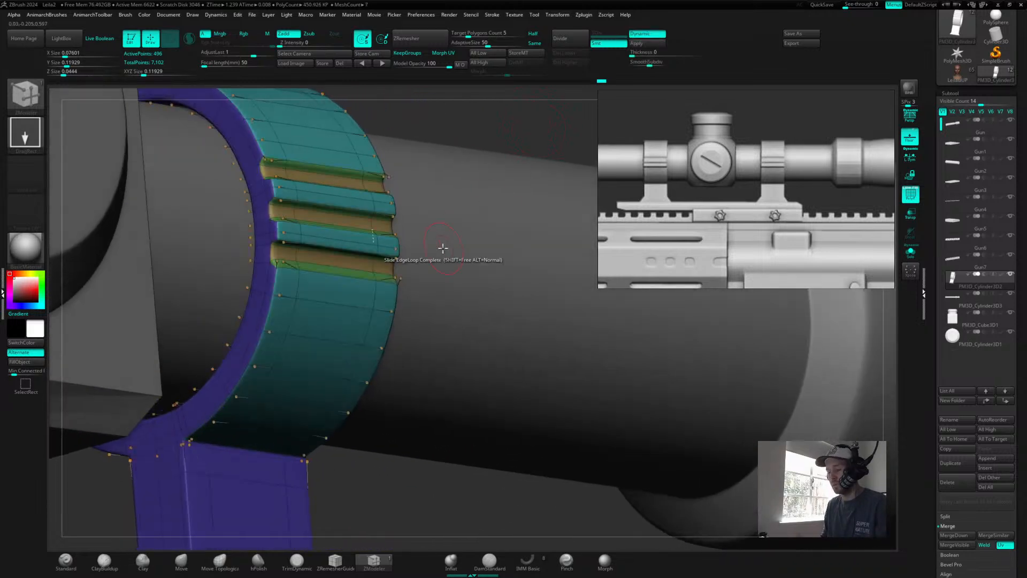
key("shift+d")
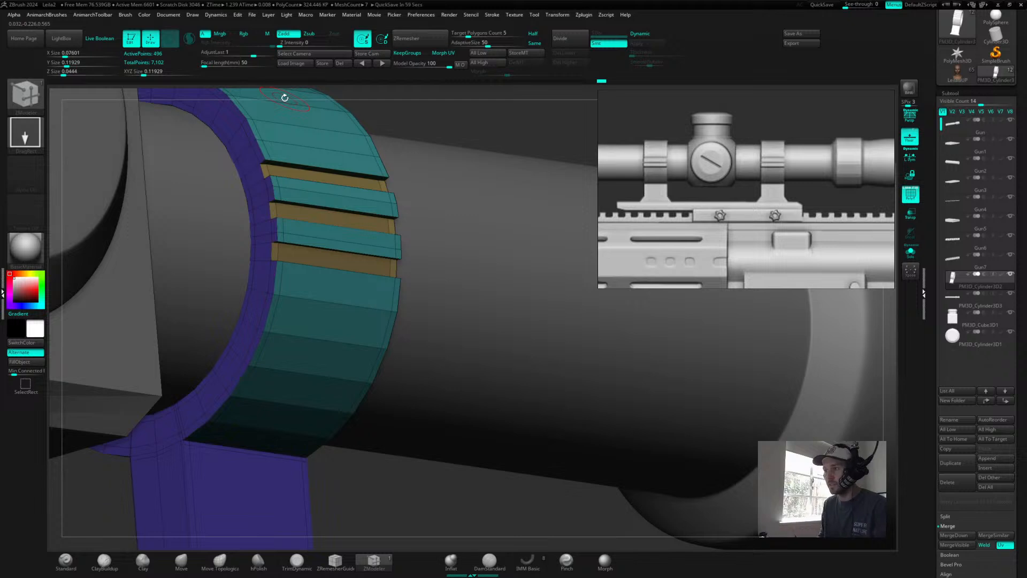
- Set the ZModeler edge action to Insert, and add crosswise supporting edge loops close to the borders of the three grooves
right_click_drag(467, 147, 230, 258)
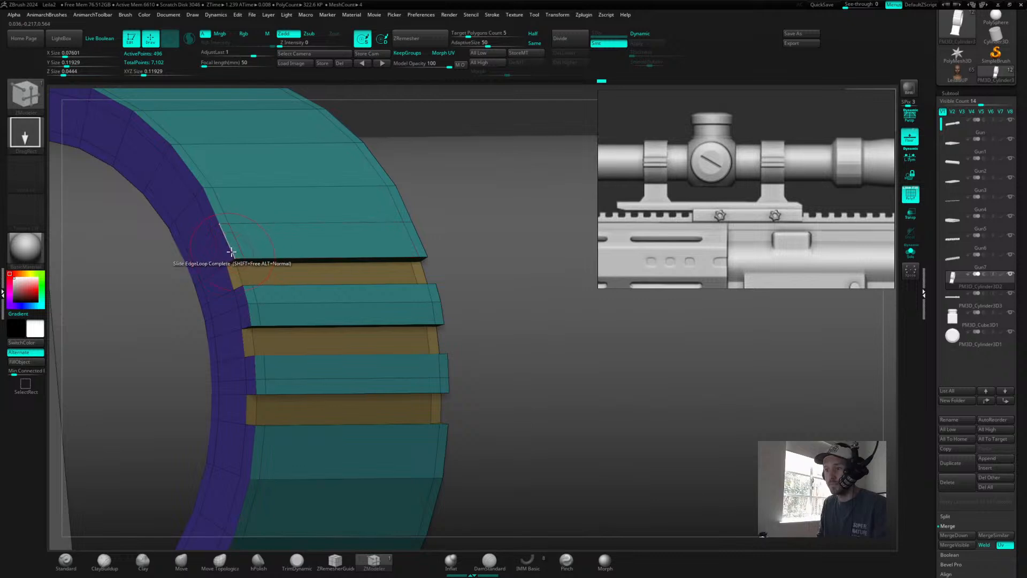
key("space")
left_click(202, 257)
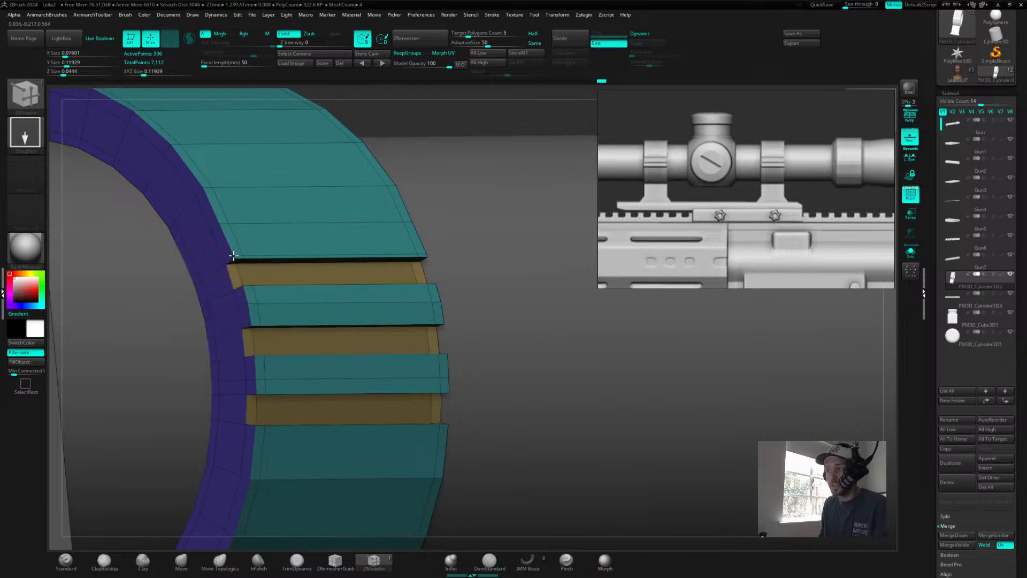
left_click(244, 290)
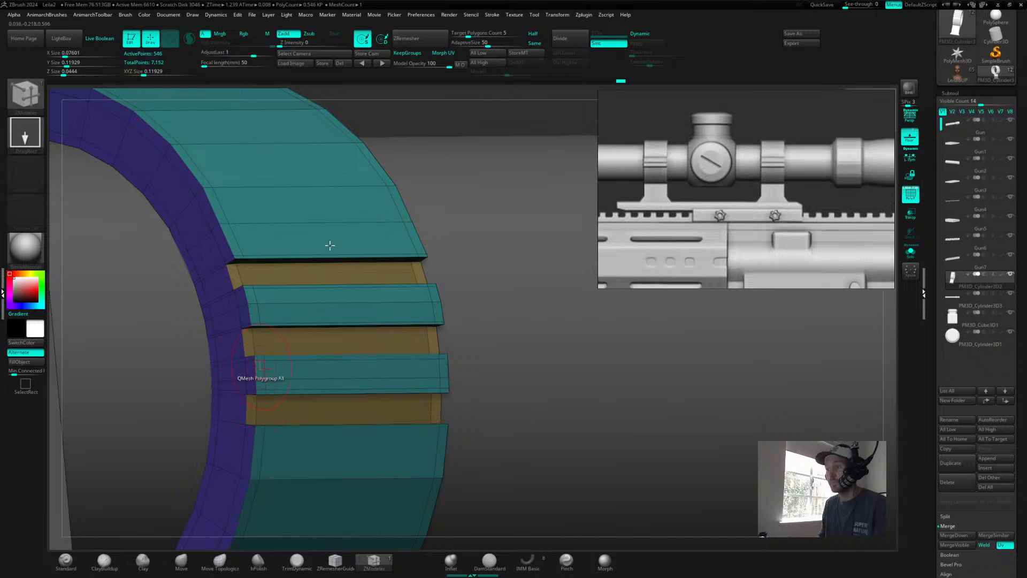
left_click_drag(420, 115, 477, 148)
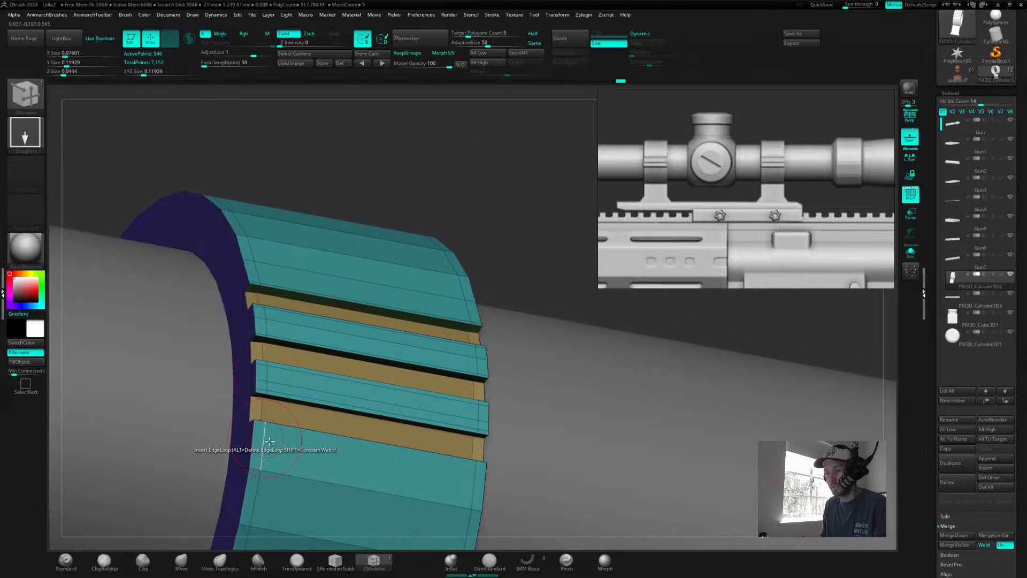
- Hide the polyframe and check the smoothed grooves on the whole scope with dynamic subdivision, switching the smoothing back off
key("d")
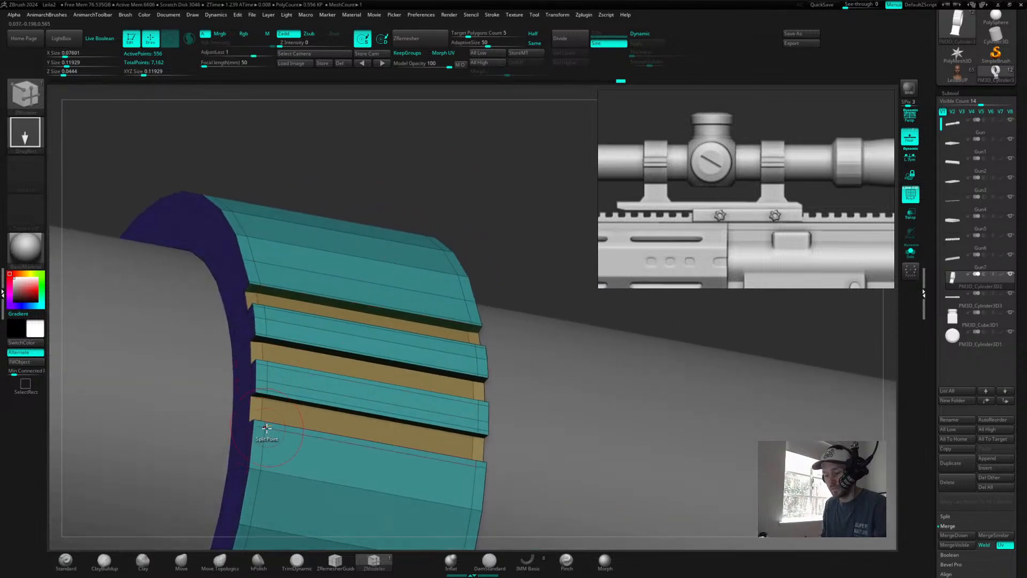
key("shift+d")
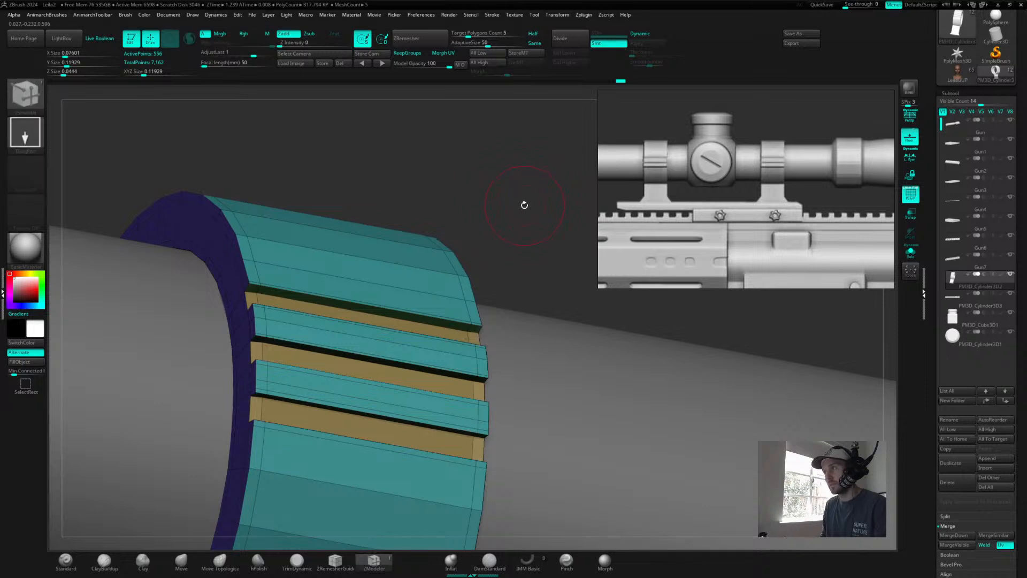
key("shift+f")
key("d")
left_click_drag(531, 207, 449, 251, "alt")
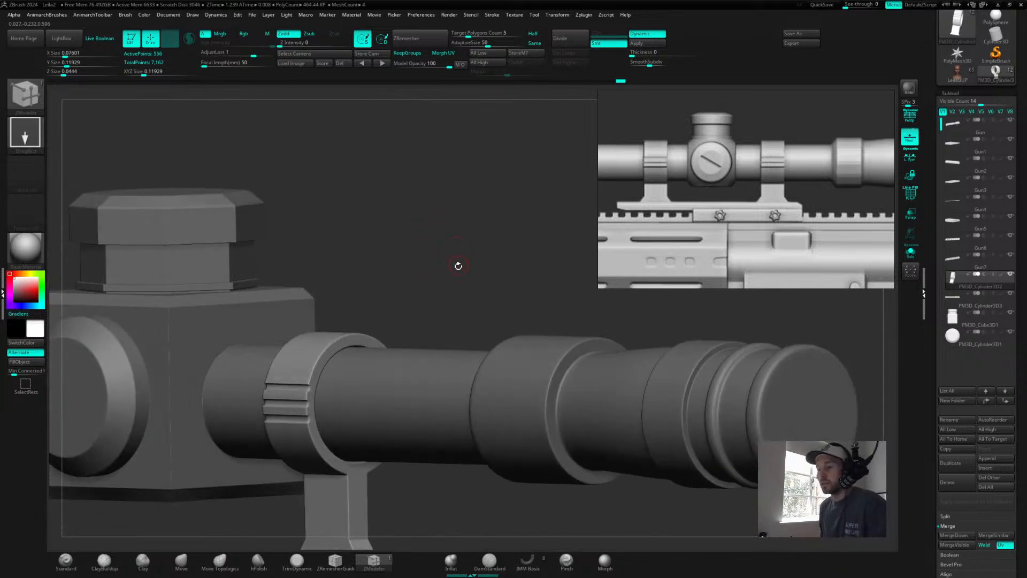
key("shift+d")
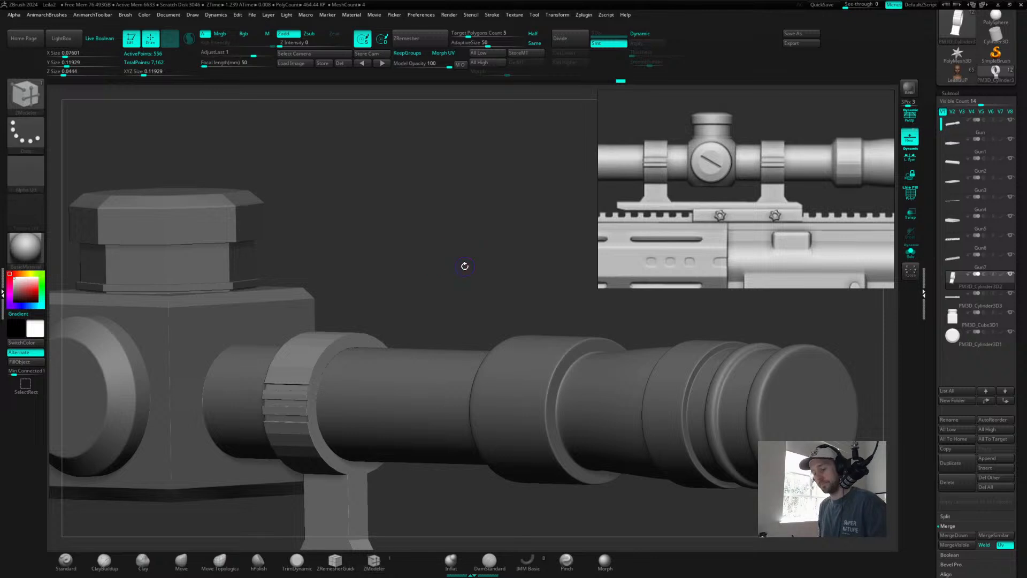
- Insert a supporting edge loop around the side face of the mounting ring, and check the smoothed grooves with dynamic subdivision
key("shift+f")
left_click_drag(468, 272, 502, 278, "alt")
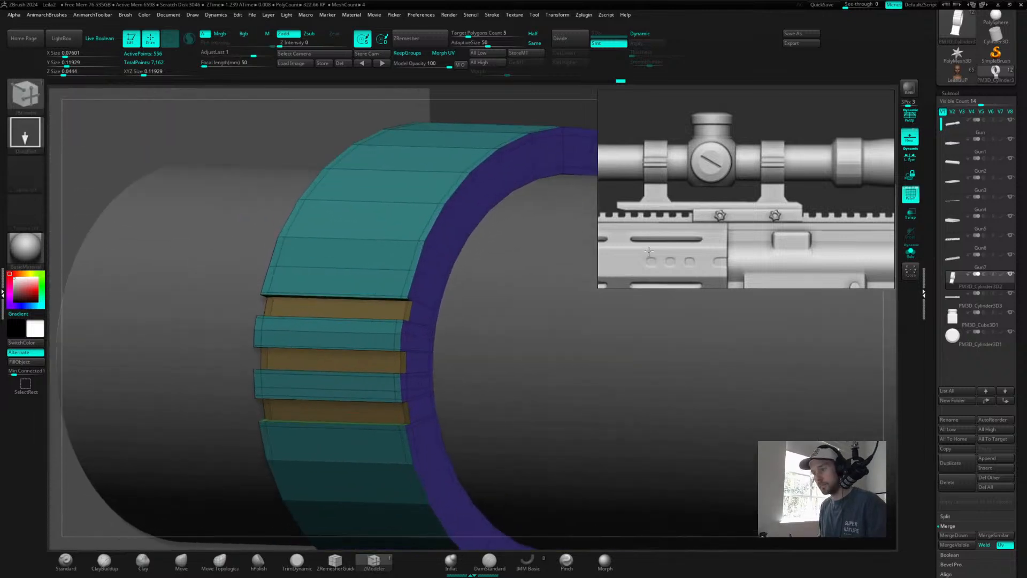
key("shift+d")
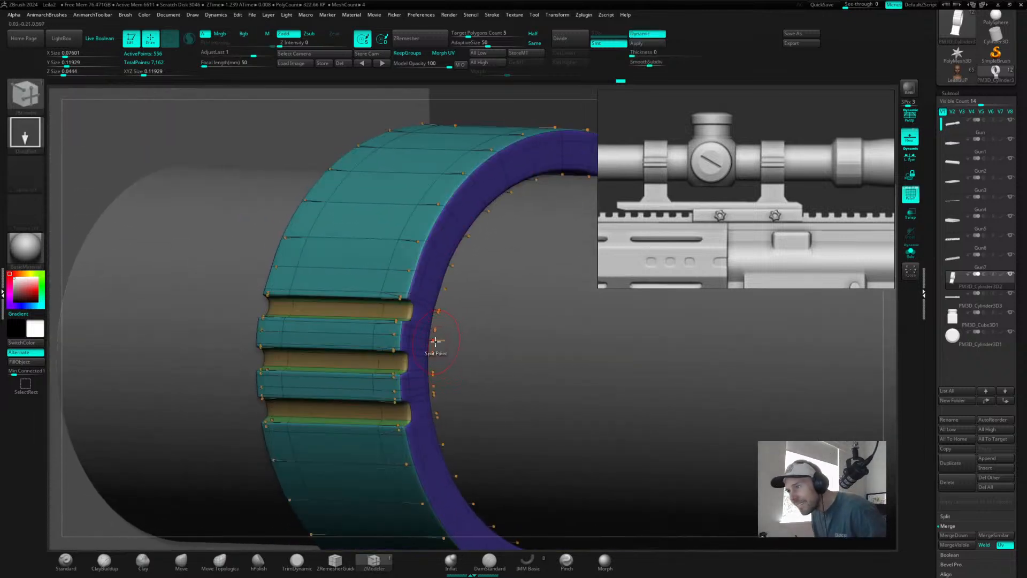
key("shift")
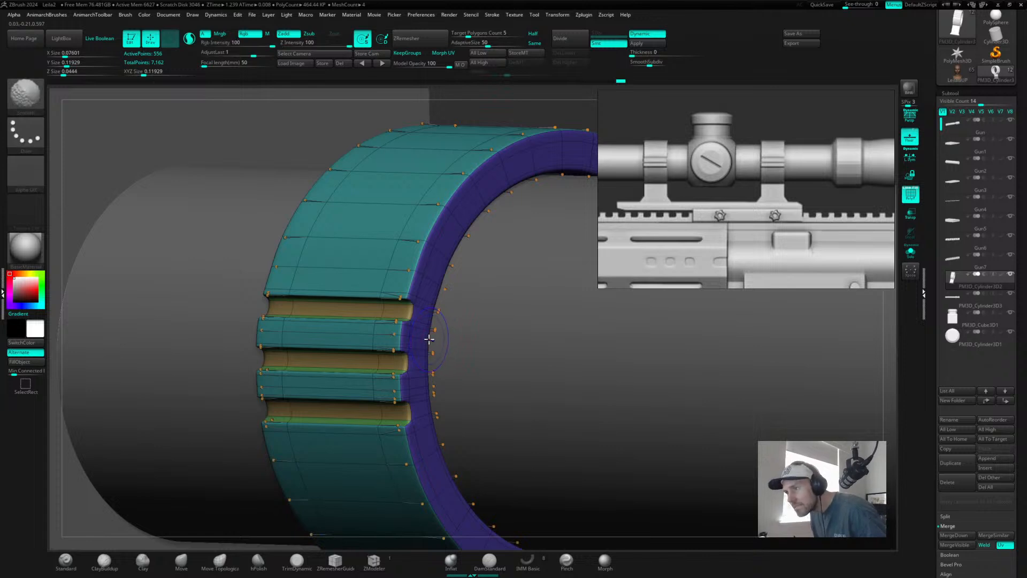
key("shift+d")
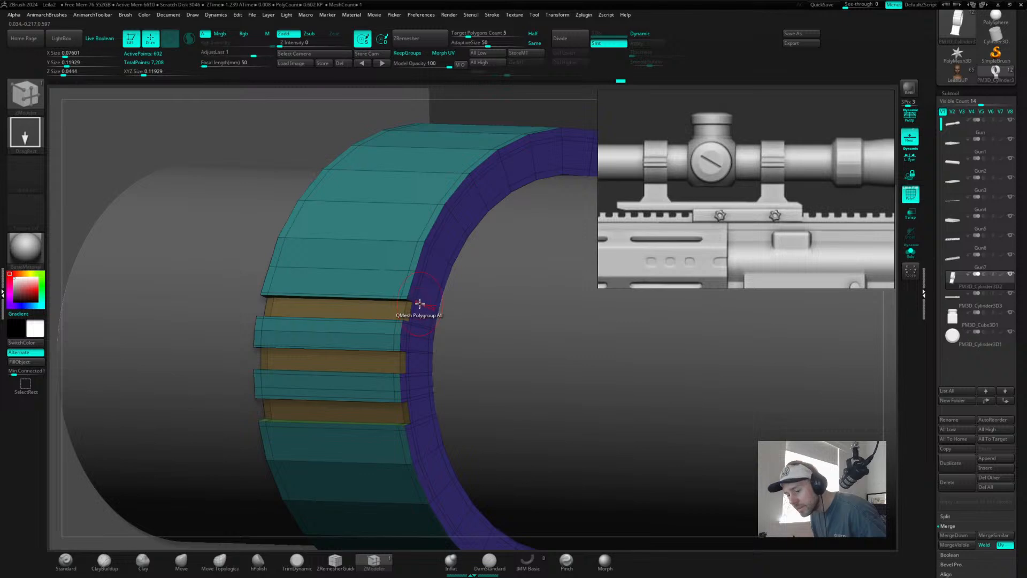
key("shift+d")
key("shift")
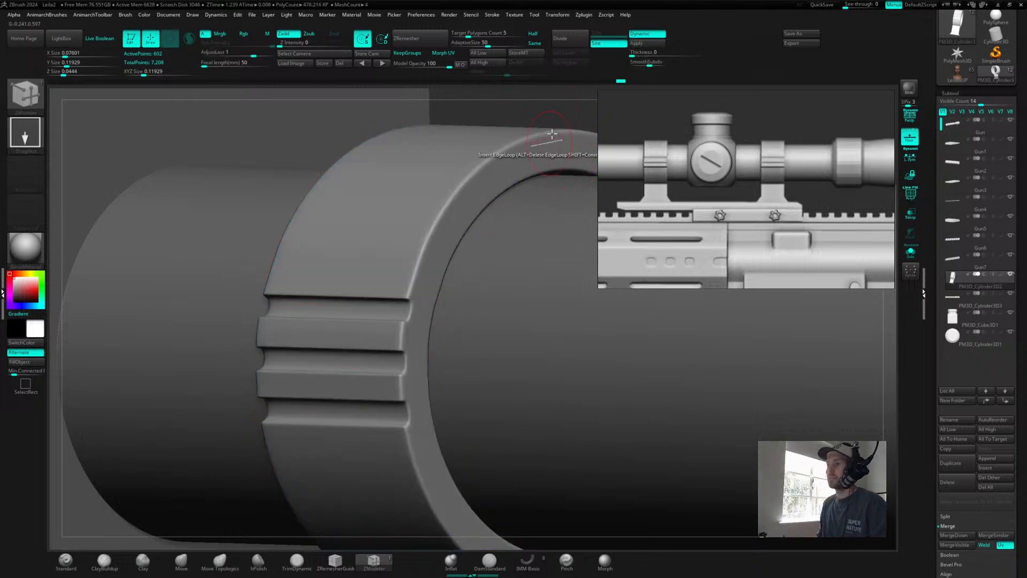
left_click_drag(563, 112, 489, 119, "alt")
left_click_drag(532, 181, 497, 183, "shift")
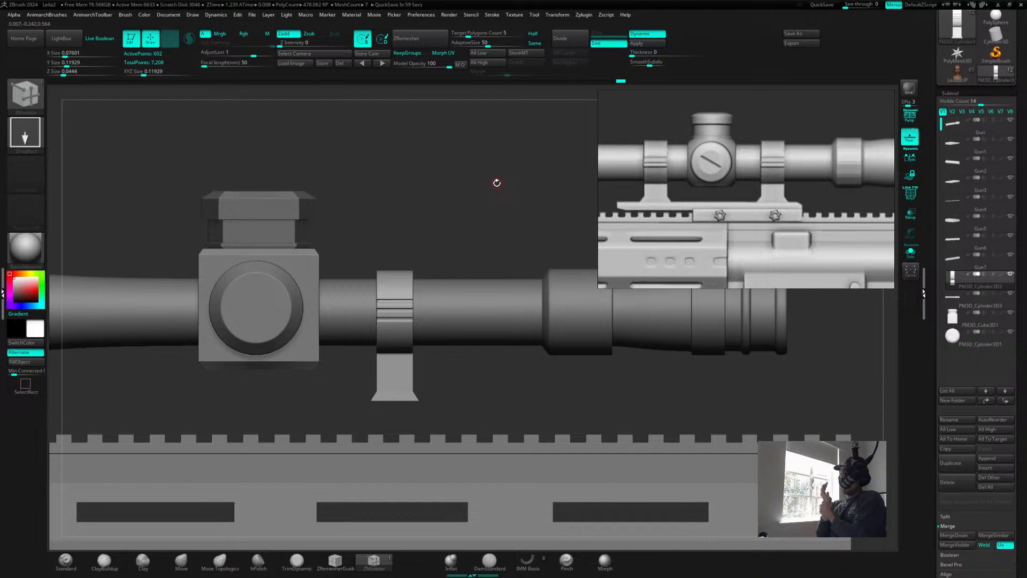
- Widen the mounting ring and its foot by masking one side and moving the other about 0.007 toward the turret block, clearing the mask
mouse_move(461, 234)
right_mouse_down("ctrl")
mouse_move(503, 225)
mouse_move(428, 229)
mouse_move(449, 238)
right_mouse_up("ctrl")
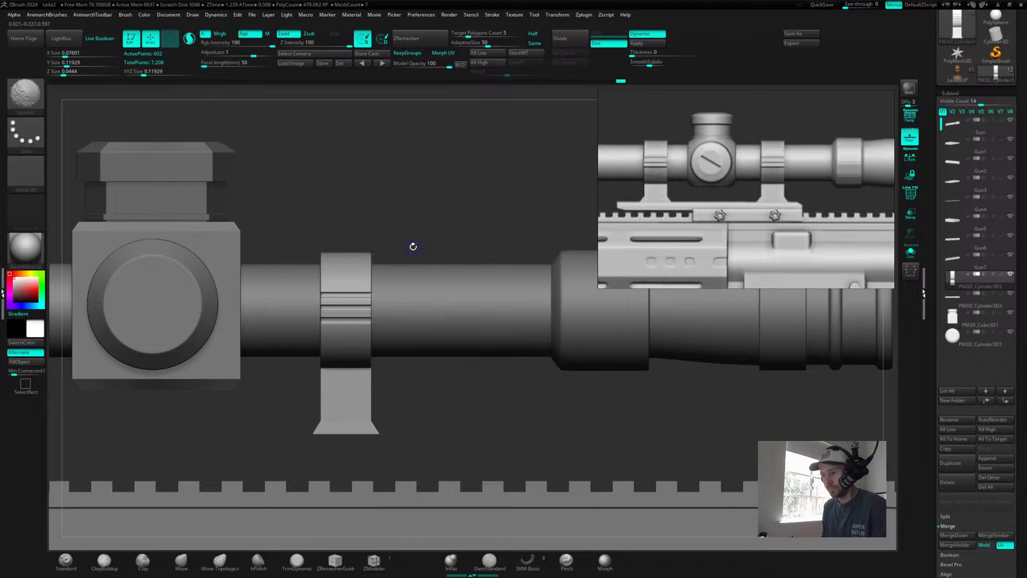
key("shift+f")
left_click_drag(352, 204, 477, 484, "ctrl+shift")
key("w")
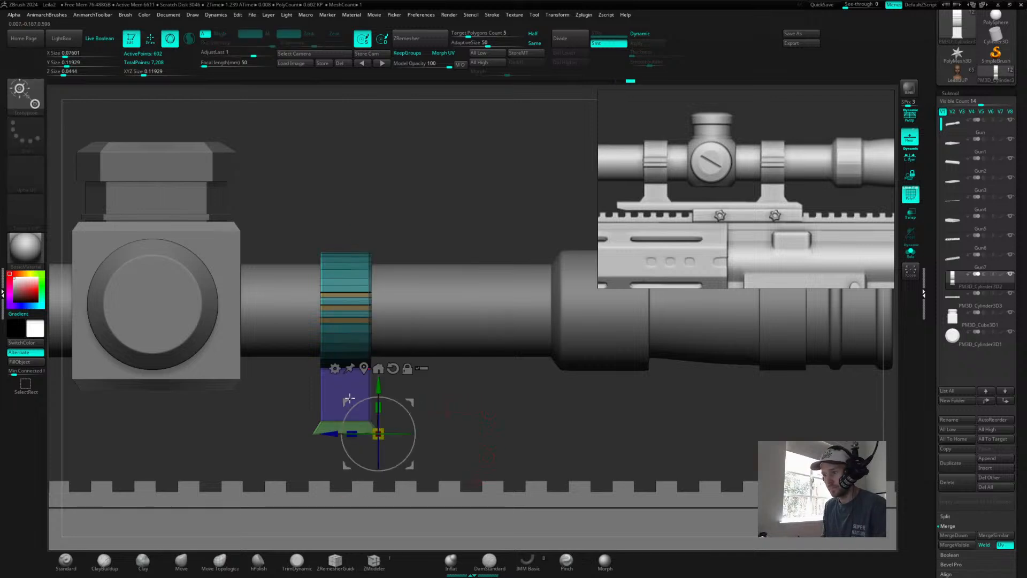
left_click(369, 368)
left_click_drag(273, 336, 261, 336)
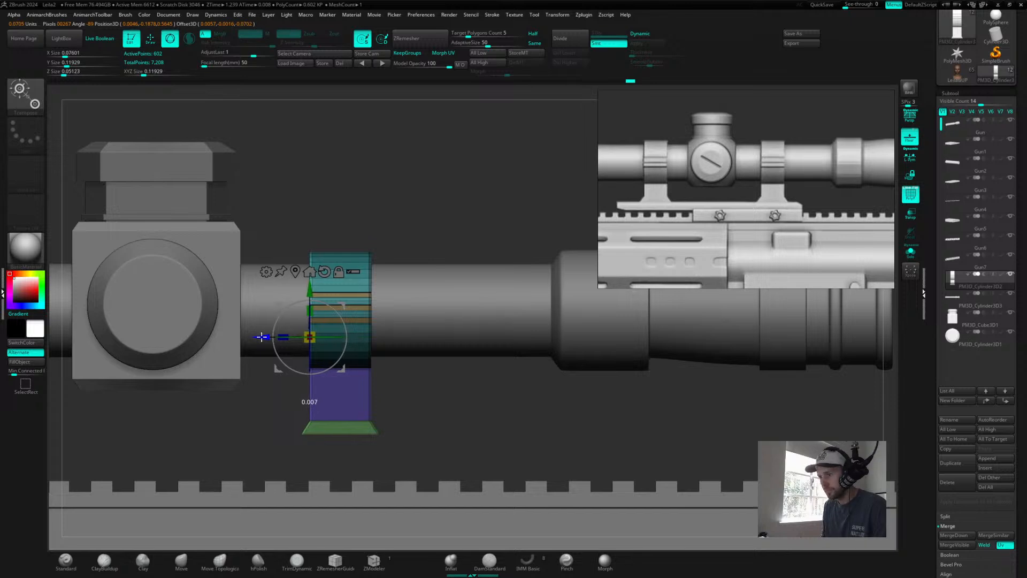
key("q")
left_click_drag(444, 388, 462, 401, "ctrl")
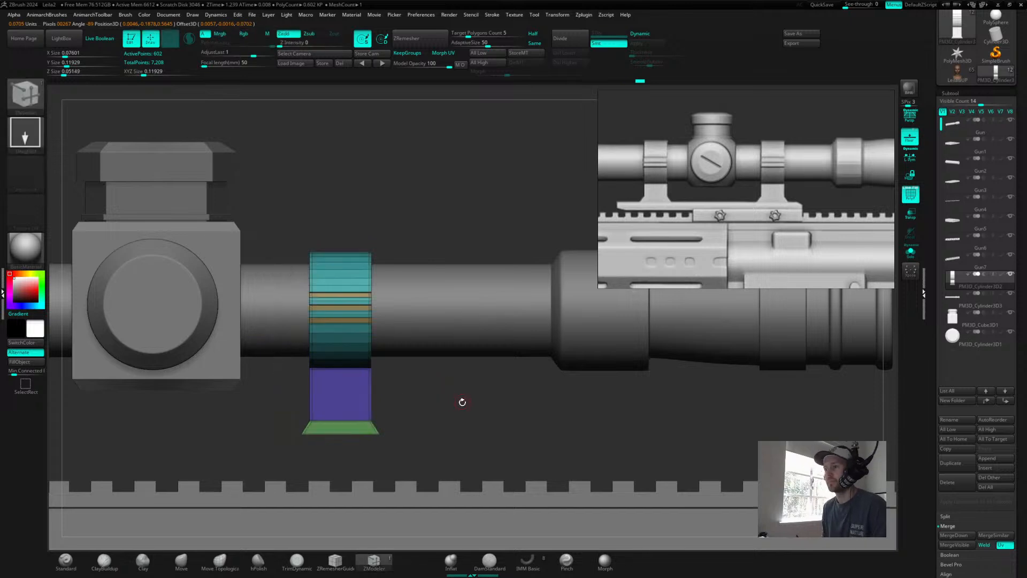
- Hide the polyframe and turn on dynamic subdivision for the mounting ring
key("shift+f")
mouse_move(474, 199)
right_mouse_down("ctrl")
mouse_move(437, 216)
mouse_move(535, 220)
mouse_move(512, 232)
right_mouse_up("ctrl")
key("d")
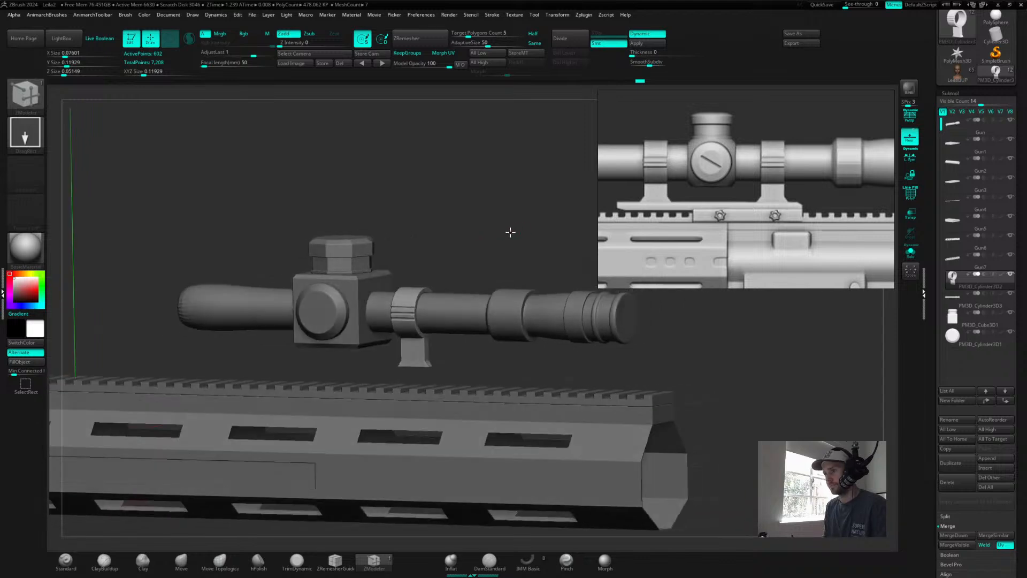
- Select the turret block and examine its smoothed shape and polygroups from several angles with dynamic subdivision
left_click(360, 279, "alt")
key("d")
right_click_drag(496, 251, 539, 182, "shift")
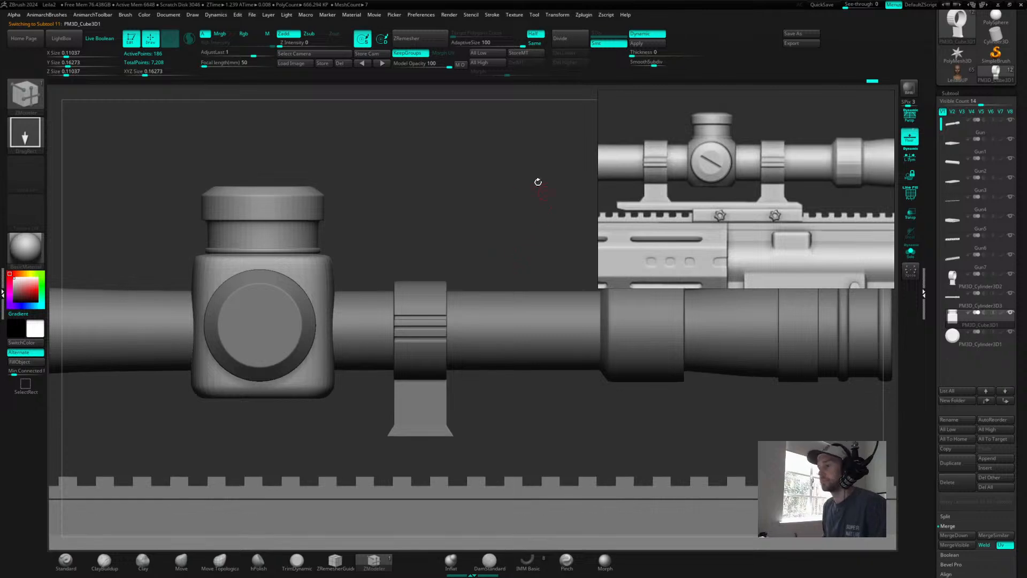
right_click_drag(460, 255, 480, 262)
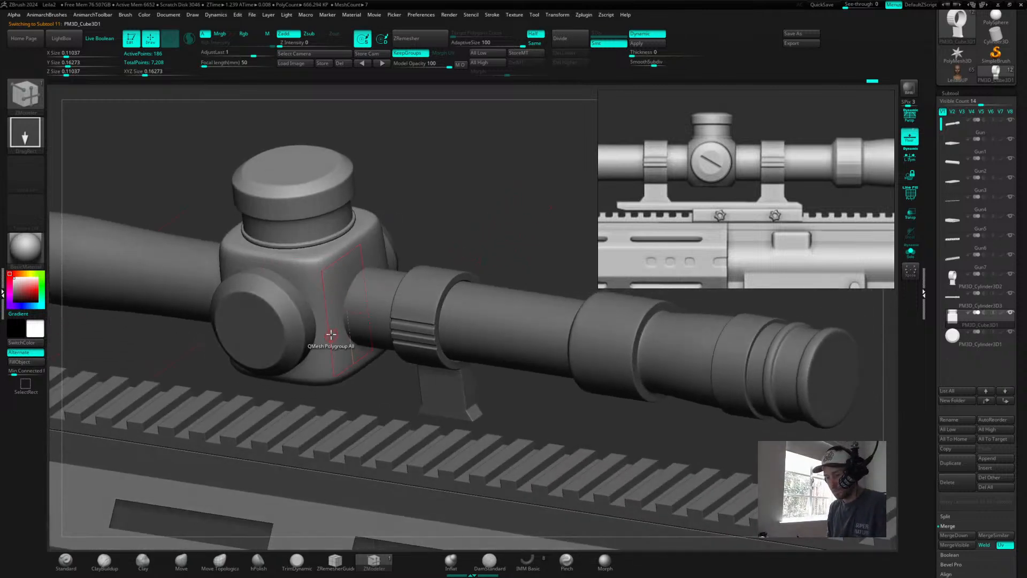
key("shift+f")
right_click_drag(477, 209, 460, 219)
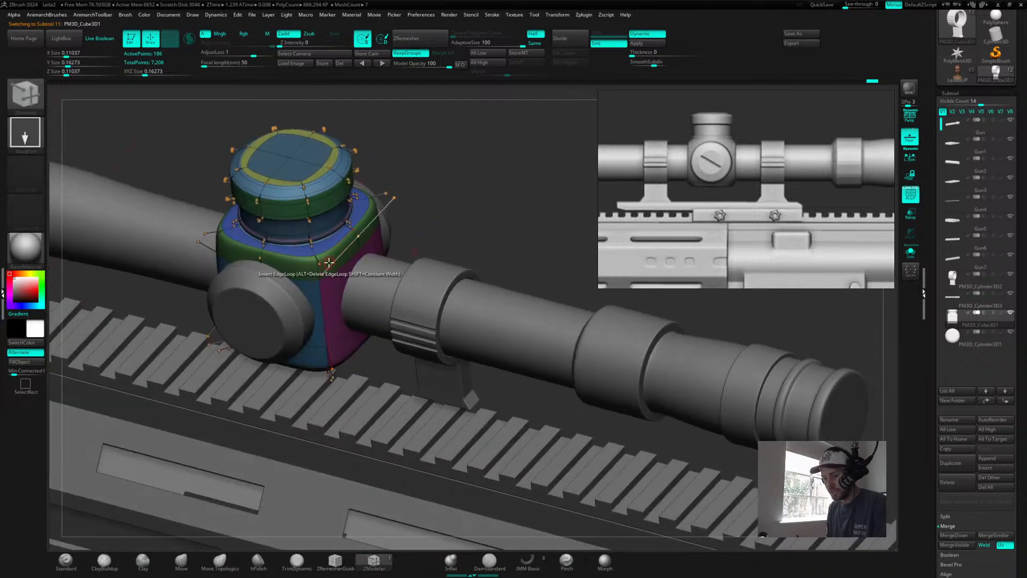
key("shift")
mouse_move(321, 265)
right_mouse_down()
mouse_move(470, 172)
mouse_move(298, 216)
mouse_move(416, 243)
mouse_move(327, 304)
right_mouse_up()
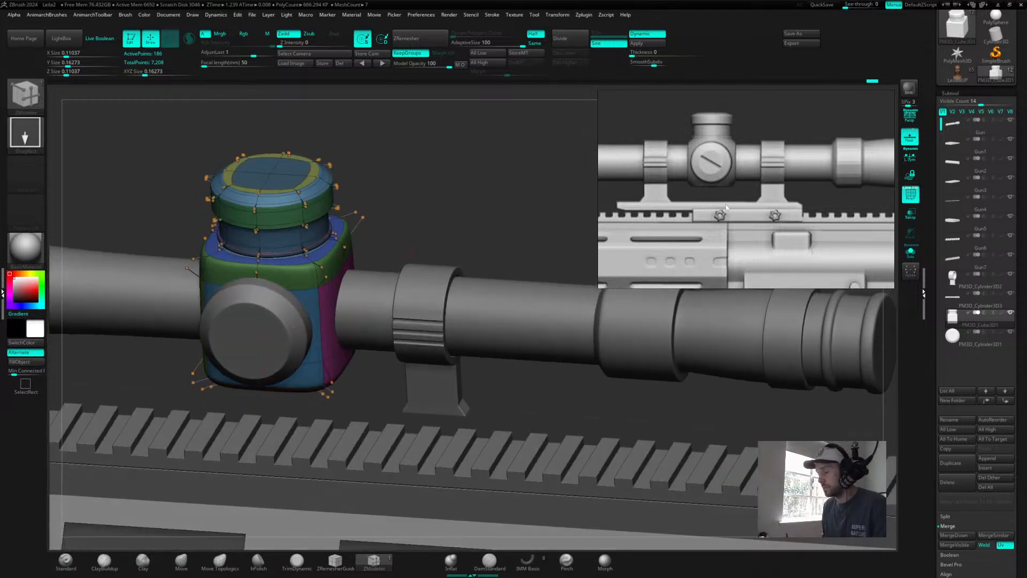
right_click_drag(461, 232, 530, 252)
right_click_drag(401, 227, 550, 293, "alt")
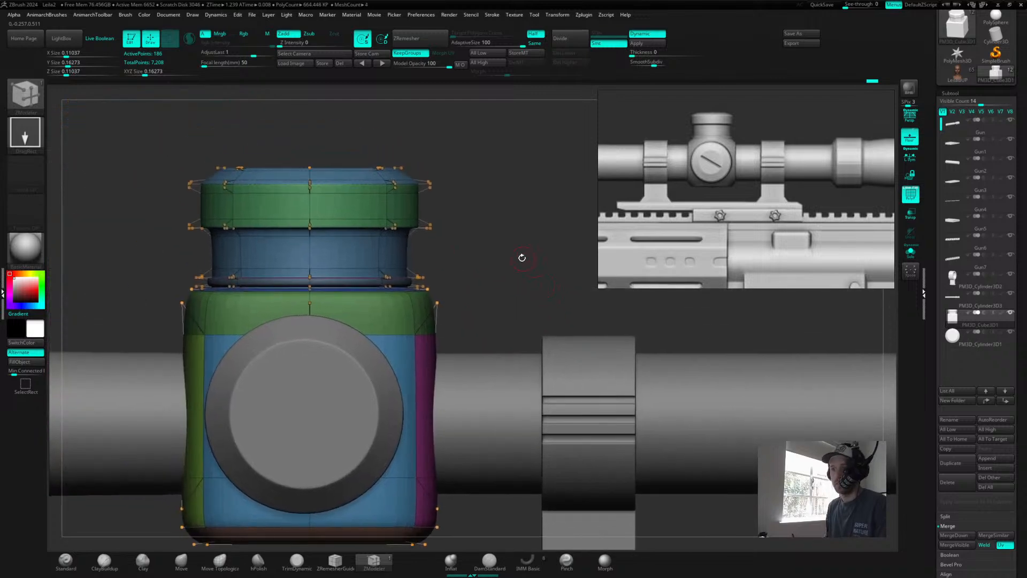
- Turn off the turret block's smoothing, mask the cap on top, and assign the masked area its own polygroup, clearing the mask
key("shift+f")
key("shift+d")
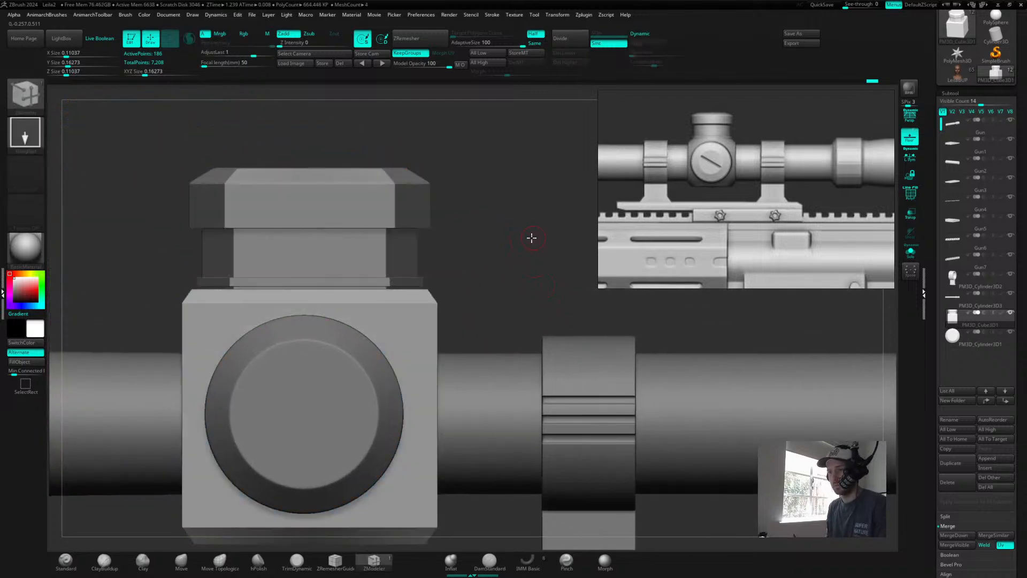
right_click_drag(534, 237, 507, 232, "ctrl")
mouse_move(159, 147)
left_mouse_down("ctrl")
mouse_move(566, 294)
mouse_move(581, 309)
left_mouse_up("ctrl")
key("b")
key("z")
key("m")
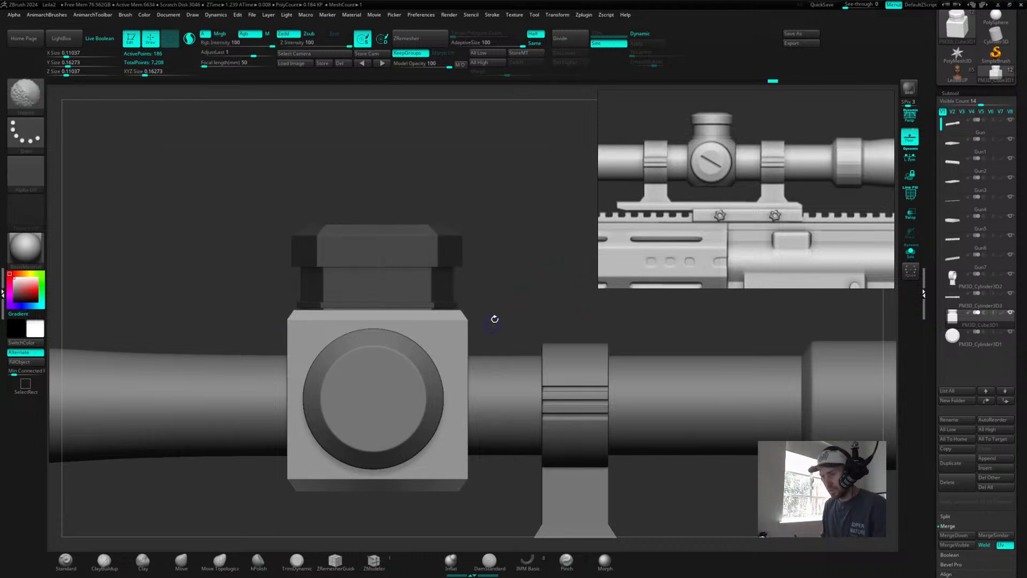
key("shift+f")
left_click_drag(540, 282, 588, 265)
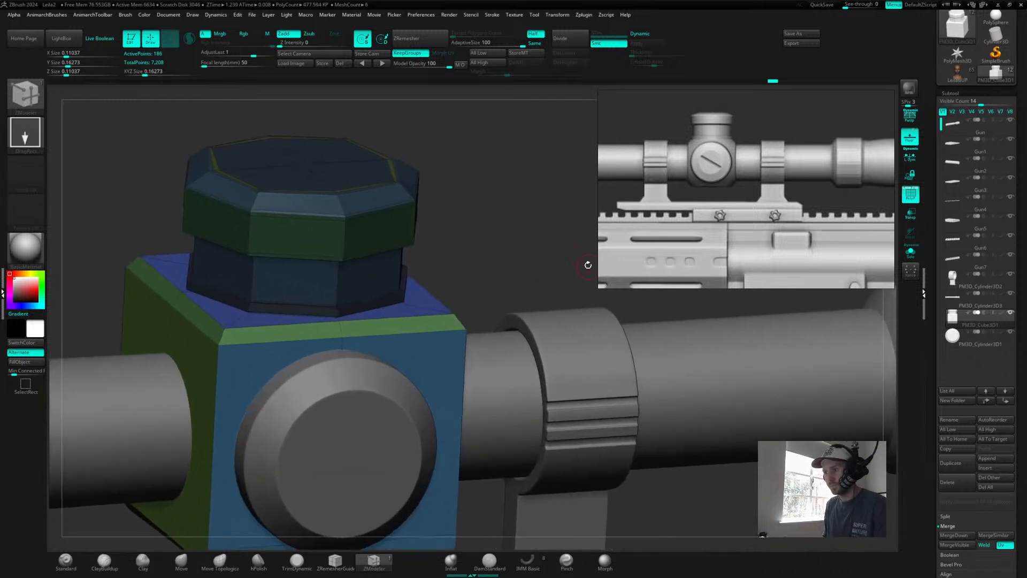
key("space")
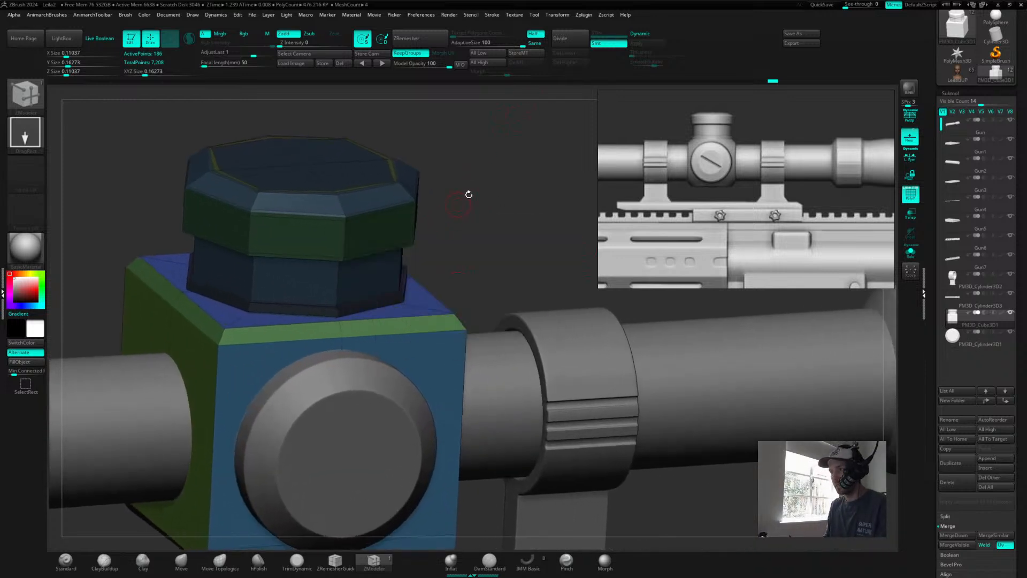
key("t")
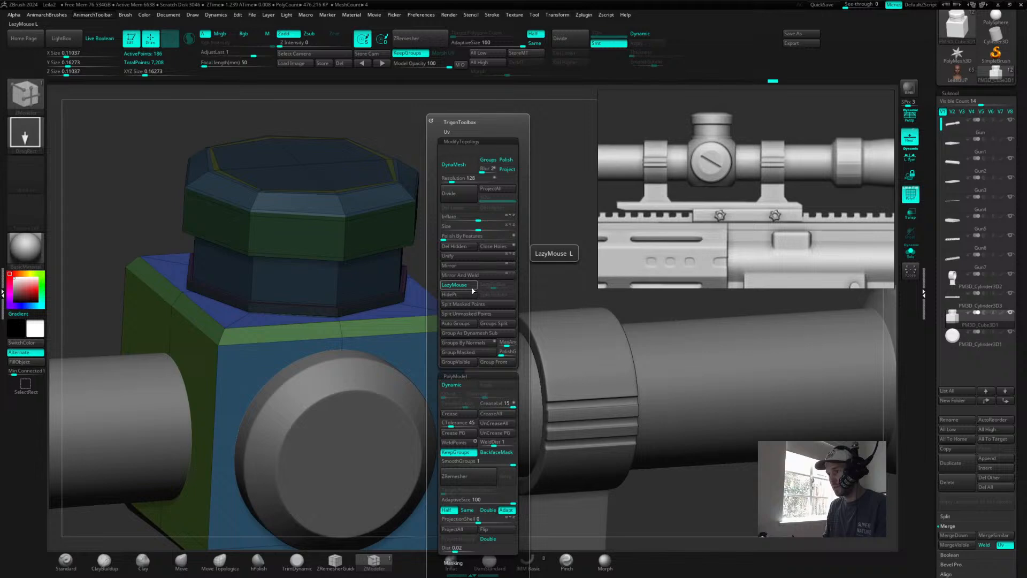
left_click(458, 352)
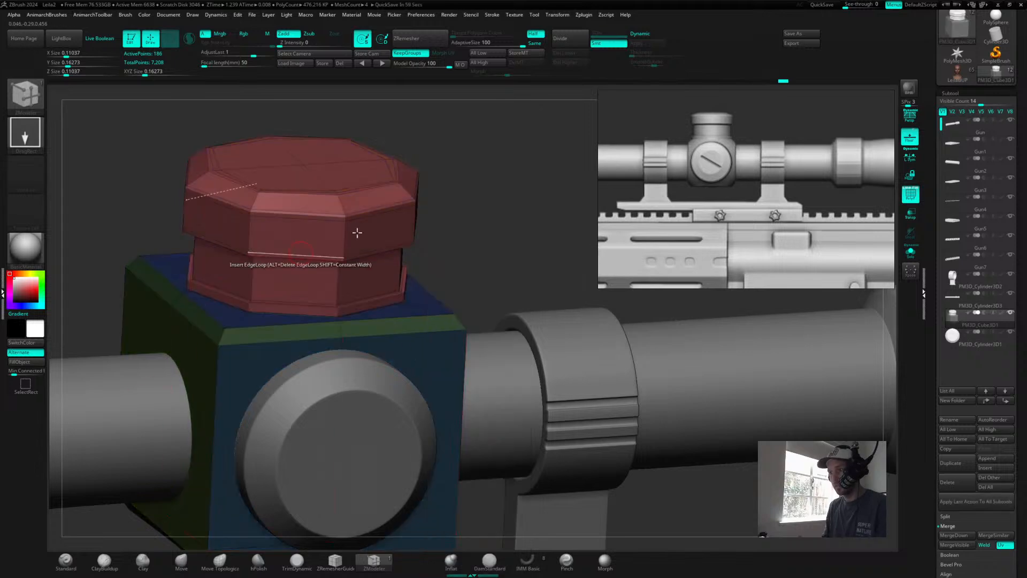
left_click(522, 214, "ctrl")
- Set the ZModeler polygon action to PolyGroup with the Polyloop target, and add the narrow strip under the cap to the cap's polygroup
left_click_drag(522, 214, 572, 254, "shift")
left_click_drag(190, 145, 599, 305, "ctrl")
key("space")
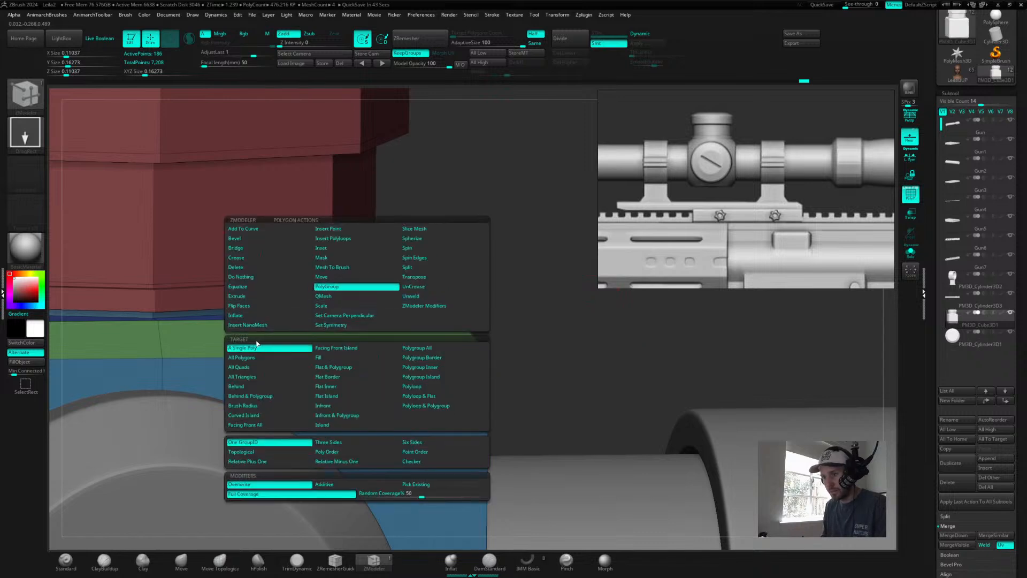
left_click(405, 388)
left_click(280, 294)
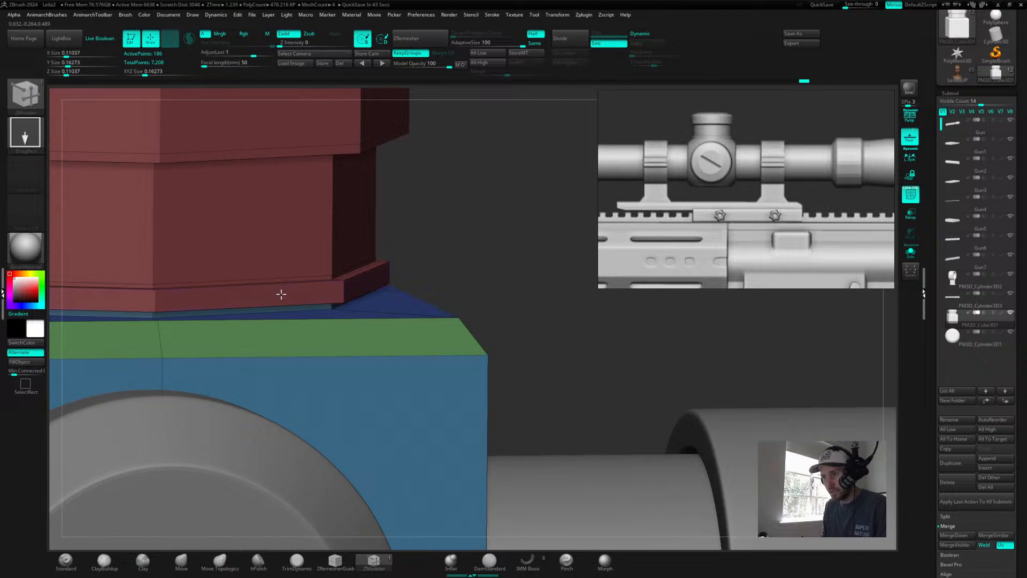
left_click_drag(476, 243, 374, 239)
left_click(263, 316)
left_click_drag(479, 223, 537, 244, "alt")
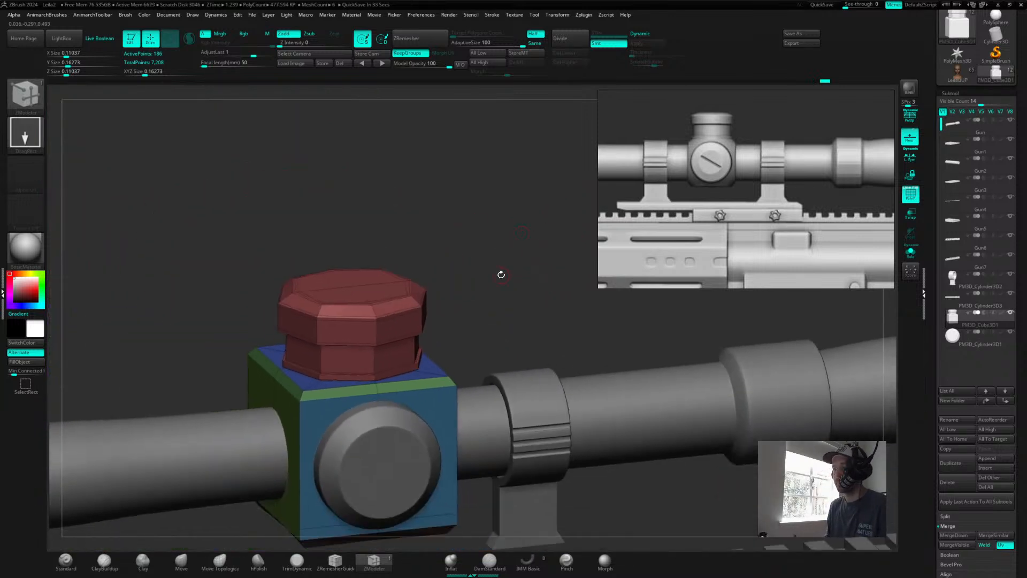
- Isolate the turret cap, split the hidden block into a separate subtool, and turn on dynamic subdivision for the cap
left_click_drag(501, 274, 498, 273, "shift")
left_click(426, 299, "ctrl+shift")
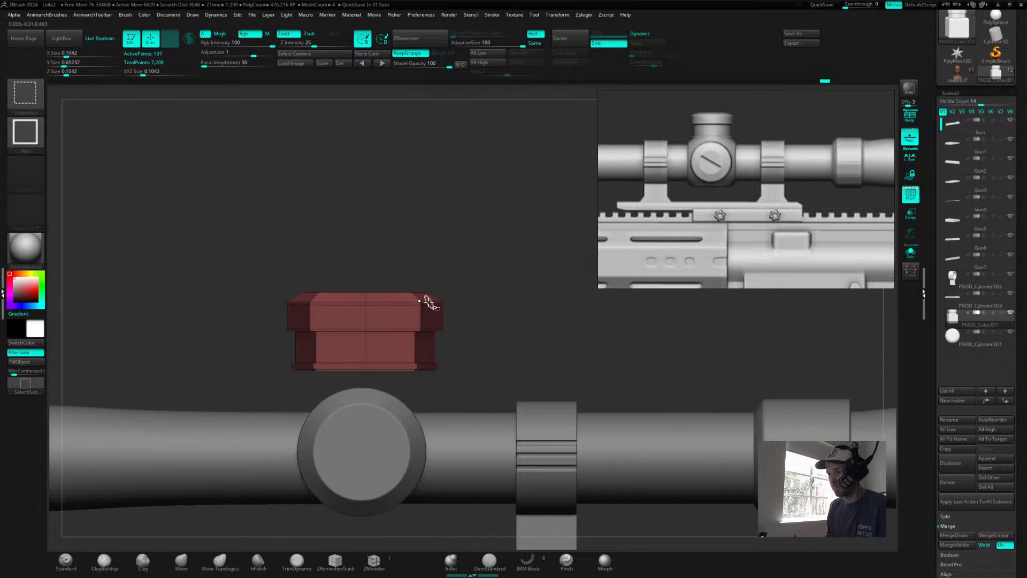
key("space")
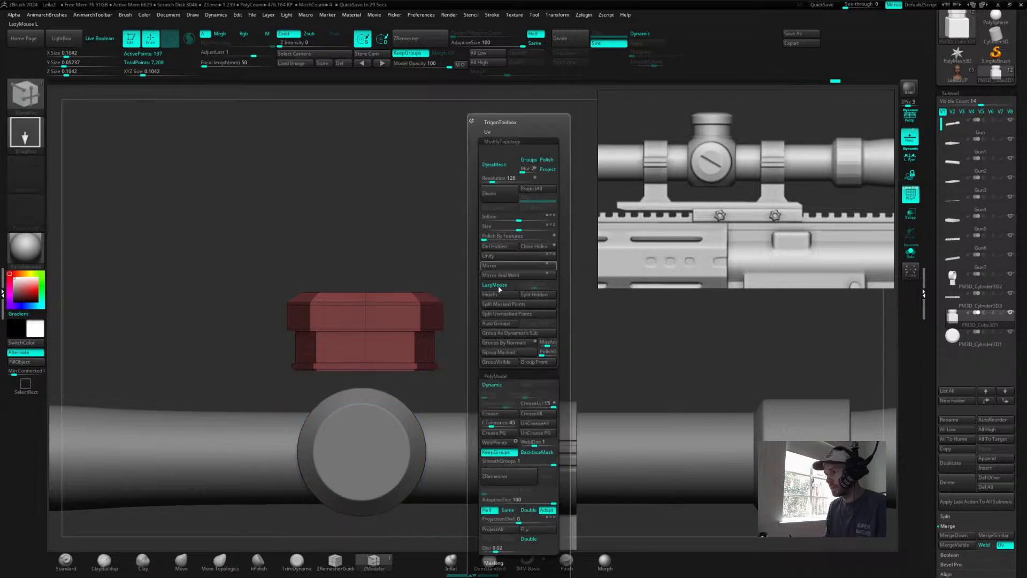
left_click(542, 297)
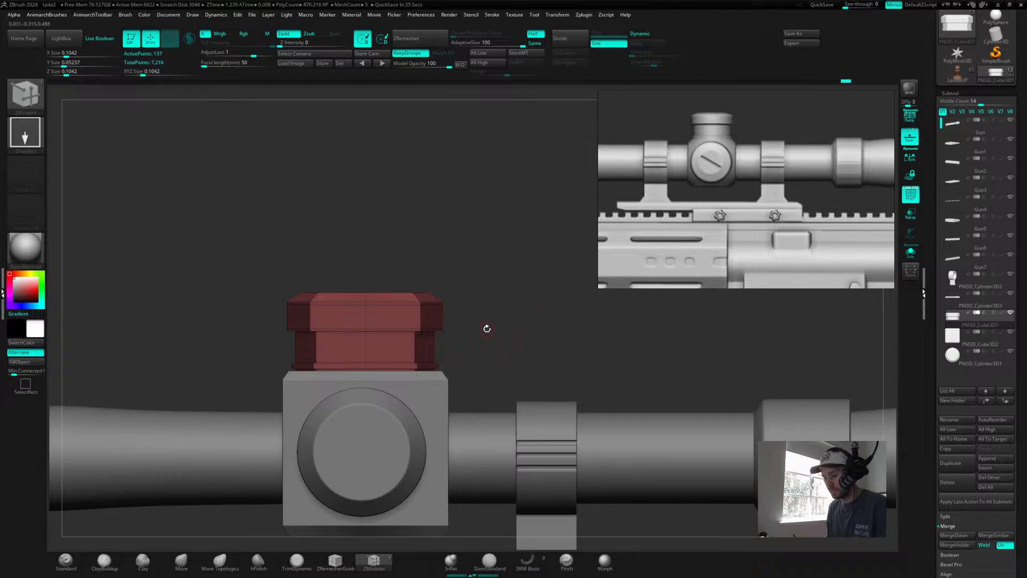
key("d")
- Insert supporting edge loops close to the corners and borders of the turret block, and turn on its dynamic subdivision
left_click_drag(509, 302, 444, 383)
left_click(445, 383, "alt")
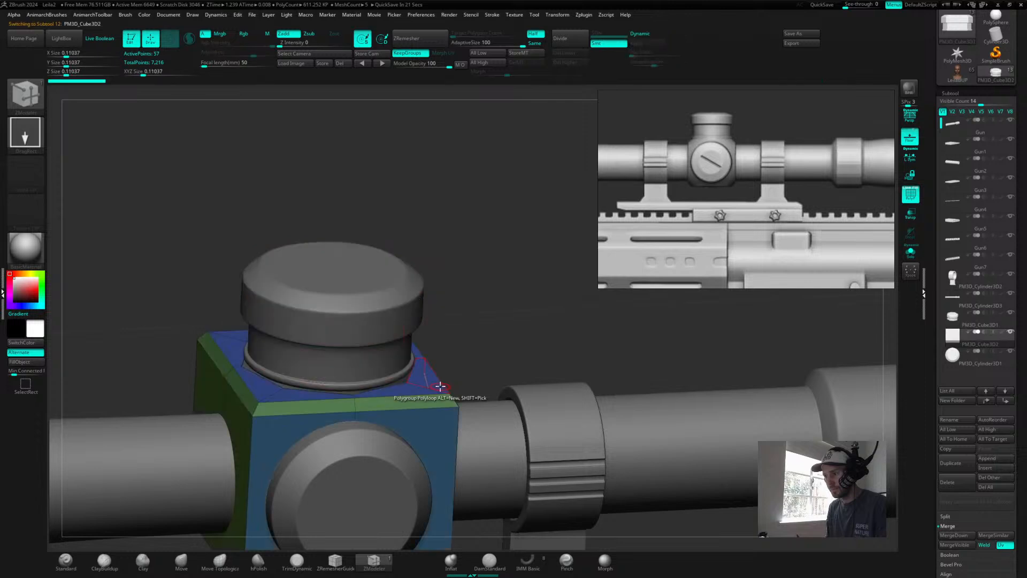
key("d")
mouse_move(523, 293)
left_mouse_down()
mouse_move(509, 294)
mouse_move(509, 327)
mouse_move(563, 280)
mouse_move(539, 303)
mouse_move(541, 259)
mouse_move(535, 298)
mouse_move(543, 296)
left_mouse_up()
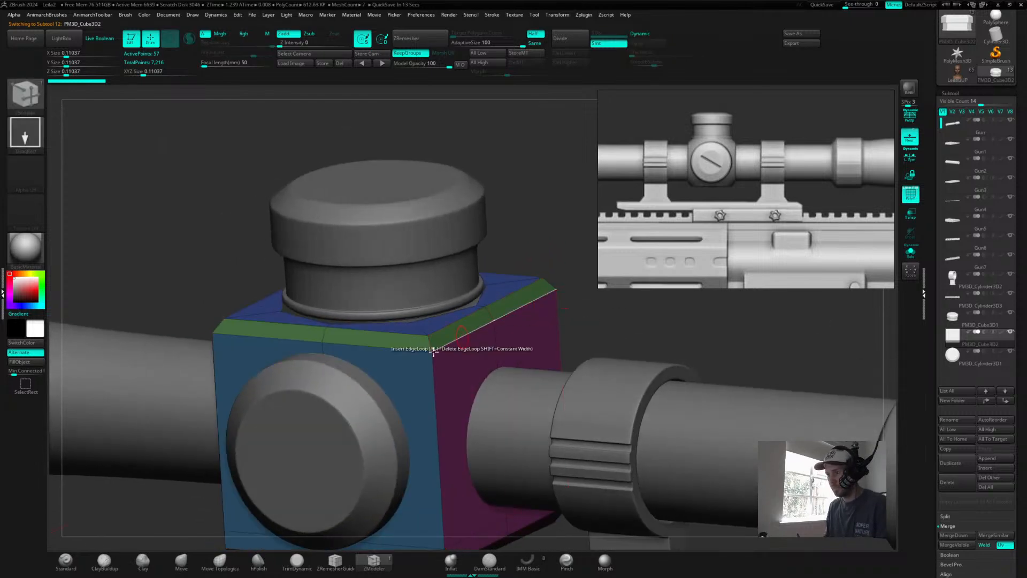
left_click(411, 333)
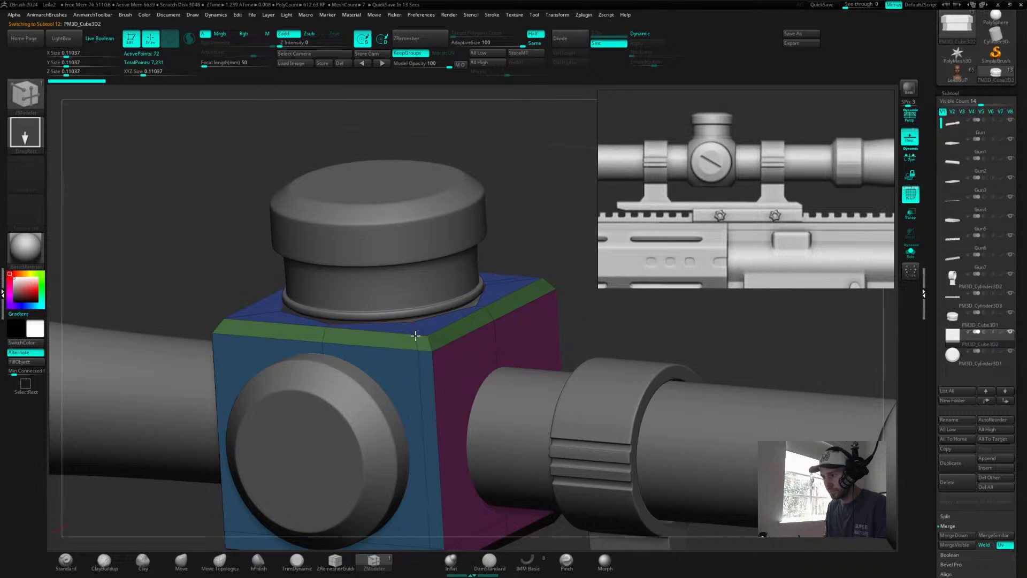
left_click(434, 333)
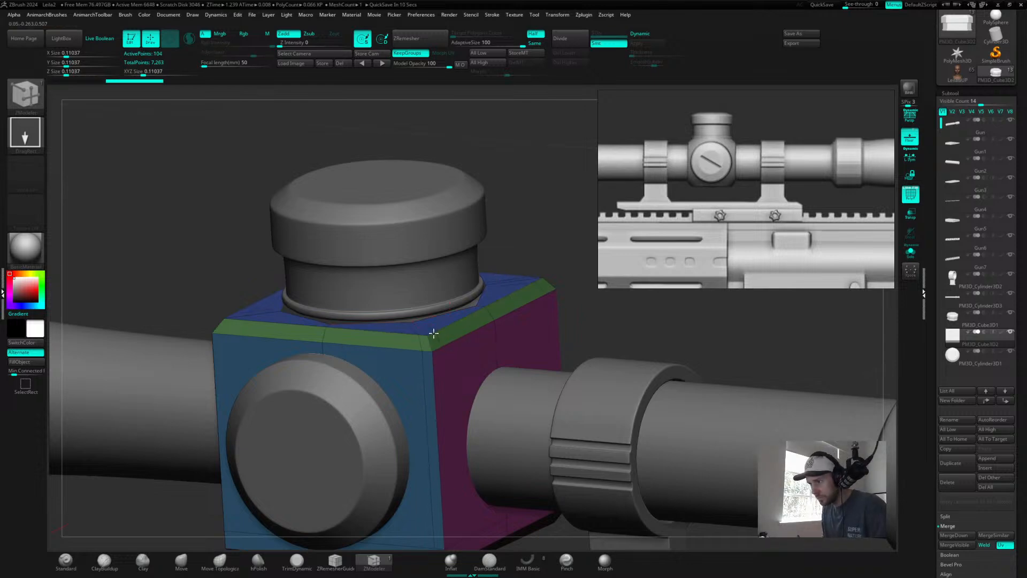
left_click_drag(514, 213, 572, 218)
left_click(252, 322)
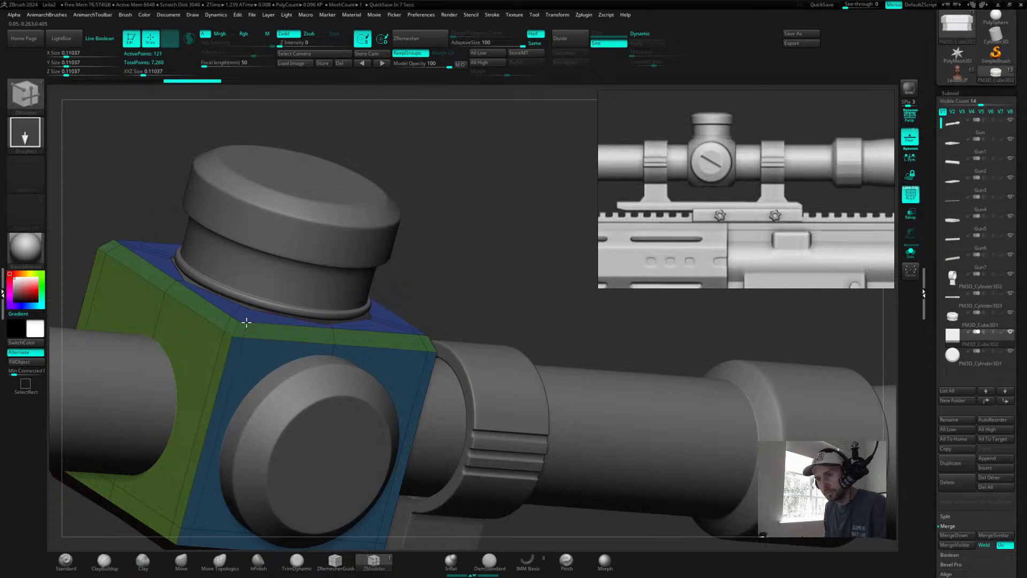
key("d")
left_click_drag(505, 213, 523, 241)
key("shift+f")
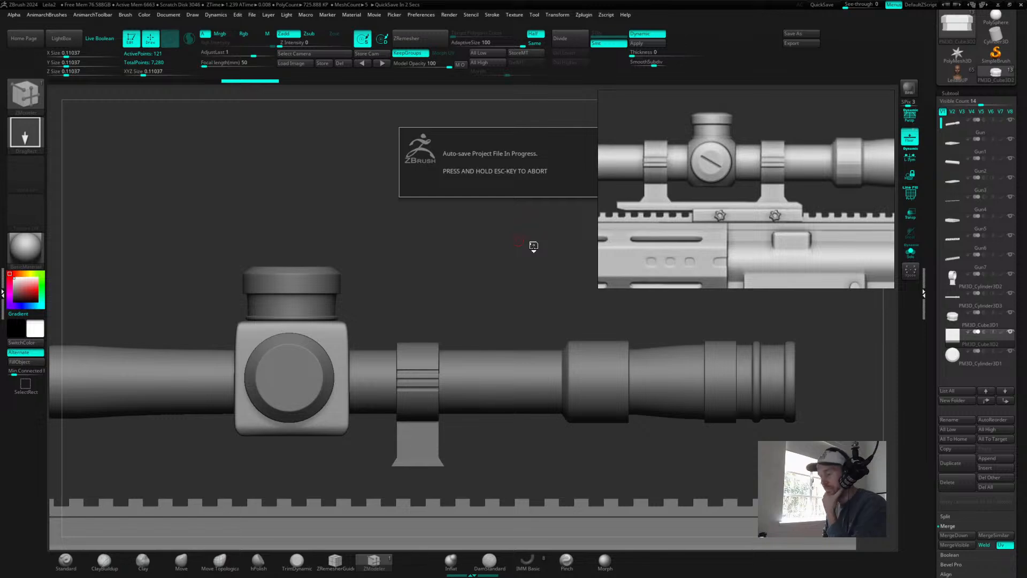
- Duplicate the scope's mounting ring along the tube to the opposite side of the turret block within the same subtool, and clear the mask
left_click_drag(475, 254, 432, 323)
left_click(420, 349, "alt")
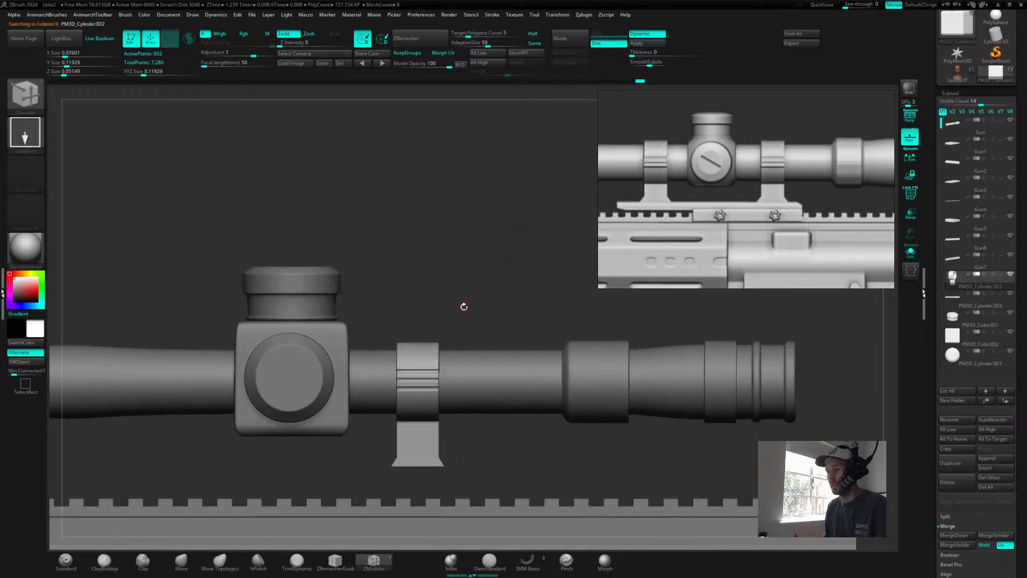
key("w")
left_click_drag(465, 299, 545, 255, "alt")
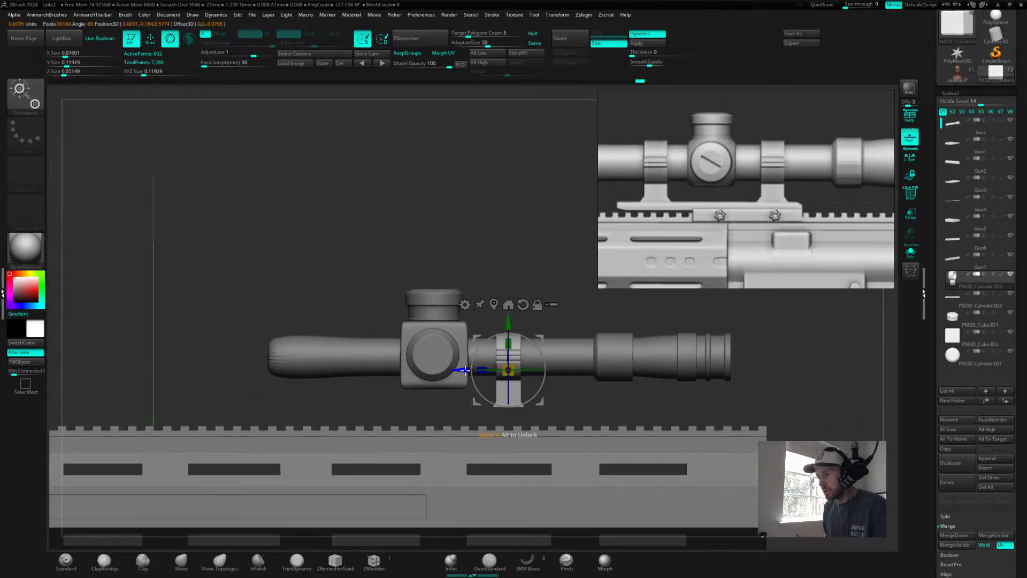
left_click_drag(465, 371, 316, 379, "ctrl")
mouse_move(509, 262)
left_mouse_down("ctrl")
mouse_move(541, 271)
mouse_move(489, 264)
mouse_move(528, 265)
mouse_move(523, 278)
mouse_move(514, 272)
mouse_move(537, 206)
mouse_move(549, 200)
mouse_move(543, 213)
left_mouse_up("ctrl")
key("q")
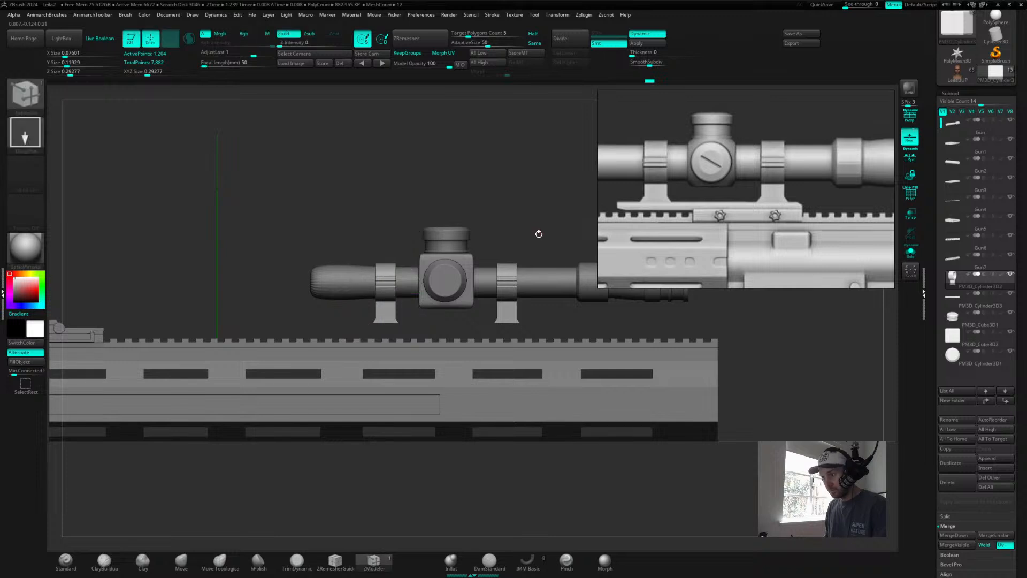
- Turn off the scope tube's smoothing, insert a supporting edge loop close to the rim of its plain flared end, and restore dynamic subdivision
left_click(332, 282, "alt")
key("shift+d")
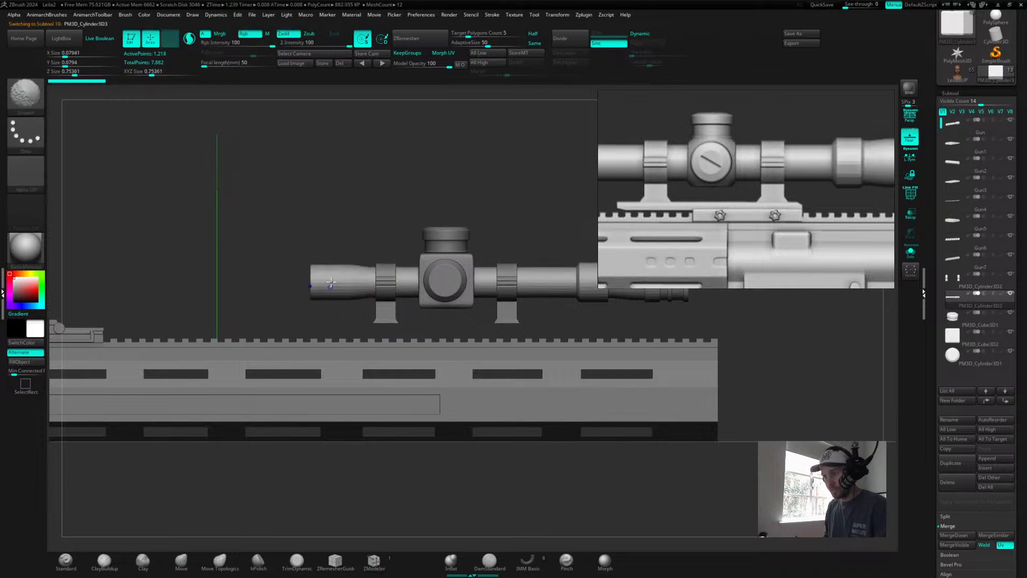
mouse_move(340, 227)
left_mouse_down("alt")
mouse_move(378, 224)
mouse_move(373, 212)
left_mouse_up("alt")
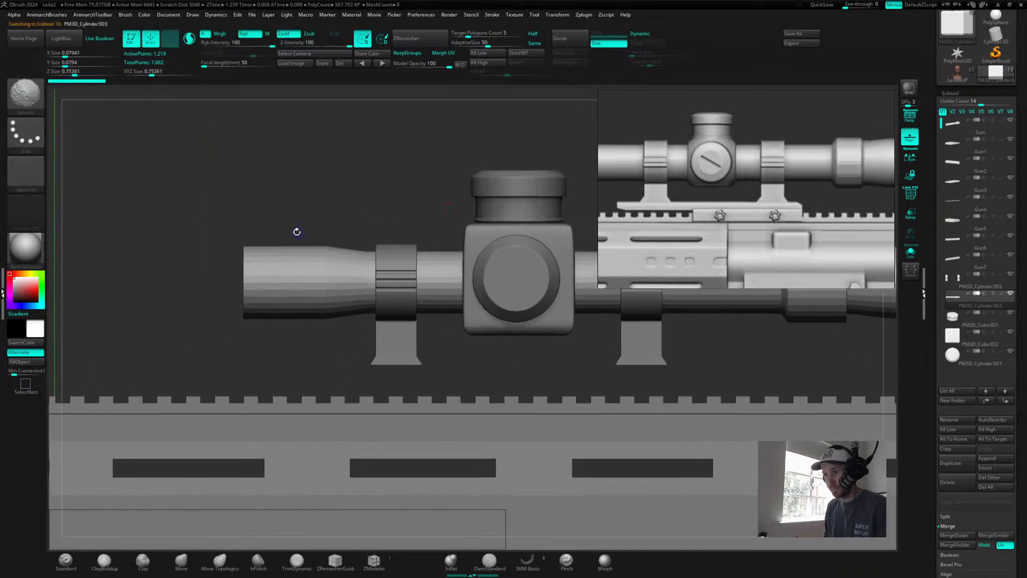
key("shift+f")
left_click_drag(303, 209, 298, 230, "alt")
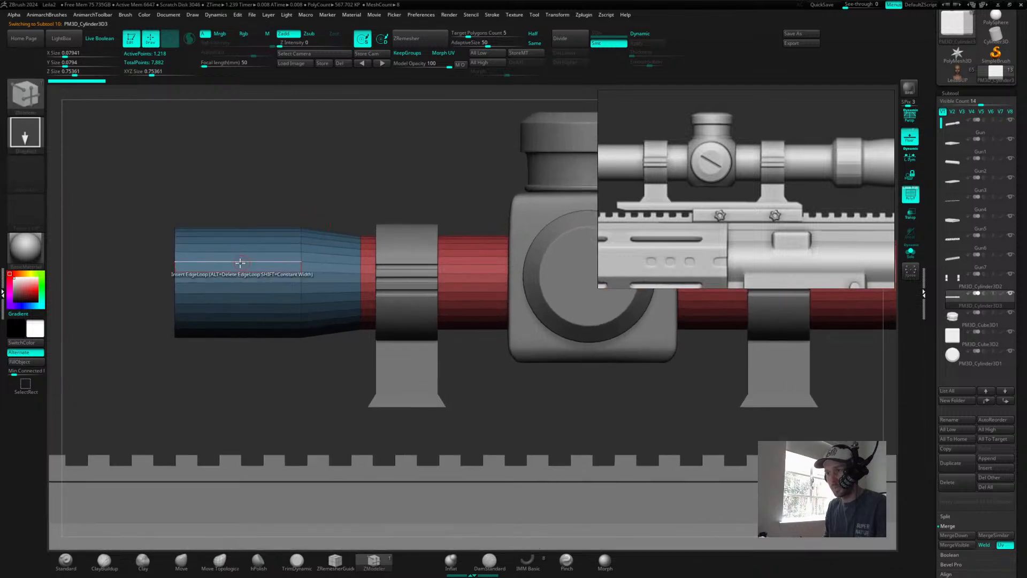
left_click(232, 261)
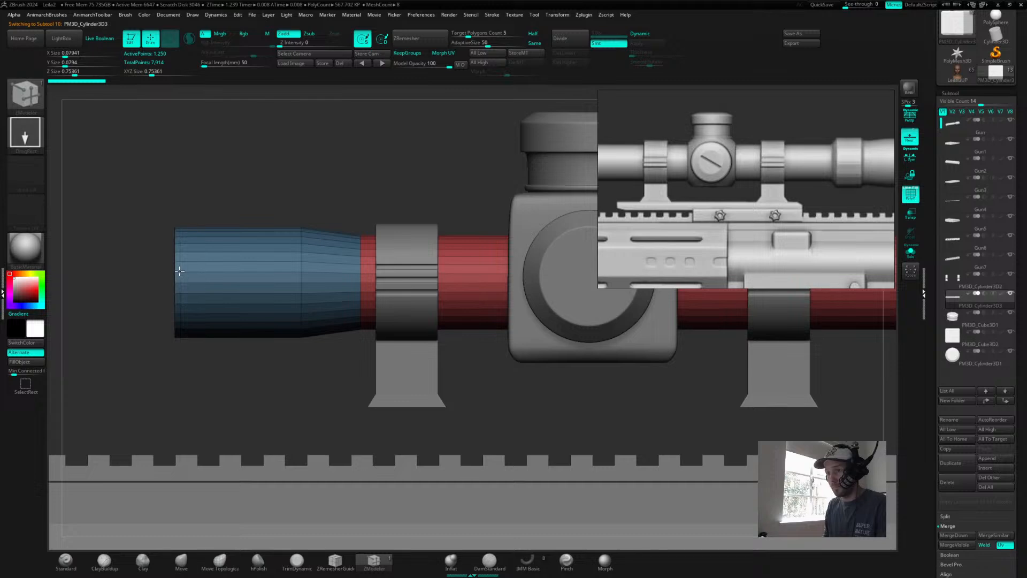
key("d")
key("shift+f")
left_click_drag(362, 149, 185, 166, "alt")
left_click_drag(722, 380, 613, 353, "alt")
left_click_drag(426, 402, 423, 384, "shift")
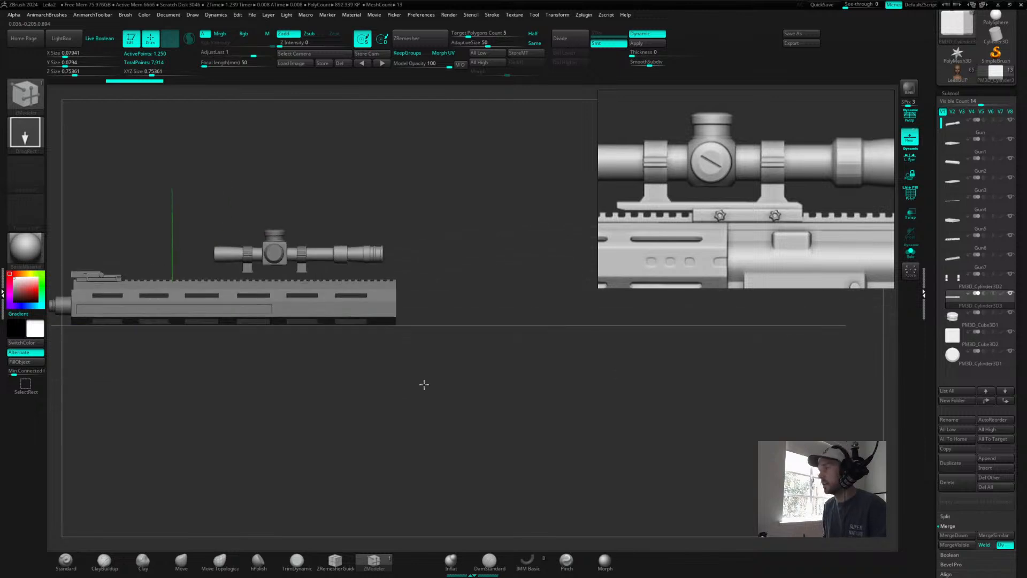